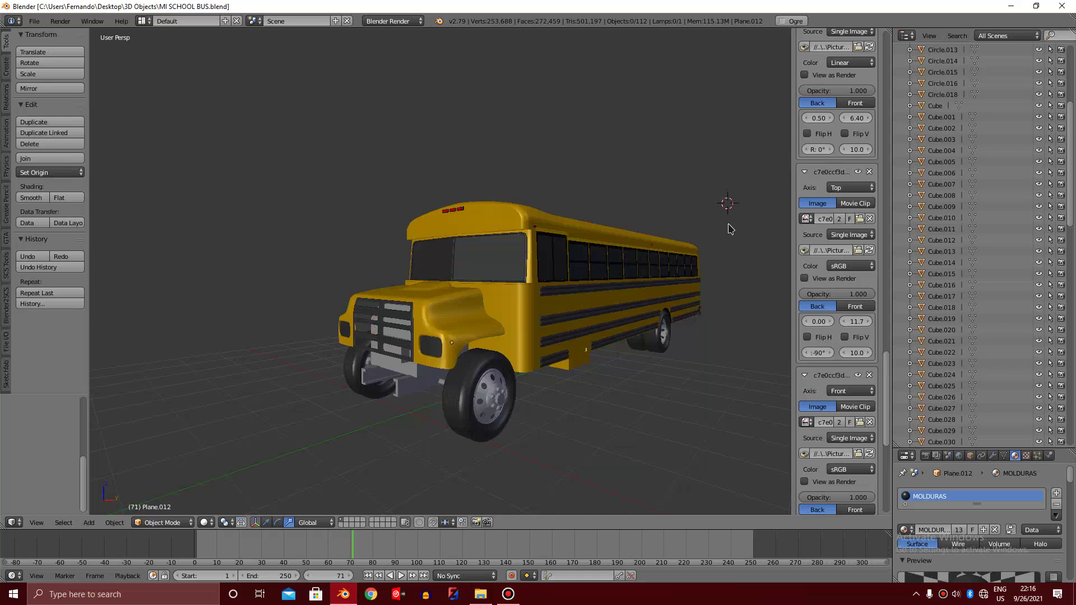
# Inspect bus parts Cube.035 and Cube.031 in wireframe, then clear the selection
pyautogui.scroll(5, 540, 336)
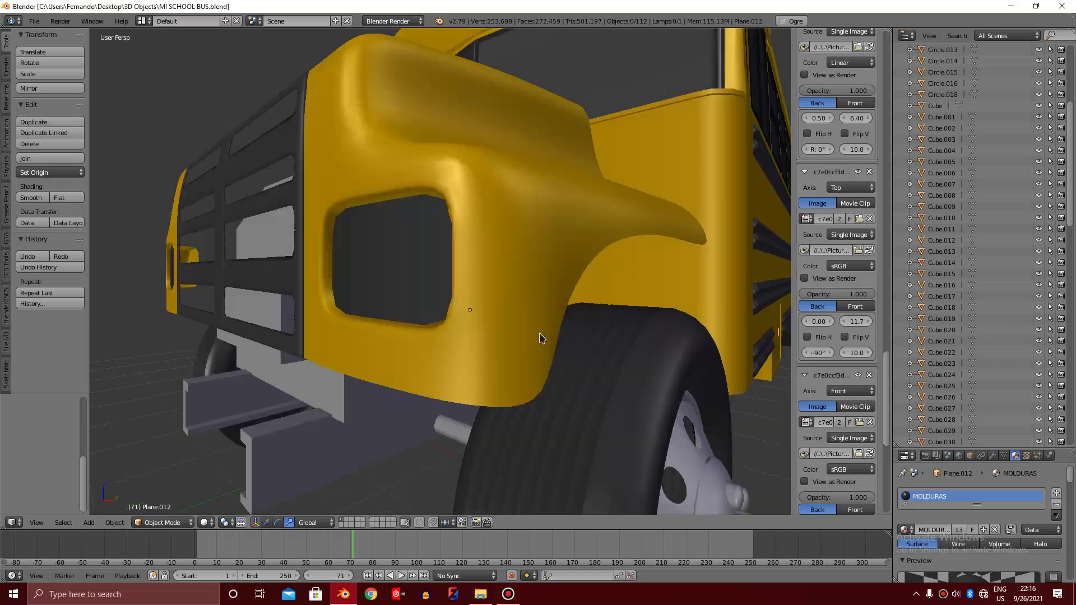
pyautogui.scroll(3, 540, 336)
pyautogui.scroll(-5, 590, 329)
pyautogui.rightClick(595, 315)
pyautogui.press('z')
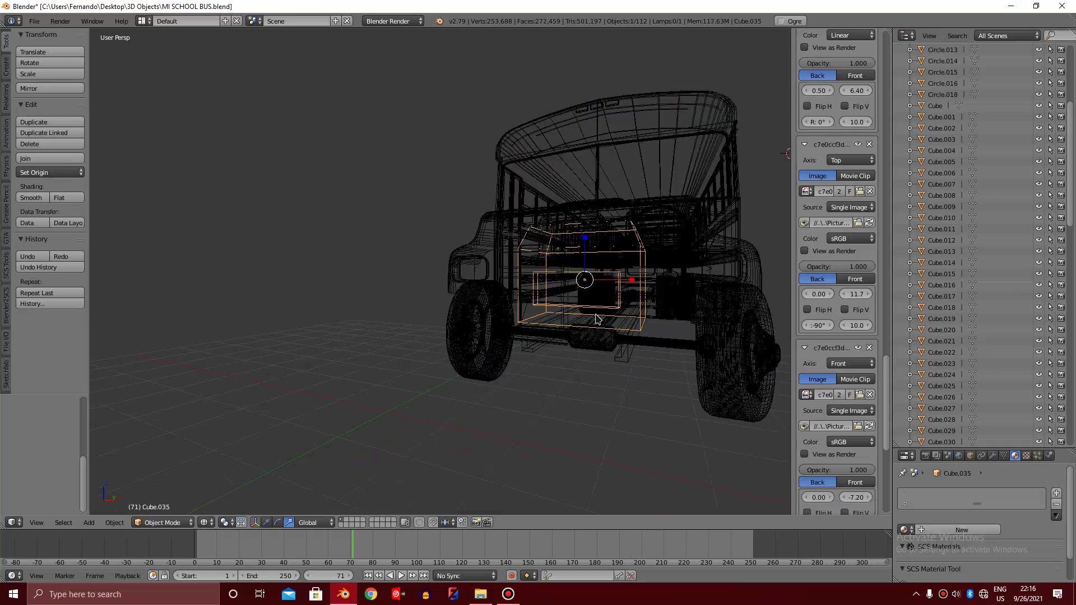
pyautogui.press('z')
pyautogui.press('a')
pyautogui.moveTo(595, 315); pyautogui.dragTo(595, 315, button='middle')
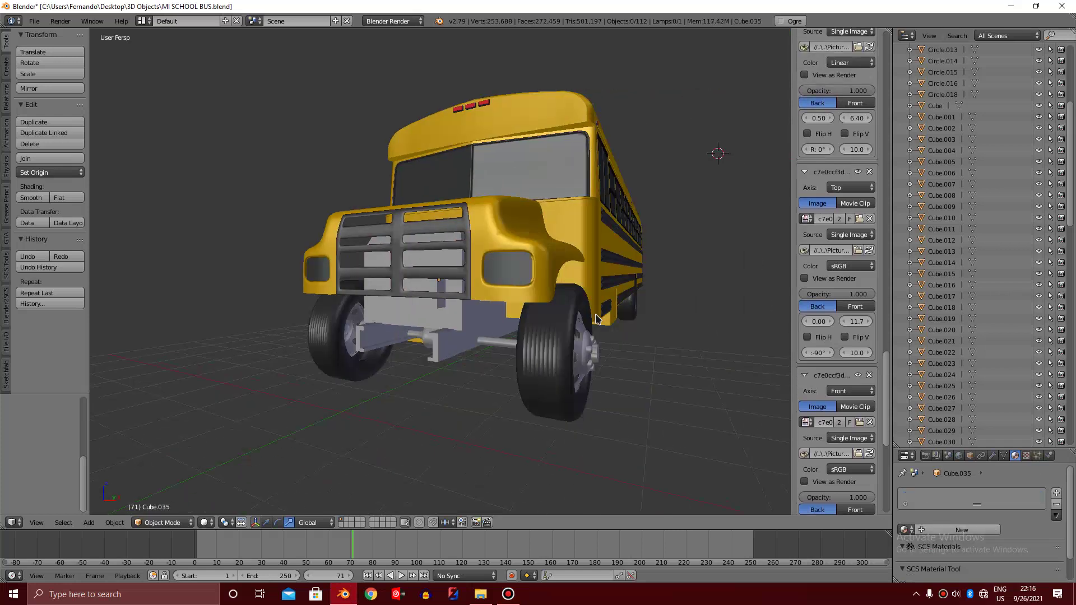
pyautogui.rightClick(454, 354)
pyautogui.moveTo(496, 351); pyautogui.dragTo(501, 351, button='middle')
pyautogui.press('a')
# Orbit and zoom around the bus to inspect its sides and front
pyautogui.scroll(2, 501, 351)
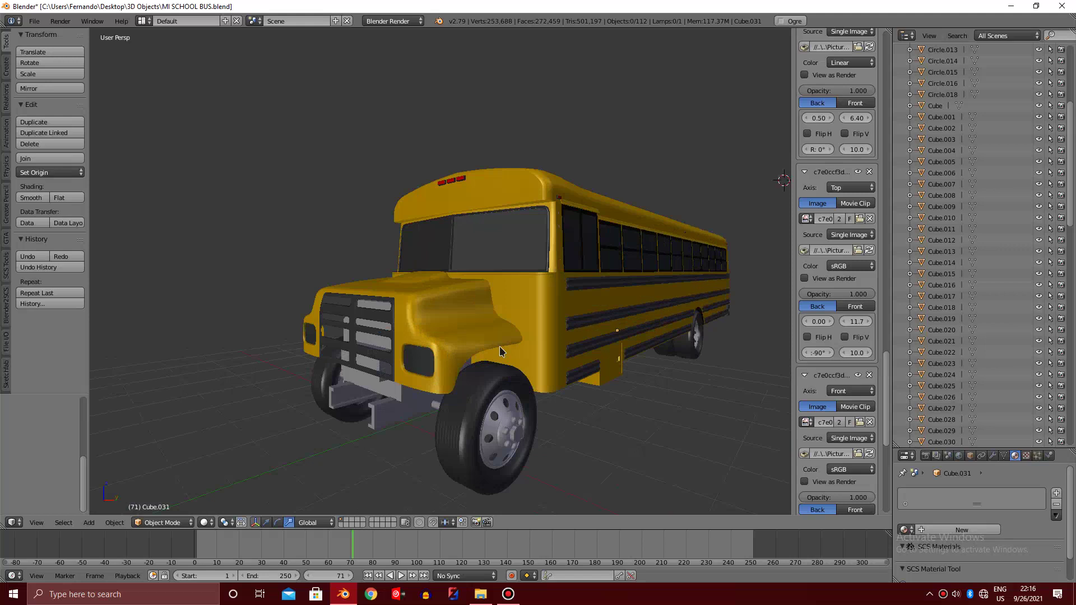
pyautogui.moveTo(500, 347); pyautogui.dragTo(477, 358, button='middle')
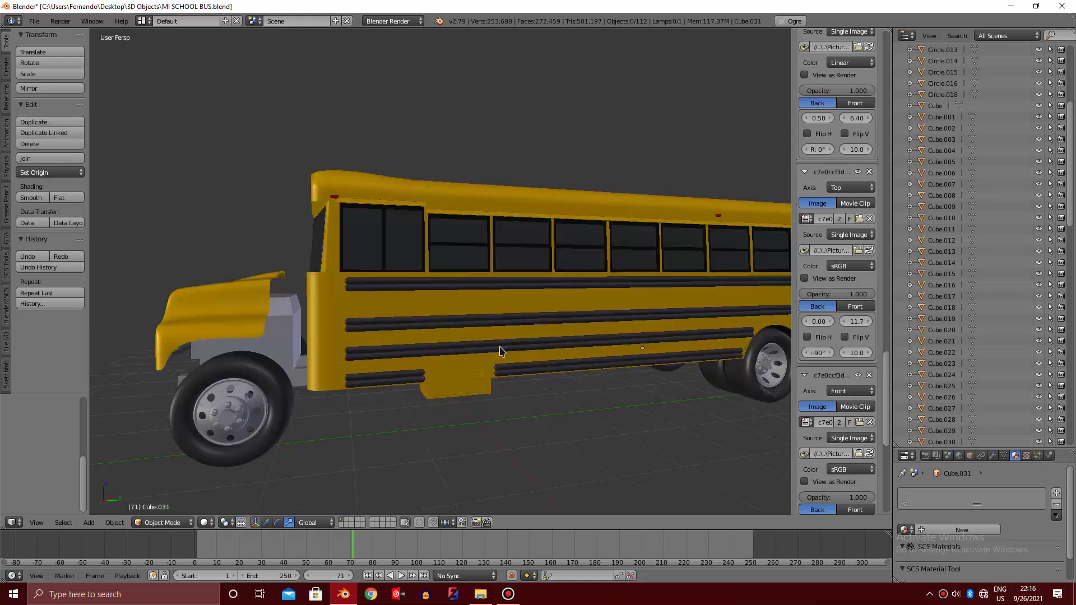
pyautogui.scroll(2, 500, 351)
pyautogui.scroll(3, 500, 351)
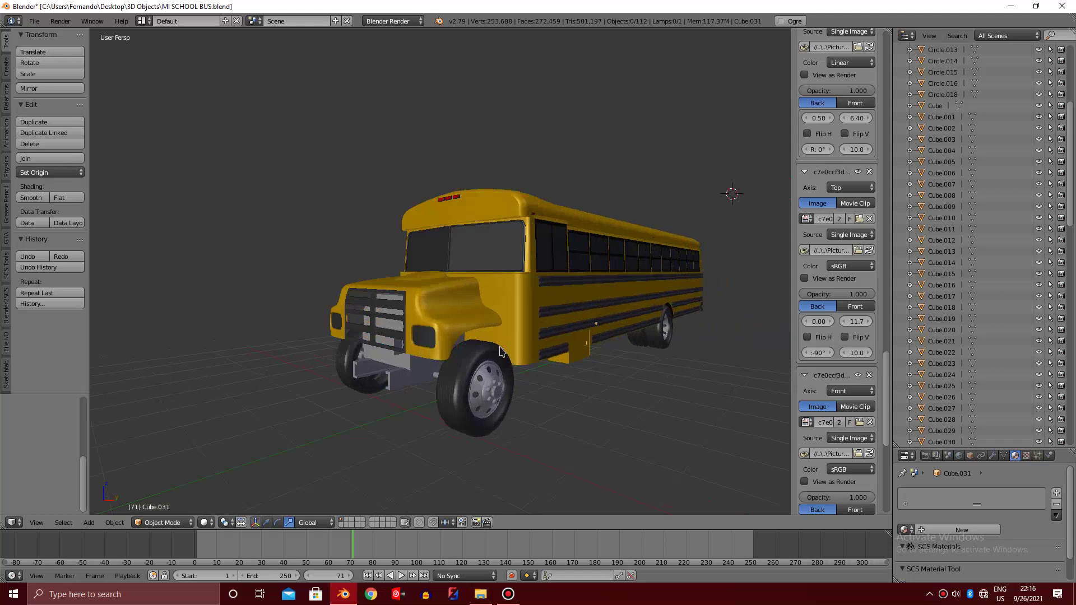
pyautogui.scroll(2, 501, 351)
pyautogui.scroll(1, 500, 351)
pyautogui.scroll(1, 500, 351)
pyautogui.scroll(-2, 500, 350)
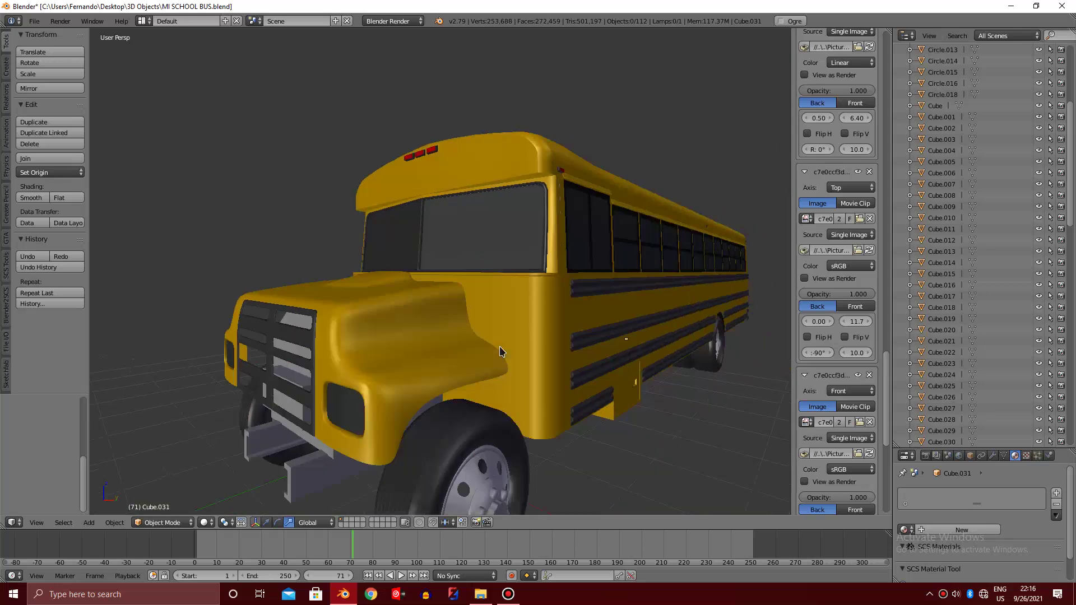
pyautogui.scroll(-3, 500, 351)
pyautogui.keyDown('ctrl'); pyautogui.scroll(-3, 500, 351); pyautogui.keyUp('ctrl')
pyautogui.keyDown('ctrl'); pyautogui.scroll(-4, 499, 350); pyautogui.keyUp('ctrl')
pyautogui.keyDown('ctrl'); pyautogui.scroll(-2, 500, 350); pyautogui.keyUp('ctrl')
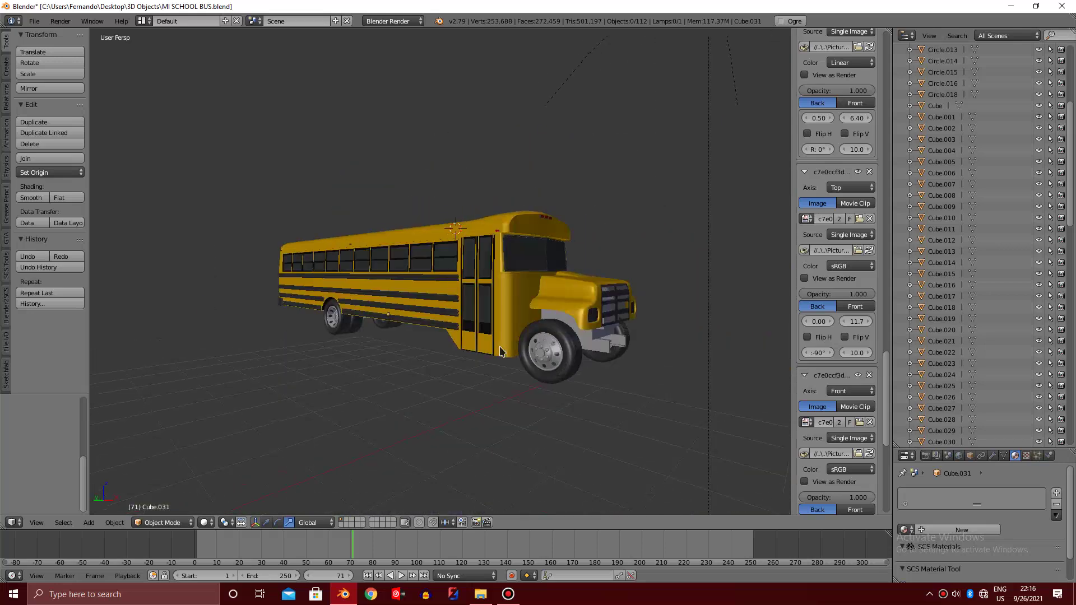
pyautogui.keyDown('ctrl'); pyautogui.scroll(-2, 501, 351); pyautogui.keyUp('ctrl')
pyautogui.keyDown('ctrl'); pyautogui.scroll(3, 500, 351); pyautogui.keyUp('ctrl')
pyautogui.keyDown('ctrl'); pyautogui.scroll(4, 500, 351); pyautogui.keyUp('ctrl')
pyautogui.keyDown('ctrl'); pyautogui.scroll(2, 501, 350); pyautogui.keyUp('ctrl')
pyautogui.scroll(3, 500, 351)
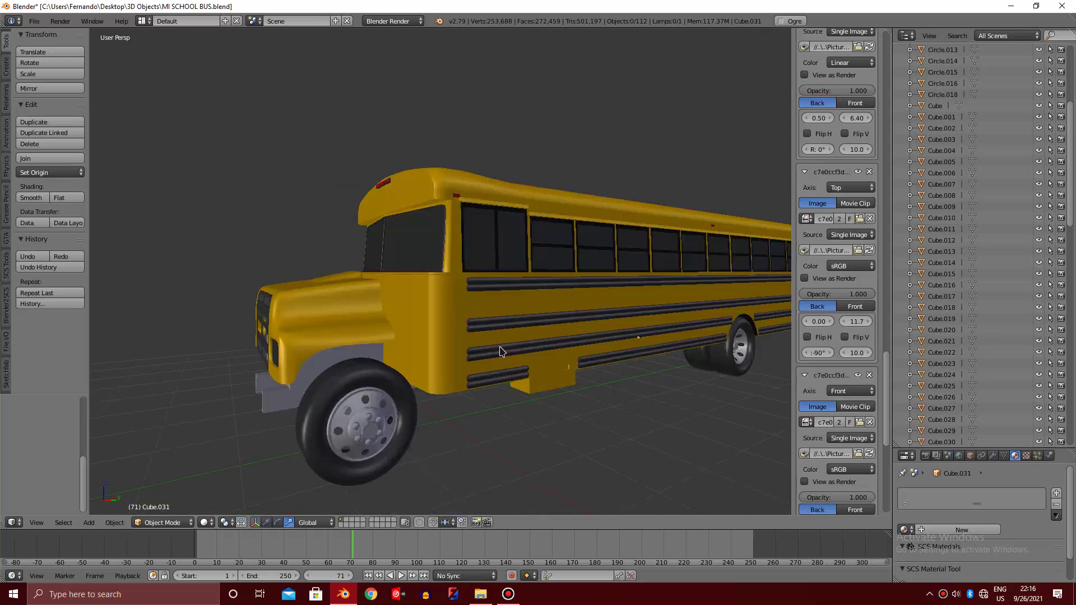
pyautogui.keyDown('ctrl'); pyautogui.scroll(-1, 500, 351); pyautogui.keyUp('ctrl')
pyautogui.scroll(-2, 501, 351)
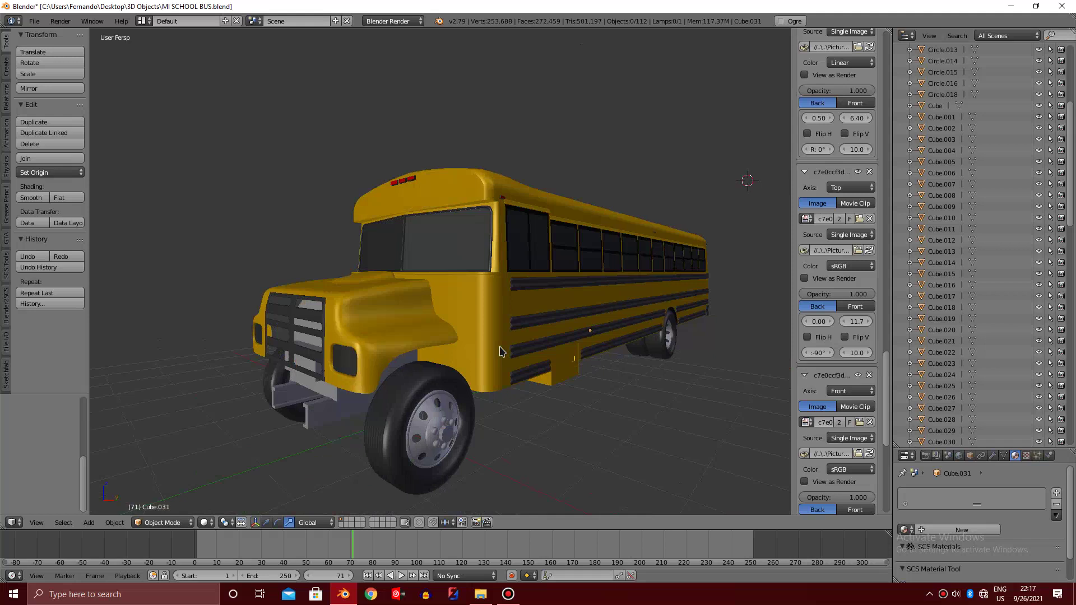
pyautogui.keyDown('ctrl'); pyautogui.scroll(-2, 500, 352); pyautogui.keyUp('ctrl')
pyautogui.keyDown('ctrl'); pyautogui.scroll(3, 501, 351); pyautogui.keyUp('ctrl')
pyautogui.keyDown('ctrl'); pyautogui.scroll(2, 500, 352); pyautogui.keyUp('ctrl')
pyautogui.keyDown('ctrl'); pyautogui.scroll(2, 500, 351); pyautogui.keyUp('ctrl')
pyautogui.scroll(-1, 501, 351)
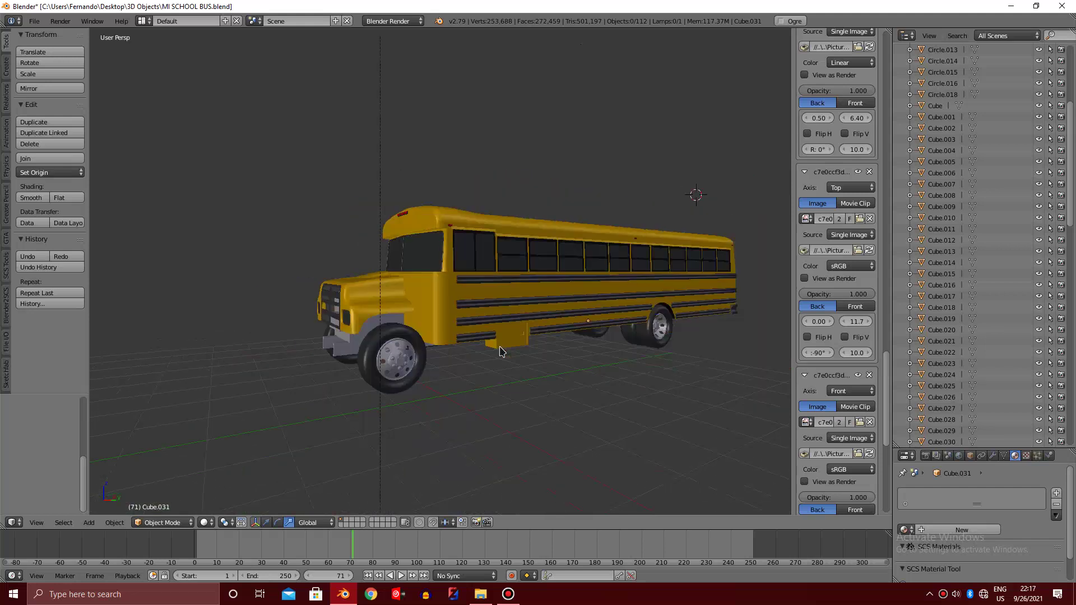
pyautogui.scroll(-1, 500, 351)
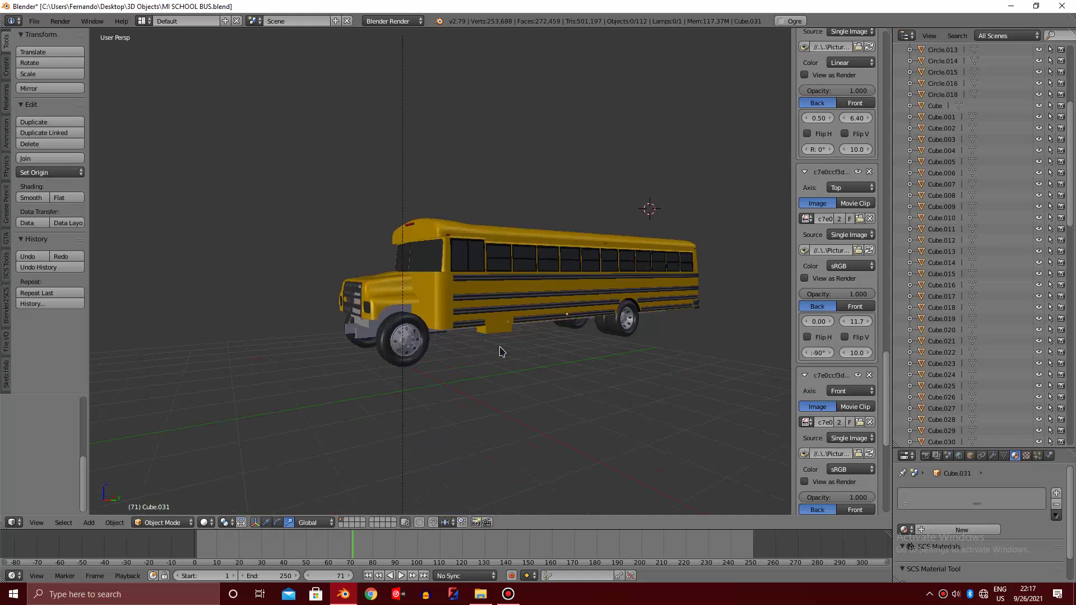
pyautogui.keyDown('ctrl'); pyautogui.scroll(-1, 501, 352); pyautogui.keyUp('ctrl')
pyautogui.keyDown('ctrl'); pyautogui.scroll(-4, 500, 351); pyautogui.keyUp('ctrl')
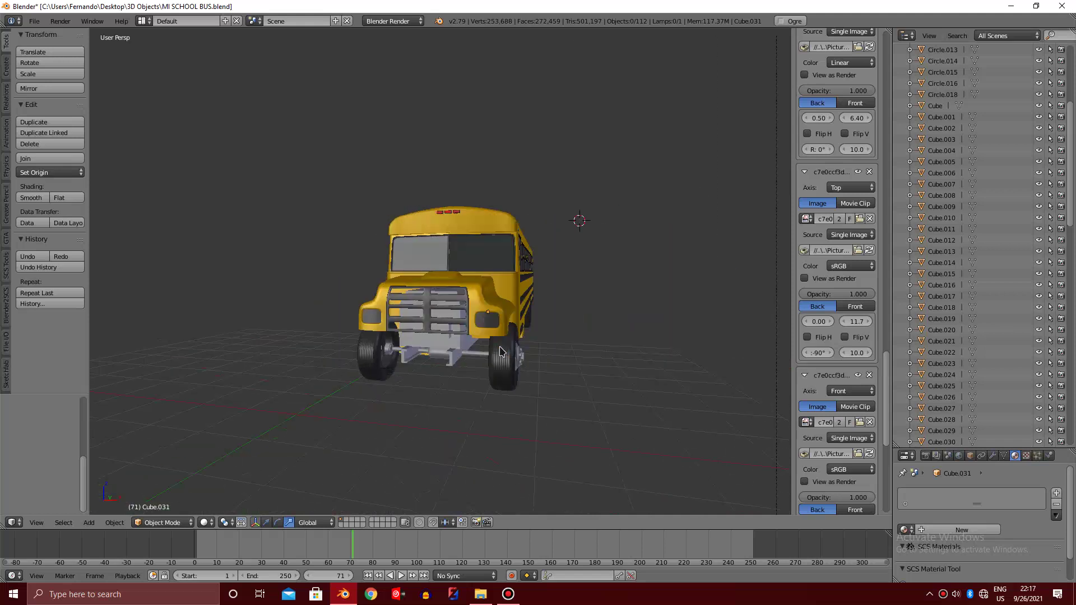
pyautogui.keyDown('ctrl'); pyautogui.scroll(2, 500, 352); pyautogui.keyUp('ctrl')
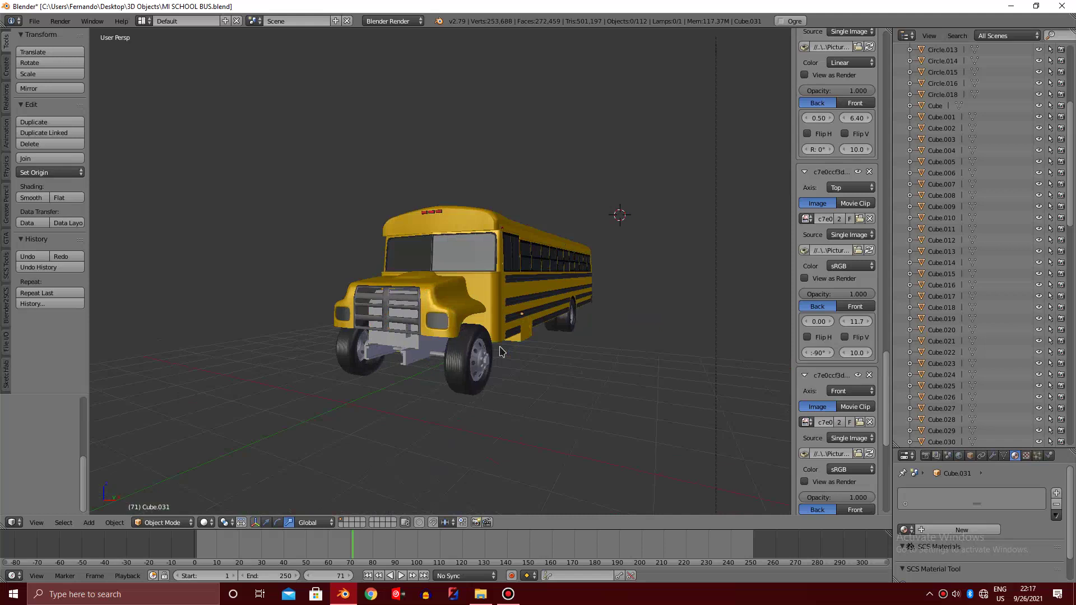
pyautogui.scroll(2, 500, 351)
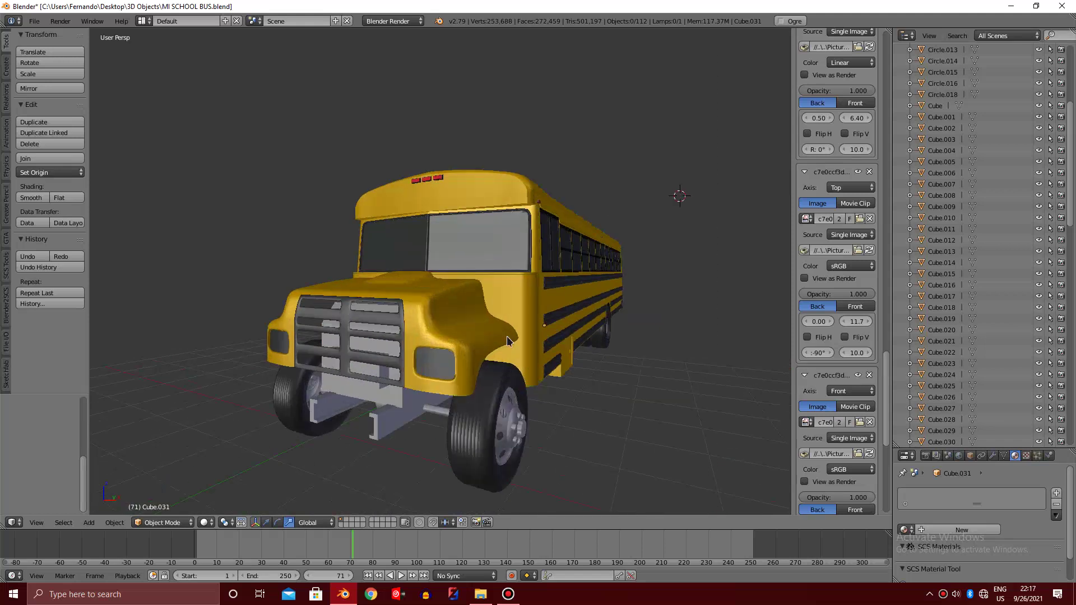
pyautogui.keyDown('ctrl'); pyautogui.scroll(1, 508, 341); pyautogui.keyUp('ctrl')
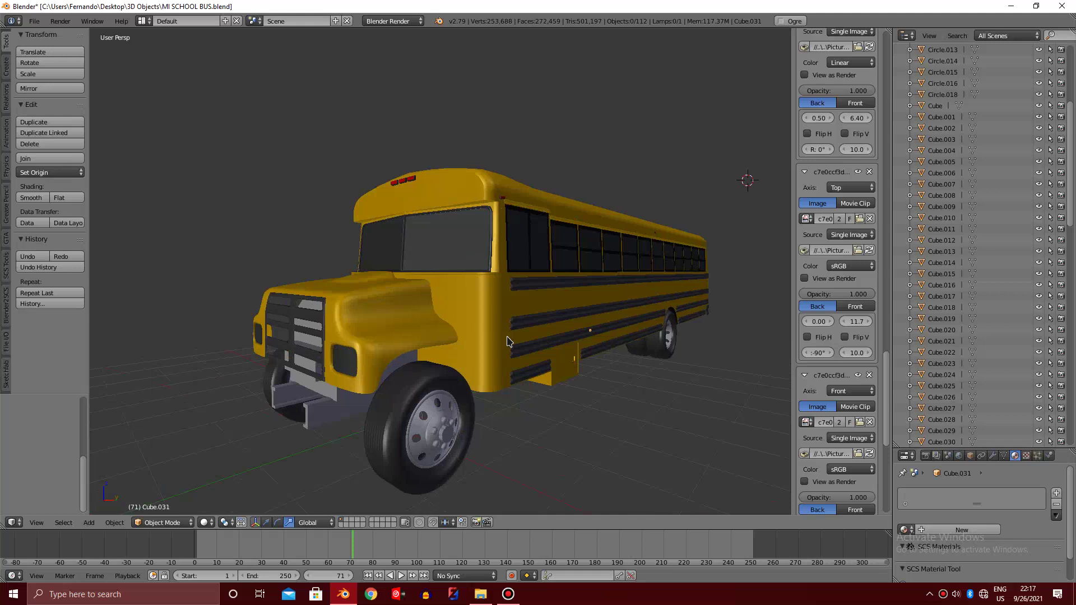
pyautogui.moveTo(509, 341); pyautogui.dragTo(509, 341, button='middle')
pyautogui.scroll(3, 508, 341)
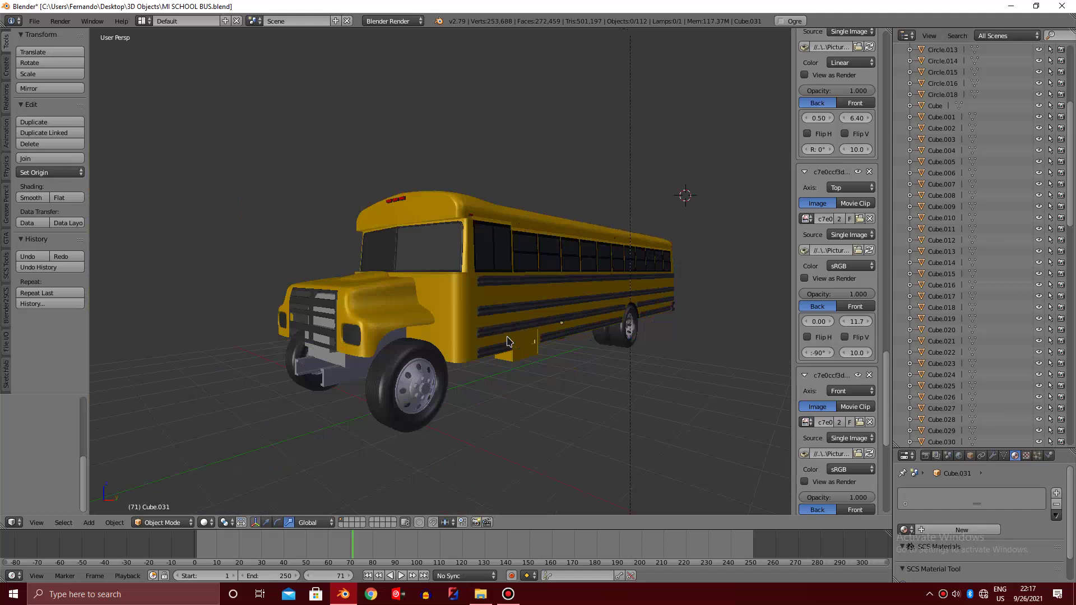
pyautogui.moveTo(506, 341); pyautogui.dragTo(644, 342, button='middle')
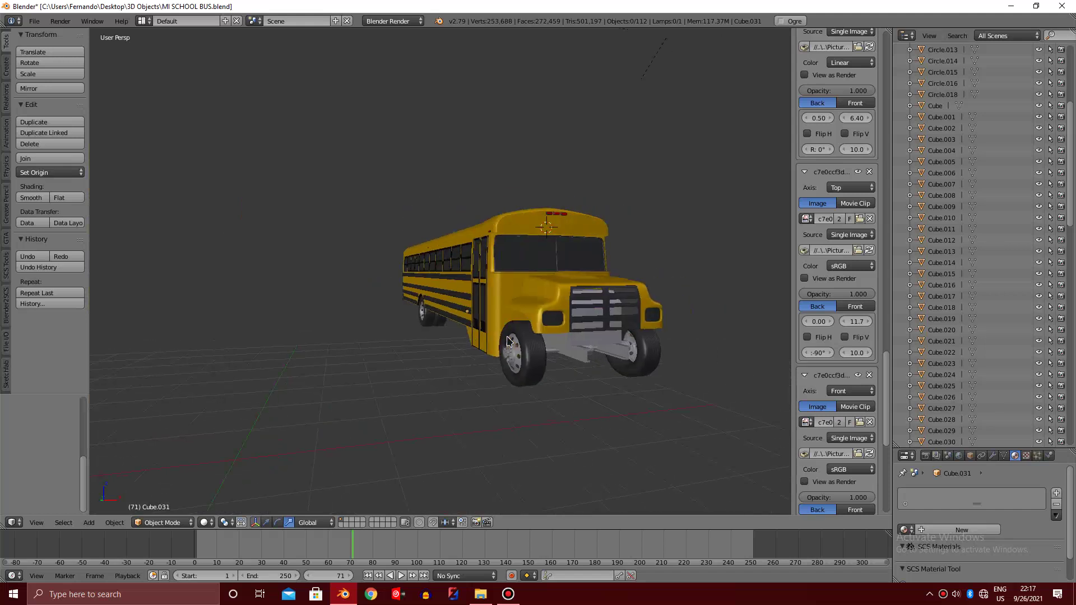
pyautogui.moveTo(506, 341); pyautogui.dragTo(507, 341, button='middle')
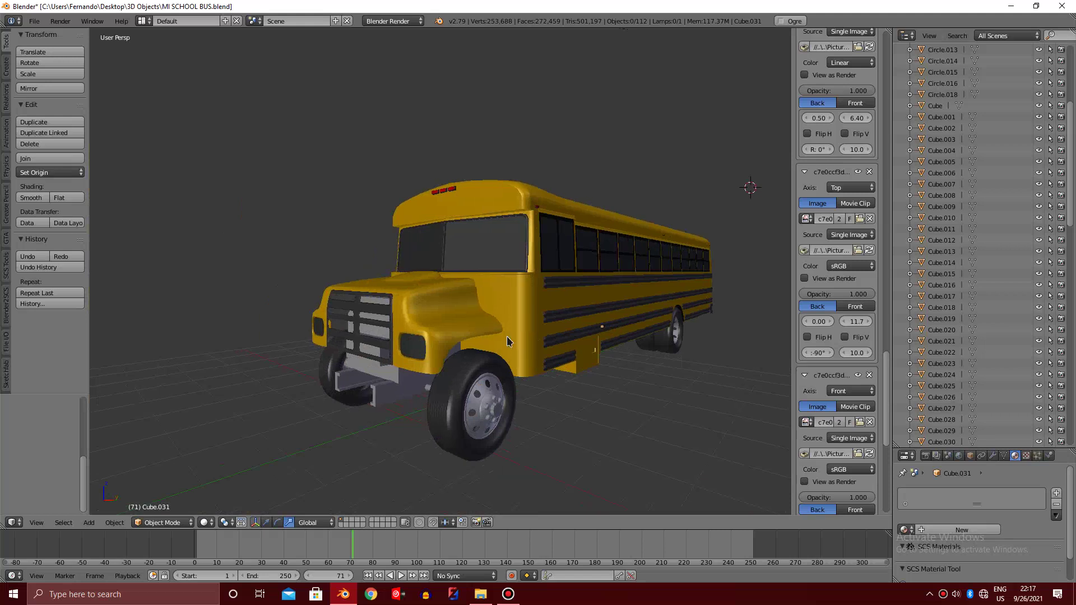
pyautogui.moveTo(507, 341); pyautogui.dragTo(506, 341, button='middle')
pyautogui.moveTo(506, 341); pyautogui.dragTo(528, 338, button='middle')
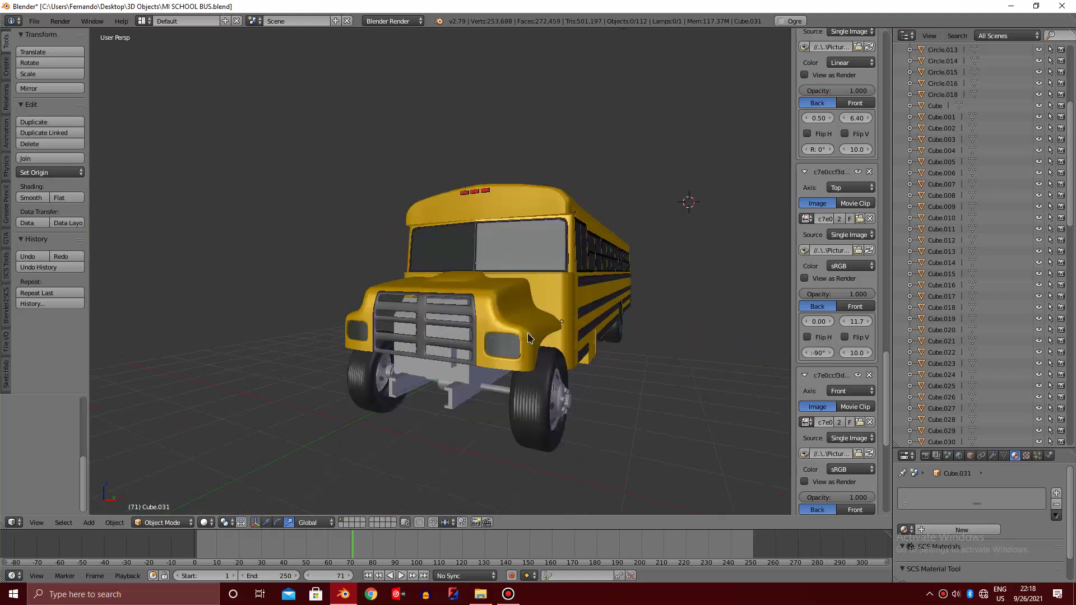
# In Right Ortho view, select the hood and enter Edit Mode with wireframe shading
pyautogui.press('KP_3')
pyautogui.scroll(1, 528, 332)
pyautogui.scroll(3, 528, 331)
pyautogui.scroll(2, 503, 329)
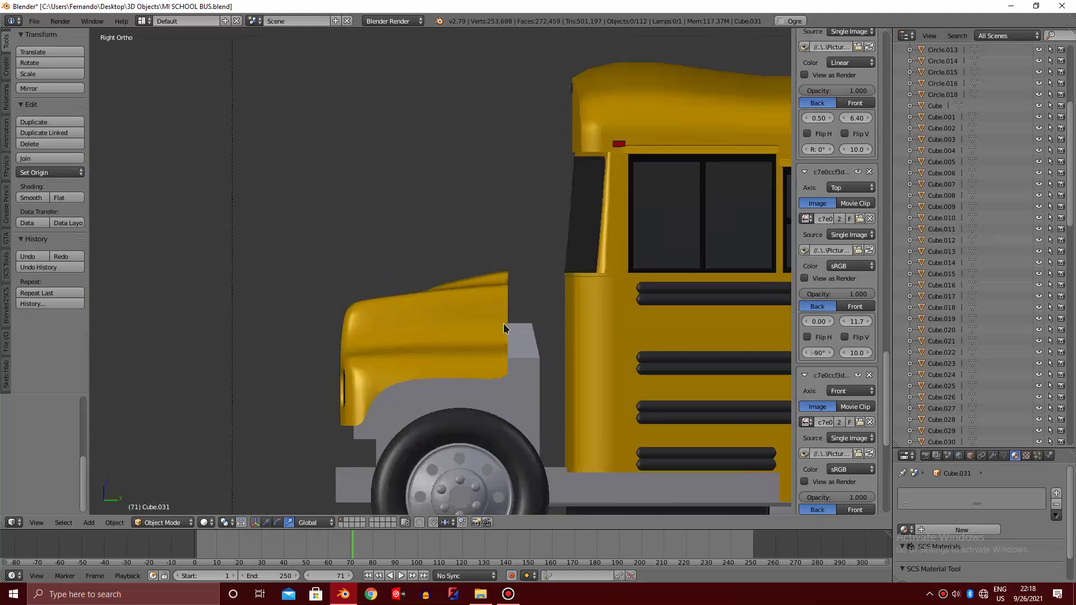
pyautogui.rightClick(503, 329)
pyautogui.press('Tab')
pyautogui.scroll(3, 505, 325)
pyautogui.scroll(-1, 529, 310)
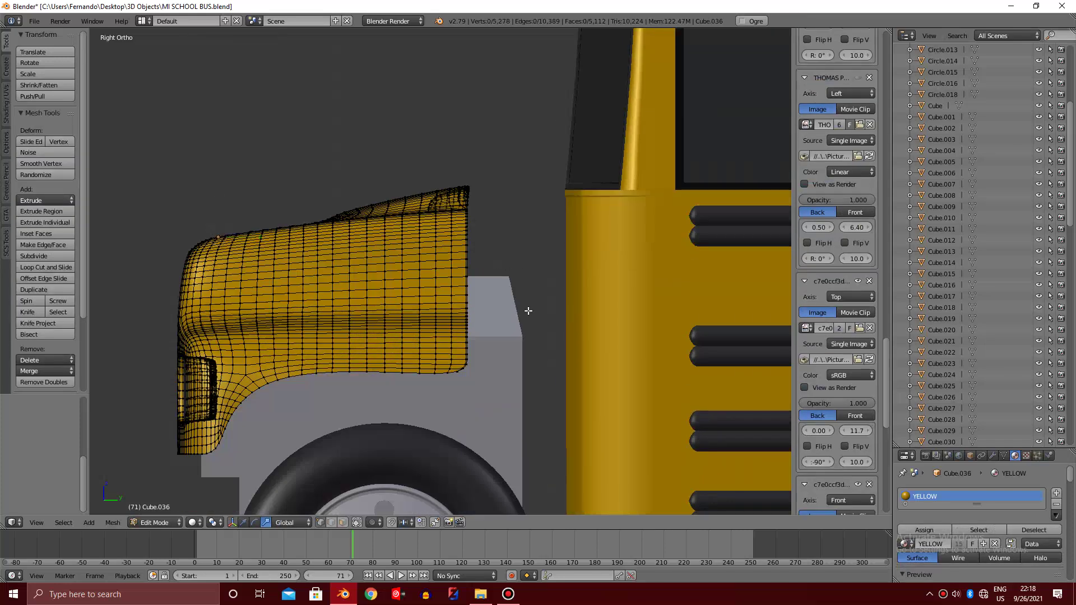
pyautogui.scroll(3, 528, 311)
pyautogui.press('z')
pyautogui.press('z')
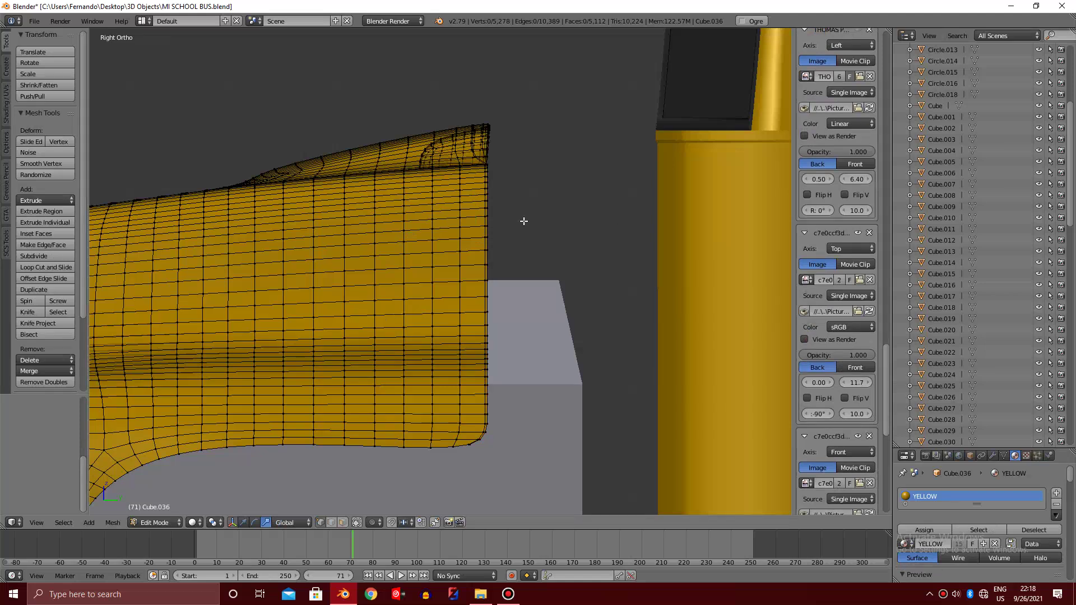
pyautogui.press('KP_4')
pyautogui.press('KP_4')
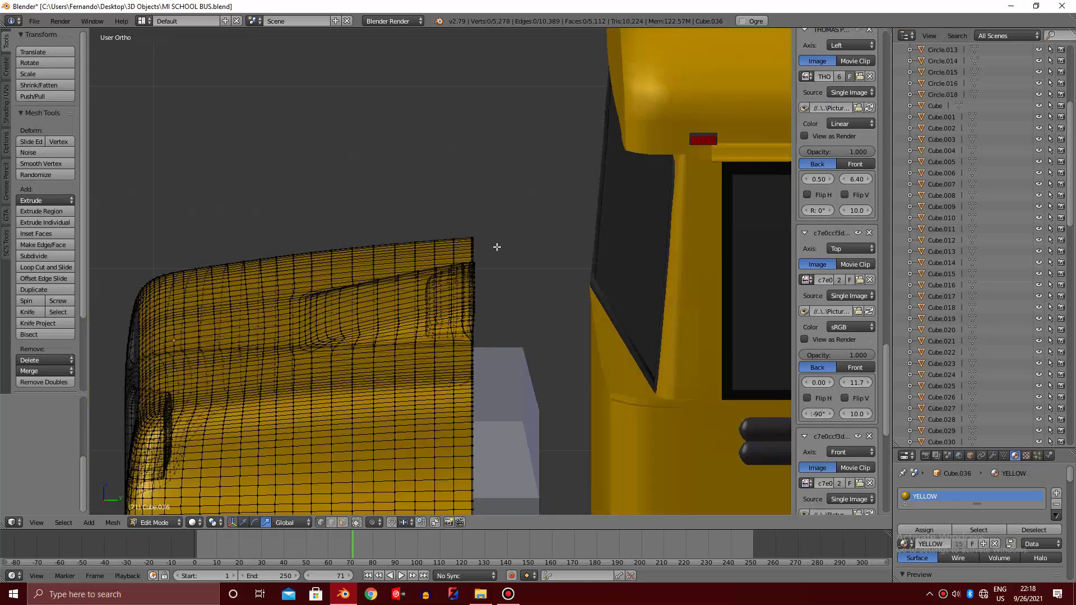
pyautogui.press('KP_8')
pyautogui.scroll(1, 497, 246)
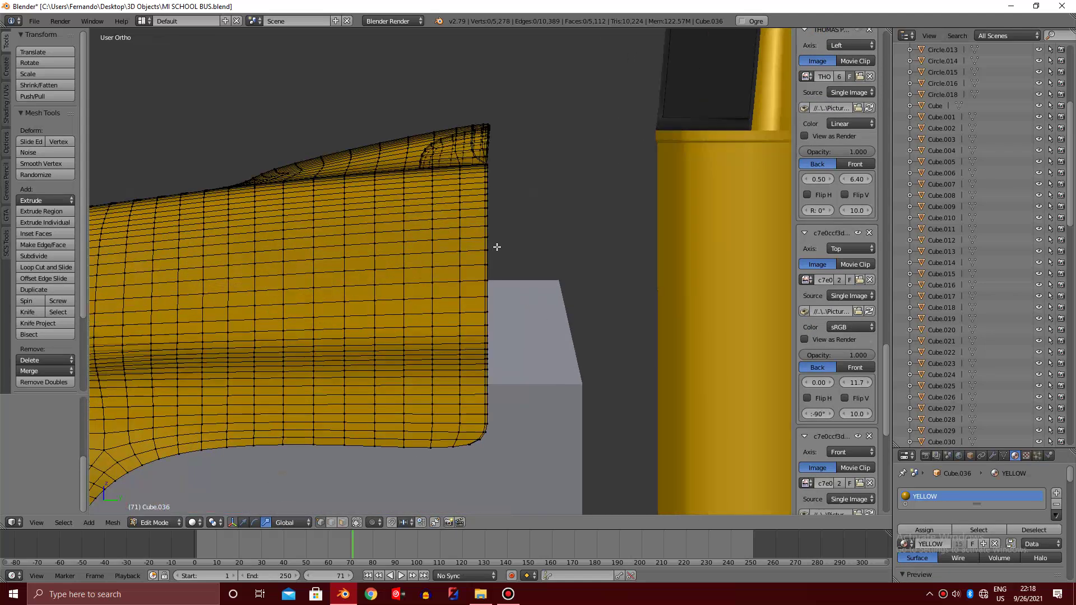
pyautogui.scroll(1, 496, 247)
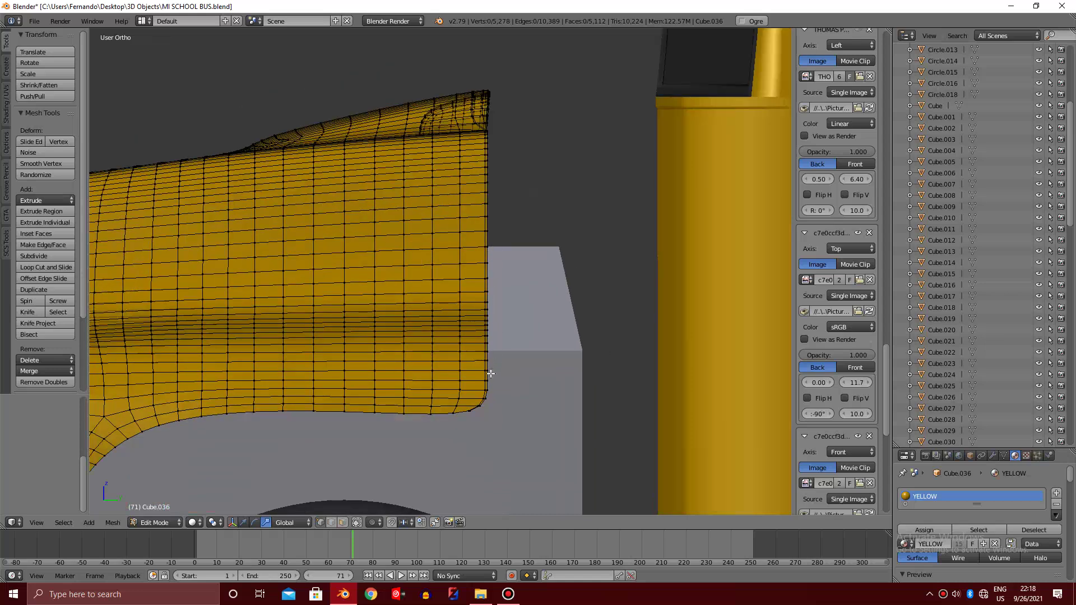
# Box-select the hood's rear edge column of vertices
pyautogui.click(477, 408)
pyautogui.press('z')
pyautogui.press('b')
pyautogui.moveTo(465, 415); pyautogui.dragTo(508, 139)
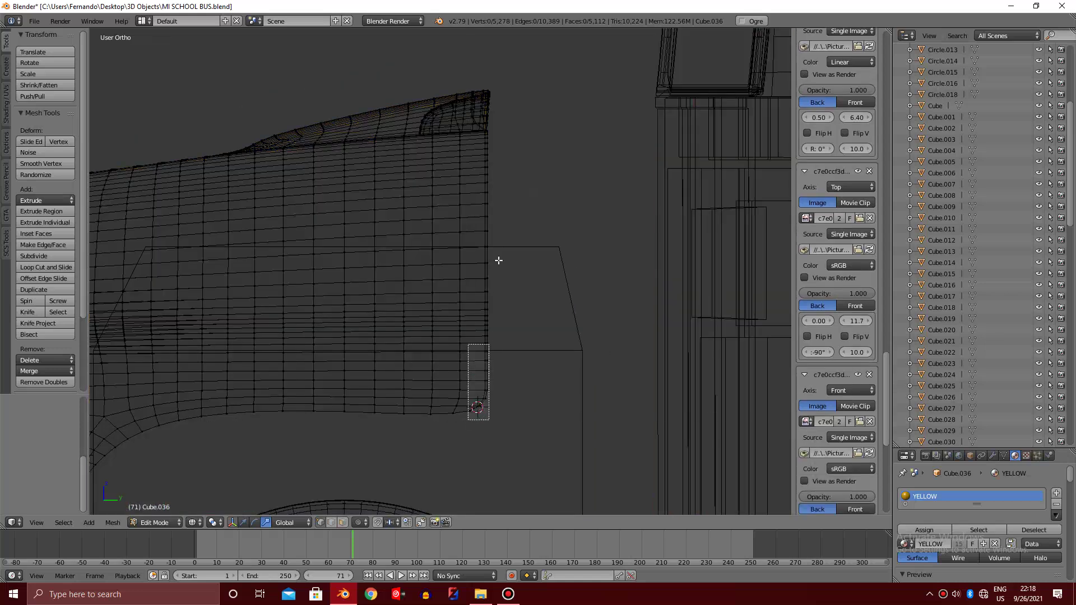
pyautogui.press('z')
pyautogui.moveTo(508, 139); pyautogui.dragTo(507, 137, button='middle')
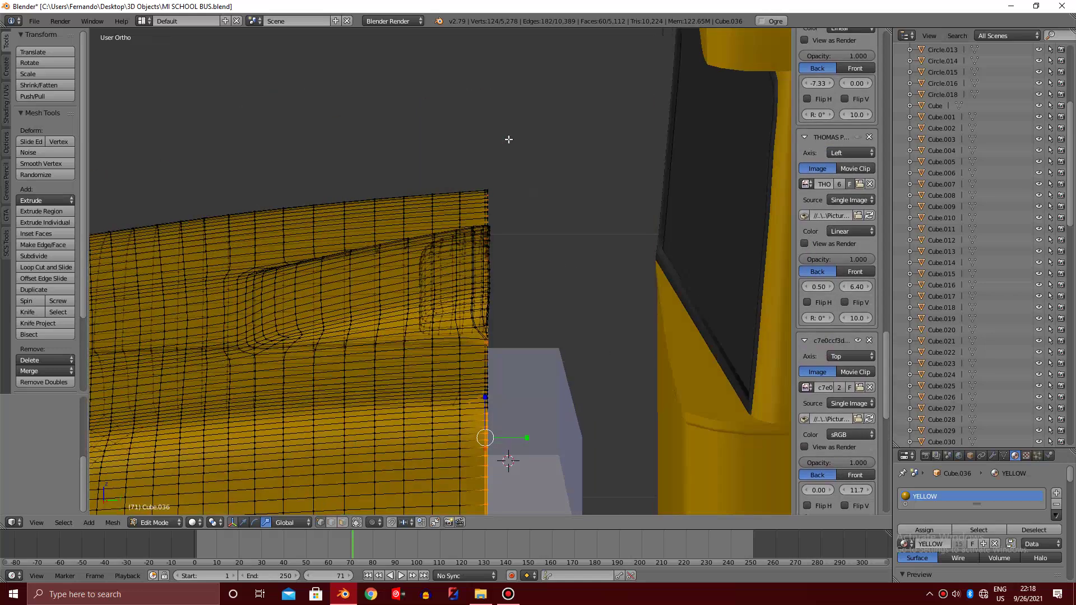
pyautogui.press('z')
pyautogui.press('z')
pyautogui.scroll(-3, 526, 377)
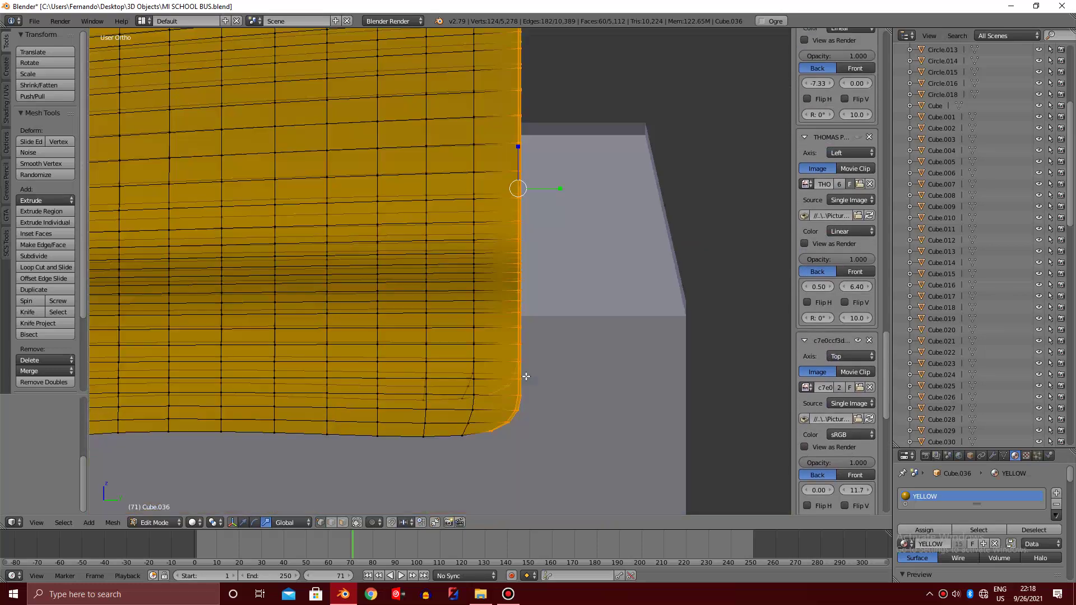
pyautogui.scroll(3, 491, 211)
pyautogui.keyDown('shift'); pyautogui.scroll(2, 519, 210); pyautogui.keyUp('shift')
pyautogui.keyDown('shift'); pyautogui.scroll(-2, 520, 210); pyautogui.keyUp('shift')
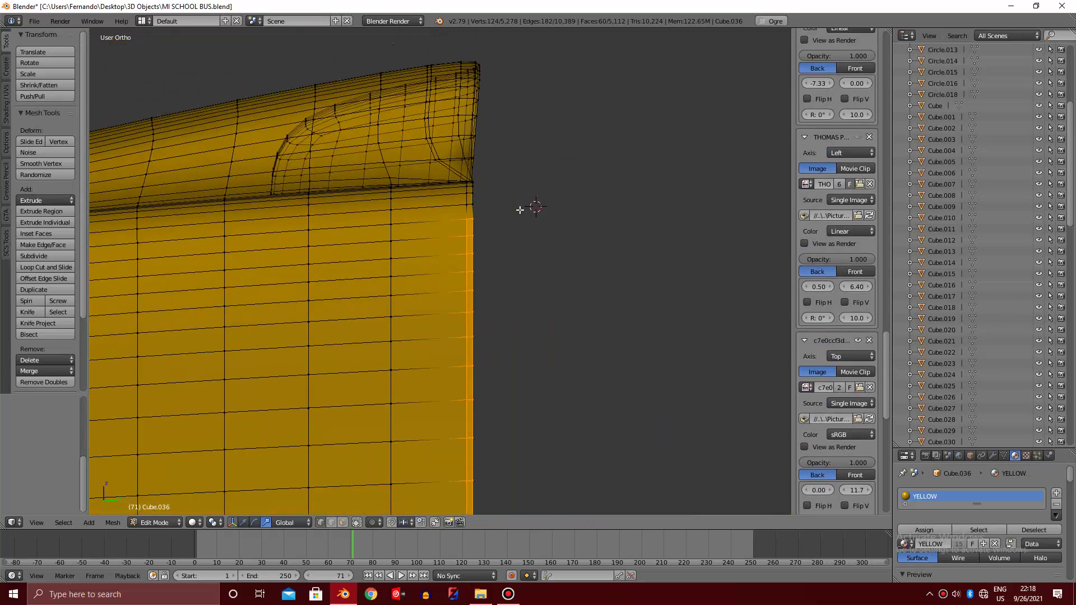
pyautogui.scroll(3, 522, 209)
# Add the remaining rear edge vertices to the selection and frame the view on them
pyautogui.press('z')
pyautogui.scroll(2, 503, 250)
pyautogui.press('b')
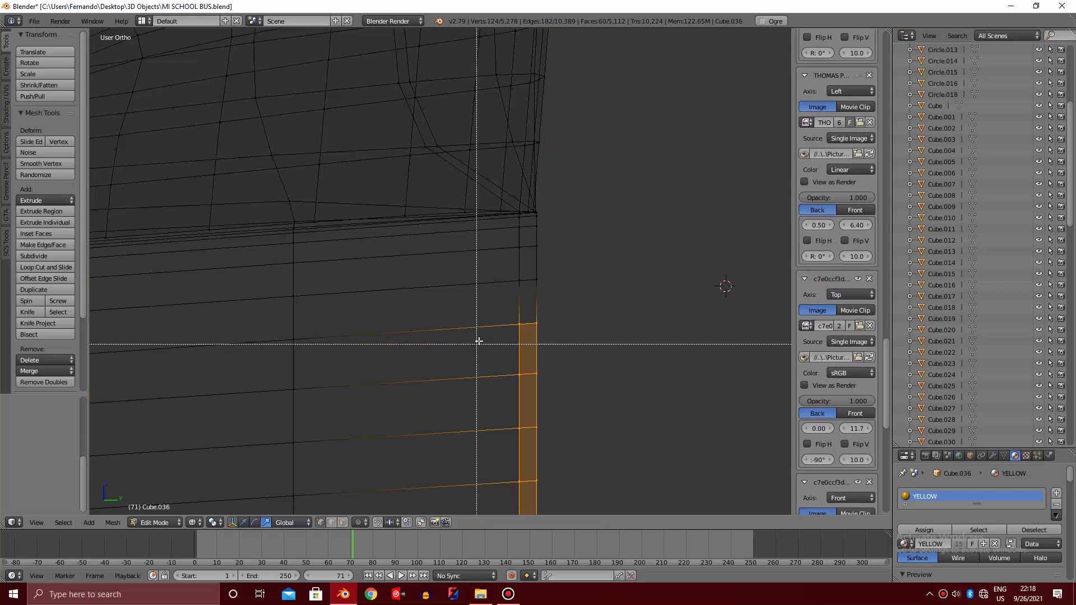
pyautogui.moveTo(477, 344); pyautogui.dragTo(564, 215)
pyautogui.press('z')
pyautogui.press('KP_Decimal')
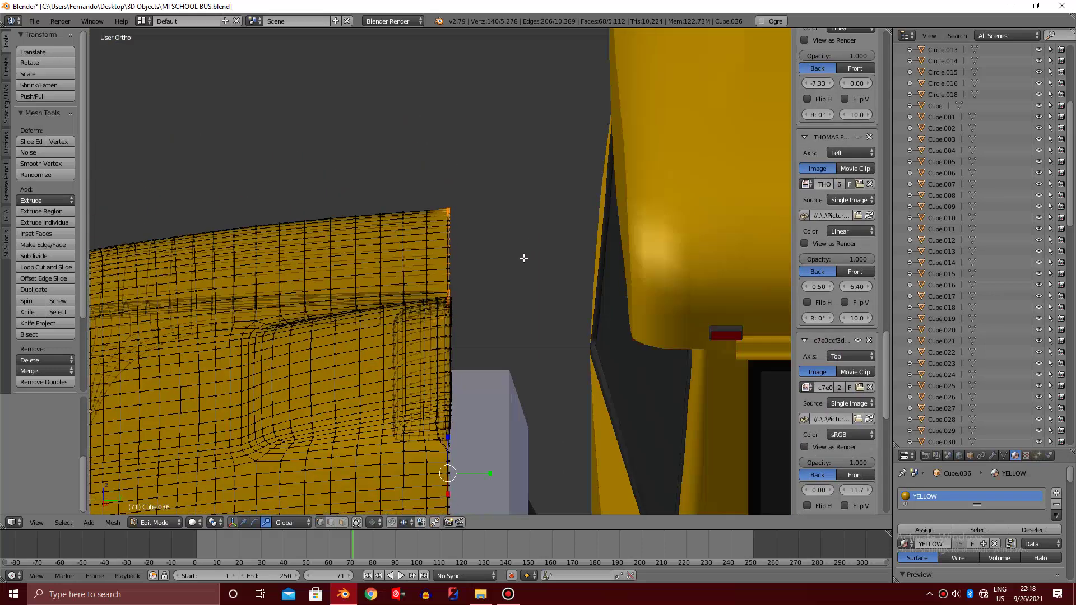
# From Right Ortho view, extrude the rear edge along global Y into a short band
pyautogui.moveTo(442, 215); pyautogui.dragTo(454, 211, button='middle')
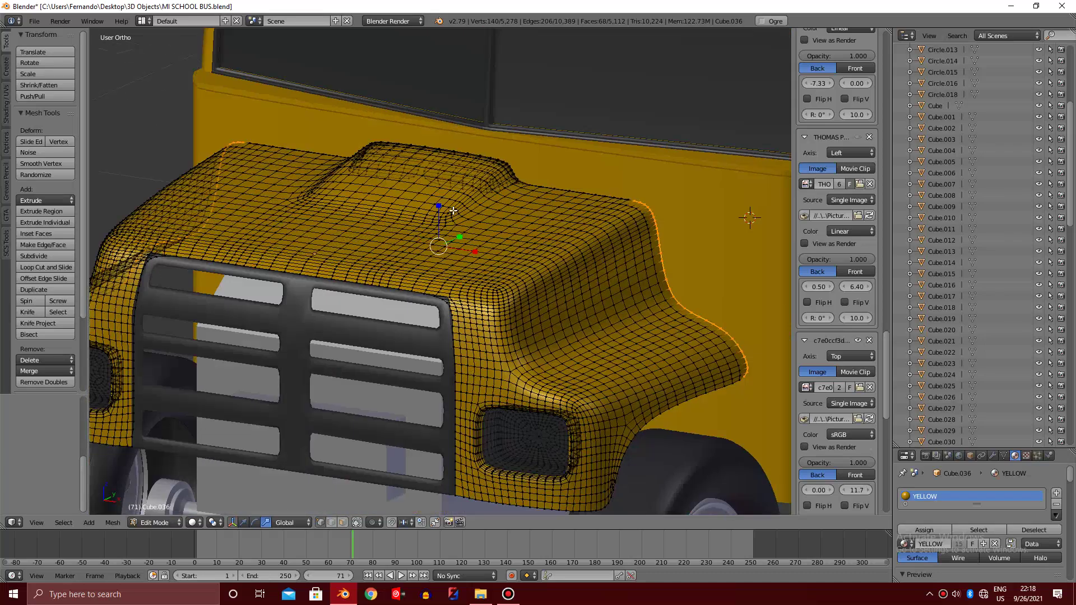
pyautogui.scroll(5, 454, 211)
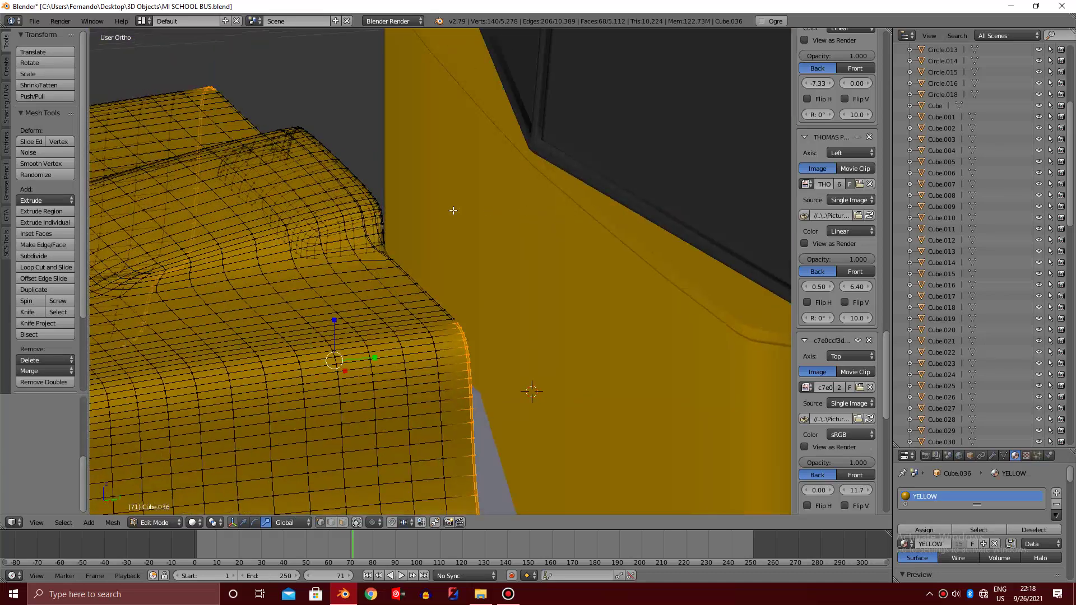
pyautogui.scroll(10, 453, 211)
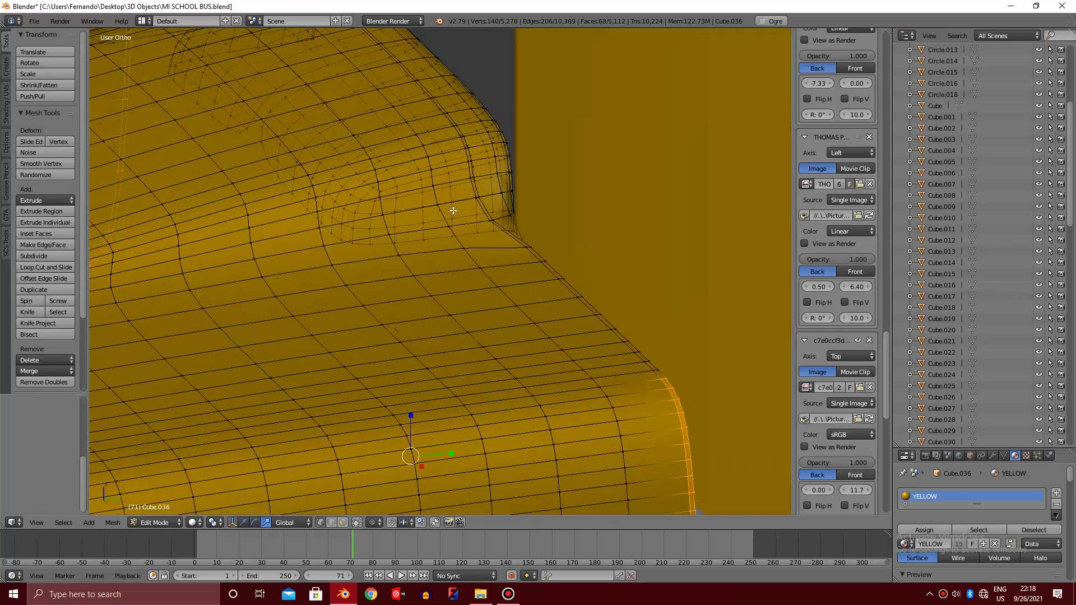
pyautogui.scroll(5, 454, 211)
pyautogui.scroll(-5, 488, 123)
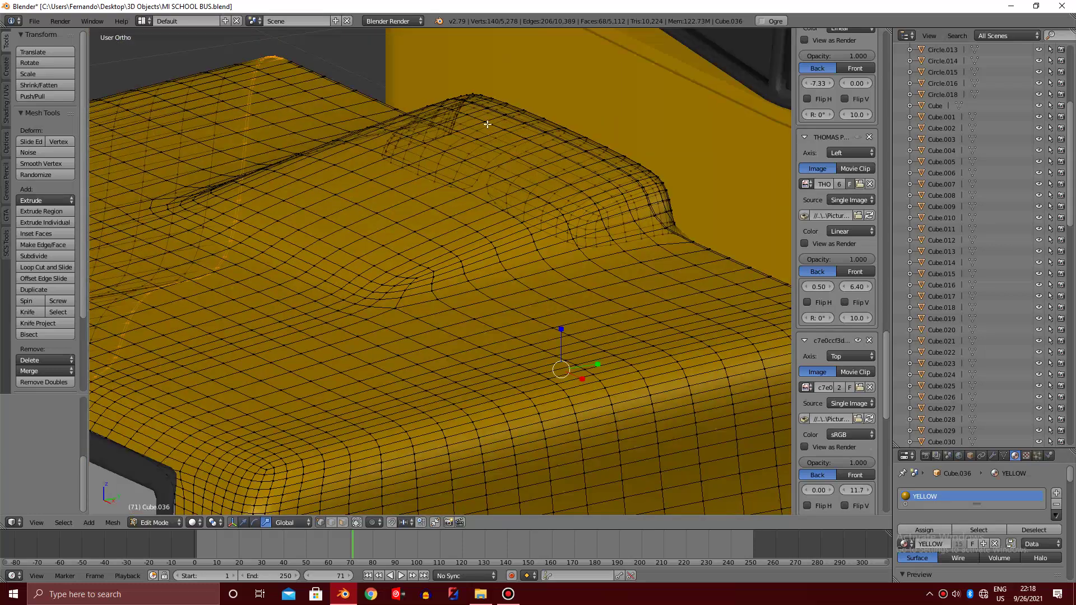
pyautogui.moveTo(582, 110)
pyautogui.mouseDown(button='middle')
pyautogui.moveTo(588, 157)
pyautogui.moveTo(572, 159)
pyautogui.mouseUp(button='middle')
pyautogui.scroll(3, 586, 143)
pyautogui.press('KP_3')
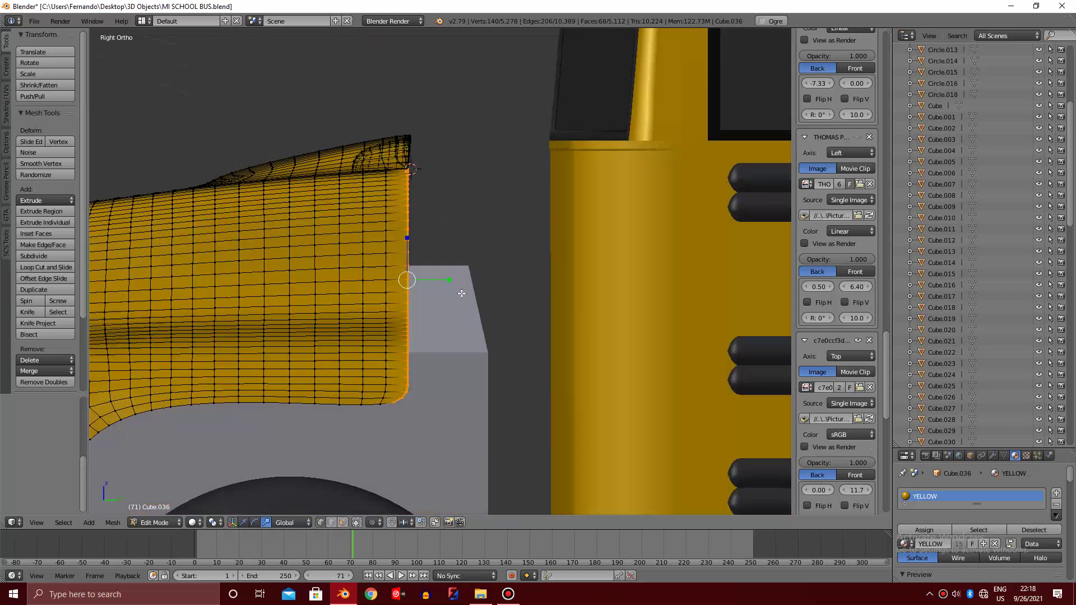
pyautogui.press('e')
pyautogui.press('y')
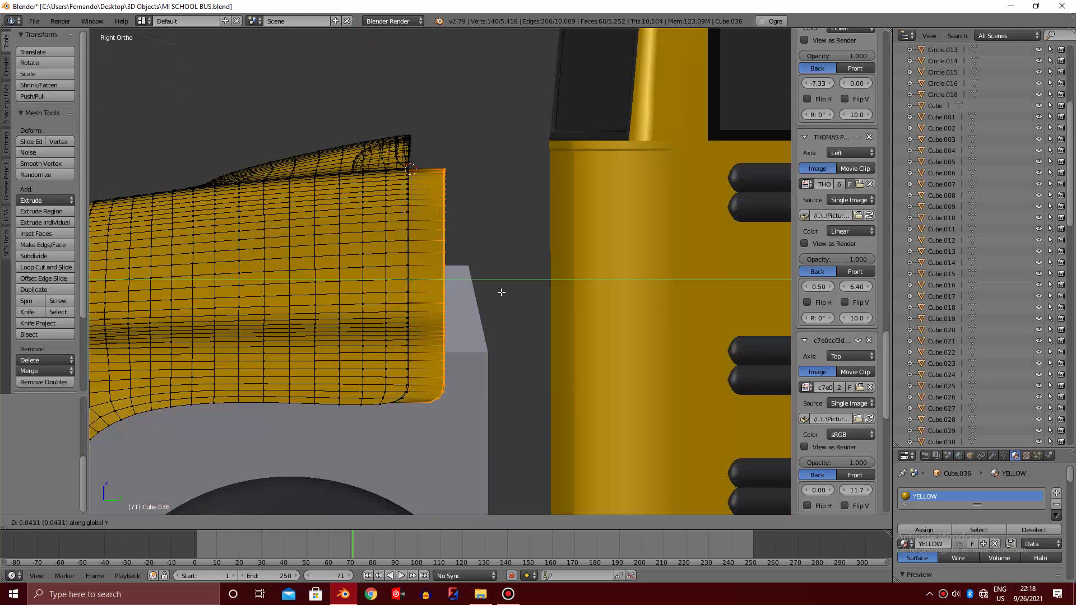
pyautogui.click(507, 291)
pyautogui.press('Tab')
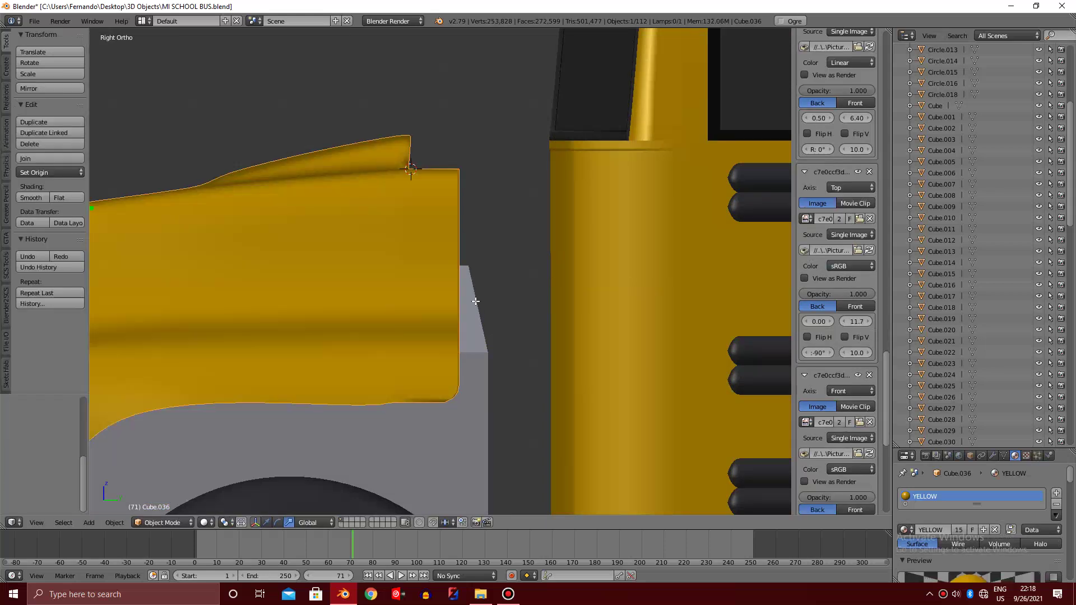
pyautogui.press('Tab')
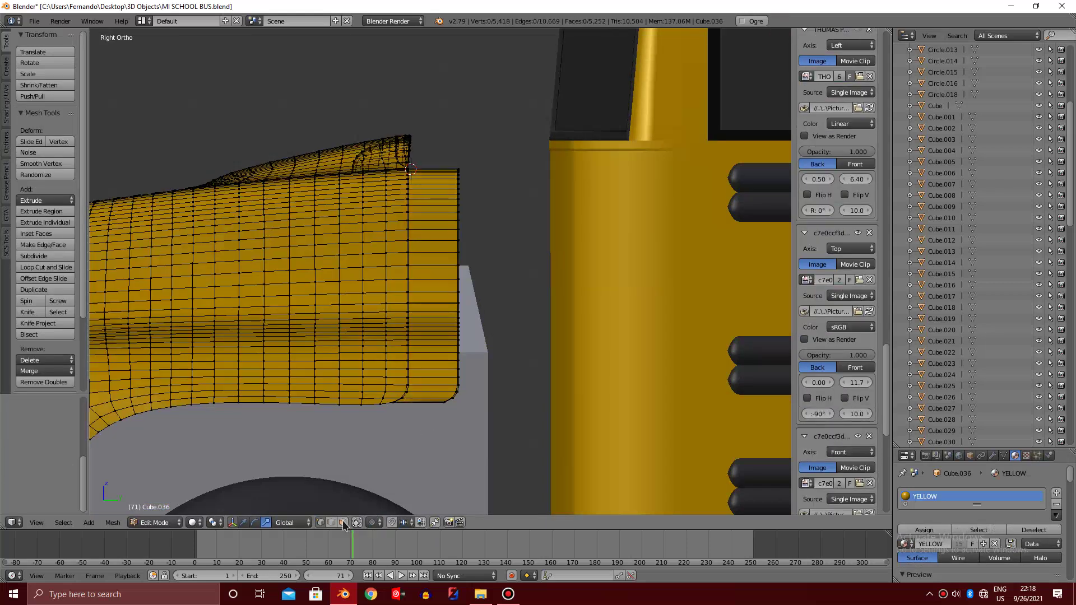
pyautogui.press('z')
pyautogui.press('b')
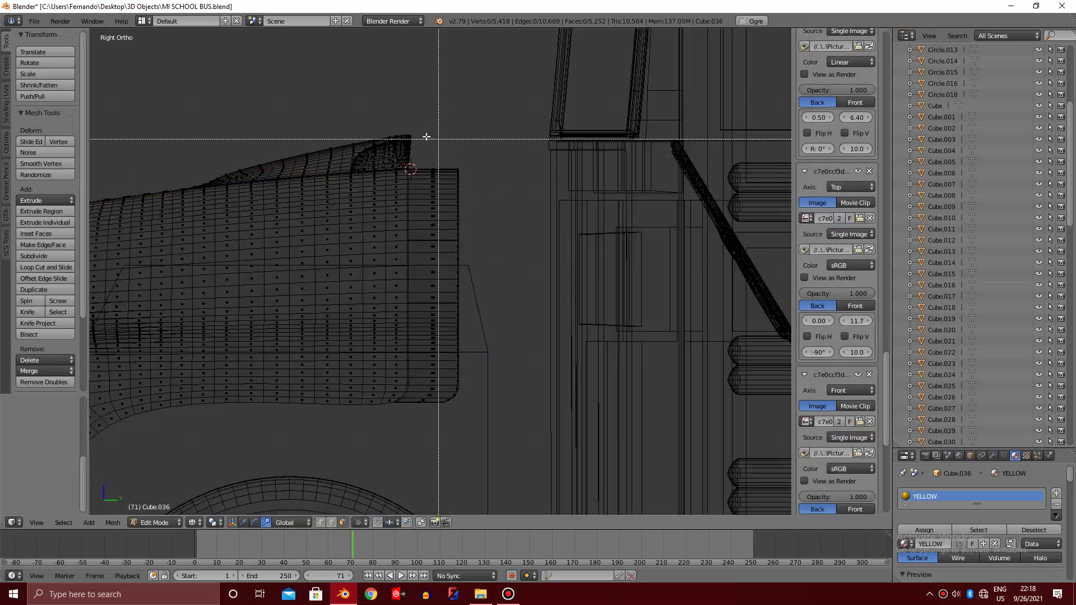
pyautogui.moveTo(415, 136); pyautogui.dragTo(543, 451)
pyautogui.press('z')
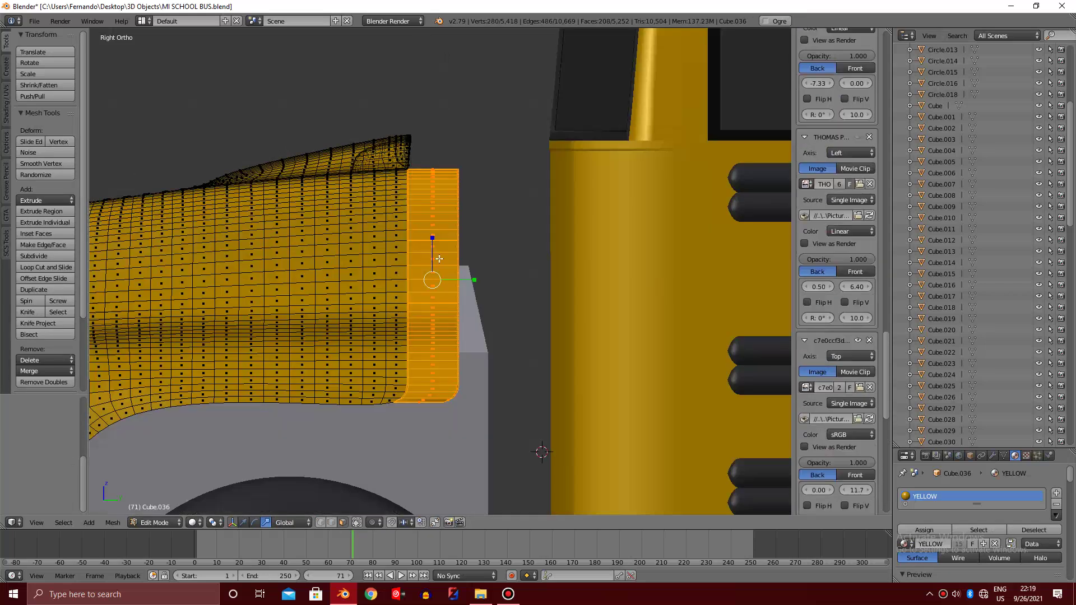
pyautogui.press('p')
pyautogui.press('Escape')
pyautogui.press('p')
pyautogui.click(449, 184)
pyautogui.press('Tab')
pyautogui.rightClick(459, 196)
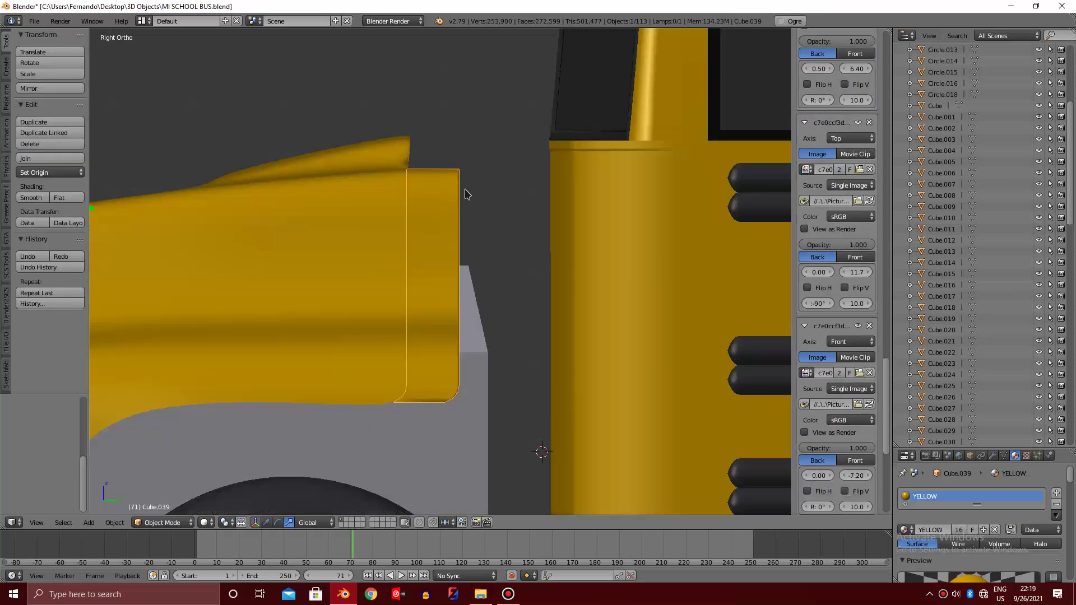
pyautogui.press('Tab')
pyautogui.press('a')
pyautogui.press('Tab')
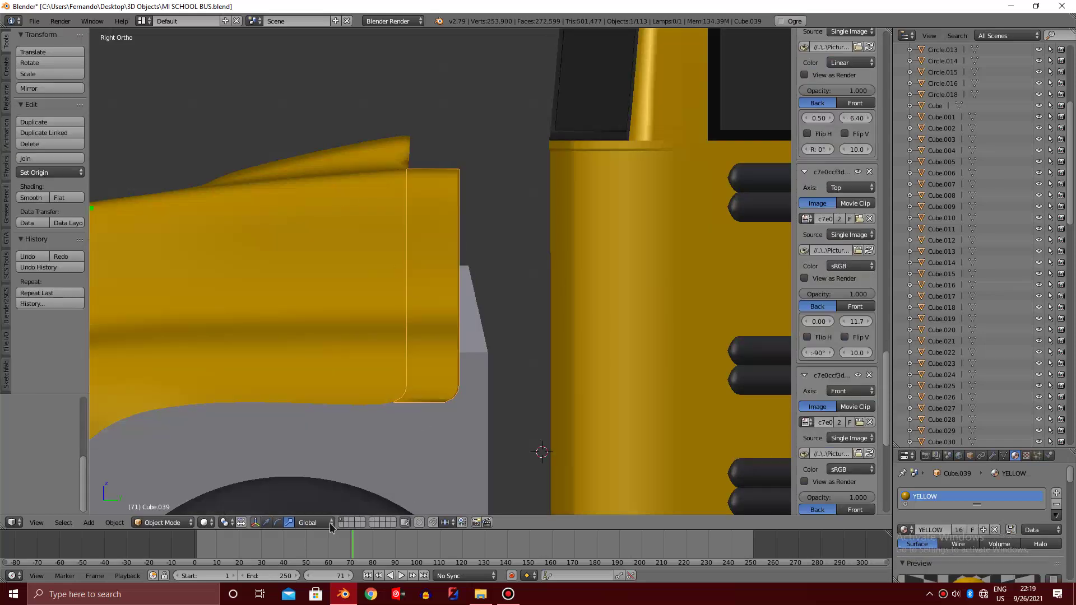
pyautogui.press('Tab')
pyautogui.press('z')
pyautogui.press('z')
pyautogui.scroll(1, 448, 381)
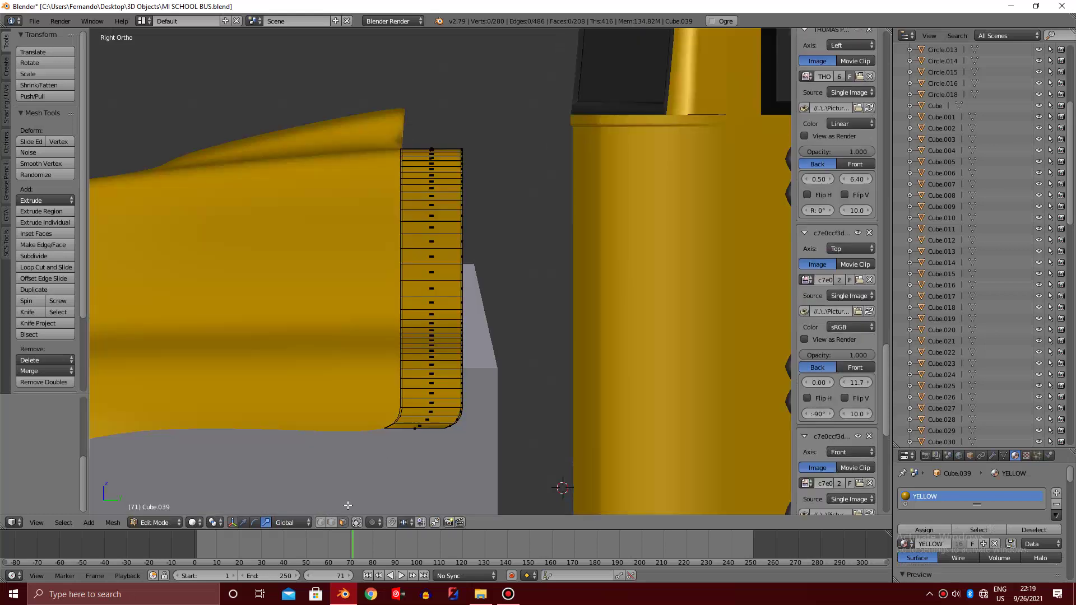
pyautogui.click(319, 523)
pyautogui.scroll(4, 537, 189)
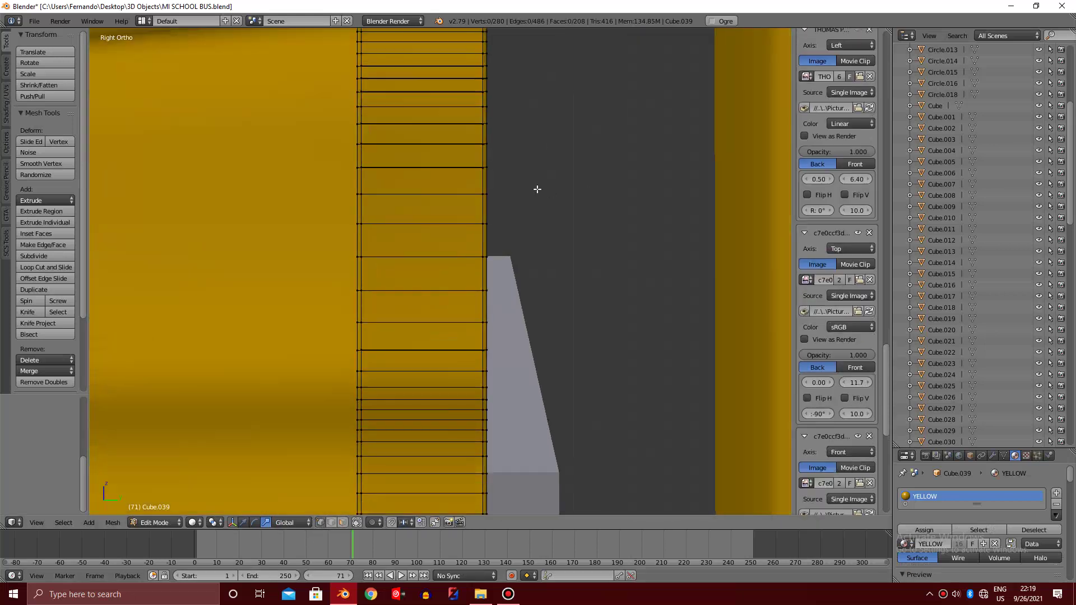
pyautogui.scroll(2, 536, 189)
pyautogui.scroll(2, 537, 190)
pyautogui.rightClick(530, 172)
pyautogui.scroll(-8, 531, 172)
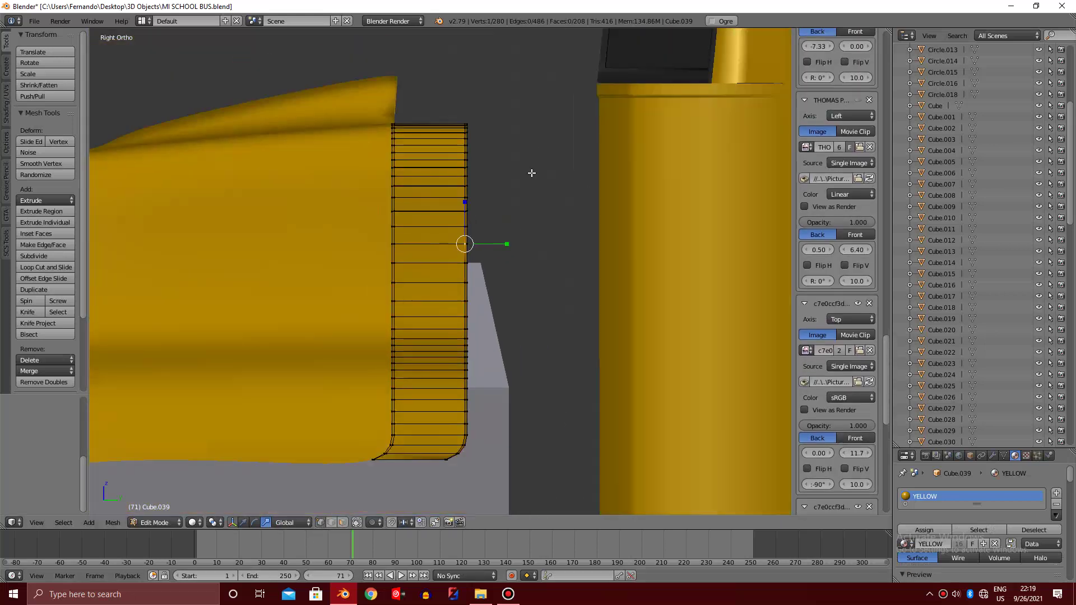
pyautogui.scroll(-1, 531, 173)
pyautogui.scroll(2, 531, 173)
pyautogui.press('Tab')
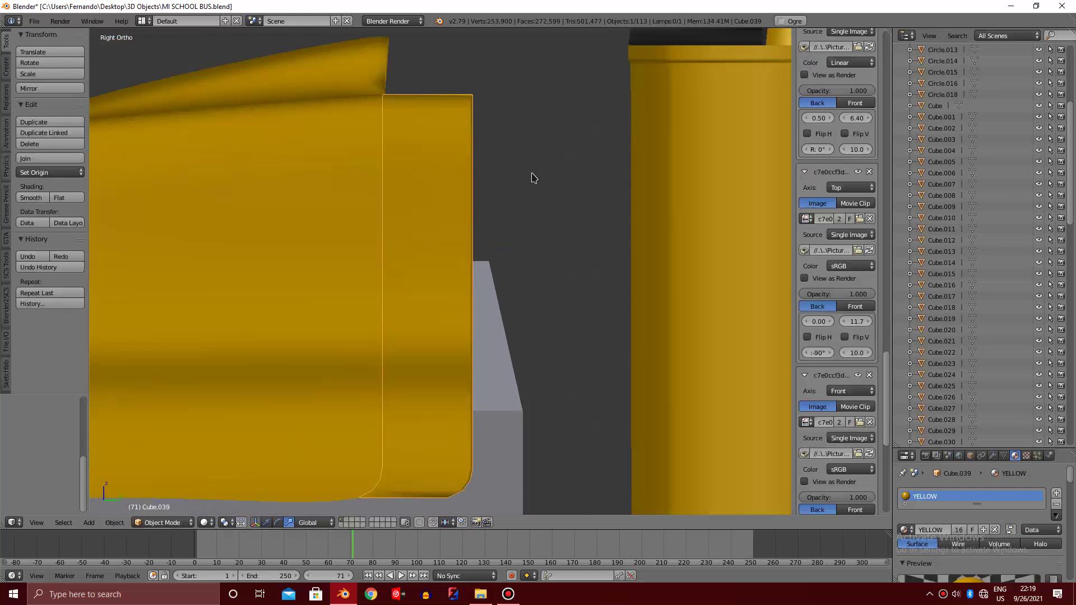
pyautogui.press('Tab')
pyautogui.scroll(-1, 532, 175)
pyautogui.press('Tab')
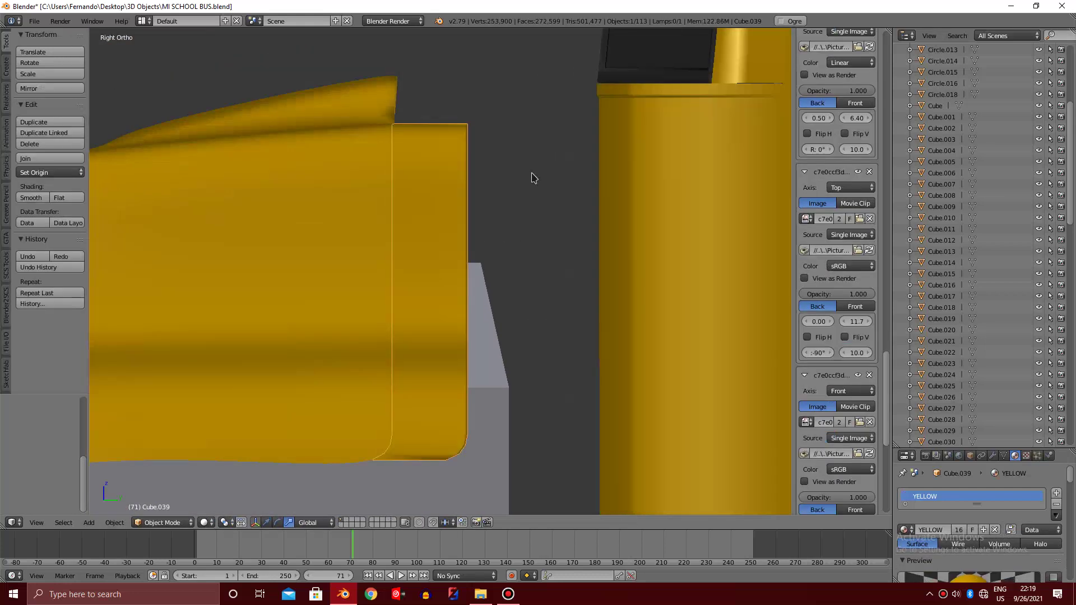
pyautogui.hotkey('ctrl', 'z')
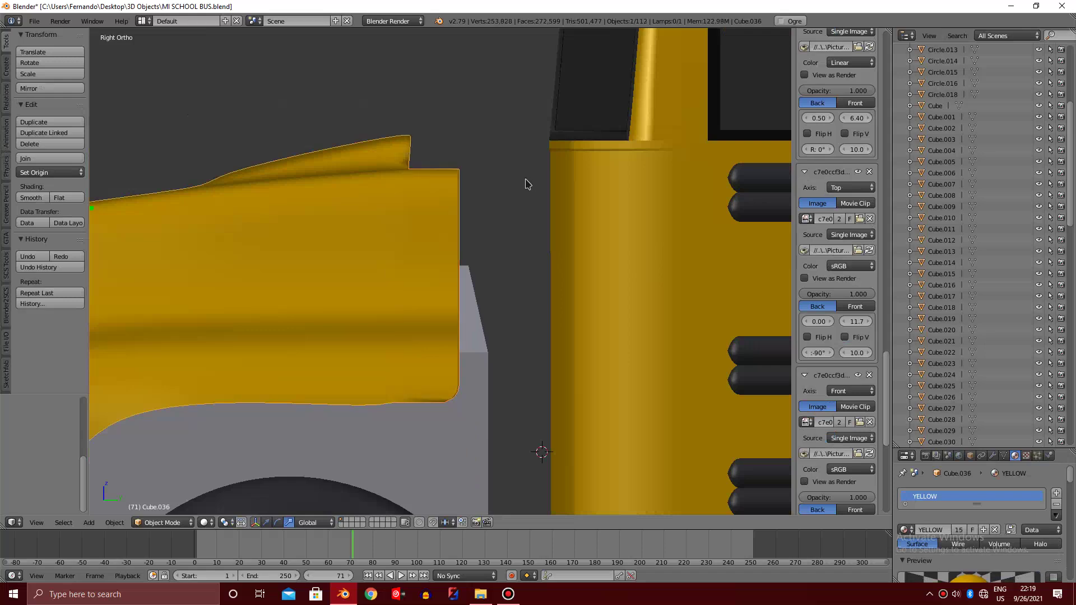
# Re-enter Edit Mode on the hood and select its rear border edge loop
pyautogui.press('Tab')
pyautogui.scroll(2, 410, 284)
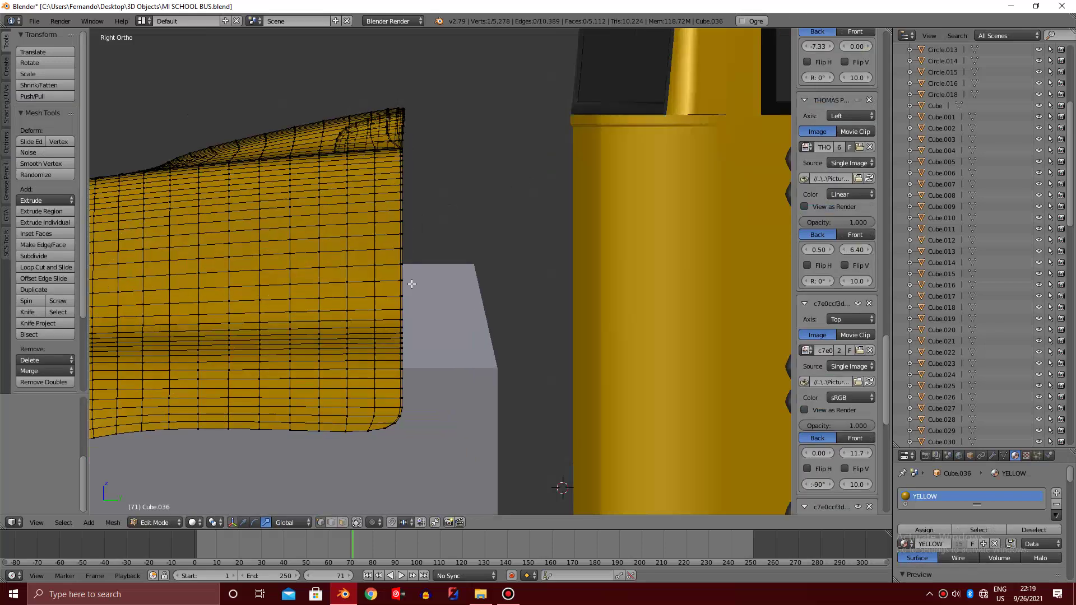
pyautogui.scroll(2, 412, 284)
pyautogui.keyDown('alt'); pyautogui.rightClick(394, 298); pyautogui.keyUp('alt')
pyautogui.press('z')
pyautogui.scroll(-3, 497, 331)
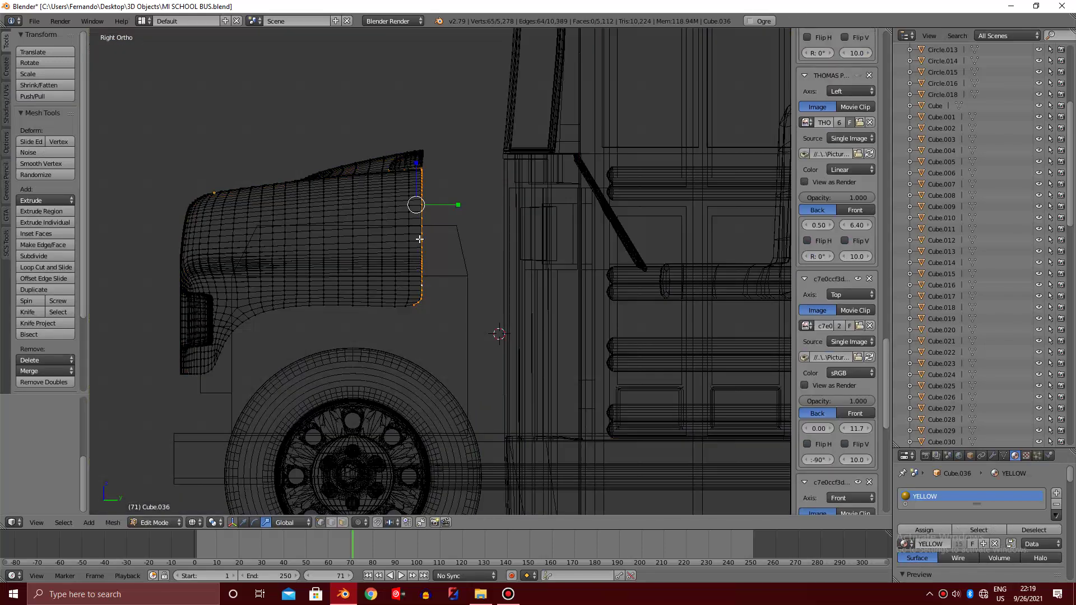
pyautogui.press('z')
pyautogui.scroll(2, 448, 280)
pyautogui.scroll(1, 426, 256)
pyautogui.scroll(1, 410, 276)
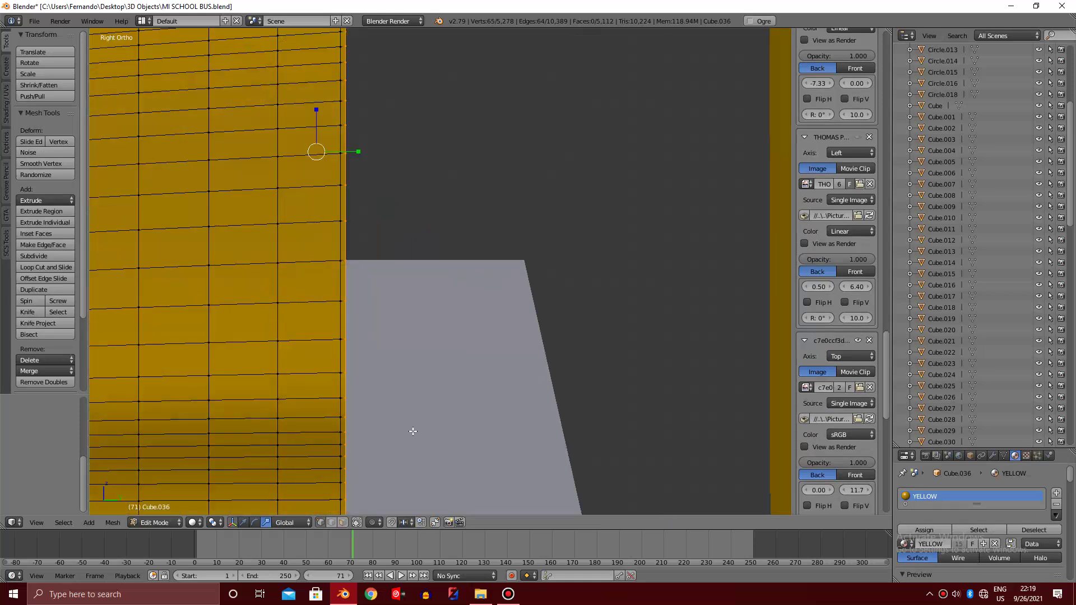
pyautogui.keyDown('shift'); pyautogui.scroll(-3, 408, 433); pyautogui.keyUp('shift')
# Select the hood's bottom rear corner vertex and two more up the corner curve
pyautogui.rightClick(345, 365)
pyautogui.press('z')
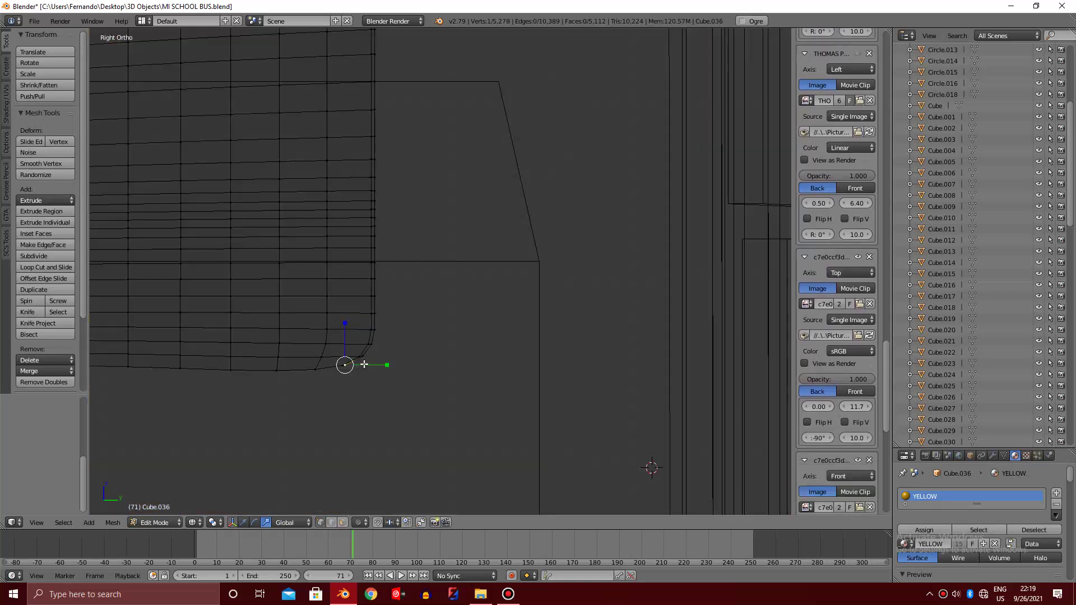
pyautogui.press('z')
pyautogui.keyDown('shift'); pyautogui.rightClick(361, 356); pyautogui.keyUp('shift')
pyautogui.keyDown('ctrl'); pyautogui.rightClick(374, 331); pyautogui.keyUp('ctrl')
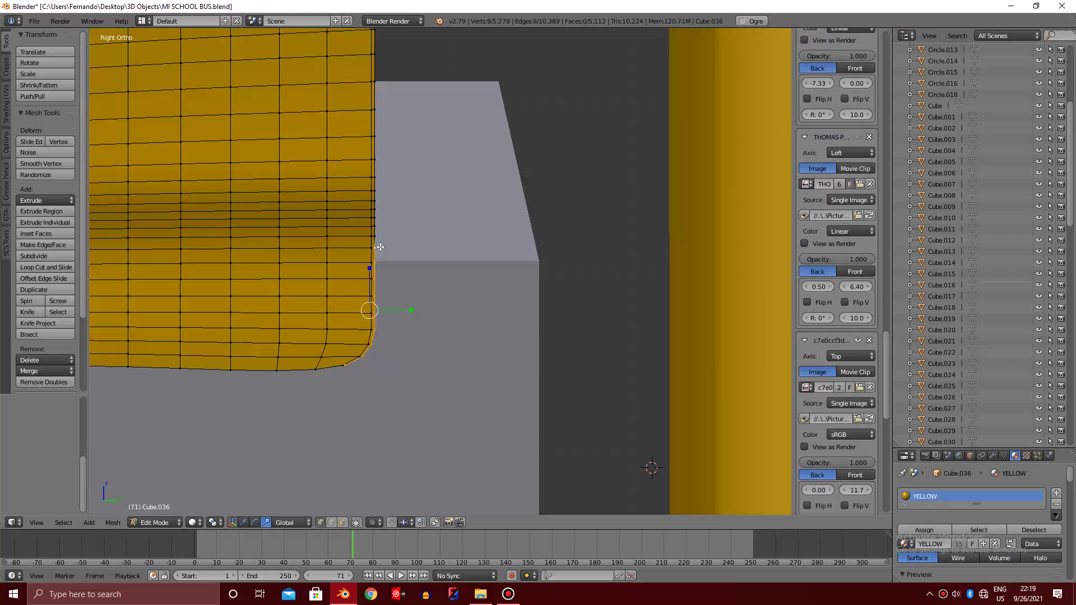
# View the whole bus front and add a rear edge vertex near the fender top
pyautogui.scroll(-10, 384, 224)
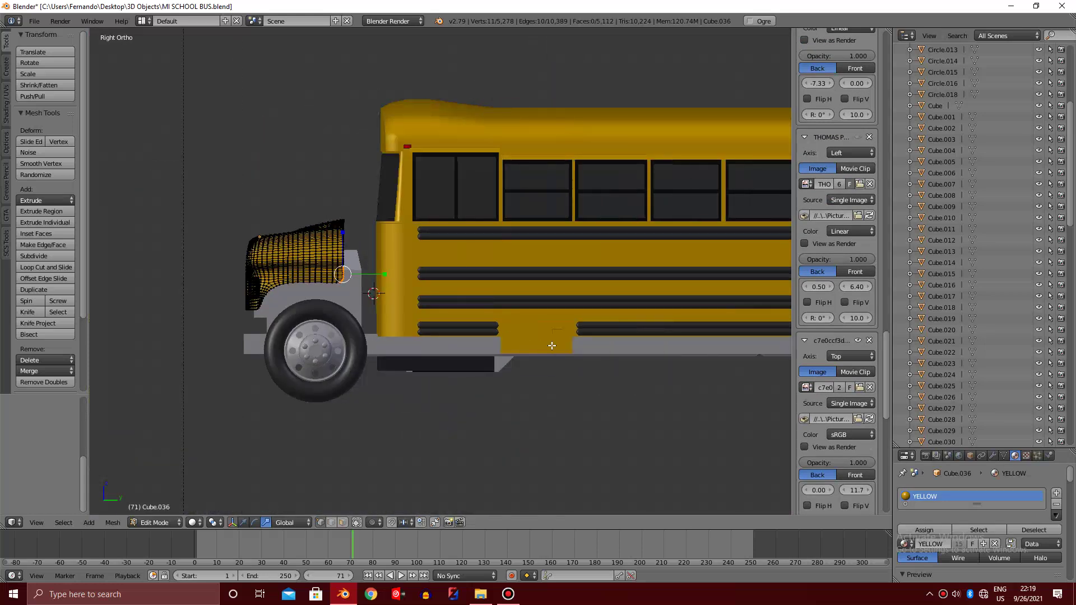
pyautogui.keyDown('alt'); pyautogui.scroll(-4, 504, 336); pyautogui.keyUp('alt')
pyautogui.moveTo(505, 336)
pyautogui.mouseDown(button='middle')
pyautogui.moveTo(588, 343)
pyautogui.moveTo(551, 317)
pyautogui.mouseUp(button='middle')
pyautogui.scroll(4, 501, 287)
pyautogui.keyDown('ctrl'); pyautogui.scroll(5, 452, 276); pyautogui.keyUp('ctrl')
pyautogui.scroll(2, 516, 312)
pyautogui.scroll(5, 517, 312)
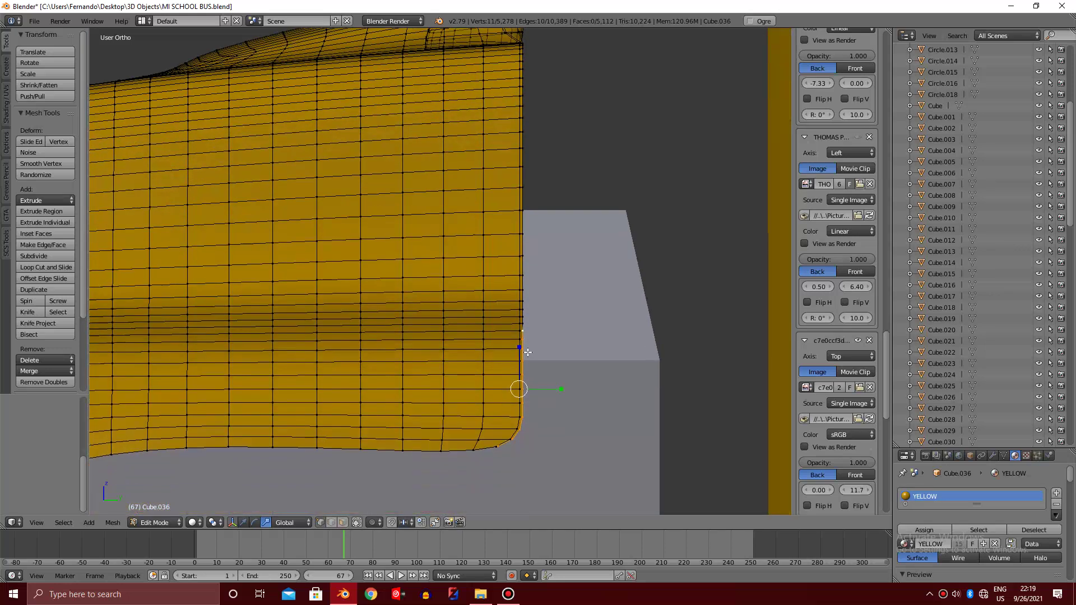
pyautogui.keyDown('ctrl'); pyautogui.scroll(-1, 516, 337); pyautogui.keyUp('ctrl')
pyautogui.scroll(2, 516, 358)
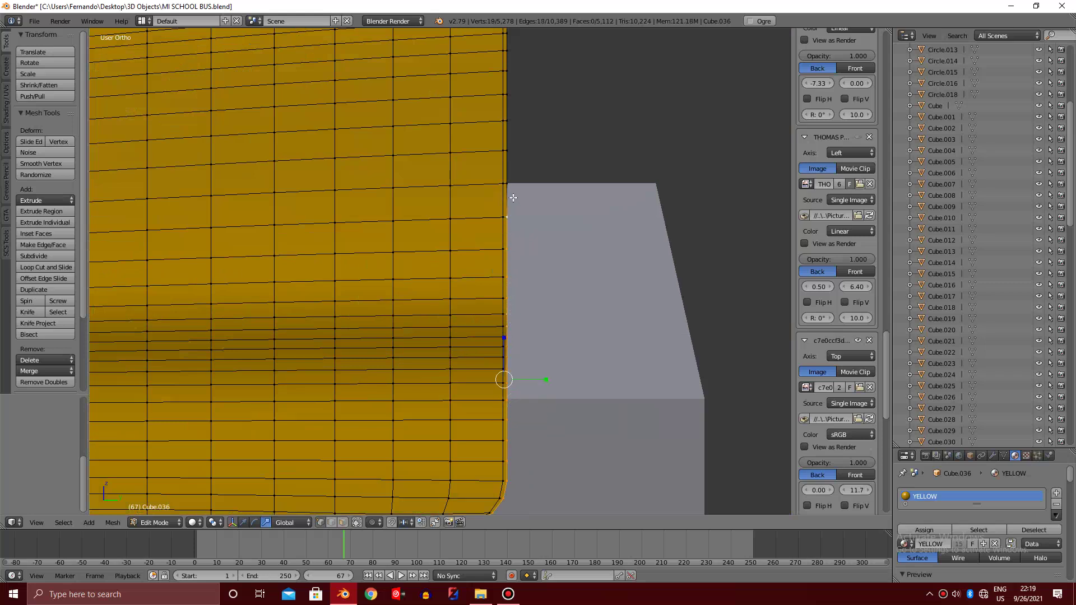
pyautogui.keyDown('shift'); pyautogui.rightClick(512, 157); pyautogui.keyUp('shift')
pyautogui.moveTo(513, 156); pyautogui.dragTo(511, 199, button='middle')
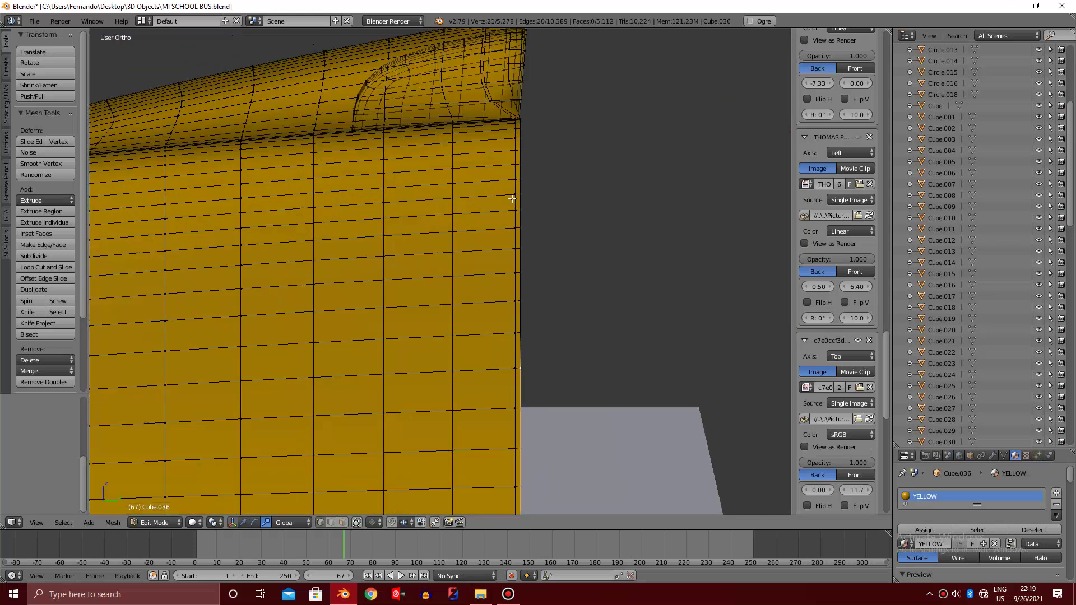
pyautogui.scroll(-3, 524, 127)
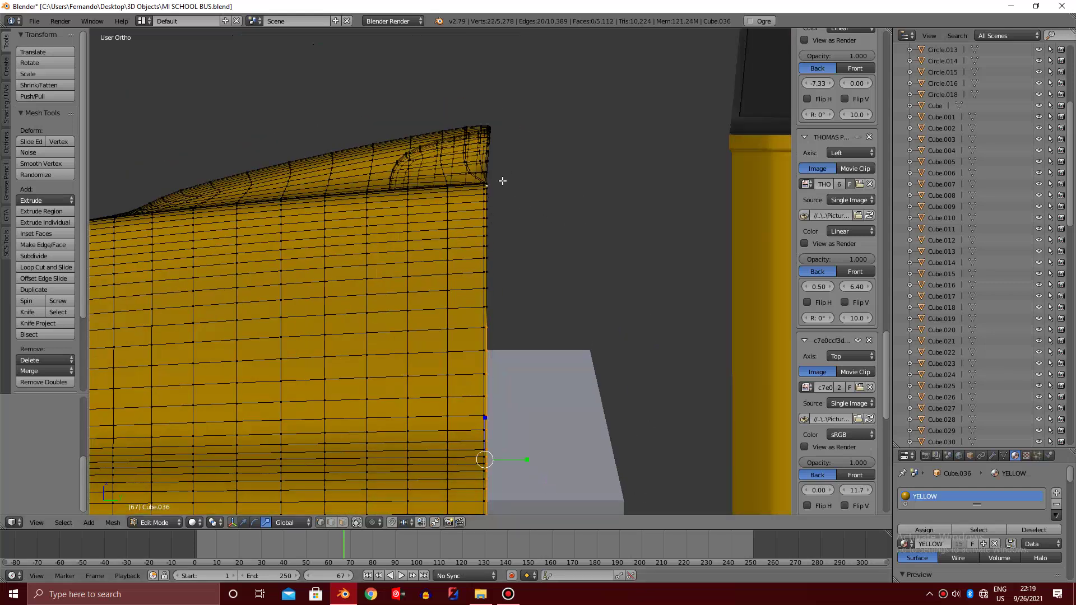
pyautogui.scroll(3, 476, 308)
pyautogui.press('z')
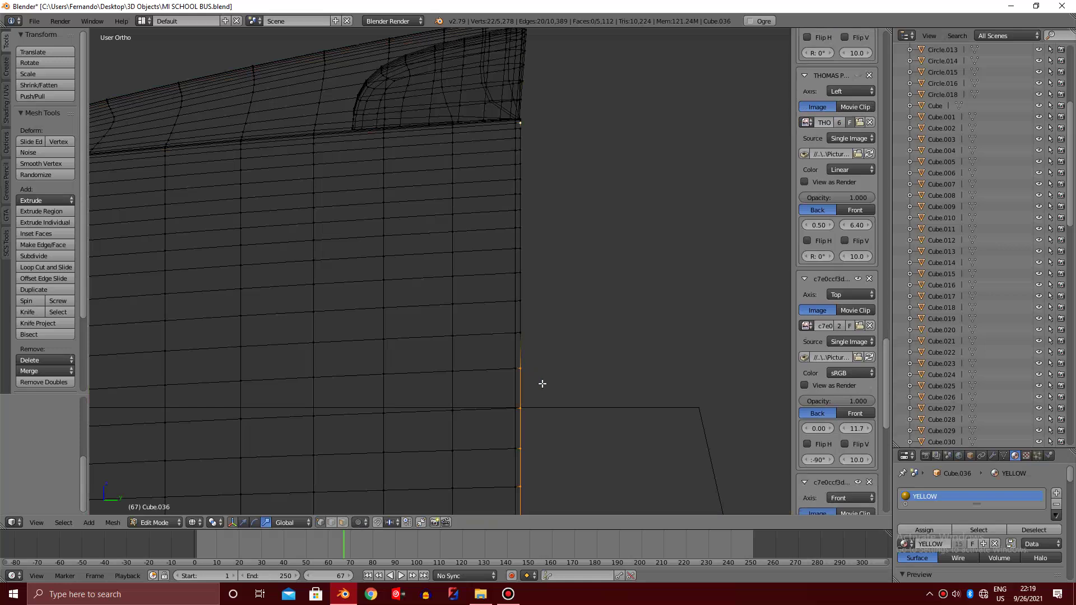
pyautogui.press('z')
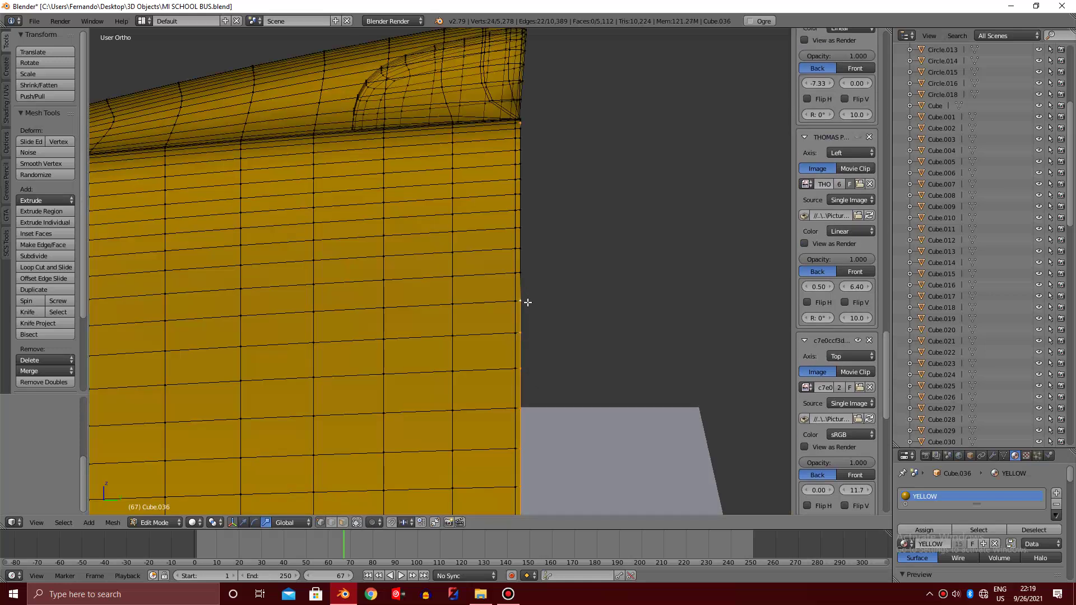
# Box-select the remaining vertices up the hood's rear edge
pyautogui.press('b')
pyautogui.moveTo(572, 340); pyautogui.dragTo(521, 118)
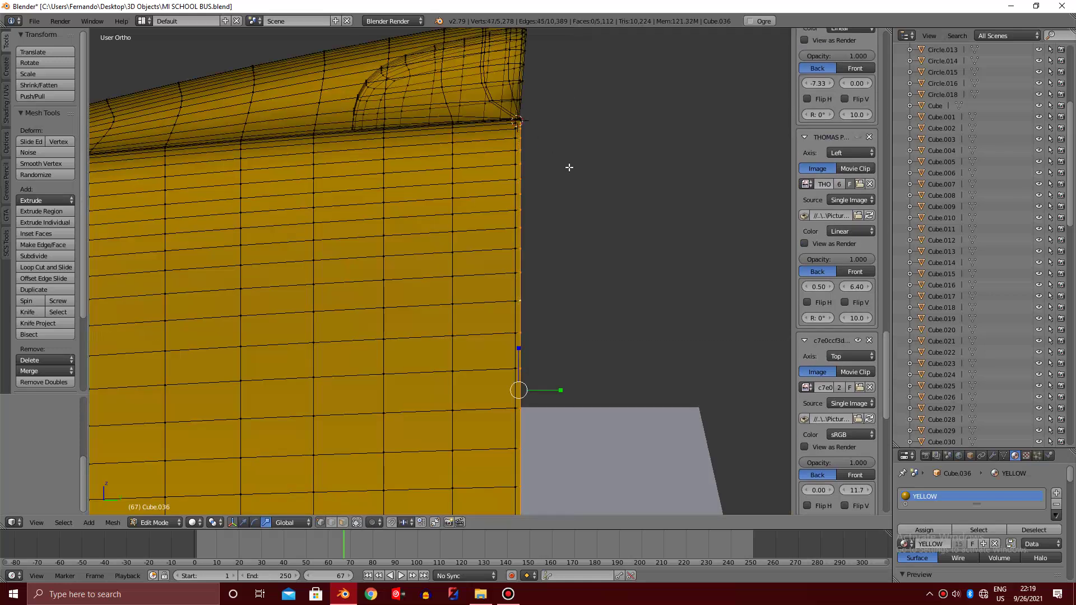
pyautogui.scroll(-5, 569, 167)
pyautogui.moveTo(569, 167)
pyautogui.mouseDown(button='middle')
pyautogui.moveTo(605, 157)
pyautogui.moveTo(594, 168)
pyautogui.mouseUp(button='middle')
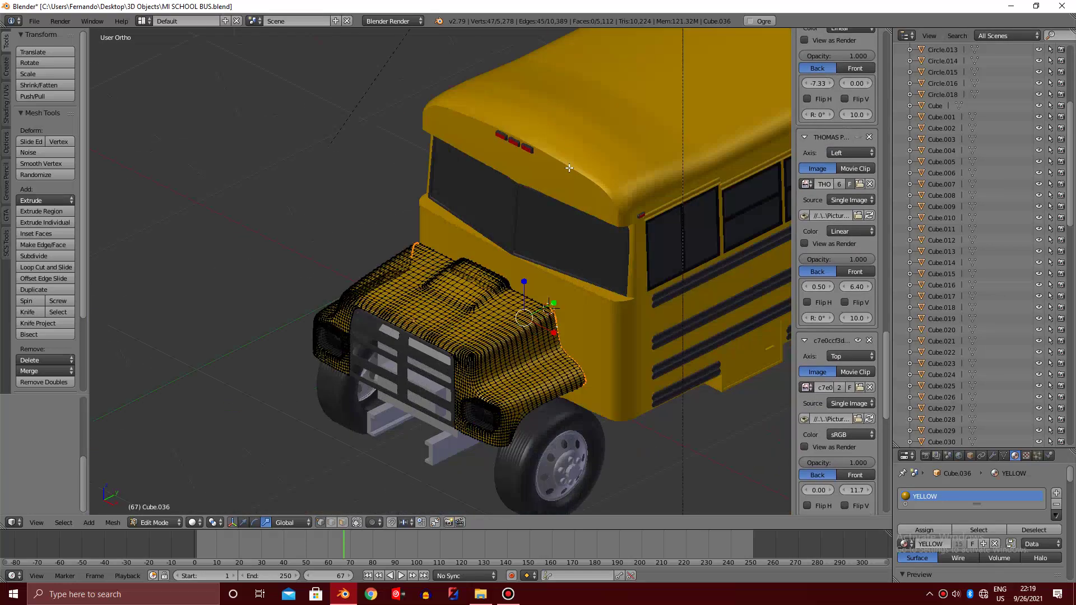
# In Right Ortho view, box-select the vertices along the hood's rear edge
pyautogui.press('KP_3')
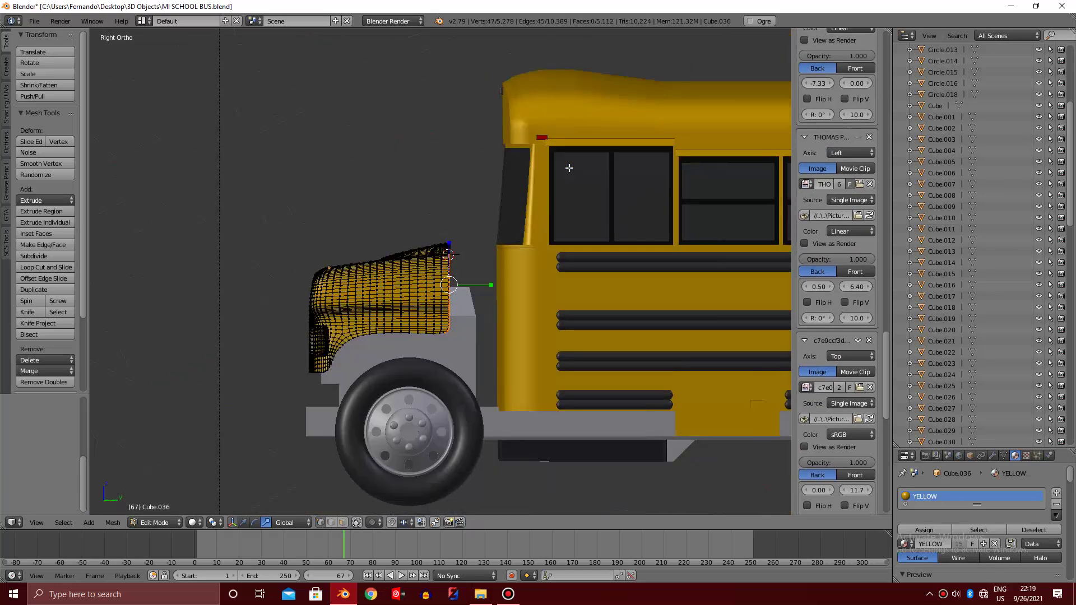
pyautogui.press('a')
pyautogui.scroll(5, 492, 325)
pyautogui.scroll(1, 494, 340)
pyautogui.press('b')
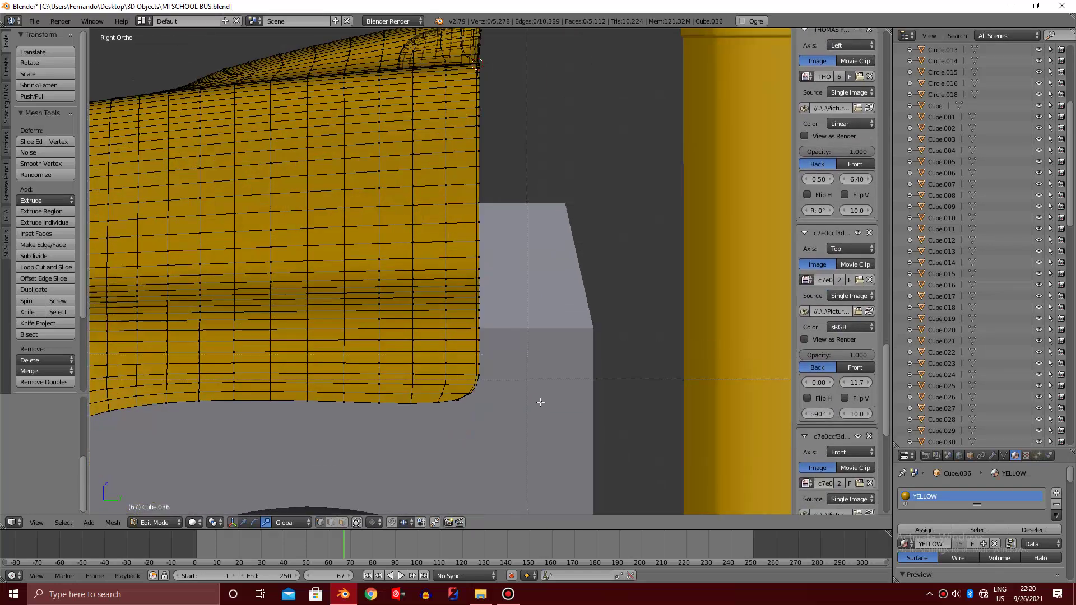
pyautogui.moveTo(556, 478); pyautogui.dragTo(482, 72)
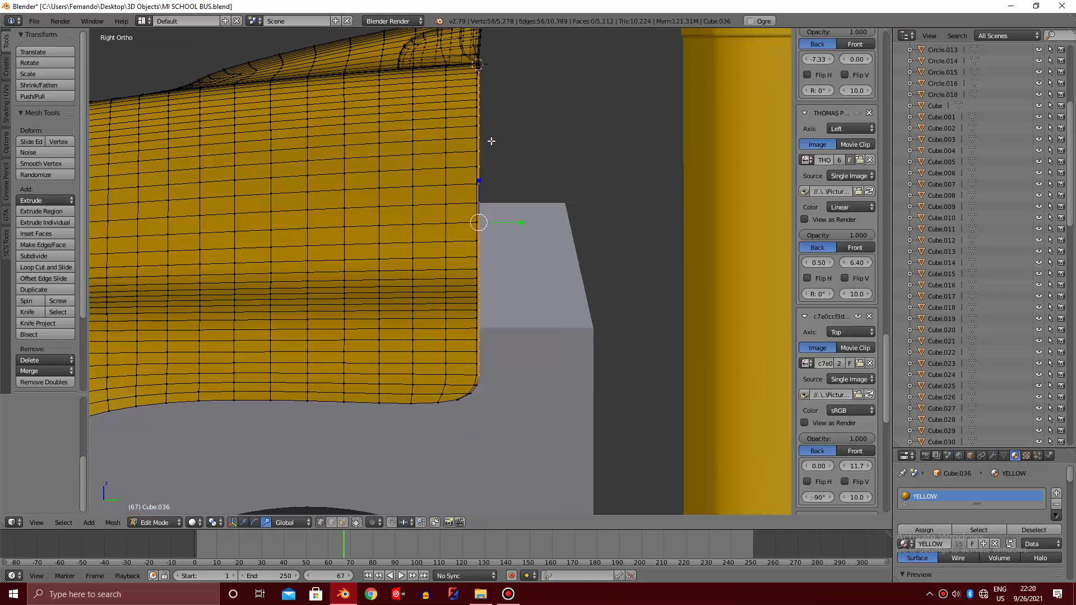
pyautogui.scroll(2, 490, 360)
pyautogui.scroll(2, 511, 361)
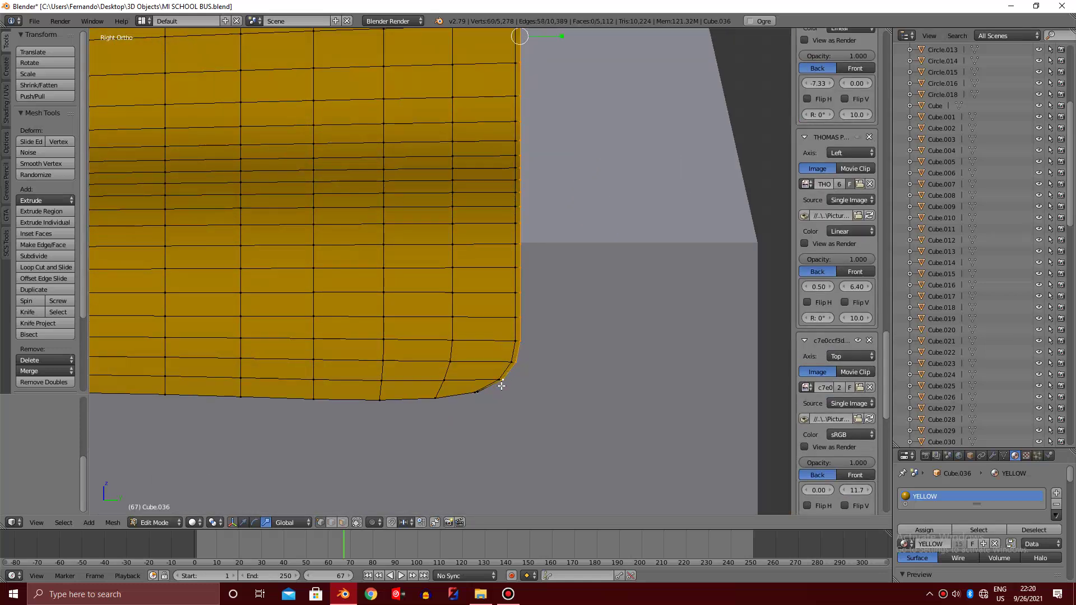
pyautogui.scroll(-3, 504, 336)
pyautogui.keyDown('shift'); pyautogui.scroll(2, 527, 292); pyautogui.keyUp('shift')
pyautogui.scroll(2, 512, 324)
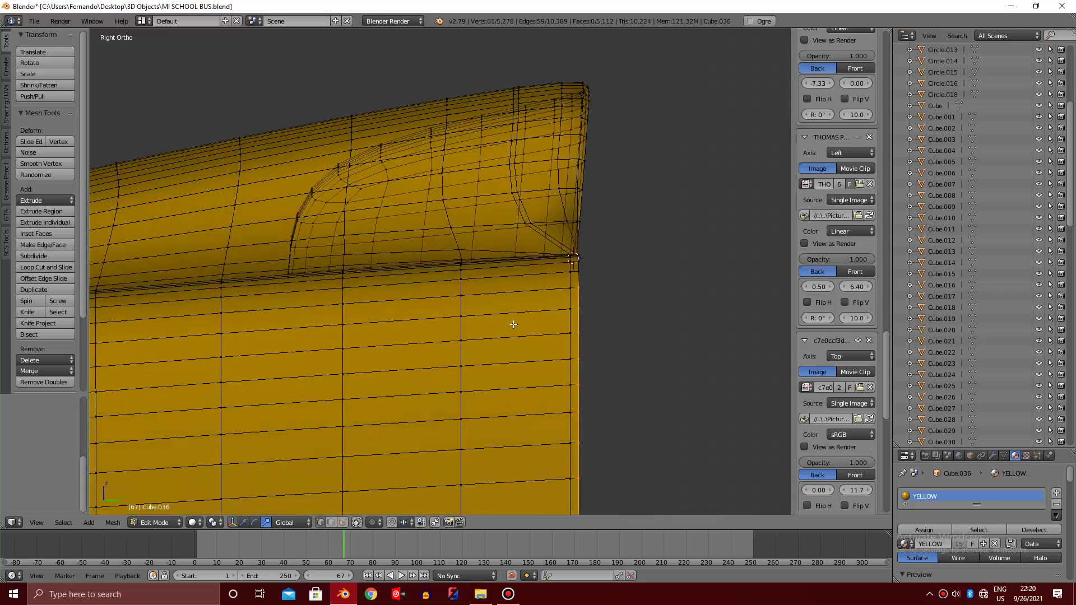
pyautogui.scroll(1, 514, 323)
pyautogui.scroll(5, 513, 324)
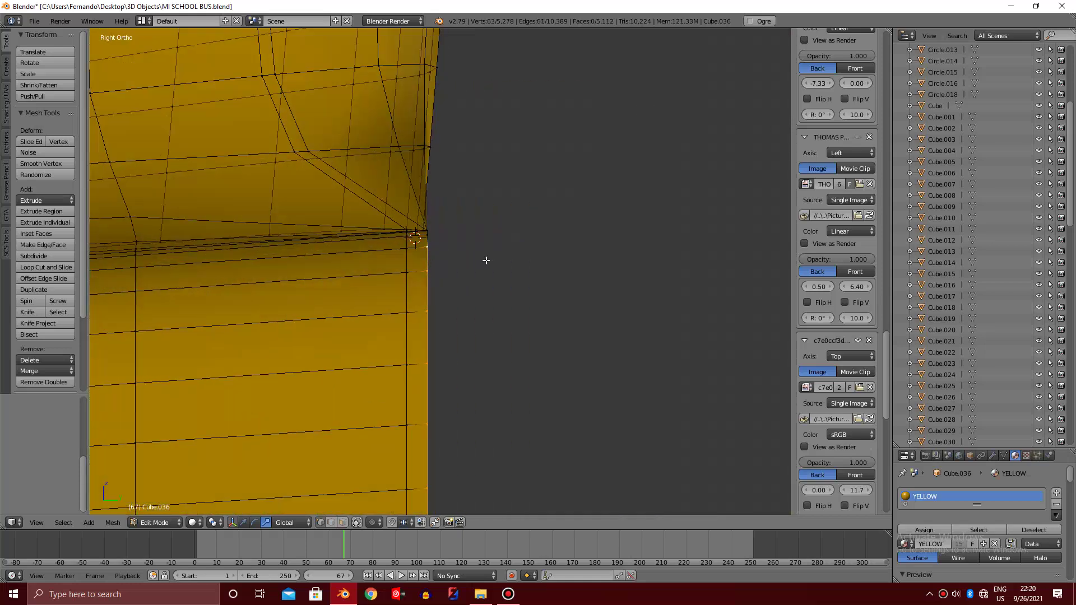
pyautogui.scroll(-5, 486, 261)
pyautogui.scroll(2, 488, 259)
# Extrude the rear edge backward along Y into a new band of faces
pyautogui.press('e')
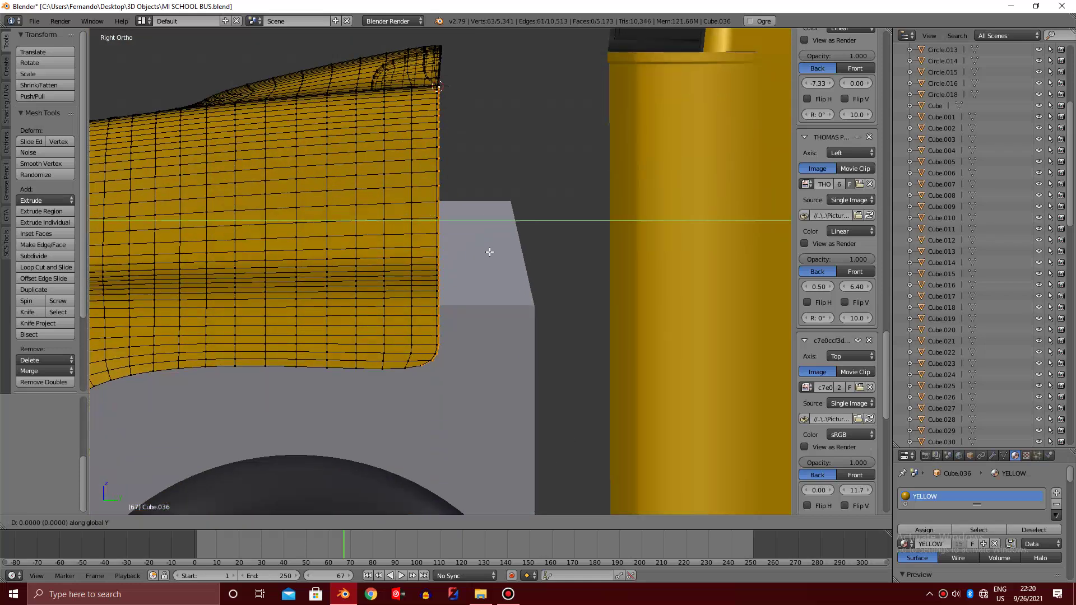
pyautogui.click(568, 262)
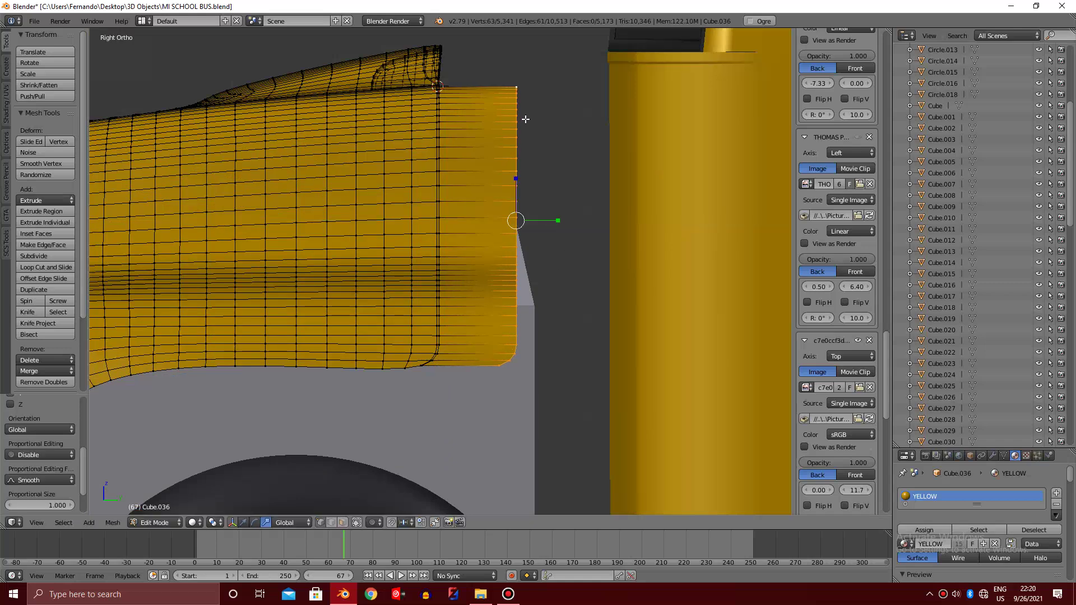
pyautogui.press('Tab')
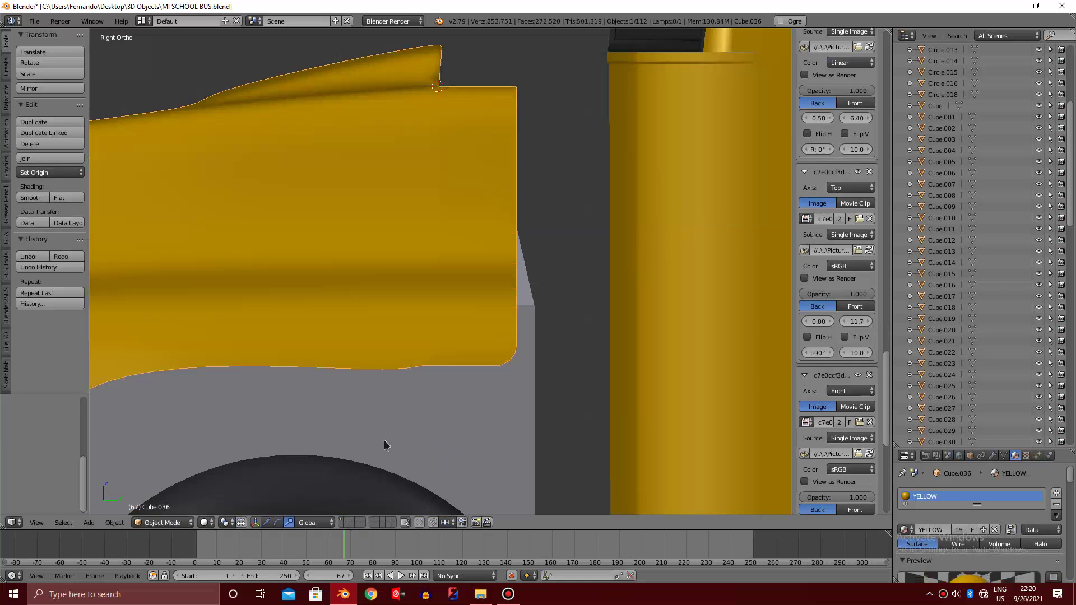
pyautogui.press('Tab')
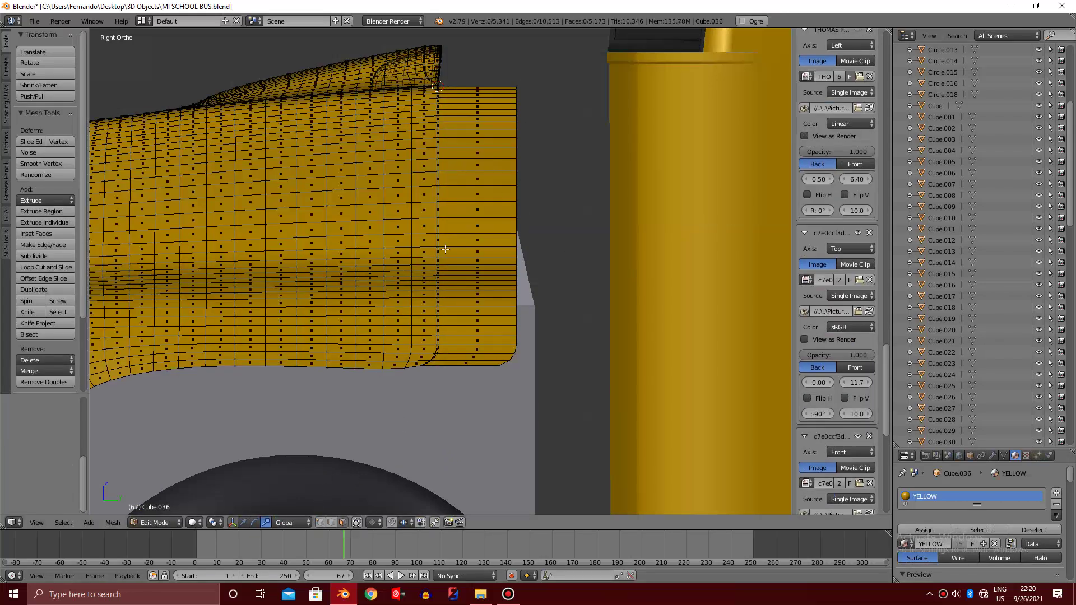
# In wireframe, box-select the extruded strip's faces and separate them into a new object
pyautogui.press('z')
pyautogui.press('b')
pyautogui.moveTo(457, 67); pyautogui.dragTo(532, 395)
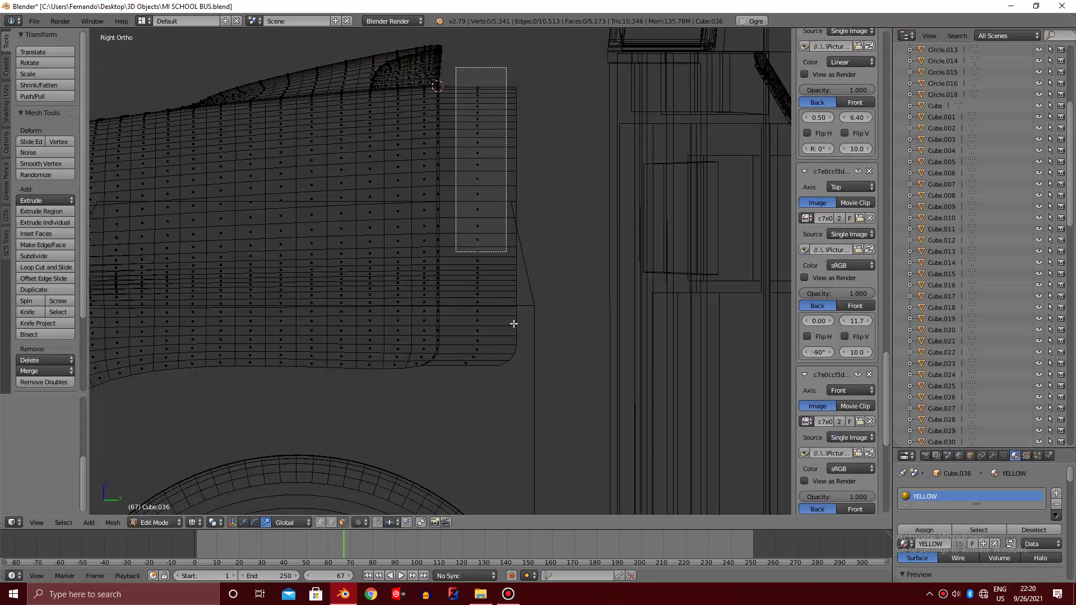
pyautogui.press('p')
pyautogui.click(498, 307)
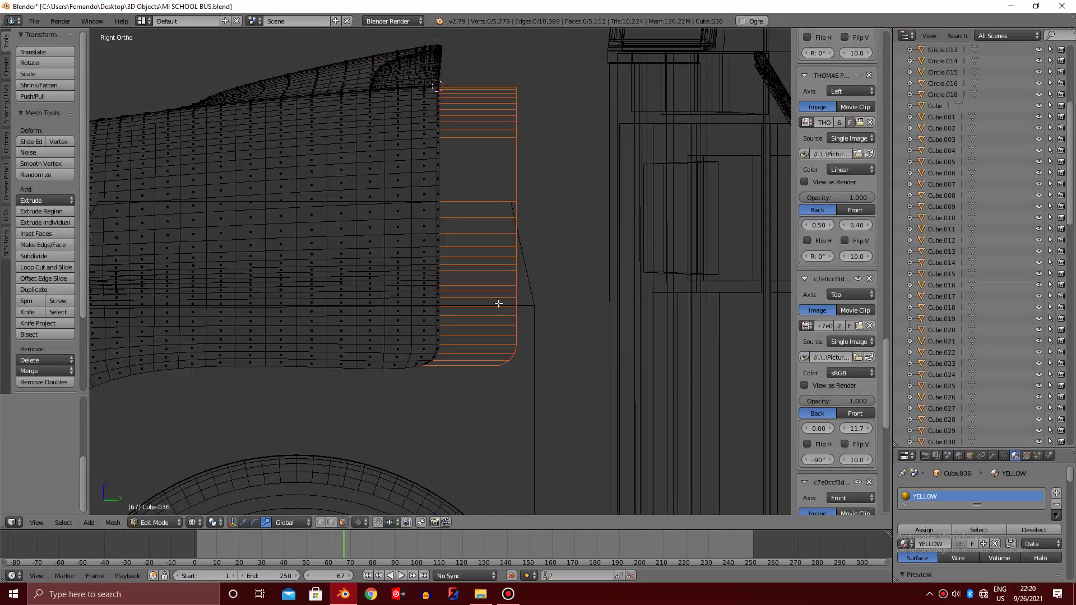
# Return to solid shading and edit the separated strip Cube.039 in Right Ortho view
pyautogui.press('Tab')
pyautogui.scroll(-5, 498, 116)
pyautogui.moveTo(498, 116)
pyautogui.mouseDown(button='middle')
pyautogui.moveTo(504, 209)
pyautogui.moveTo(505, 68)
pyautogui.mouseUp(button='middle')
pyautogui.press('z')
pyautogui.press('KP_3')
pyautogui.press('Tab')
pyautogui.scroll(8, 457, 243)
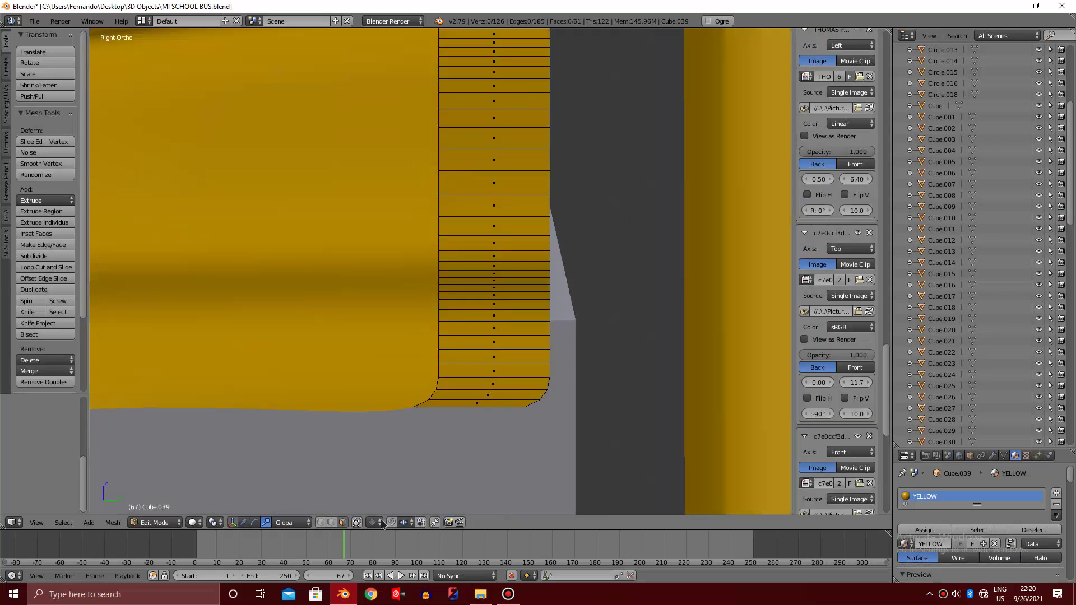
# Select the separated strip's lower faces, then orbit so the bus front faces the viewer
pyautogui.press('z')
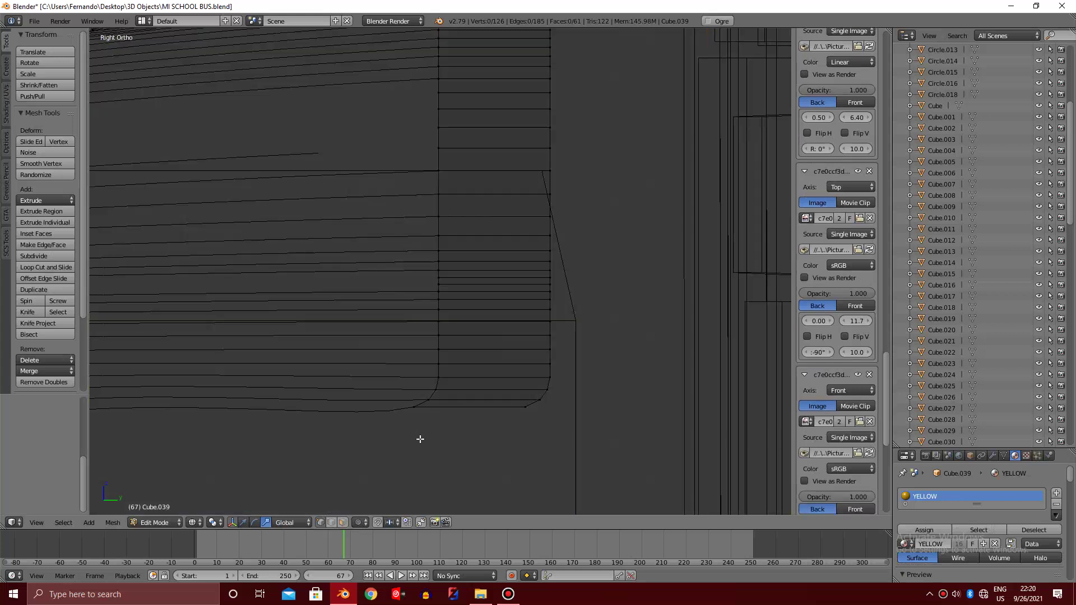
pyautogui.moveTo(362, 496)
pyautogui.mouseDown()
pyautogui.moveTo(619, 286)
pyautogui.moveTo(614, 258)
pyautogui.mouseUp()
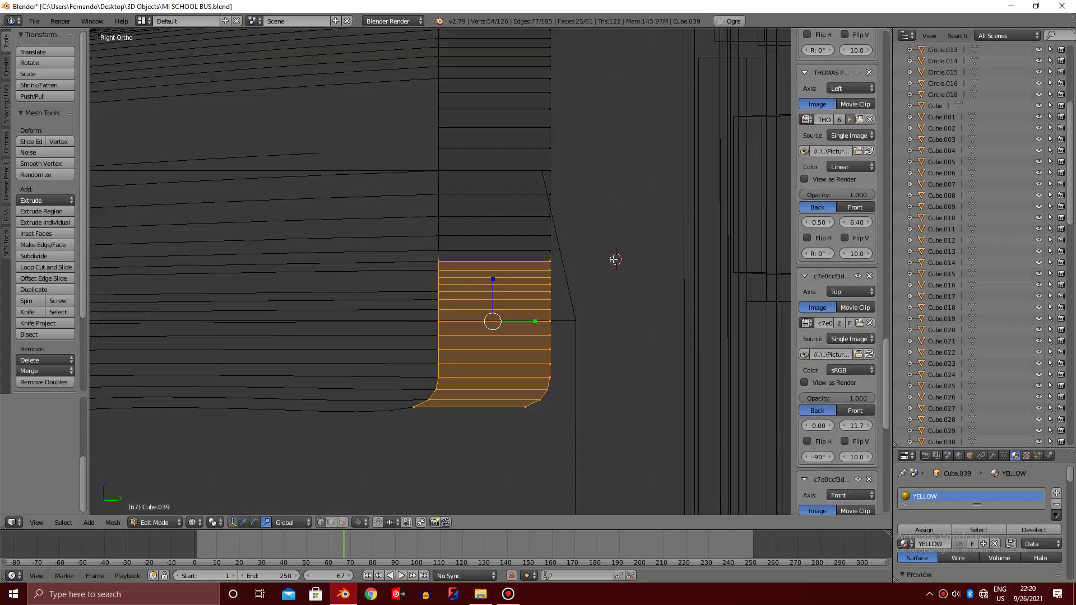
pyautogui.press('z')
pyautogui.scroll(3, 742, 247)
pyautogui.scroll(-6, 531, 310)
pyautogui.moveTo(531, 310)
pyautogui.mouseDown(button='middle')
pyautogui.moveTo(625, 305)
pyautogui.moveTo(556, 303)
pyautogui.mouseUp(button='middle')
pyautogui.scroll(2, 624, 305)
pyautogui.scroll(5, 626, 302)
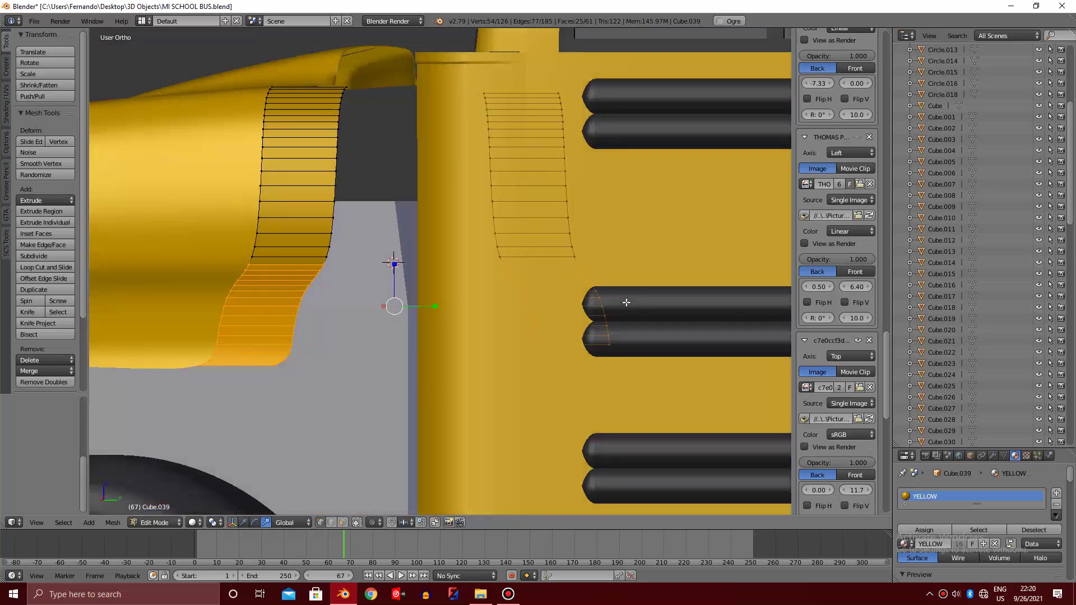
pyautogui.scroll(5, 556, 303)
pyautogui.keyDown('ctrl'); pyautogui.scroll(-2, 561, 292); pyautogui.keyUp('ctrl')
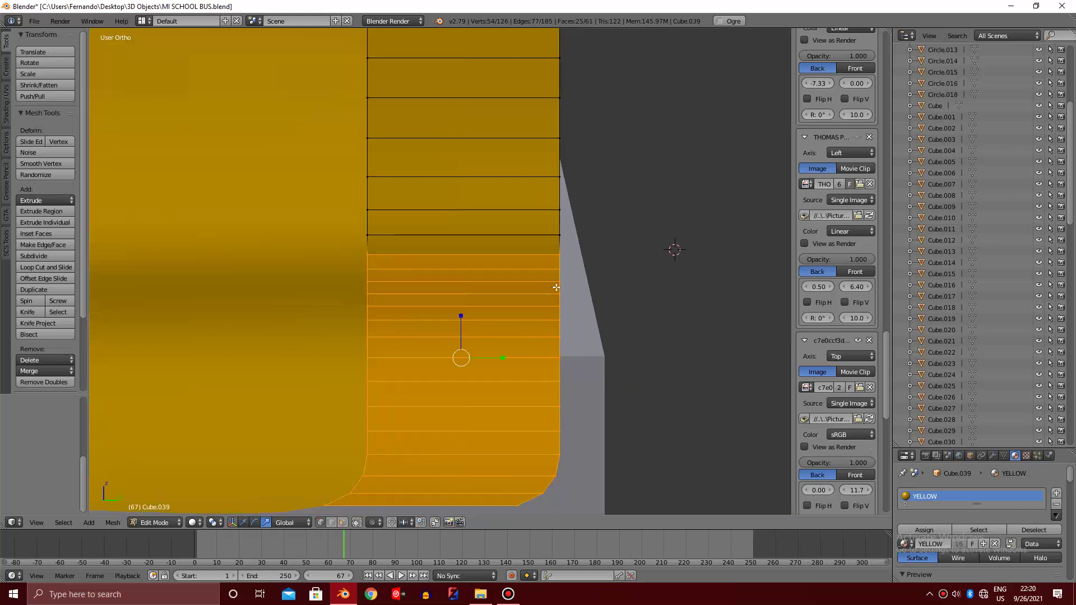
pyautogui.scroll(-3, 566, 276)
pyautogui.scroll(2, 565, 273)
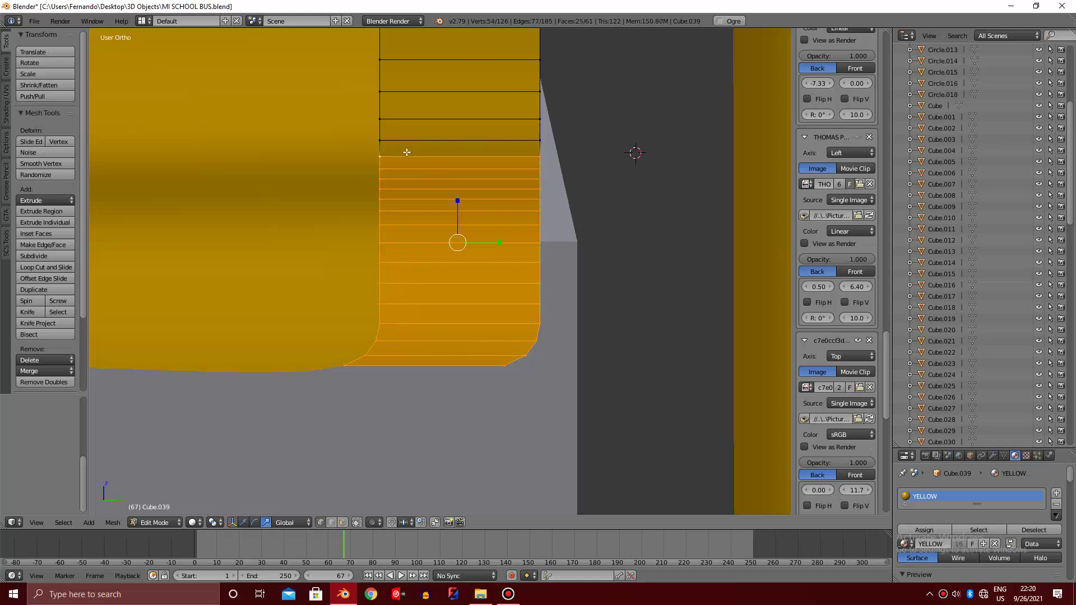
# Set the pivot point to Active Element and scale the lower faces slightly along Z
pyautogui.press('r')
pyautogui.press('Escape')
pyautogui.click(216, 523)
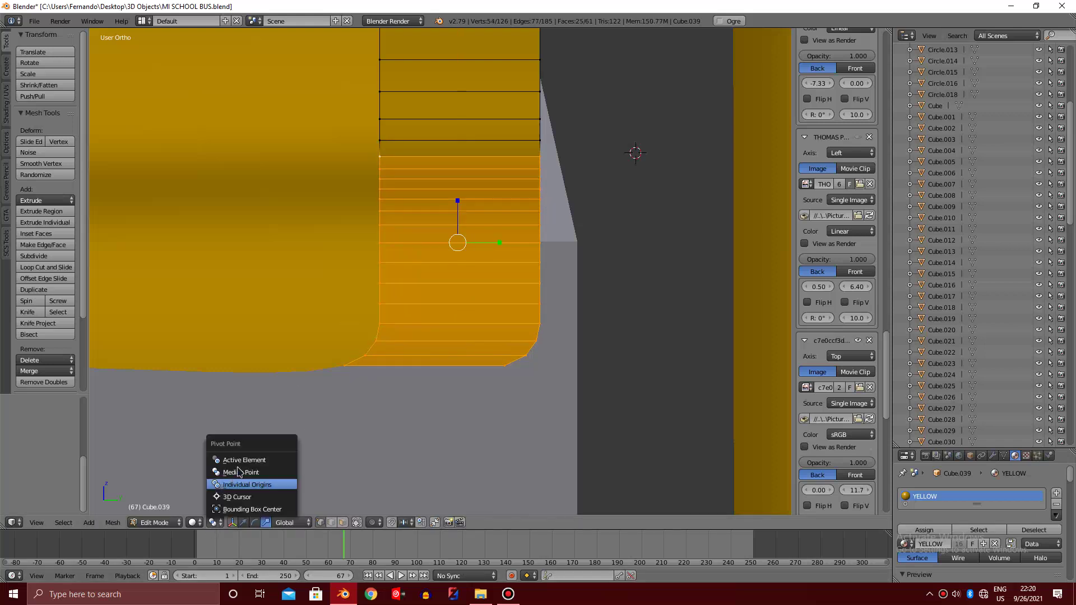
pyautogui.click(237, 460)
pyautogui.press('s')
pyautogui.press('z')
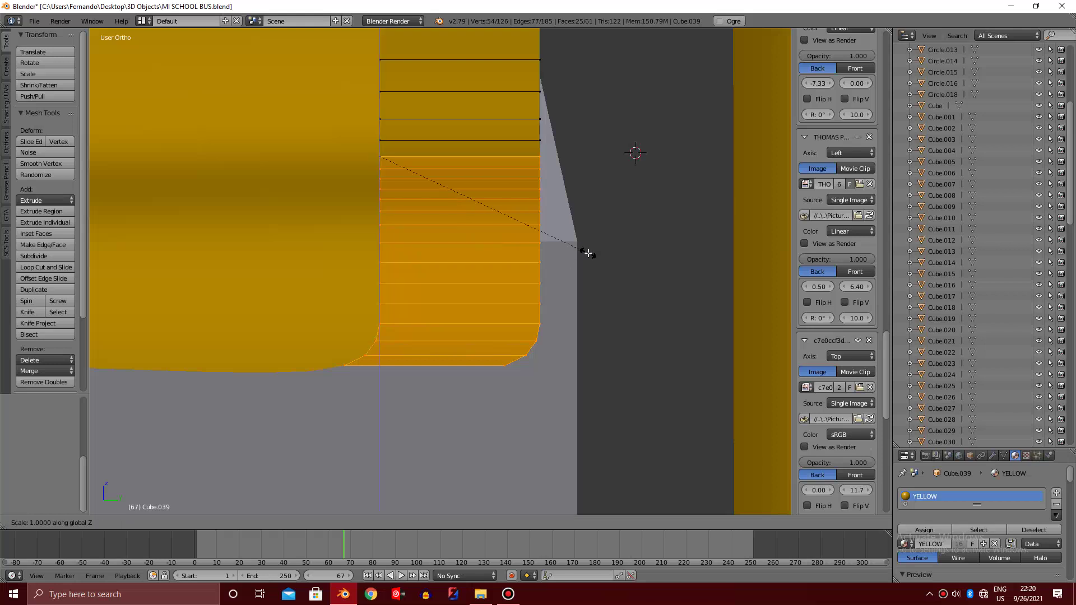
pyautogui.click(469, 399)
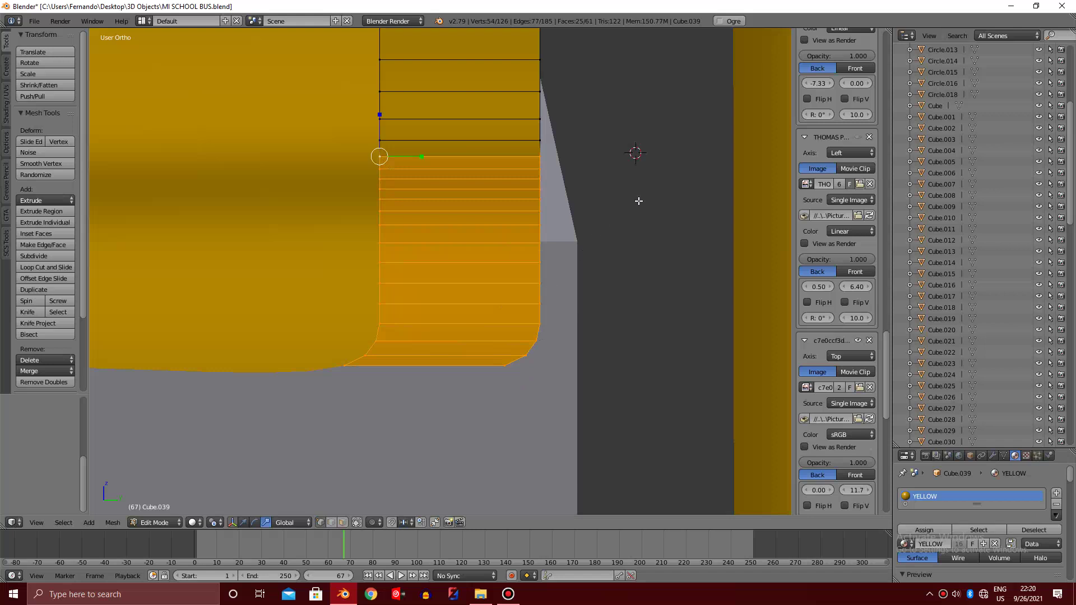
# Try rotating the lower faces around the corner, cancelling each attempt
pyautogui.press('r')
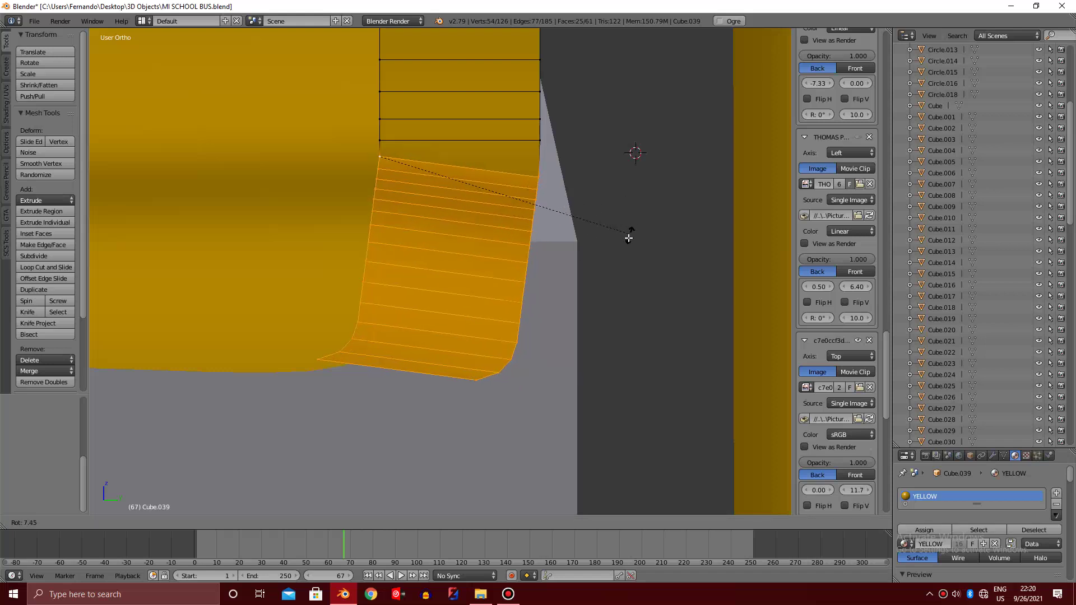
pyautogui.press('Escape')
pyautogui.rightClick(342, 367)
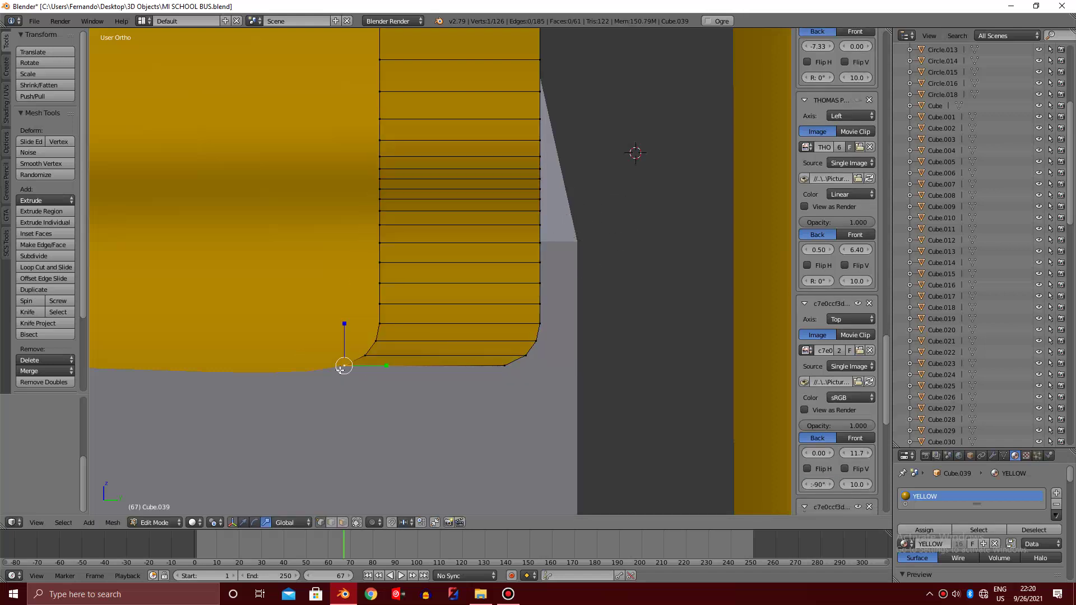
pyautogui.hotkey('ctrl', 'z')
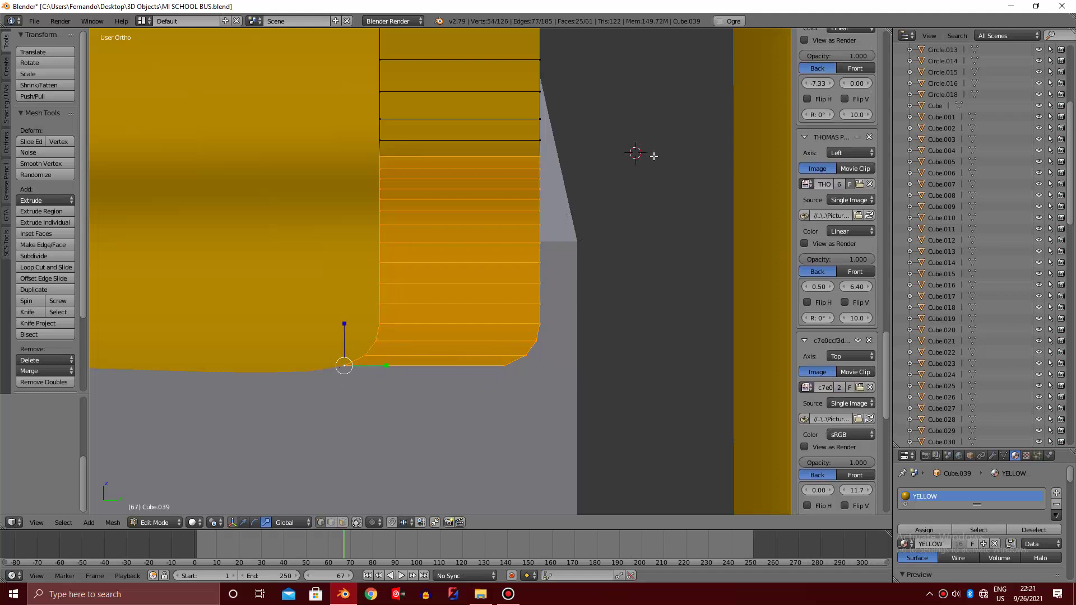
pyautogui.press('r')
pyautogui.press('Escape')
pyautogui.press('r')
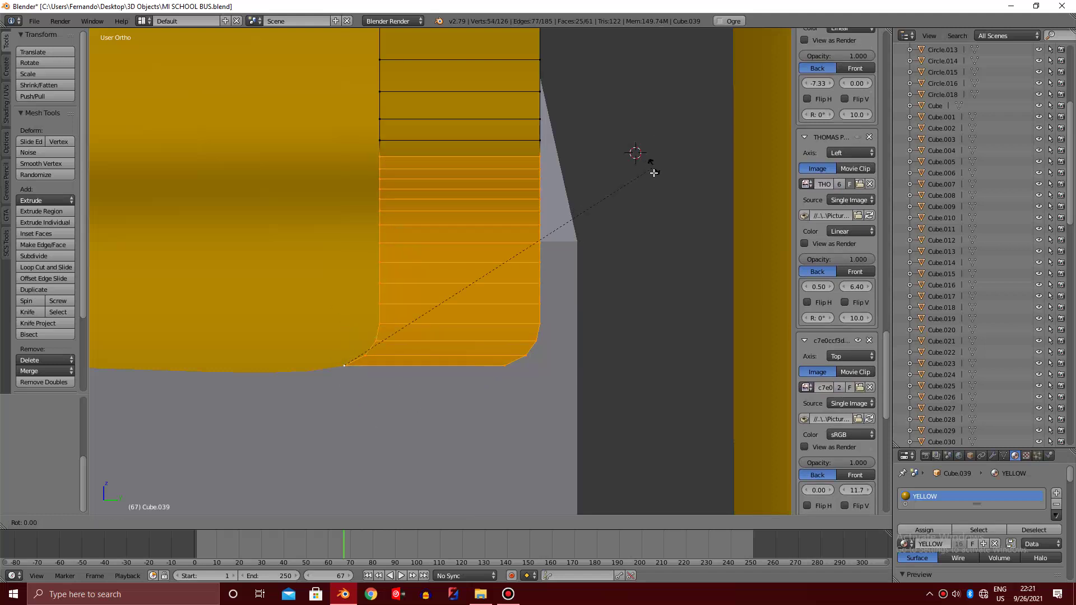
pyautogui.press('Escape')
# Cancel a trial scale and box-select the strip's lower rear corner vertices
pyautogui.press('s')
pyautogui.press('z')
pyautogui.press('Escape')
pyautogui.press('z')
pyautogui.press('a')
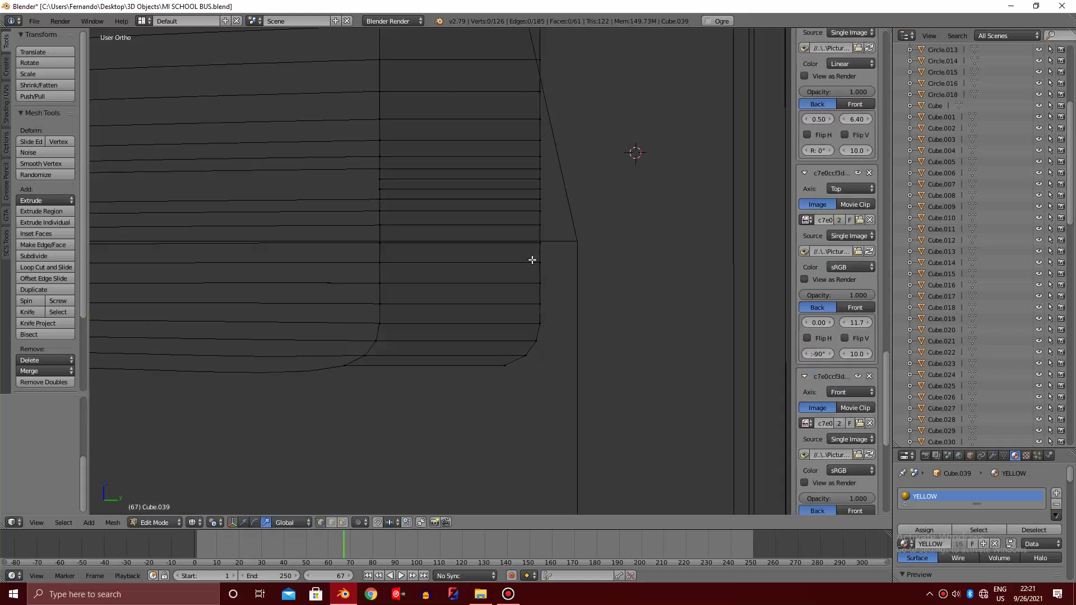
pyautogui.press('b')
pyautogui.moveTo(454, 376); pyautogui.dragTo(579, 143)
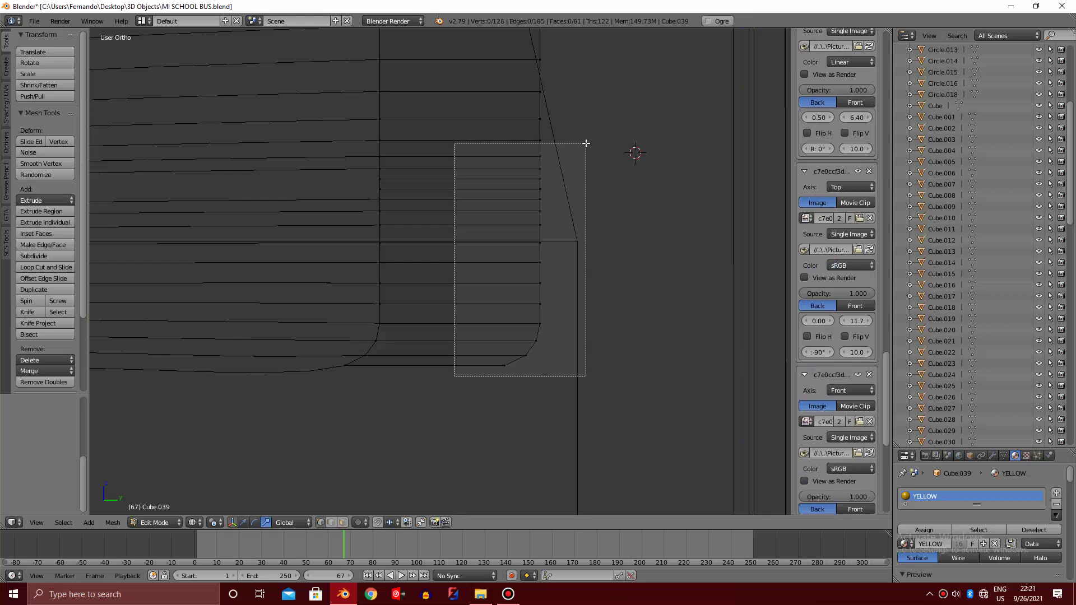
pyautogui.moveTo(454, 376); pyautogui.dragTo(582, 145)
pyautogui.press('z')
pyautogui.scroll(-5, 582, 145)
pyautogui.moveTo(503, 195)
pyautogui.mouseDown(button='middle')
pyautogui.moveTo(480, 207)
pyautogui.moveTo(272, 200)
pyautogui.moveTo(485, 212)
pyautogui.mouseUp(button='middle')
# Nudge the selected lower rear vertices slightly downward, then clear the selection
pyautogui.press('z')
pyautogui.press('z')
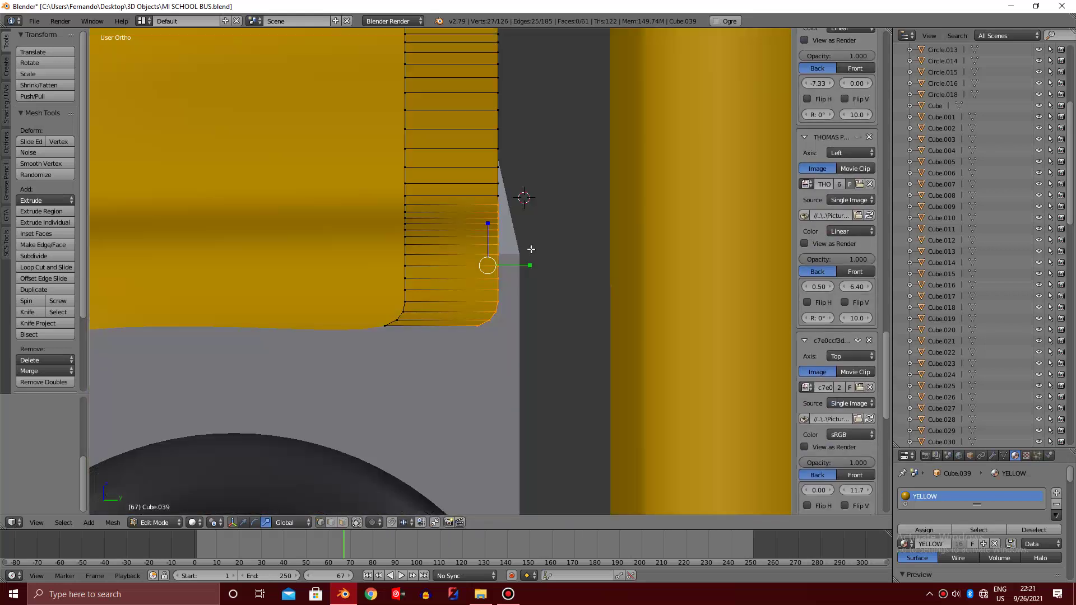
pyautogui.scroll(2, 574, 216)
pyautogui.press('g')
pyautogui.press('z')
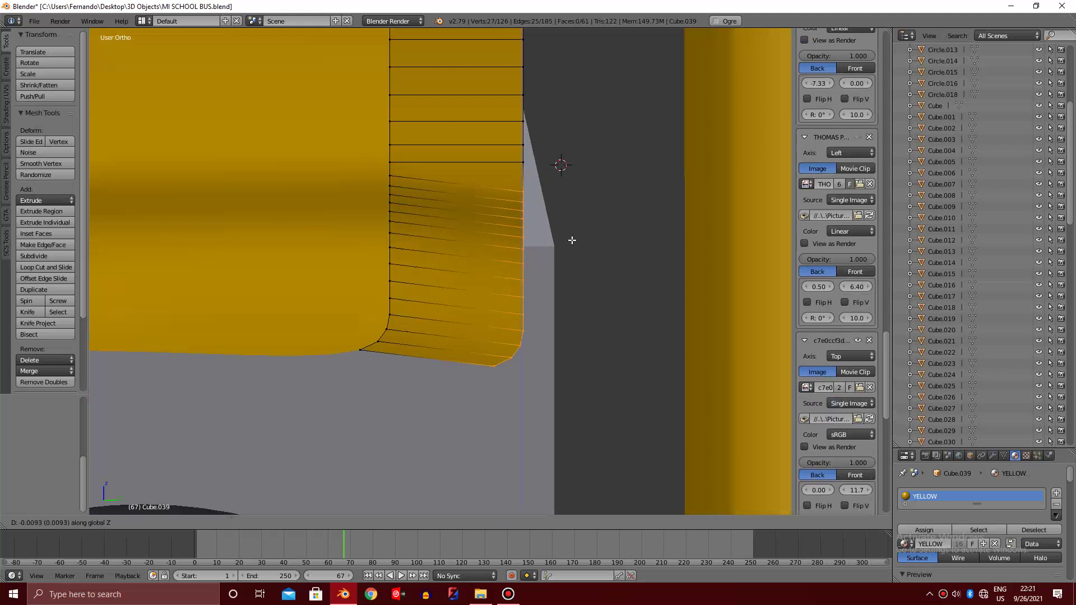
pyautogui.click(569, 252)
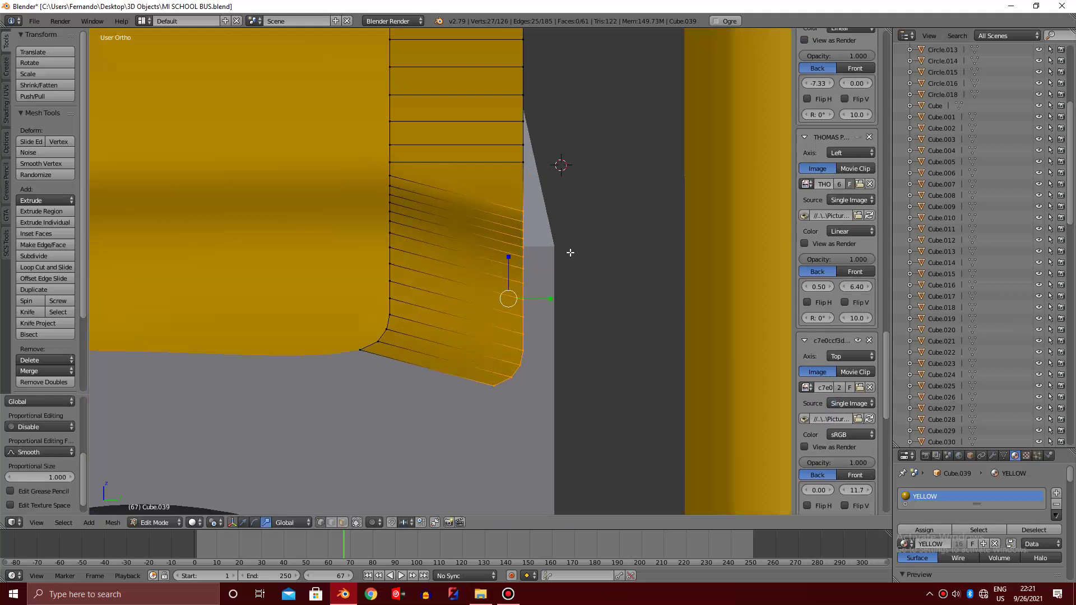
pyautogui.press('a')
pyautogui.scroll(-2, 539, 233)
pyautogui.scroll(-3, 482, 194)
pyautogui.scroll(3, 482, 194)
pyautogui.scroll(2, 482, 193)
# Shift a vertex column and the trim's rear edge slightly along Y
pyautogui.keyDown('alt'); pyautogui.rightClick(480, 193); pyautogui.keyUp('alt')
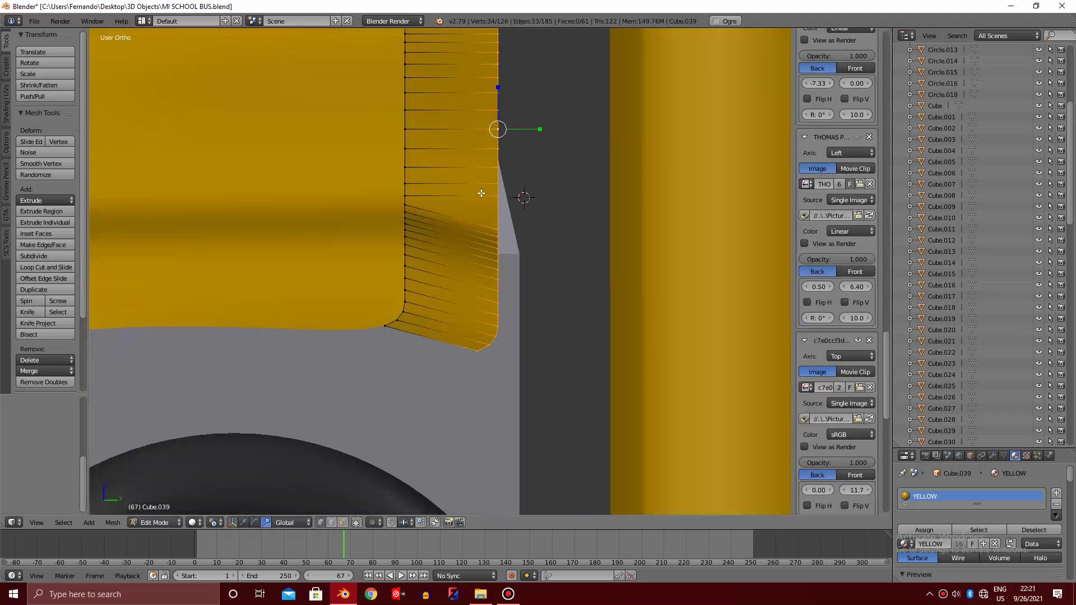
pyautogui.press('g')
pyautogui.press('y')
pyautogui.click(440, 189)
pyautogui.press('a')
pyautogui.press('z')
pyautogui.scroll(-3, 466, 180)
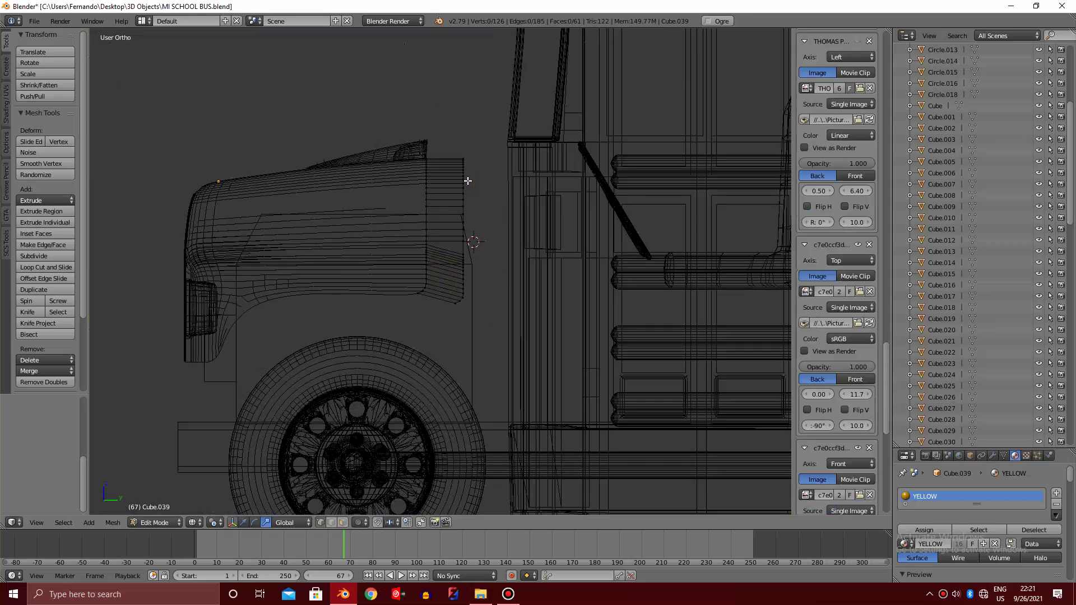
pyautogui.keyDown('alt'); pyautogui.rightClick(469, 182); pyautogui.keyUp('alt')
pyautogui.press('z')
pyautogui.scroll(3, 489, 212)
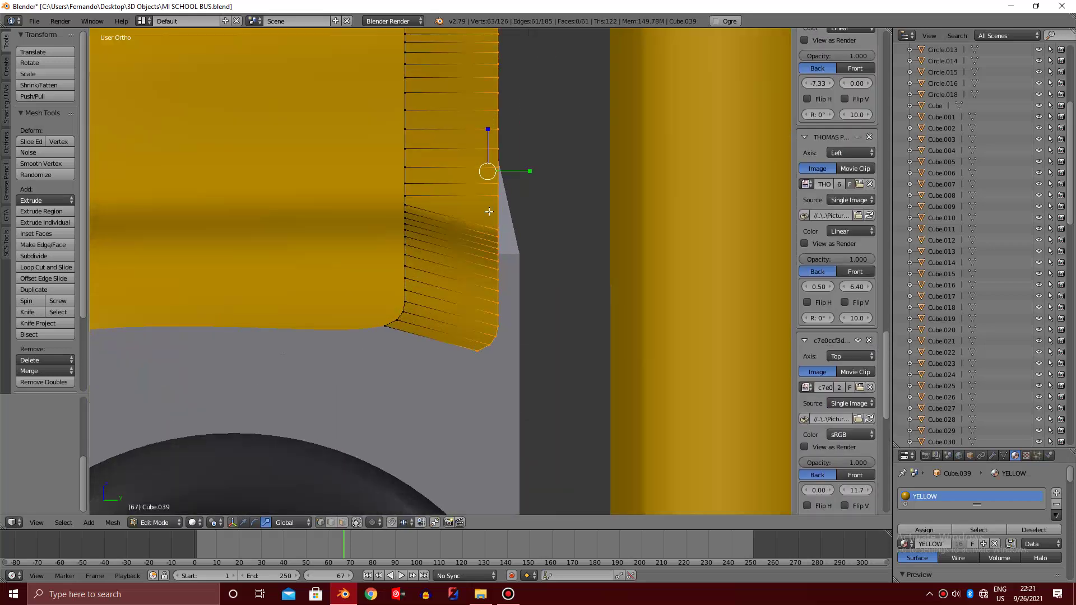
pyautogui.press('g')
pyautogui.press('y')
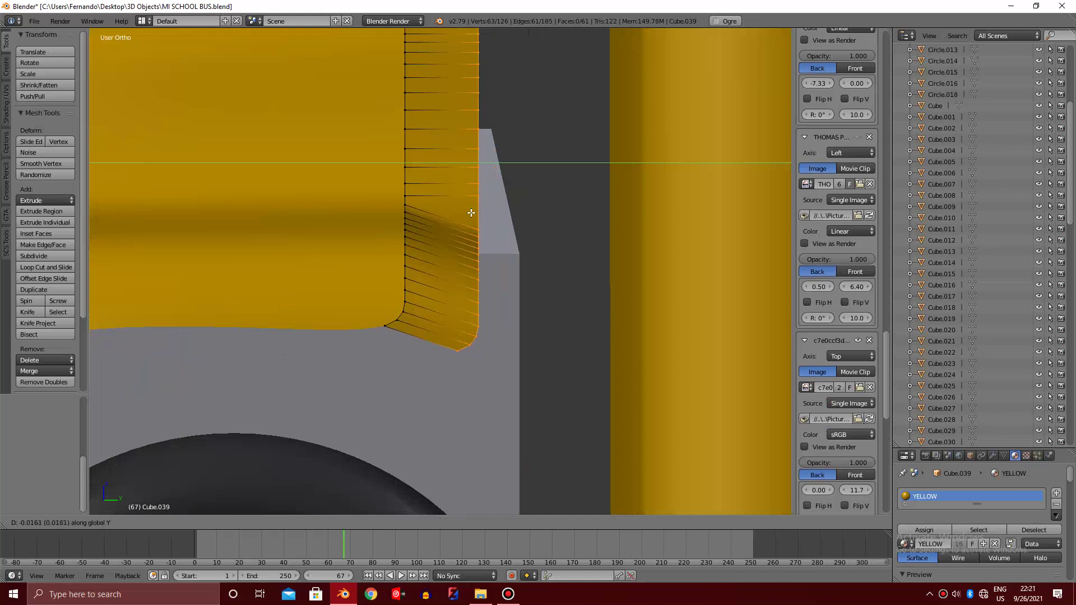
pyautogui.click(470, 211)
# Exit Edit Mode and zoom in and out to inspect the nudged trim strip
pyautogui.press('Tab')
pyautogui.scroll(-3, 469, 224)
pyautogui.scroll(-2, 466, 234)
pyautogui.scroll(4, 469, 234)
# Extrude the trim's rear edge along Y toward the cab
pyautogui.press('a')
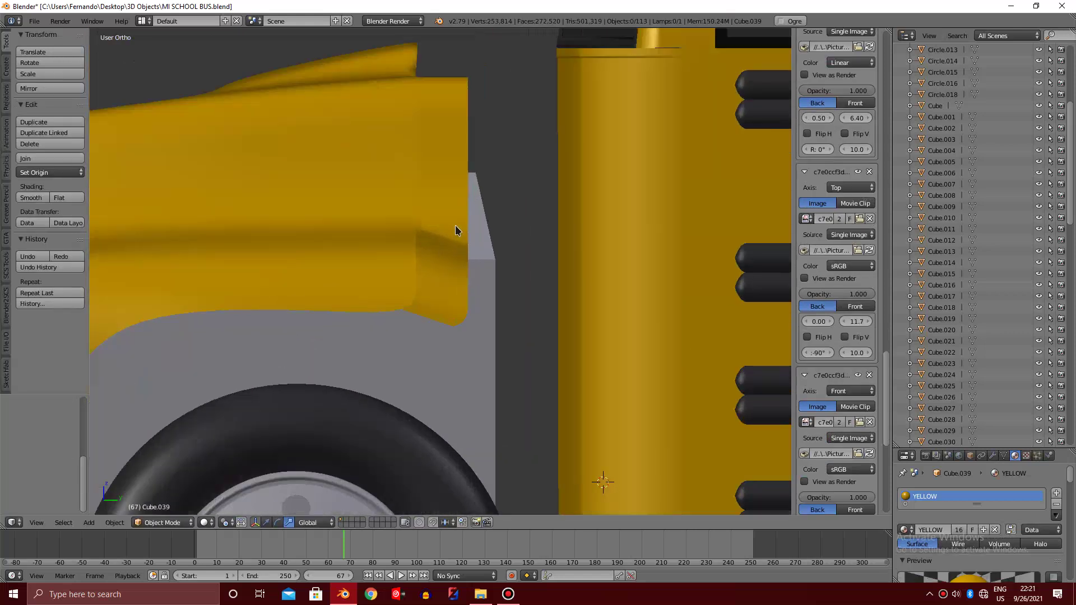
pyautogui.press('Tab')
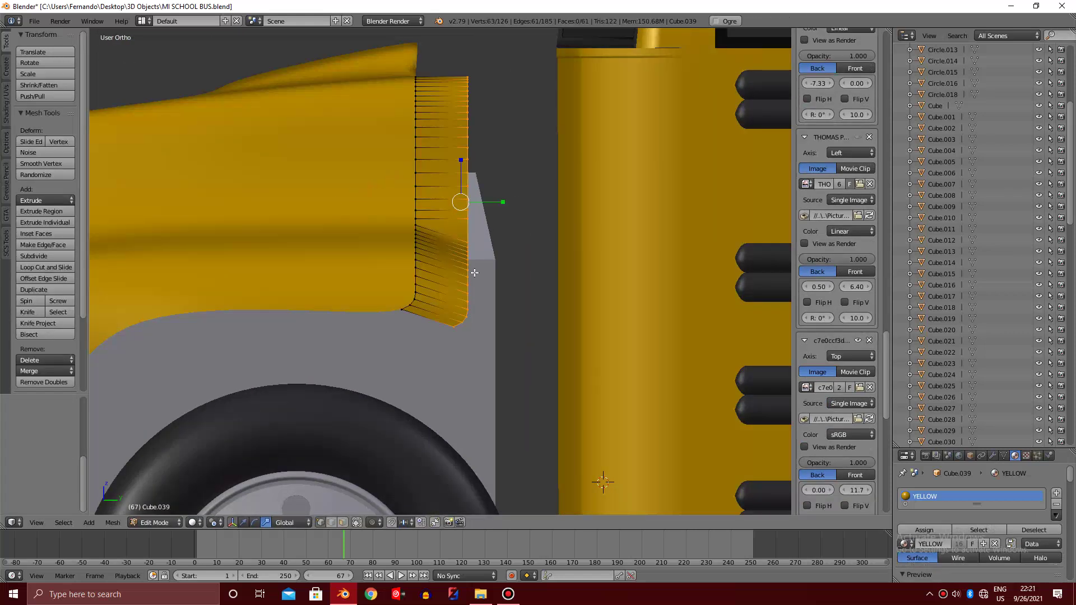
pyautogui.scroll(1, 485, 259)
pyautogui.press('e')
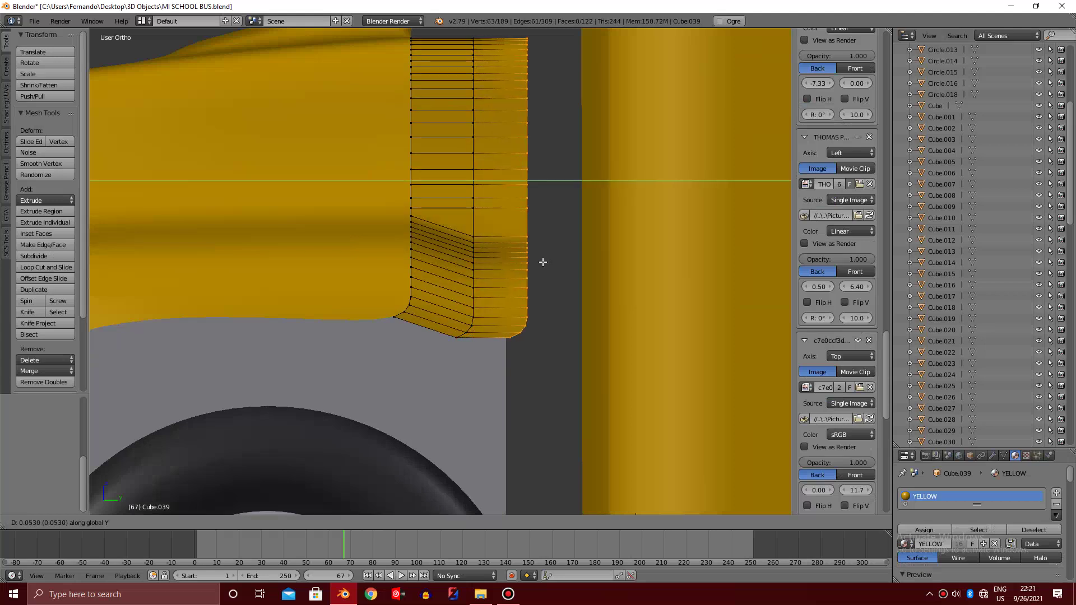
pyautogui.click(540, 260)
# In wireframe, select the new end column of vertices on the extension
pyautogui.press('z')
pyautogui.press('a')
pyautogui.press('v')
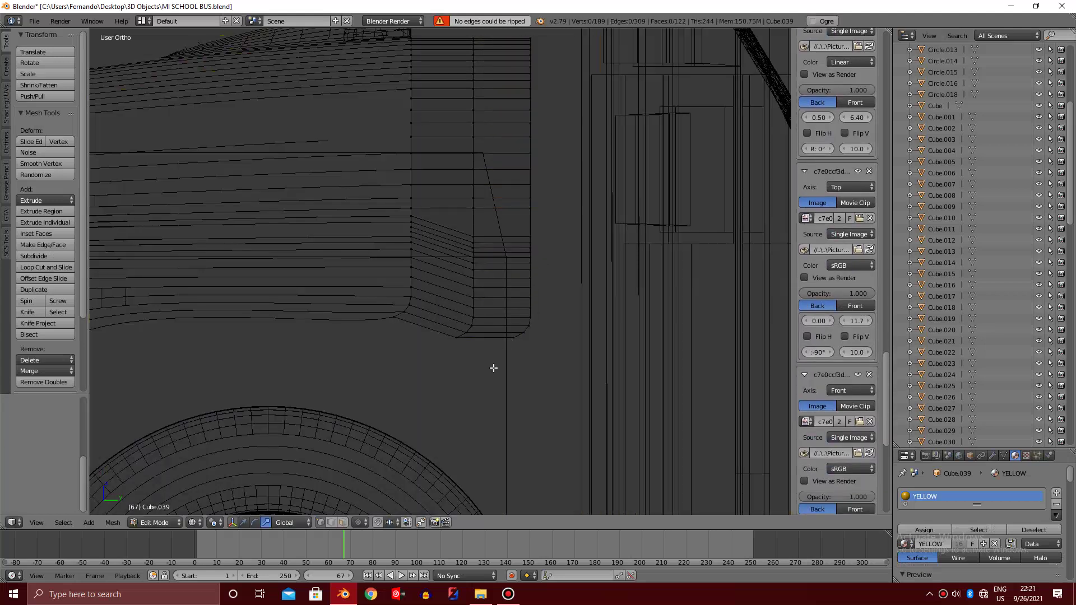
pyautogui.moveTo(459, 369); pyautogui.dragTo(493, 221)
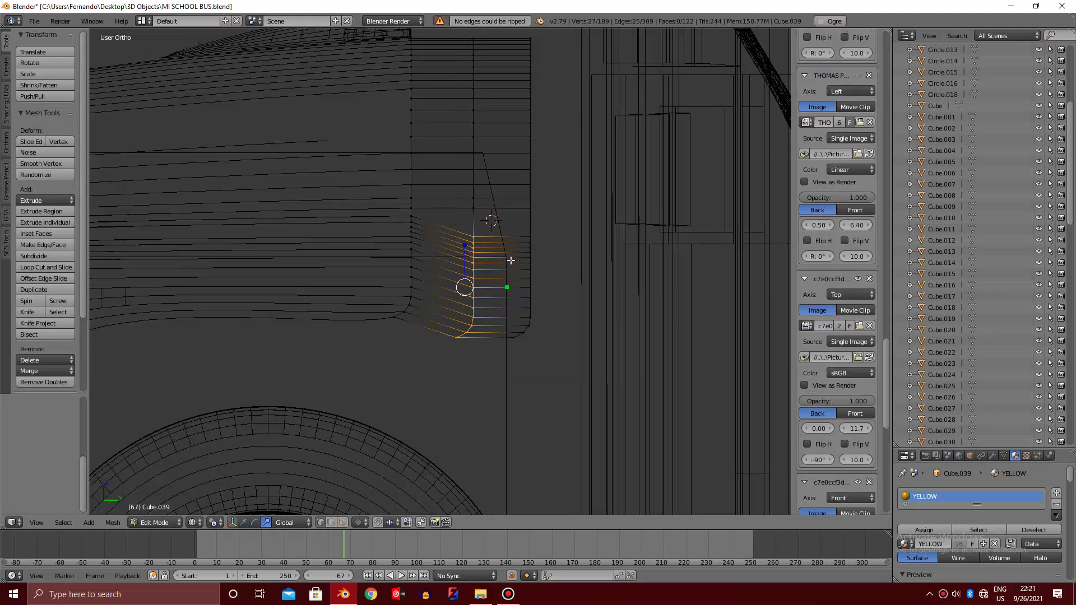
pyautogui.press('z')
pyautogui.scroll(3, 517, 240)
pyautogui.press('z')
pyautogui.rightClick(586, 213)
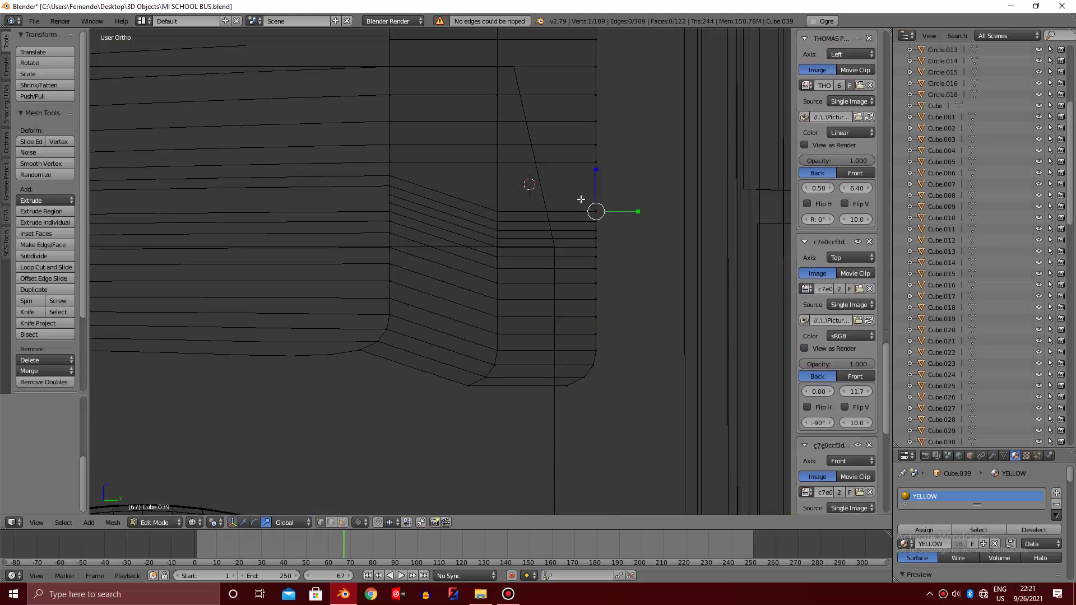
pyautogui.moveTo(616, 358); pyautogui.dragTo(673, 501)
pyautogui.press('z')
# Stretch the end column about 1.9× along Z, then undo and redo to compare
pyautogui.press('s')
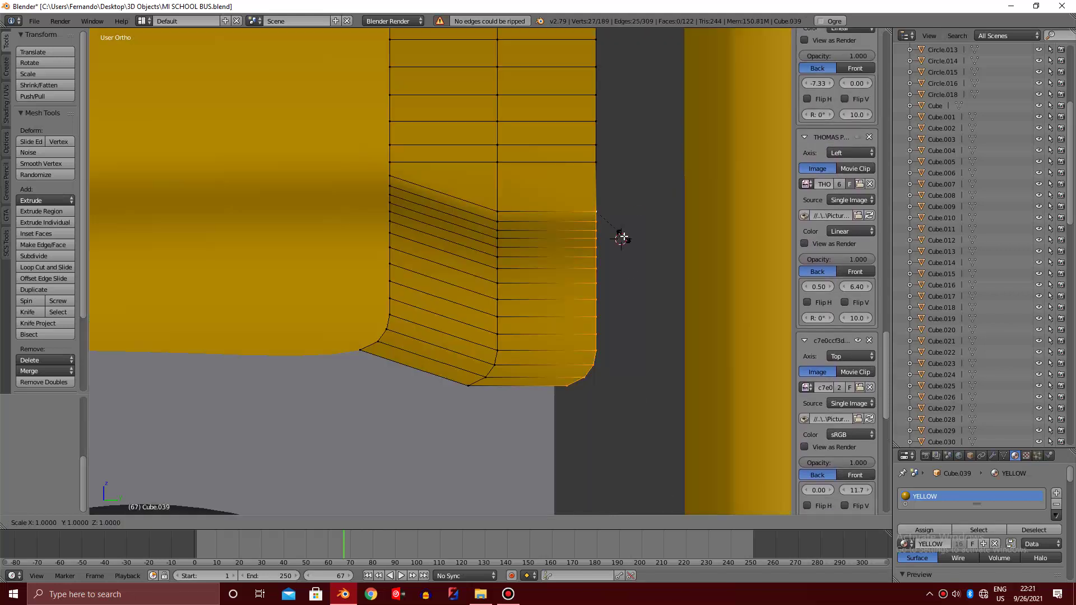
pyautogui.press('z')
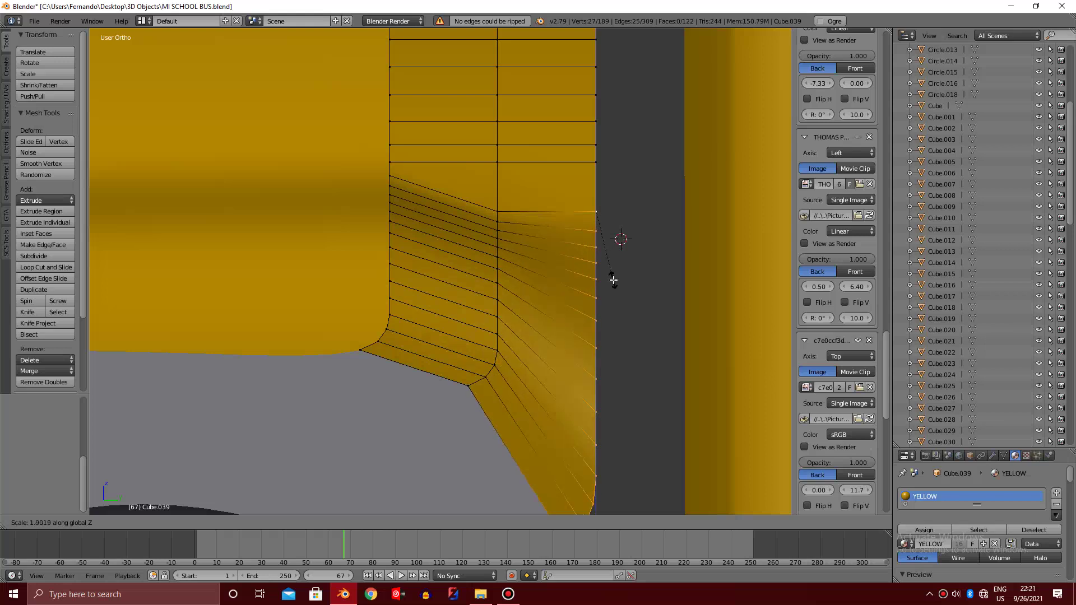
pyautogui.click(614, 279)
pyautogui.press('Tab')
pyautogui.scroll(-2, 613, 280)
pyautogui.scroll(1, 613, 280)
pyautogui.scroll(1, 613, 280)
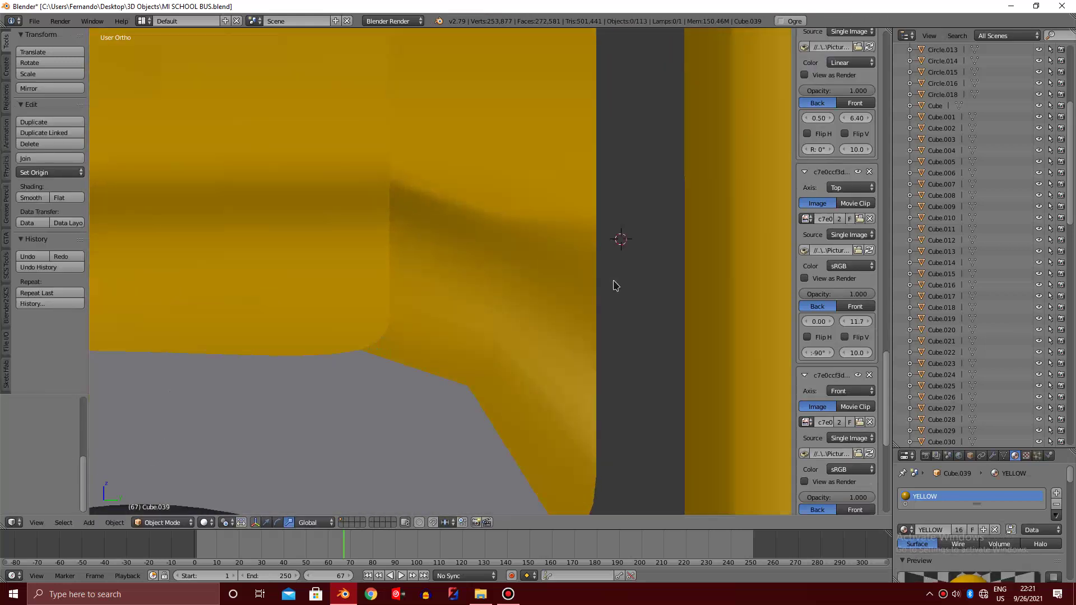
pyautogui.hotkey('ctrl', 'z')
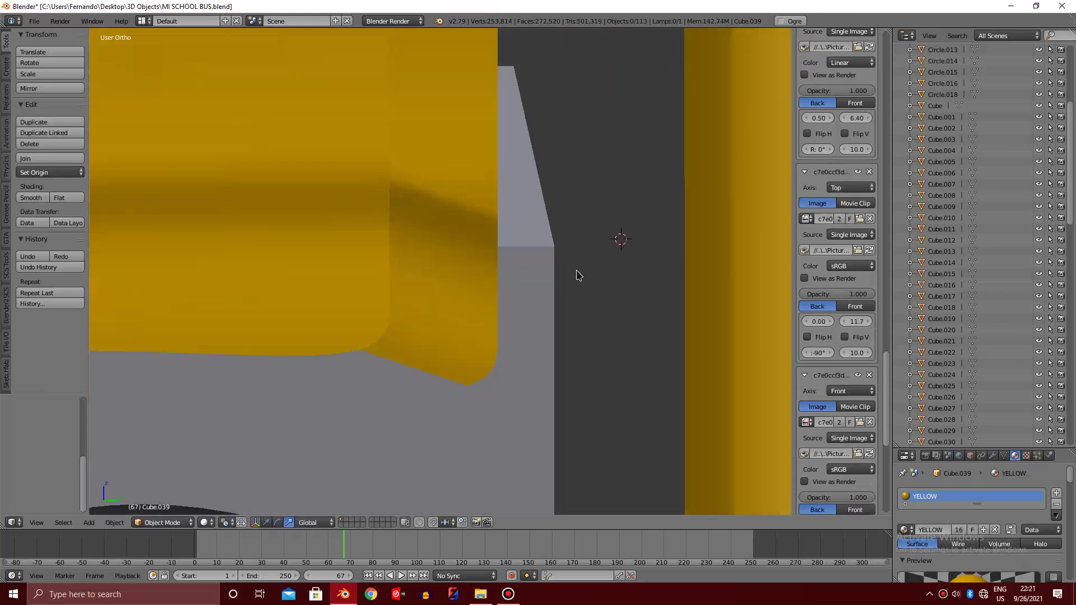
pyautogui.hotkey('ctrl', 'shift', 'z')
pyautogui.press('Tab')
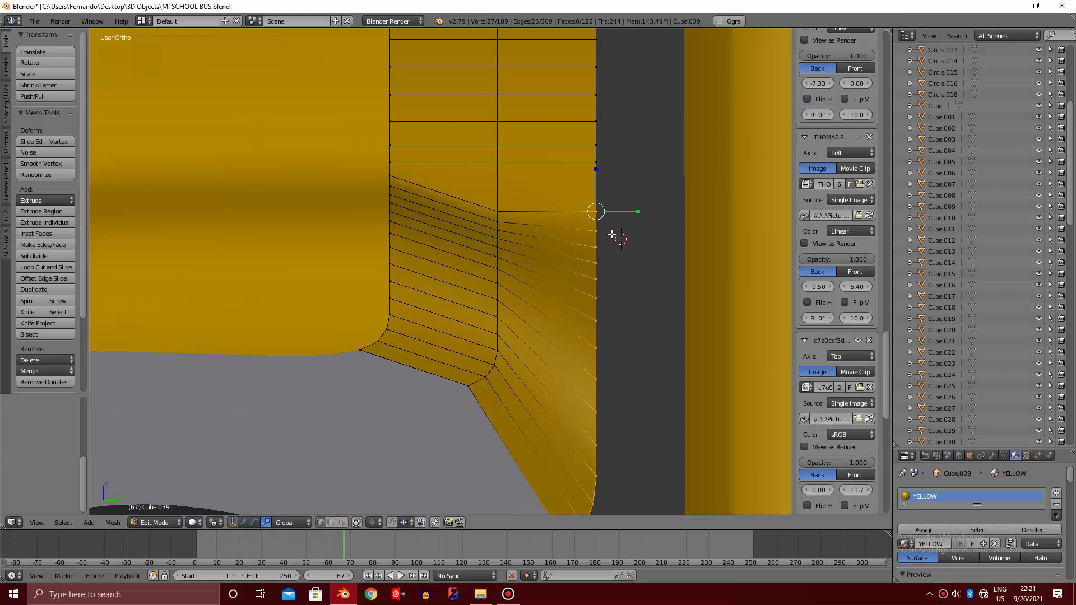
# Slide the flared trim edge along the Y axis
pyautogui.scroll(-1, 639, 247)
pyautogui.scroll(-4, 608, 262)
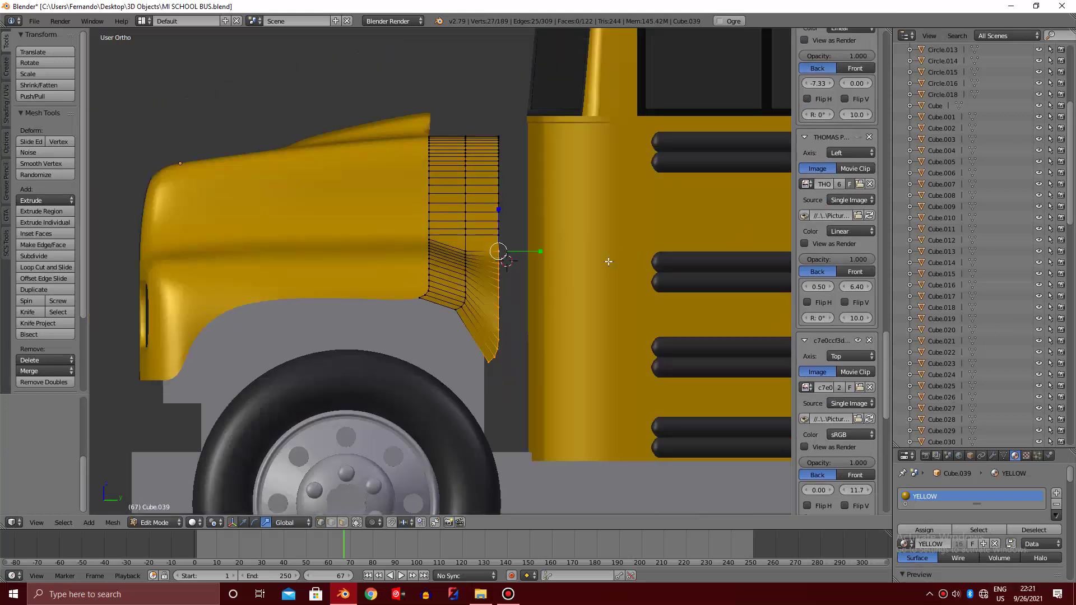
pyautogui.scroll(2, 609, 261)
pyautogui.scroll(2, 574, 273)
pyautogui.scroll(-3, 566, 272)
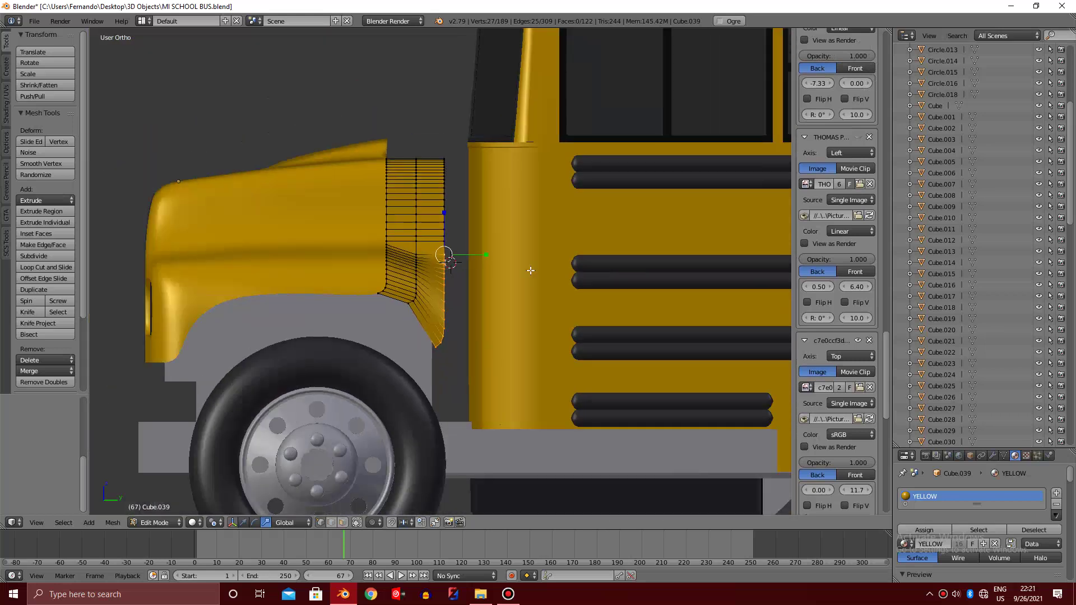
pyautogui.press('Tab')
pyautogui.press('Tab')
pyautogui.scroll(2, 490, 254)
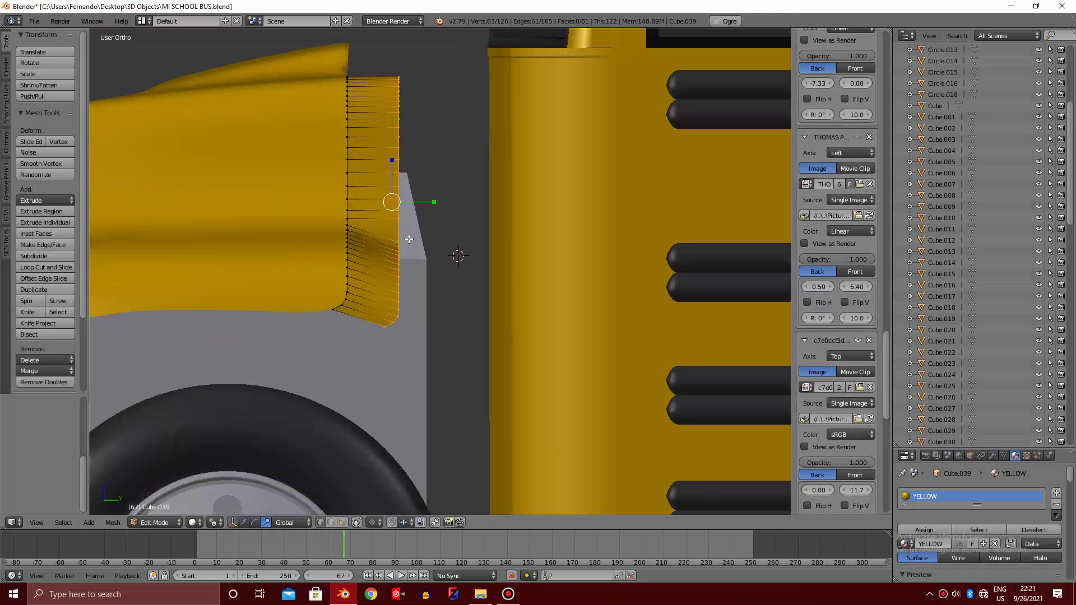
pyautogui.scroll(2, 476, 246)
pyautogui.press('g')
pyautogui.press('y')
pyautogui.click(449, 232)
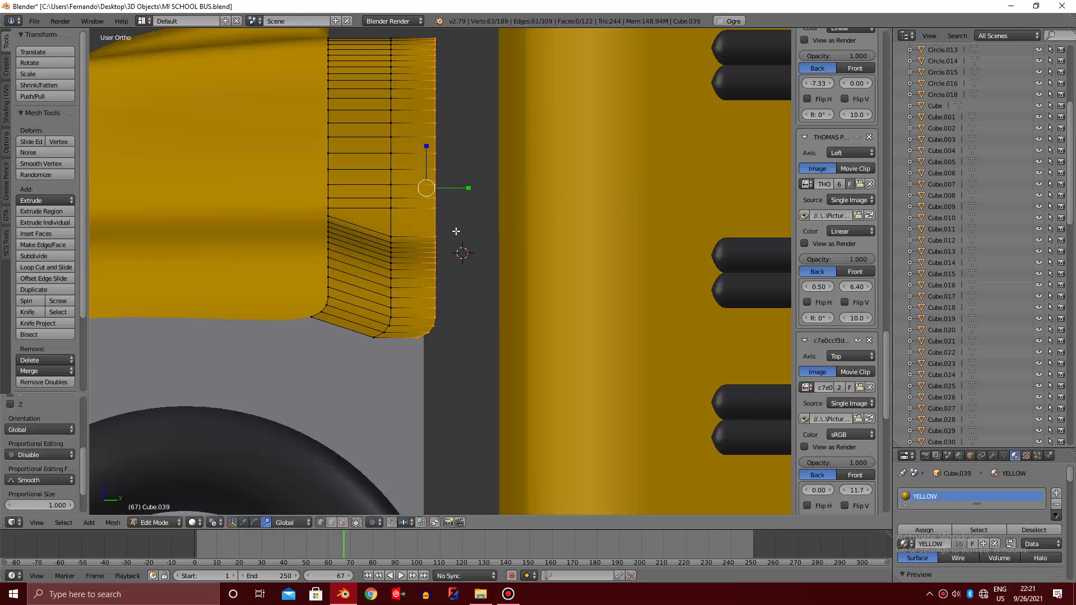
# Box-select the strip's right edge column and shift it vertically along Z
pyautogui.press('Tab')
pyautogui.press('Tab')
pyautogui.press('a')
pyautogui.press('z')
pyautogui.press('b')
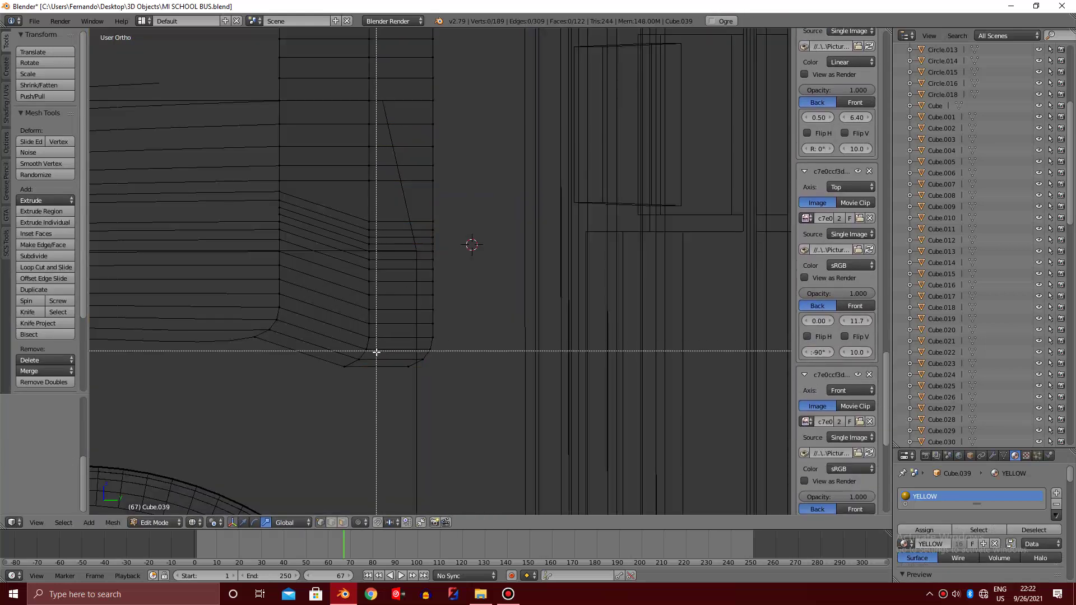
pyautogui.moveTo(423, 185); pyautogui.dragTo(448, 429)
pyautogui.press('z')
pyautogui.press('g')
pyautogui.press('z')
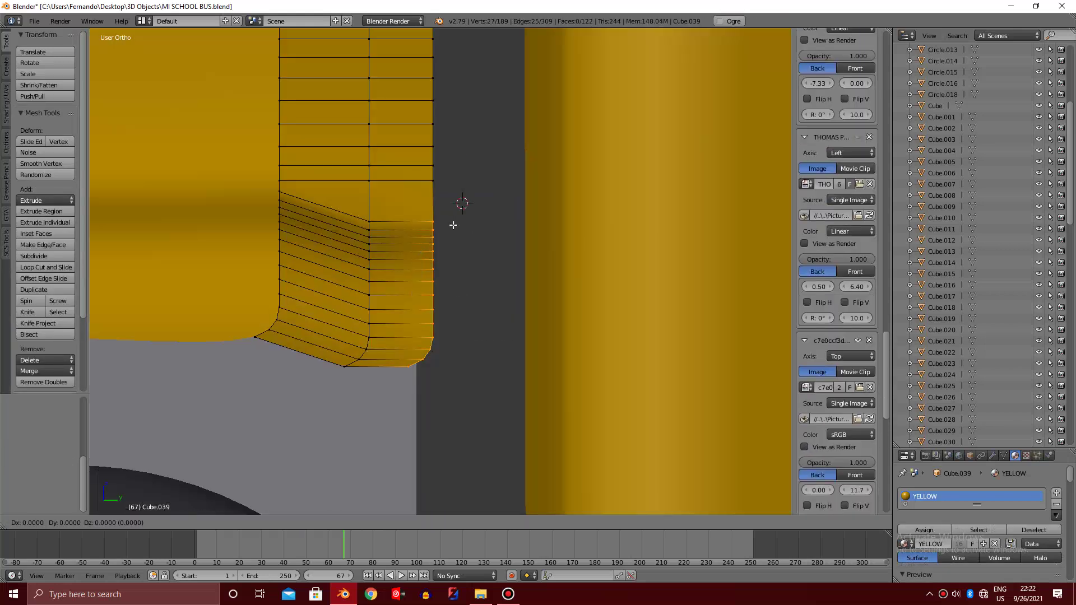
pyautogui.click(449, 296)
# Extrude the strip's rear edge back along Y toward the cab, adding two bands
pyautogui.scroll(-2, 449, 236)
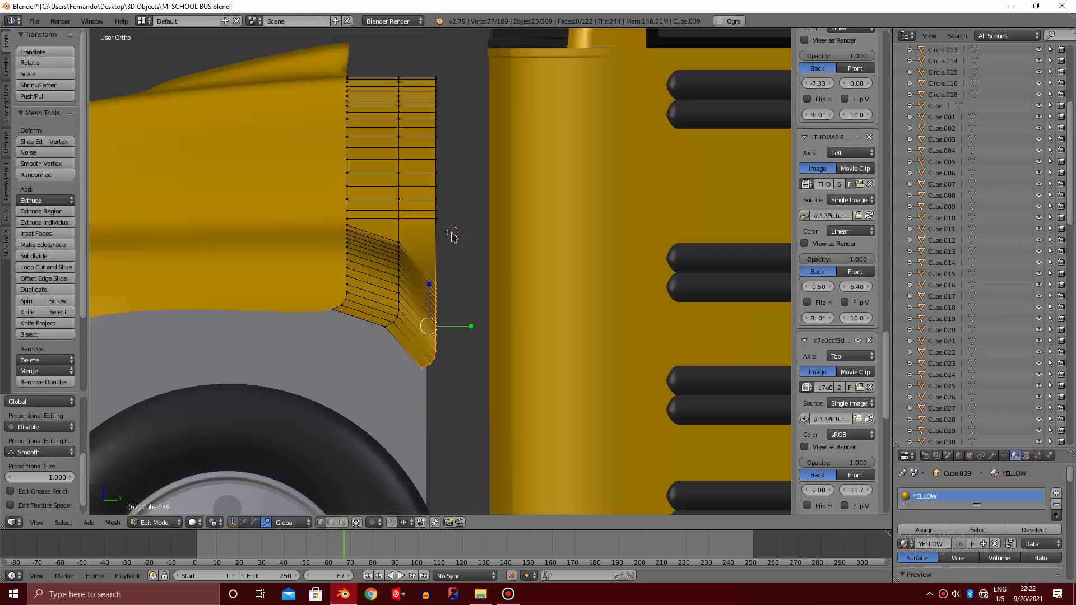
pyautogui.press('Tab')
pyautogui.scroll(-4, 449, 242)
pyautogui.scroll(6, 424, 244)
pyautogui.press('Tab')
pyautogui.scroll(-1, 422, 235)
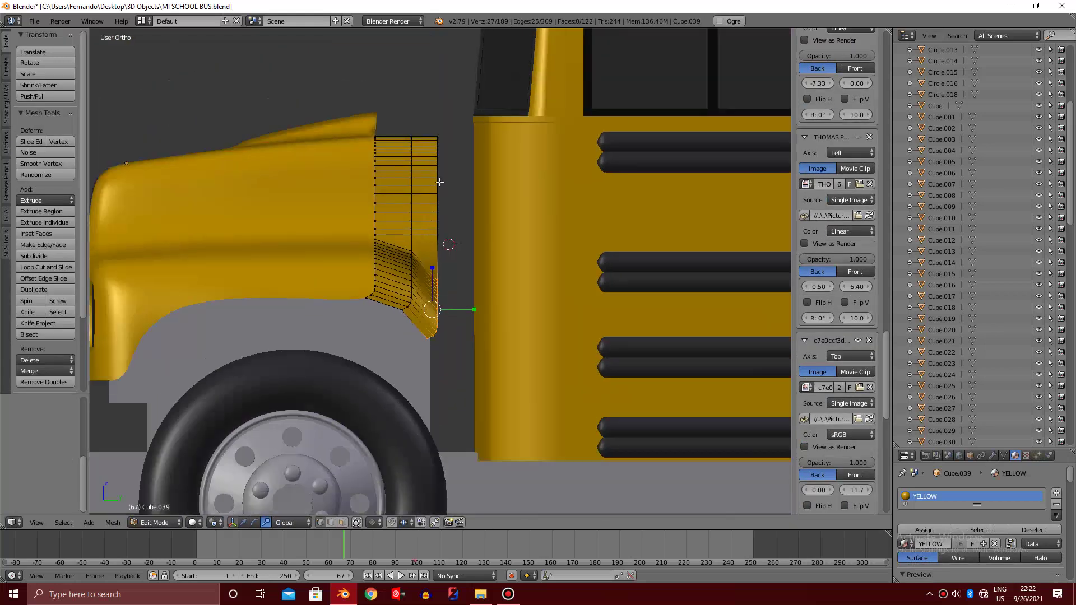
pyautogui.keyDown('ctrl'); pyautogui.click(440, 182); pyautogui.keyUp('ctrl')
pyautogui.scroll(2, 440, 181)
pyautogui.press('e')
pyautogui.press('y')
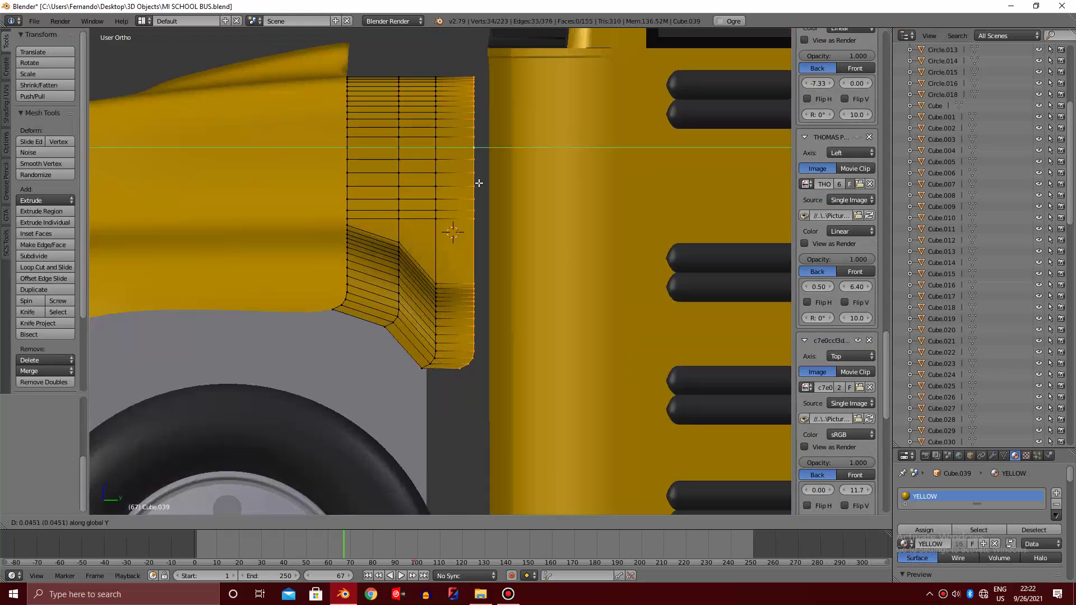
pyautogui.press('Escape')
# Extrude the new rear edge column about 0.124 down along Z toward the wheel arch
pyautogui.scroll(2, 482, 302)
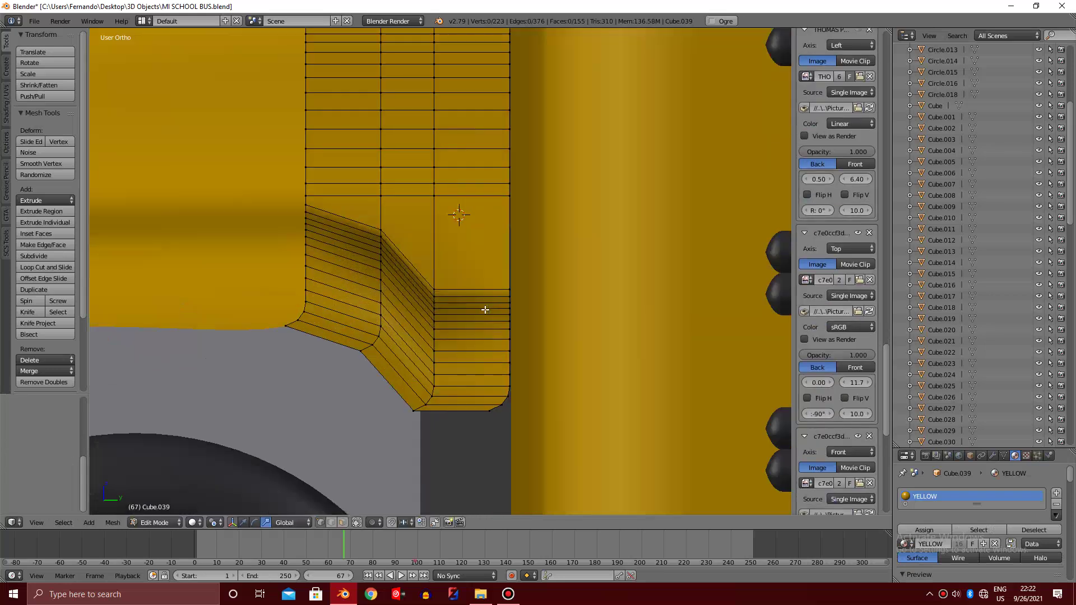
pyautogui.press('z')
pyautogui.press('a')
pyautogui.press('v')
pyautogui.press('b')
pyautogui.moveTo(532, 403); pyautogui.dragTo(456, 233)
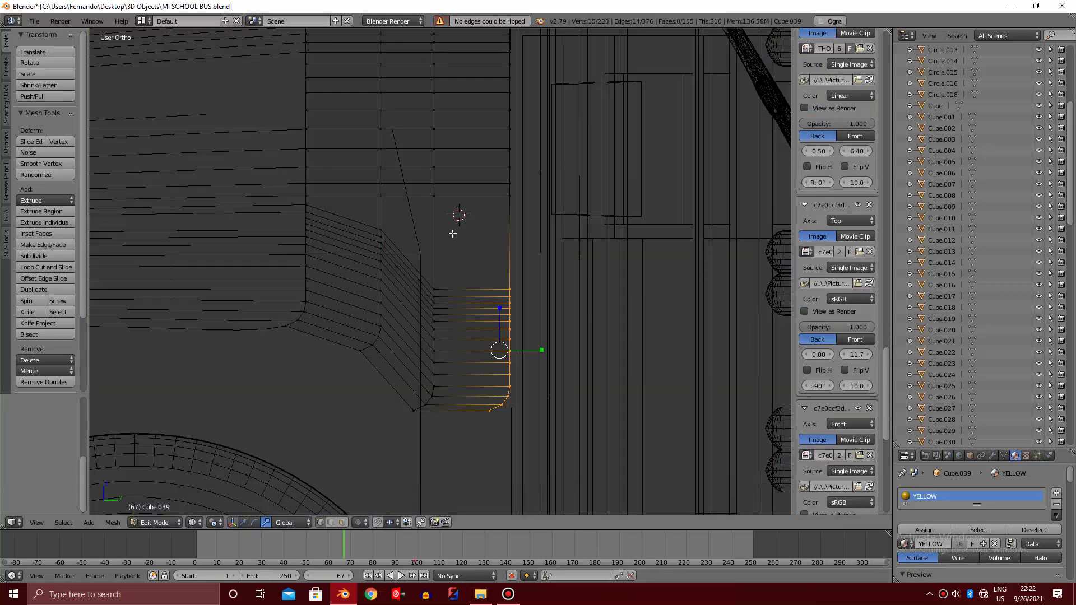
pyautogui.press('z')
pyautogui.scroll(-2, 457, 234)
pyautogui.keyDown('shift'); pyautogui.moveTo(469, 414); pyautogui.dragTo(471, 277, button='middle'); pyautogui.keyUp('shift')
pyautogui.press('e')
pyautogui.press('z')
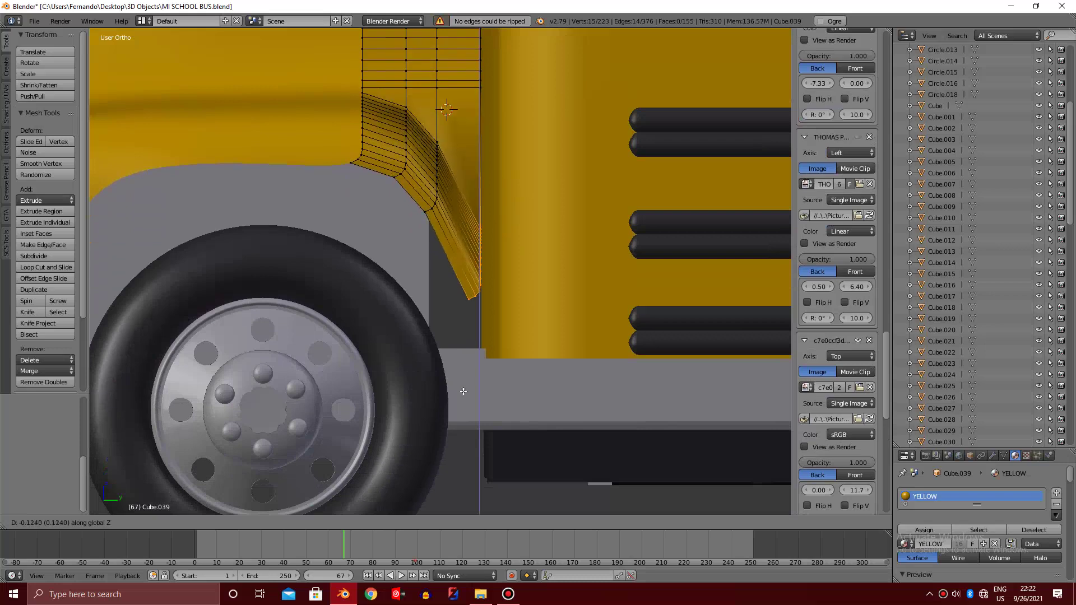
pyautogui.click(461, 427)
# Return to Object Mode and orbit to an angled front view to inspect the fender
pyautogui.scroll(-3, 461, 427)
pyautogui.scroll(2, 463, 435)
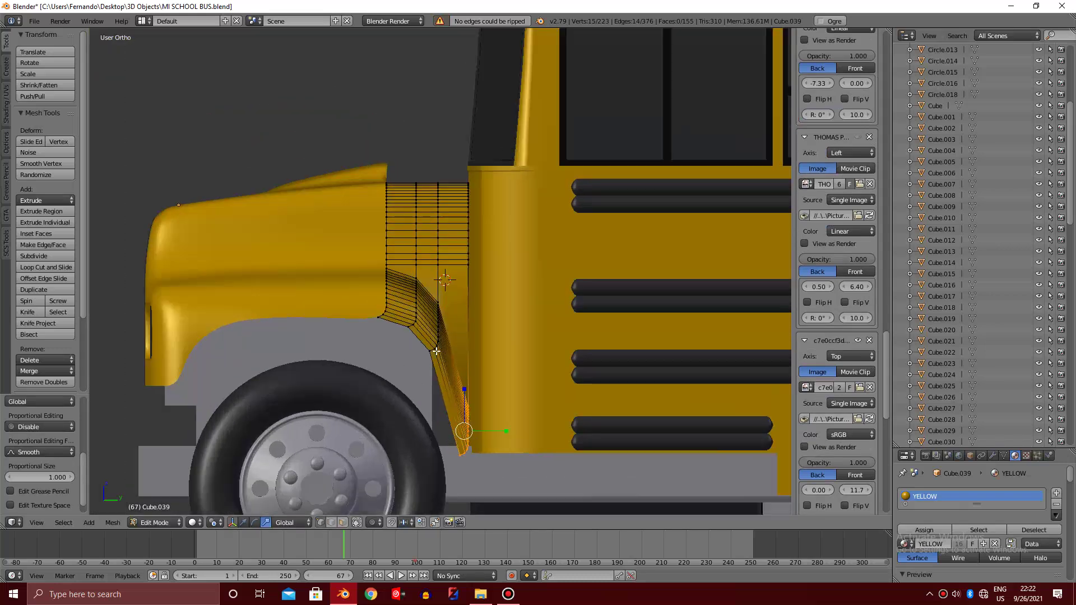
pyautogui.press('Tab')
pyautogui.moveTo(441, 319)
pyautogui.mouseDown(button='middle')
pyautogui.moveTo(439, 303)
pyautogui.moveTo(300, 307)
pyautogui.mouseUp(button='middle')
pyautogui.press('super+space')
# Select the linked stray piece on the bus front and delete its 87 vertices
pyautogui.press('Tab')
pyautogui.press('z')
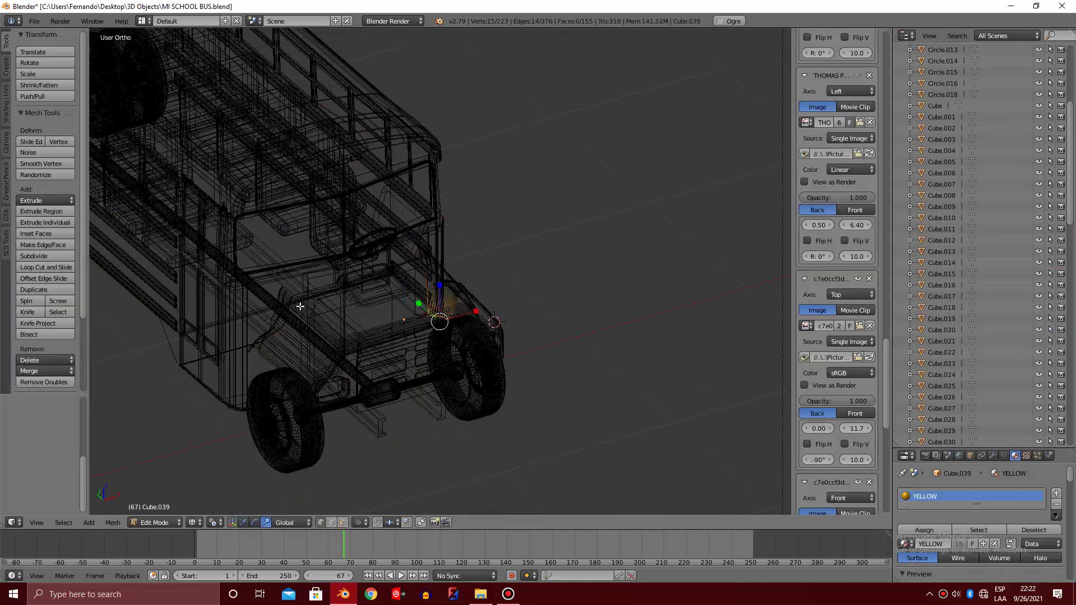
pyautogui.rightClick(301, 306)
pyautogui.hotkey('ctrl', 'l')
pyautogui.press('z')
pyautogui.press('x')
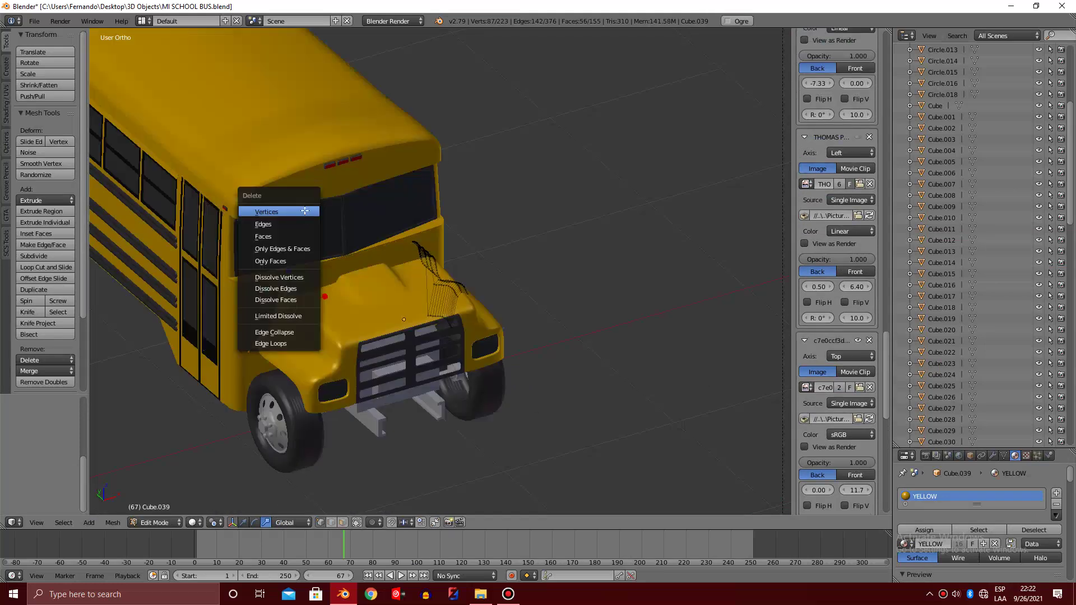
pyautogui.click(307, 214)
pyautogui.press('x')
pyautogui.press('Escape')
# Orbit to a side view to check the bus, then resume editing the fender mesh
pyautogui.press('Tab')
pyautogui.moveTo(306, 214); pyautogui.dragTo(404, 235, button='middle')
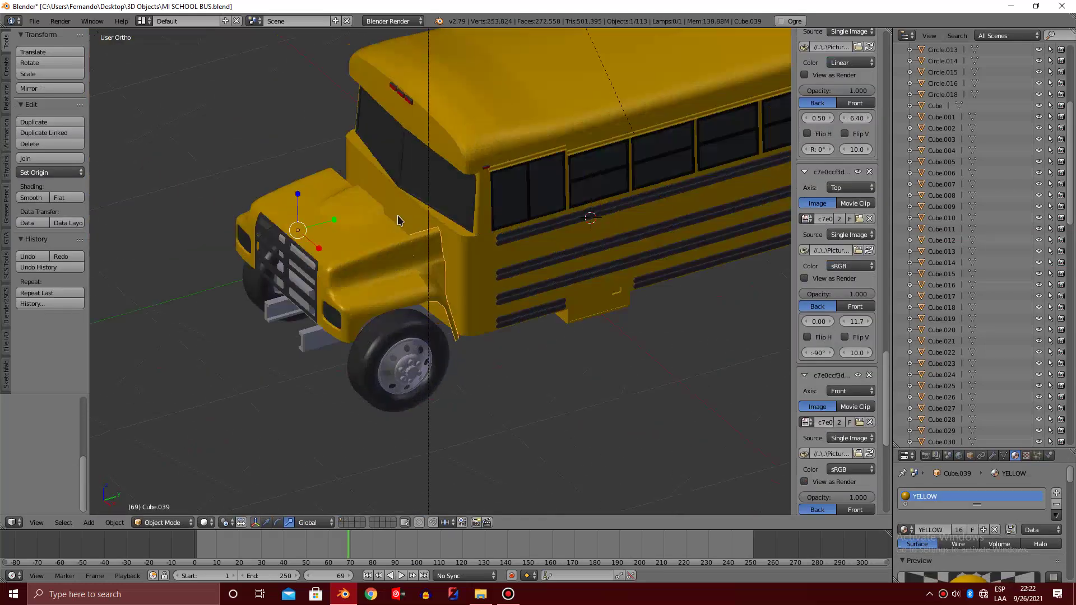
pyautogui.scroll(5, 405, 248)
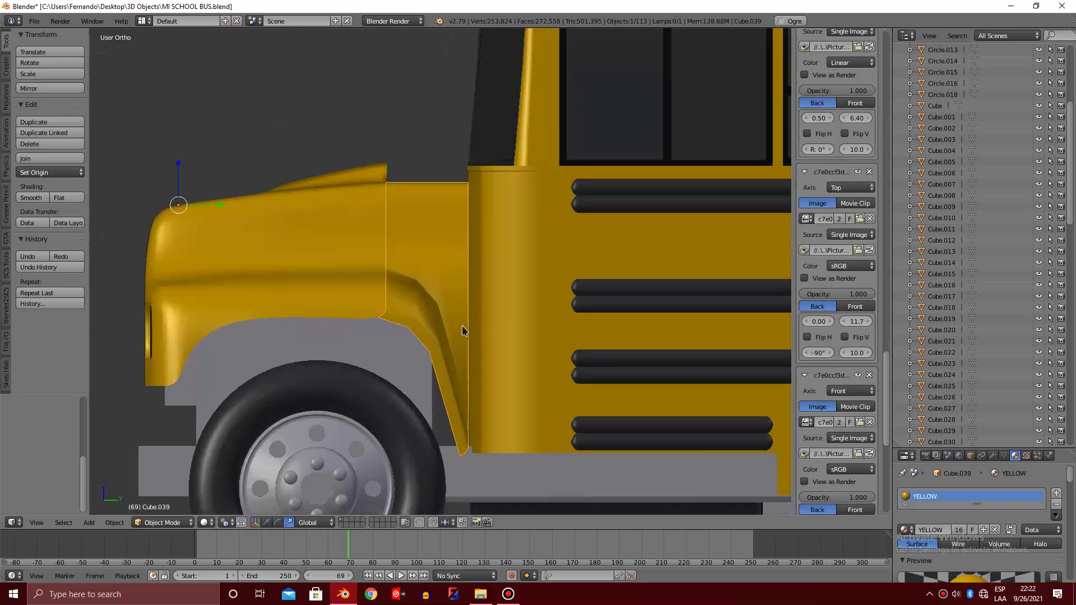
pyautogui.press('Tab')
# Scale the trim strip's vertices near the wheel arch vertically
pyautogui.press('z')
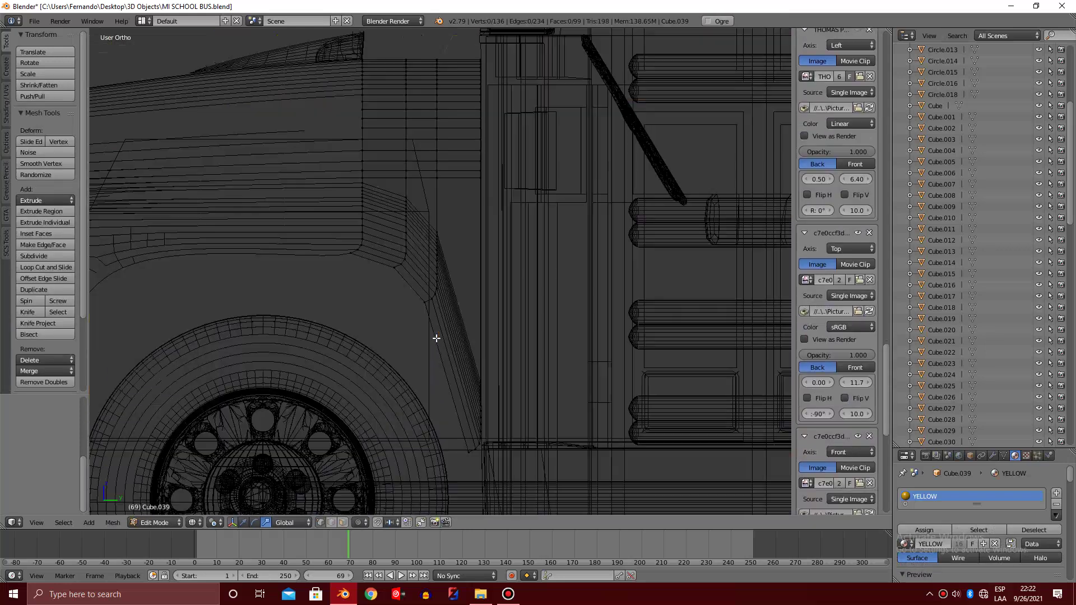
pyautogui.scroll(-1, 426, 347)
pyautogui.moveTo(451, 182); pyautogui.dragTo(451, 183)
pyautogui.press('z')
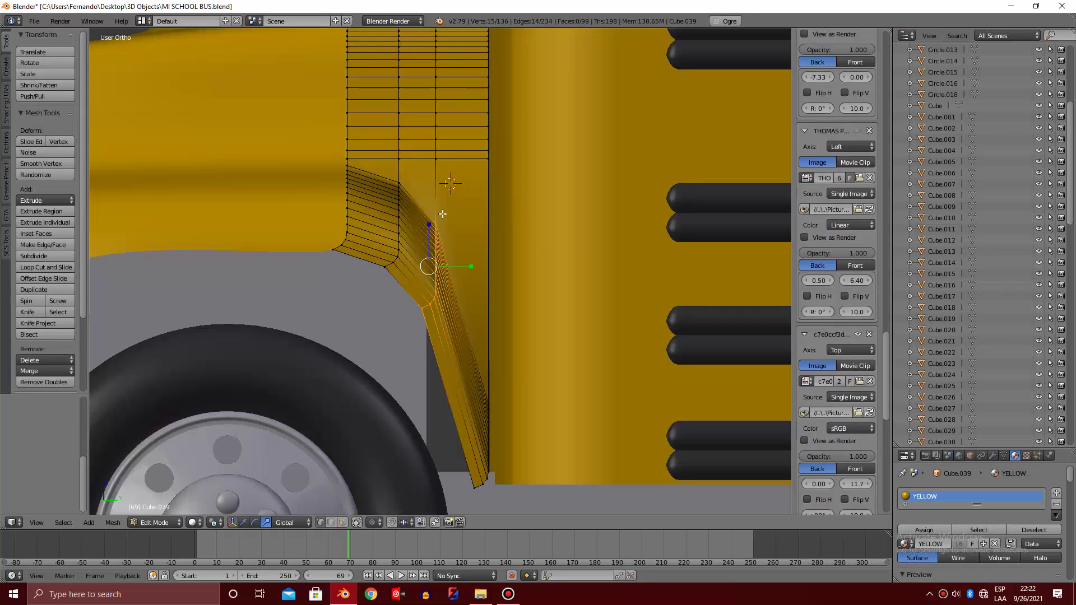
pyautogui.press('s')
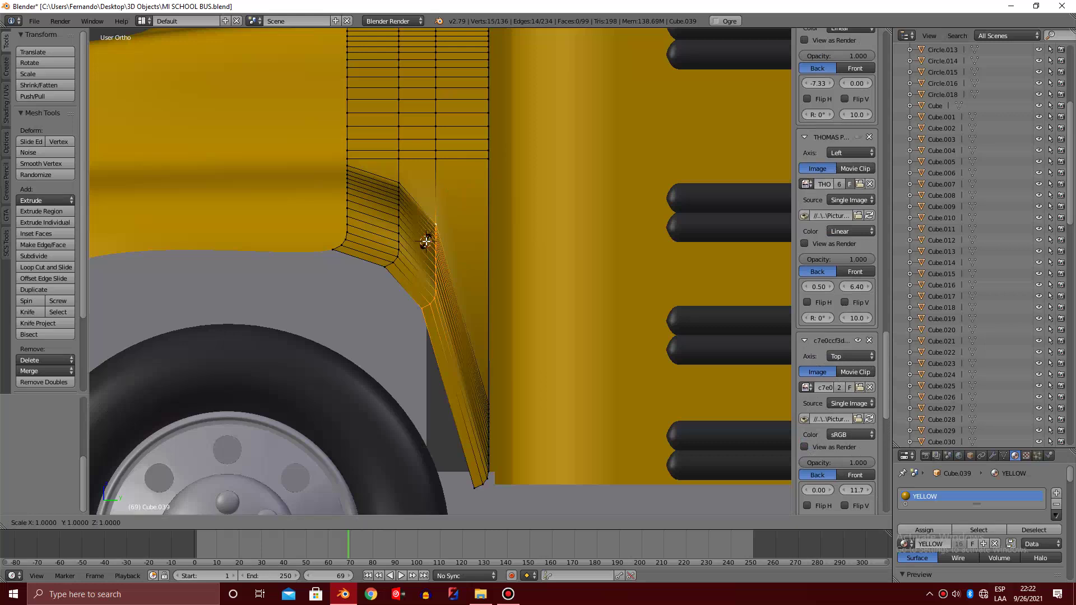
pyautogui.press('Escape')
pyautogui.scroll(1, 424, 247)
pyautogui.press('s')
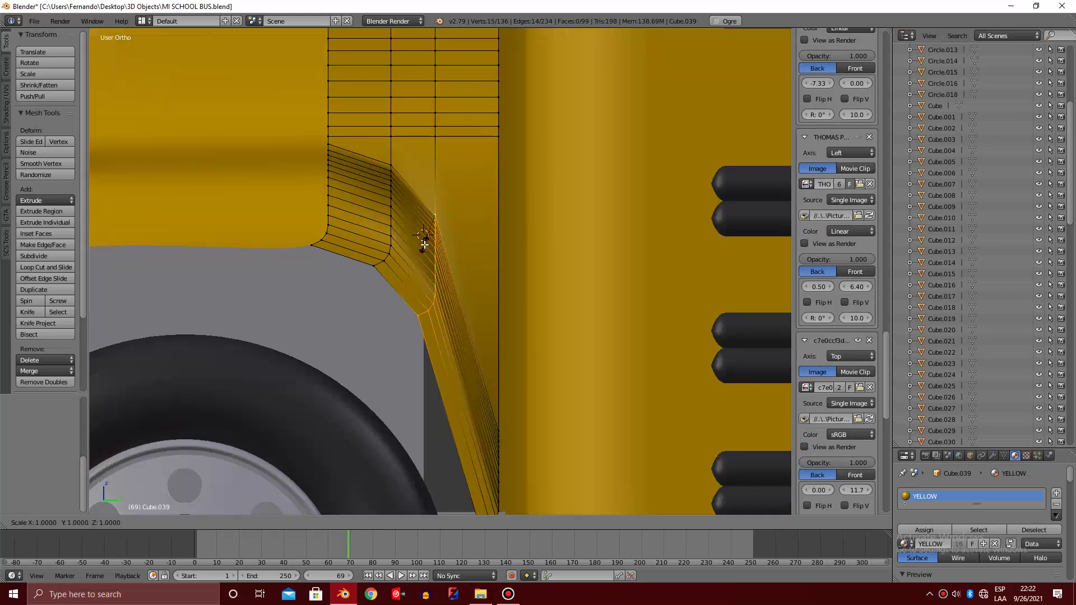
pyautogui.click(424, 247)
# Select the vertices at the trim strip's bottom end
pyautogui.scroll(-2, 425, 248)
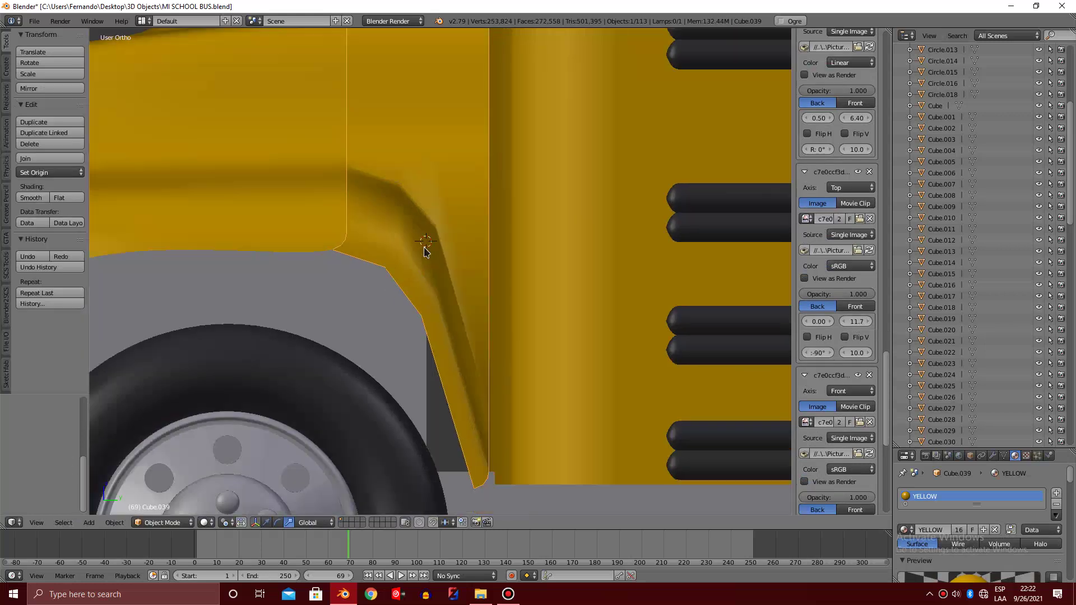
pyautogui.scroll(-2, 442, 286)
pyautogui.scroll(-3, 451, 307)
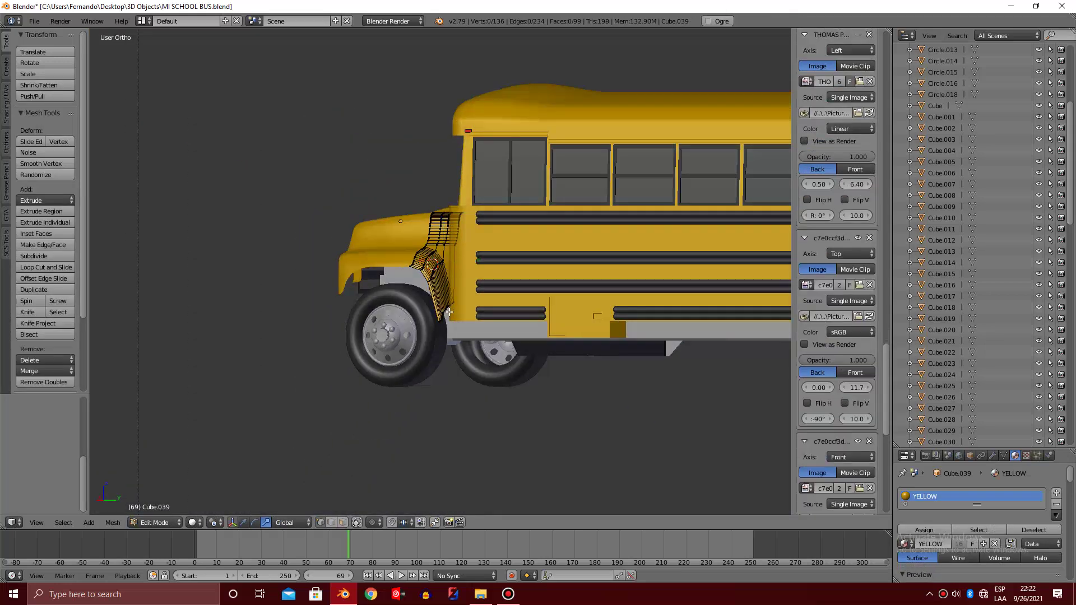
pyautogui.scroll(3, 451, 307)
pyautogui.press('z')
pyautogui.keyDown('alt'); pyautogui.rightClick(458, 359); pyautogui.keyUp('alt')
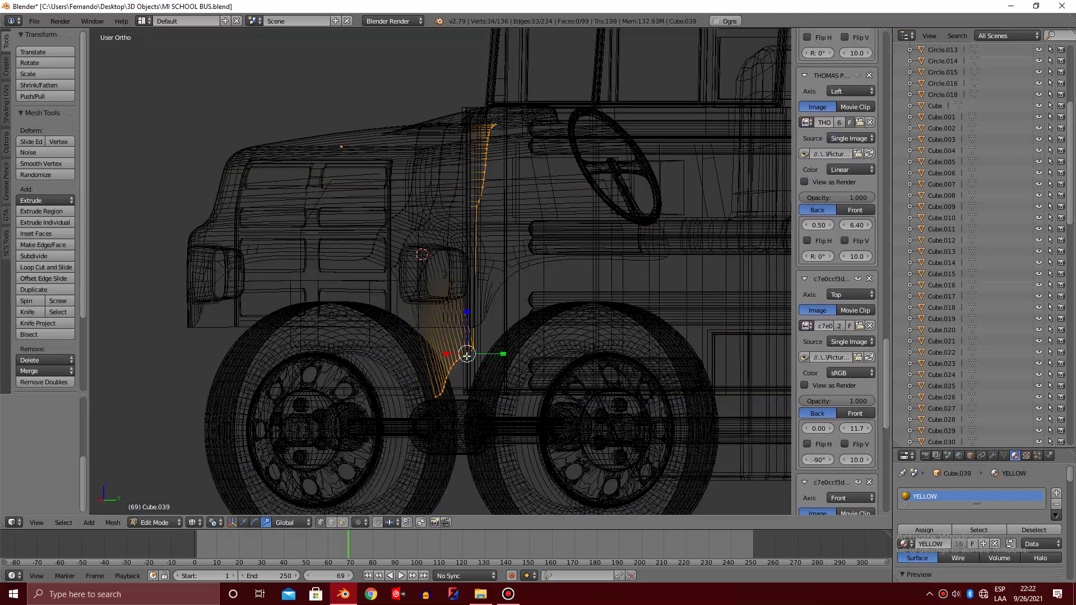
pyautogui.press('z')
pyautogui.press('z')
pyautogui.press('a')
pyautogui.moveTo(433, 415); pyautogui.dragTo(507, 335)
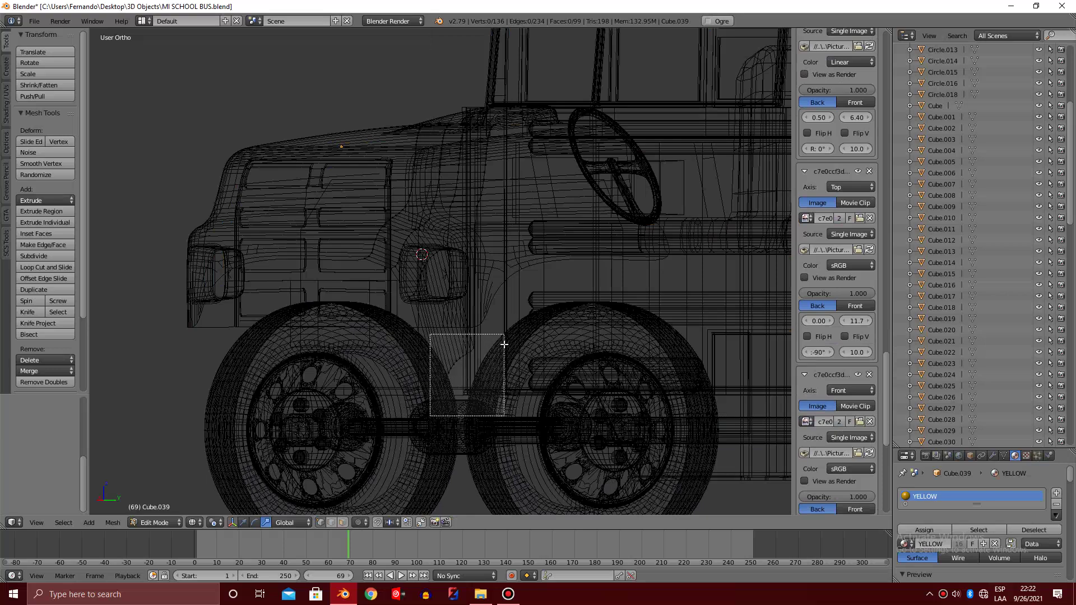
pyautogui.press('z')
pyautogui.scroll(2, 448, 335)
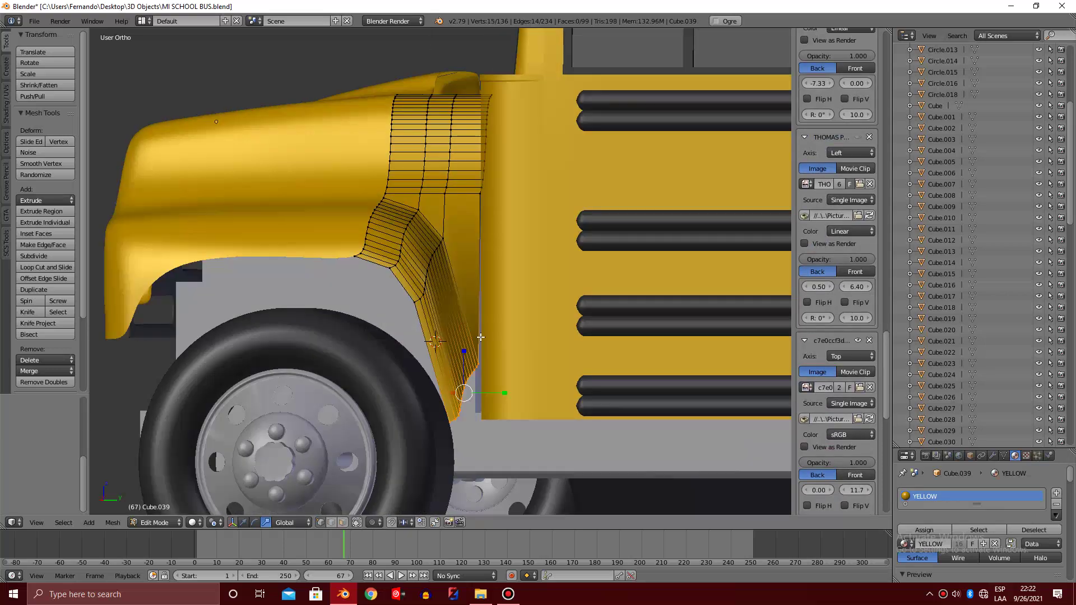
# From the back view, scale the strip's bottom end flat to level its edge
pyautogui.moveTo(481, 338); pyautogui.dragTo(483, 340, button='middle')
pyautogui.press('z')
pyautogui.press('ctrl+KP_1')
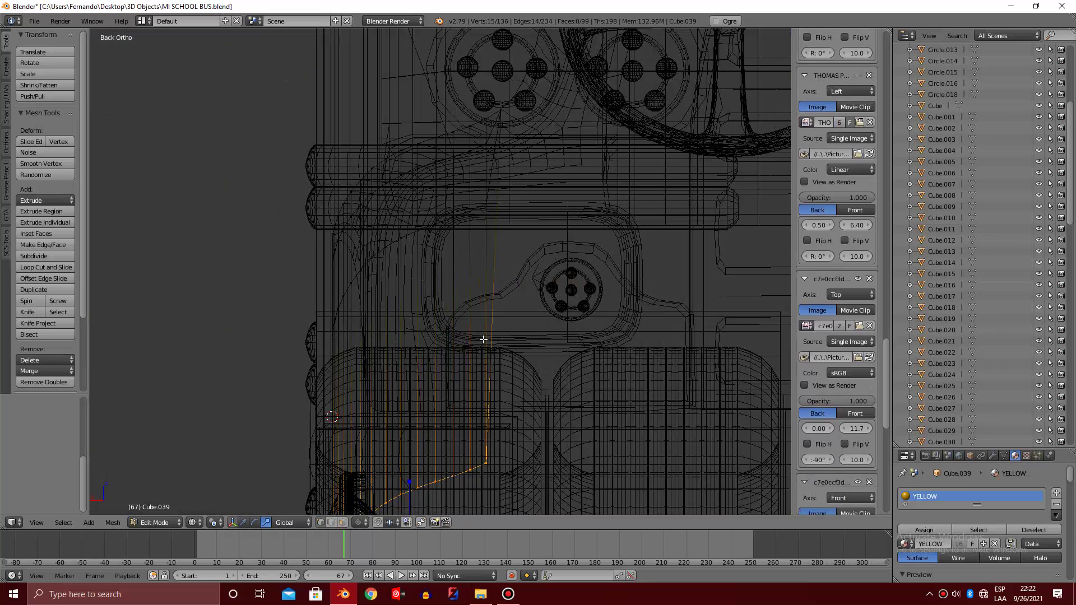
pyautogui.keyDown('shift'); pyautogui.scroll(-5, 614, 256); pyautogui.keyUp('shift')
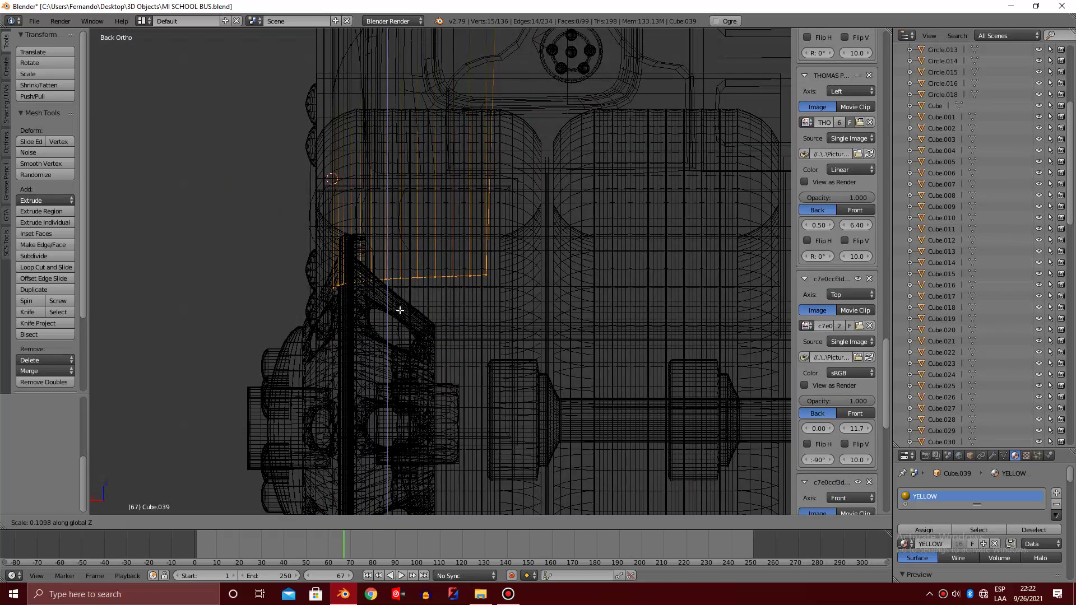
pyautogui.click(567, 288)
pyautogui.scroll(5, 563, 284)
pyautogui.press('s')
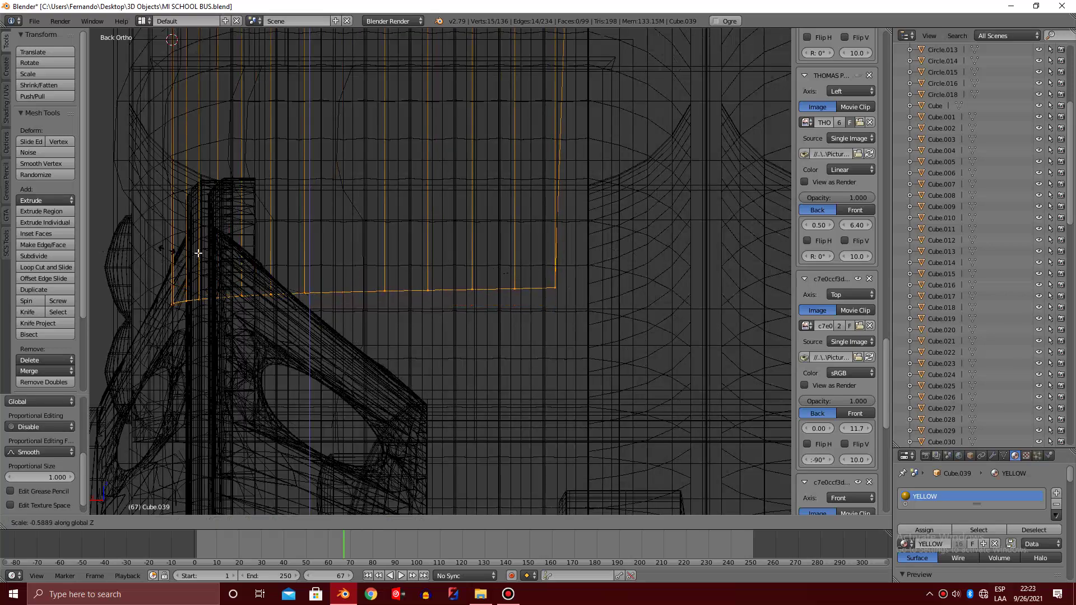
pyautogui.click(243, 254)
# In right side view, move the strip's bottom down onto the top of the body
pyautogui.scroll(-5, 243, 253)
pyautogui.moveTo(241, 247); pyautogui.dragTo(242, 249, button='middle')
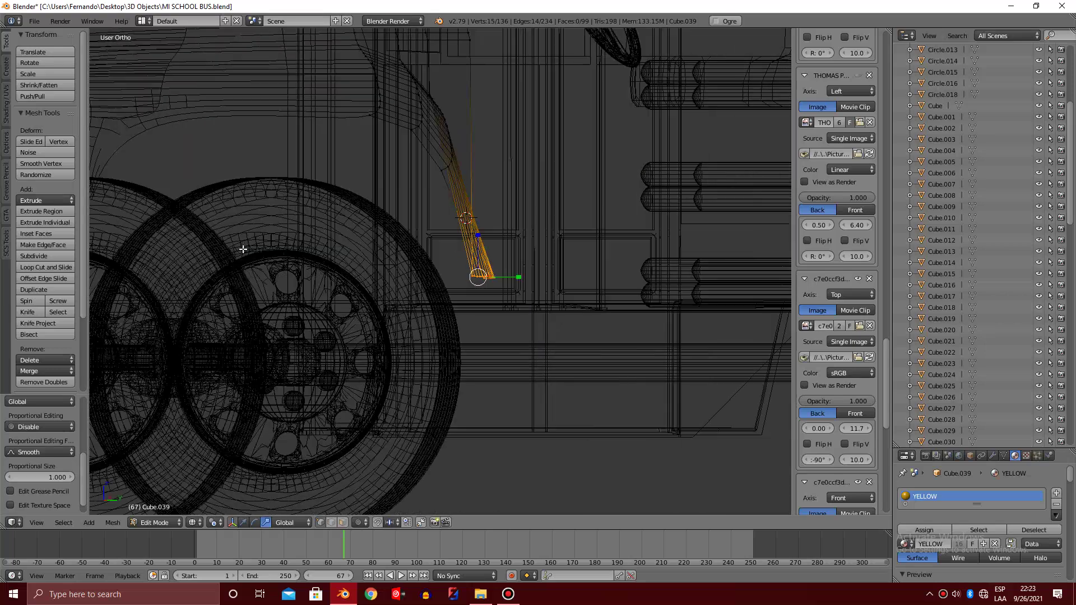
pyautogui.press('KP_3')
pyautogui.press('z')
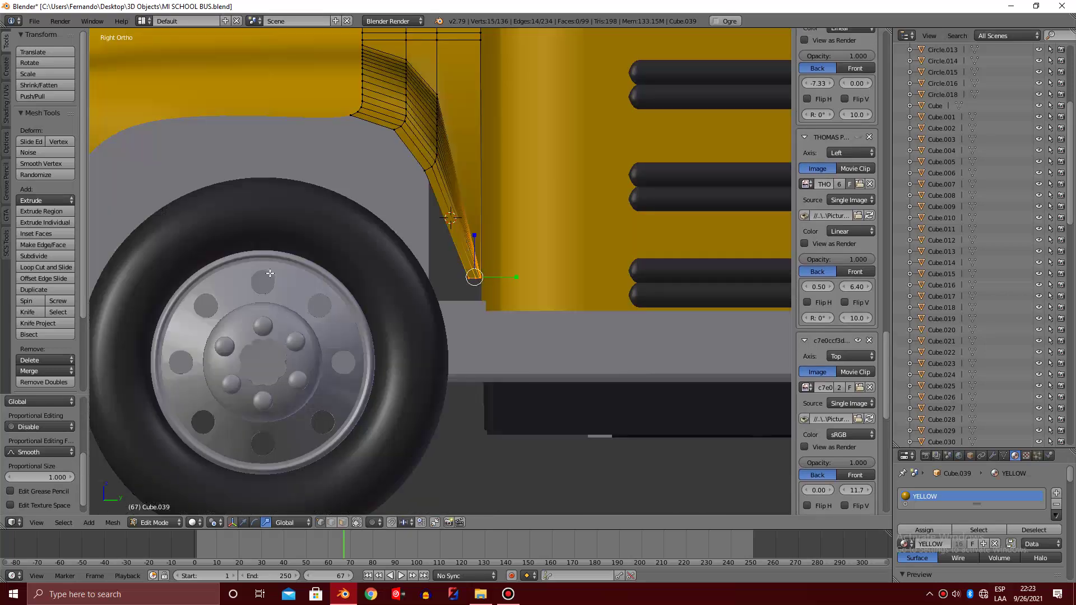
pyautogui.scroll(1, 269, 273)
pyautogui.scroll(3, 516, 252)
pyautogui.scroll(1, 629, 293)
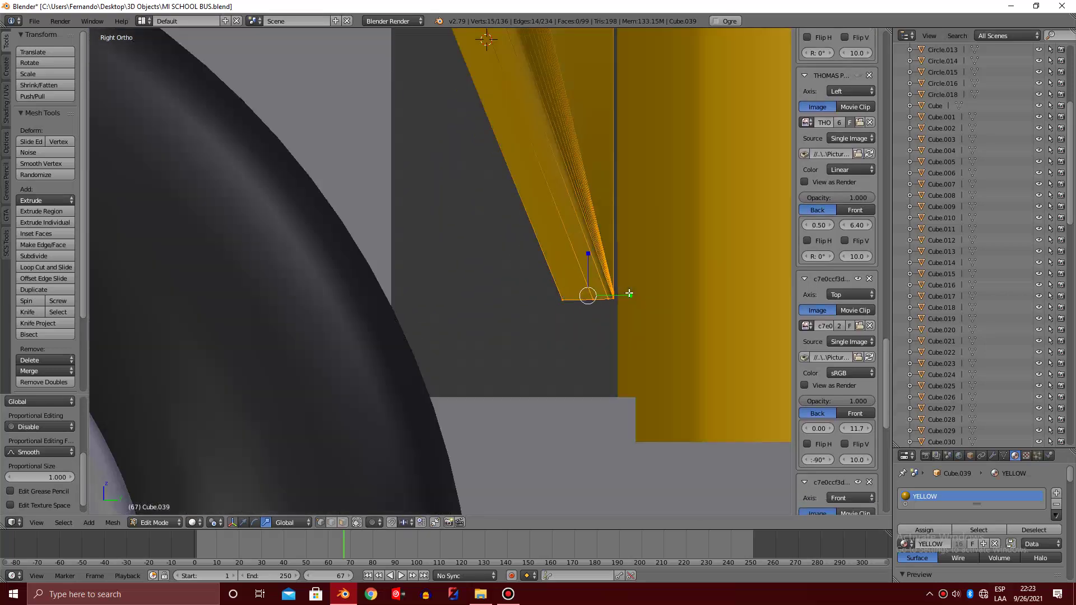
pyautogui.scroll(-4, 630, 293)
pyautogui.press('g')
pyautogui.click(632, 339)
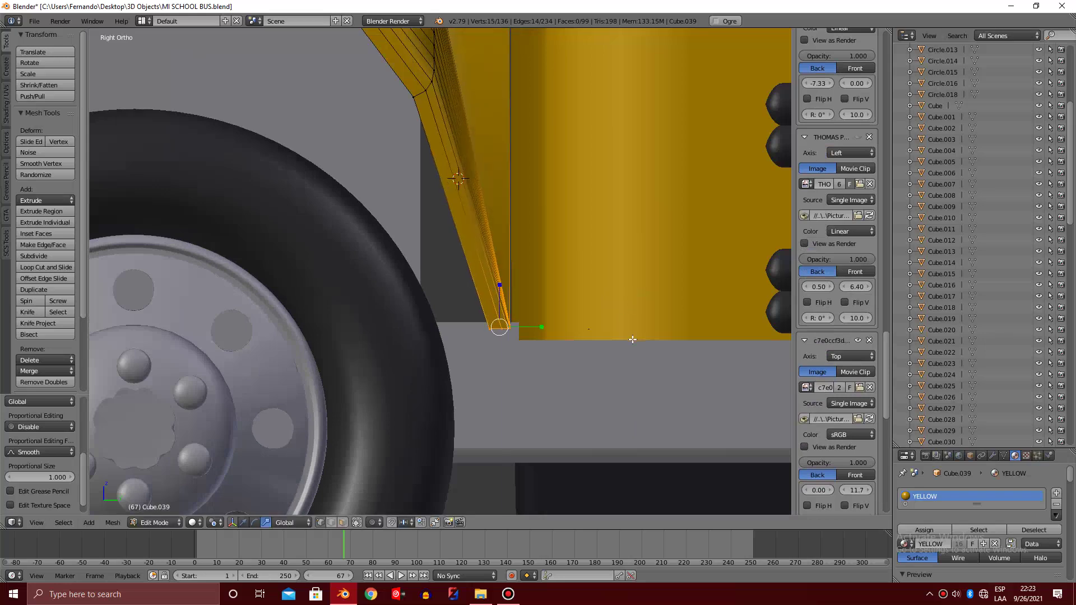
# Widen the strip's bottom end about 1.9× along Y, the bus's length
pyautogui.scroll(3, 562, 361)
pyautogui.scroll(2, 532, 375)
pyautogui.press('z')
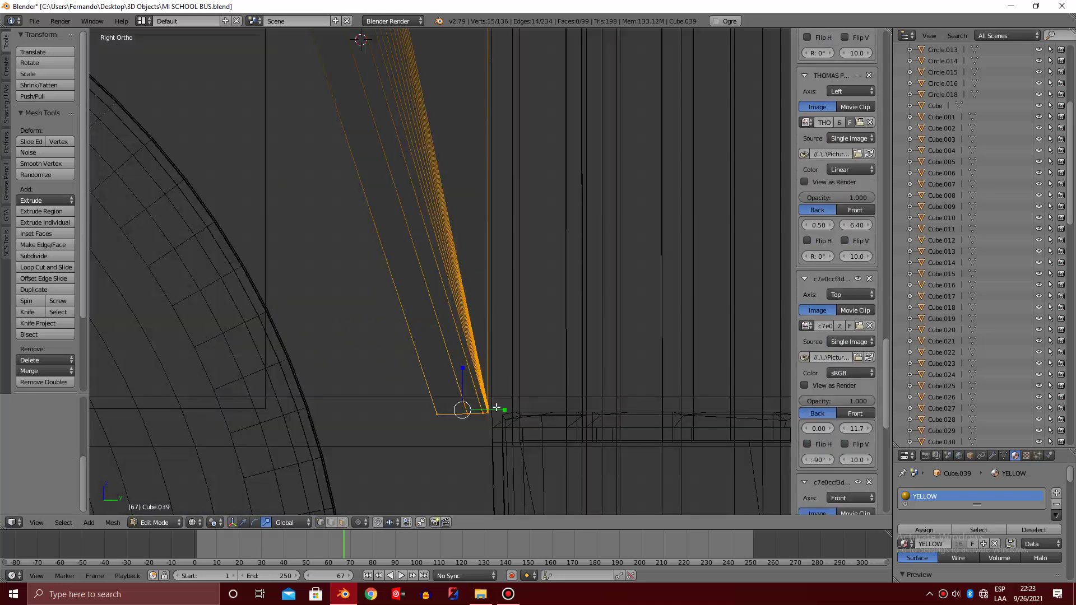
pyautogui.moveTo(496, 408); pyautogui.dragTo(503, 394, button='middle')
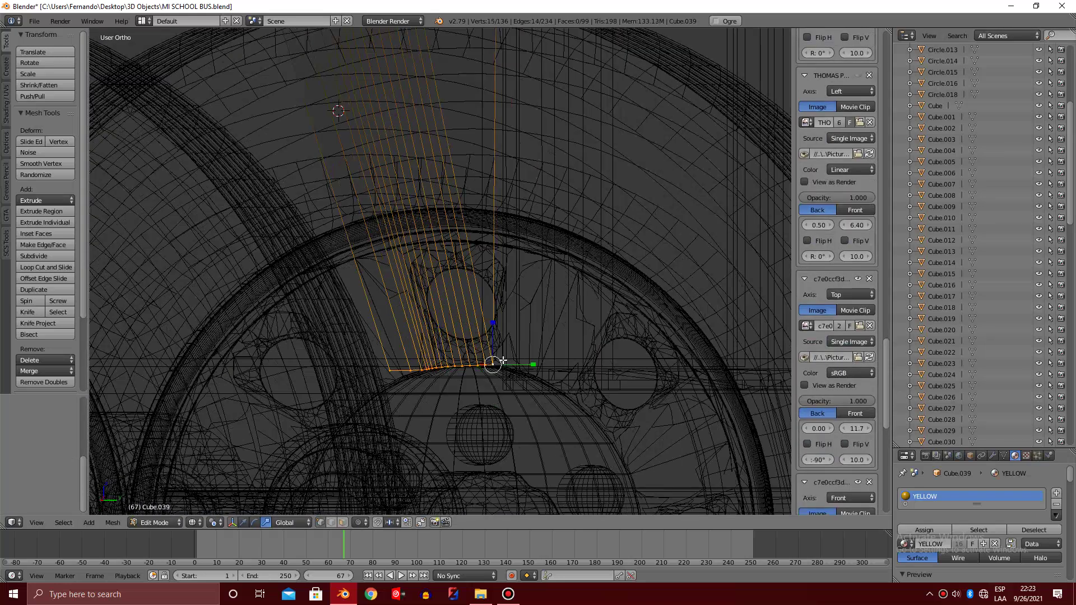
pyautogui.press('z')
pyautogui.scroll(-3, 508, 354)
pyautogui.scroll(4, 424, 297)
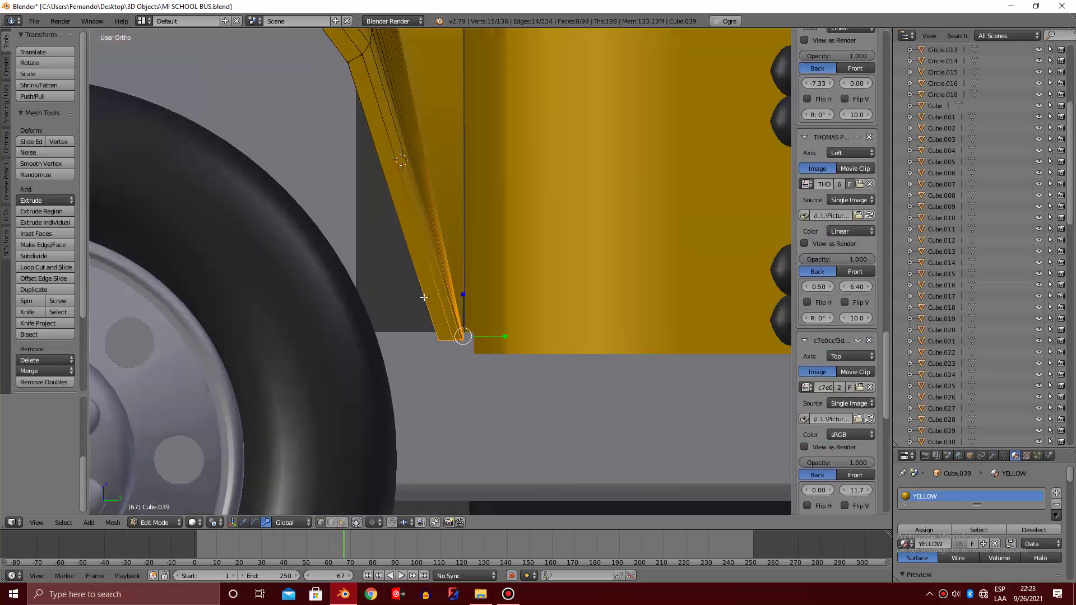
pyautogui.press('s')
pyautogui.press('y')
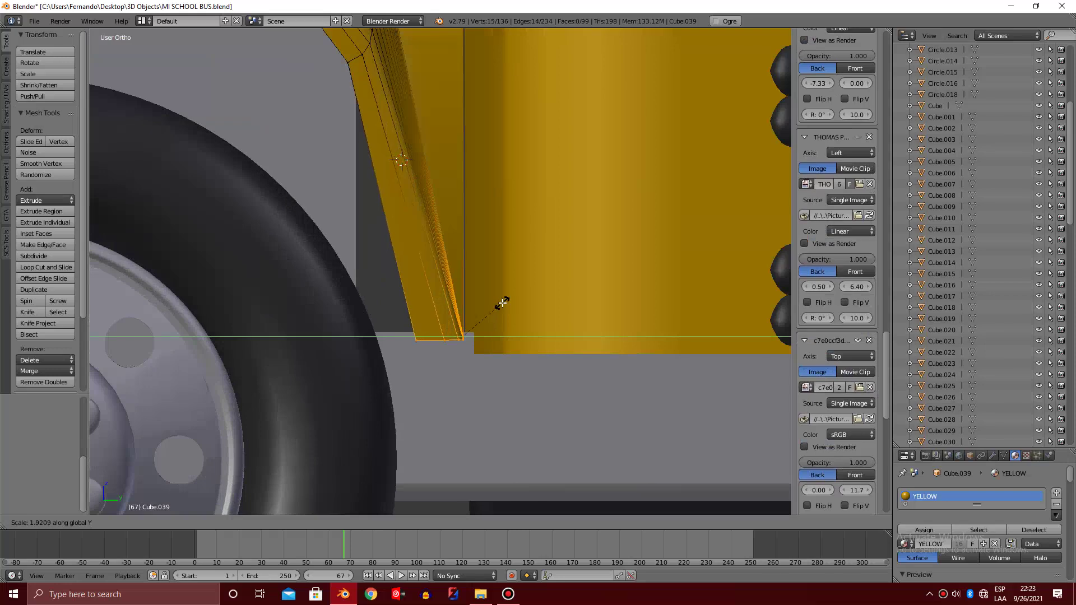
pyautogui.click(502, 303)
# Deselect all vertices and zoom to review the widened strip
pyautogui.scroll(-4, 502, 305)
pyautogui.scroll(1, 502, 306)
pyautogui.scroll(4, 448, 258)
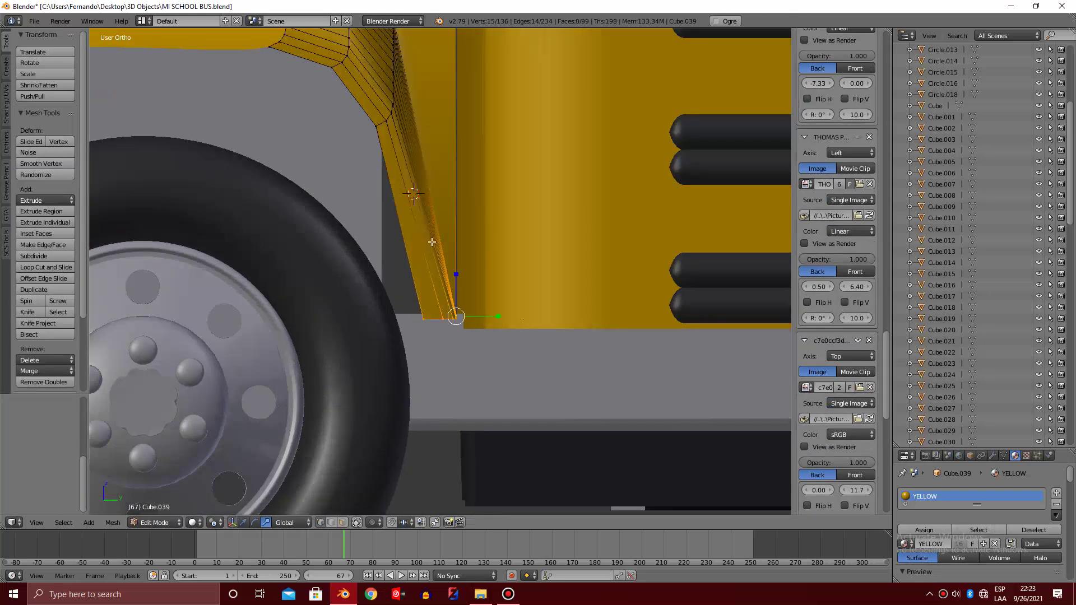
pyautogui.press('a')
pyautogui.scroll(-2, 432, 247)
pyautogui.scroll(2, 432, 258)
# Cut a new edge loop across the trim strip where it bends toward the wheel arch
pyautogui.hotkey('ctrl', 'r')
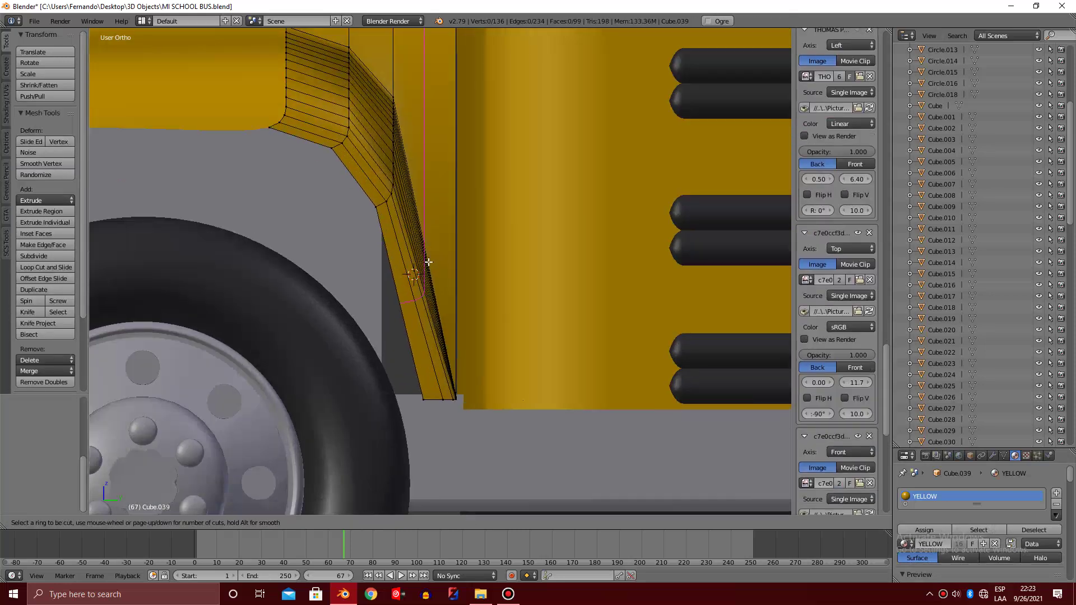
pyautogui.click(428, 262)
pyautogui.click(441, 262)
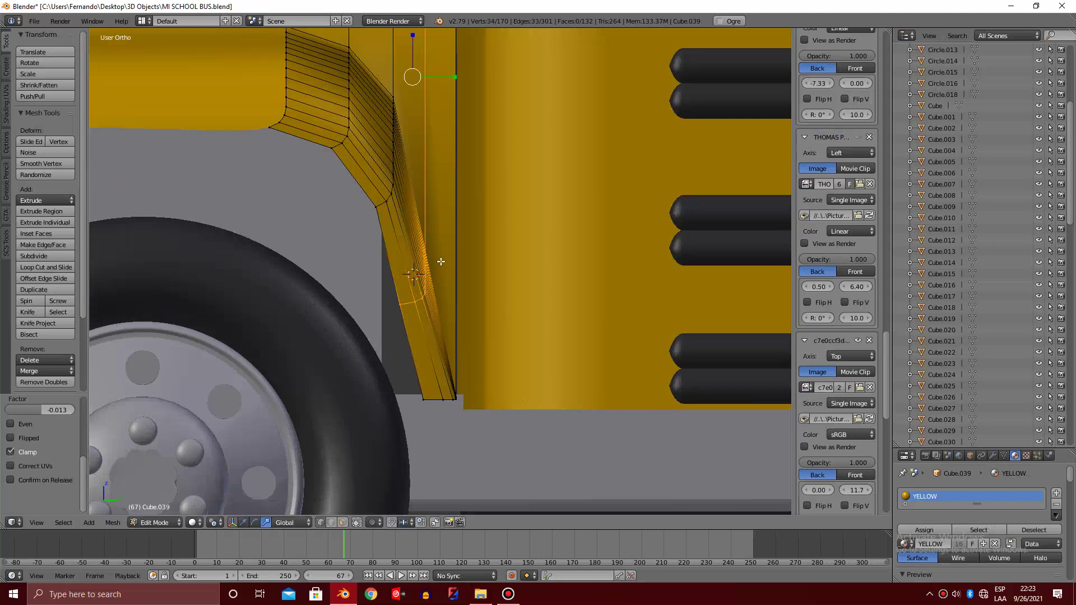
pyautogui.scroll(2, 441, 262)
pyautogui.scroll(3, 405, 237)
# Box-select the vertices along the new loop in see-through wireframe view
pyautogui.rightClick(405, 237)
pyautogui.scroll(-3, 406, 238)
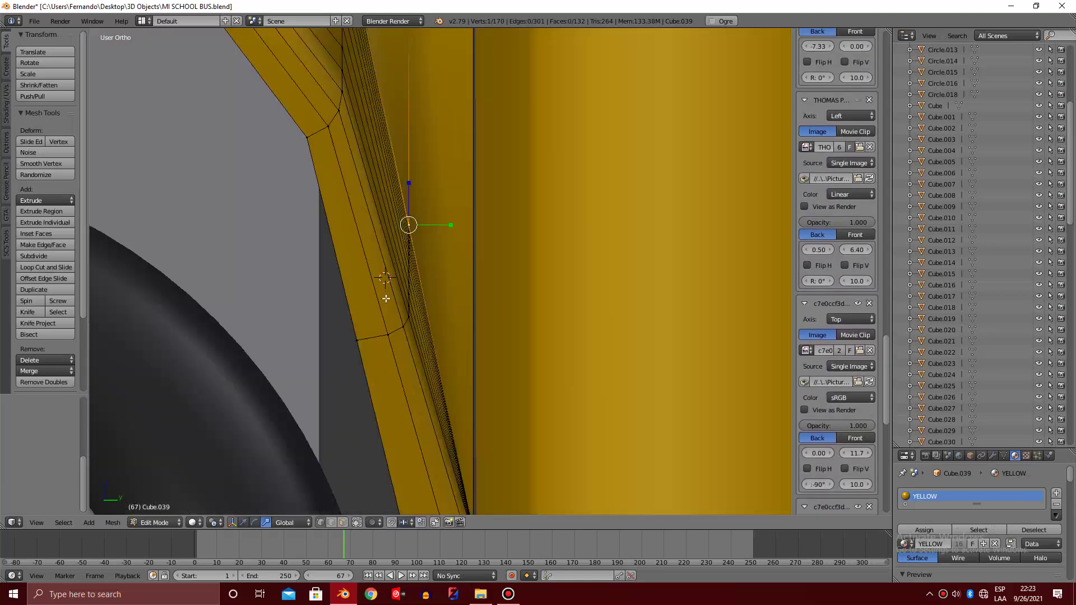
pyautogui.press('z')
pyautogui.press('b')
pyautogui.moveTo(343, 372); pyautogui.dragTo(432, 161)
pyautogui.click(424, 140)
pyautogui.press('z')
pyautogui.rightClick(336, 335)
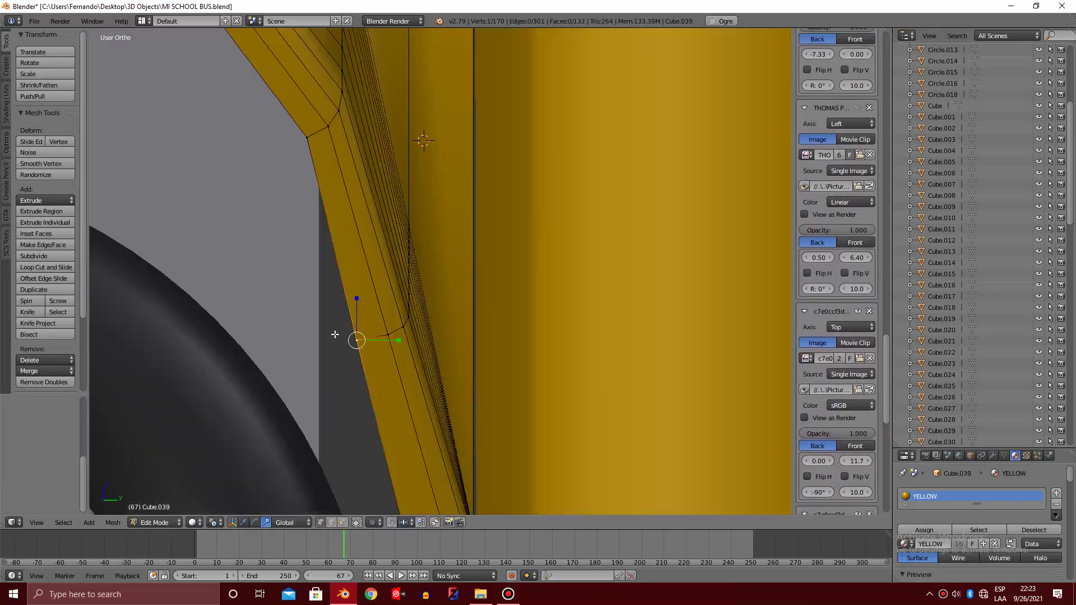
pyautogui.press('z')
pyautogui.hotkey('ctrl', 'z')
pyautogui.press('z')
pyautogui.click(422, 177)
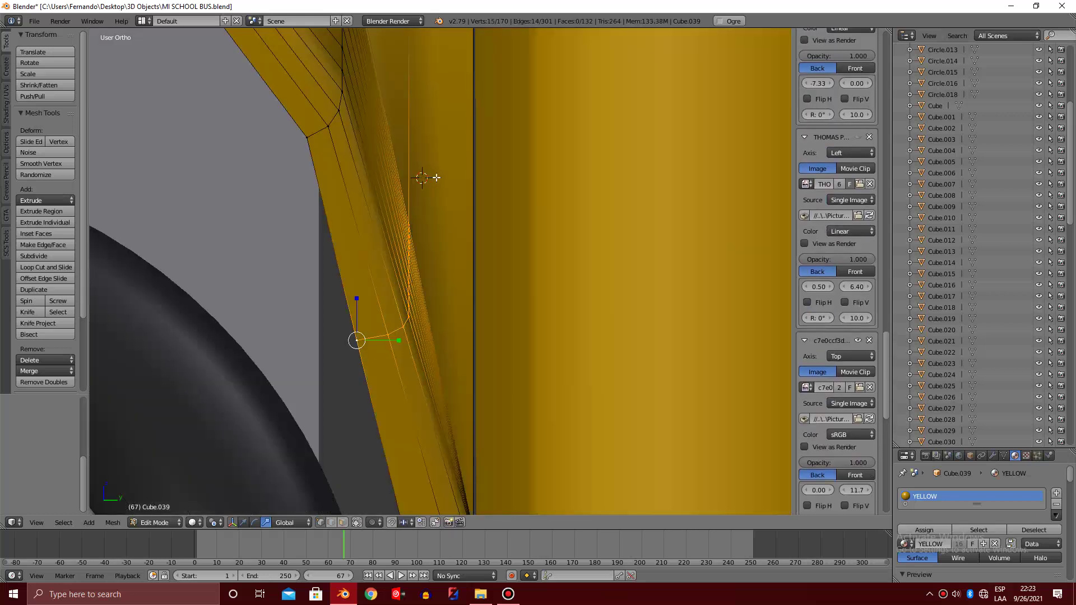
# Widen the selected loop by scaling it along the Y axis
pyautogui.press('s')
pyautogui.press('y')
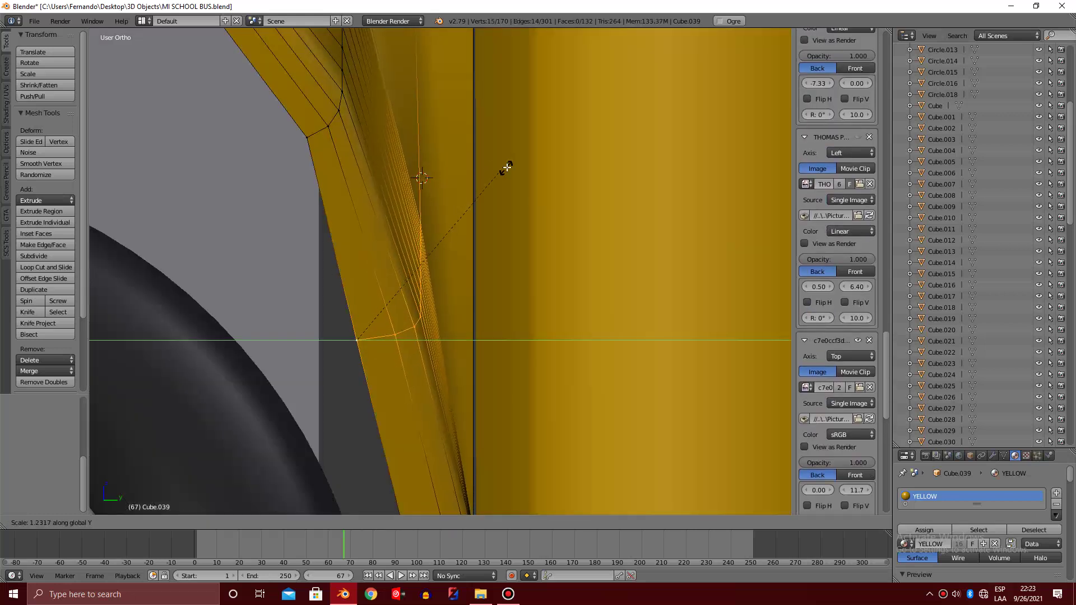
pyautogui.click(507, 167)
pyautogui.scroll(-5, 543, 151)
pyautogui.press('Tab')
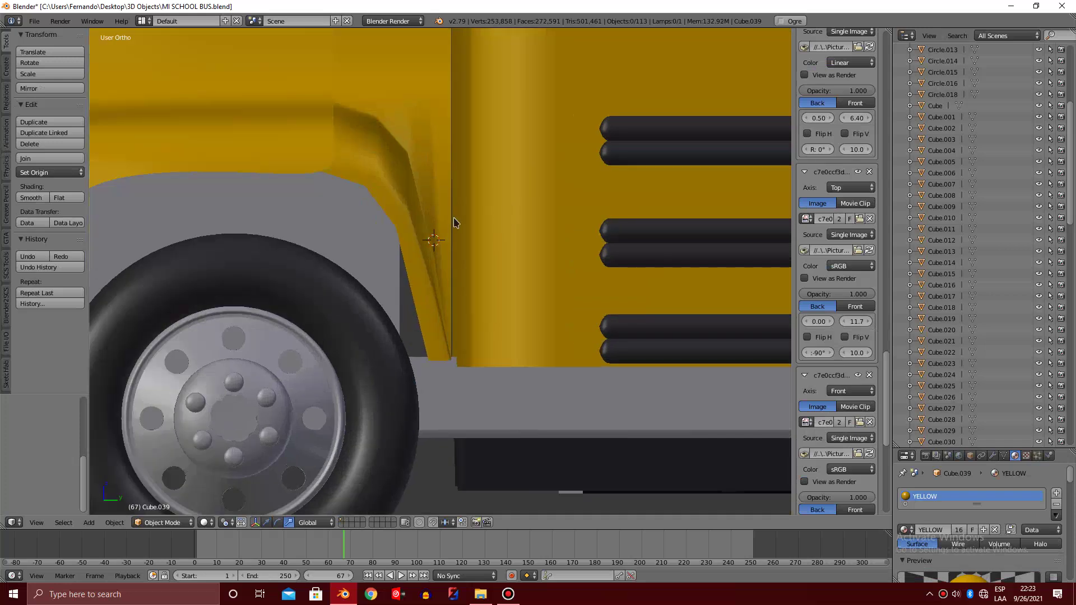
pyautogui.press('Tab')
# Preview the fender in Object Mode and orbit to view it from below
pyautogui.keyDown('shift'); pyautogui.scroll(1, 434, 200); pyautogui.keyUp('shift')
pyautogui.scroll(-1, 434, 200)
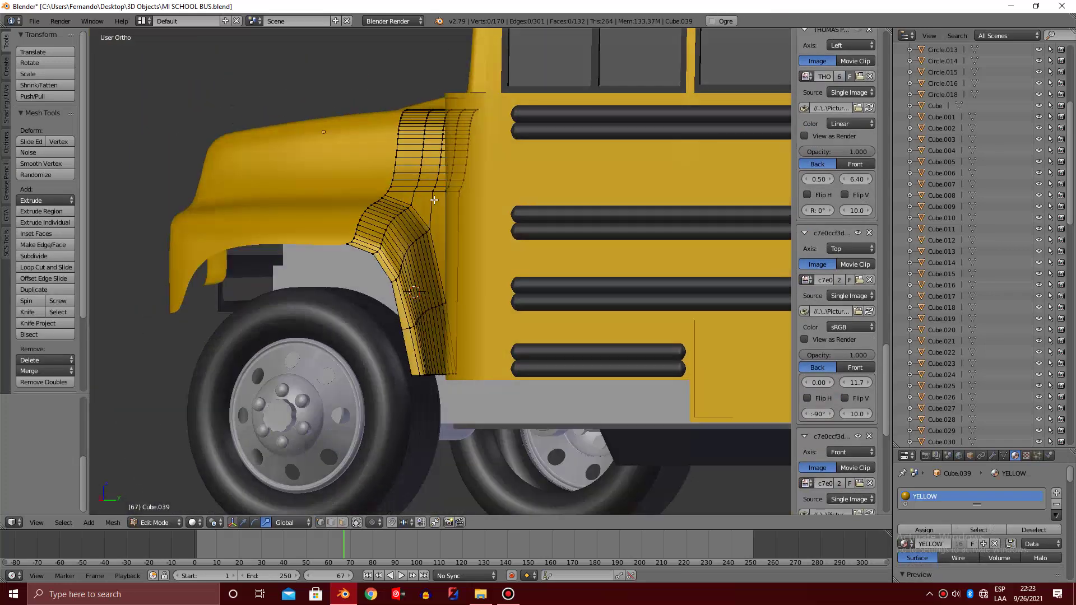
pyautogui.scroll(1, 434, 200)
pyautogui.scroll(1, 434, 200)
pyautogui.scroll(1, 434, 200)
pyautogui.scroll(1, 433, 201)
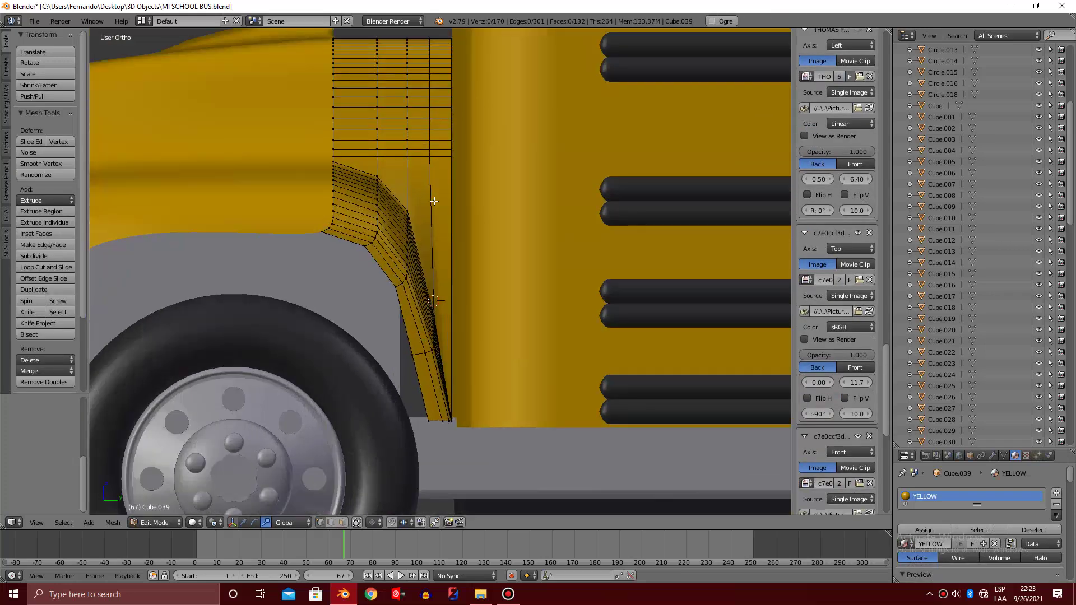
pyautogui.press('Tab')
pyautogui.keyDown('ctrl'); pyautogui.keyDown('alt'); pyautogui.scroll(-1, 430, 294); pyautogui.keyUp('alt'); pyautogui.keyUp('ctrl')
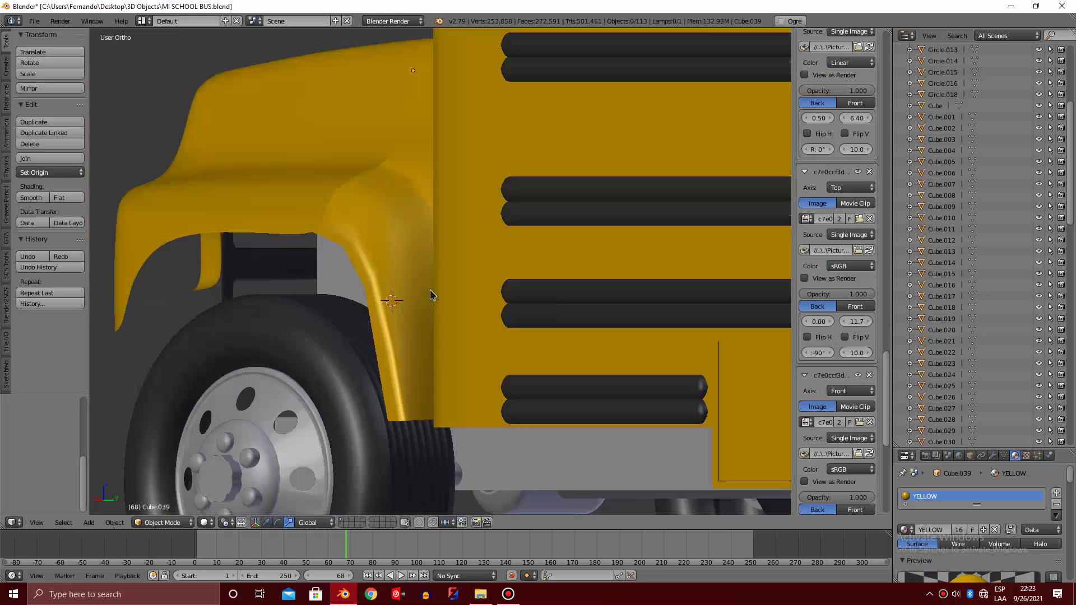
pyautogui.moveTo(430, 294)
pyautogui.mouseDown(button='middle')
pyautogui.moveTo(413, 307)
pyautogui.moveTo(422, 329)
pyautogui.moveTo(396, 301)
pyautogui.mouseUp(button='middle')
# Add a second edge loop across the trim strip and check the shape
pyautogui.press('Tab')
pyautogui.scroll(2, 370, 259)
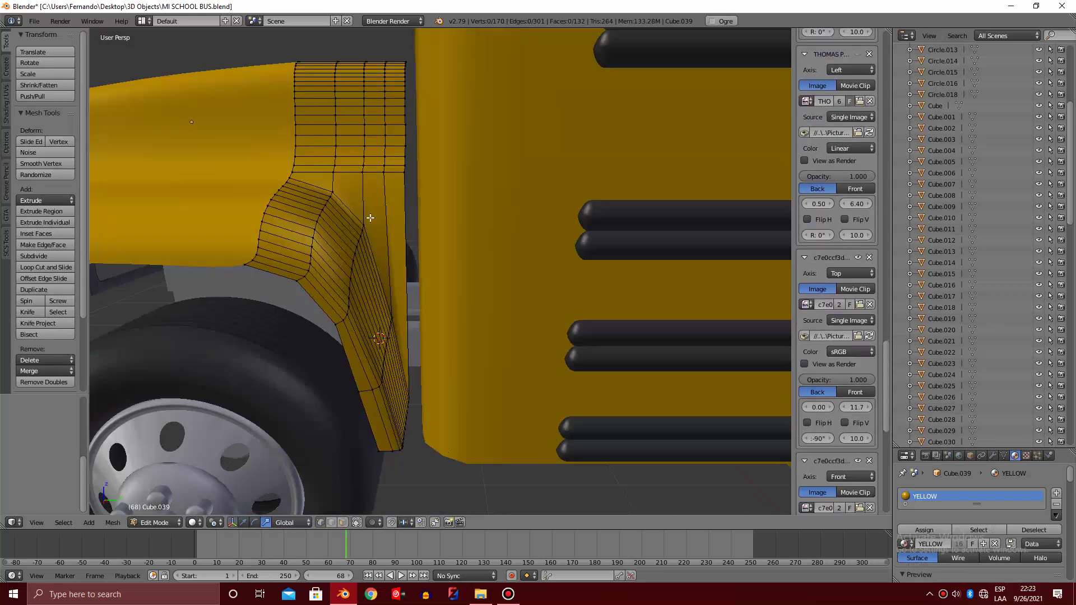
pyautogui.scroll(2, 370, 217)
pyautogui.press('KP_4')
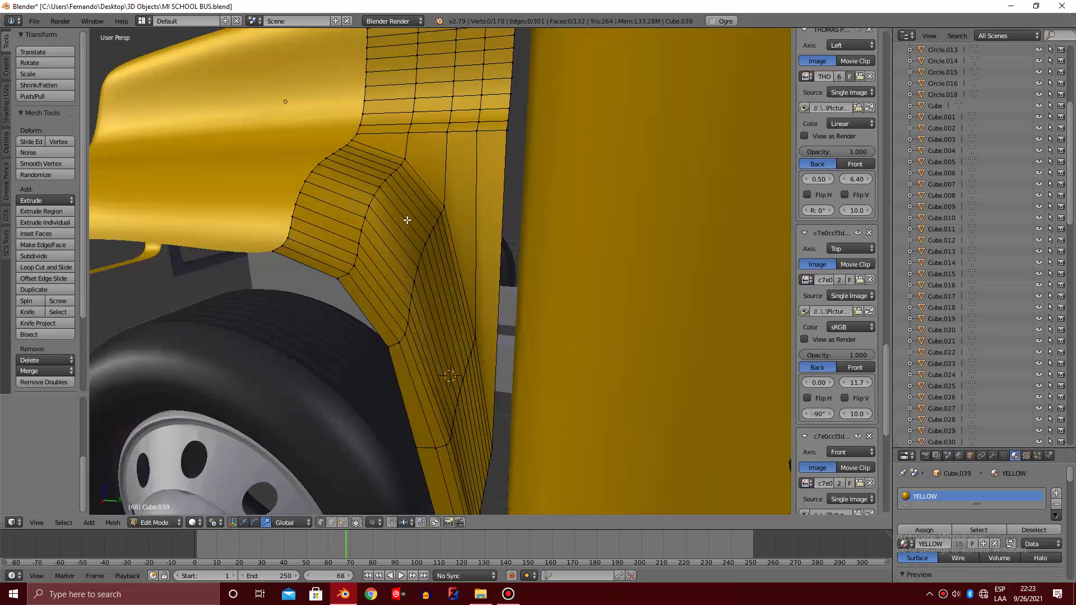
pyautogui.click(449, 172)
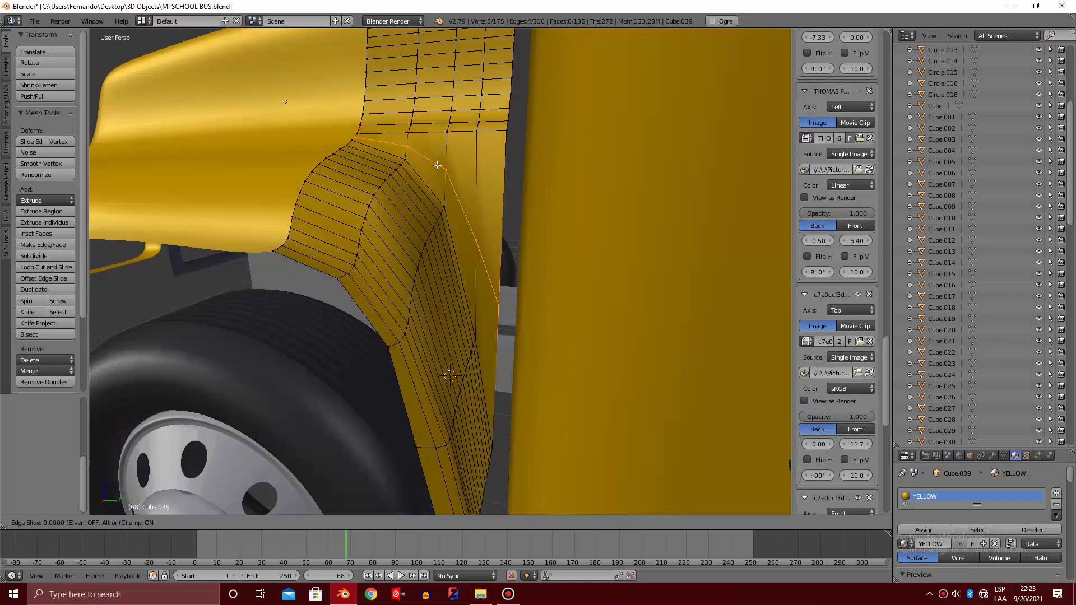
pyautogui.click(438, 194)
pyautogui.press('Tab')
pyautogui.scroll(-3, 438, 191)
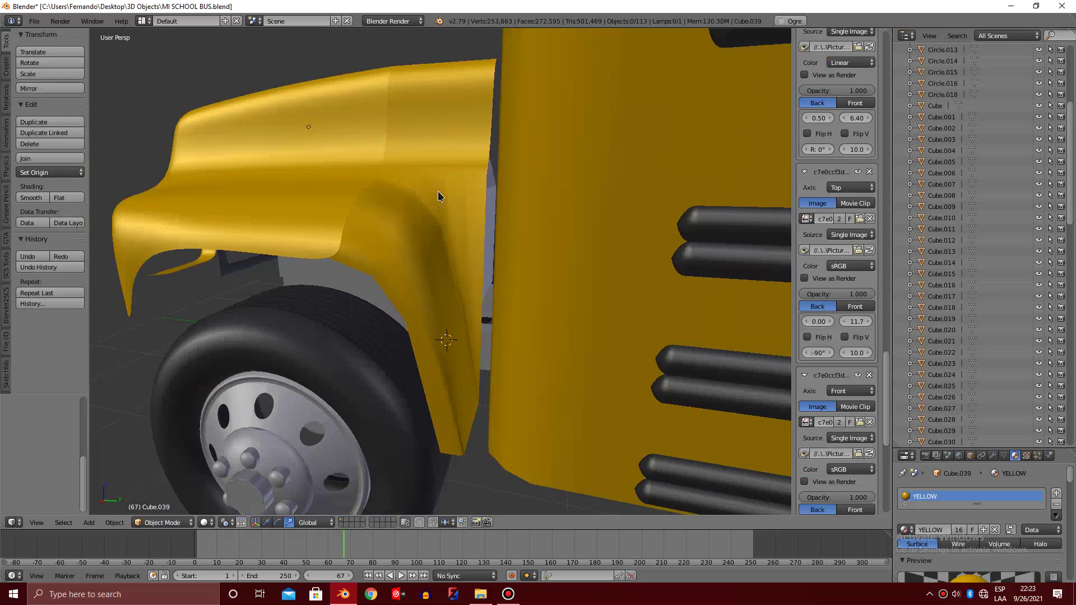
pyautogui.scroll(2, 439, 190)
pyautogui.press('Tab')
# Add a third edge loop across the strip and inspect the bus side
pyautogui.scroll(4, 428, 193)
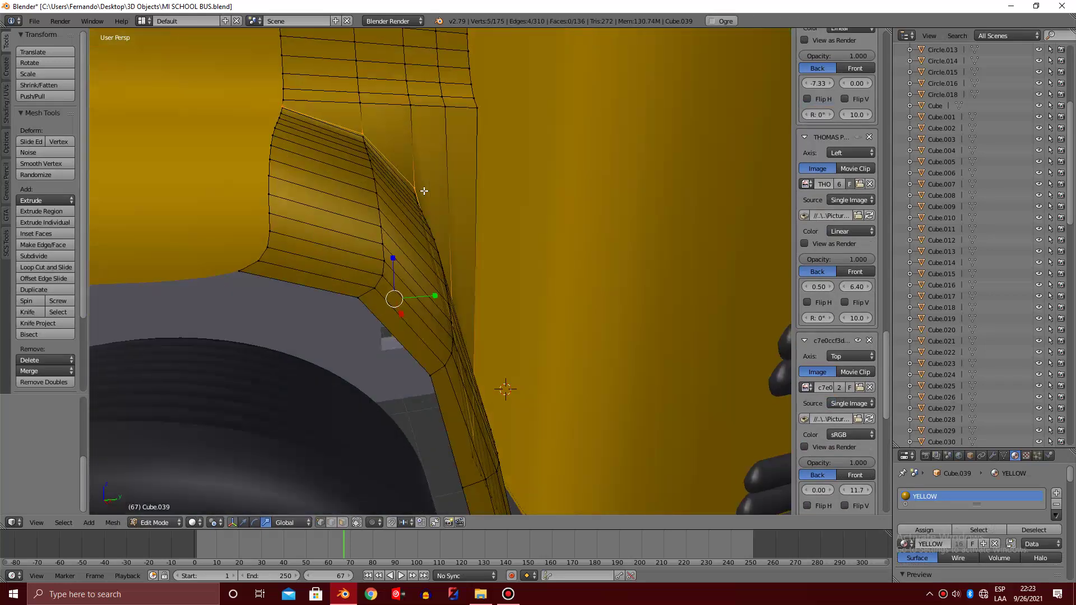
pyautogui.click(435, 163)
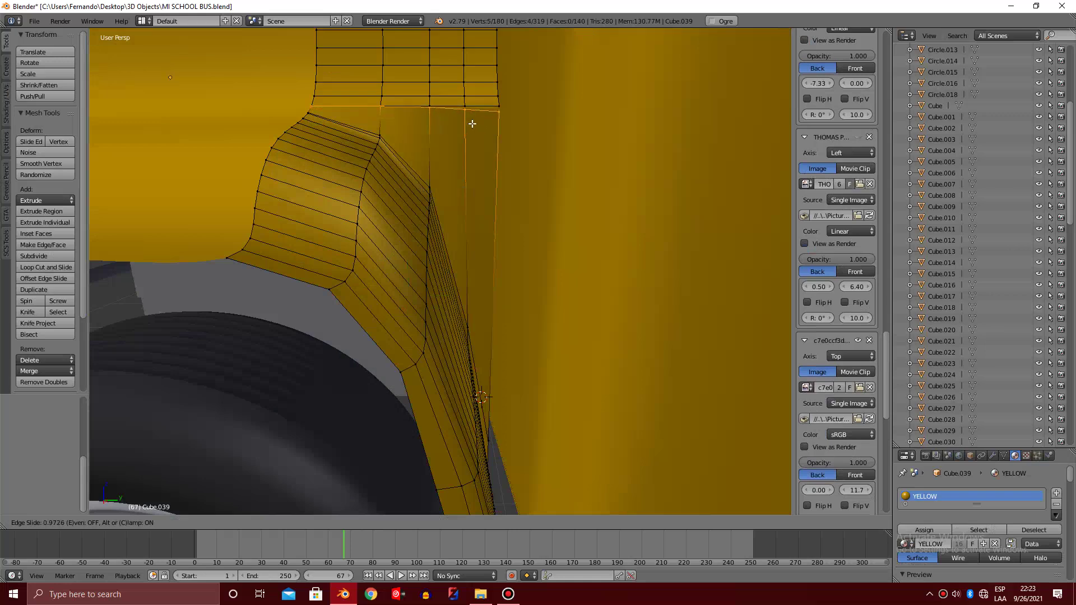
pyautogui.click(469, 132)
pyautogui.press('Tab')
pyautogui.scroll(-4, 469, 134)
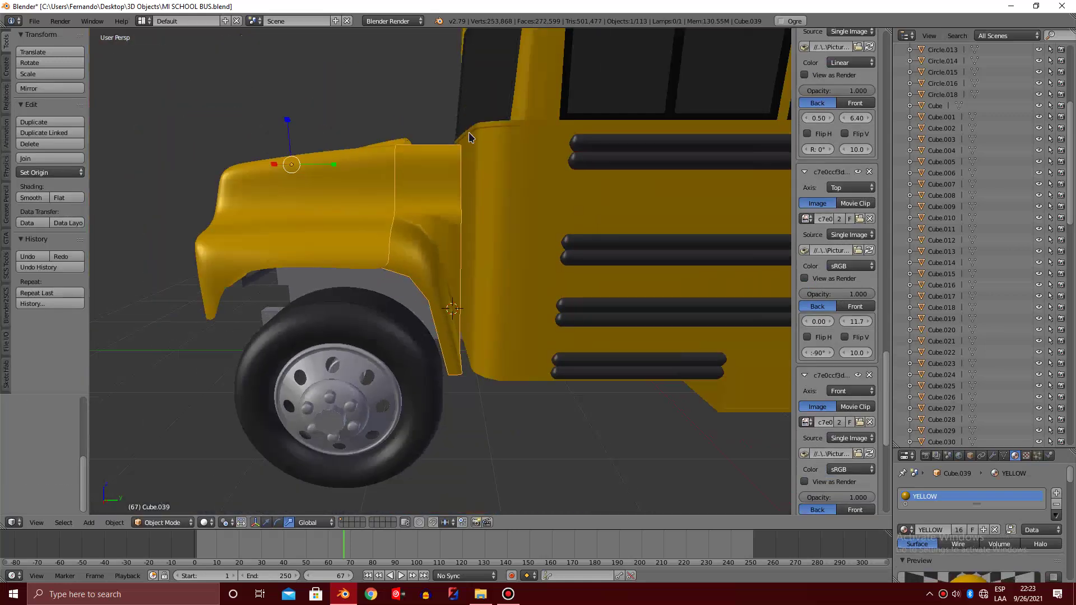
pyautogui.moveTo(469, 133); pyautogui.dragTo(446, 159, button='middle')
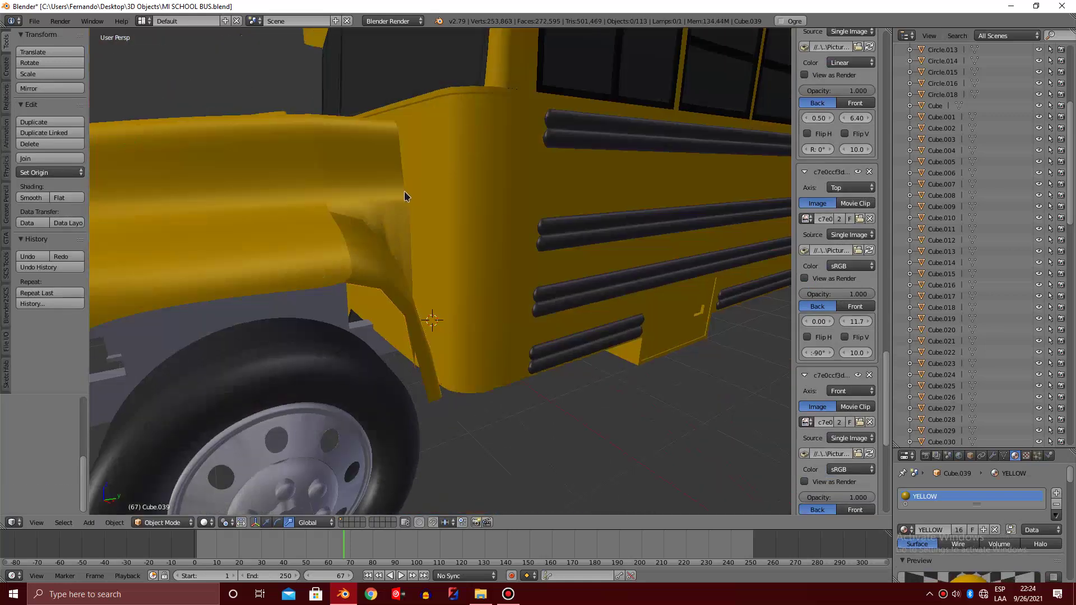
pyautogui.scroll(-3, 404, 191)
pyautogui.scroll(1, 404, 230)
pyautogui.press('Tab')
# Zoom in on the fender from a lower, closer angle and leave Edit Mode
pyautogui.scroll(3, 405, 229)
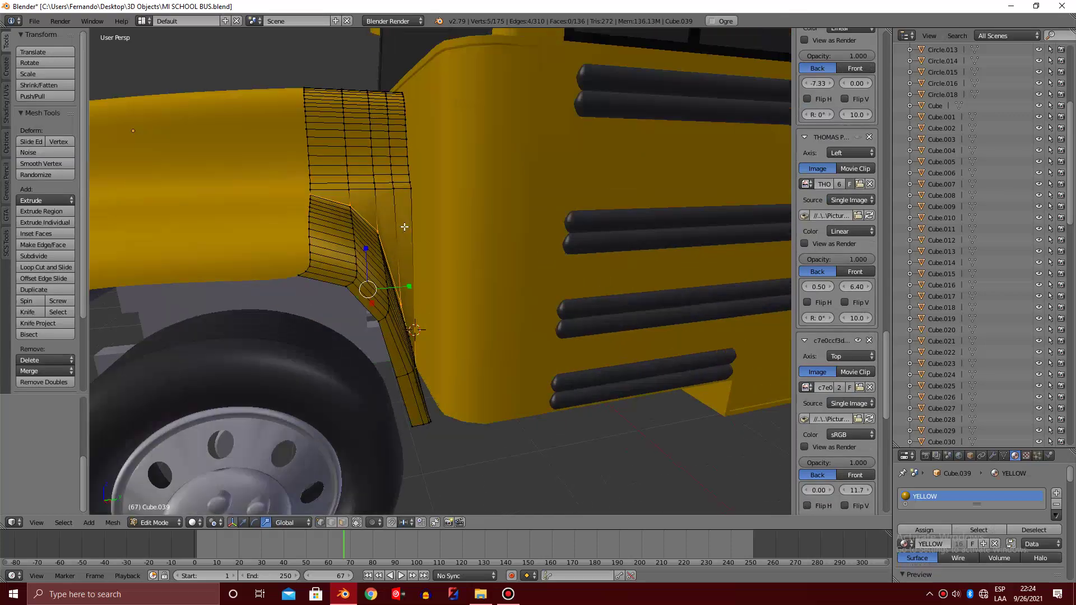
pyautogui.scroll(1, 405, 228)
pyautogui.scroll(2, 405, 227)
pyautogui.scroll(-3, 405, 227)
pyautogui.scroll(3, 404, 227)
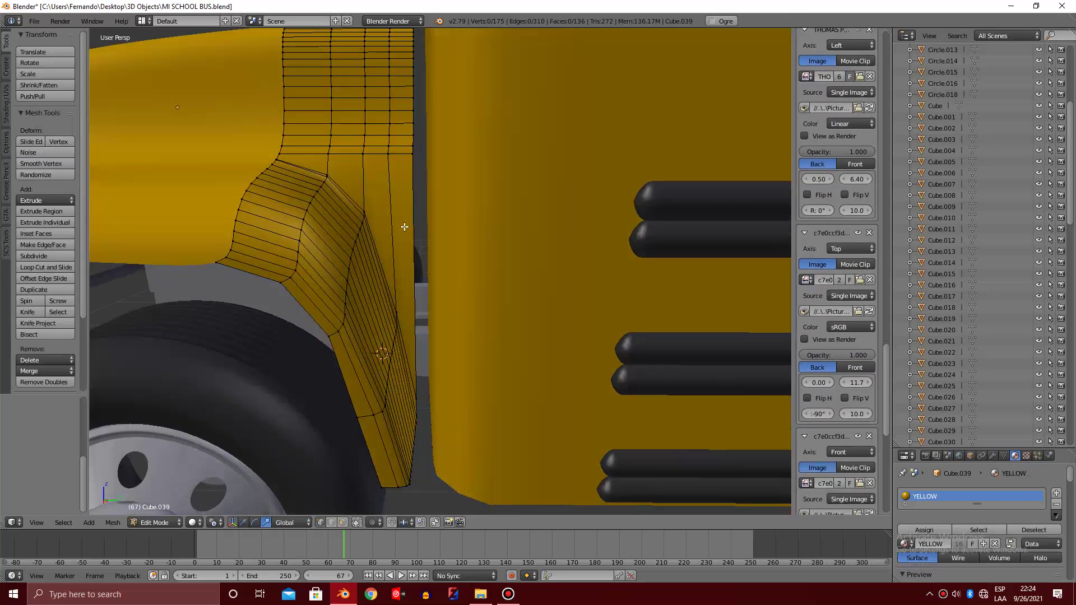
pyautogui.scroll(-3, 404, 227)
pyautogui.moveTo(404, 227); pyautogui.dragTo(406, 227, button='middle')
pyautogui.scroll(-3, 405, 227)
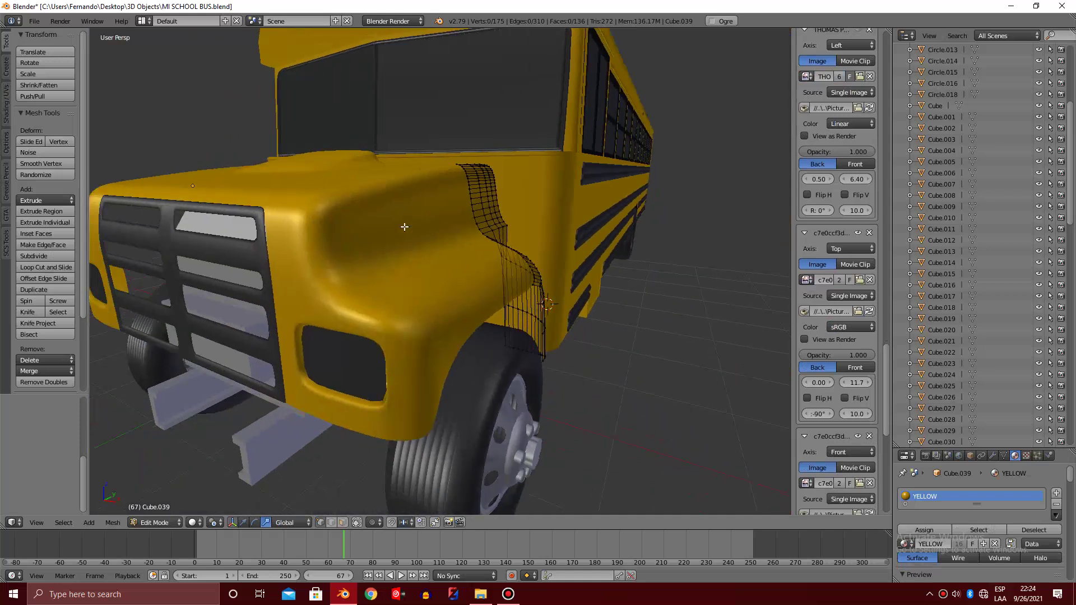
pyautogui.scroll(2, 406, 227)
pyautogui.scroll(1, 407, 227)
pyautogui.scroll(-3, 407, 226)
pyautogui.scroll(2, 407, 227)
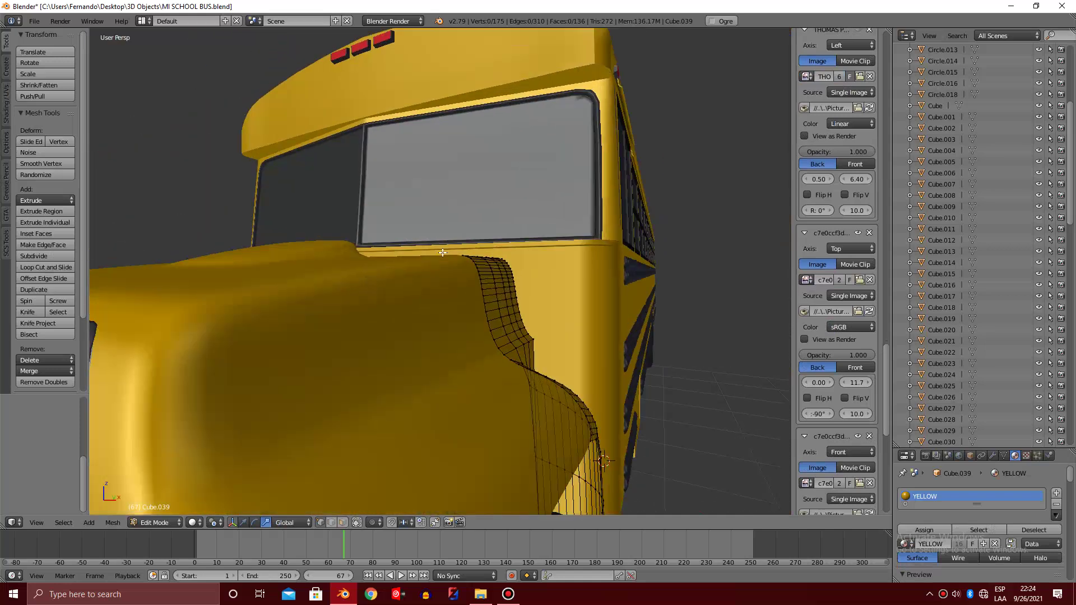
pyautogui.press('Tab')
pyautogui.scroll(-2, 407, 226)
# Add a Subdivision Surface modifier to smooth the trim strip
pyautogui.click(994, 455)
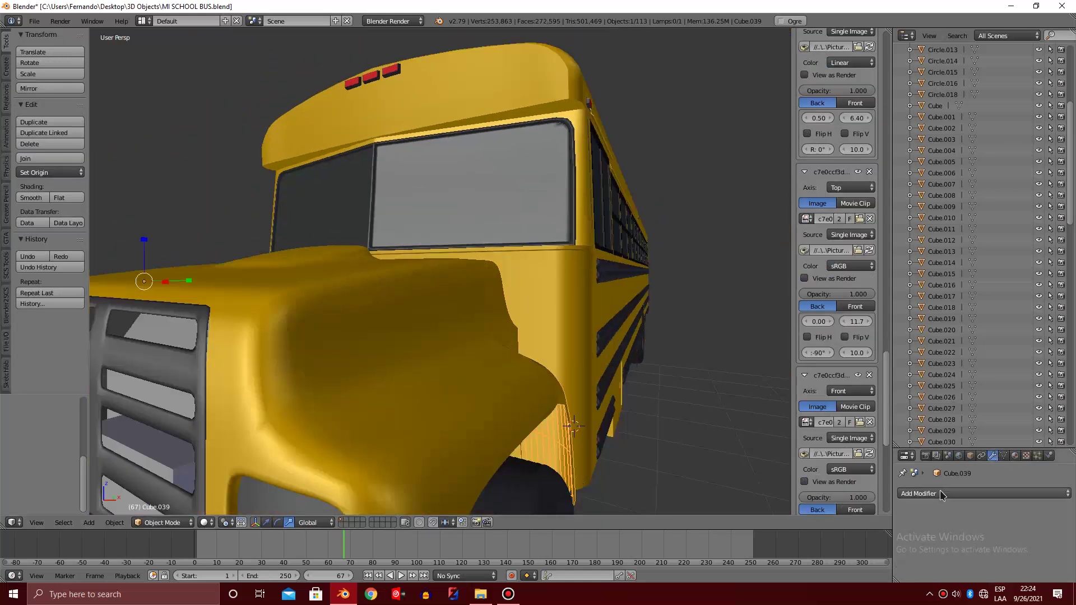
pyautogui.click(933, 494)
pyautogui.click(857, 456)
pyautogui.moveTo(673, 364); pyautogui.dragTo(608, 324, button='middle')
pyautogui.scroll(2, 591, 324)
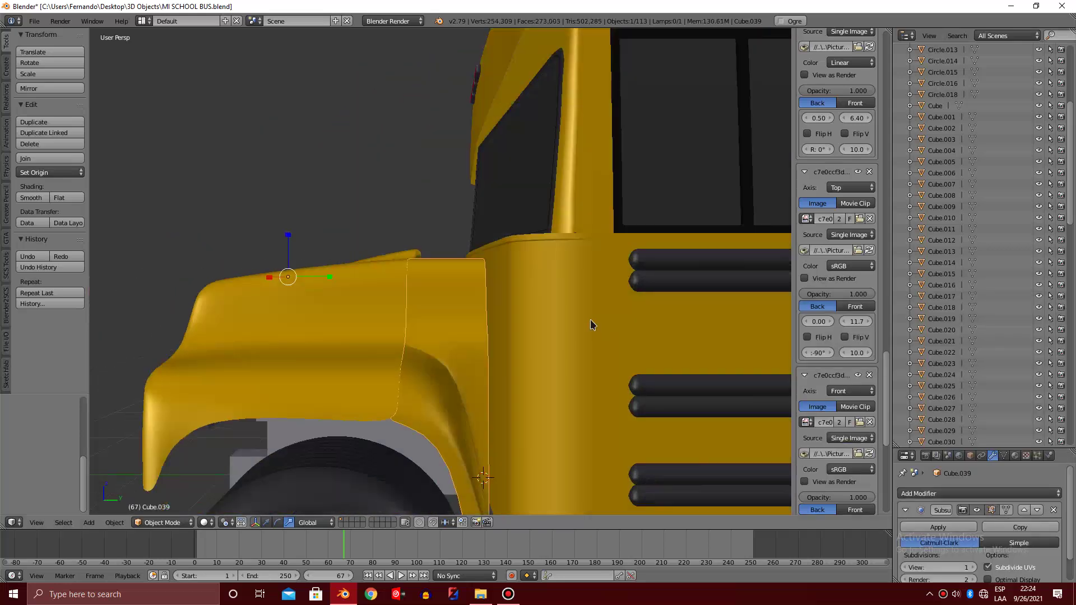
pyautogui.scroll(-2, 560, 325)
pyautogui.scroll(1, 558, 325)
pyautogui.scroll(-2, 558, 325)
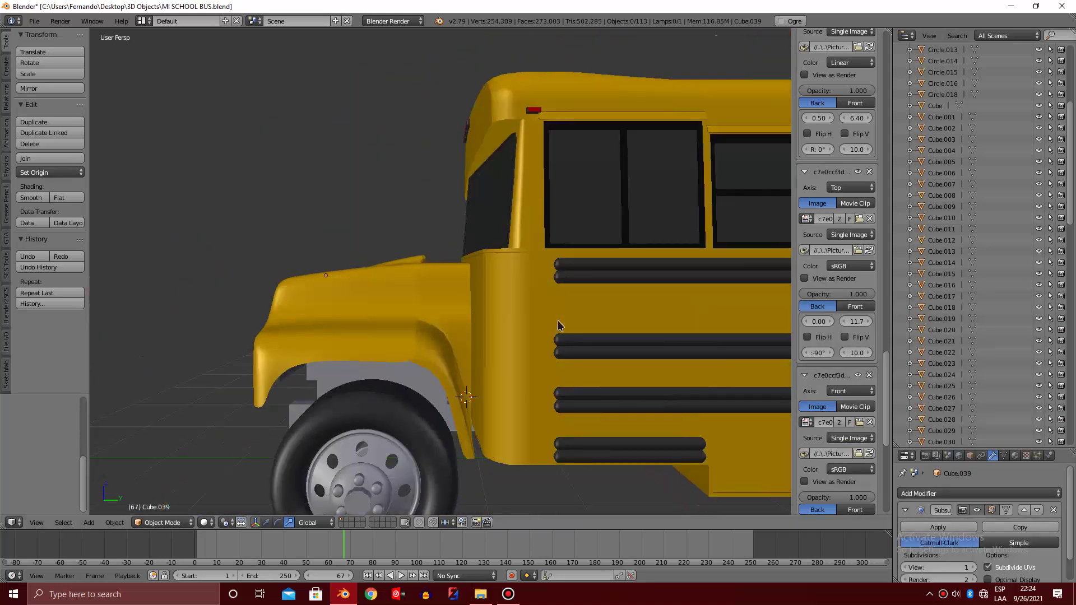
pyautogui.scroll(-1, 559, 327)
pyautogui.scroll(1, 559, 327)
pyautogui.keyDown('shift'); pyautogui.moveTo(541, 329); pyautogui.dragTo(500, 333, button='middle'); pyautogui.keyUp('shift')
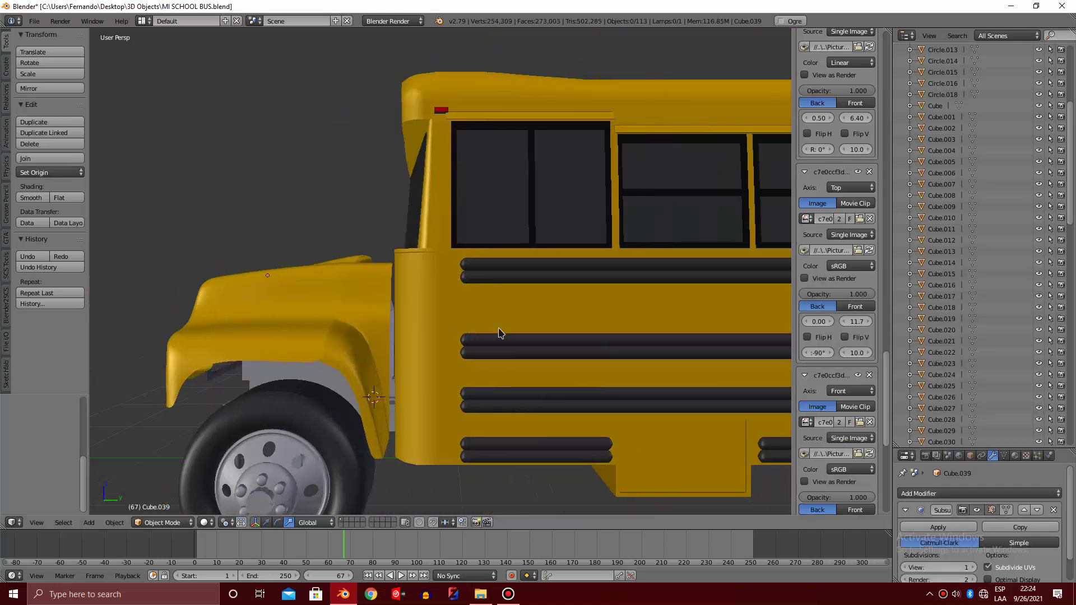
# Box-select the strip's upper faces from a side wireframe view
pyautogui.rightClick(371, 301)
pyautogui.press('Tab')
pyautogui.press('KP_3')
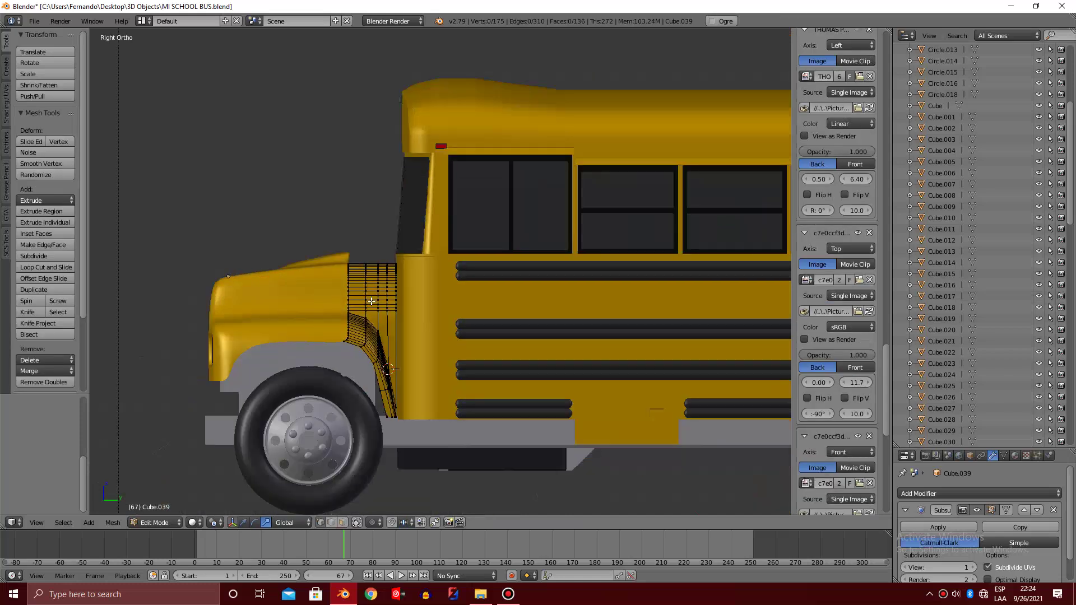
pyautogui.press('z')
pyautogui.scroll(2, 368, 300)
pyautogui.press('b')
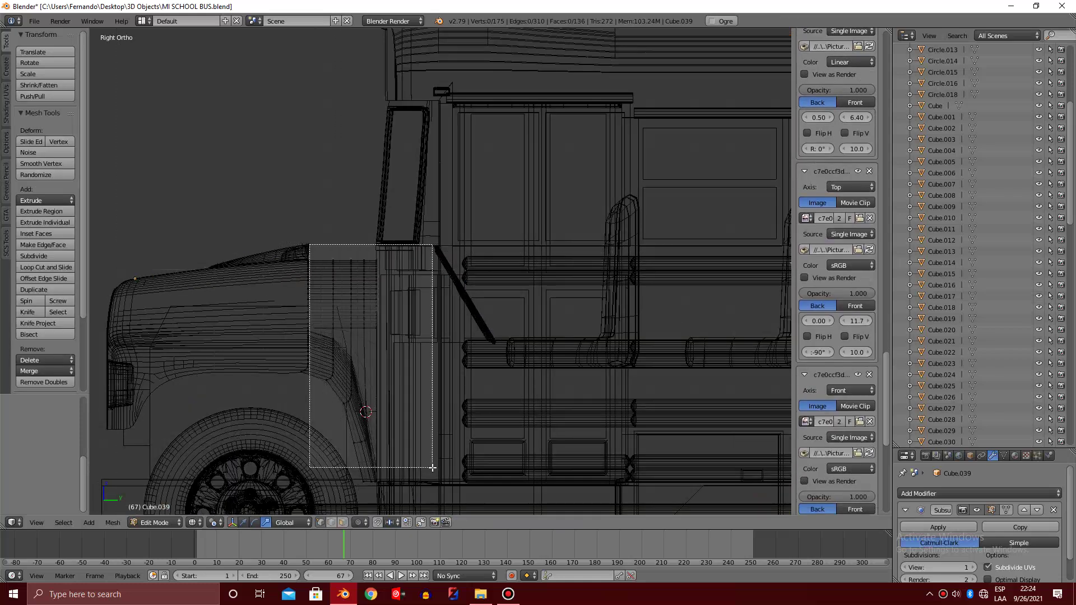
pyautogui.moveTo(310, 245); pyautogui.dragTo(437, 491)
pyautogui.click(446, 523)
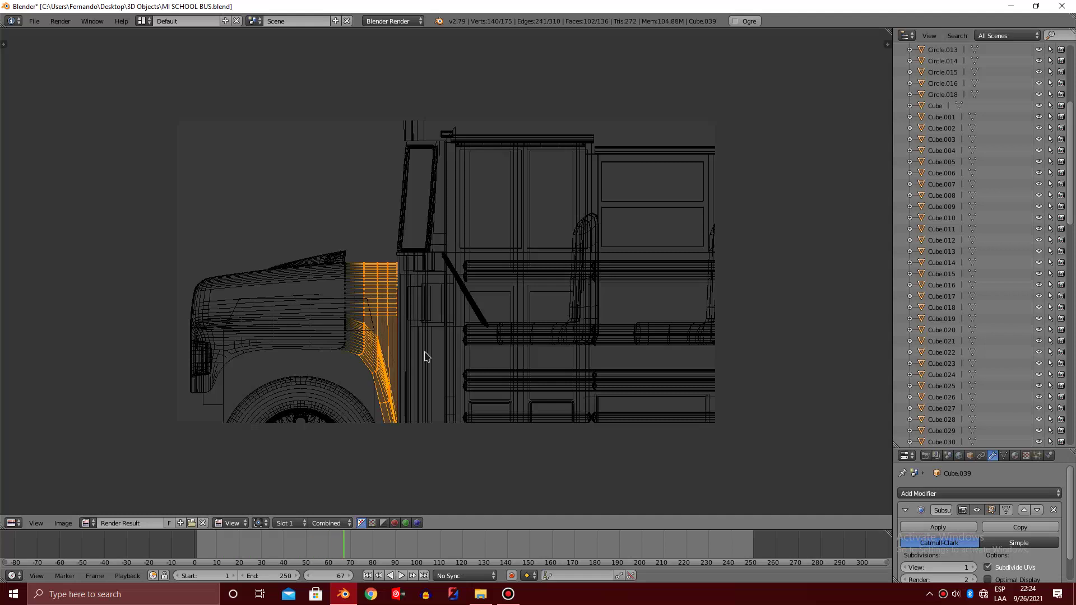
pyautogui.press('Escape')
pyautogui.scroll(2, 372, 320)
pyautogui.press('z')
pyautogui.scroll(3, 372, 319)
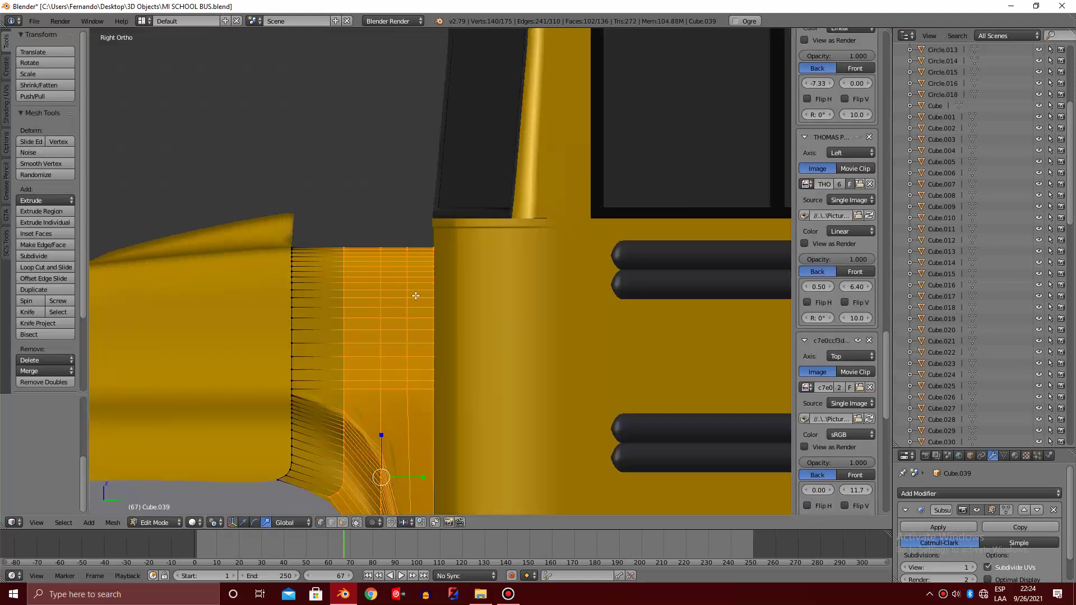
# Shift the selected upper faces slightly along the Y axis
pyautogui.press('g')
pyautogui.press('y')
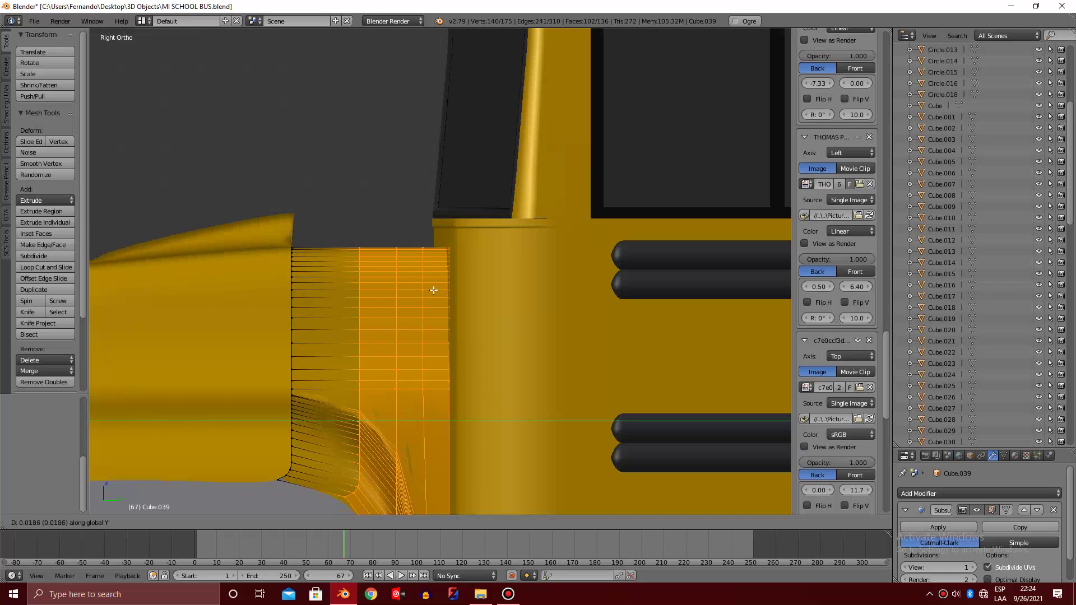
pyautogui.click(434, 289)
pyautogui.scroll(-5, 434, 290)
pyautogui.press('Tab')
pyautogui.moveTo(434, 290); pyautogui.dragTo(440, 288, button='middle')
pyautogui.scroll(3, 440, 288)
pyautogui.press('Tab')
pyautogui.scroll(1, 429, 283)
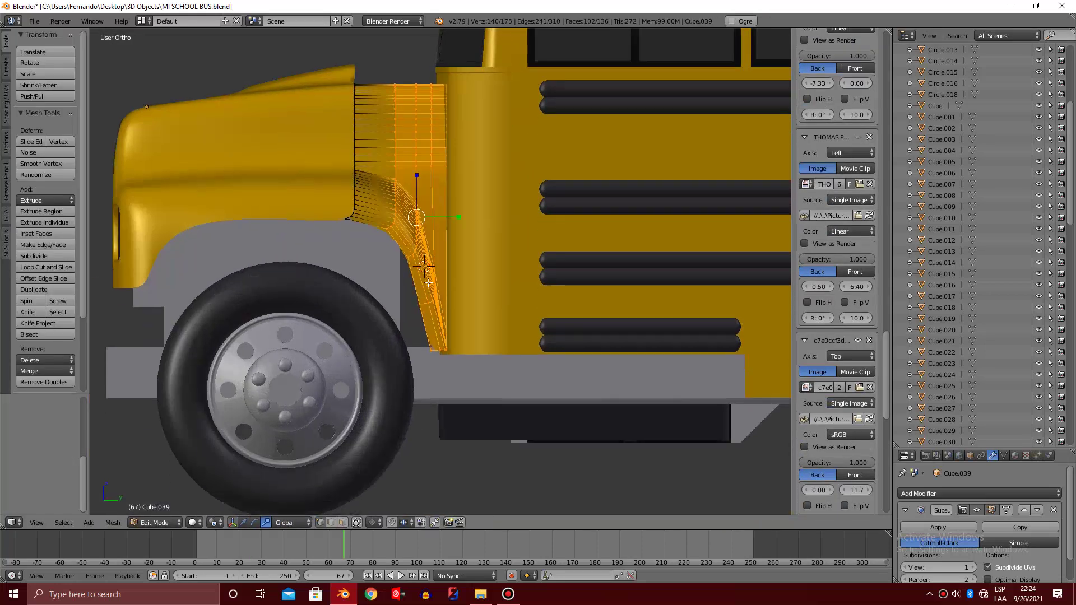
pyautogui.scroll(4, 429, 283)
# Cut an edge loop near the trim strip's lower end
pyautogui.hotkey('ctrl', 'r')
pyautogui.click(449, 247)
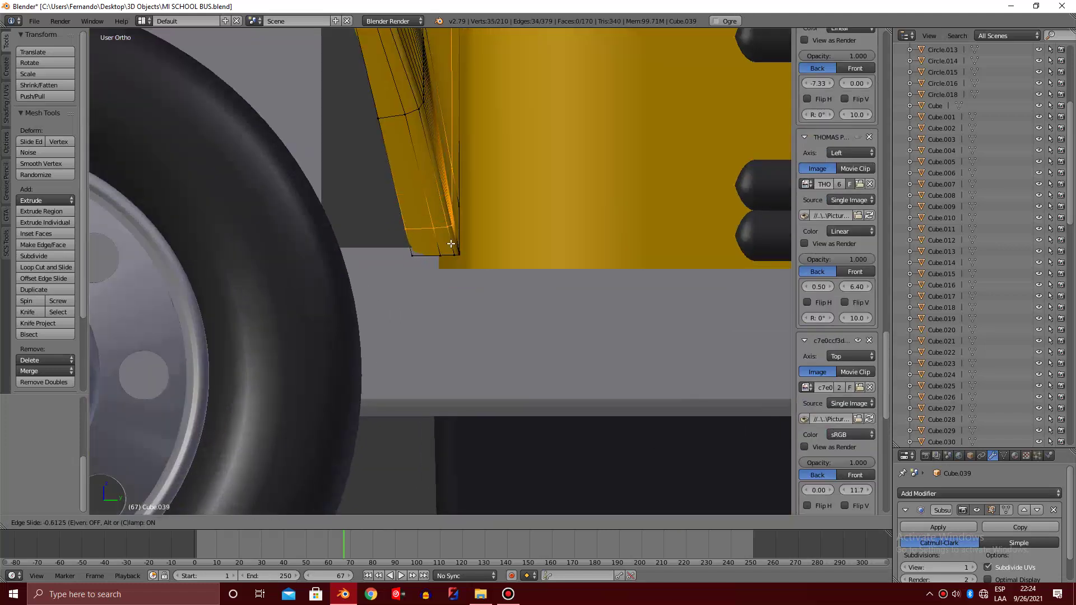
pyautogui.click(453, 262)
pyautogui.press('Tab')
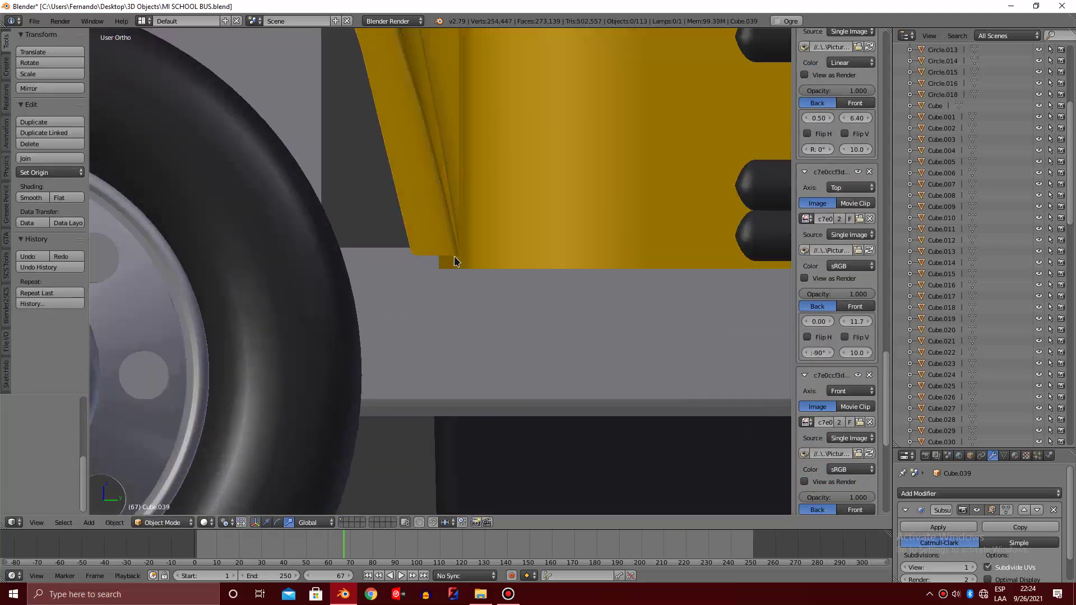
pyautogui.scroll(-4, 454, 257)
pyautogui.scroll(-2, 454, 259)
# Centre the view on the fender trim and orbit to a front-top view
pyautogui.rightClick(391, 304)
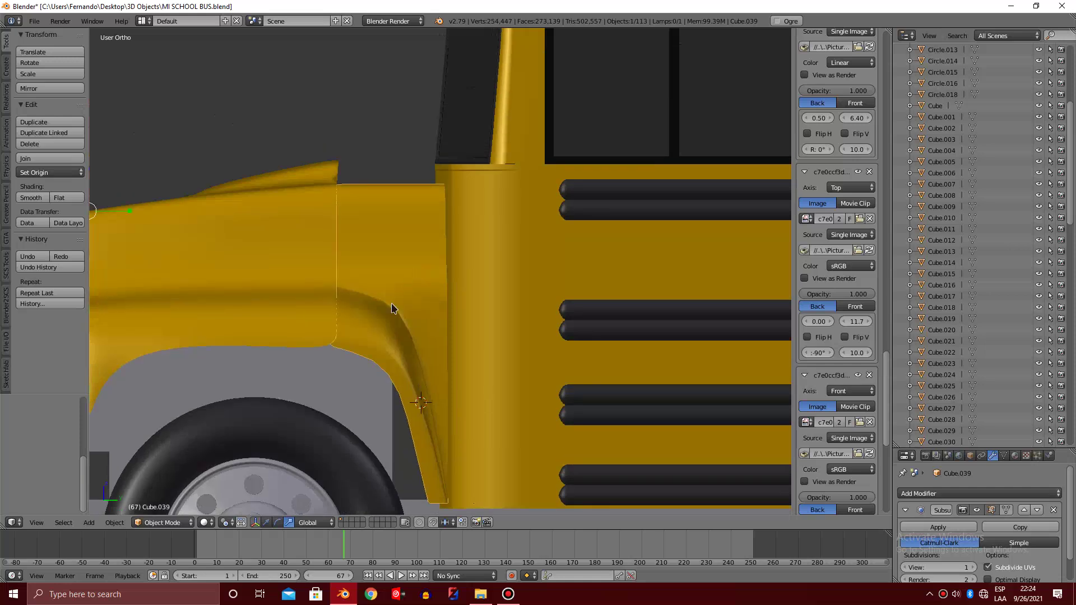
pyautogui.press('KP_Decimal')
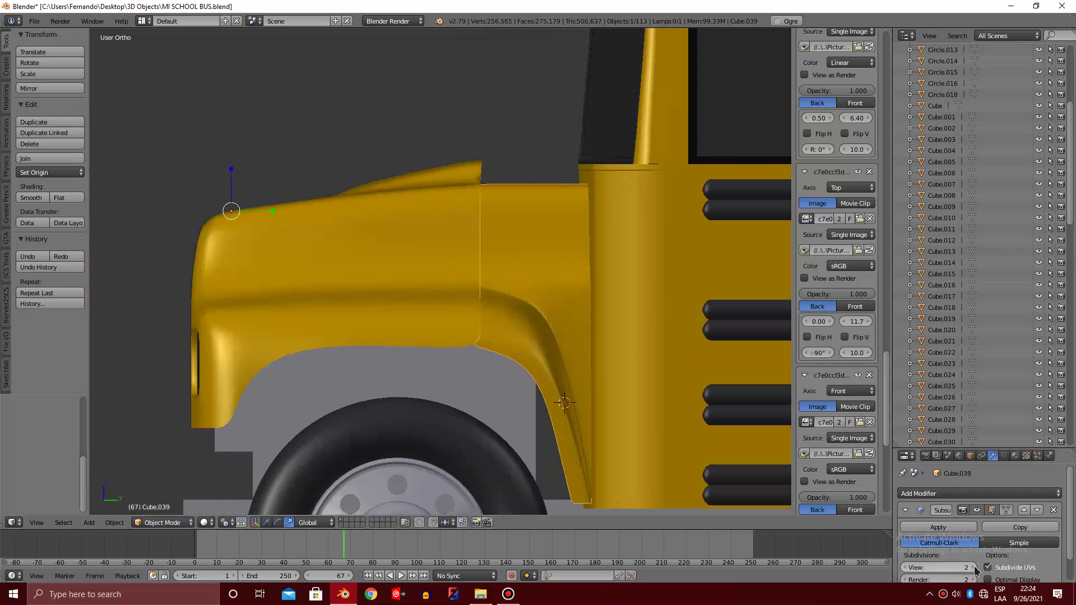
pyautogui.scroll(-1, 509, 248)
pyautogui.press('a')
pyautogui.scroll(-2, 509, 247)
pyautogui.scroll(-1, 509, 247)
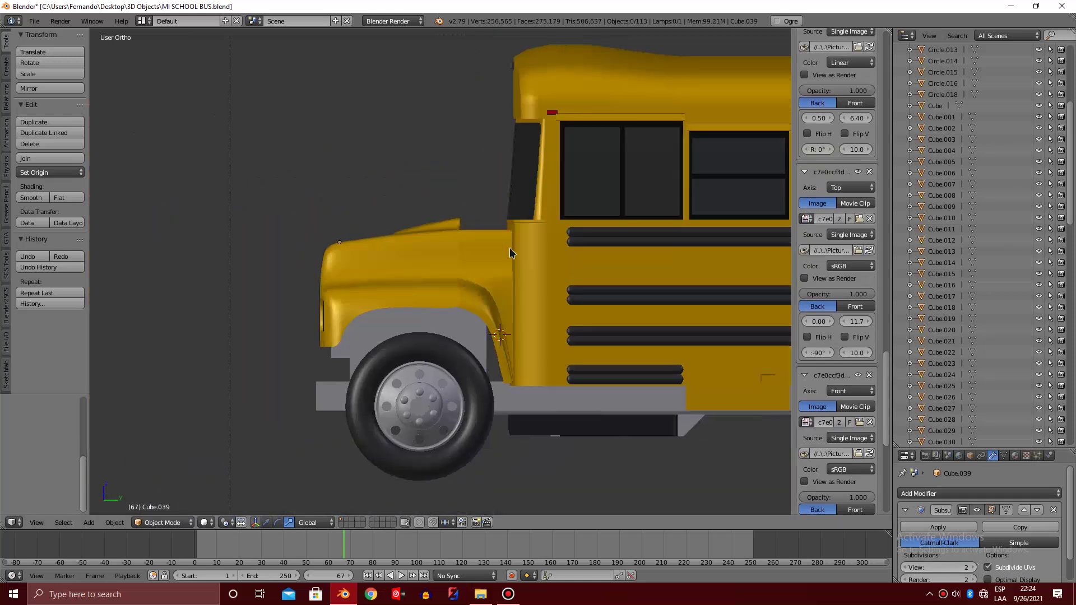
pyautogui.moveTo(509, 252)
pyautogui.mouseDown(button='middle')
pyautogui.moveTo(524, 276)
pyautogui.moveTo(456, 242)
pyautogui.mouseUp(button='middle')
pyautogui.scroll(3, 524, 277)
pyautogui.scroll(2, 530, 273)
pyautogui.scroll(-1, 533, 272)
pyautogui.scroll(1, 457, 242)
# Add another edge loop along the trim strip's bend
pyautogui.press('Tab')
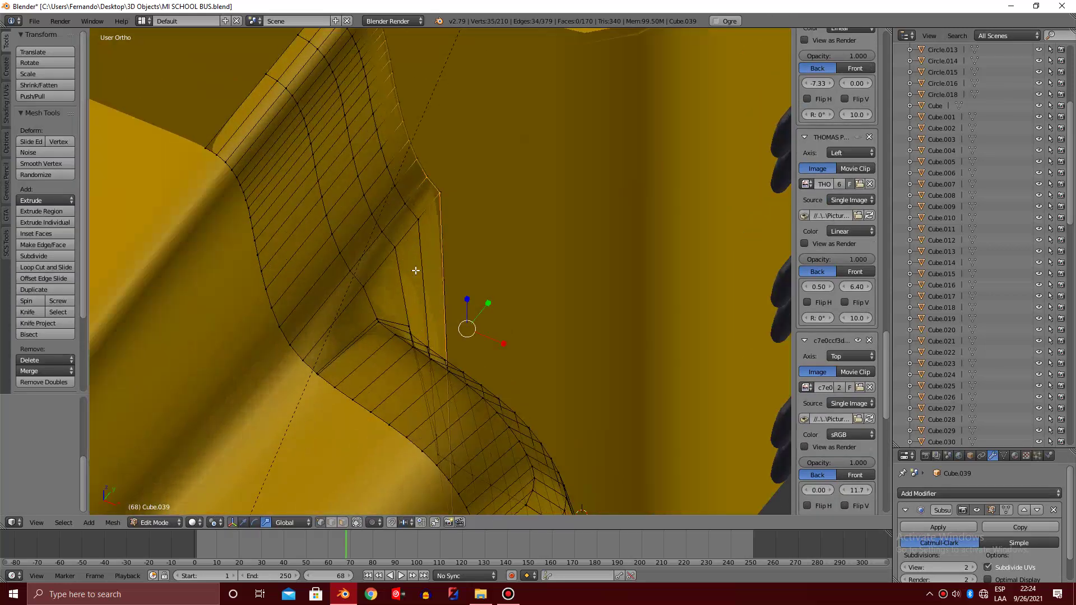
pyautogui.scroll(1, 415, 270)
pyautogui.press('a')
pyautogui.scroll(1, 481, 264)
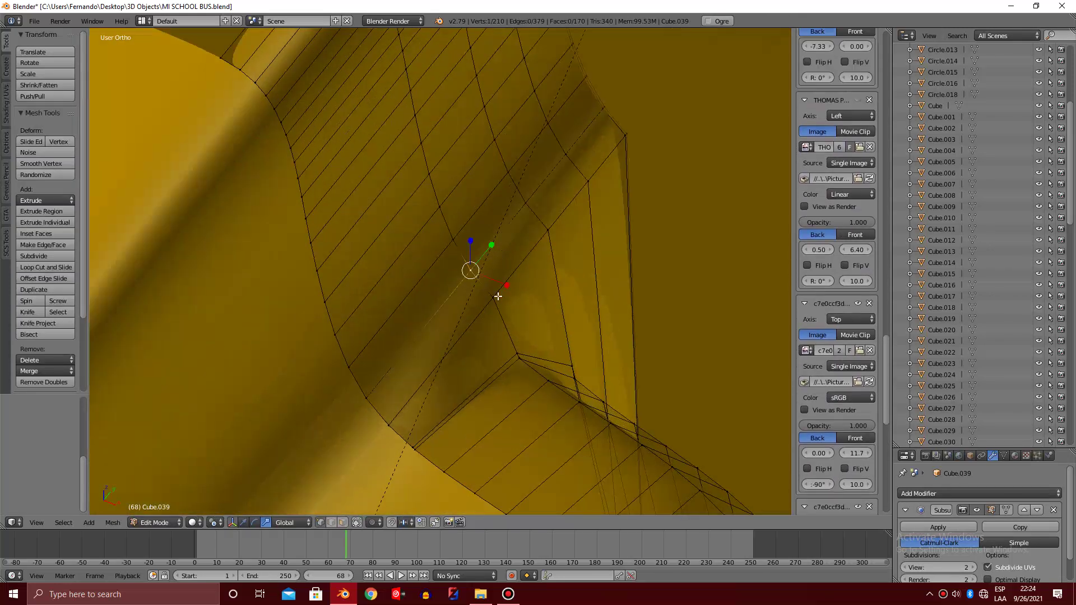
pyautogui.click(536, 218)
pyautogui.click(547, 225)
pyautogui.press('Tab')
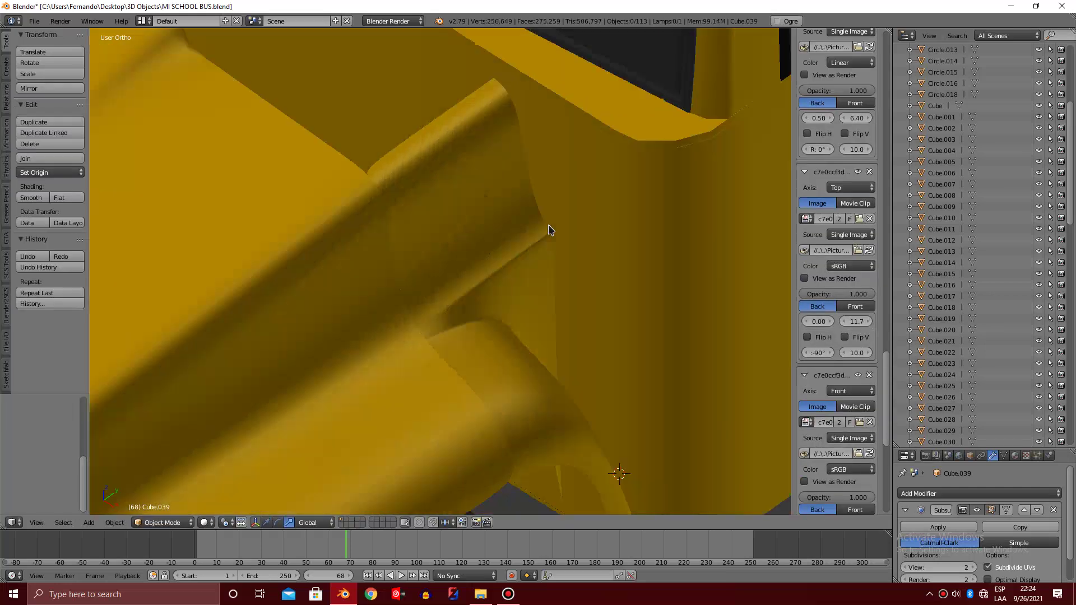
pyautogui.scroll(-5, 547, 225)
pyautogui.scroll(-3, 547, 228)
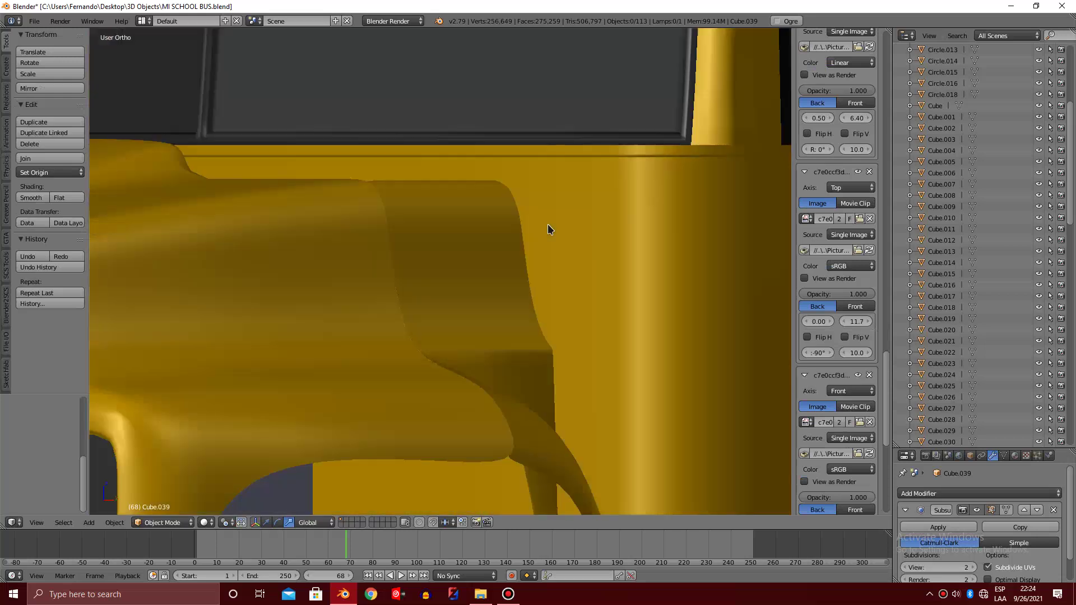
# Orbit to a high view and select an edge on top of the flared strip
pyautogui.press('Tab')
pyautogui.moveTo(502, 295); pyautogui.dragTo(501, 294, button='middle')
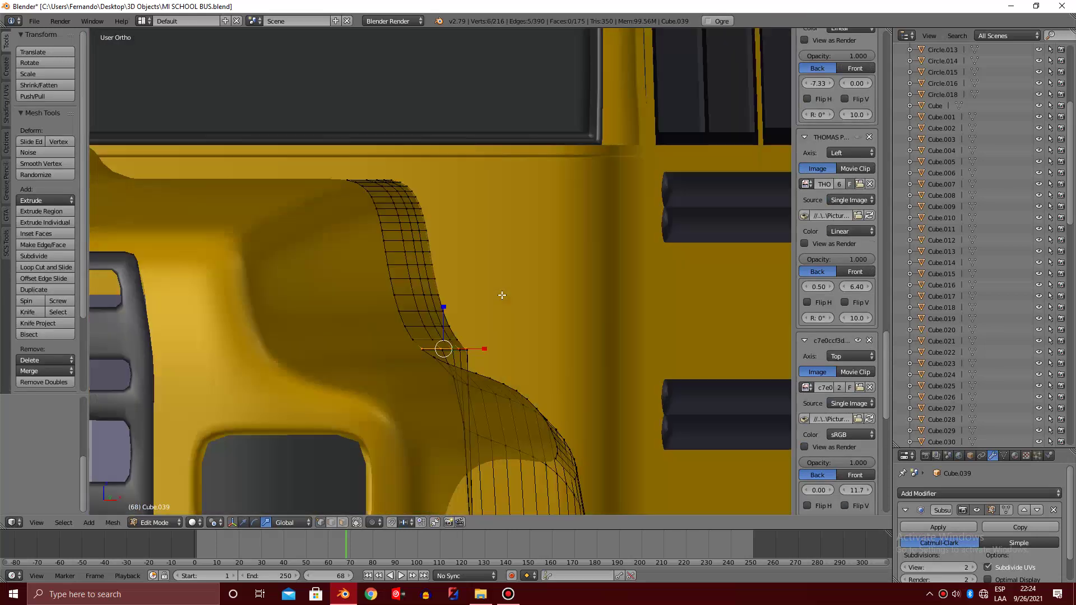
pyautogui.scroll(-3, 502, 295)
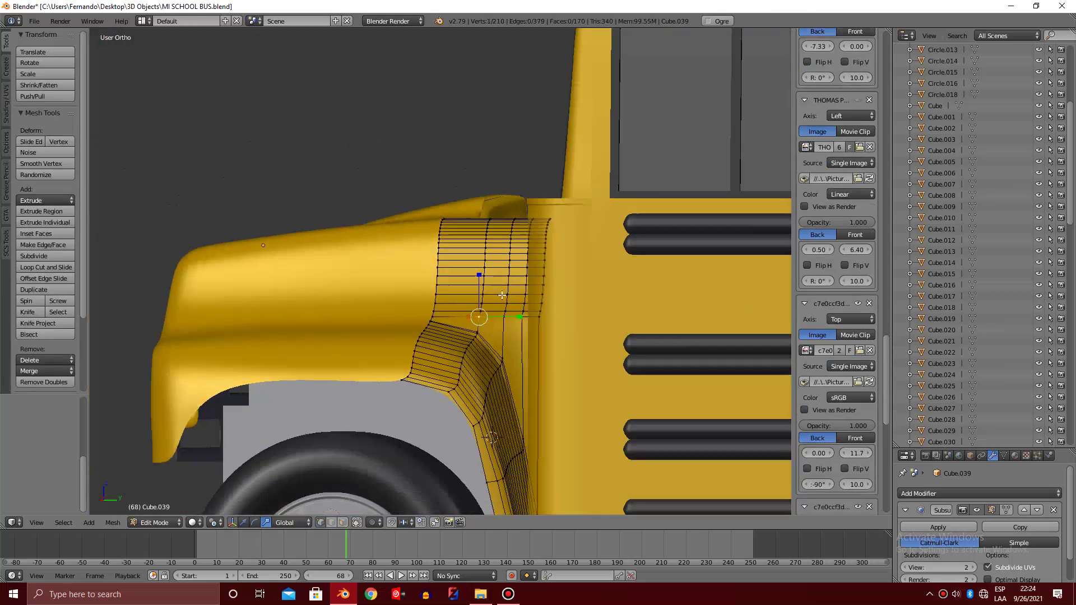
pyautogui.press('Tab')
pyautogui.moveTo(501, 294)
pyautogui.mouseDown(button='middle')
pyautogui.moveTo(490, 297)
pyautogui.moveTo(480, 266)
pyautogui.mouseUp(button='middle')
pyautogui.scroll(4, 501, 294)
pyautogui.press('Tab')
pyautogui.press('a')
pyautogui.keyDown('shift'); pyautogui.scroll(-3, 479, 265); pyautogui.keyUp('shift')
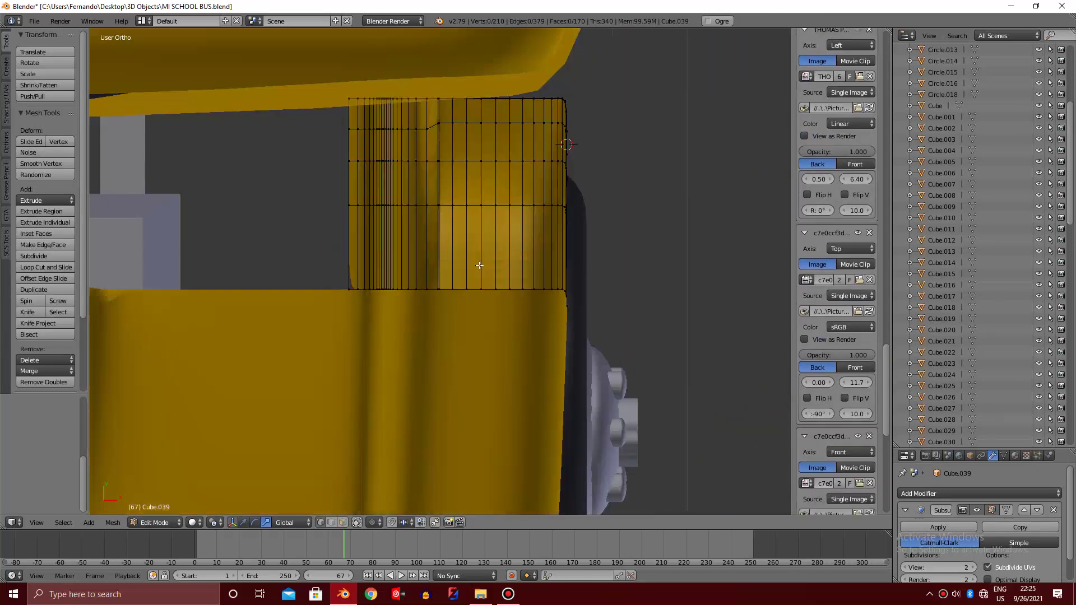
pyautogui.keyDown('shift'); pyautogui.scroll(5, 478, 264); pyautogui.keyUp('shift')
pyautogui.moveTo(471, 250); pyautogui.dragTo(393, 235, button='middle')
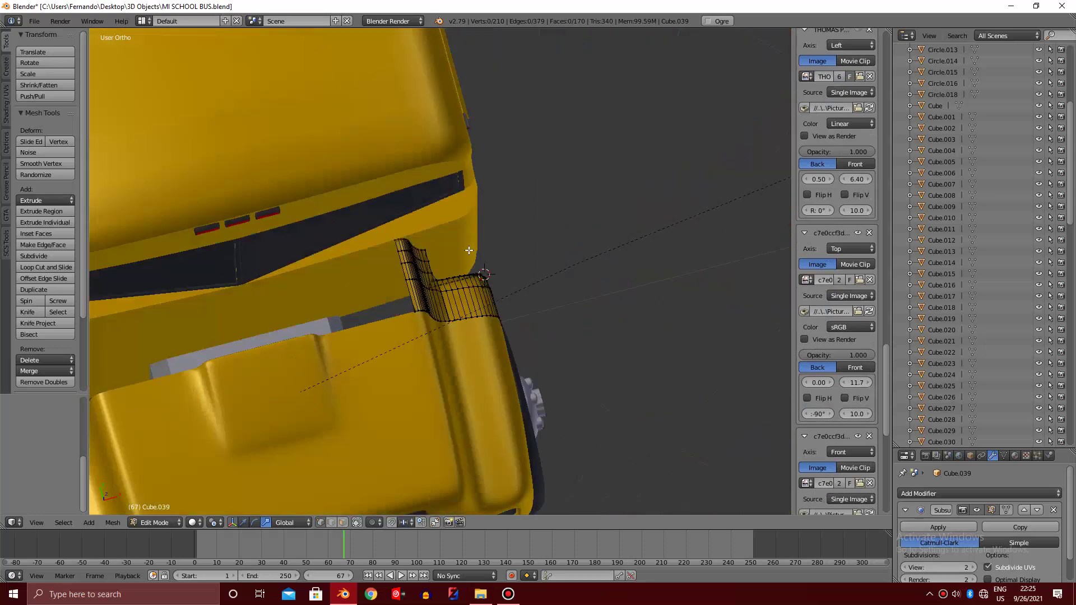
pyautogui.scroll(3, 392, 235)
pyautogui.keyDown('alt'); pyautogui.rightClick(352, 230); pyautogui.keyUp('alt')
# In front view, extrude the trim strip's top edge inward from the wheel arch
pyautogui.press('z')
pyautogui.press('z')
pyautogui.press('KP_1')
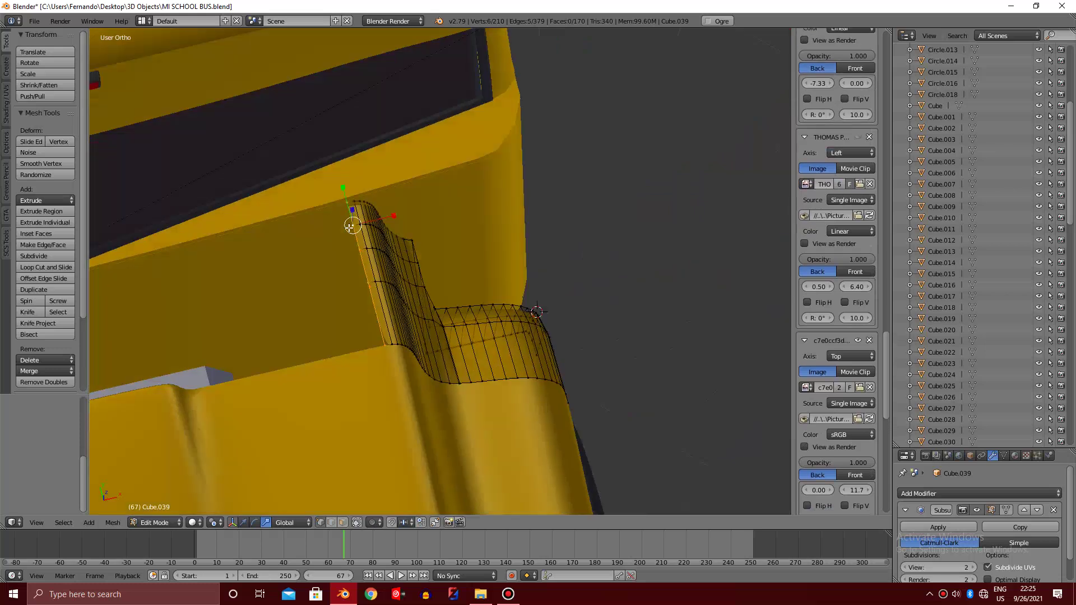
pyautogui.press('z')
pyautogui.press('z')
pyautogui.keyDown('ctrl'); pyautogui.scroll(-1, 369, 227); pyautogui.keyUp('ctrl')
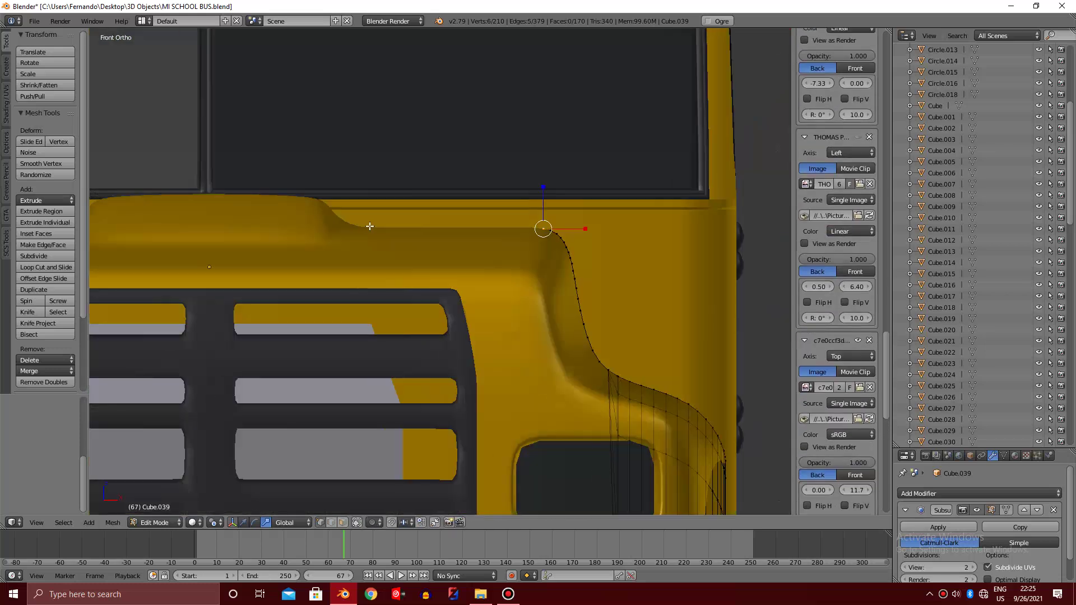
pyautogui.keyDown('ctrl'); pyautogui.scroll(-3, 369, 227); pyautogui.keyUp('ctrl')
pyautogui.keyDown('ctrl'); pyautogui.scroll(5, 496, 220); pyautogui.keyUp('ctrl')
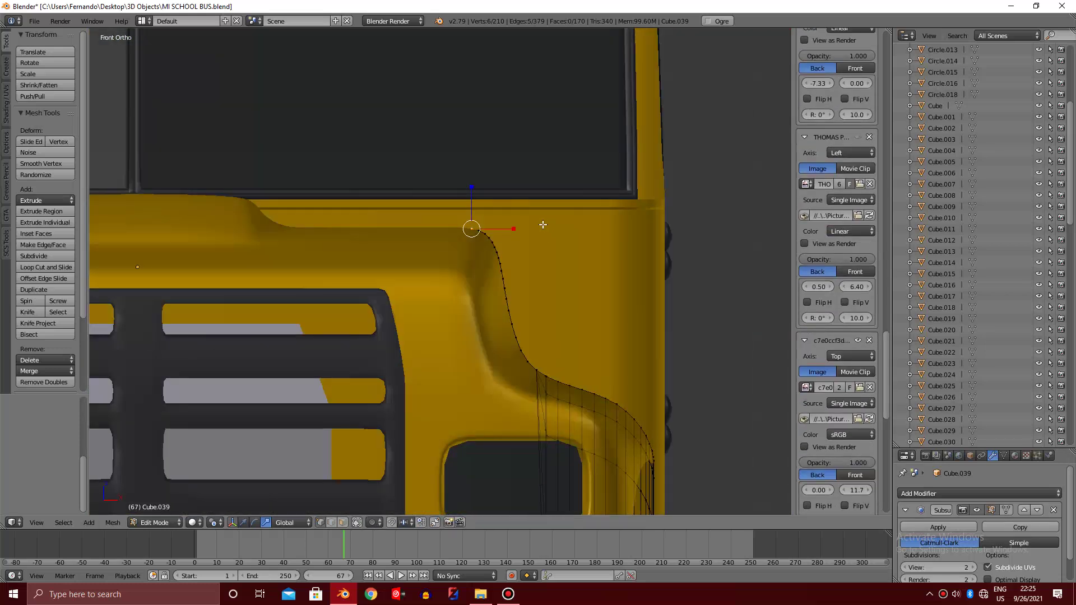
pyautogui.scroll(5, 525, 224)
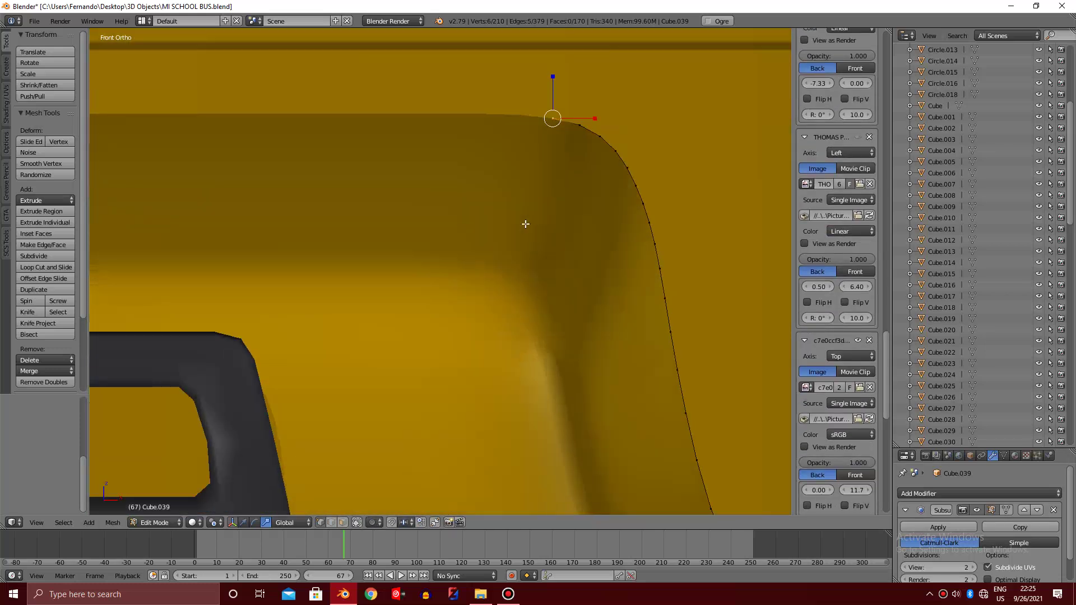
pyautogui.click(552, 132)
pyautogui.press('e')
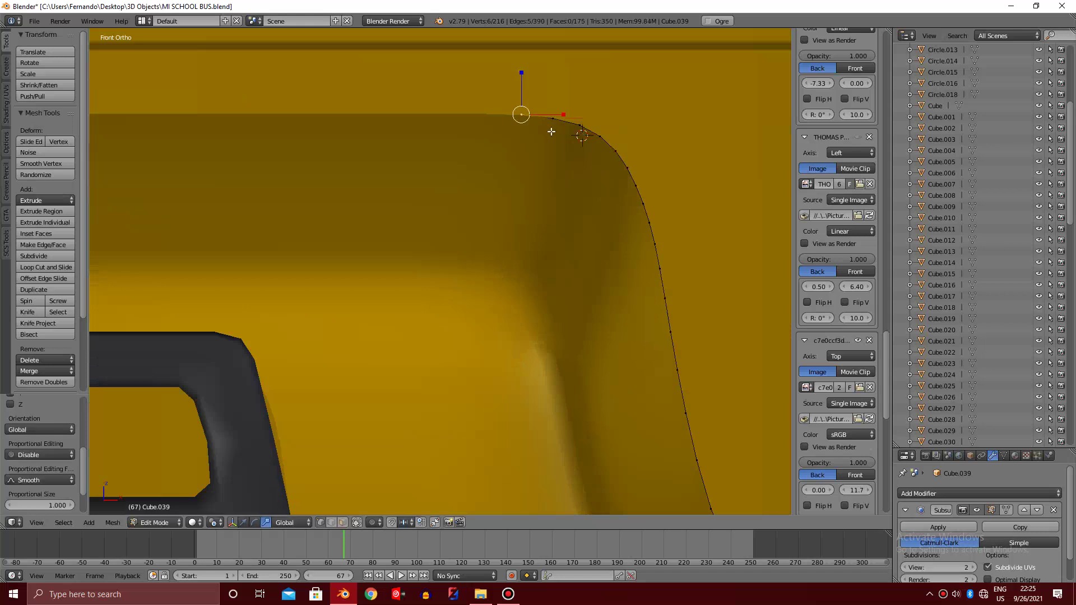
pyautogui.click(514, 131)
# Extrude another segment of the strip along the hood's rear edge toward the centre
pyautogui.press('e')
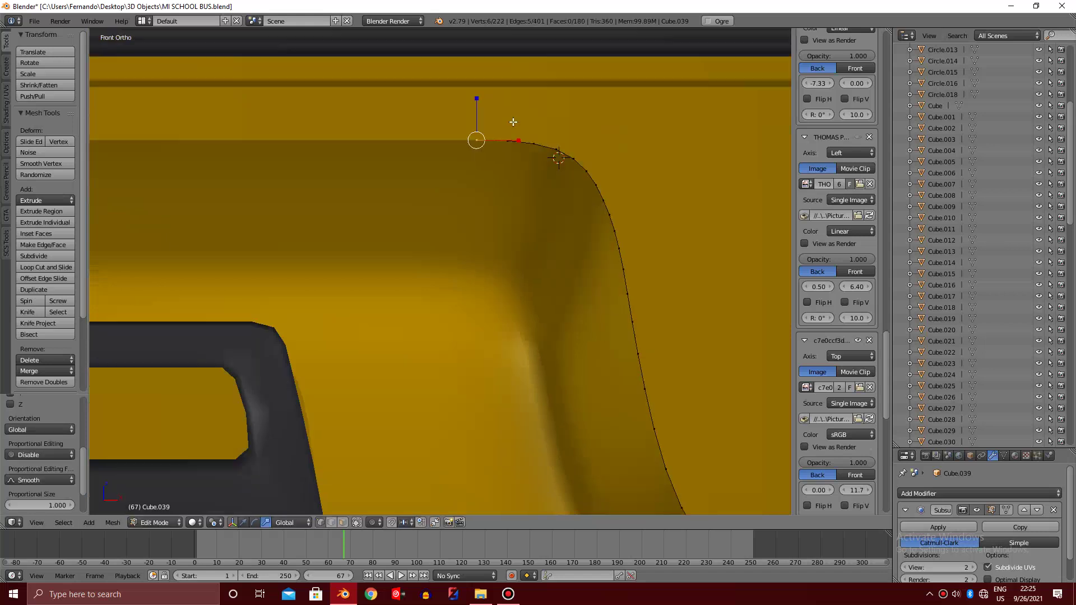
pyautogui.keyDown('ctrl'); pyautogui.scroll(-2, 512, 120); pyautogui.keyUp('ctrl')
pyautogui.keyDown('ctrl'); pyautogui.scroll(-1, 493, 126); pyautogui.keyUp('ctrl')
pyautogui.keyDown('ctrl'); pyautogui.scroll(-1, 493, 126); pyautogui.keyUp('ctrl')
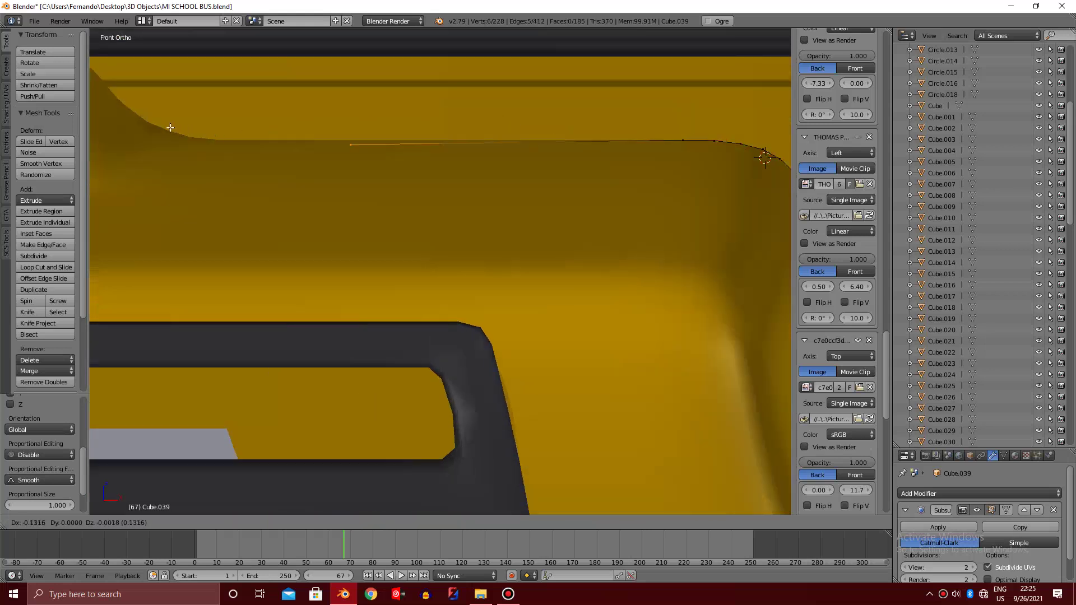
pyautogui.click(749, 126)
pyautogui.scroll(-3, 757, 130)
pyautogui.keyDown('ctrl'); pyautogui.scroll(-2, 756, 132); pyautogui.keyUp('ctrl')
# In top view, extrude the edge along X and move it onto the bus's centre line
pyautogui.press('KP_7')
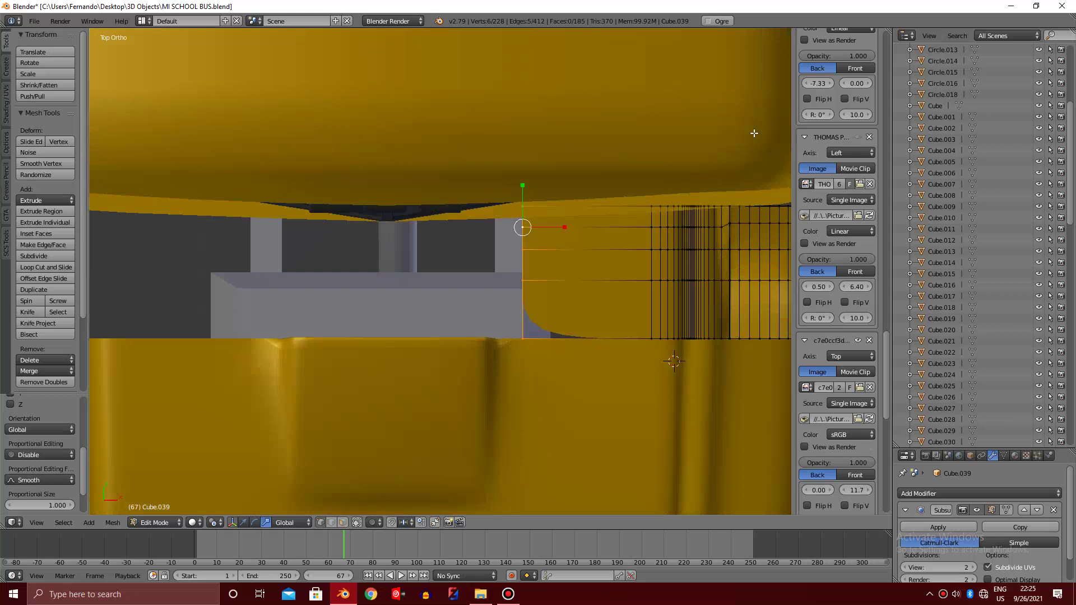
pyautogui.keyDown('ctrl'); pyautogui.scroll(-1, 753, 133); pyautogui.keyUp('ctrl')
pyautogui.press('e')
pyautogui.press('x')
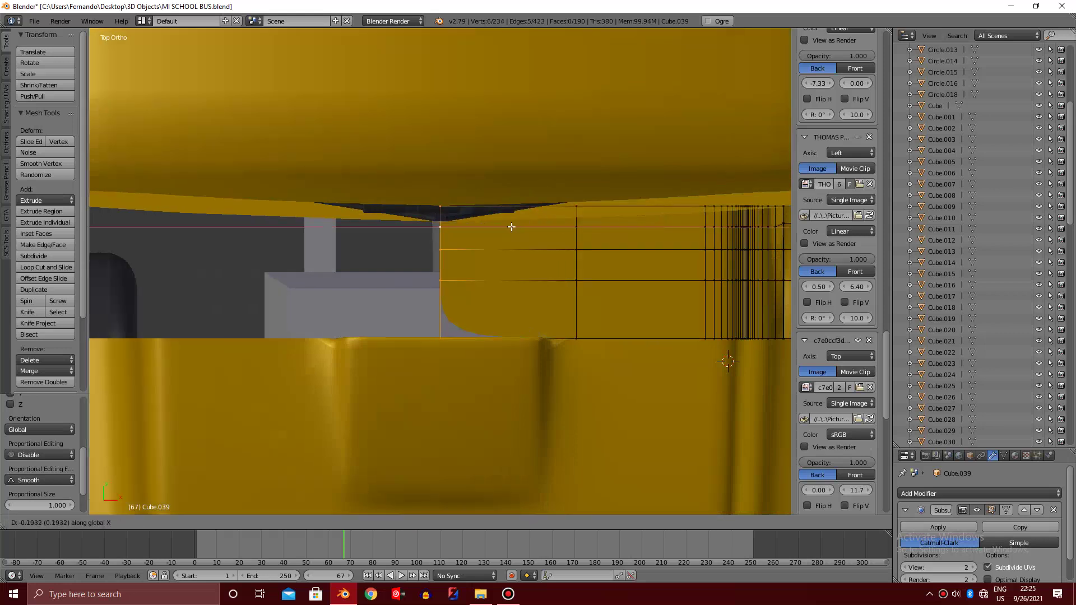
pyautogui.click(513, 223)
pyautogui.press('z')
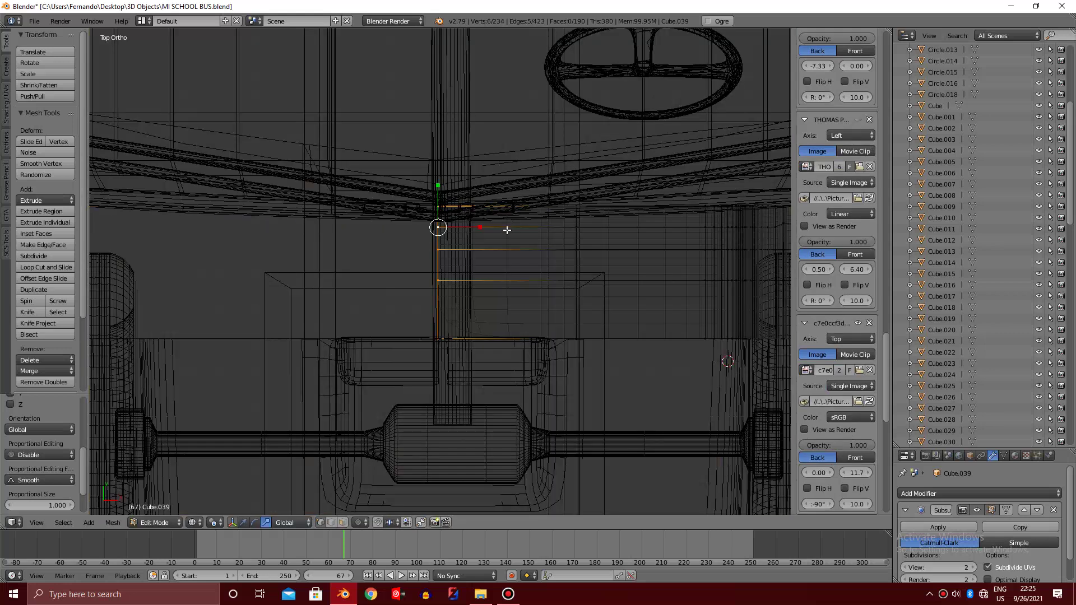
pyautogui.scroll(1, 471, 280)
pyautogui.press('g')
pyautogui.press('x')
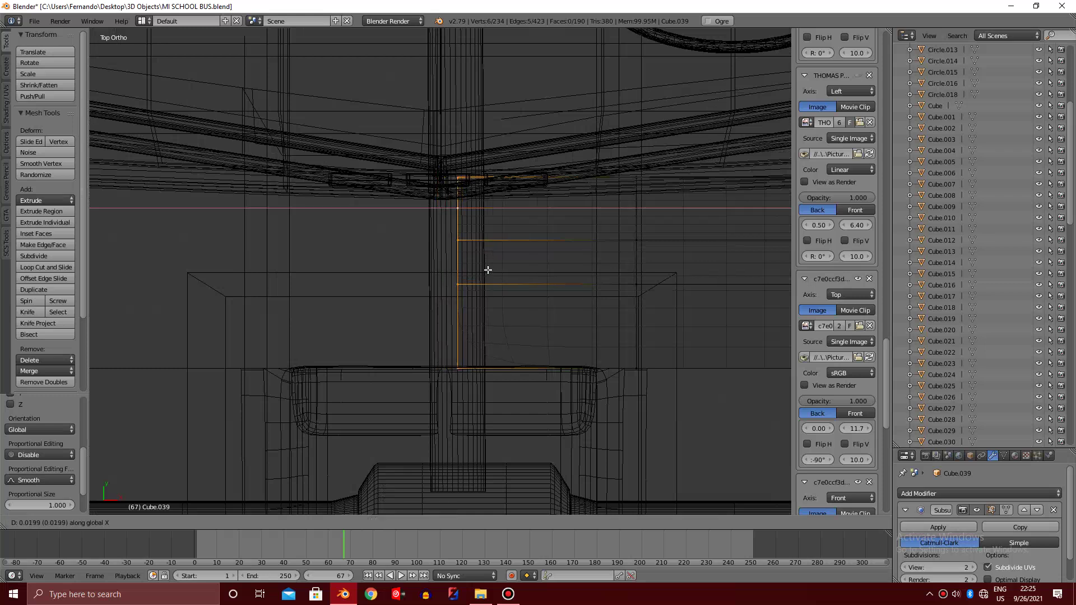
pyautogui.click(487, 270)
# Return to solid shading and leave Edit Mode to see the smoothed strip
pyautogui.press('z')
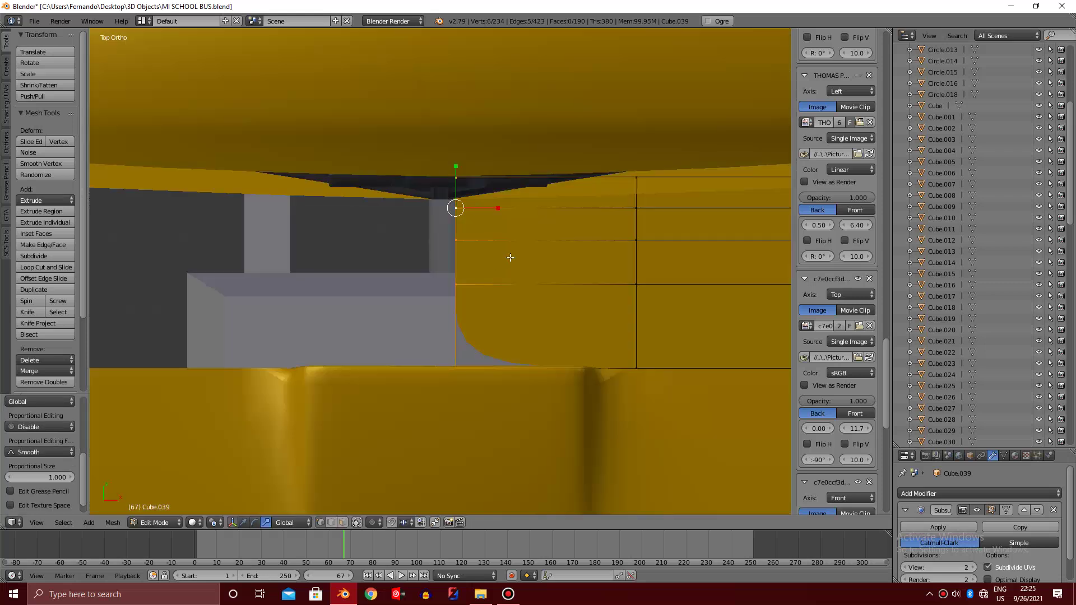
pyautogui.scroll(-3, 512, 252)
pyautogui.moveTo(512, 252); pyautogui.dragTo(507, 255, button='middle')
pyautogui.press('Tab')
pyautogui.scroll(5, 475, 261)
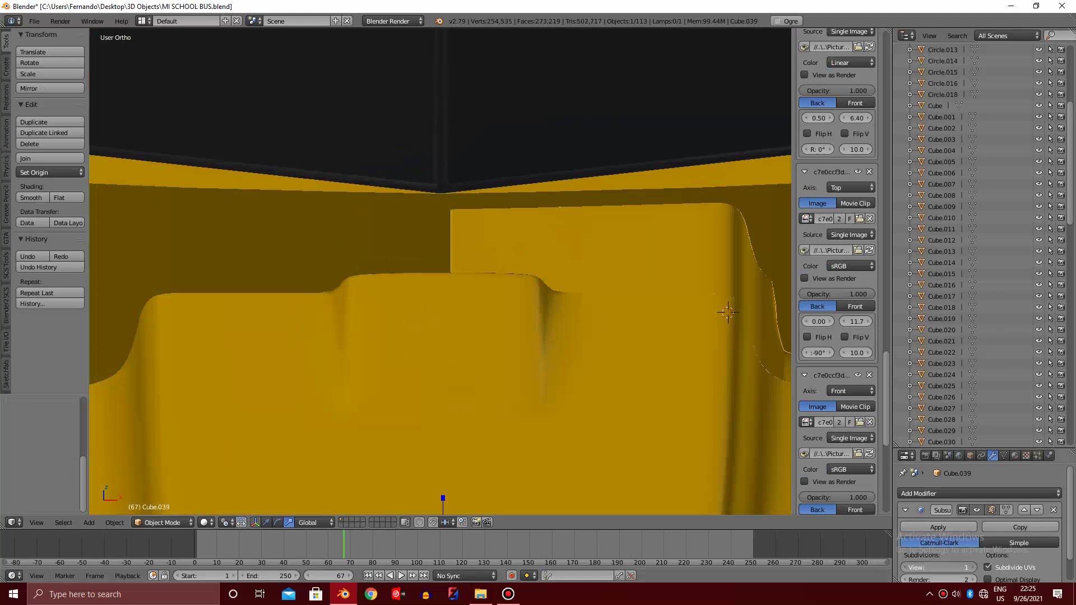
# Turn off the strip's viewport subdivision and snap the 3D cursor to the selected centre vertex
pyautogui.click(904, 568)
pyautogui.press('Tab')
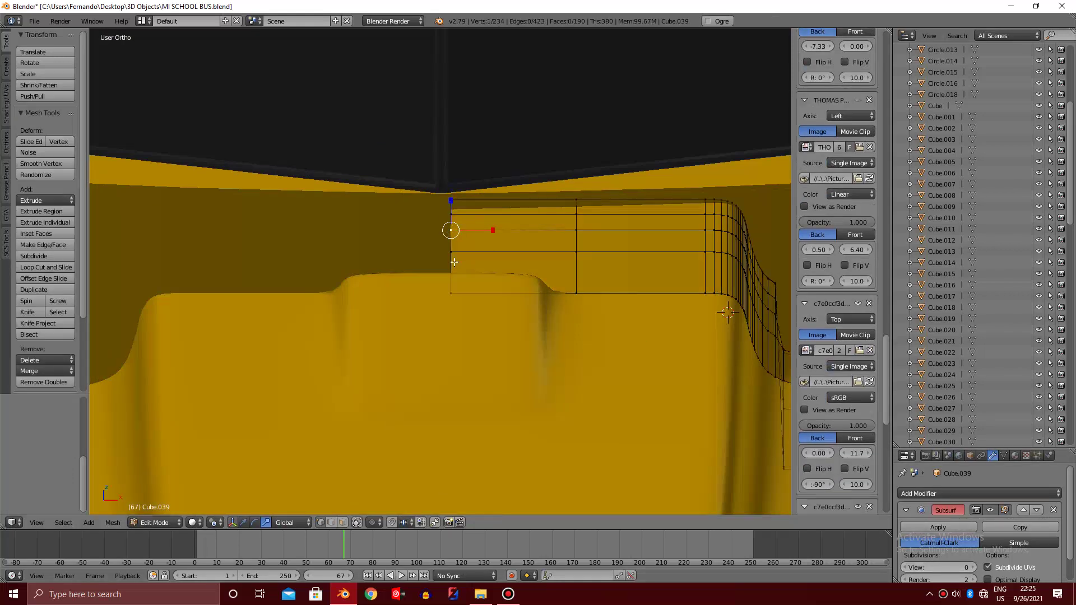
pyautogui.scroll(-4, 453, 262)
pyautogui.hotkey('shift', 's')
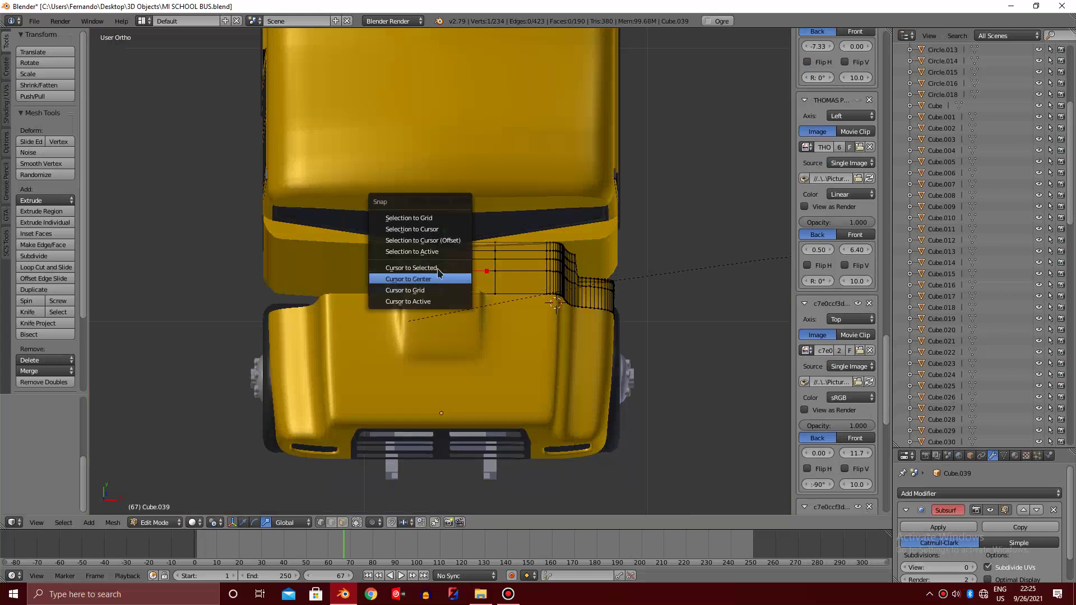
pyautogui.click(437, 276)
pyautogui.press('Tab')
# Set the strip's origin to the 3D cursor and add a Mirror modifier
pyautogui.hotkey('ctrl', 'shift', 'alt', 'c')
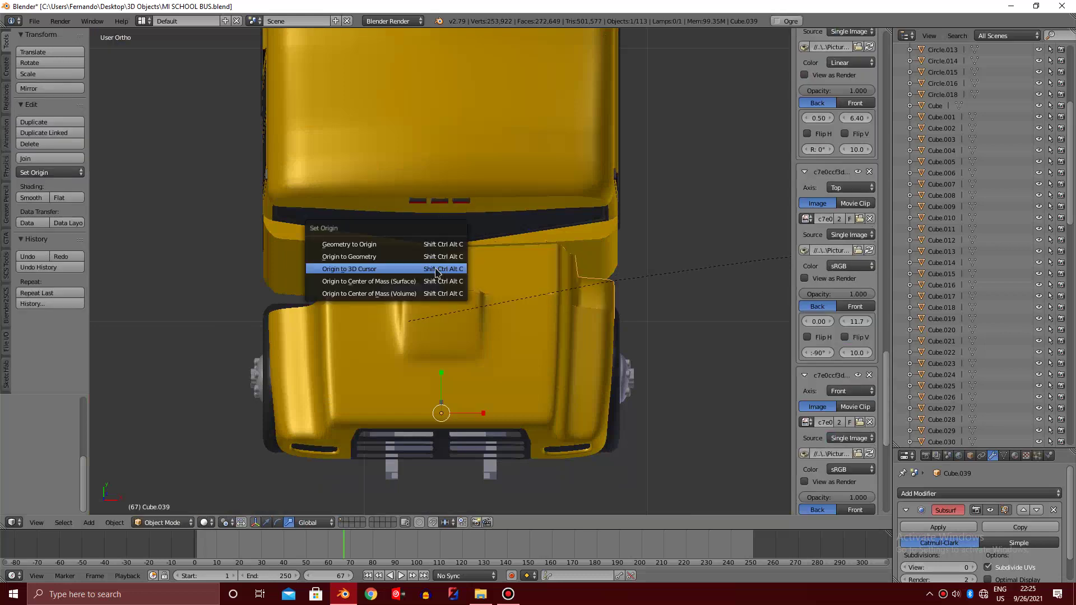
pyautogui.click(443, 273)
pyautogui.click(947, 494)
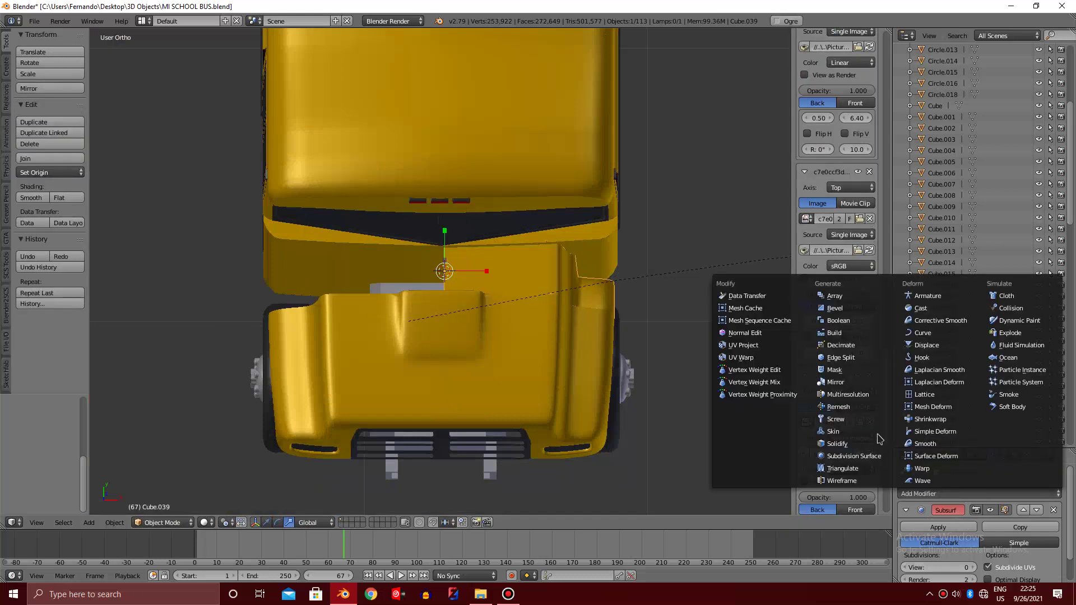
pyautogui.click(836, 381)
# Orbit around the bus to check the mirrored trim from both sides
pyautogui.moveTo(584, 327); pyautogui.dragTo(510, 324, button='middle')
pyautogui.scroll(-3, 965, 562)
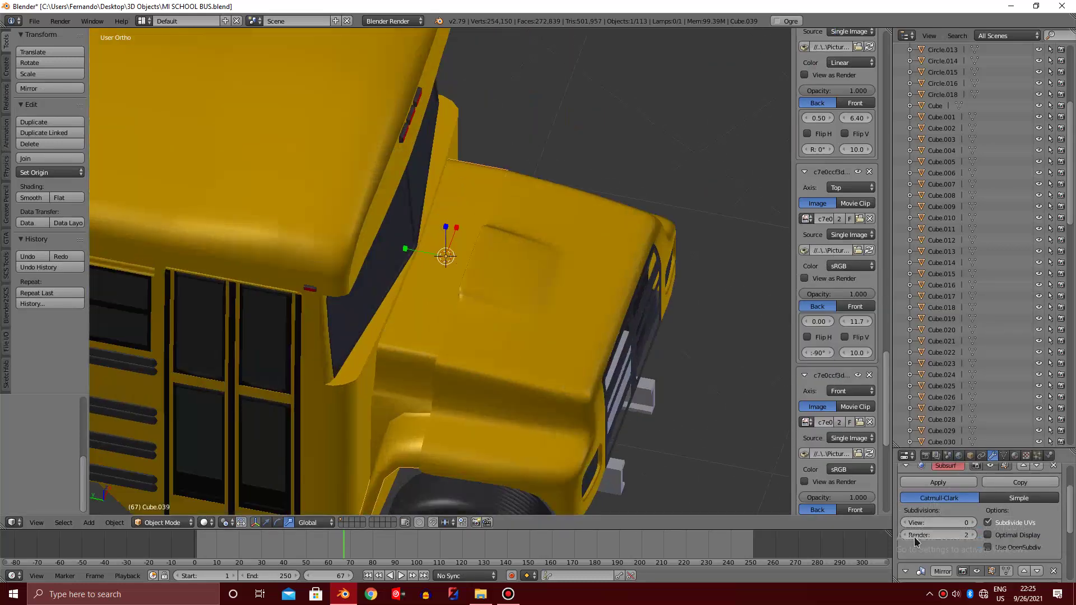
pyautogui.scroll(-3, 474, 326)
pyautogui.scroll(-1, 474, 326)
pyautogui.press('KP_3')
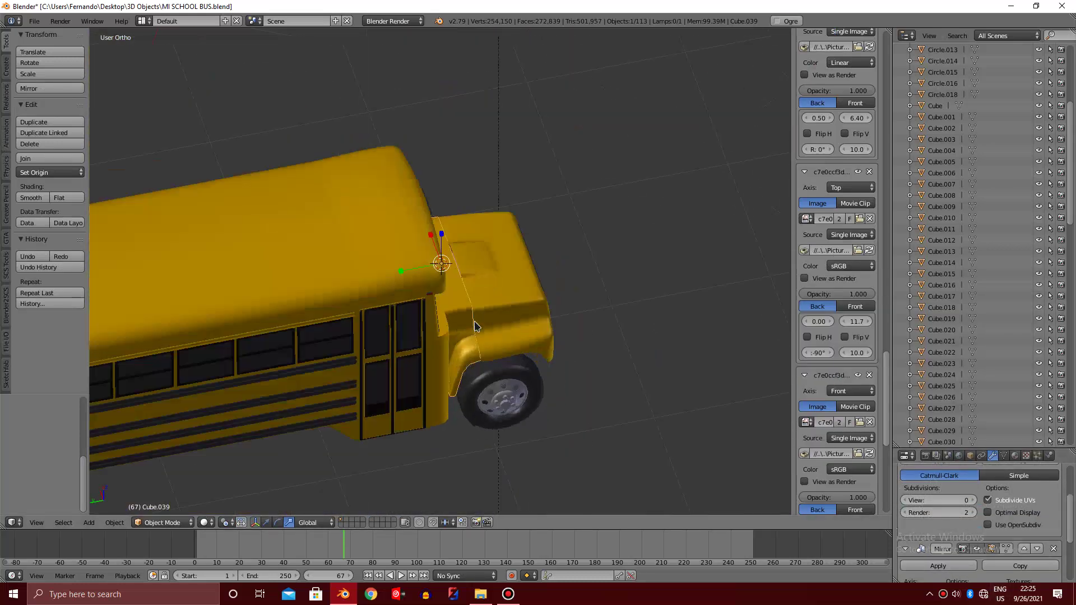
pyautogui.press('KP_4')
pyautogui.press('KP_4')
pyautogui.press('KP_4')
pyautogui.press('KP_4')
pyautogui.press('KP_4')
pyautogui.press('KP_6')
pyautogui.press('KP_6')
pyautogui.press('KP_6')
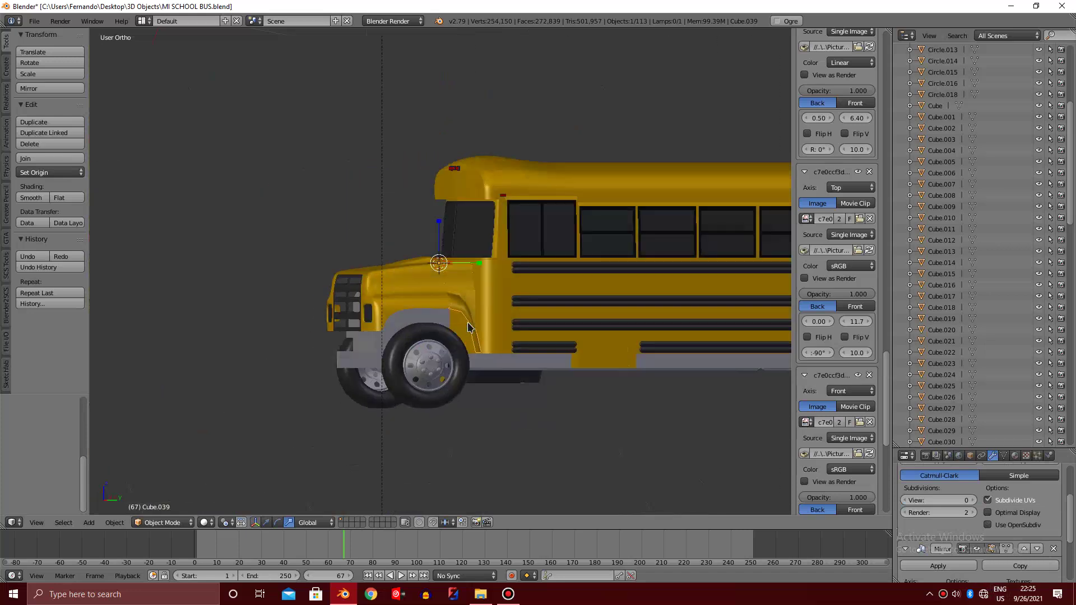
pyautogui.press('KP_6')
pyautogui.press('KP_4')
pyautogui.press('KP_4')
pyautogui.press('KP_4')
pyautogui.press('KP_4')
pyautogui.press('KP_4')
pyautogui.press('KP_6')
pyautogui.press('KP_6')
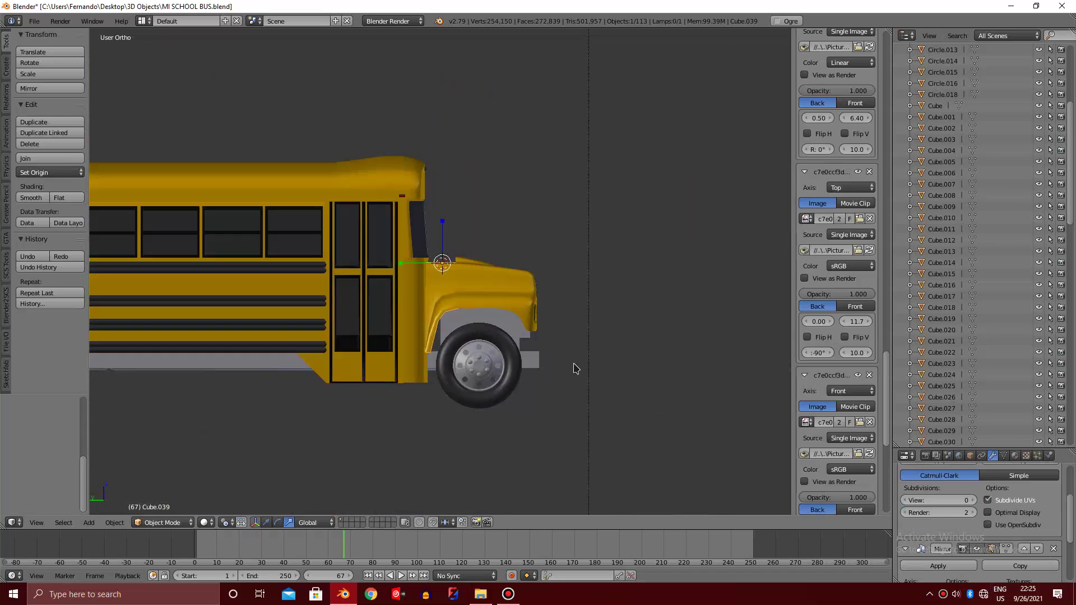
pyautogui.scroll(-3, 947, 551)
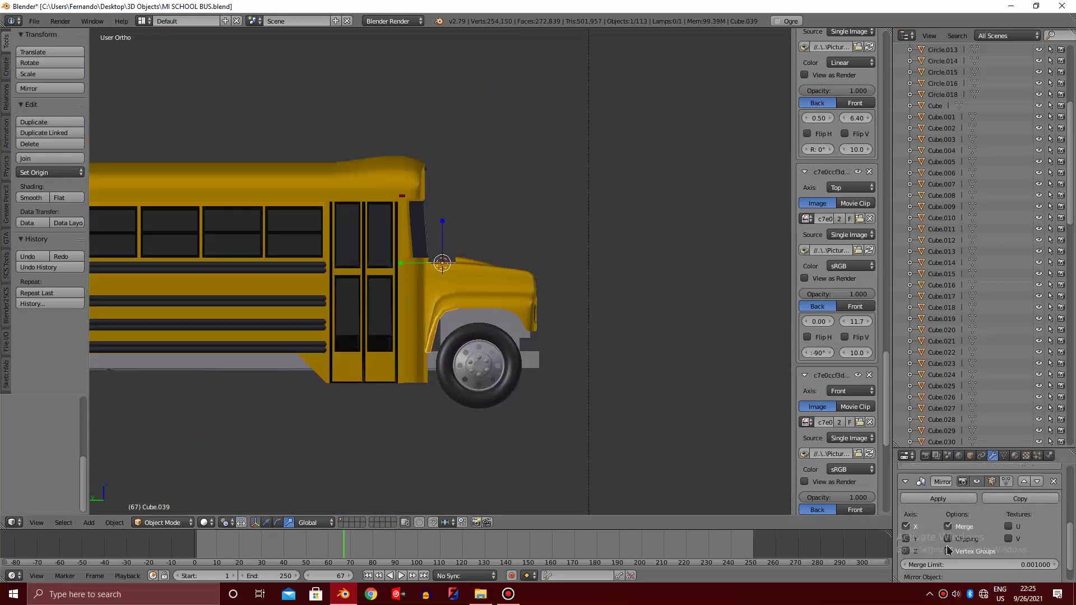
# Apply the Mirror modifier so Cube.039 becomes one strip across the hood
pyautogui.click(937, 499)
pyautogui.scroll(5, 392, 255)
pyautogui.press('KP_8')
pyautogui.press('KP_8')
pyautogui.press('KP_8')
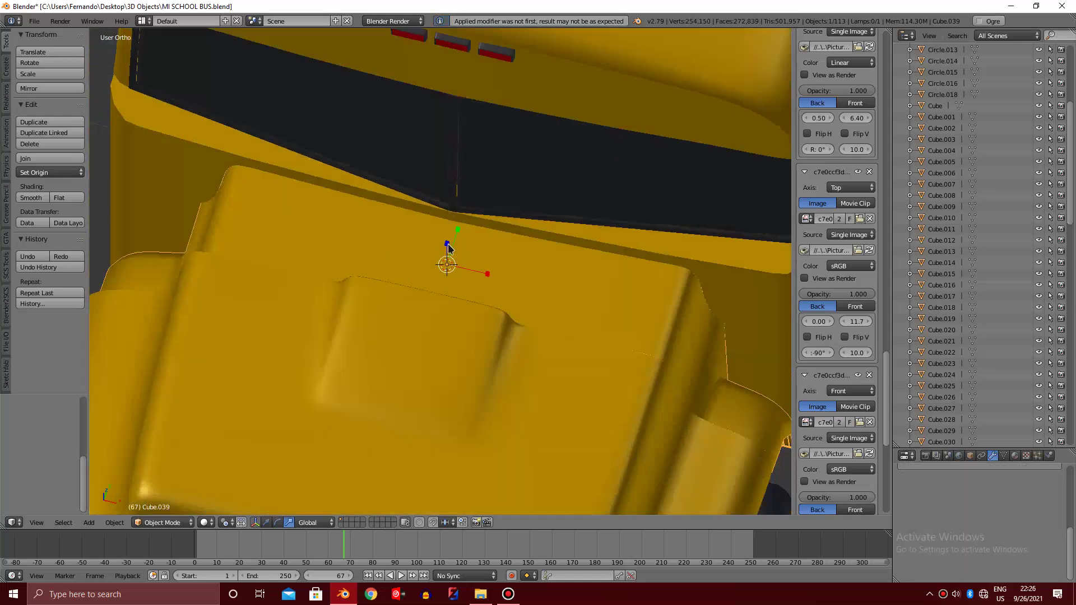
# In Edit Mode, box-select the left half of the hood trim in front wireframe view
pyautogui.press('Tab')
pyautogui.scroll(-4, 433, 321)
pyautogui.press('KP_2')
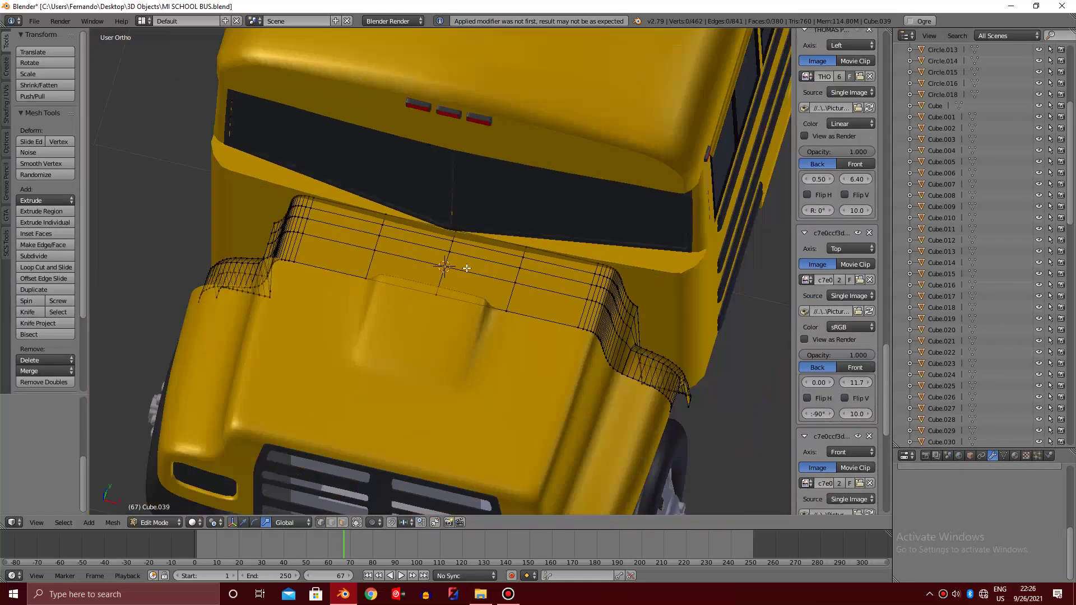
pyautogui.press('KP_2')
pyautogui.press('z')
pyautogui.press('a')
pyautogui.press('b')
pyautogui.moveTo(162, 168); pyautogui.dragTo(432, 428)
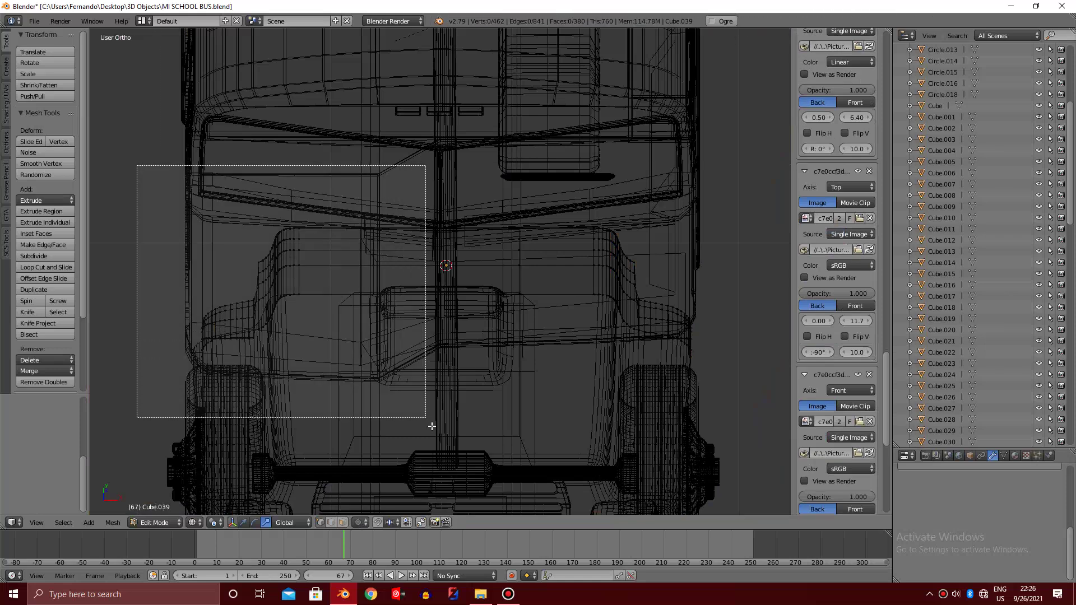
pyautogui.press('z')
pyautogui.press('z')
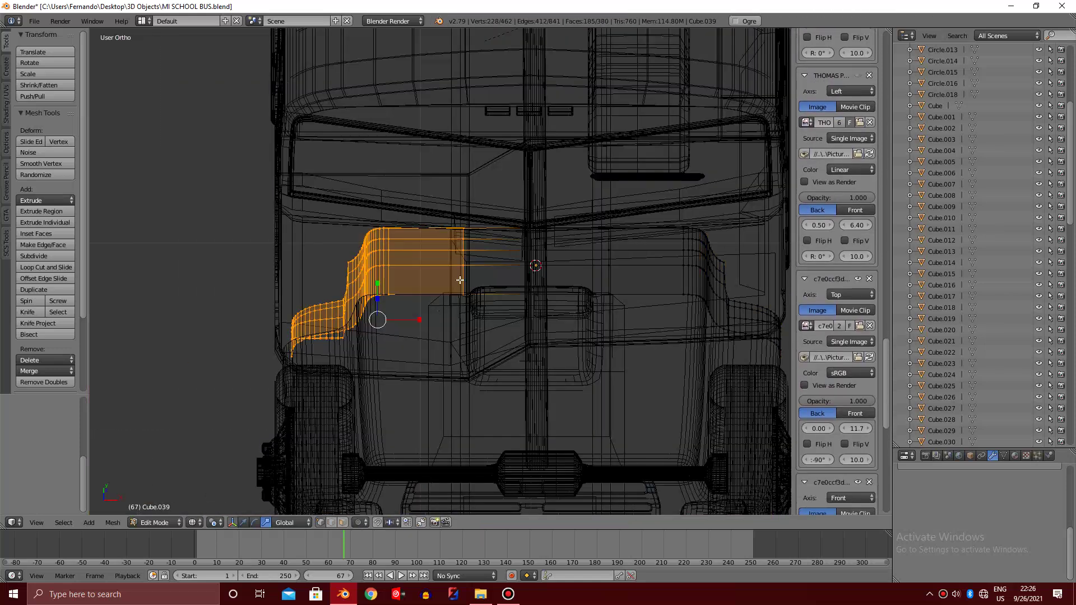
pyautogui.moveTo(530, 303); pyautogui.dragTo(560, 368)
pyautogui.press('z')
# Orbit toward the bus front and slide the selected left half along X
pyautogui.moveTo(560, 367); pyautogui.dragTo(542, 346, button='middle')
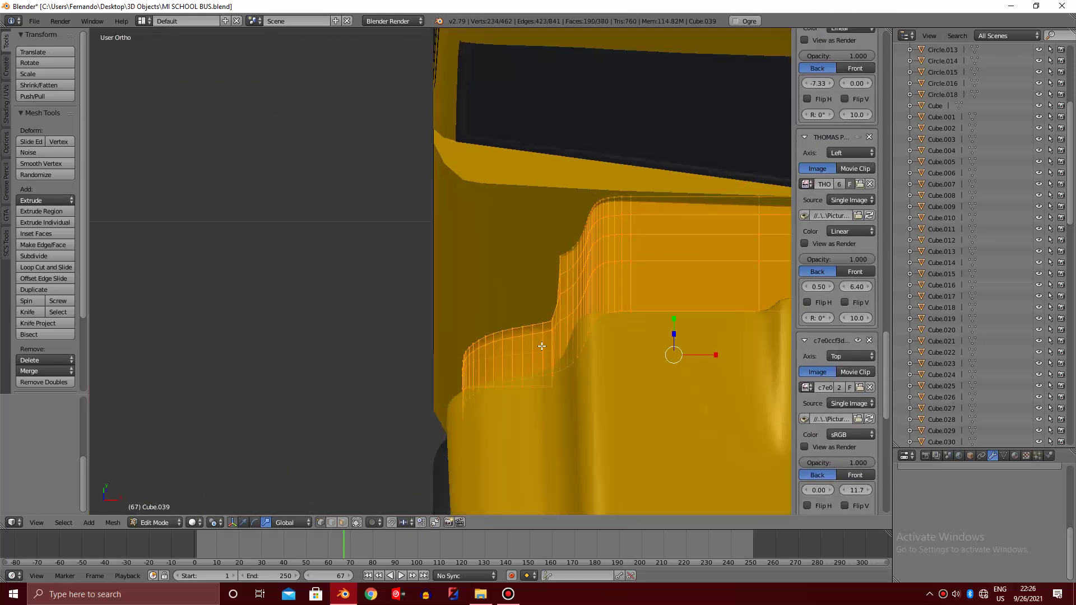
pyautogui.press('KP_6')
pyautogui.press('KP_6')
pyautogui.press('KP_6')
pyautogui.press('KP_6')
pyautogui.press('KP_6')
pyautogui.press('KP_6')
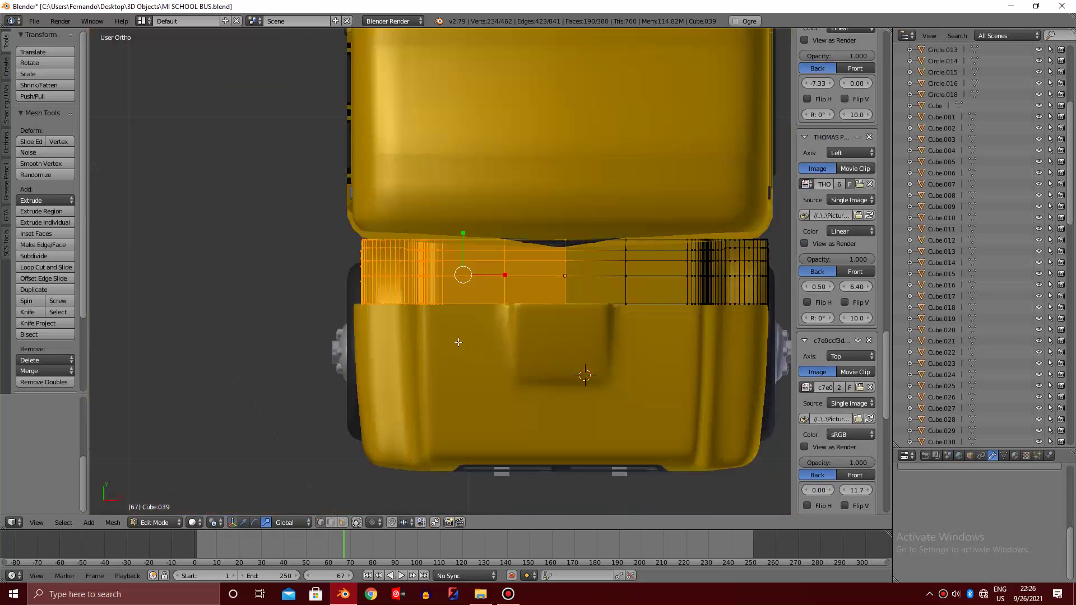
pyautogui.press('KP_6')
pyautogui.scroll(5, 459, 342)
pyautogui.scroll(1, 449, 340)
pyautogui.press('x')
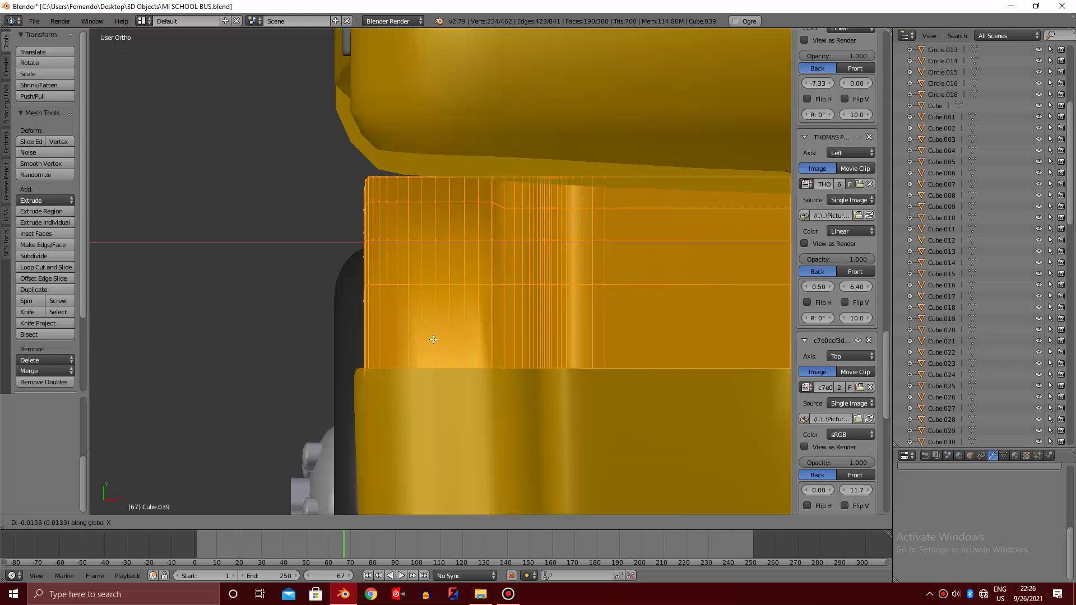
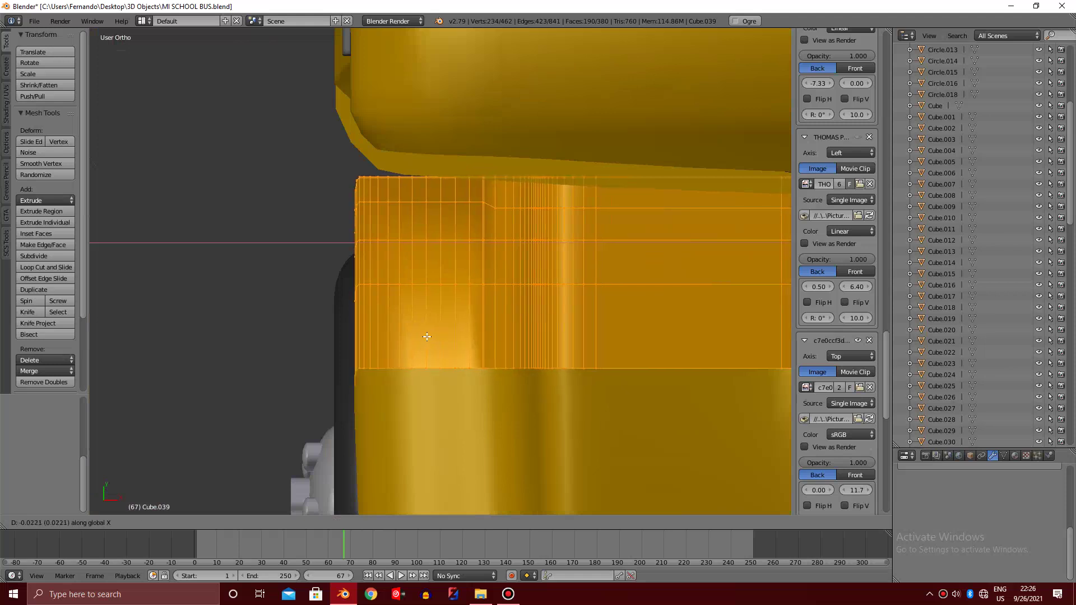
# Confirm the panel edge move, return to Object Mode, and turn to a side view
pyautogui.click(427, 336)
pyautogui.press('Tab')
pyautogui.scroll(-5, 425, 336)
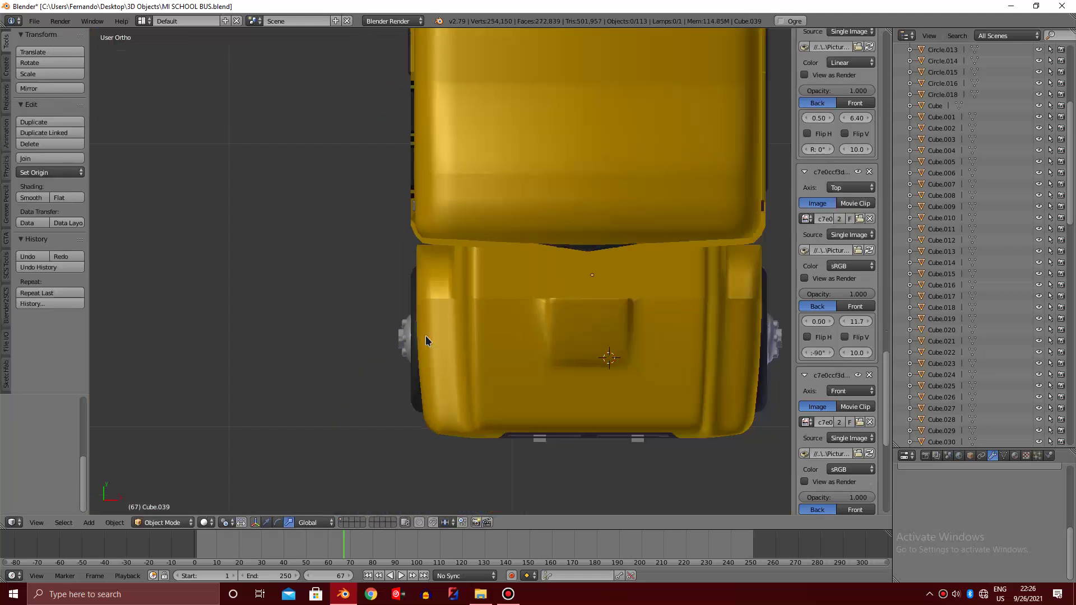
pyautogui.press('KP_8')
pyautogui.press('KP_8')
pyautogui.press('KP_4')
pyautogui.press('KP_4')
pyautogui.press('KP_2')
pyautogui.press('KP_2')
pyautogui.press('KP_6')
pyautogui.press('KP_6')
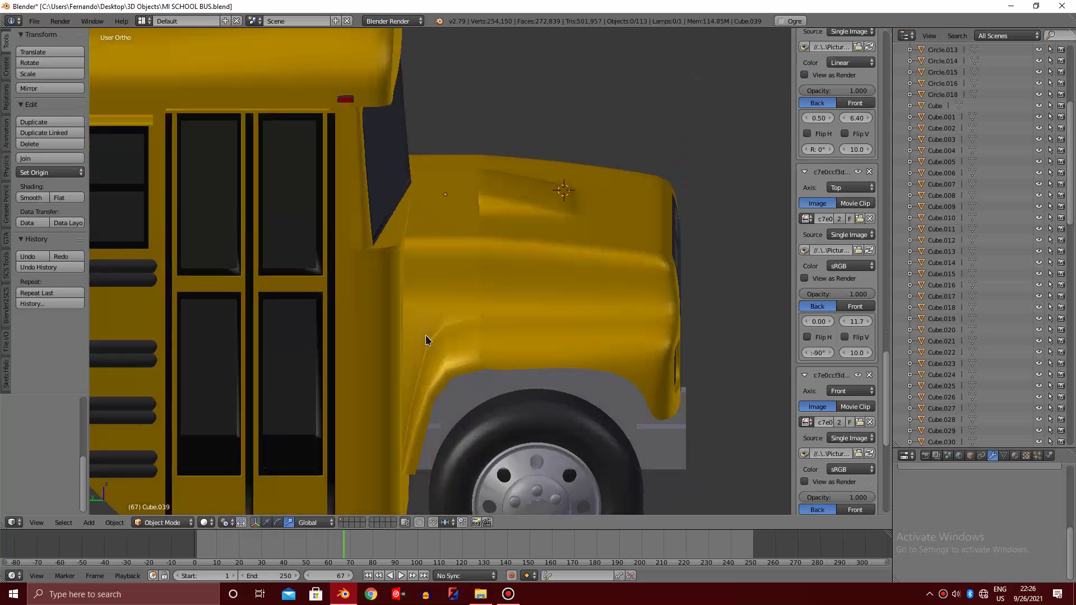
pyautogui.scroll(1, 425, 334)
# Select the curved fender panel and check it against the bus body in wireframe
pyautogui.rightClick(425, 334)
pyautogui.press('z')
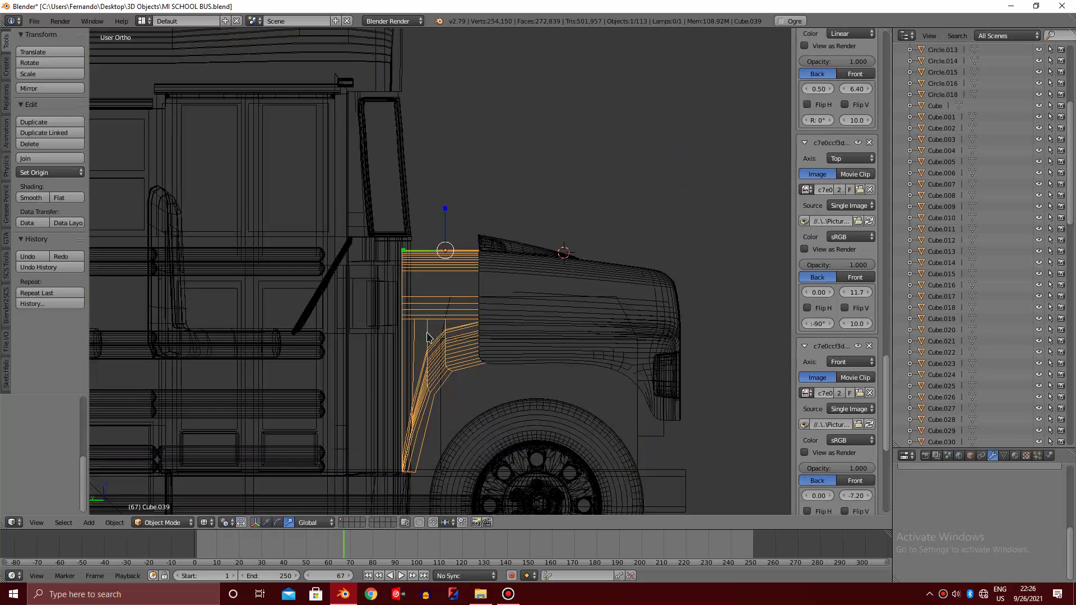
pyautogui.press('z')
pyautogui.scroll(3, 961, 464)
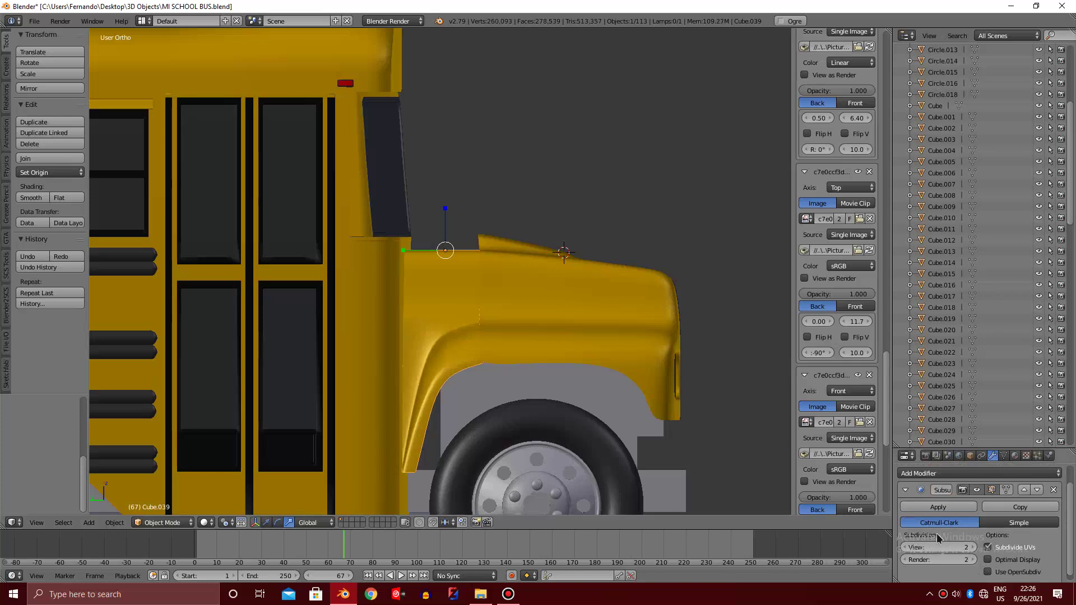
pyautogui.press('z')
pyautogui.press('z')
pyautogui.press('KP_6')
pyautogui.press('KP_6')
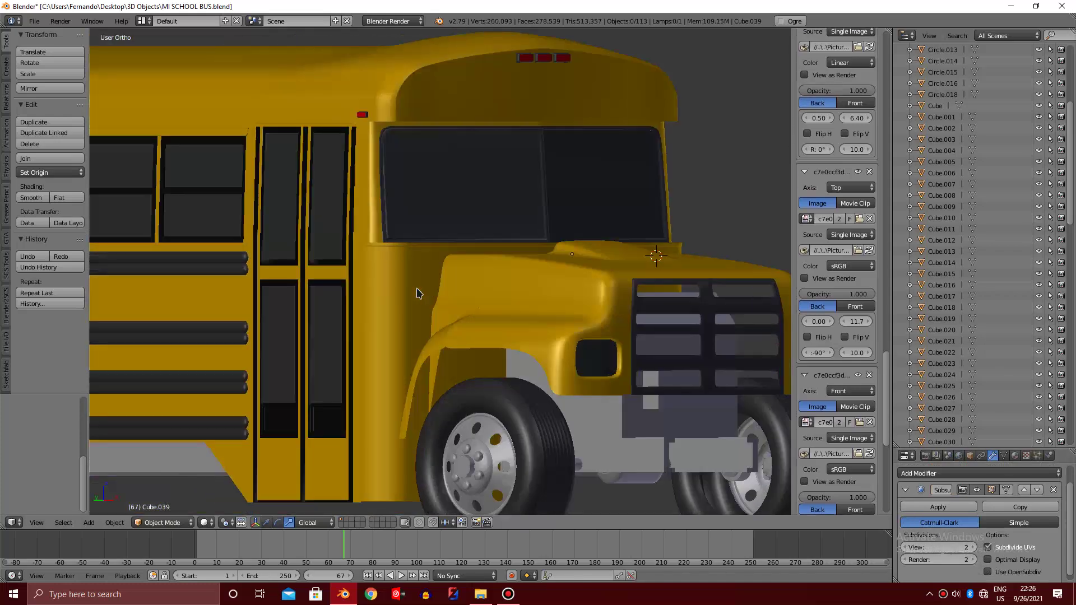
# Orbit around the bus front to a three-quarter perspective view of the hood
pyautogui.press('KP_6')
pyautogui.press('a')
pyautogui.press('KP_6')
pyautogui.press('KP_6')
pyautogui.press('KP_6')
pyautogui.press('KP_6')
pyautogui.press('KP_6')
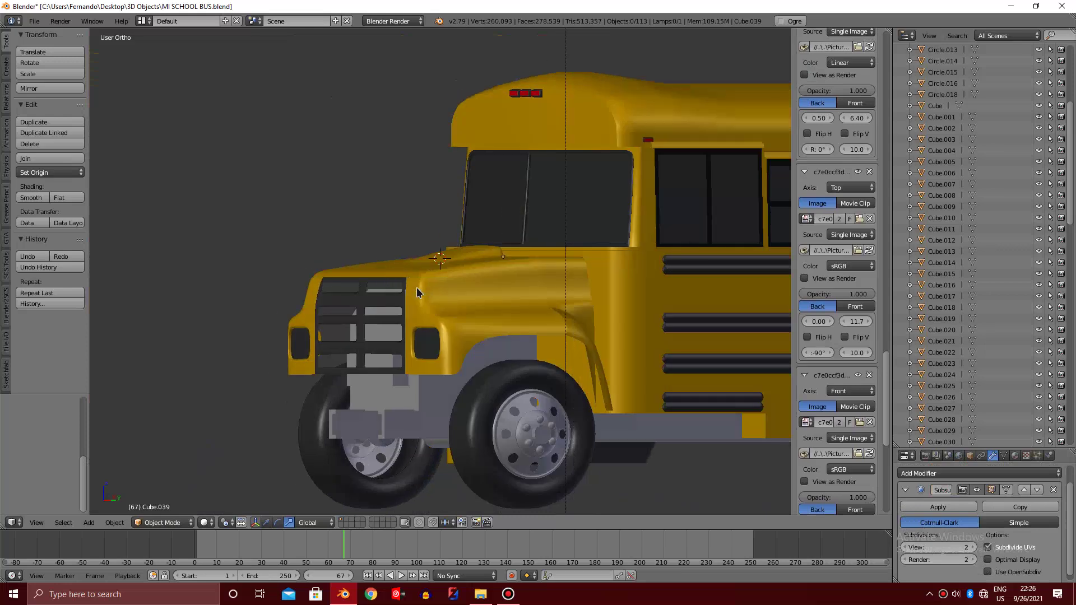
pyautogui.press('KP_6')
pyautogui.scroll(-5, 416, 292)
pyautogui.press('KP_6')
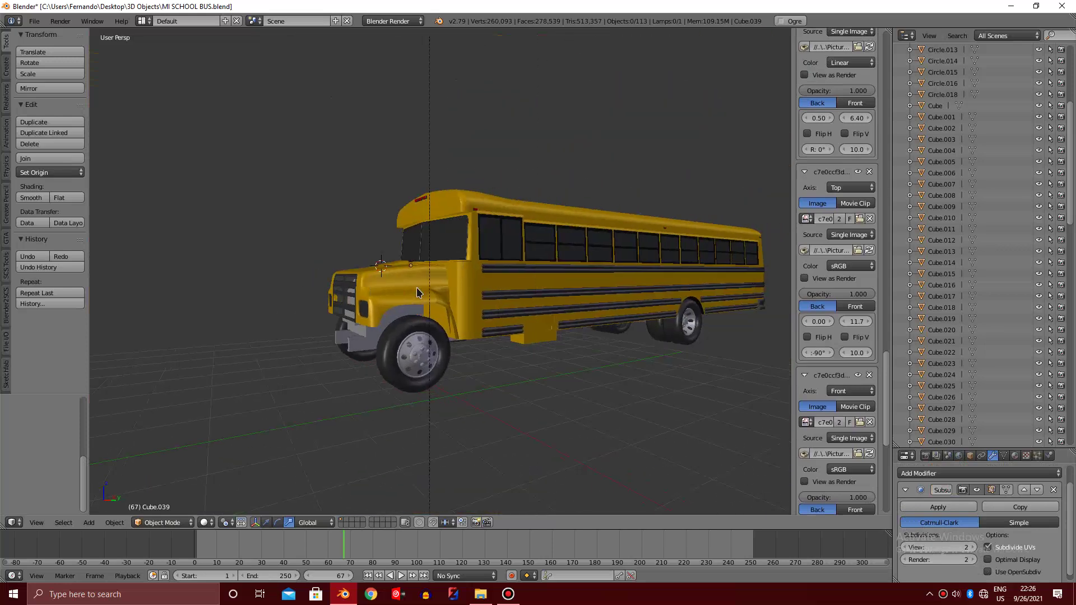
pyautogui.press('KP_5')
pyautogui.scroll(5, 416, 292)
# Select the hood panel in Edit Mode and pick the edge loop along the fender edge
pyautogui.press('KP_6')
pyautogui.scroll(-3, 417, 292)
pyautogui.press('KP_6')
pyautogui.rightClick(506, 280)
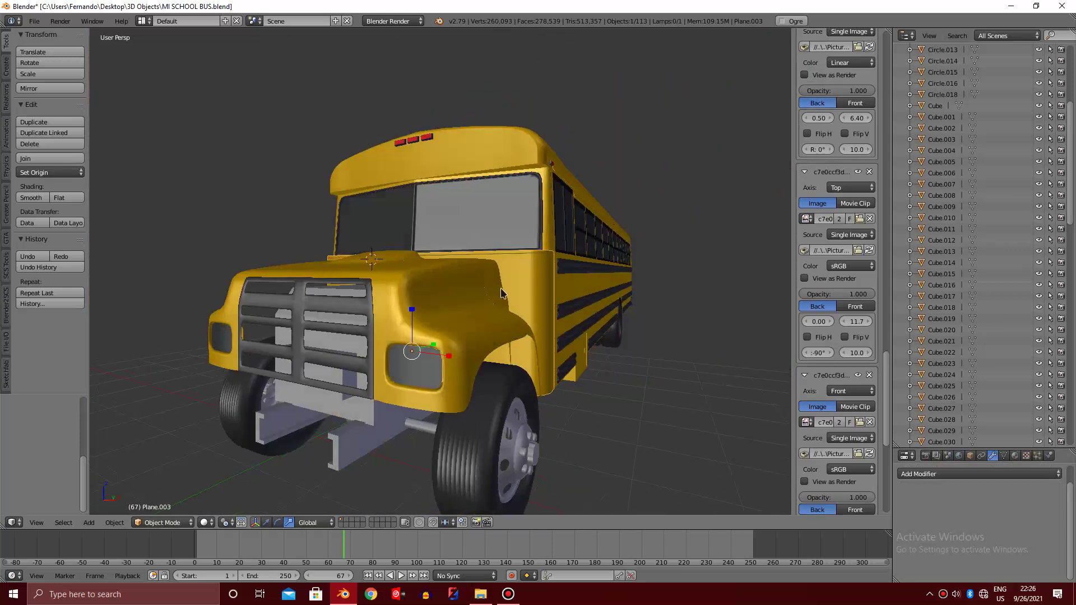
pyautogui.scroll(5, 505, 280)
pyautogui.press('Tab')
pyautogui.press('KP_6')
pyautogui.press('KP_6')
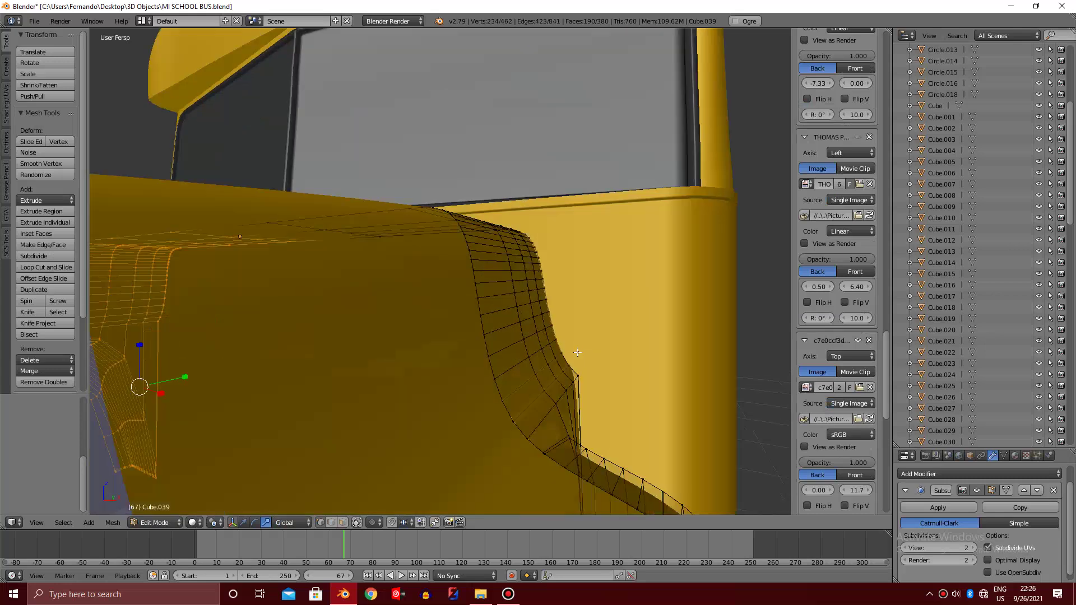
pyautogui.scroll(2, 568, 354)
pyautogui.keyDown('alt'); pyautogui.rightClick(562, 350); pyautogui.keyUp('alt')
pyautogui.press('z')
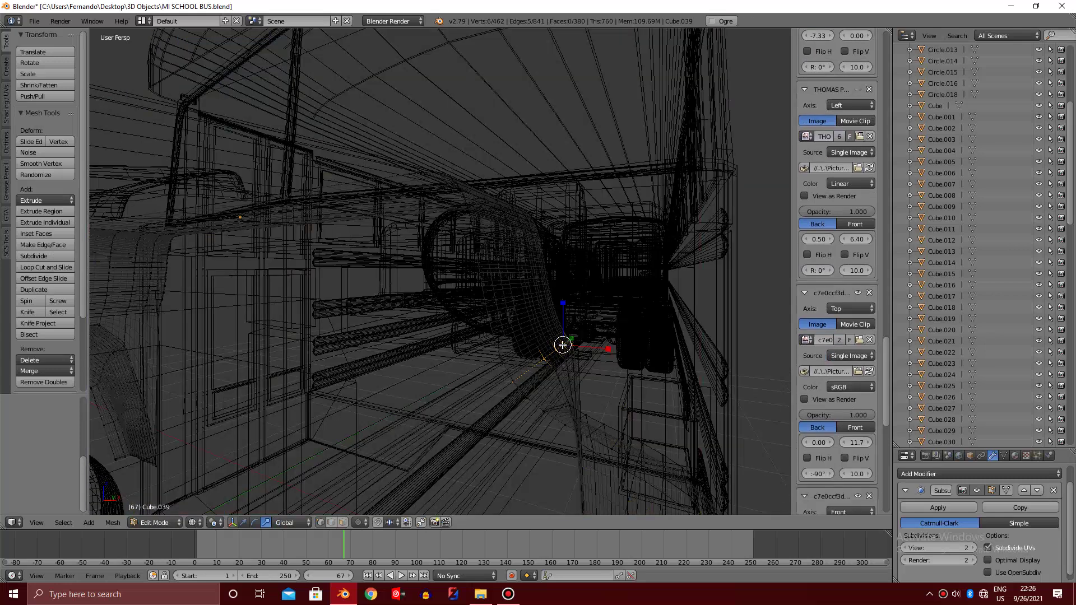
pyautogui.press('z')
pyautogui.press('Tab')
pyautogui.press('Tab')
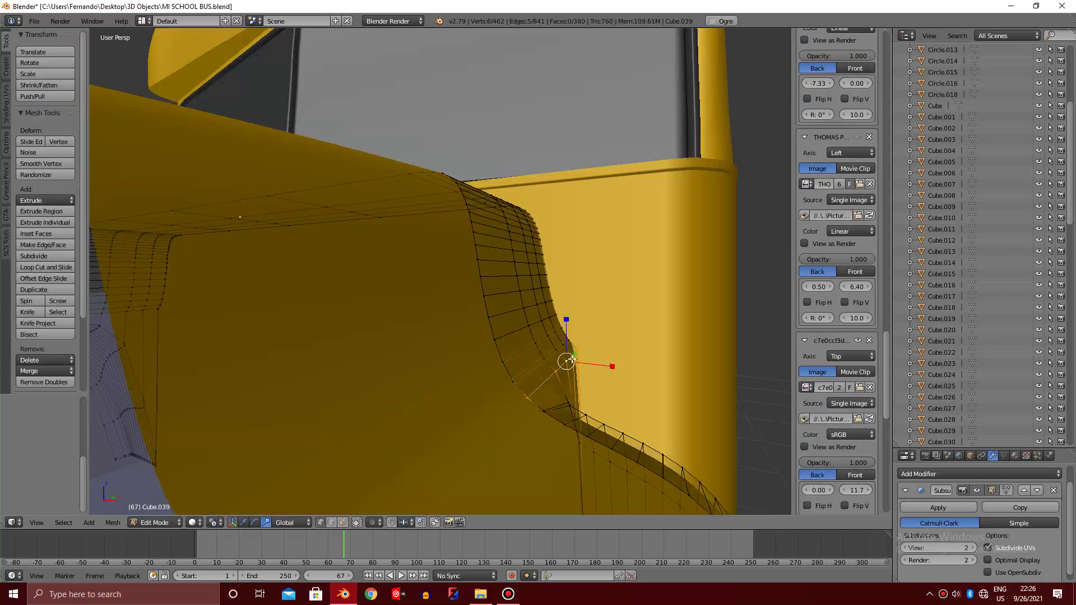
# Switch to an orthographic top view of the hood panel
pyautogui.press('KP_6')
pyautogui.press('KP_6')
pyautogui.scroll(-3, 566, 360)
pyautogui.press('z')
pyautogui.scroll(2, 566, 361)
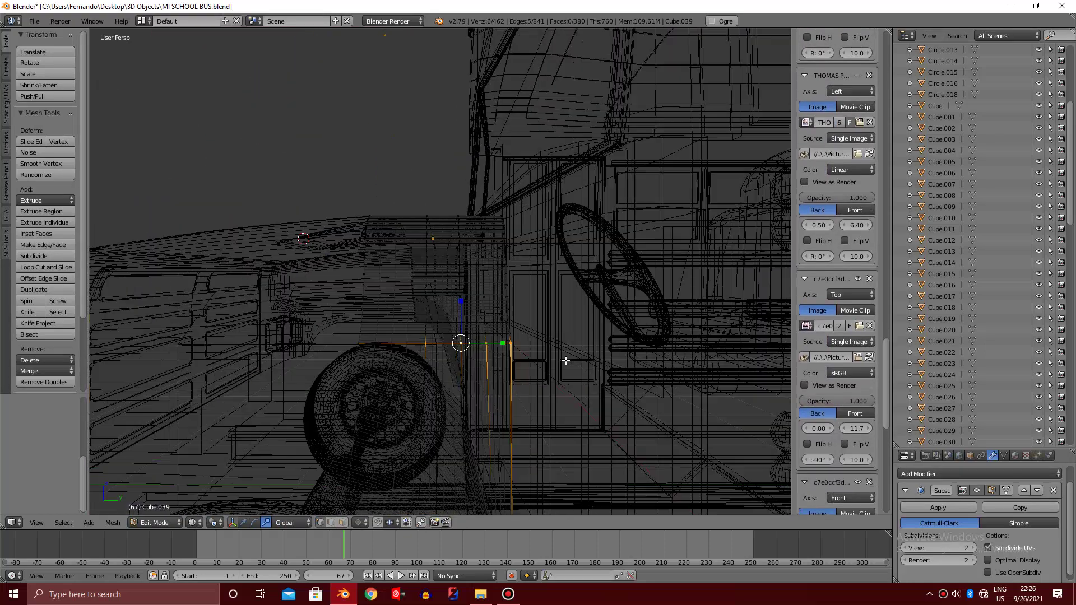
pyautogui.press('z')
pyautogui.press('KP_8')
pyautogui.press('KP_8')
pyautogui.press('KP_7')
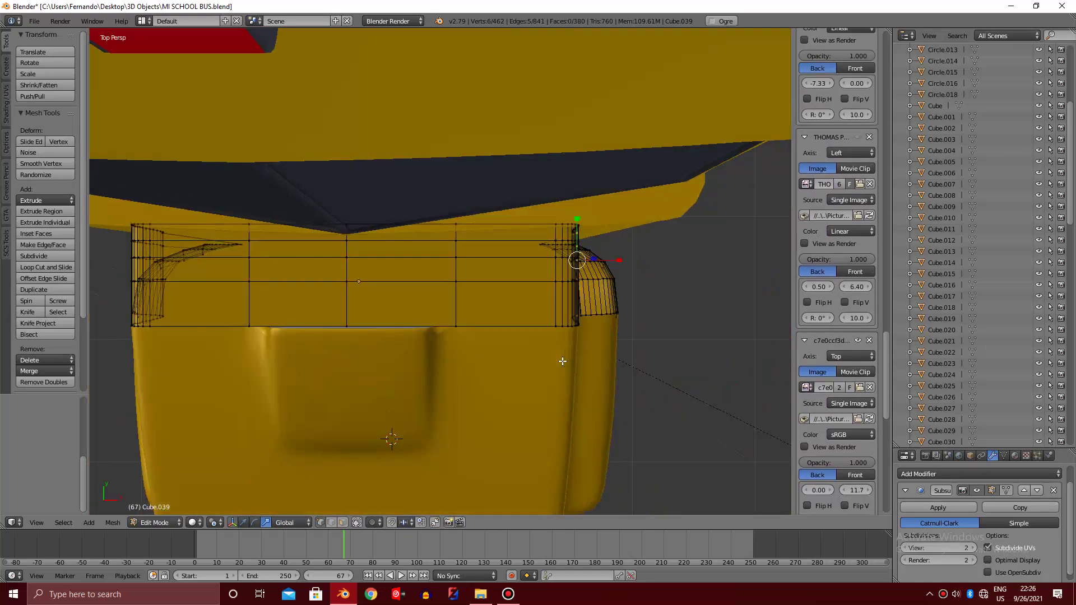
pyautogui.press('KP_5')
# Nudge the fender edge vertices flush with the body, then return to Object Mode
pyautogui.press('z')
pyautogui.press('z')
pyautogui.scroll(2, 562, 356)
pyautogui.scroll(2, 542, 295)
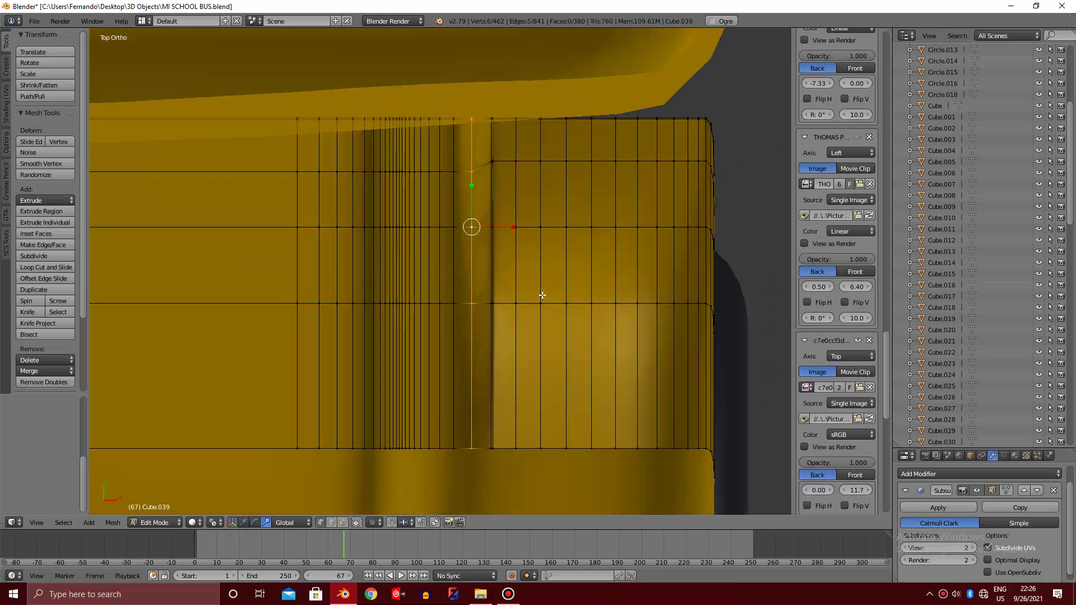
pyautogui.keyDown('shift'); pyautogui.scroll(2, 526, 280); pyautogui.keyUp('shift')
pyautogui.press('z')
pyautogui.keyDown('shift'); pyautogui.scroll(2, 511, 277); pyautogui.keyUp('shift')
pyautogui.scroll(2, 512, 277)
pyautogui.press('z')
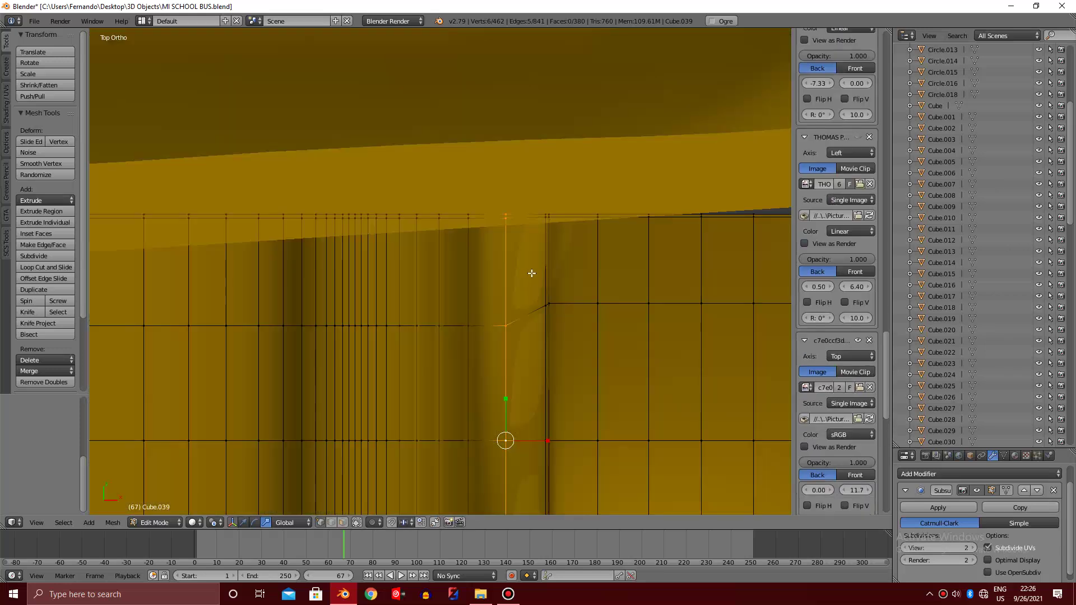
pyautogui.scroll(-3, 532, 273)
pyautogui.press('Tab')
pyautogui.scroll(-2, 532, 274)
pyautogui.scroll(-3, 532, 274)
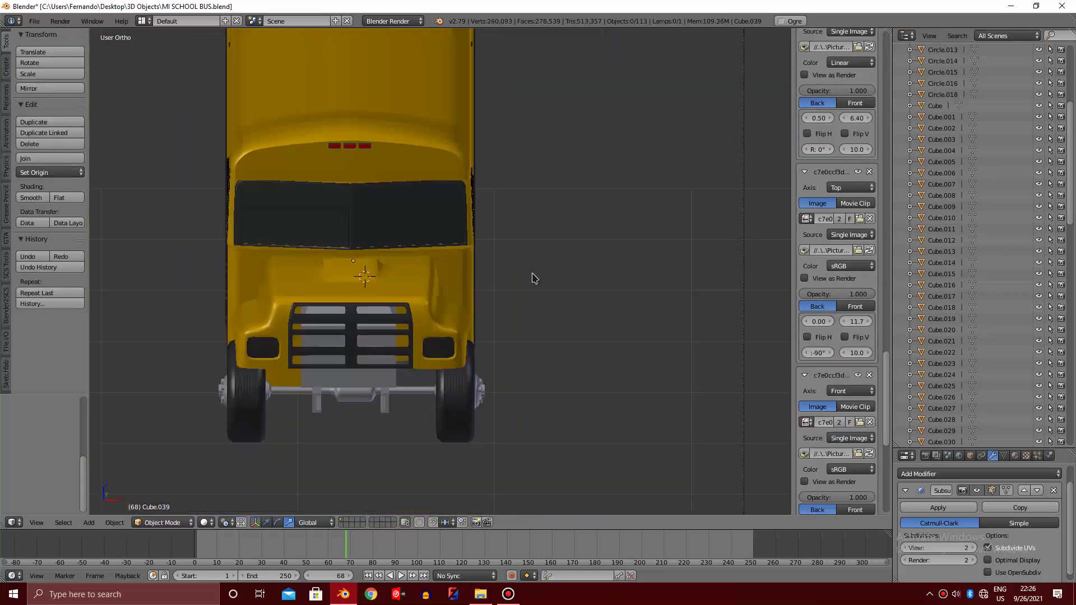
pyautogui.press('KP_6')
pyautogui.press('KP_6')
pyautogui.press('KP_6')
pyautogui.press('KP_6')
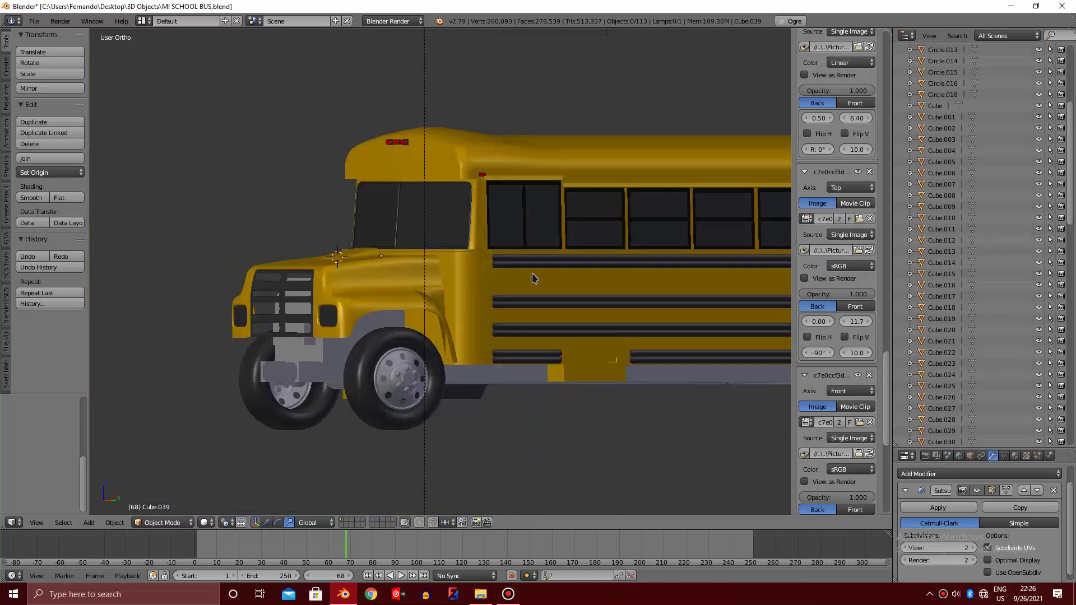
pyautogui.press('KP_4')
pyautogui.press('KP_5')
pyautogui.press('KP_6')
pyautogui.press('KP_4')
pyautogui.press('KP_4')
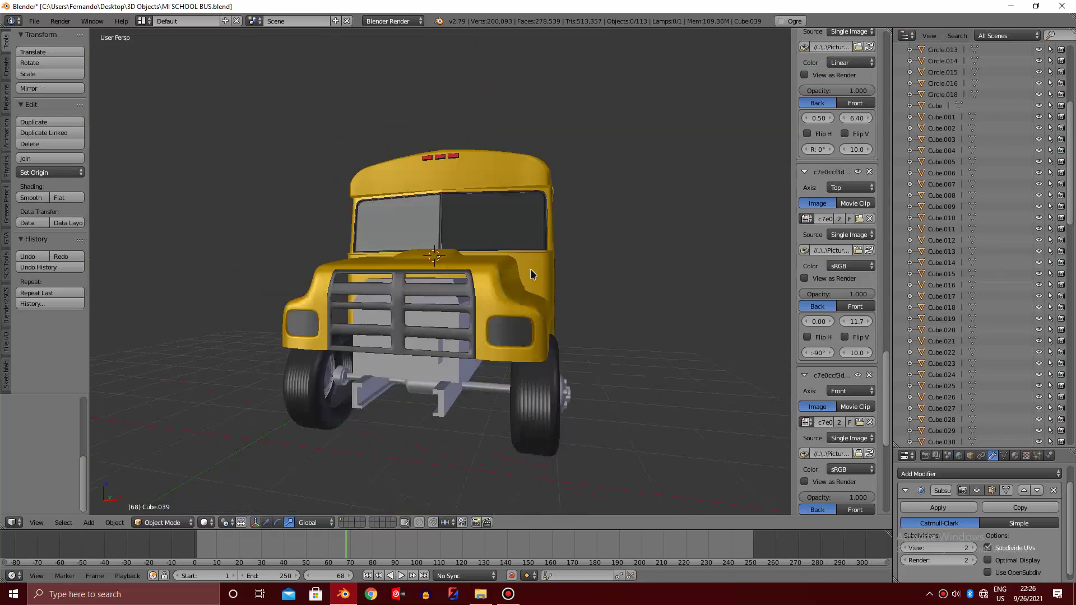
pyautogui.press('KP_4')
pyautogui.press('KP_4')
pyautogui.press('KP_6')
pyautogui.rightClick(539, 273)
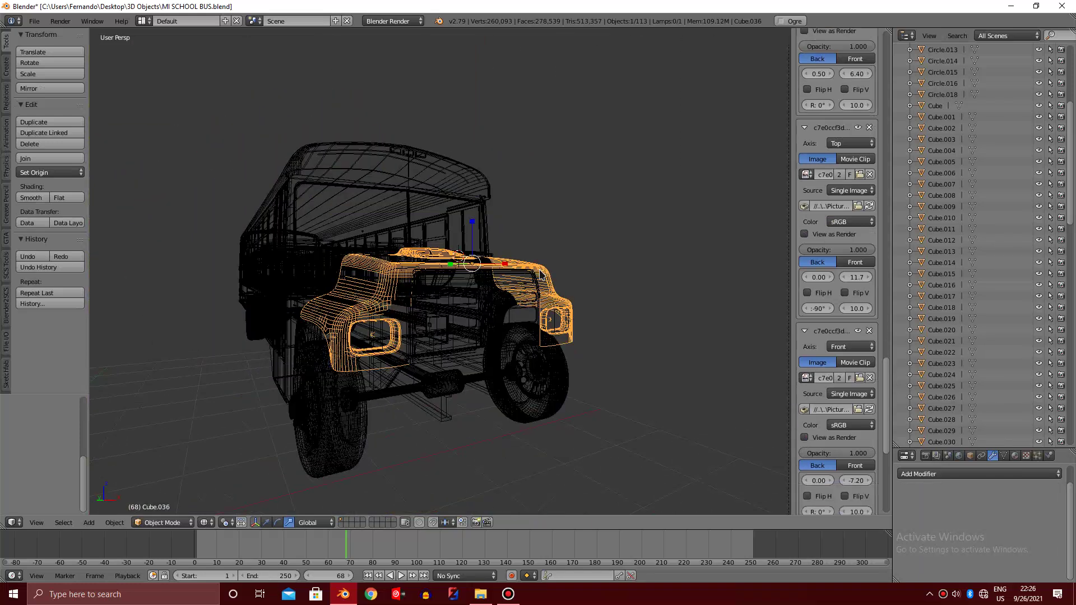
pyautogui.press('KP_6')
pyautogui.press('KP_6')
pyautogui.scroll(3, 368, 274)
pyautogui.scroll(2, 835, 420)
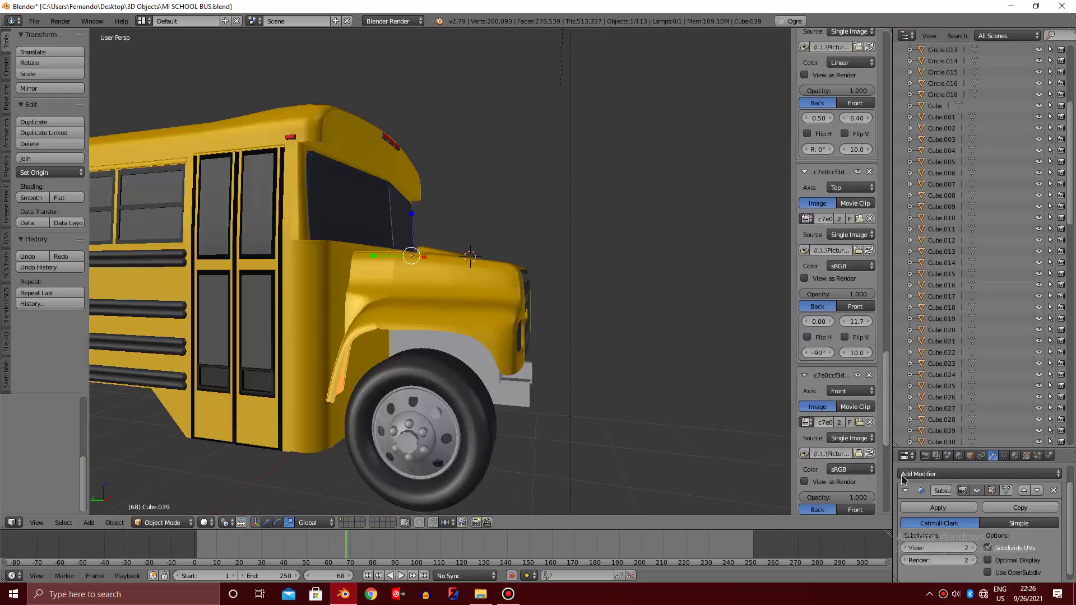
pyautogui.click(980, 474)
pyautogui.press('KP_6')
pyautogui.press('KP_6')
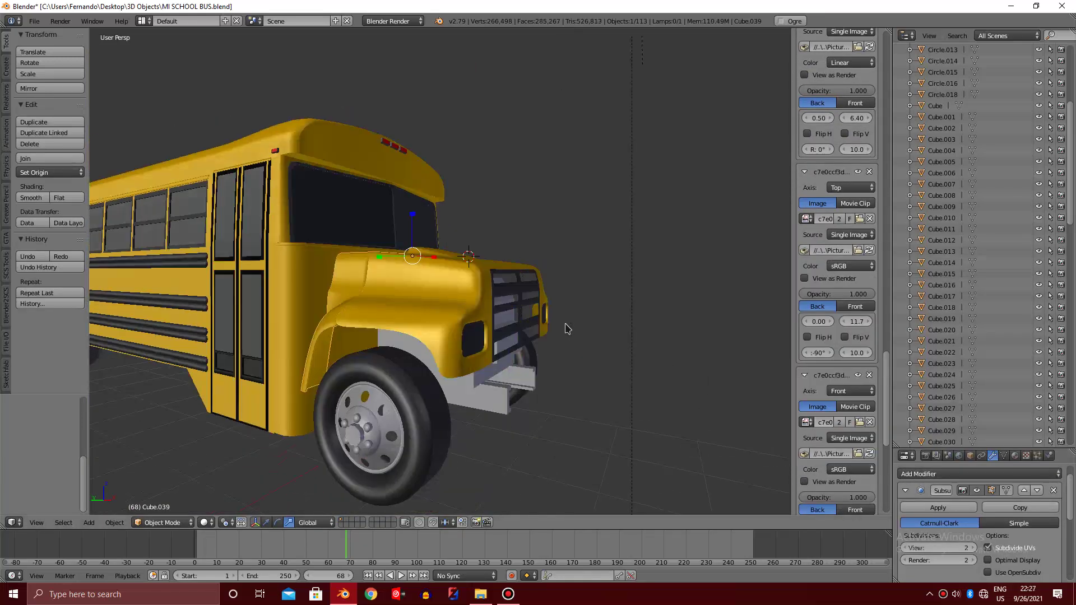
pyautogui.press('KP_6')
pyautogui.press('KP_6')
pyautogui.press('KP_6')
pyautogui.press('KP_6')
pyautogui.press('KP_6')
pyautogui.press('KP_6')
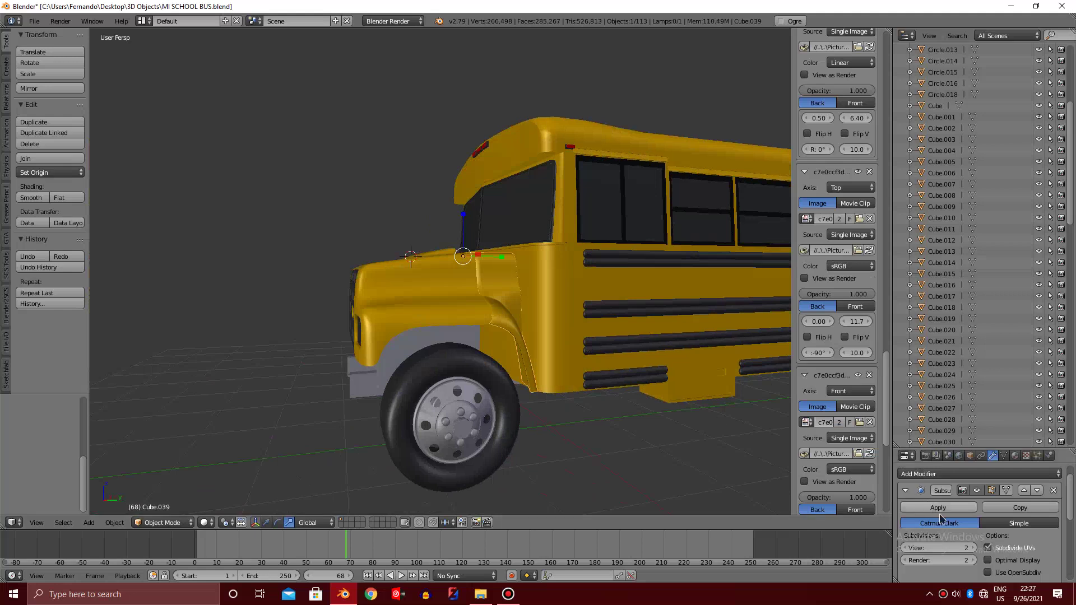
pyautogui.scroll(-4, 953, 538)
pyautogui.write('0.001')
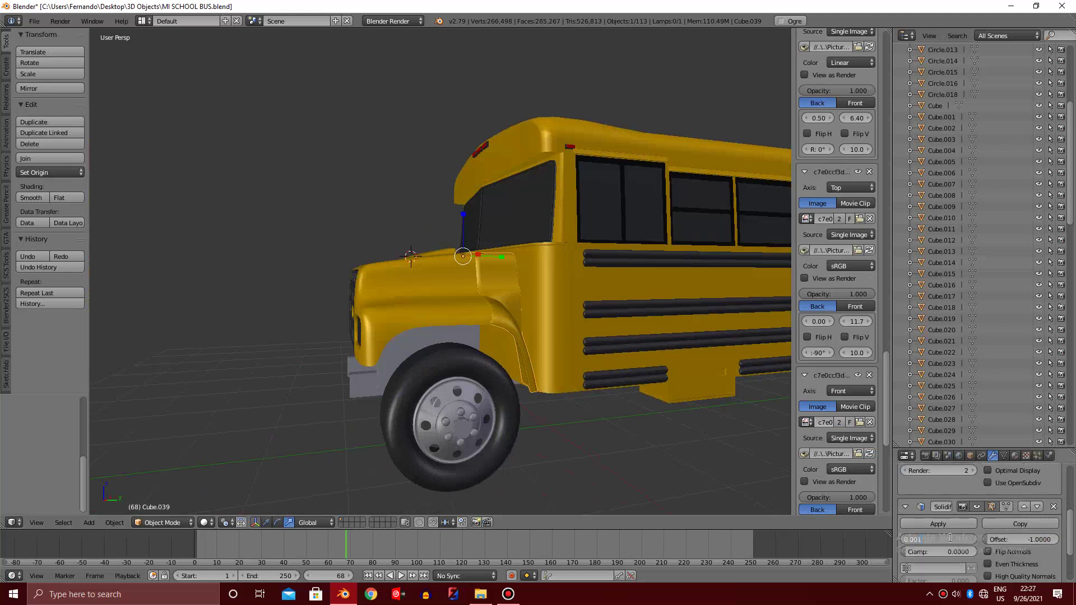
pyautogui.press('Return')
pyautogui.press('Return')
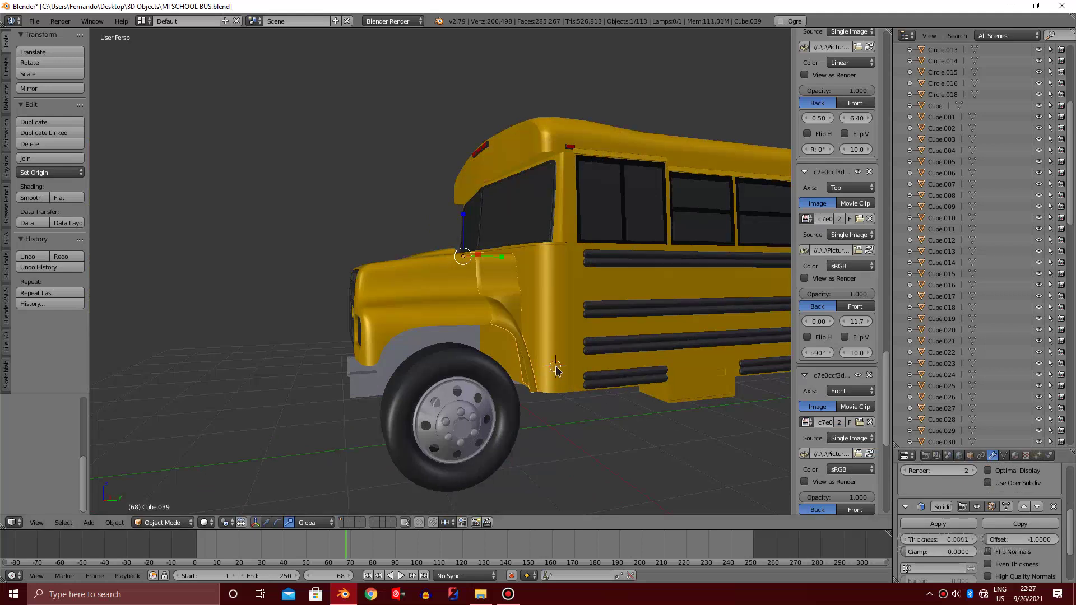
pyautogui.moveTo(560, 393); pyautogui.dragTo(456, 320, button='middle')
pyautogui.rightClick(456, 320)
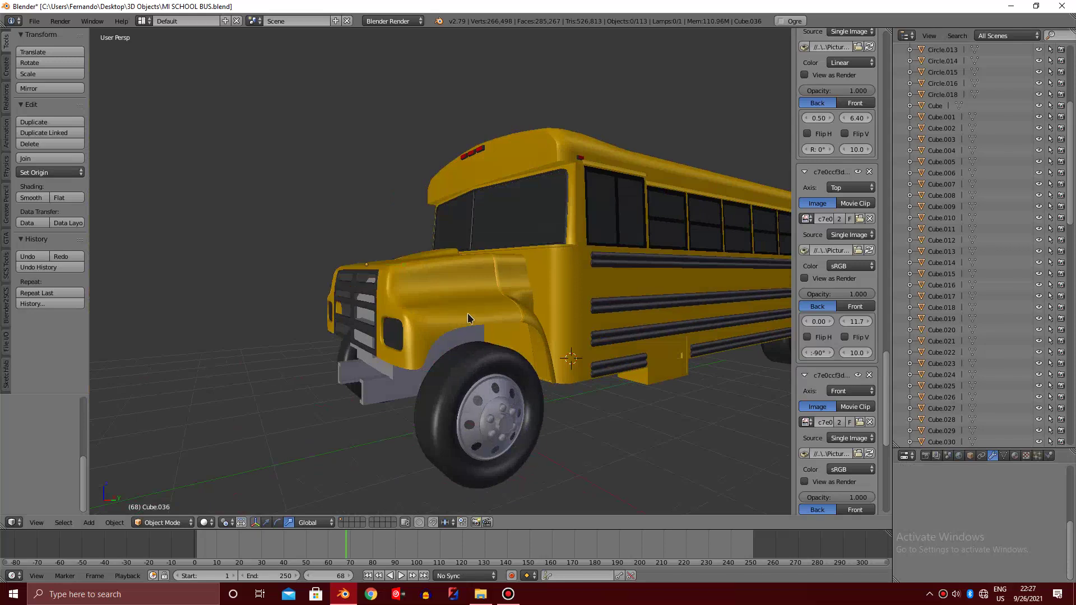
pyautogui.scroll(1, 499, 313)
pyautogui.rightClick(525, 303)
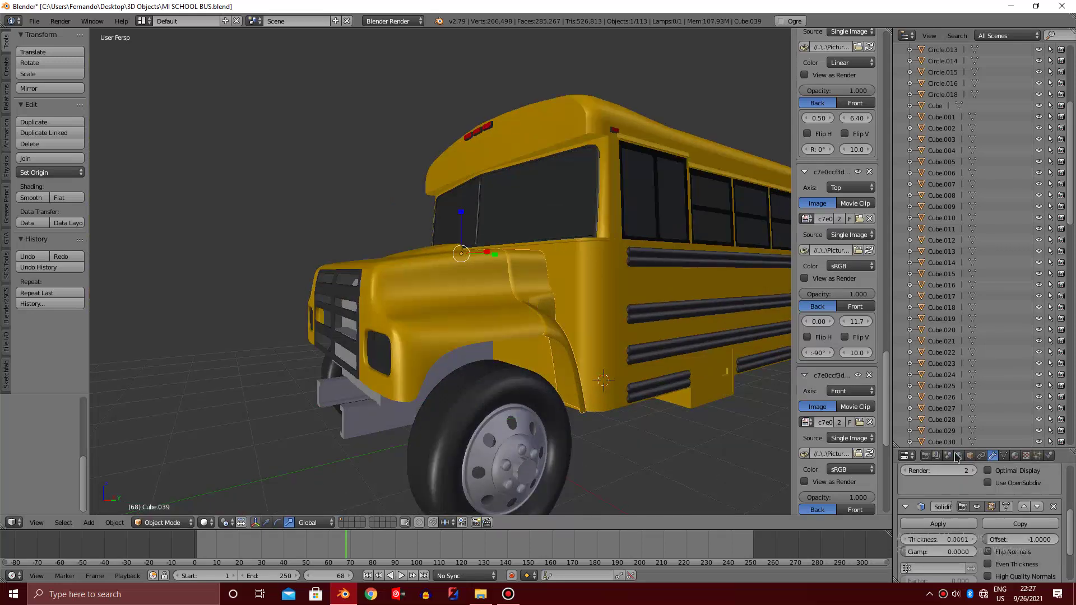
pyautogui.click(1054, 506)
pyautogui.press('z')
pyautogui.press('z')
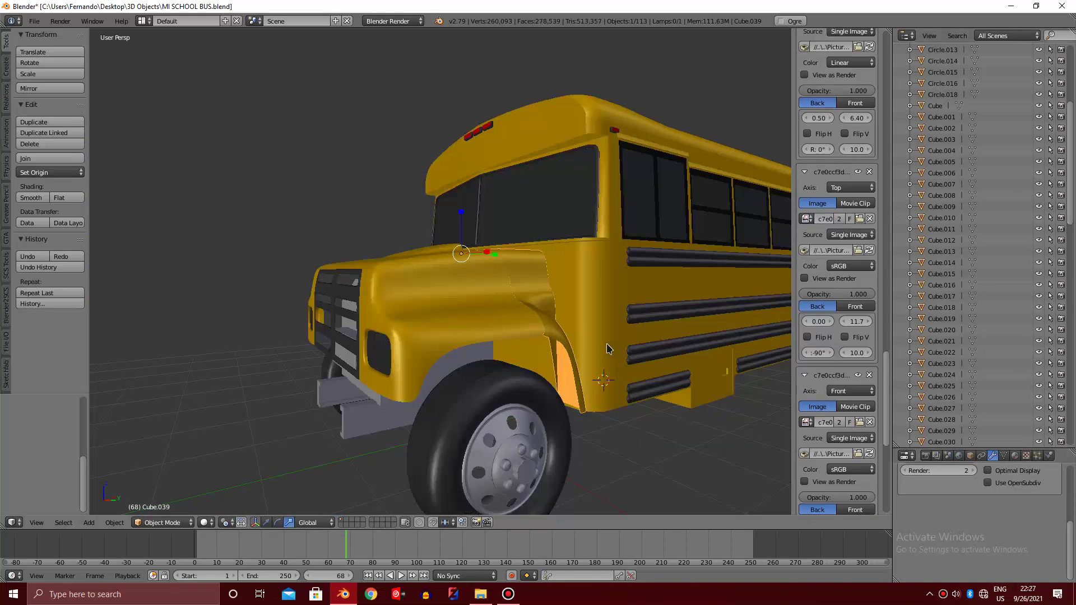
pyautogui.press('a')
pyautogui.moveTo(609, 349); pyautogui.dragTo(605, 302, button='middle')
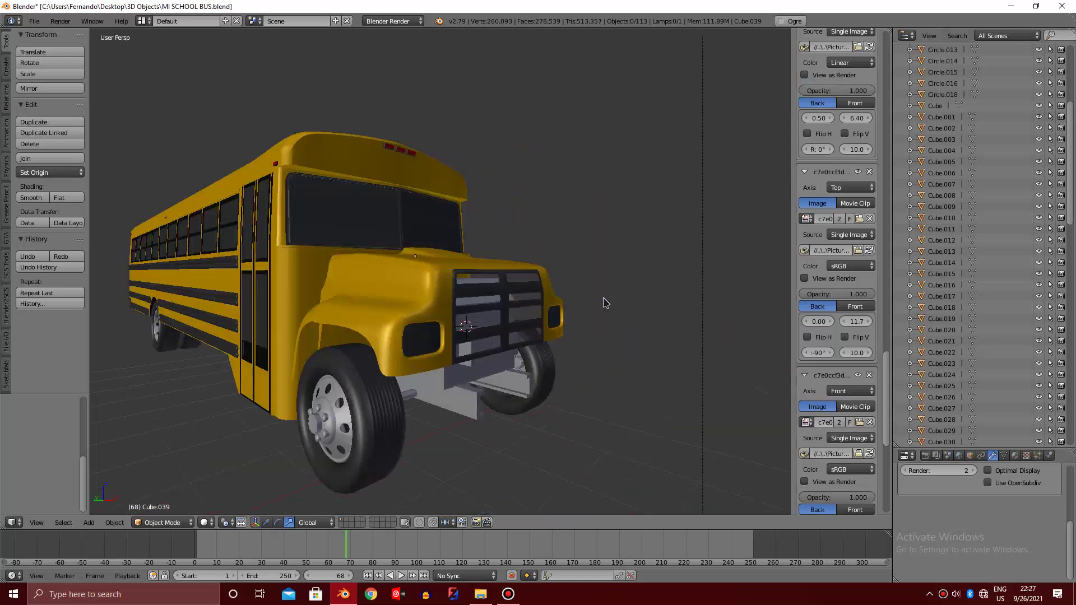
# Give the bus hood Shade Smooth from the W specials menu
pyautogui.rightClick(558, 293)
pyautogui.press('Tab')
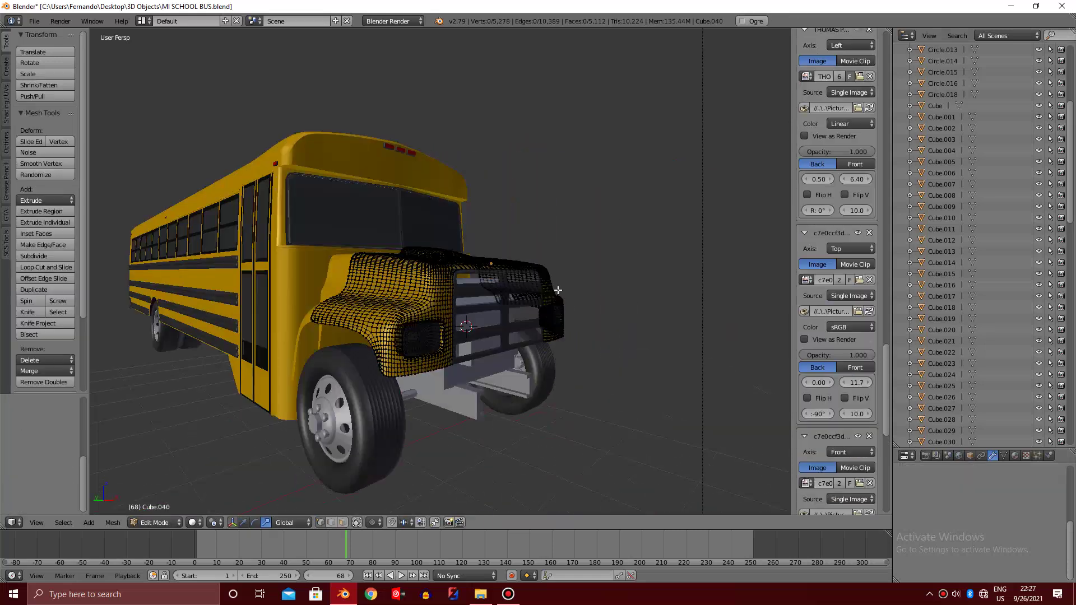
pyautogui.press('w')
pyautogui.click(559, 292)
pyautogui.press('Tab')
pyautogui.press('a')
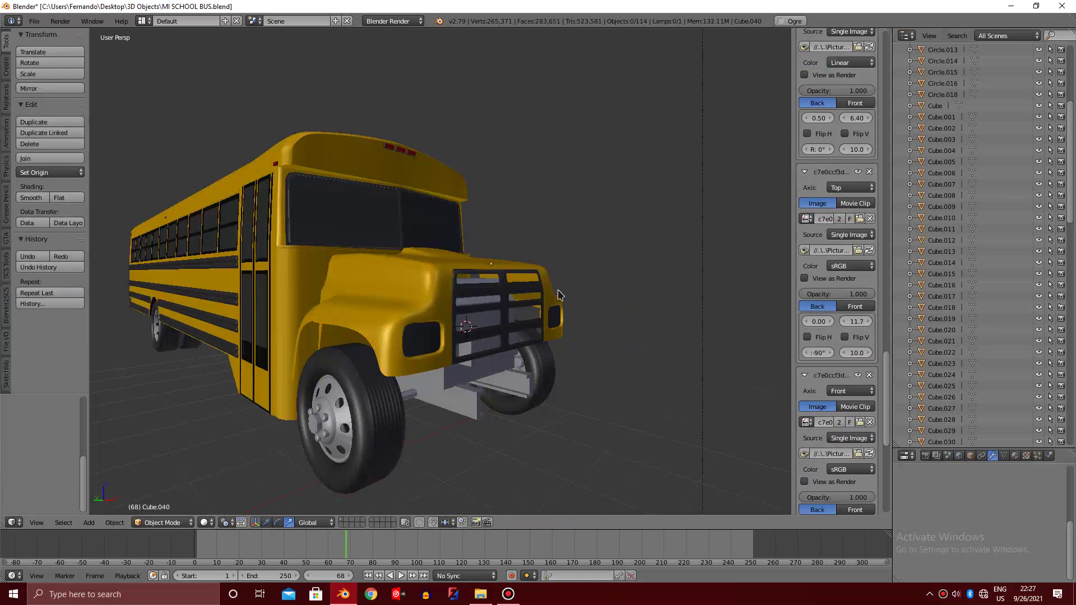
# Reselect the hood and review its modifier and material settings
pyautogui.rightClick(534, 269)
pyautogui.press('a')
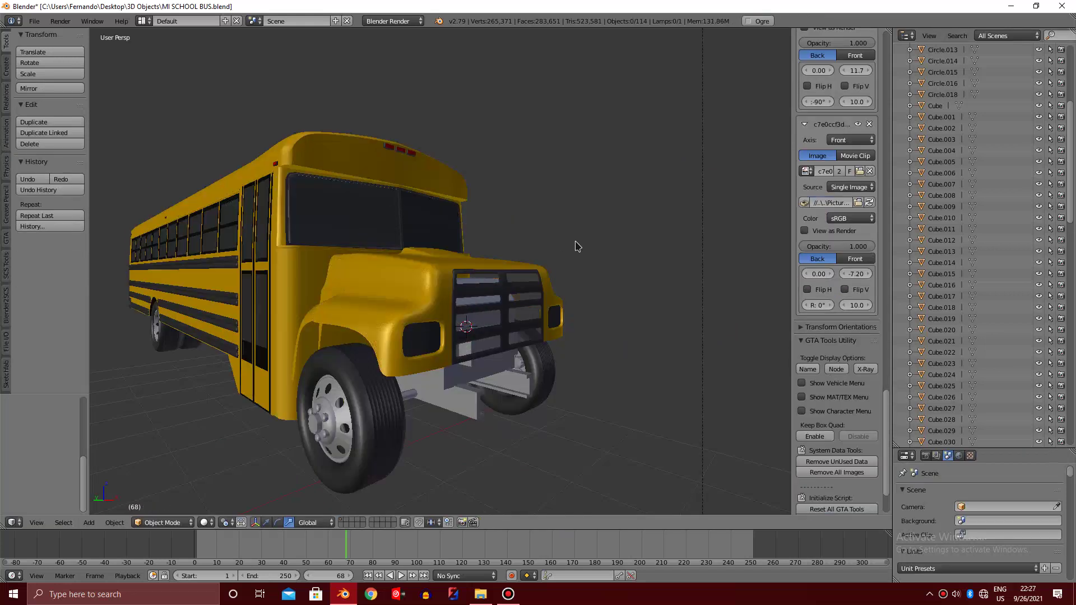
pyautogui.scroll(-2, 586, 257)
pyautogui.hotkey('ctrl', 'z')
pyautogui.click(993, 455)
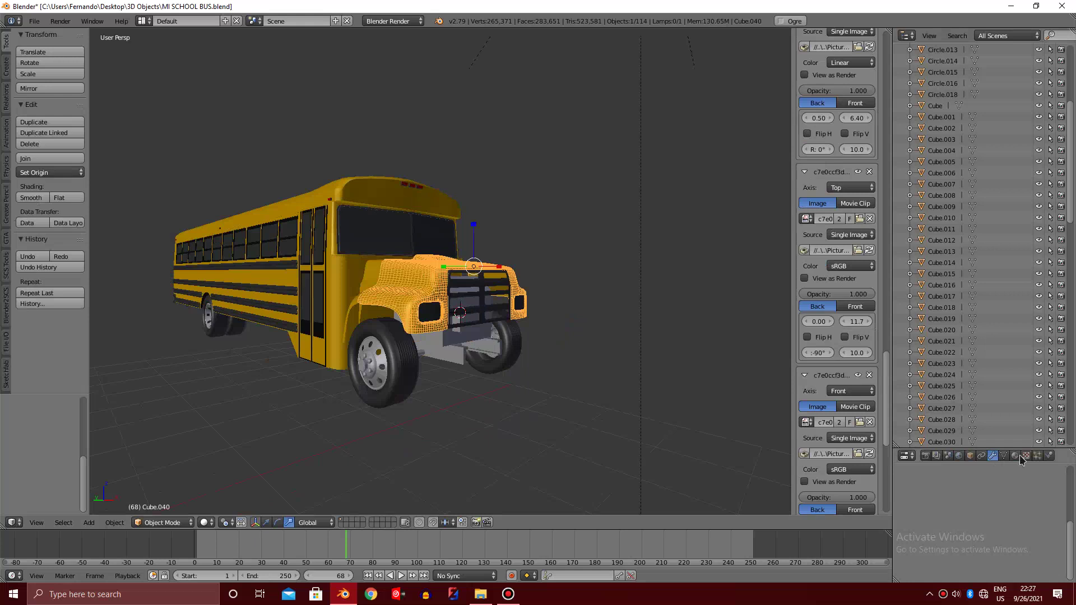
pyautogui.click(1019, 456)
pyautogui.press('a')
# Duplicate the front fender piece Cube.039 in place as Cube.041
pyautogui.moveTo(560, 258); pyautogui.dragTo(448, 253, button='middle')
pyautogui.scroll(3, 503, 252)
pyautogui.scroll(2, 503, 253)
pyautogui.rightClick(510, 281)
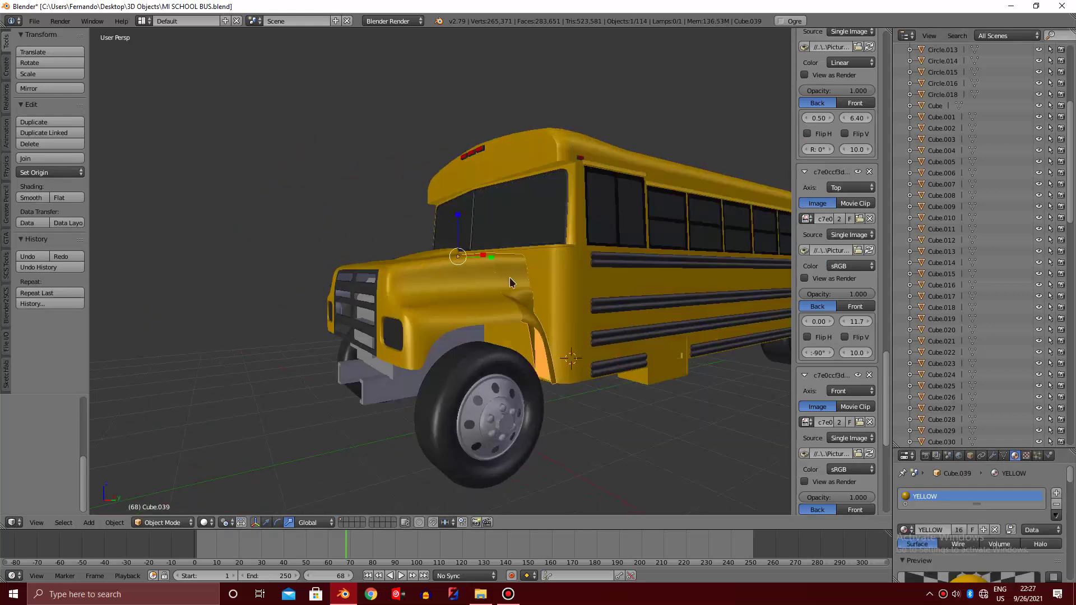
pyautogui.click(510, 282)
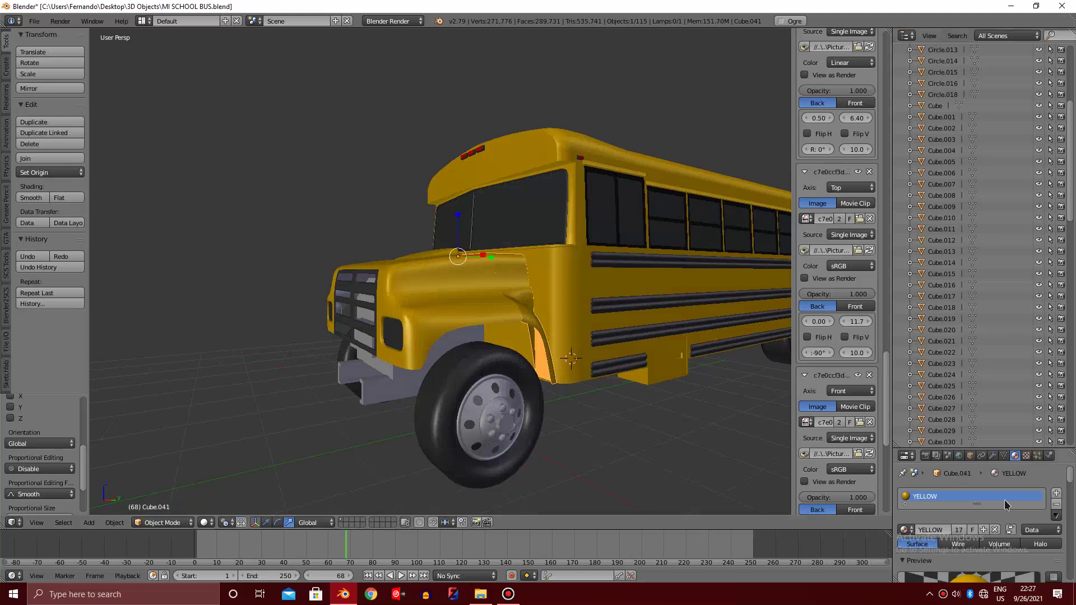
# Remove the YELLOW material slot from the duplicated fender and view it from the side
pyautogui.press('Tab')
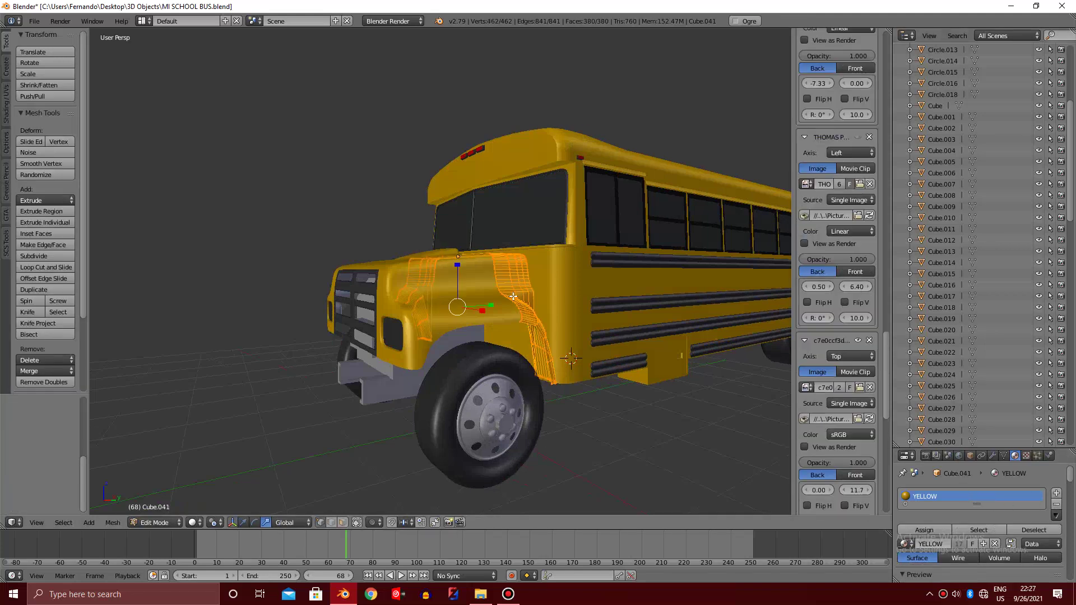
pyautogui.press('w')
pyautogui.press('Escape')
pyautogui.press('Tab')
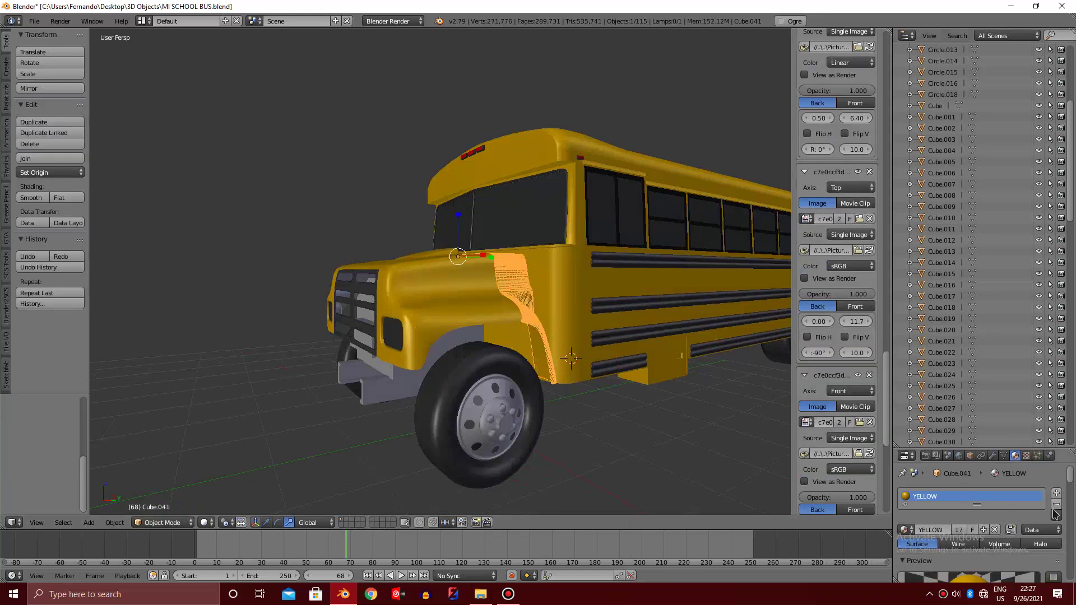
pyautogui.click(1056, 504)
pyautogui.moveTo(701, 325); pyautogui.dragTo(531, 312, button='middle')
pyautogui.press('KP_5')
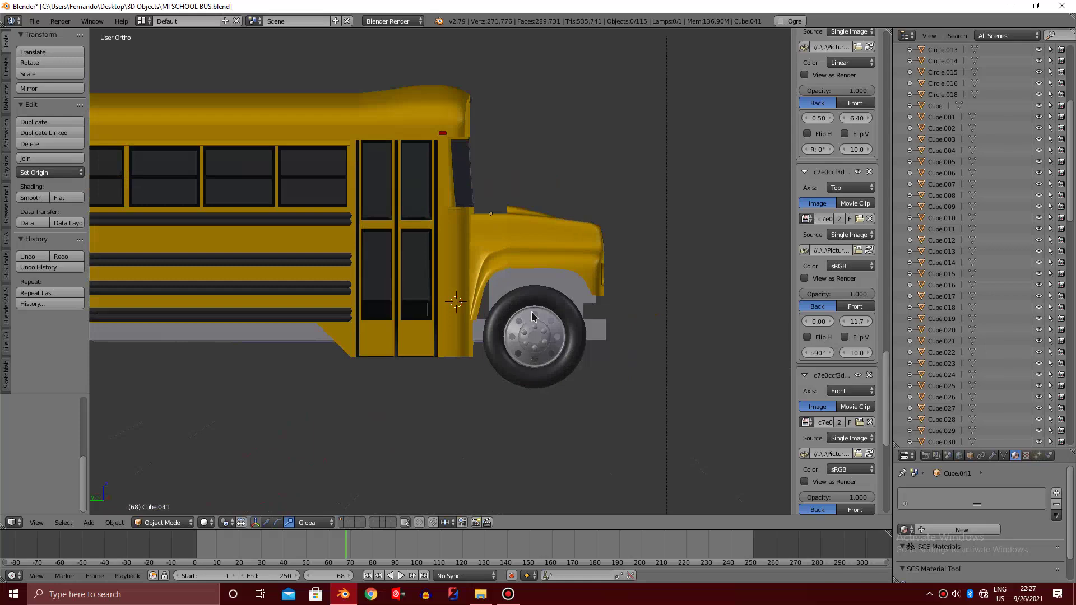
# Box-select the lower vertices of fender Cube.039 in wireframe and leave Edit Mode
pyautogui.scroll(2, 531, 312)
pyautogui.scroll(2, 514, 332)
pyautogui.rightClick(515, 331)
pyautogui.press('Tab')
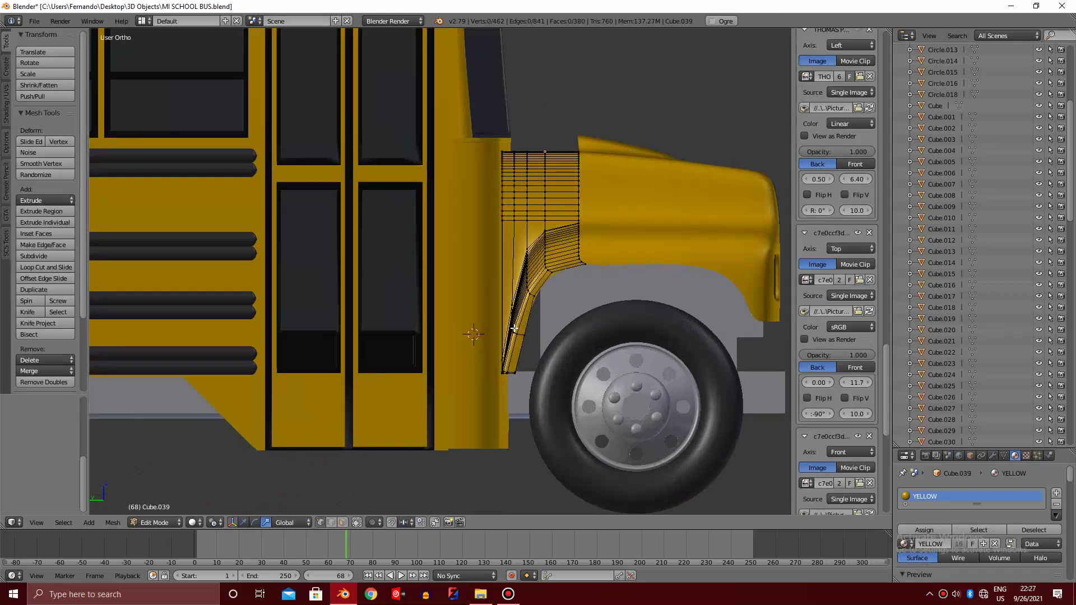
pyautogui.scroll(-1, 514, 325)
pyautogui.press('z')
pyautogui.scroll(2, 514, 319)
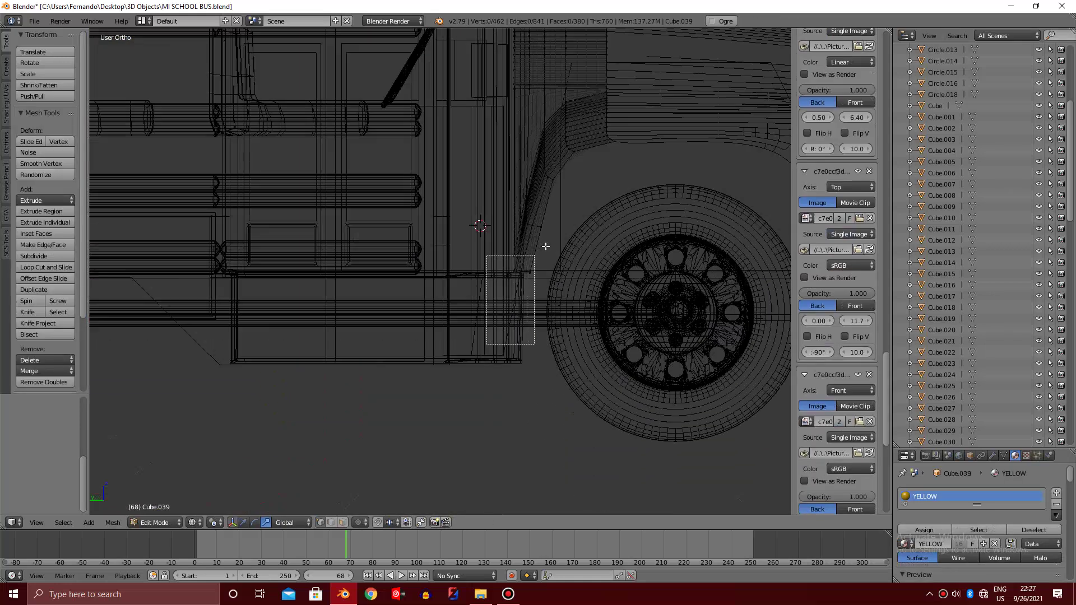
pyautogui.moveTo(487, 344); pyautogui.dragTo(545, 246)
pyautogui.press('z')
pyautogui.moveTo(545, 246); pyautogui.dragTo(519, 249, button='middle')
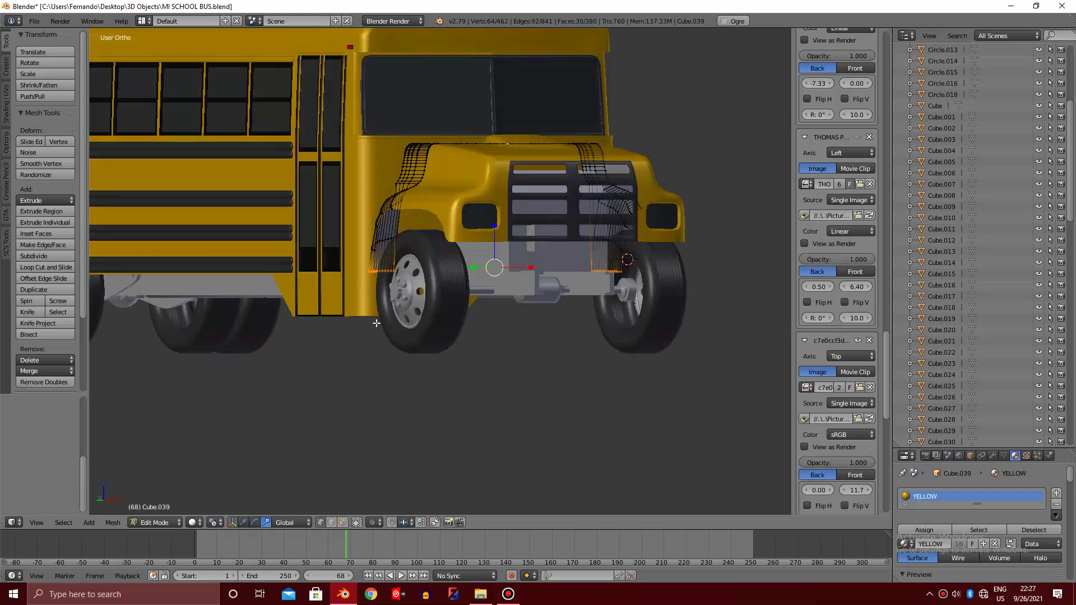
pyautogui.press('Tab')
# Orbit around the bus to a front three-quarter view and open the File menu to save
pyautogui.scroll(-3, 392, 329)
pyautogui.press('KP_4')
pyautogui.press('KP_4')
pyautogui.scroll(2, 391, 330)
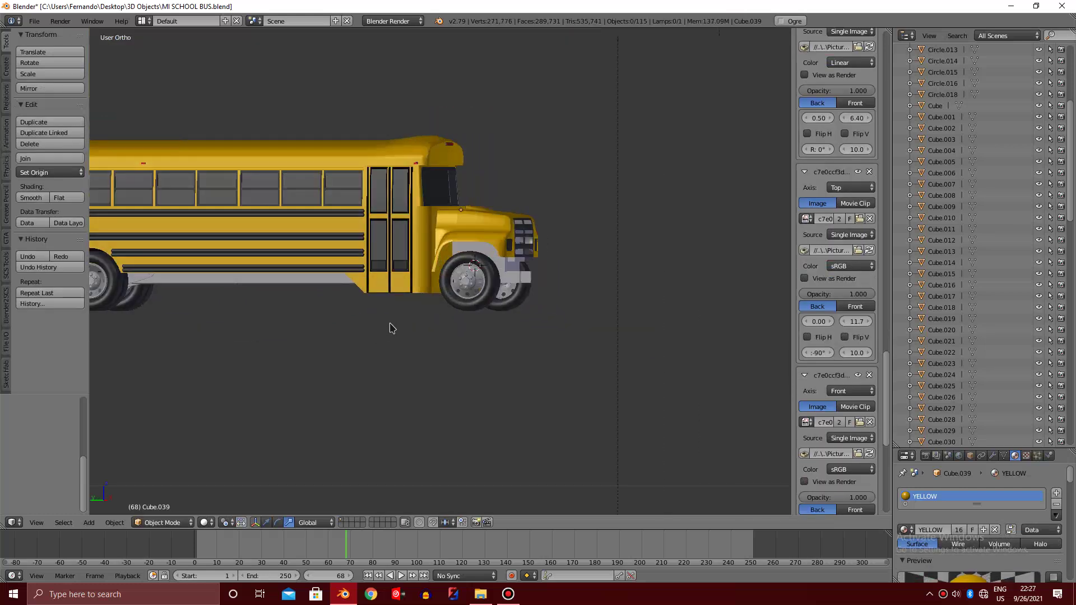
pyautogui.scroll(-1, 392, 330)
pyautogui.press('KP_4')
pyautogui.press('KP_4')
pyautogui.scroll(-1, 392, 329)
pyautogui.press('KP_4')
pyautogui.press('KP_4')
pyautogui.press('KP_4')
pyautogui.press('KP_4')
pyautogui.press('KP_4')
pyautogui.press('KP_4')
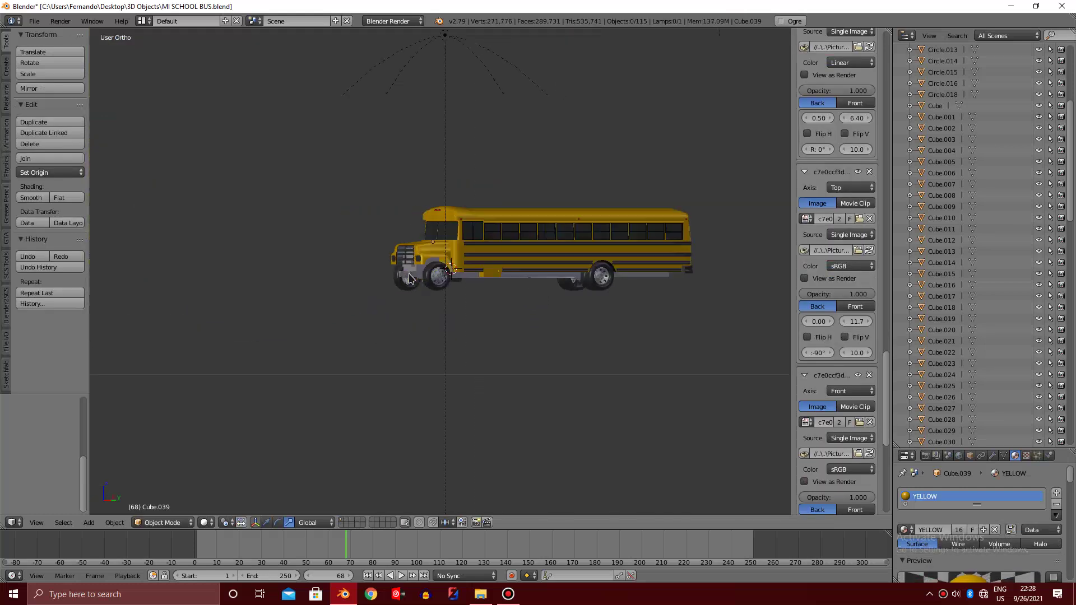
pyautogui.scroll(4, 409, 278)
pyautogui.press('KP_4')
pyautogui.press('KP_4')
pyautogui.press('KP_4')
pyautogui.scroll(-1, 409, 279)
pyautogui.press('KP_4')
pyautogui.press('KP_4')
pyautogui.press('KP_4')
pyautogui.press('KP_4')
pyautogui.press('KP_4')
pyautogui.press('KP_4')
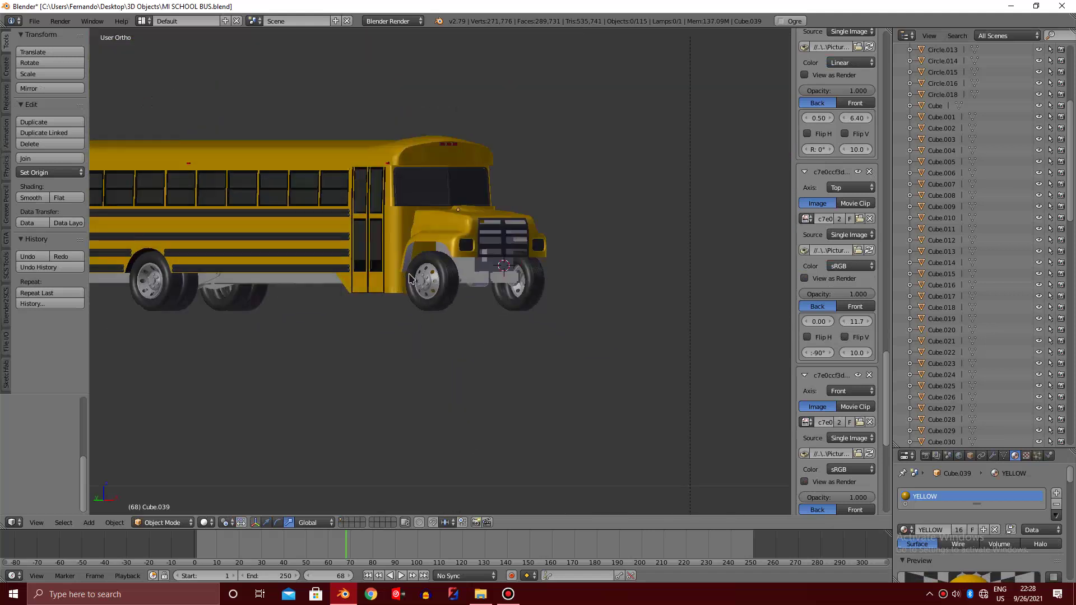
pyautogui.click(29, 21)
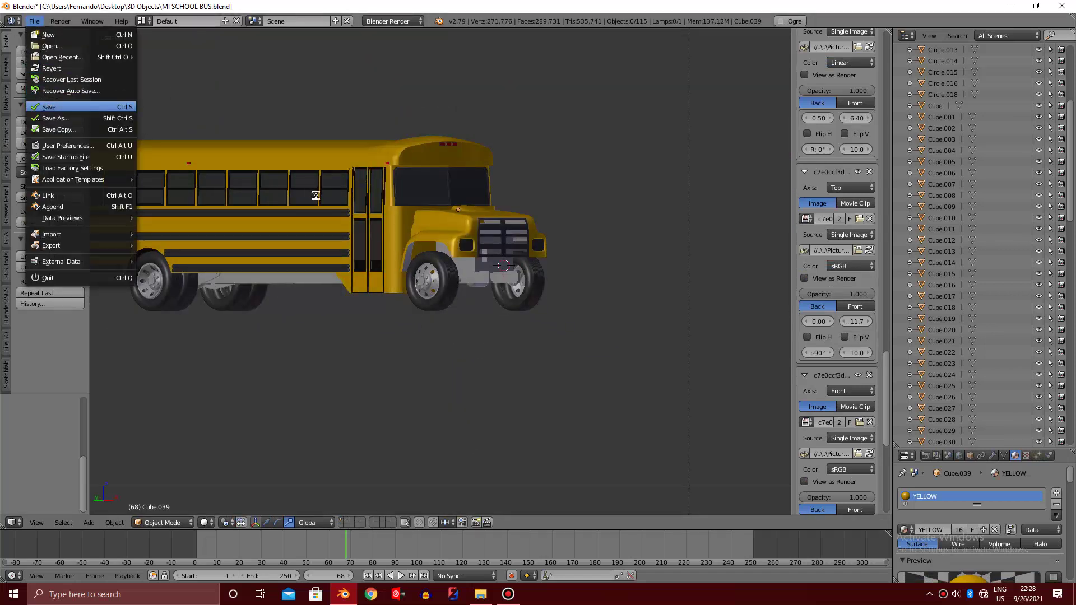
# Add a new plane and move it away from the bus
pyautogui.press('KP_1')
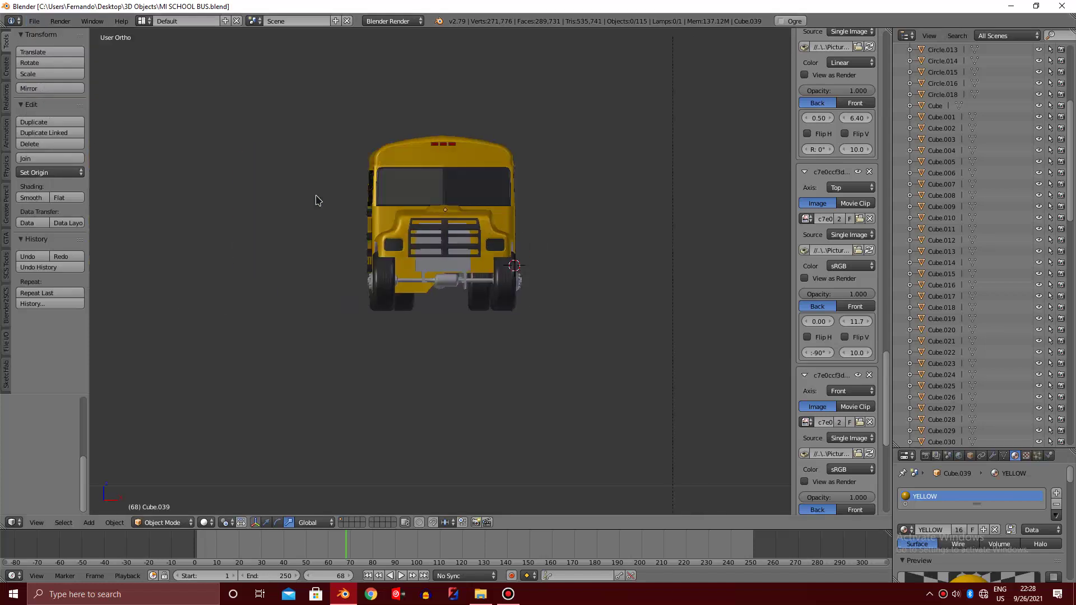
pyautogui.scroll(-1, 358, 188)
pyautogui.scroll(-3, 413, 209)
pyautogui.scroll(4, 413, 210)
pyautogui.hotkey('shift', 'a')
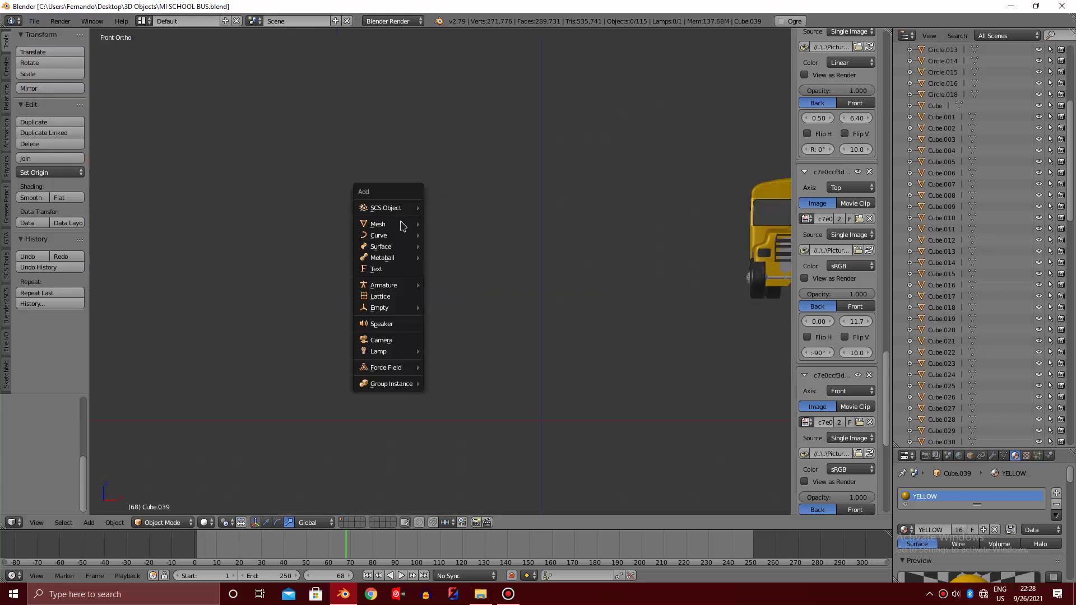
pyautogui.moveTo(378, 224)
pyautogui.click(447, 223)
pyautogui.scroll(-5, 531, 235)
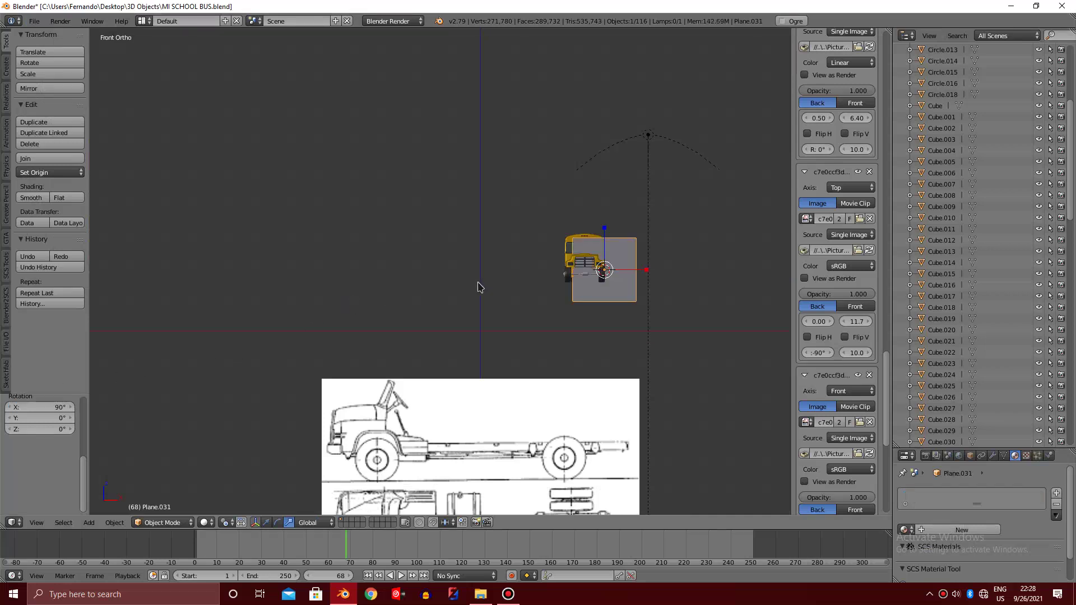
pyautogui.press('g')
pyautogui.click(291, 260)
# In Edit Mode from the right side view, shift the plane's lower vertices toward the bus in wireframe
pyautogui.press('Tab')
pyautogui.scroll(4, 447, 232)
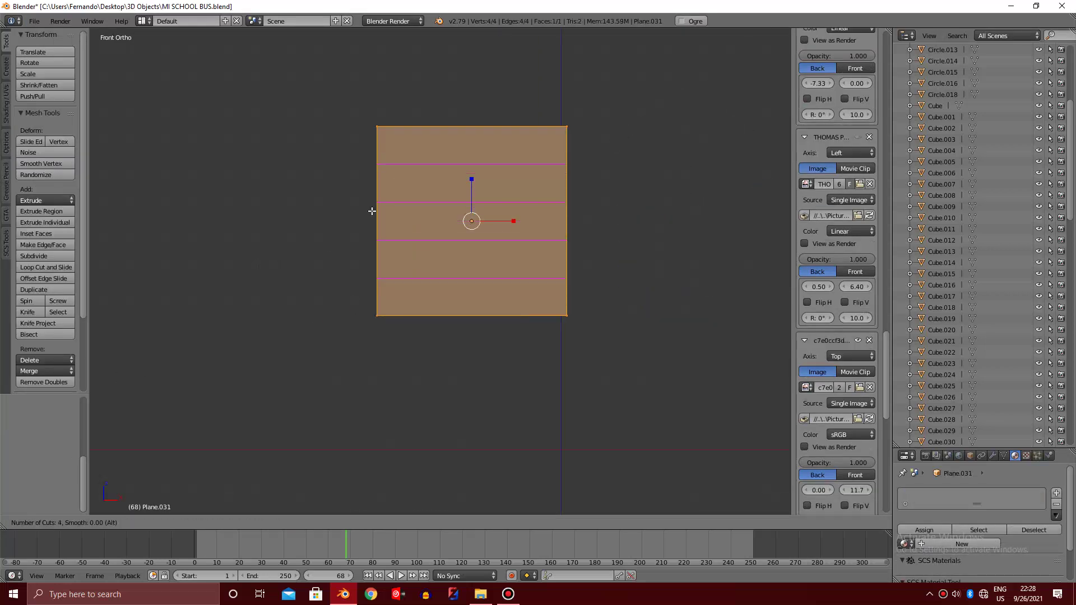
pyautogui.press('a')
pyautogui.press('KP_3')
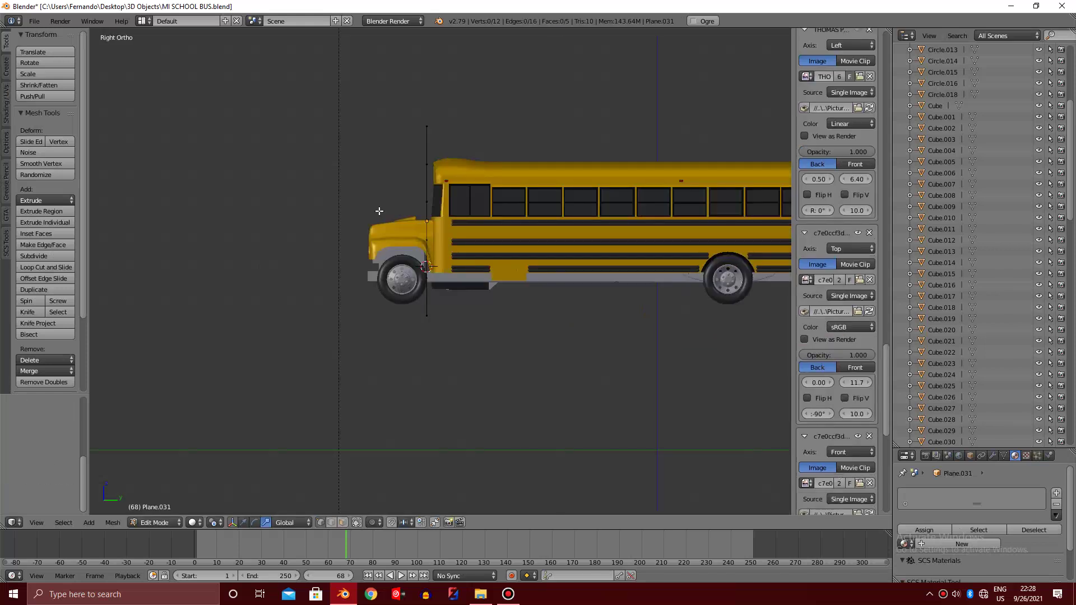
pyautogui.press('a')
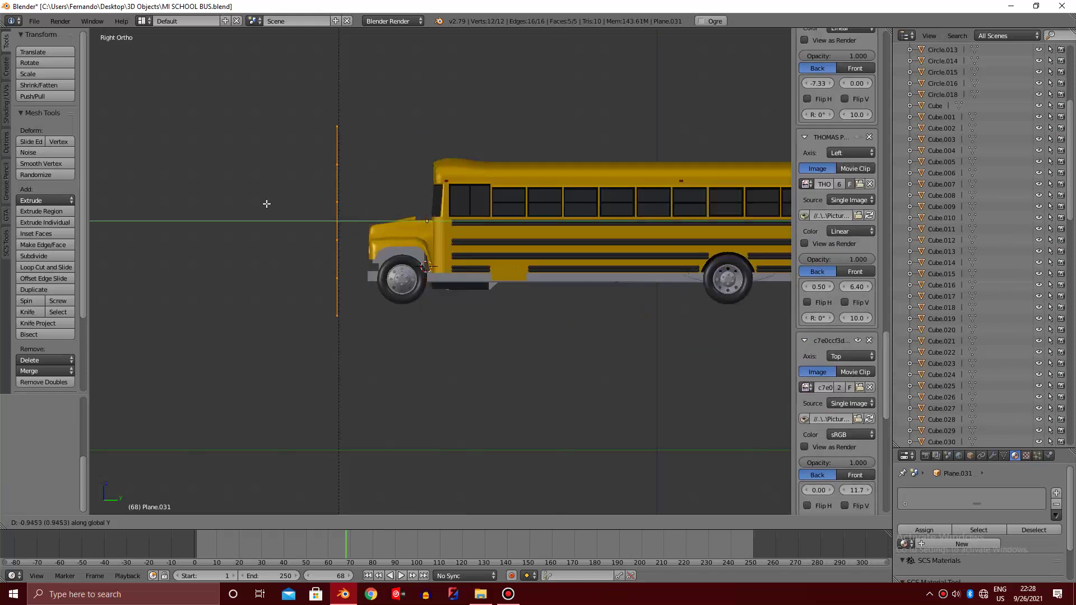
pyautogui.click(171, 202)
pyautogui.keyDown('shift'); pyautogui.moveTo(171, 201); pyautogui.dragTo(356, 184, button='middle'); pyautogui.keyUp('shift')
pyautogui.scroll(2, 357, 184)
pyautogui.press('a')
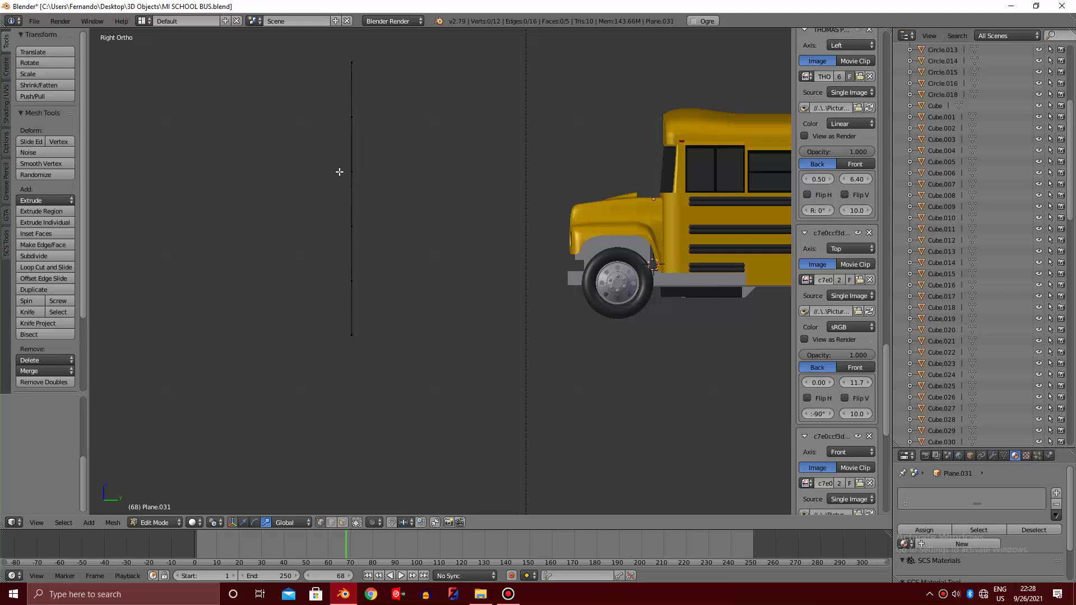
pyautogui.moveTo(424, 382); pyautogui.dragTo(336, 145)
pyautogui.press('z')
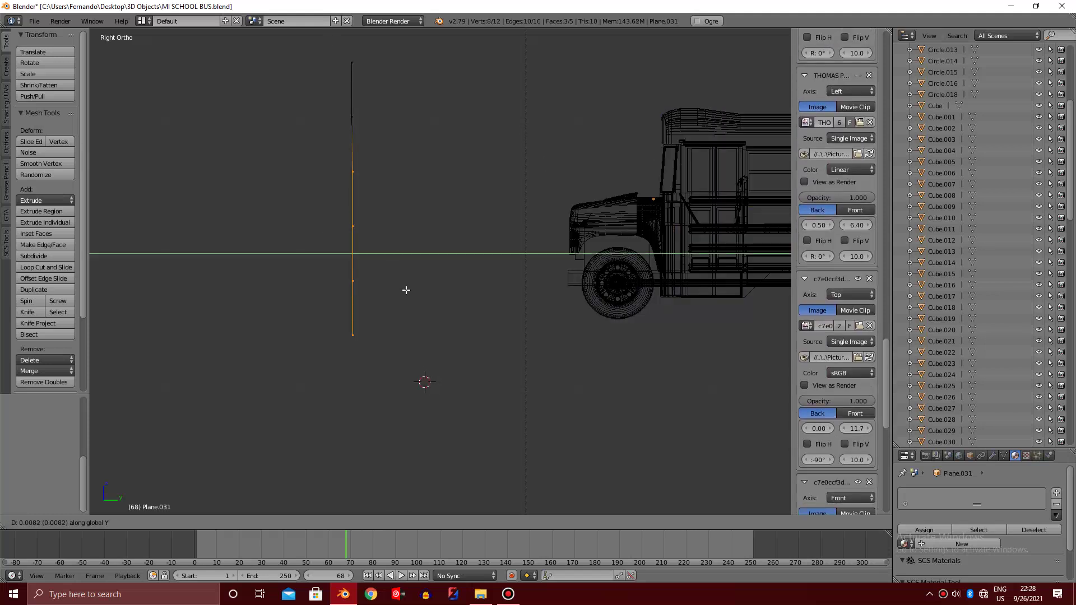
pyautogui.click(403, 287)
# Reshape the lower profile vertices along Y to bend the plane's side profile
pyautogui.press('a')
pyautogui.moveTo(326, 199); pyautogui.dragTo(408, 338)
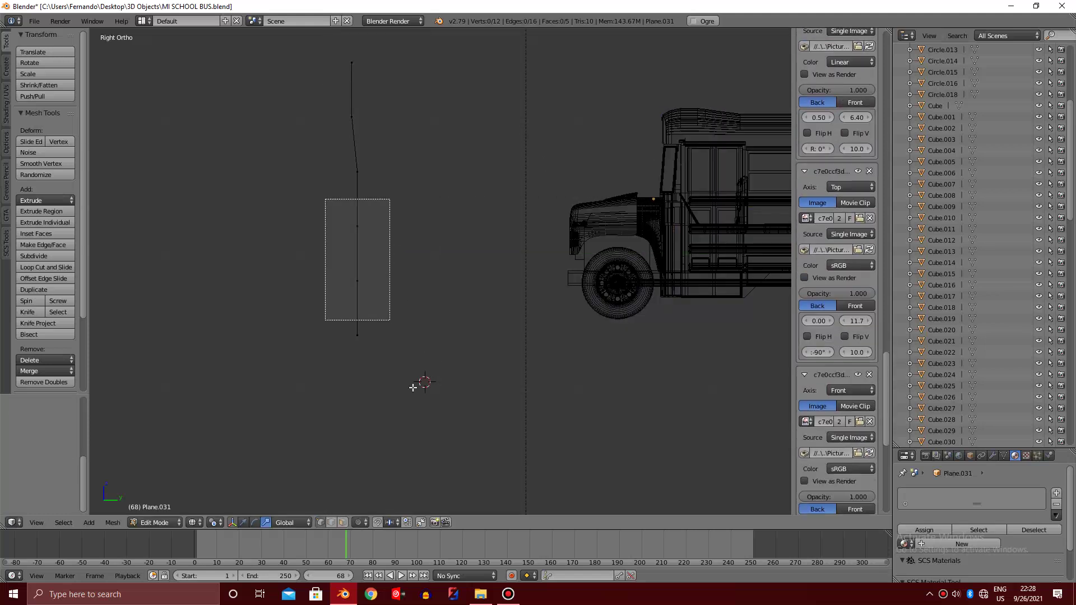
pyautogui.click(423, 339)
pyautogui.press('a')
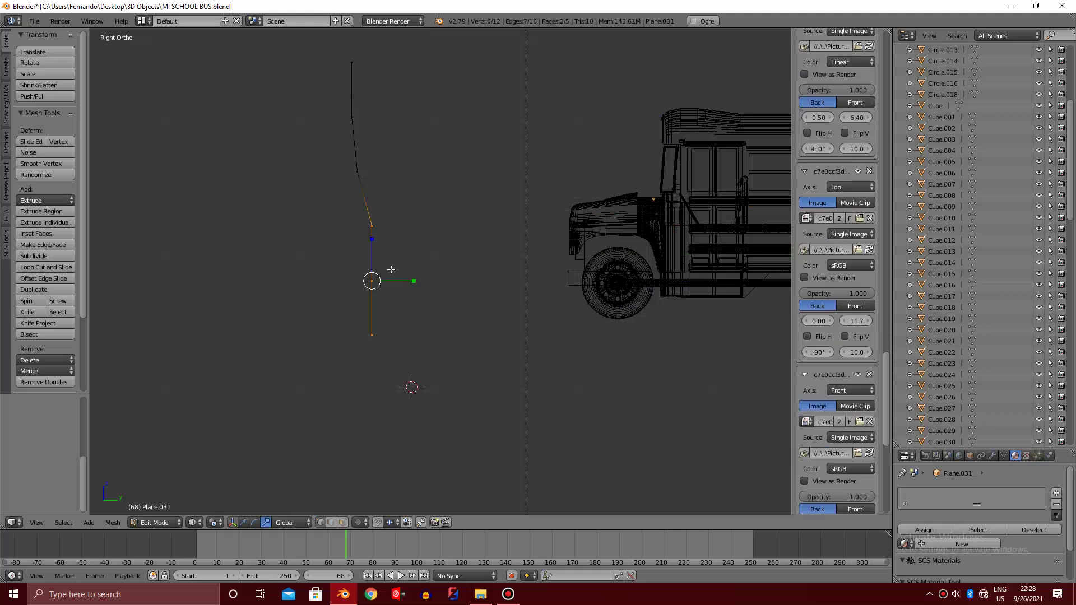
pyautogui.hotkey('ctrl', 'z')
pyautogui.press('g')
pyautogui.press('y')
pyautogui.click(389, 264)
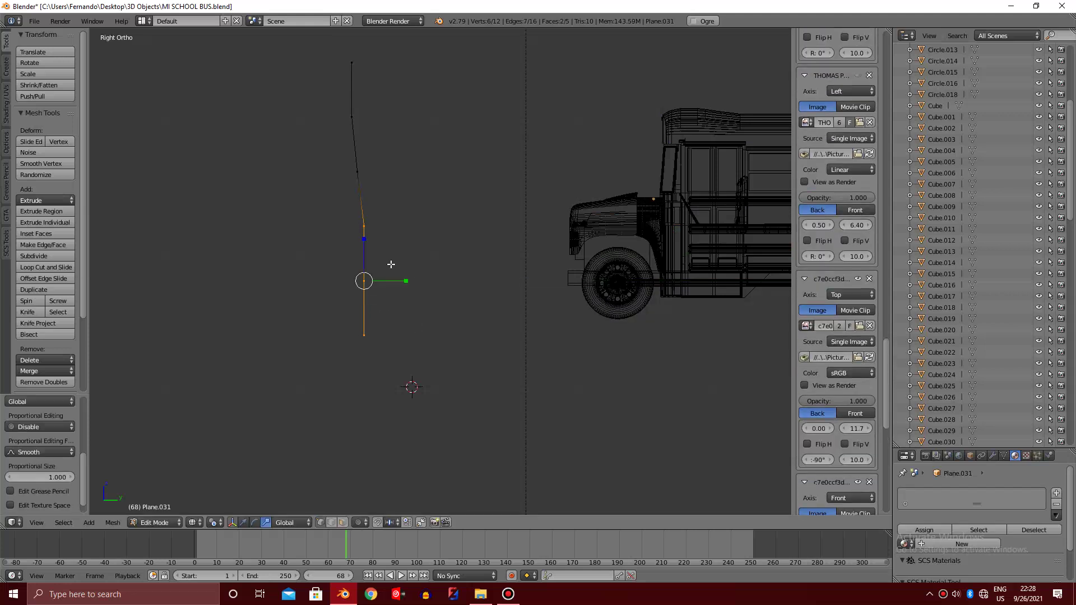
pyautogui.press('a')
pyautogui.moveTo(340, 249); pyautogui.dragTo(448, 415)
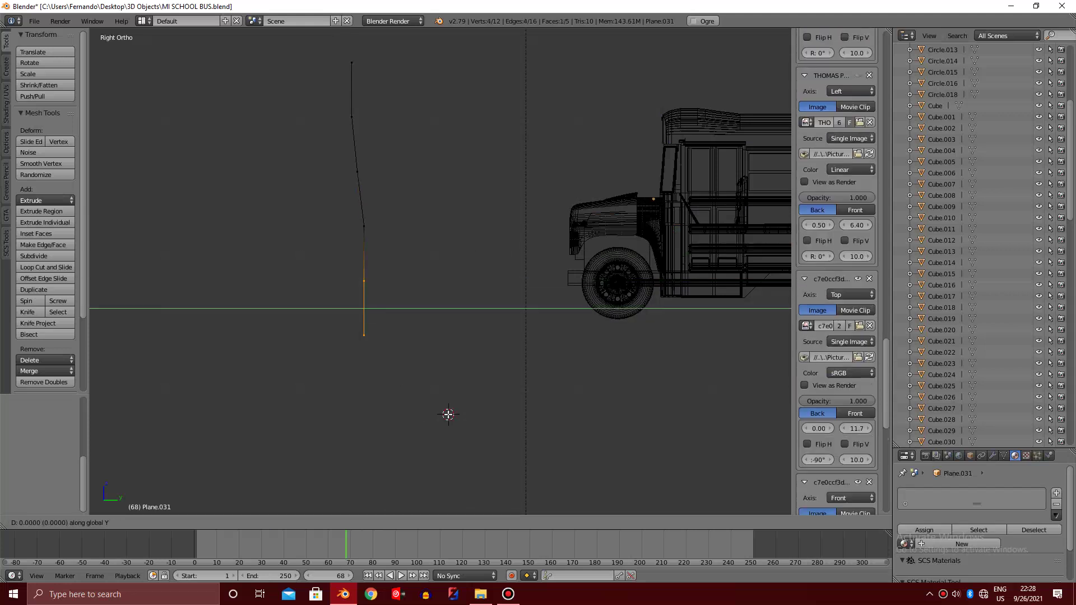
pyautogui.click(455, 419)
pyautogui.press('a')
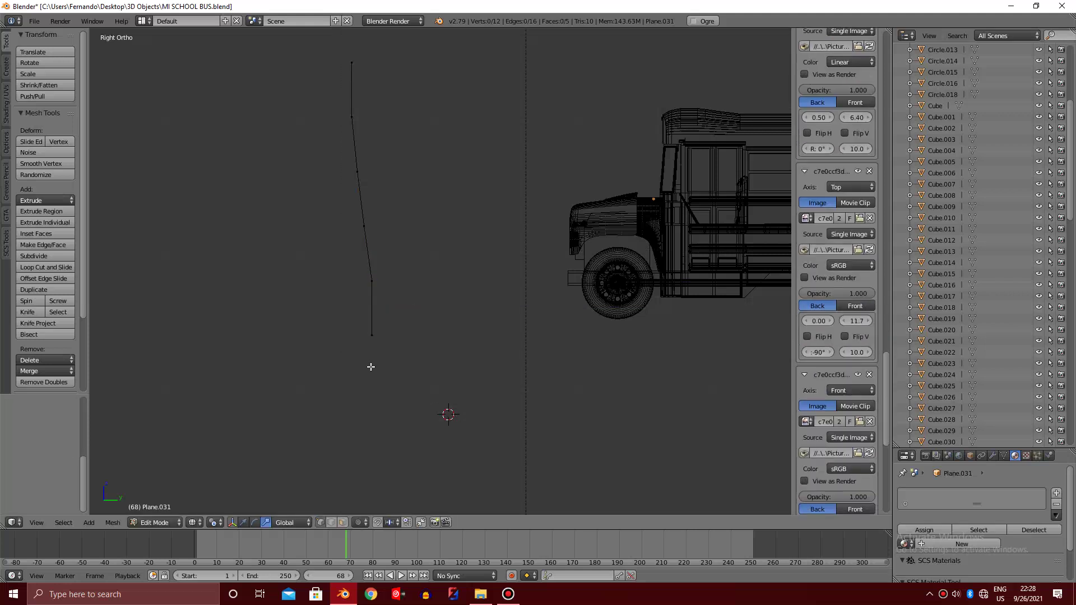
# Push the profile's single bottom vertex outward along Y, then return to Object Mode
pyautogui.moveTo(410, 299); pyautogui.dragTo(408, 301)
pyautogui.press('g')
pyautogui.press('y')
pyautogui.click(408, 305)
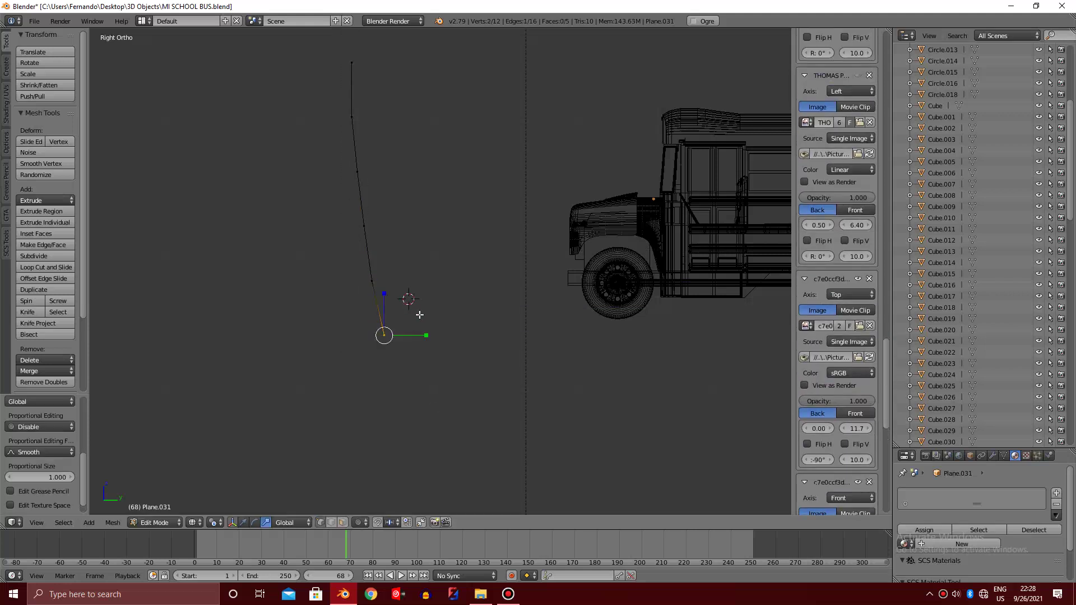
pyautogui.press('a')
pyautogui.scroll(-3, 396, 250)
pyautogui.press('Tab')
pyautogui.scroll(-2, 393, 242)
# Add a Solidify modifier to the bumper plane Plane.031
pyautogui.moveTo(392, 243); pyautogui.dragTo(471, 281, button='middle')
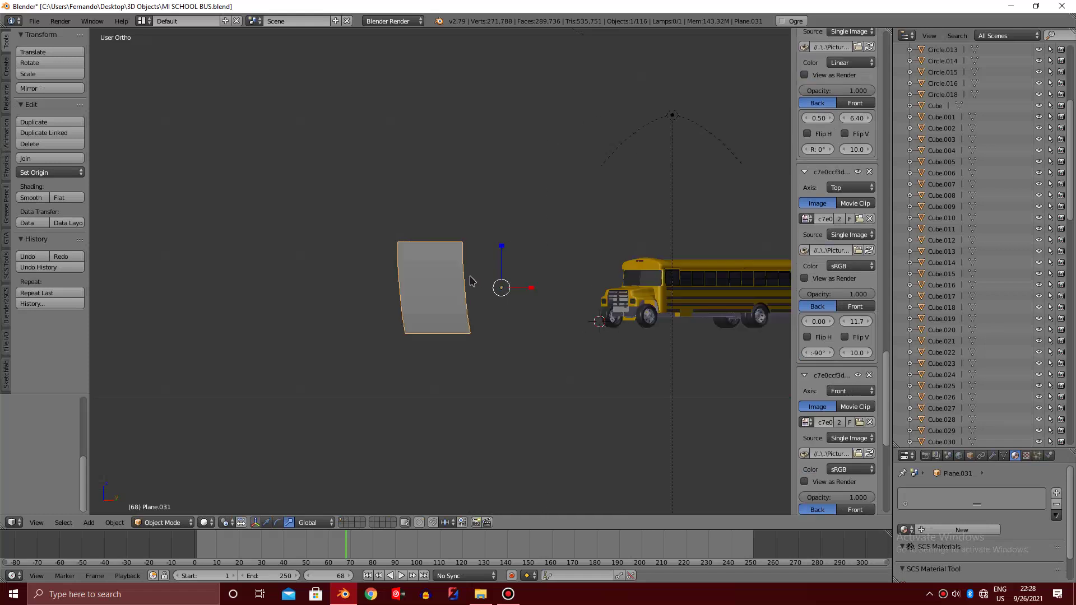
pyautogui.hotkey('ctrl', 'shift', 'alt', 'c')
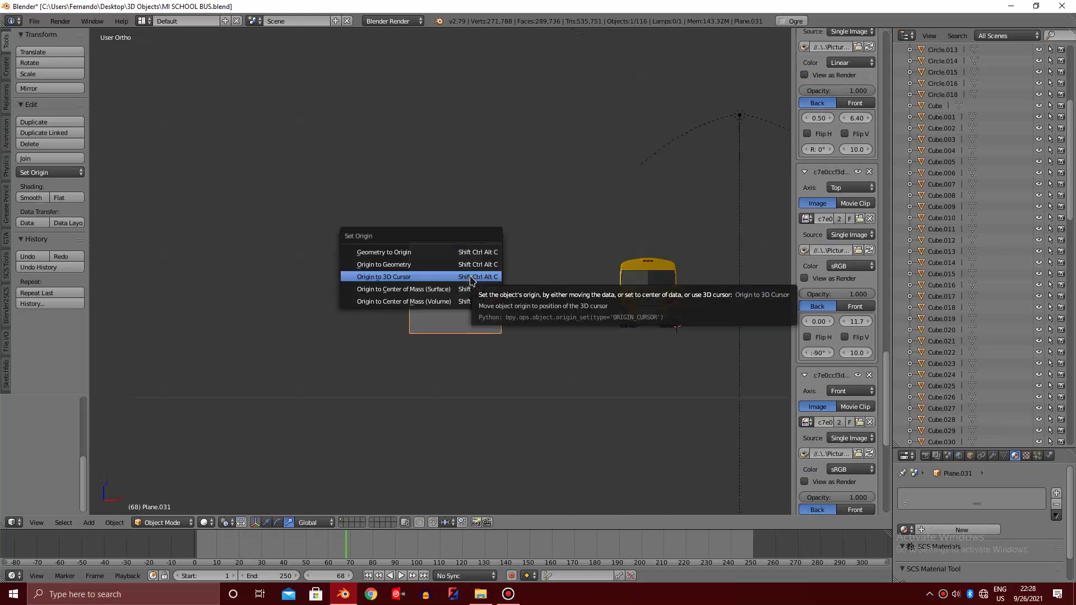
pyautogui.scroll(3, 548, 337)
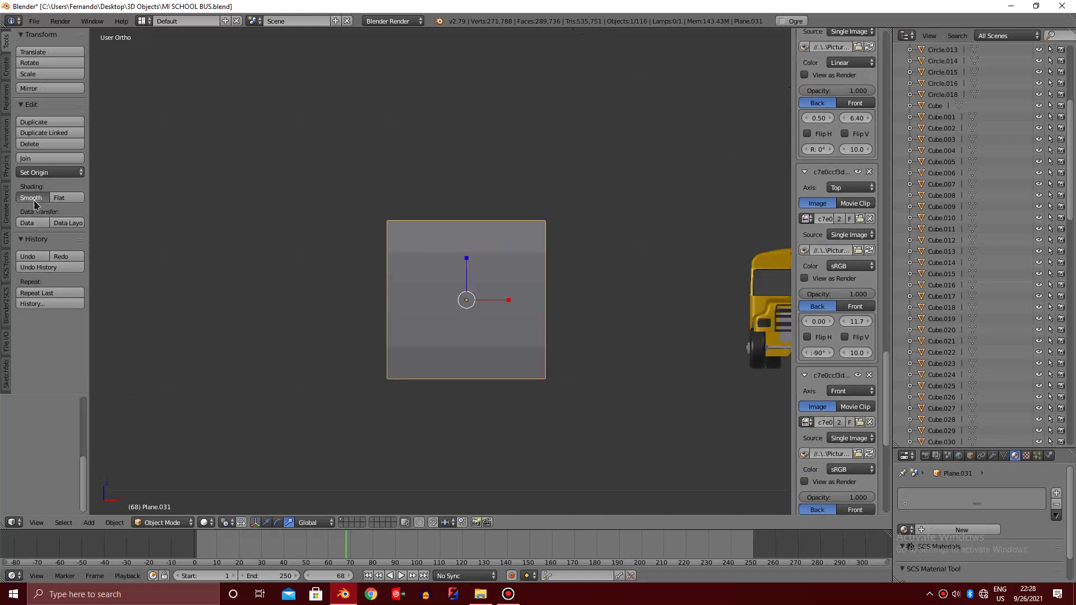
pyautogui.click(994, 456)
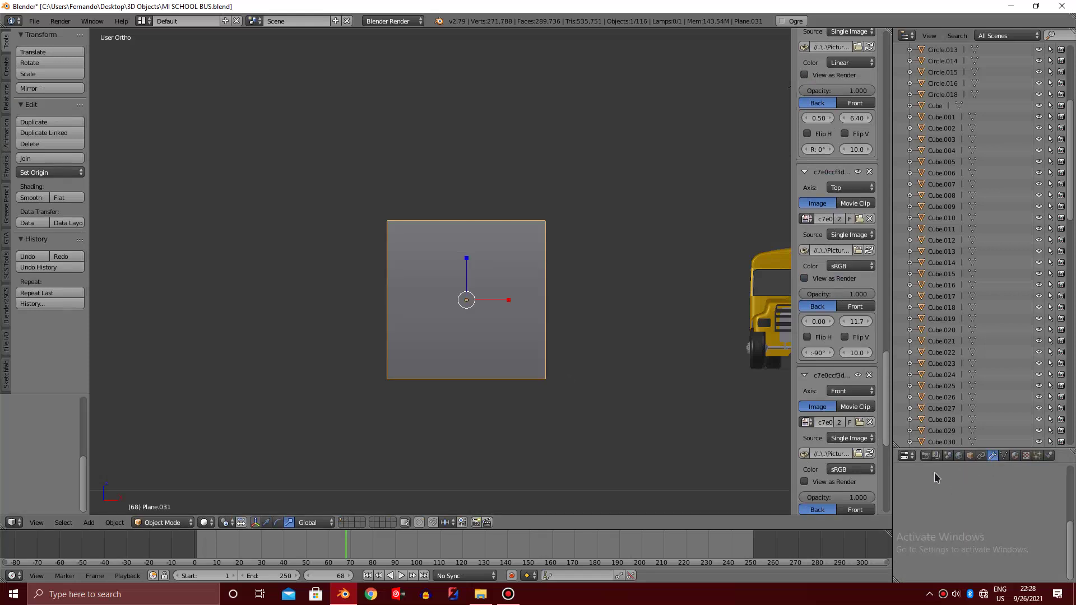
pyautogui.click(939, 493)
pyautogui.click(871, 445)
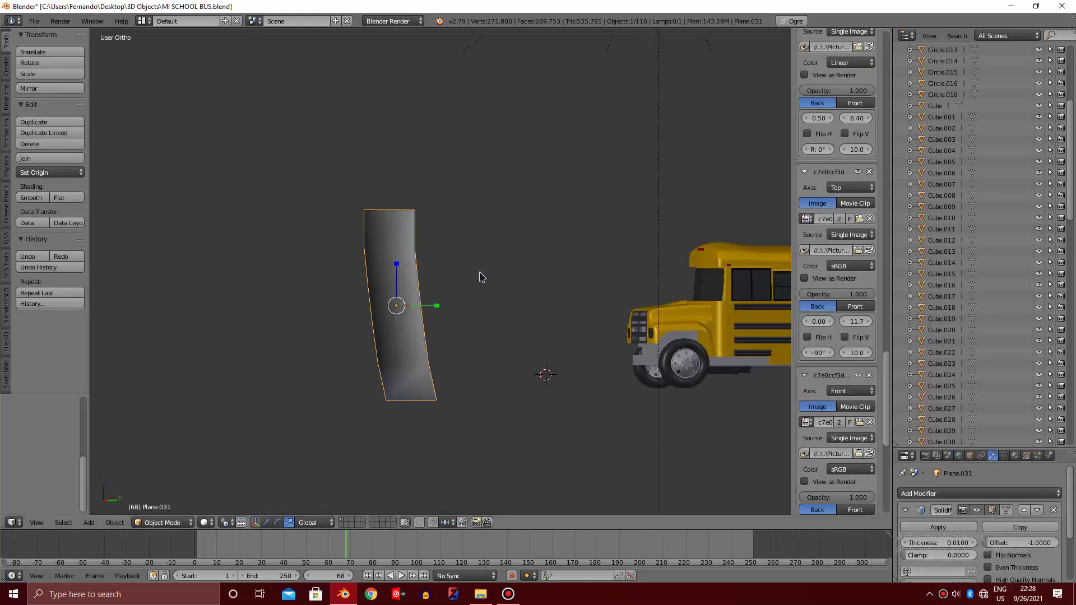
# Cut two vertical edge loops slid close to the plane's right and left edges
pyautogui.press('Tab')
pyautogui.scroll(2, 477, 270)
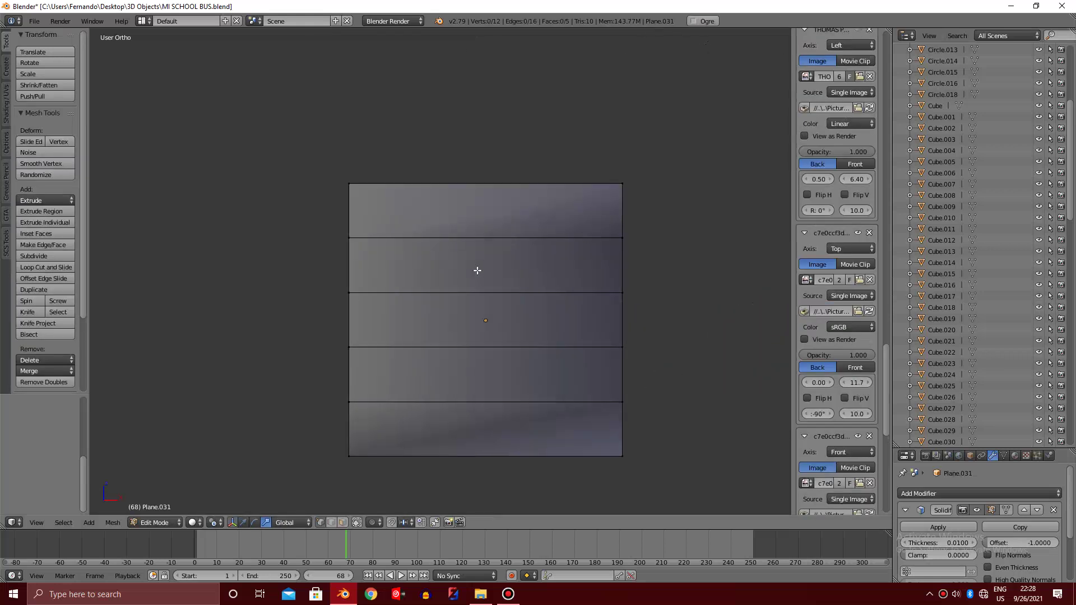
pyautogui.click(495, 244)
pyautogui.click(627, 249)
pyautogui.hotkey('ctrl', 'r')
pyautogui.click(502, 238)
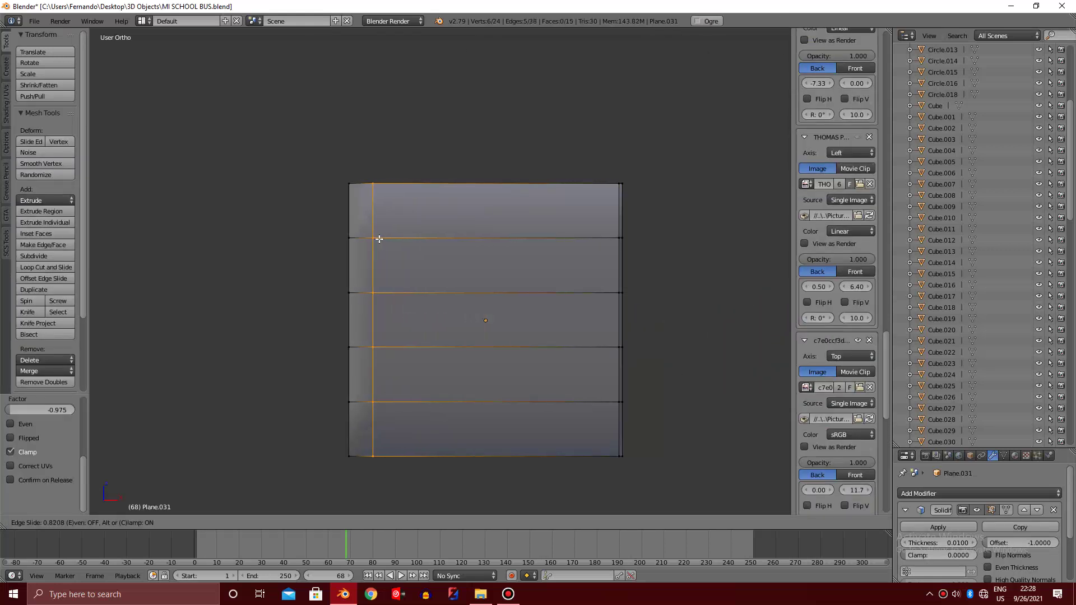
pyautogui.click(370, 238)
pyautogui.press('Tab')
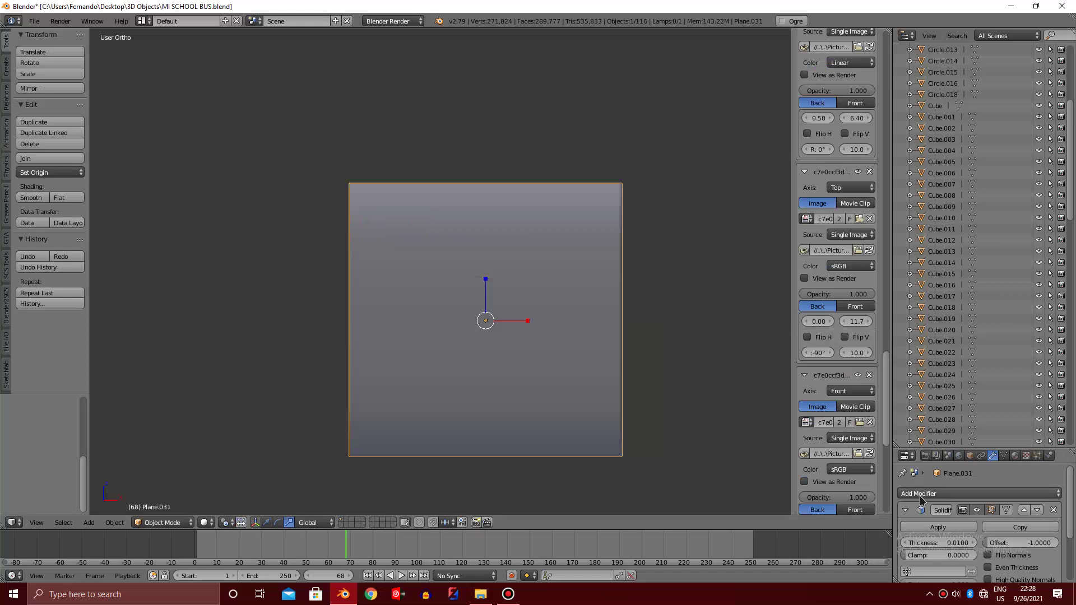
# Apply the Solidify modifier, then add and remove a Subdivision Surface modifier
pyautogui.click(921, 526)
pyautogui.click(915, 493)
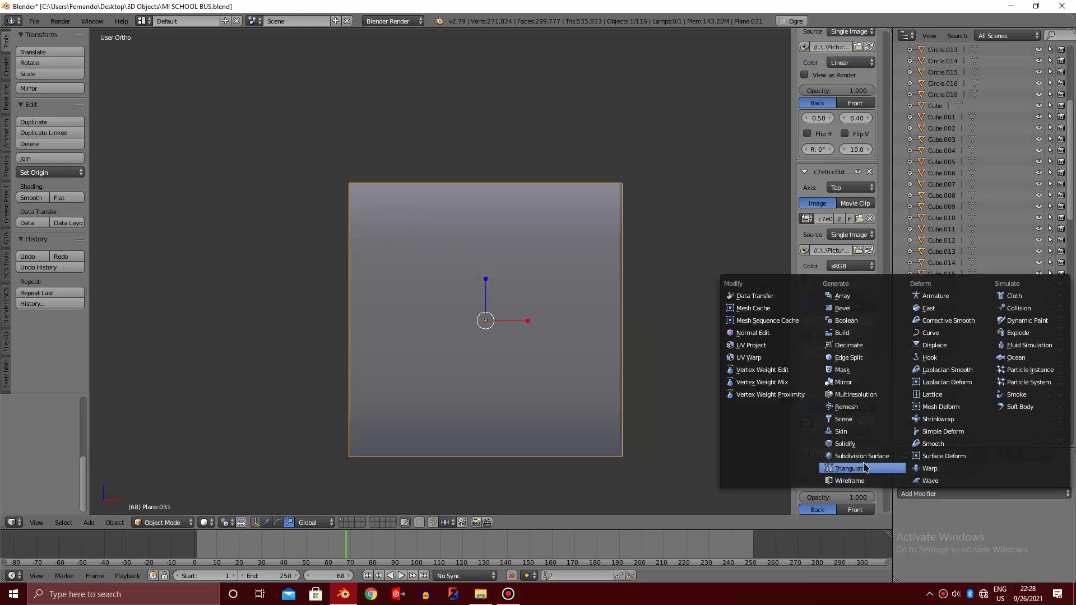
pyautogui.press('Return')
pyautogui.press('KP_Divide')
pyautogui.moveTo(537, 298); pyautogui.dragTo(537, 298, button='middle')
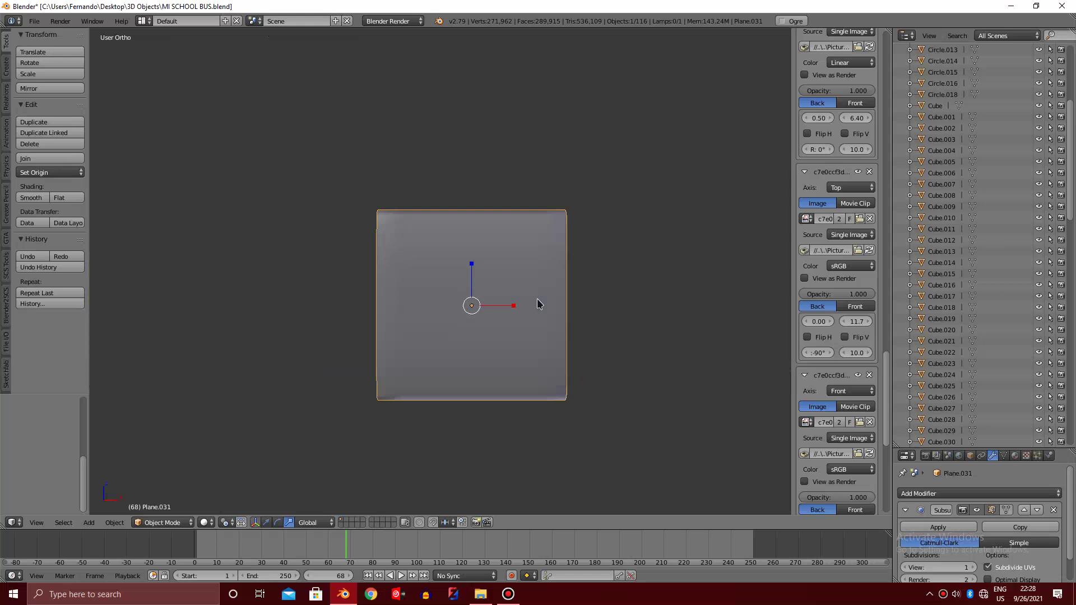
pyautogui.click(1052, 511)
# Scale the bumper plane down and bring it into view near the front wheel
pyautogui.moveTo(745, 393)
pyautogui.mouseDown(button='middle')
pyautogui.moveTo(690, 330)
pyautogui.moveTo(568, 315)
pyautogui.mouseUp(button='middle')
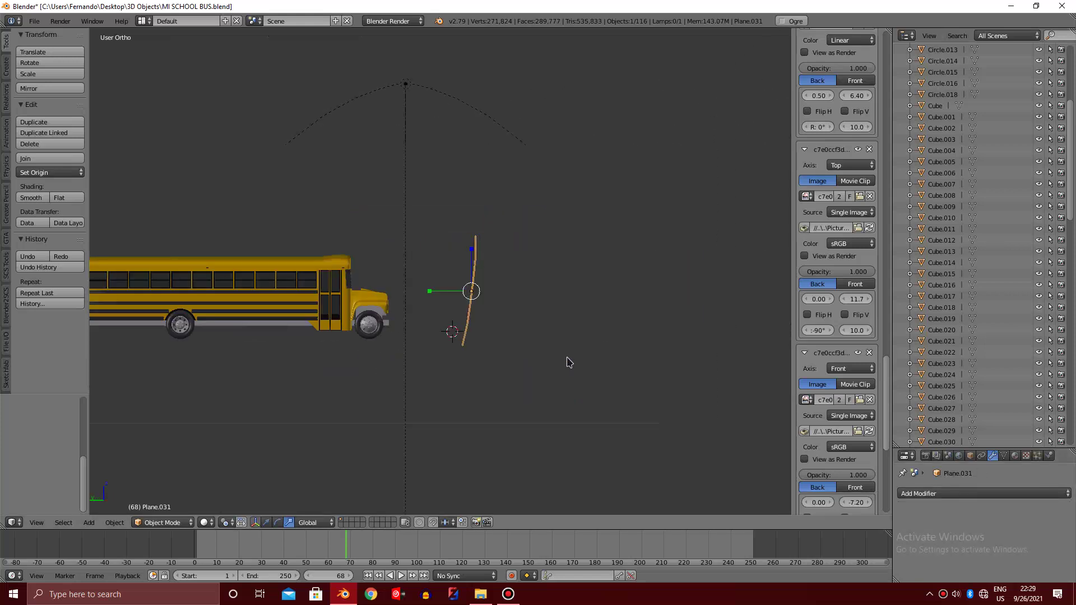
pyautogui.click(489, 309)
pyautogui.scroll(6, 488, 306)
pyautogui.press('g')
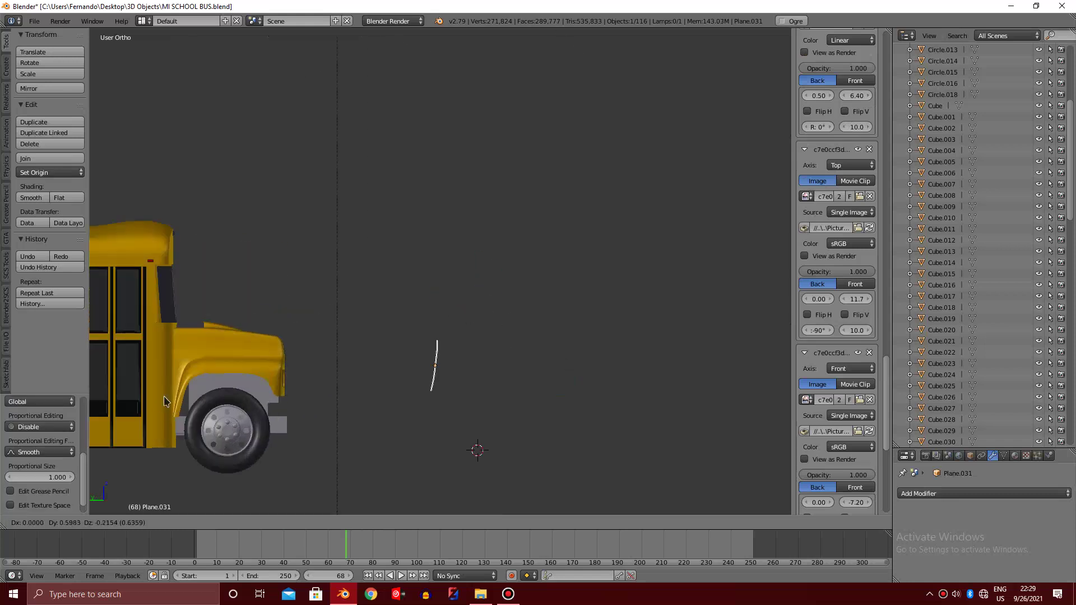
pyautogui.keyDown('shift'); pyautogui.moveTo(139, 391); pyautogui.dragTo(386, 364, button='middle'); pyautogui.keyUp('shift')
pyautogui.scroll(4, 387, 365)
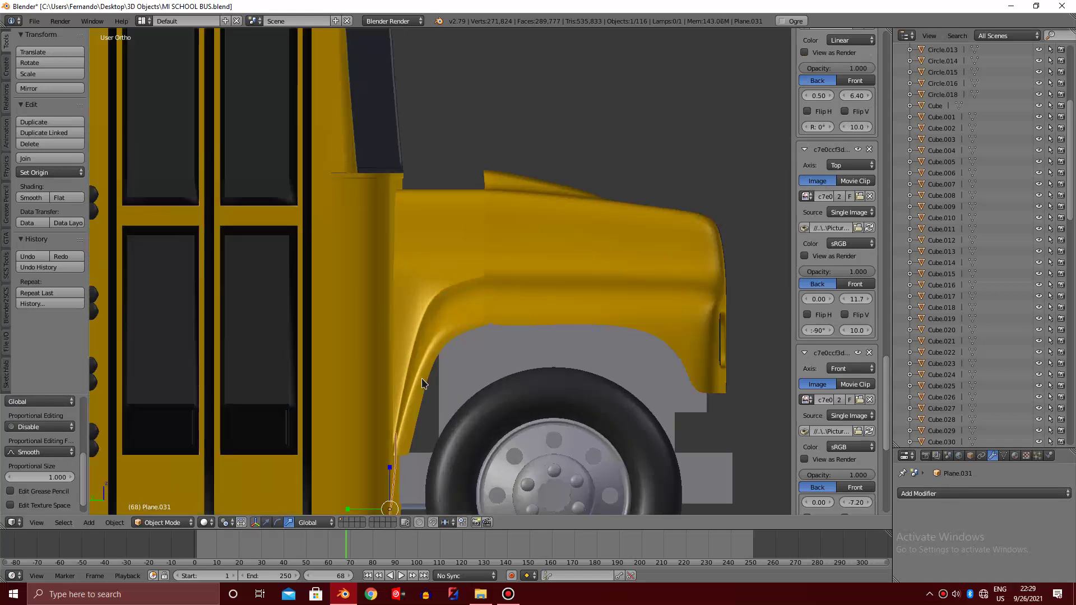
pyautogui.scroll(2, 356, 334)
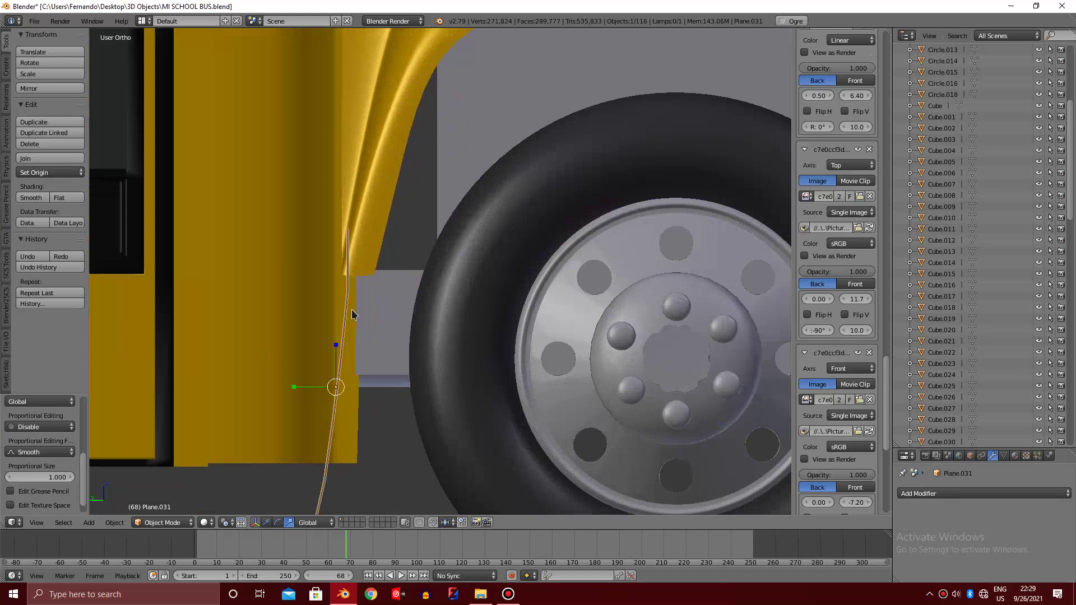
pyautogui.press('KP_Decimal')
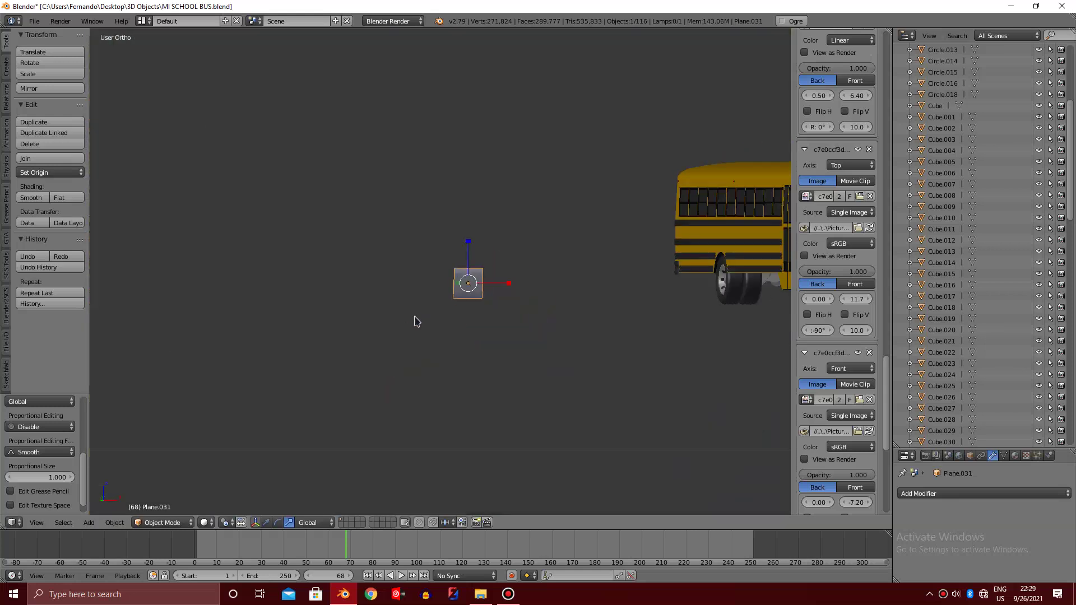
# In front view, move the plane along X over the bus and hide the front reference image
pyautogui.press('KP_1')
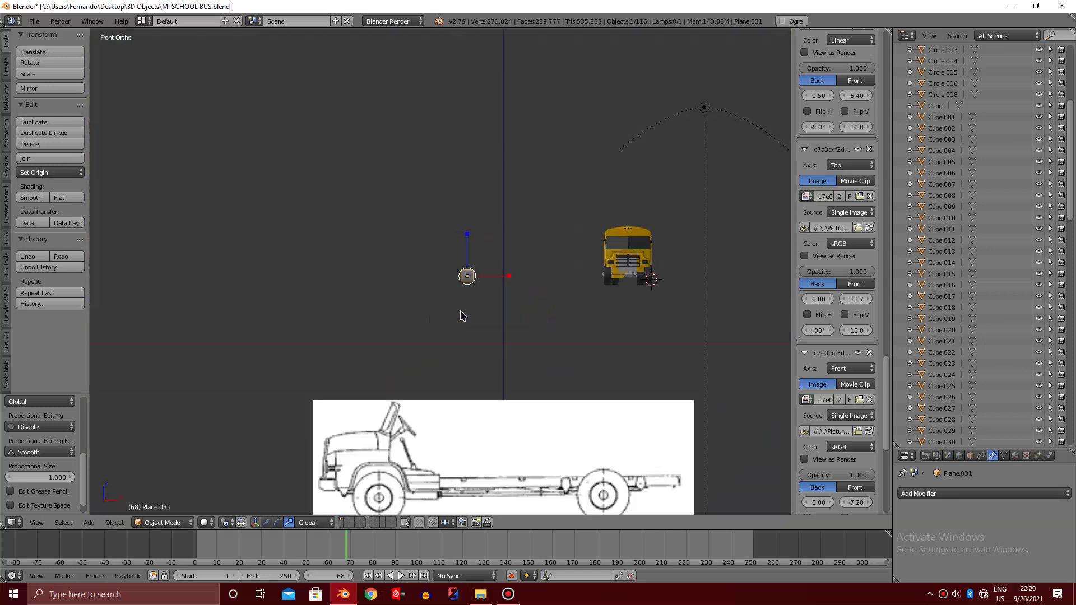
pyautogui.press('g')
pyautogui.press('x')
pyautogui.click(606, 313)
pyautogui.press('KP_Decimal')
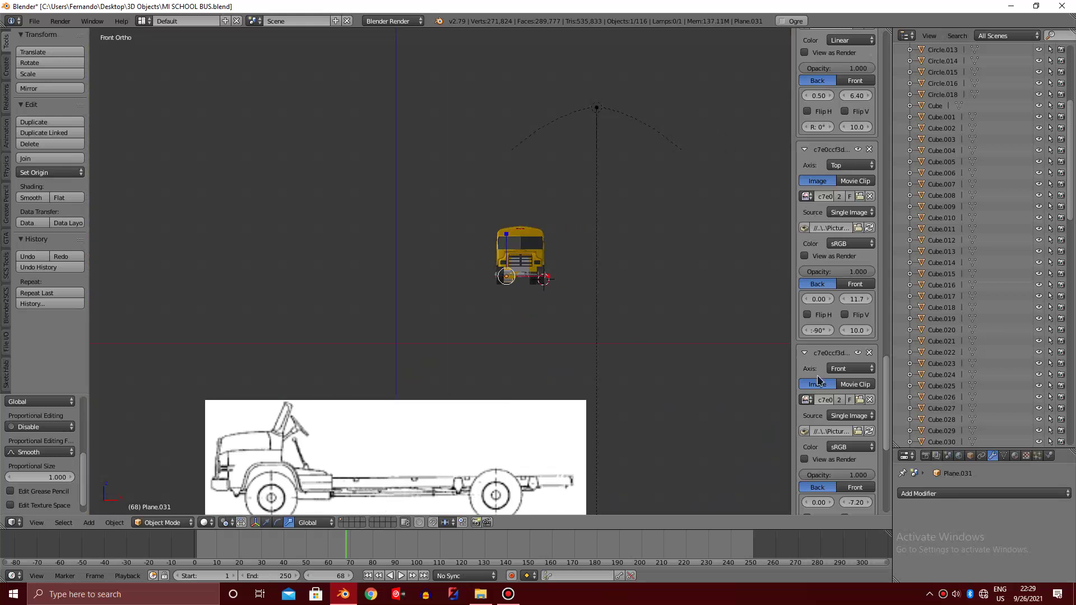
pyautogui.click(858, 353)
pyautogui.scroll(-5, 842, 197)
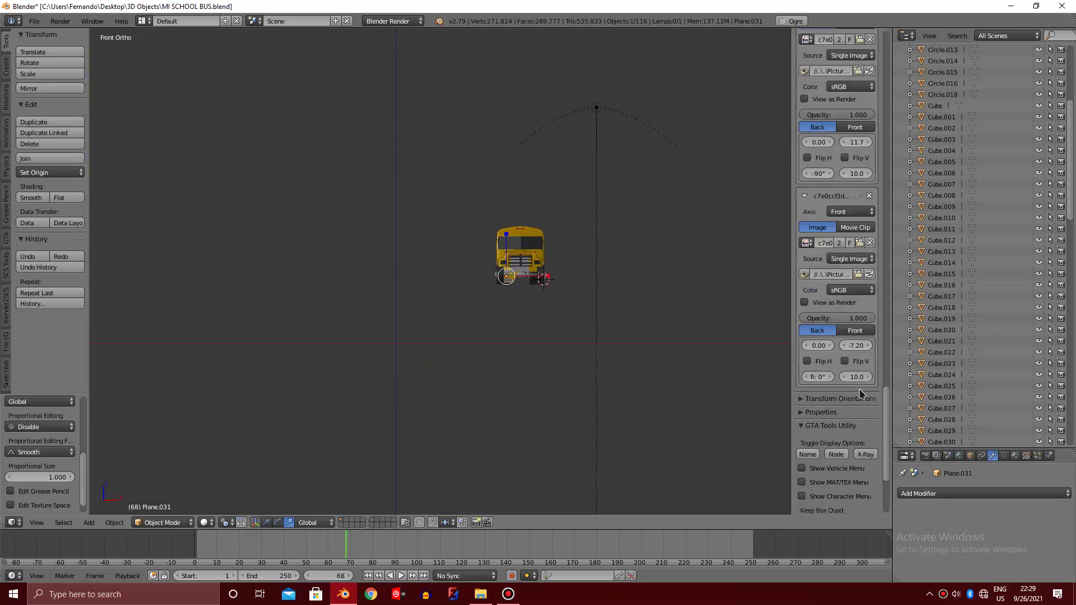
pyautogui.scroll(5, 842, 197)
pyautogui.scroll(4, 843, 194)
pyautogui.scroll(-3, 848, 163)
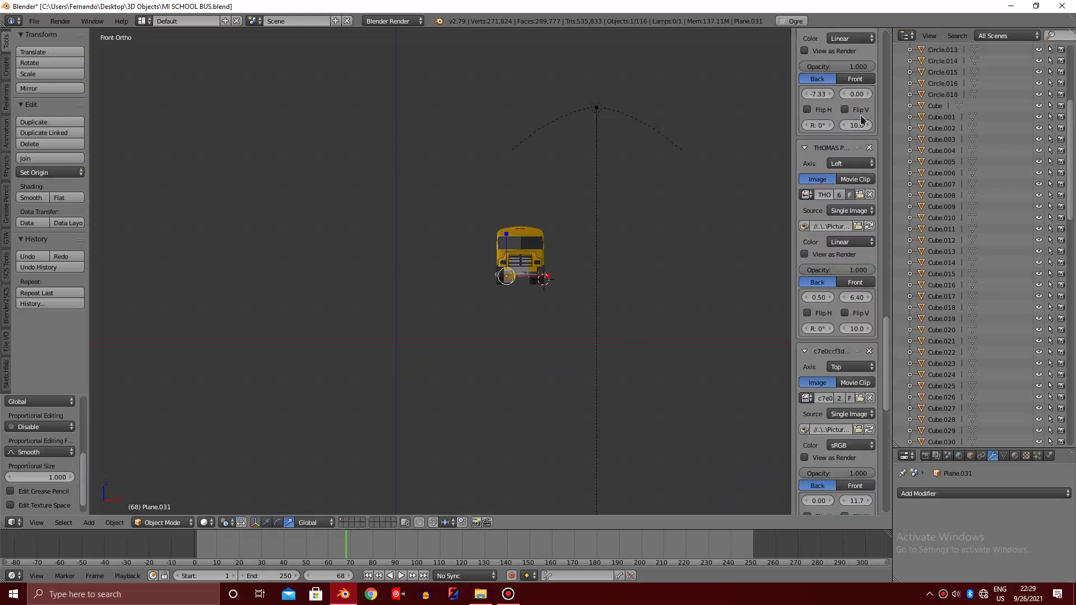
pyautogui.scroll(-3, 860, 115)
pyautogui.scroll(7, 582, 328)
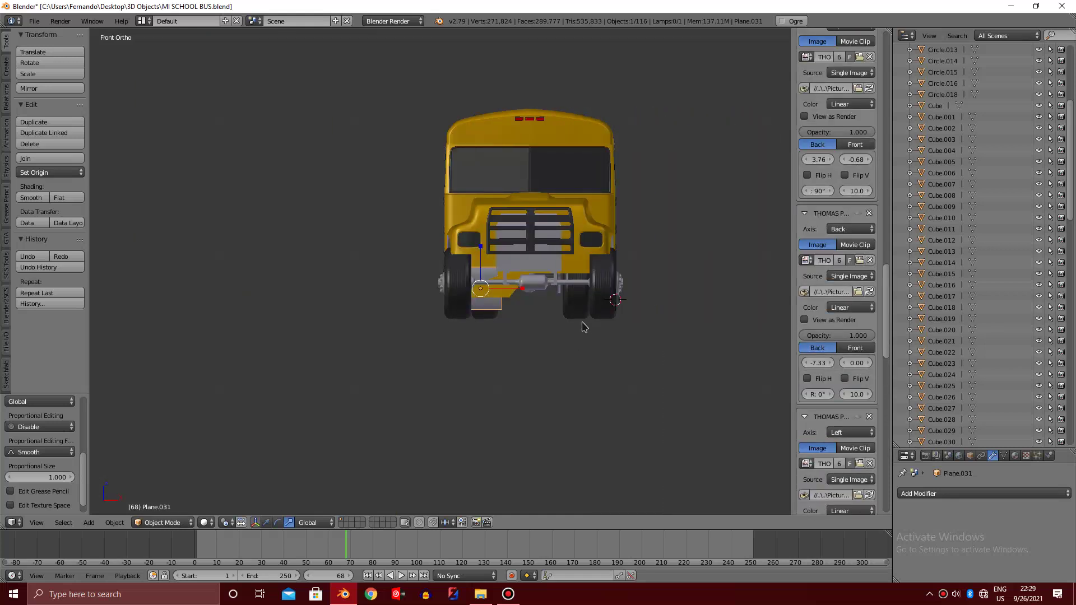
pyautogui.scroll(2, 583, 327)
# From the side view, move the plane along X to sit beside the front wheel
pyautogui.moveTo(582, 326); pyautogui.dragTo(398, 301, button='middle')
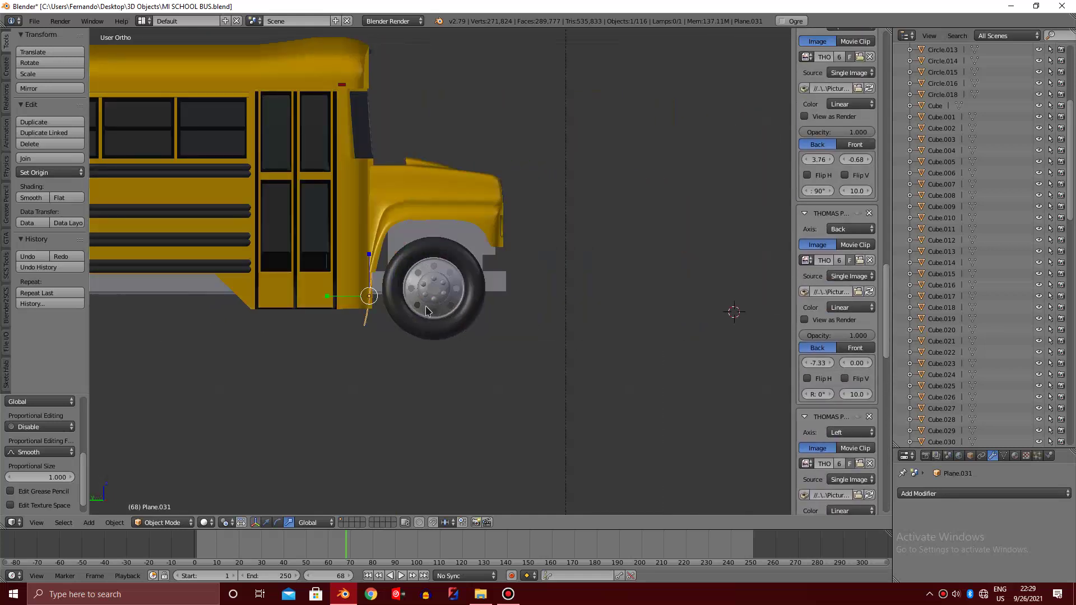
pyautogui.scroll(4, 399, 302)
pyautogui.scroll(1, 399, 302)
pyautogui.scroll(1, 409, 289)
pyautogui.press('g')
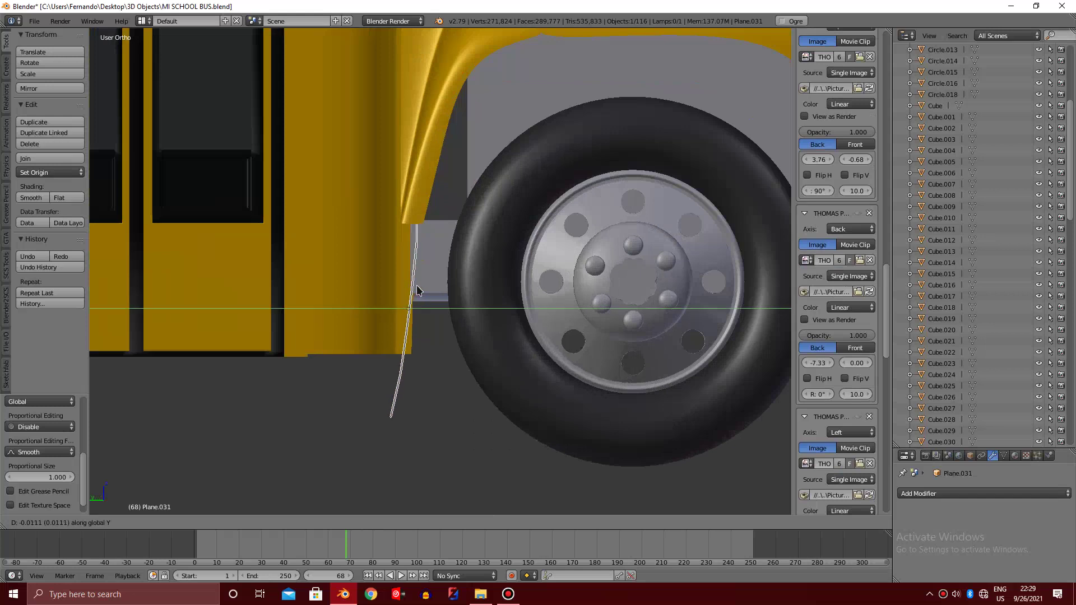
pyautogui.press('Escape')
pyautogui.scroll(-3, 414, 288)
pyautogui.press('KP_4')
pyautogui.press('KP_4')
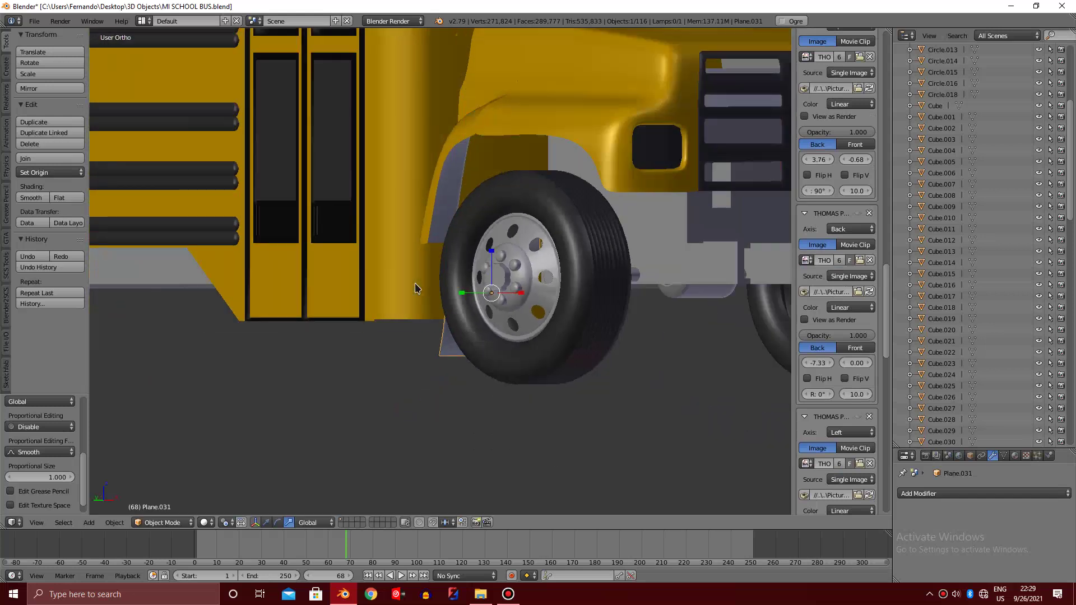
pyautogui.press('g')
pyautogui.press('x')
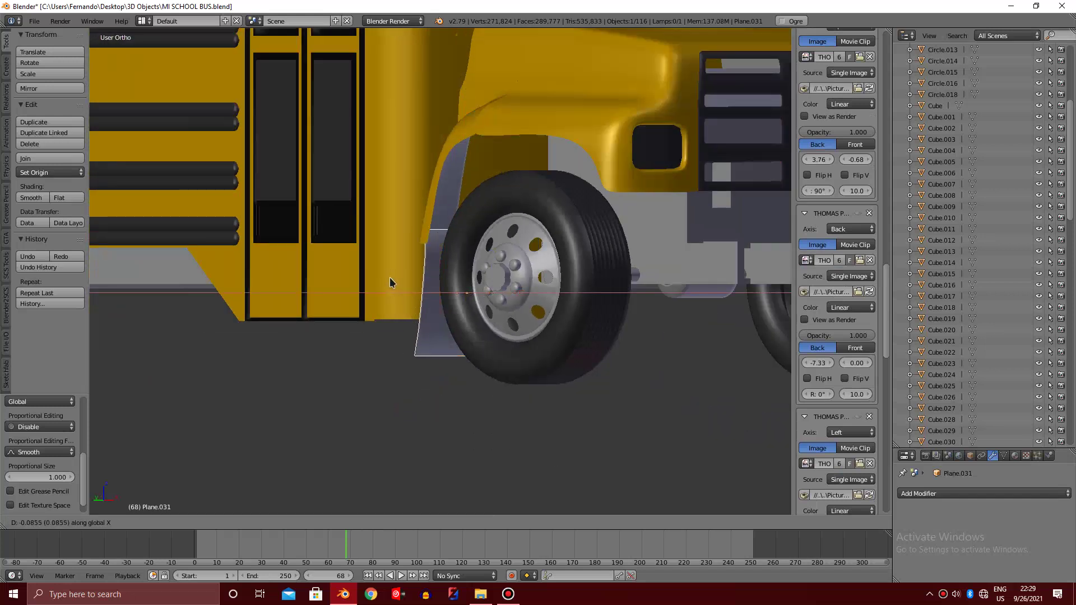
pyautogui.click(399, 276)
pyautogui.scroll(-3, 407, 274)
pyautogui.moveTo(407, 274); pyautogui.dragTo(391, 317, button='middle')
pyautogui.scroll(2, 412, 271)
# Stretch the plate sideways by moving its outer half of vertices along X
pyautogui.press('Tab')
pyautogui.press('z')
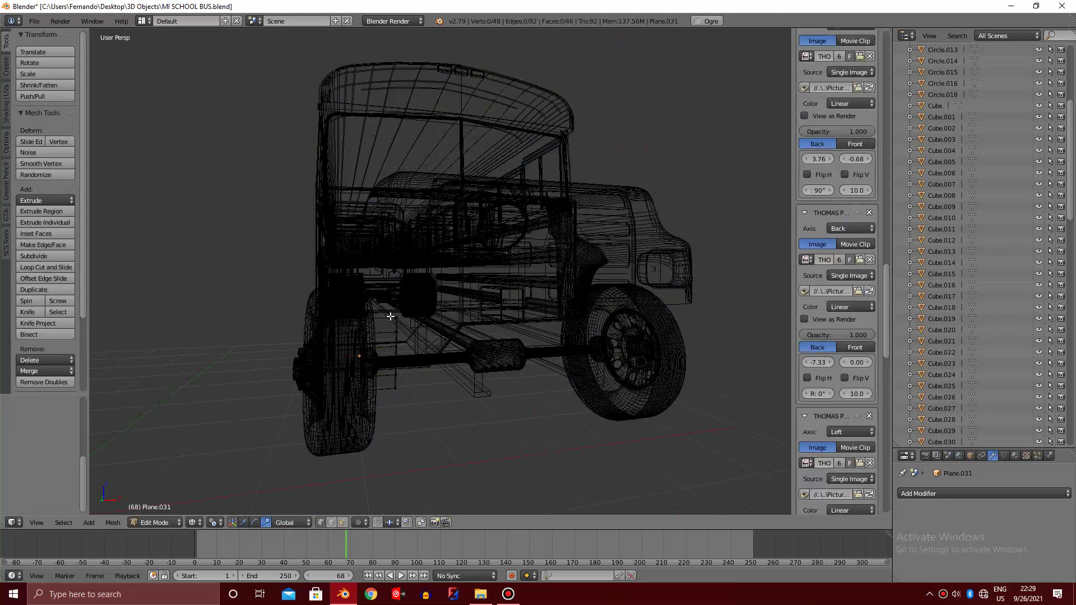
pyautogui.moveTo(374, 269); pyautogui.dragTo(445, 408)
pyautogui.moveTo(445, 408); pyautogui.dragTo(444, 409, button='middle')
pyautogui.press('z')
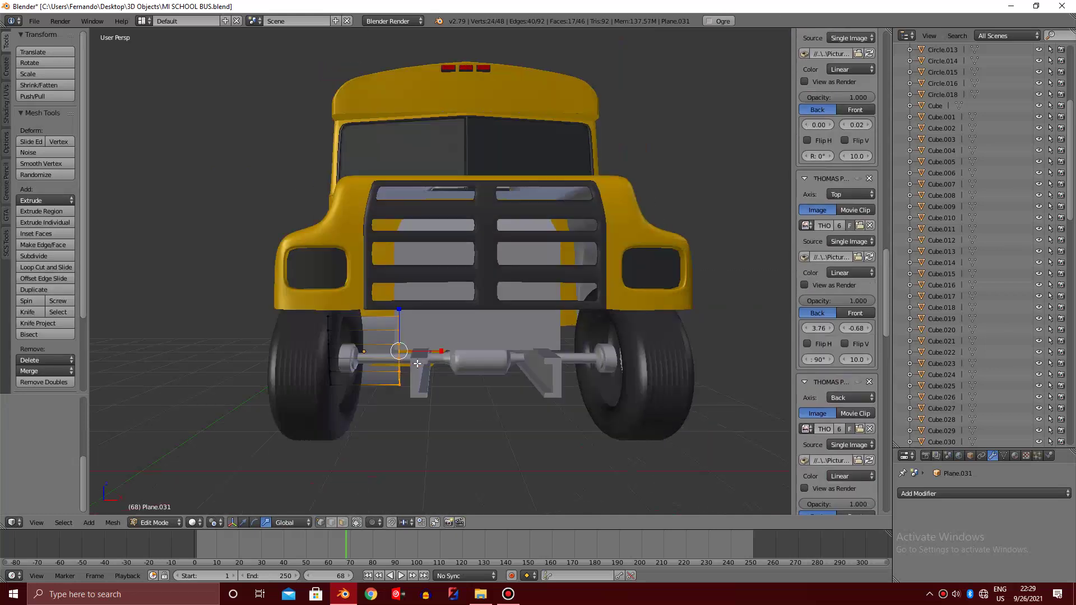
pyautogui.press('g')
pyautogui.press('x')
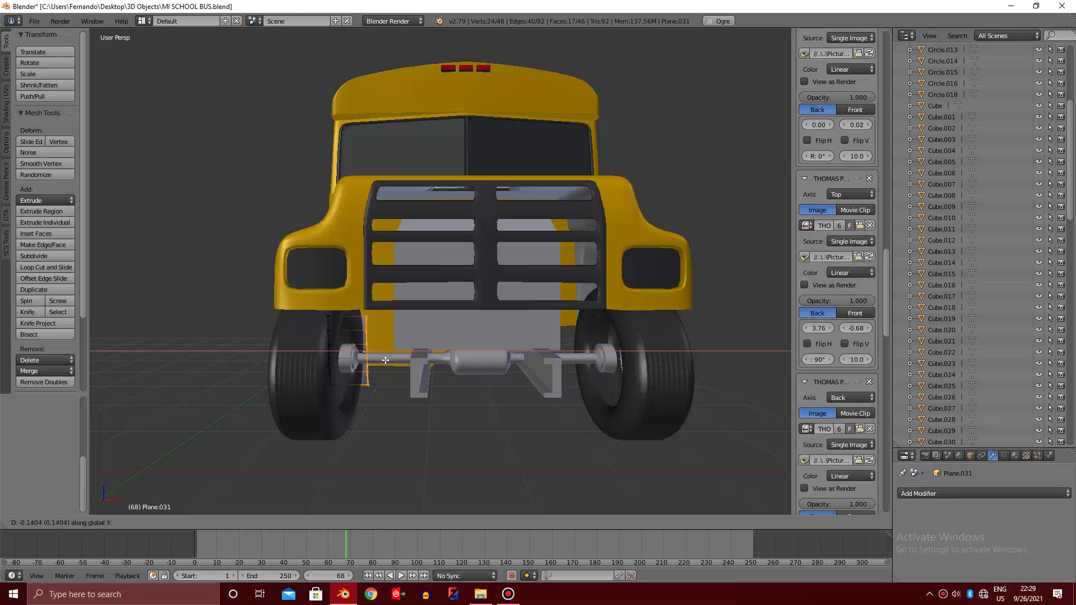
pyautogui.click(386, 360)
pyautogui.press('Tab')
pyautogui.scroll(-3, 386, 360)
pyautogui.moveTo(386, 361); pyautogui.dragTo(390, 354, button='middle')
# Duplicate the plate along X to the opposite front wheel as Plane.032
pyautogui.hotkey('shift', 'd')
pyautogui.press('x')
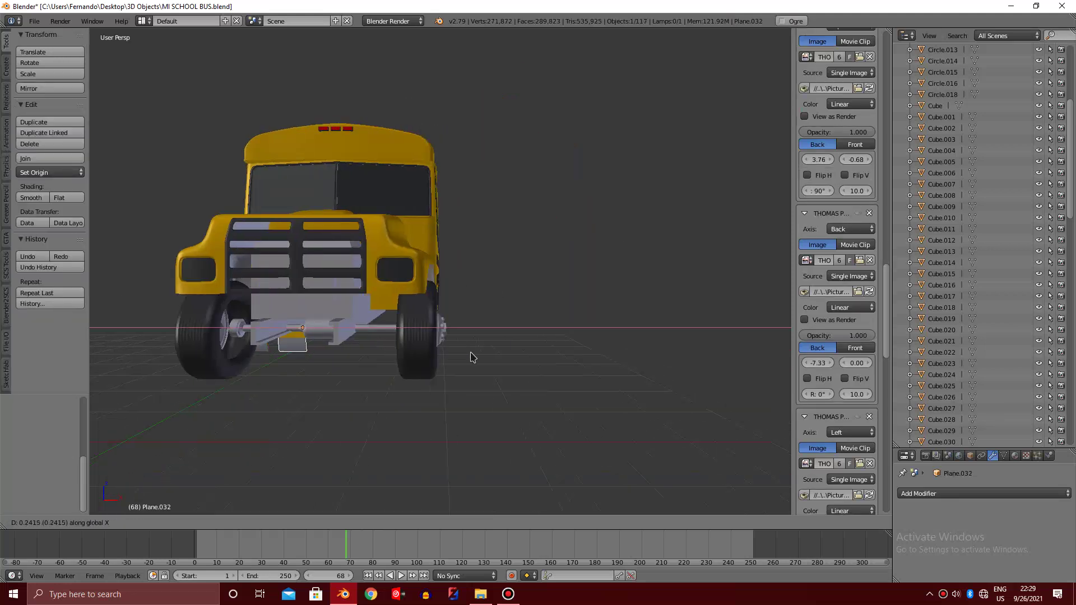
pyautogui.click(572, 371)
pyautogui.moveTo(573, 372)
pyautogui.mouseDown(button='middle')
pyautogui.moveTo(511, 354)
pyautogui.moveTo(334, 348)
pyautogui.mouseUp(button='middle')
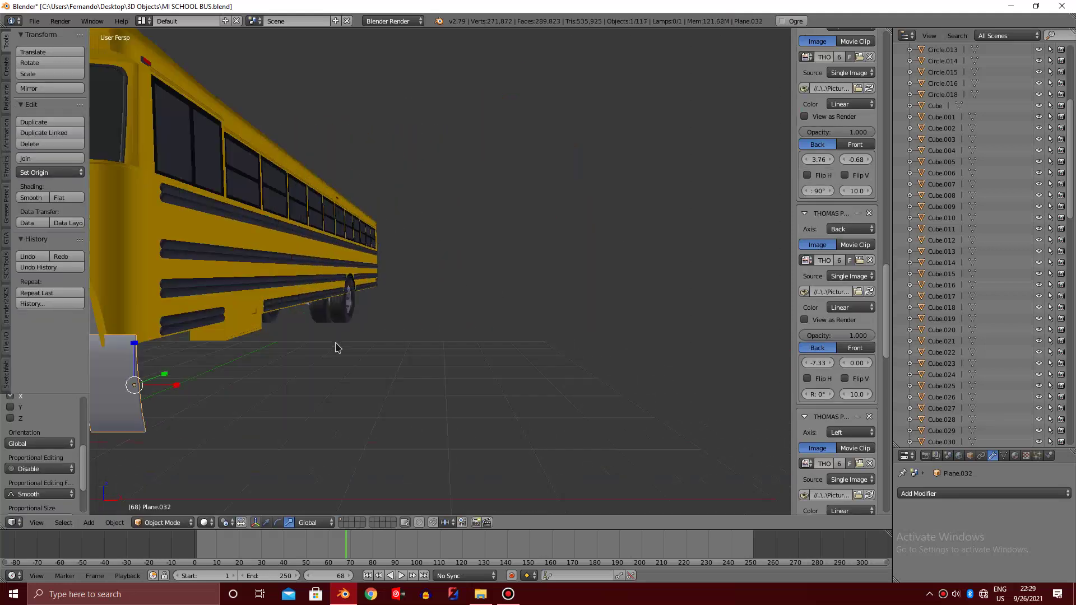
pyautogui.scroll(2, 335, 348)
pyautogui.scroll(2, 342, 381)
# Shift Plane.032 slightly along X until it sits flush against the wheel
pyautogui.press('g')
pyautogui.press('x')
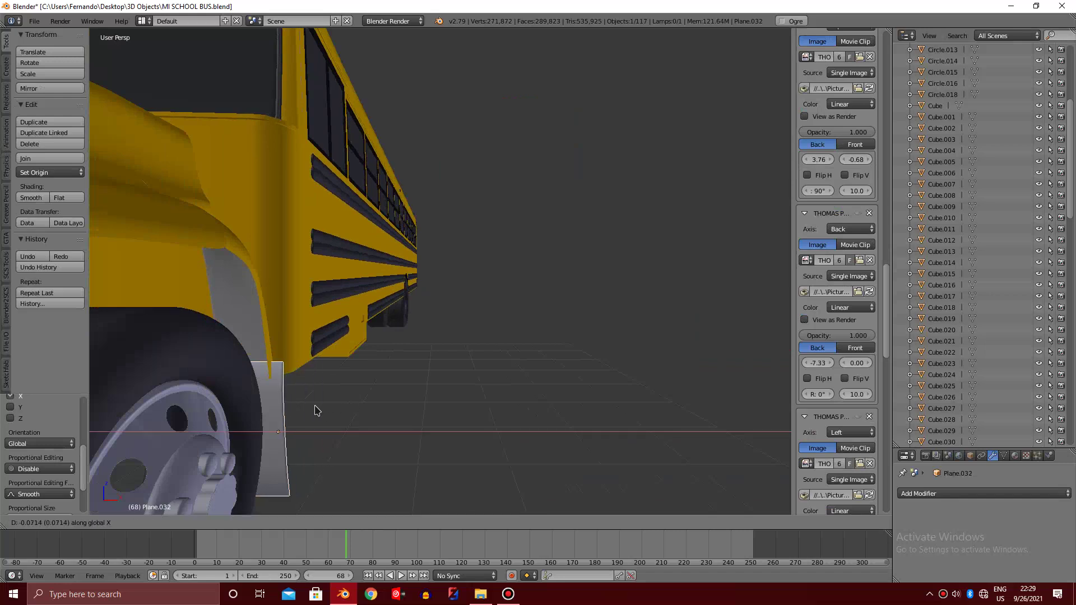
pyautogui.click(301, 413)
pyautogui.scroll(-3, 302, 413)
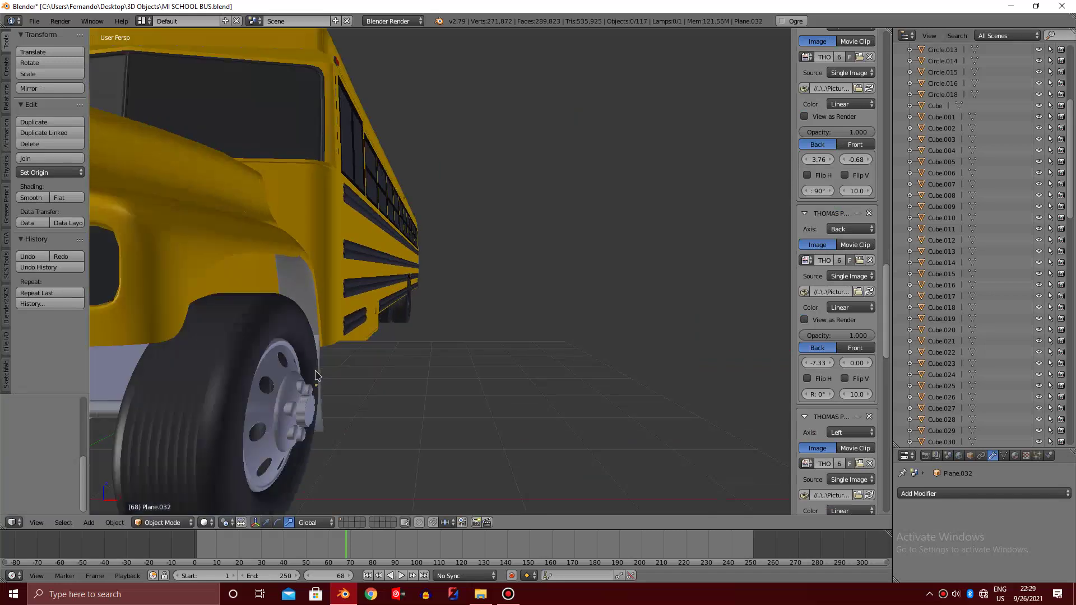
pyautogui.moveTo(302, 411); pyautogui.dragTo(315, 375, button='middle')
# Duplicate front fender plate Plane.031 and place the copy beside the rear wheel
pyautogui.scroll(3, 316, 375)
pyautogui.scroll(-6, 316, 375)
pyautogui.scroll(5, 315, 374)
pyautogui.keyDown('shift'); pyautogui.scroll(-3, 315, 375); pyautogui.keyUp('shift')
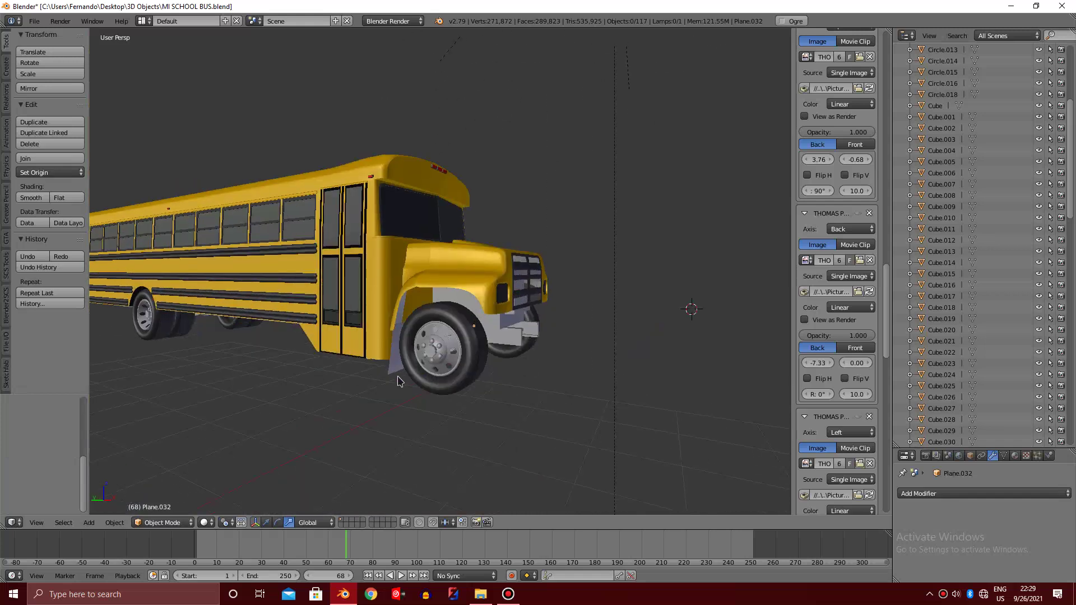
pyautogui.rightClick(392, 371)
pyautogui.keyDown('ctrl'); pyautogui.scroll(2, 391, 371); pyautogui.keyUp('ctrl')
pyautogui.keyDown('ctrl'); pyautogui.scroll(4, 392, 369); pyautogui.keyUp('ctrl')
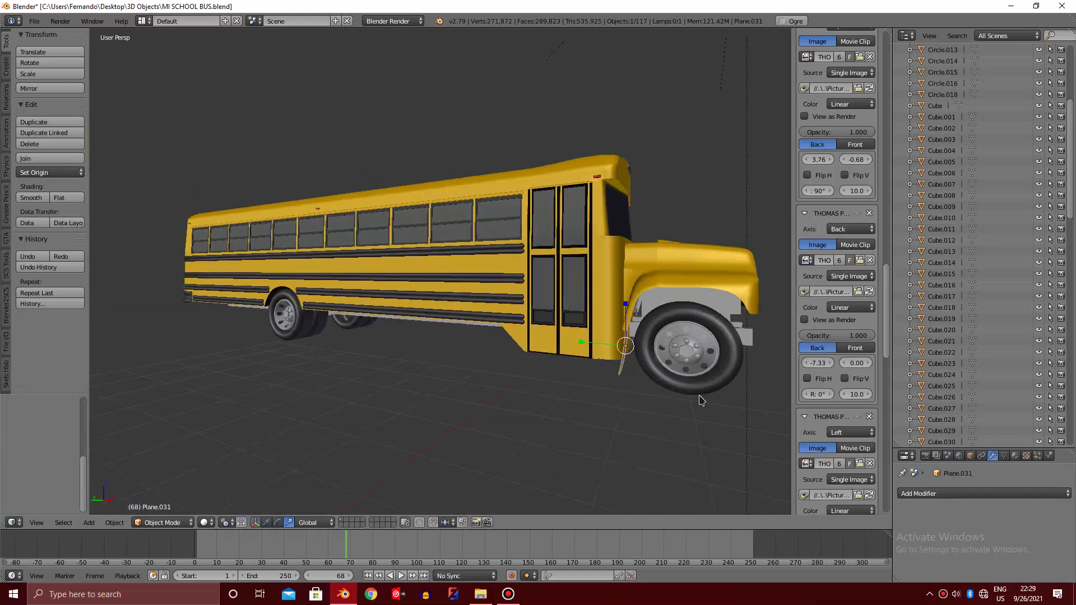
pyautogui.hotkey('shift', 'd')
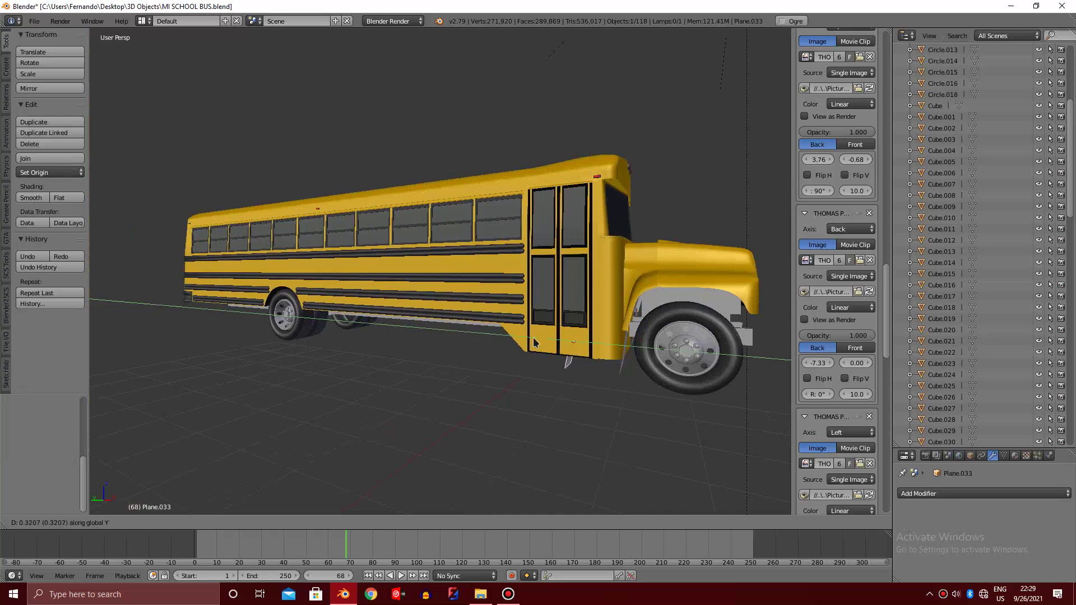
pyautogui.click(279, 318)
pyautogui.scroll(3, 283, 313)
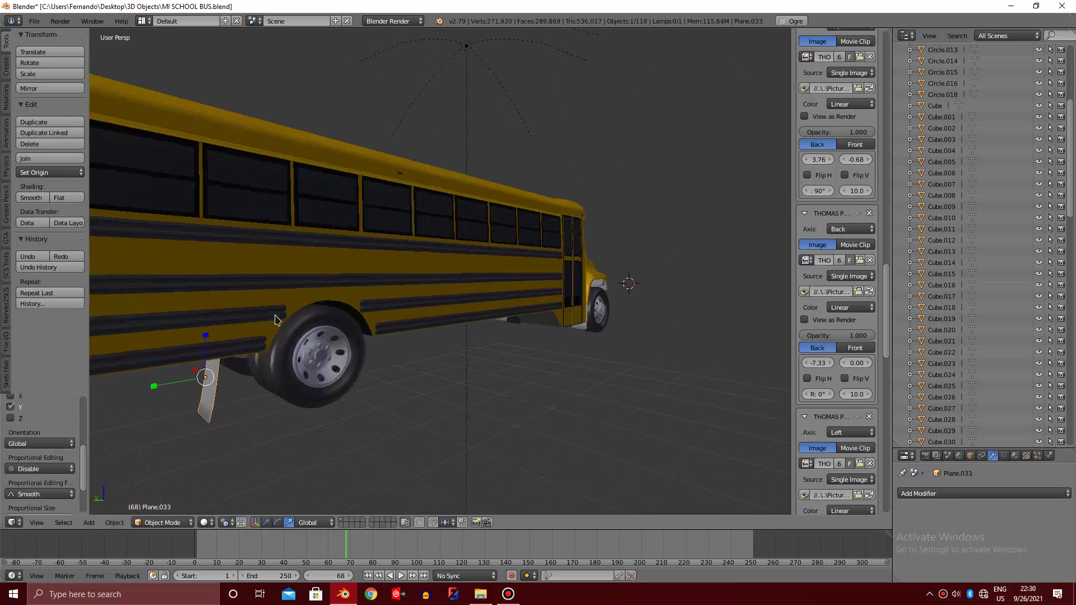
pyautogui.scroll(3, 288, 308)
pyautogui.scroll(3, 296, 304)
pyautogui.scroll(-2, 296, 303)
pyautogui.scroll(2, 303, 302)
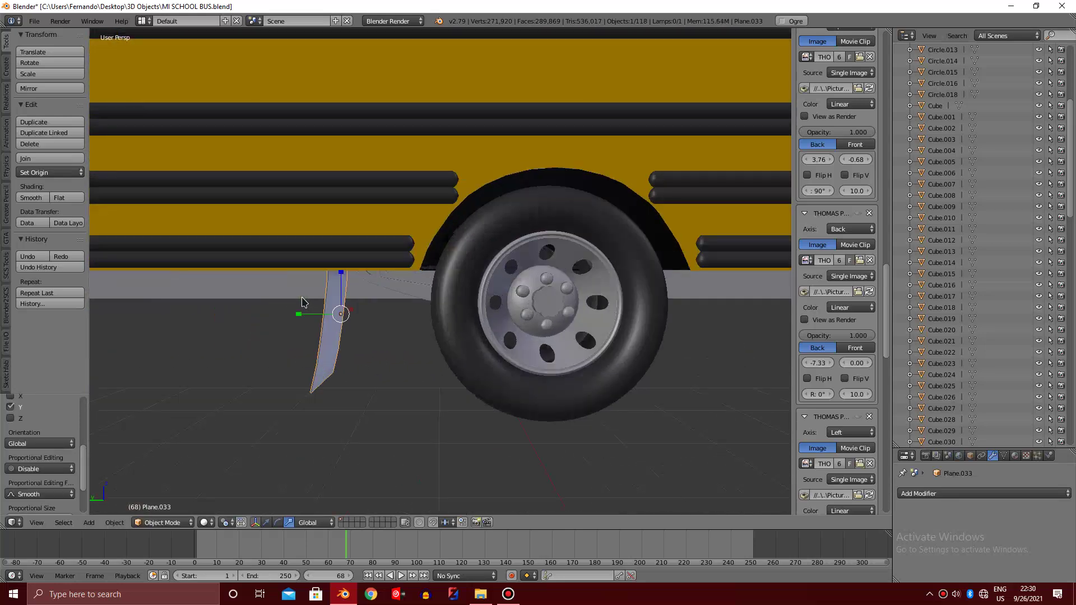
pyautogui.scroll(3, 314, 302)
pyautogui.press('g')
pyautogui.click(399, 296)
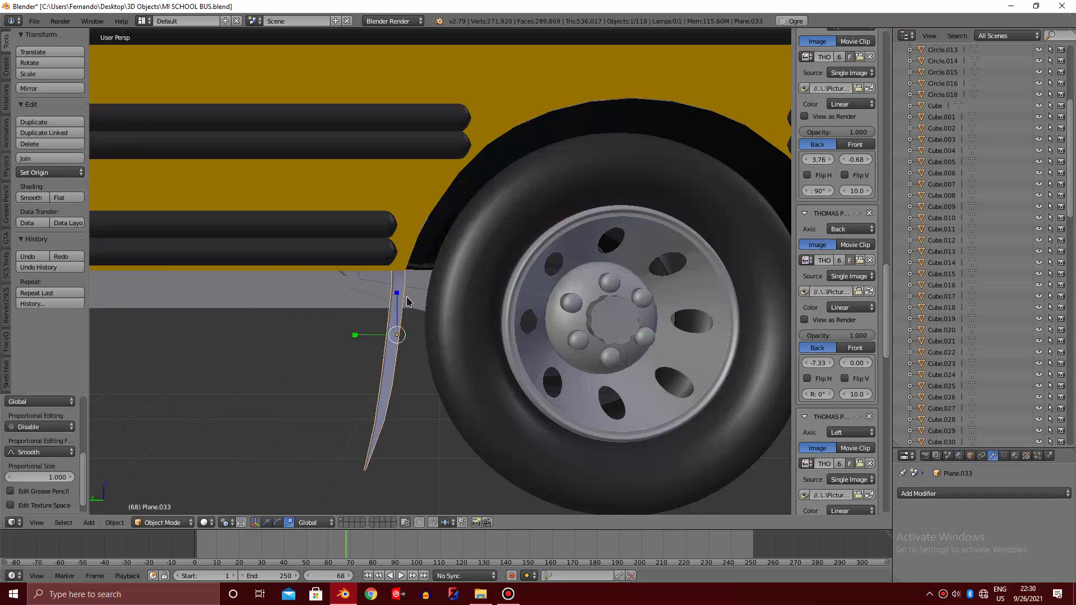
# Widen the copied plate by moving its vertices along the X axis
pyautogui.press('KP_8')
pyautogui.press('KP_8')
pyautogui.press('KP_8')
pyautogui.scroll(3, 392, 299)
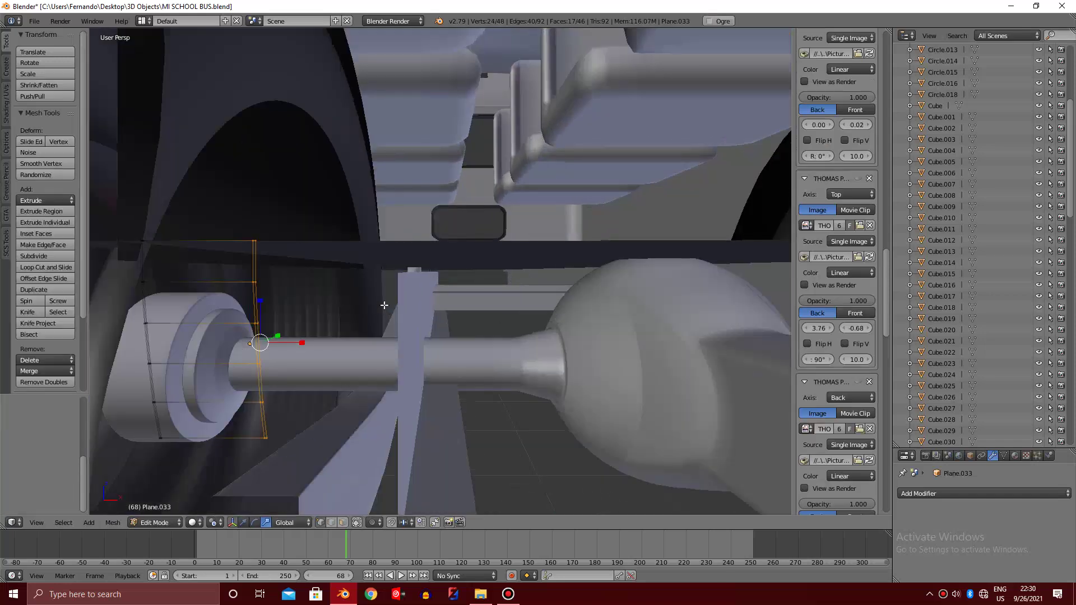
pyautogui.press('Tab')
pyautogui.press('g')
pyautogui.press('x')
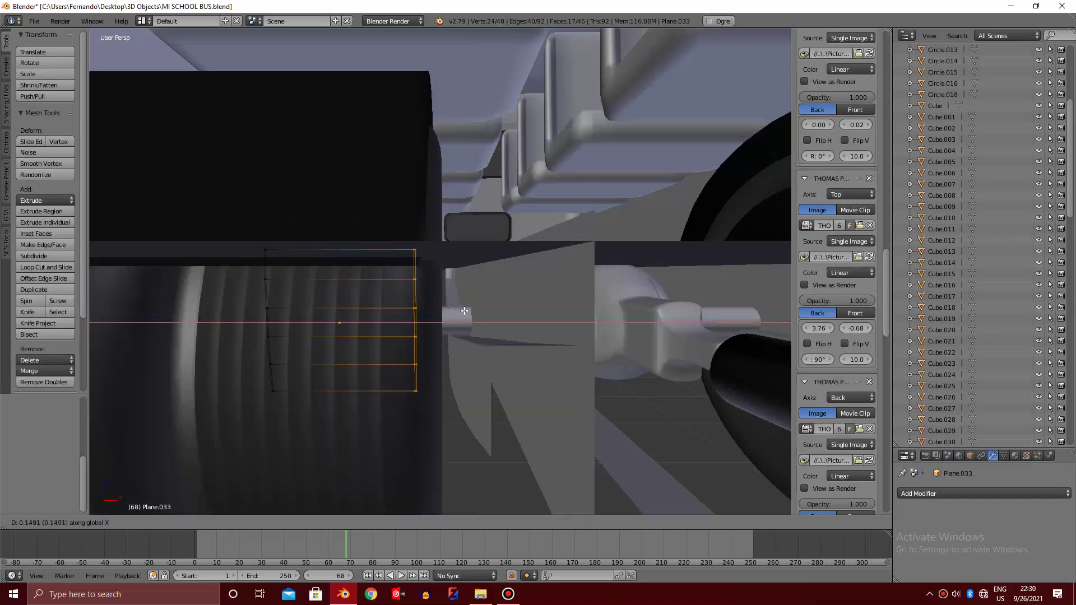
pyautogui.click(480, 310)
pyautogui.scroll(-3, 480, 310)
pyautogui.press('KP_4')
pyautogui.press('KP_4')
pyautogui.press('KP_4')
pyautogui.scroll(2, 470, 307)
pyautogui.press('Tab')
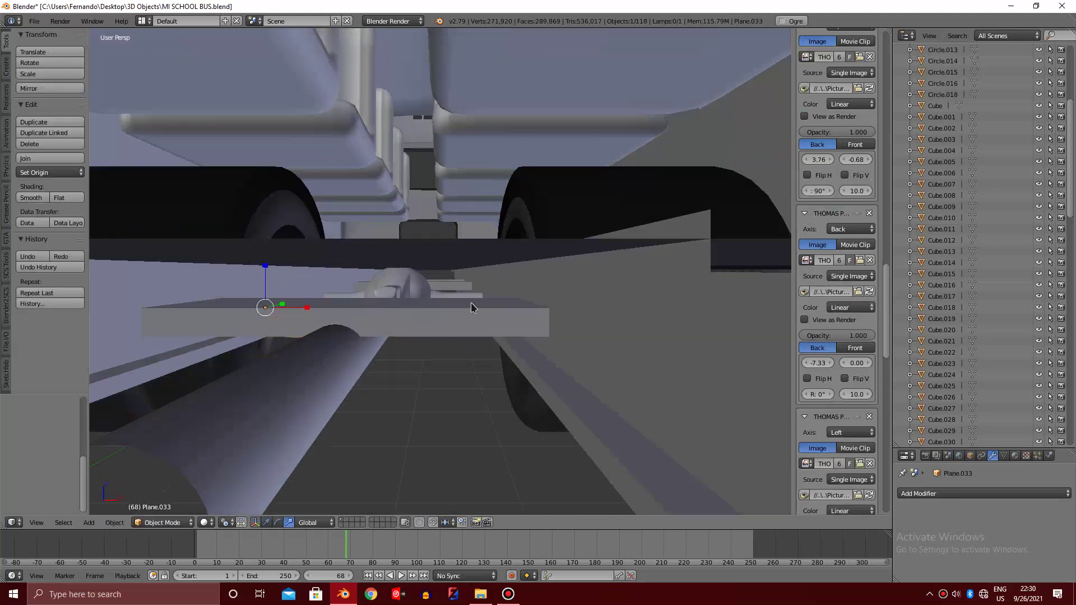
# Duplicate the widened plate as Plane.034 and shift it along X beside the first copy
pyautogui.hotkey('shift', 'd')
pyautogui.press('x')
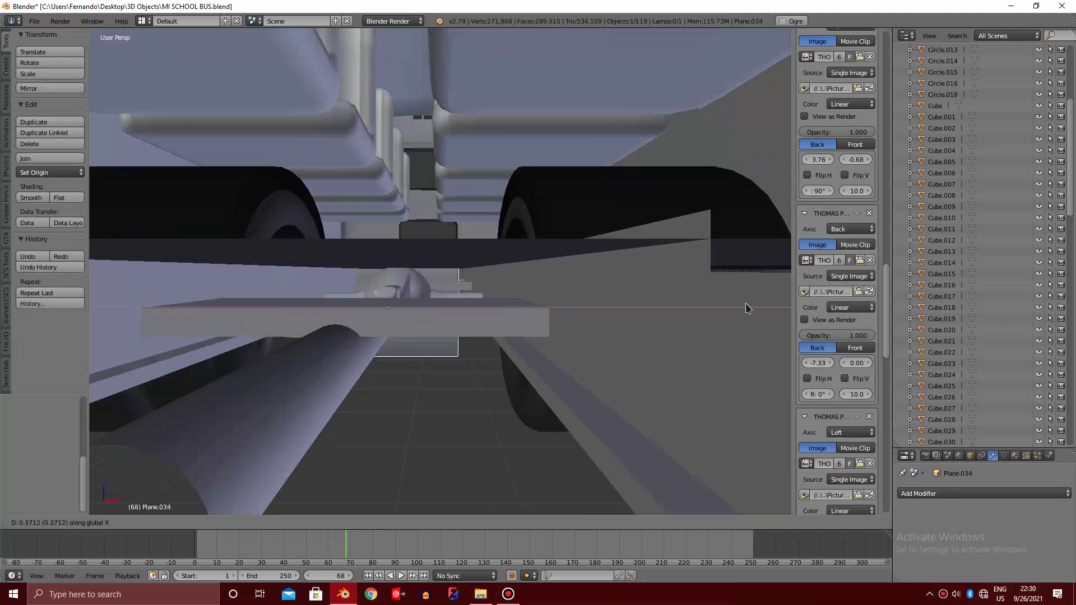
pyautogui.click(747, 305)
pyautogui.moveTo(747, 305)
pyautogui.mouseDown(button='middle')
pyautogui.moveTo(547, 257)
pyautogui.moveTo(423, 284)
pyautogui.mouseUp(button='middle')
pyautogui.scroll(3, 358, 308)
pyautogui.scroll(2, 358, 307)
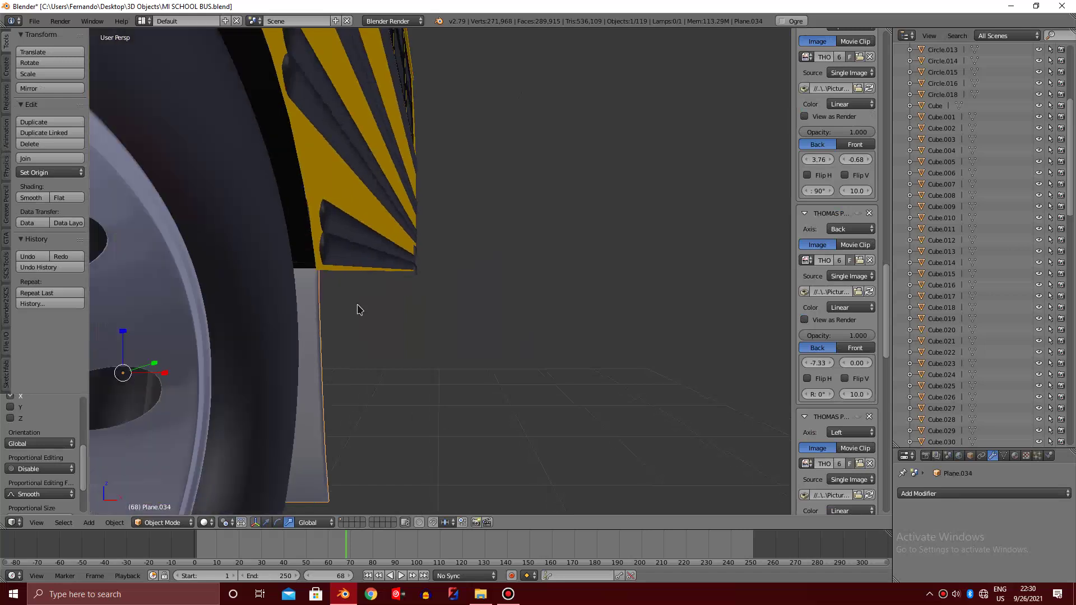
pyautogui.press('g')
pyautogui.press('x')
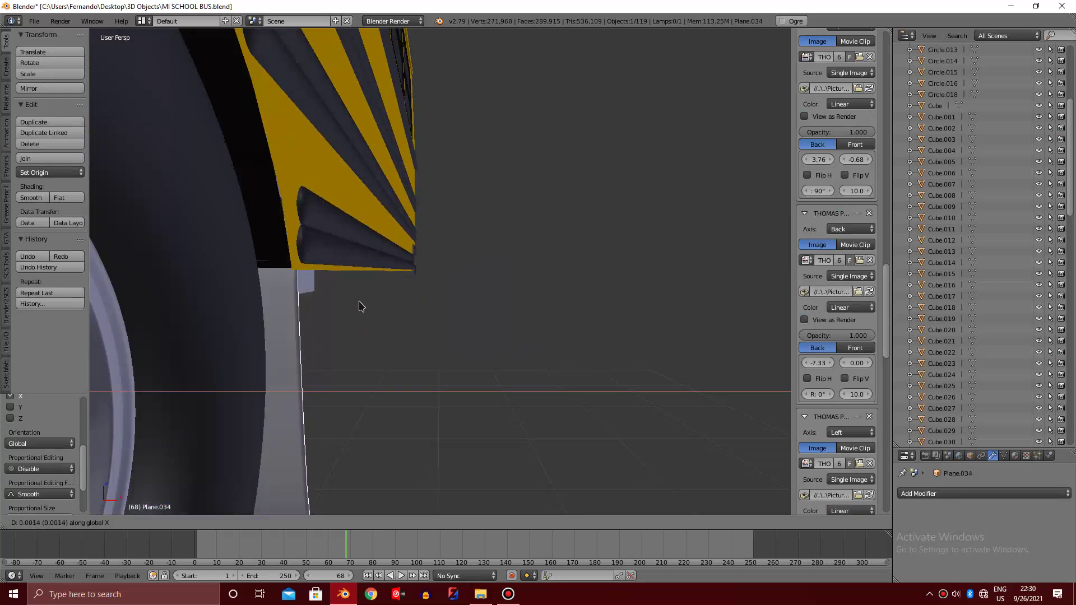
pyautogui.click(361, 307)
pyautogui.scroll(-2, 356, 292)
pyautogui.scroll(-4, 351, 286)
pyautogui.scroll(-3, 349, 285)
pyautogui.moveTo(349, 285)
pyautogui.mouseDown(button='middle')
pyautogui.moveTo(388, 283)
pyautogui.moveTo(401, 315)
pyautogui.mouseUp(button='middle')
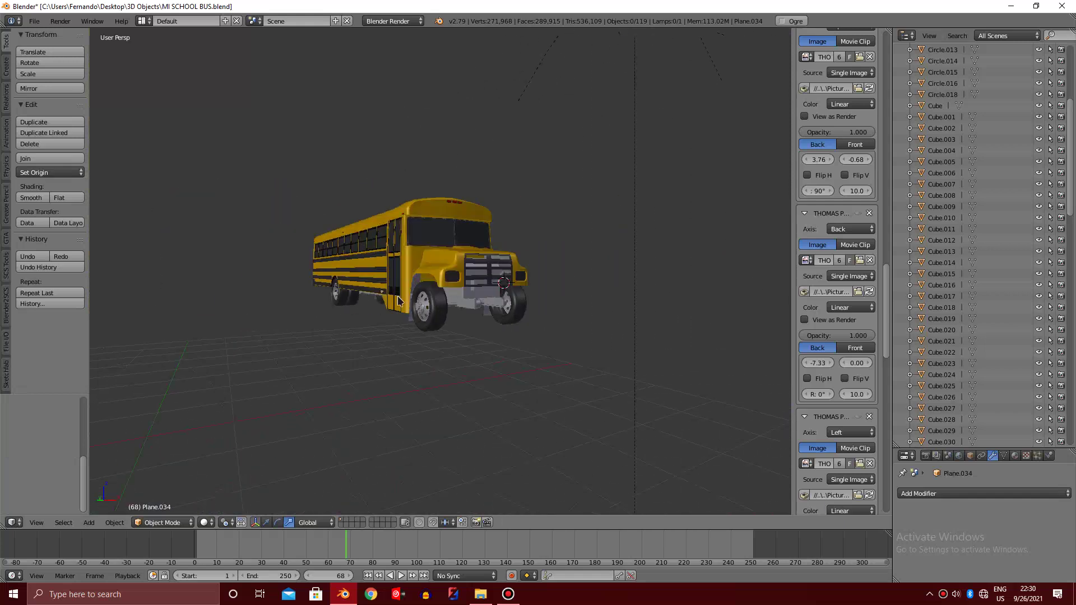
# Orbit around the bus and preview it with Material viewport shading
pyautogui.scroll(5, 401, 315)
pyautogui.scroll(-5, 383, 339)
pyautogui.scroll(-1, 384, 339)
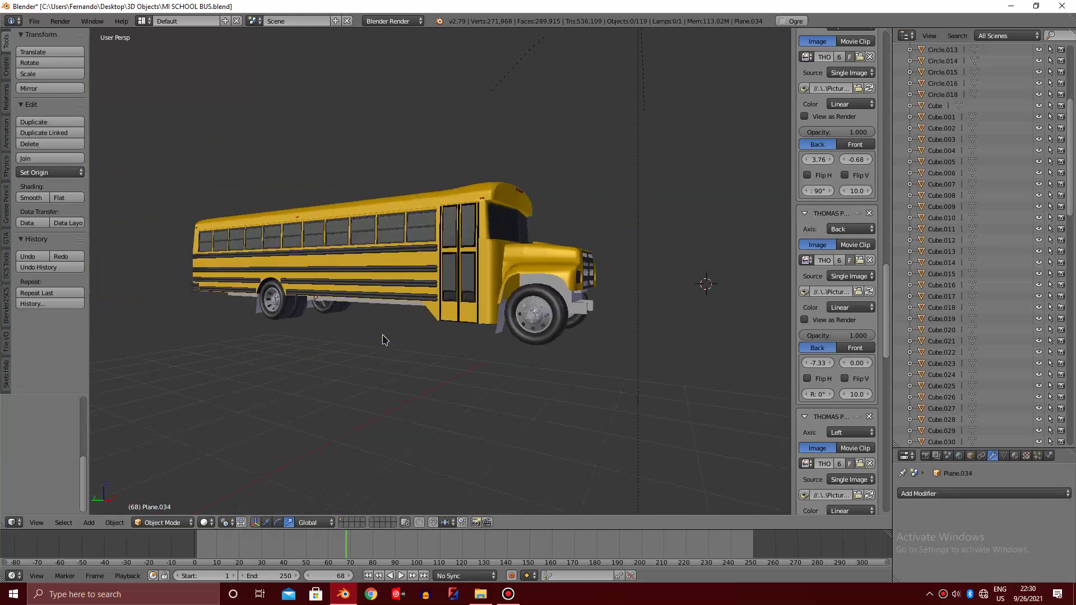
pyautogui.moveTo(282, 335); pyautogui.dragTo(256, 333, button='middle')
pyautogui.scroll(-3, 330, 350)
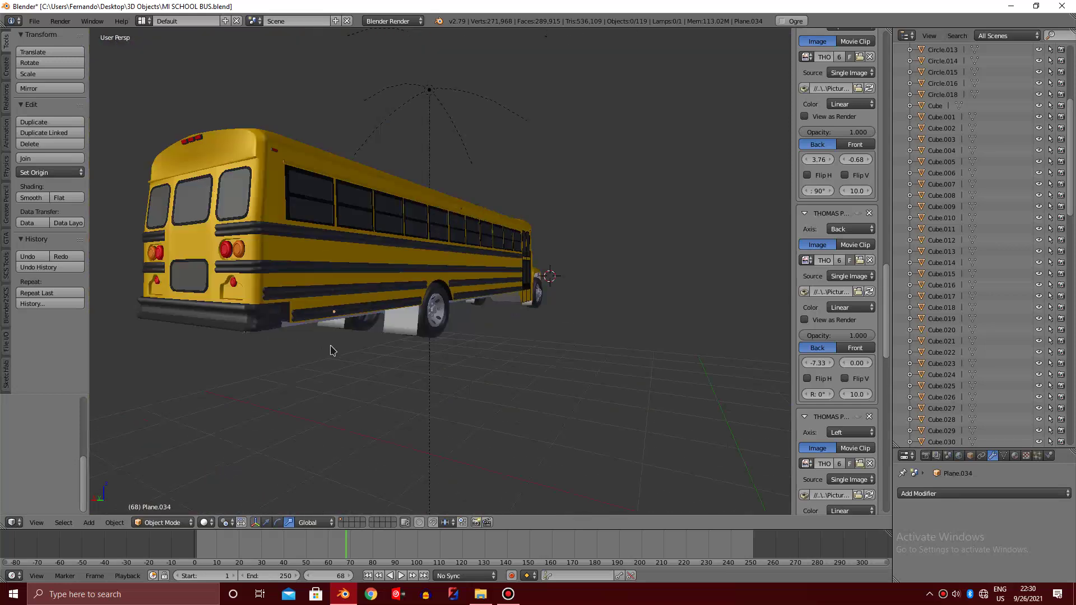
pyautogui.press('KP_4')
pyautogui.press('KP_4')
pyautogui.press('KP_4')
pyautogui.press('KP_4')
pyautogui.press('KP_4')
pyautogui.press('KP_4')
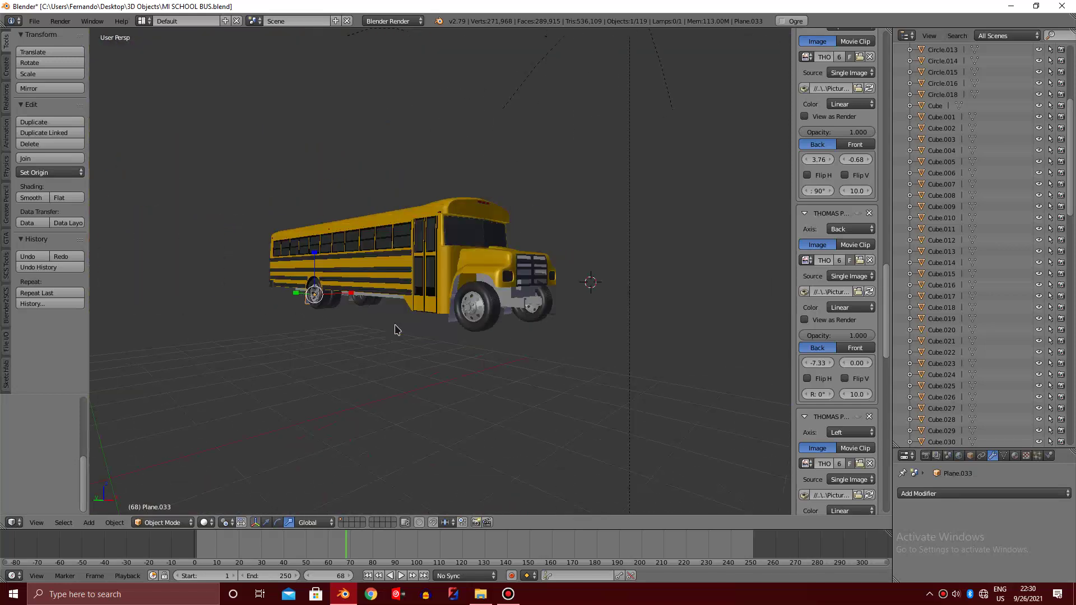
pyautogui.click(207, 523)
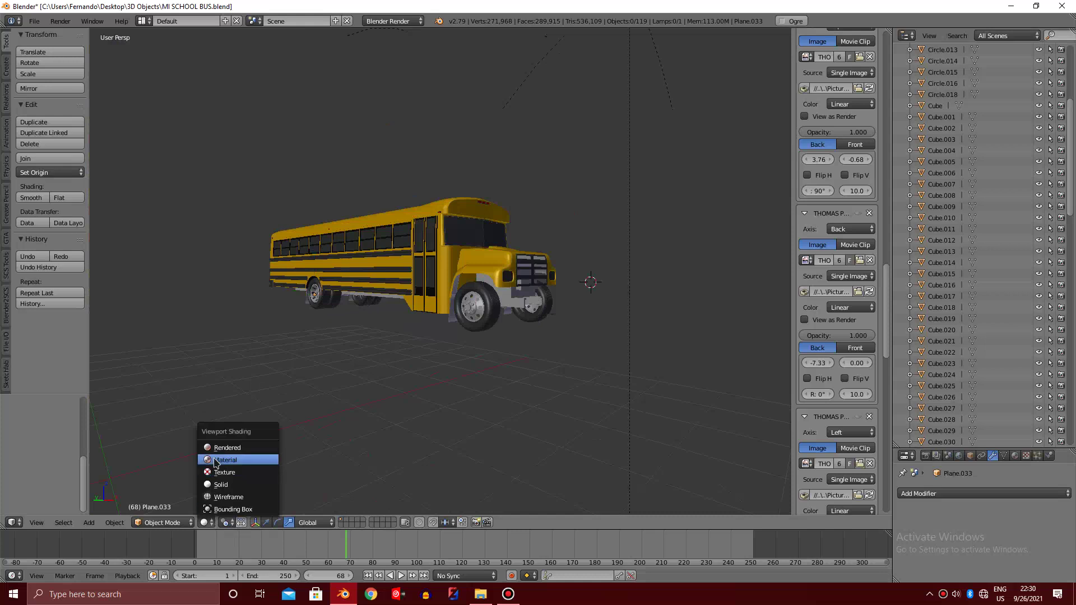
pyautogui.press('Return')
pyautogui.scroll(2, 326, 391)
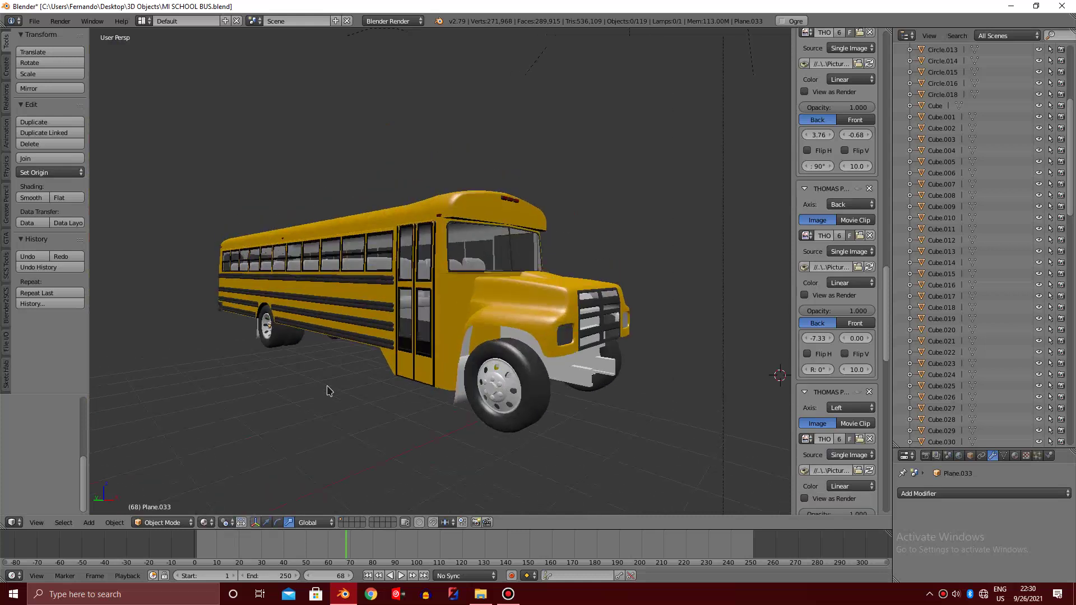
pyautogui.press('KP_6')
pyautogui.press('KP_6')
pyautogui.press('KP_6')
pyautogui.press('KP_6')
pyautogui.press('KP_6')
pyautogui.press('KP_4')
pyautogui.press('KP_4')
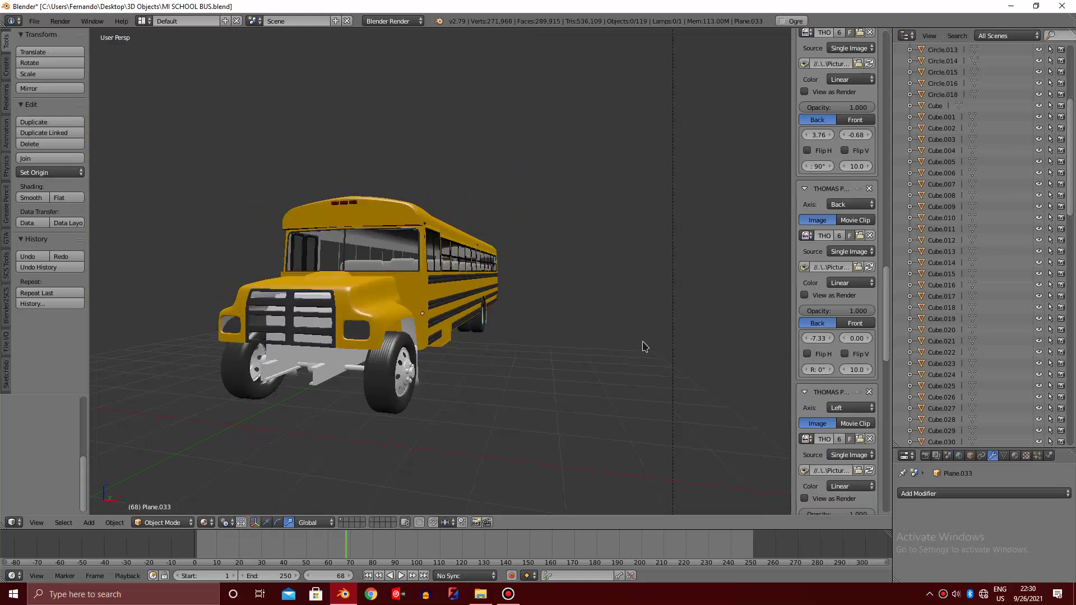
pyautogui.press('KP_4')
pyautogui.press('KP_6')
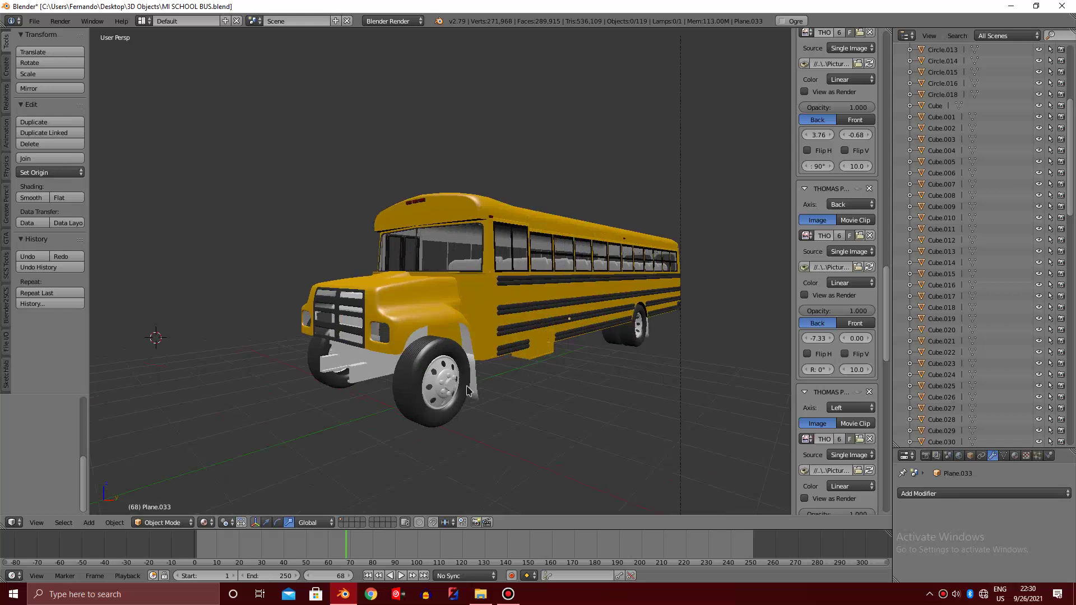
# Save MI SCHOOL BUS.blend and switch to the front orthographic view
pyautogui.click(34, 21)
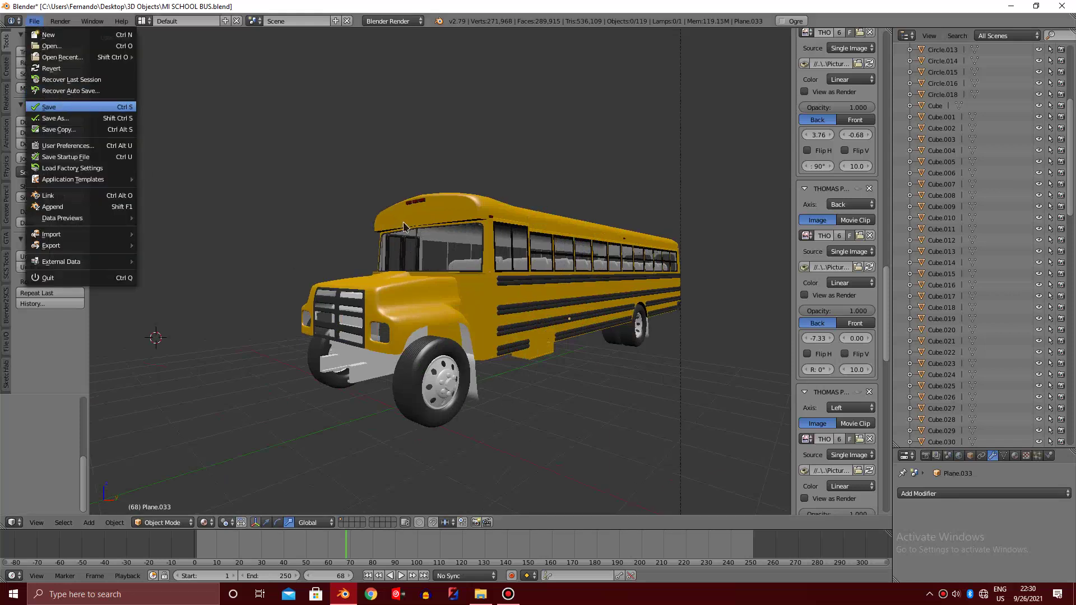
pyautogui.hotkey('ctrl', 's')
pyautogui.press('KP_1')
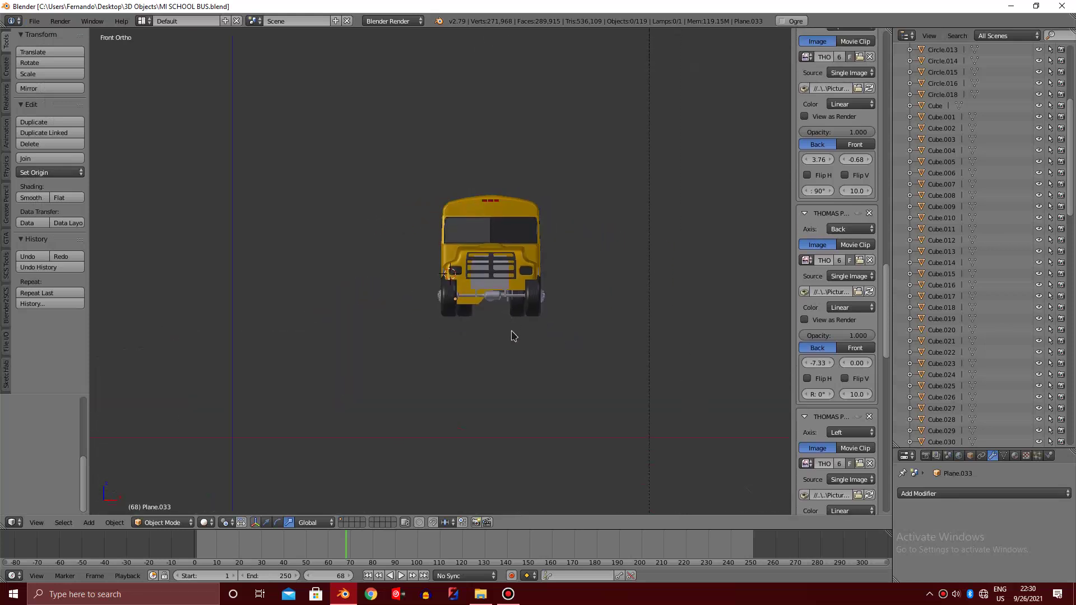
# Add a new plane mesh rotated 90° to face the bus front
pyautogui.scroll(4, 513, 335)
pyautogui.hotkey('shift', 'a')
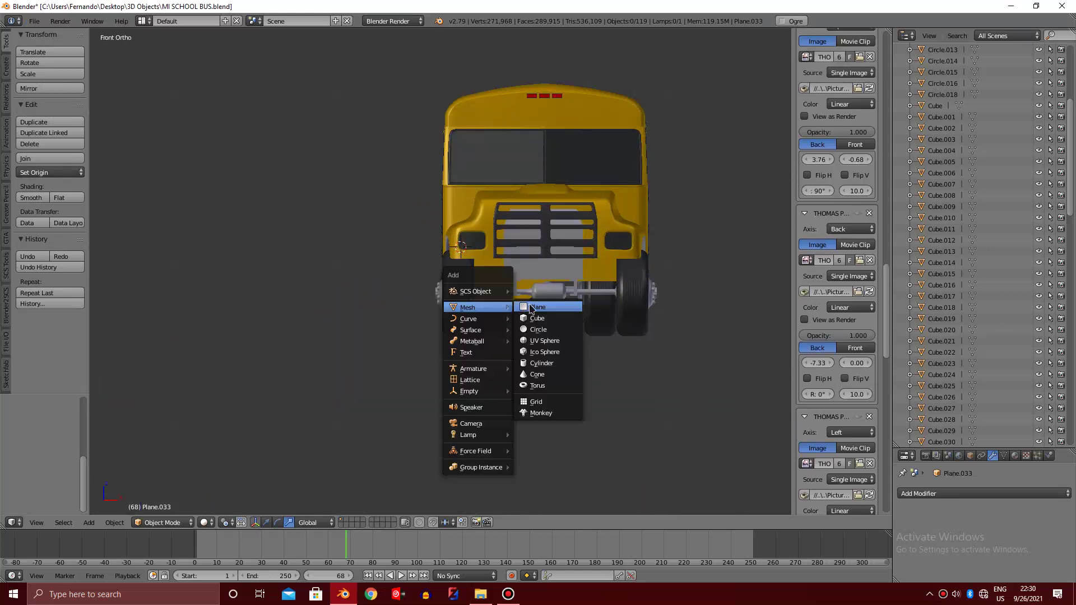
pyautogui.click(532, 307)
pyautogui.scroll(-3, 364, 257)
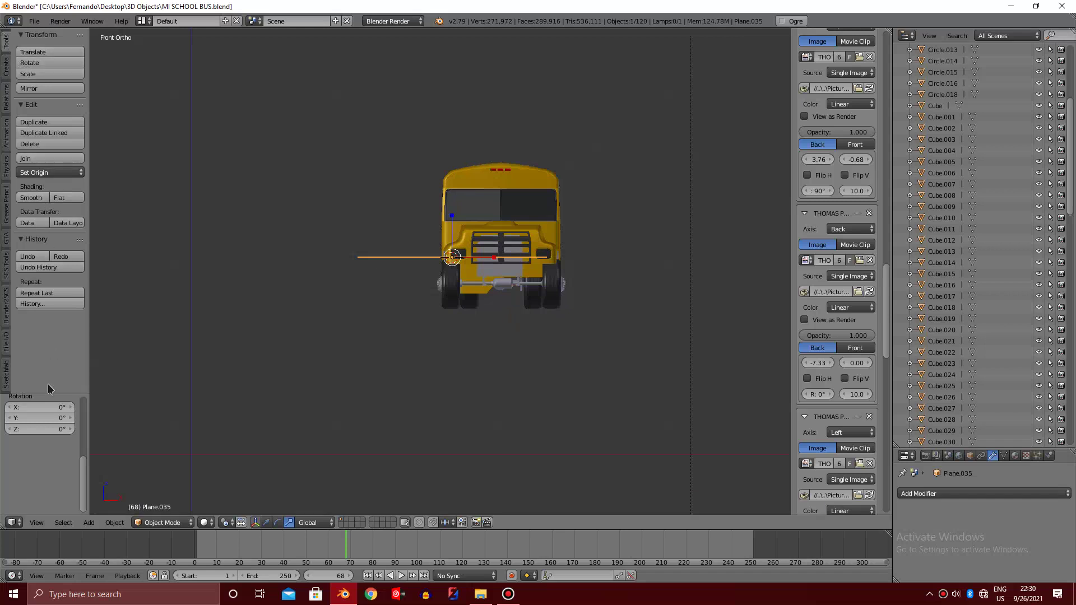
pyautogui.press('Return')
pyautogui.scroll(1, 519, 300)
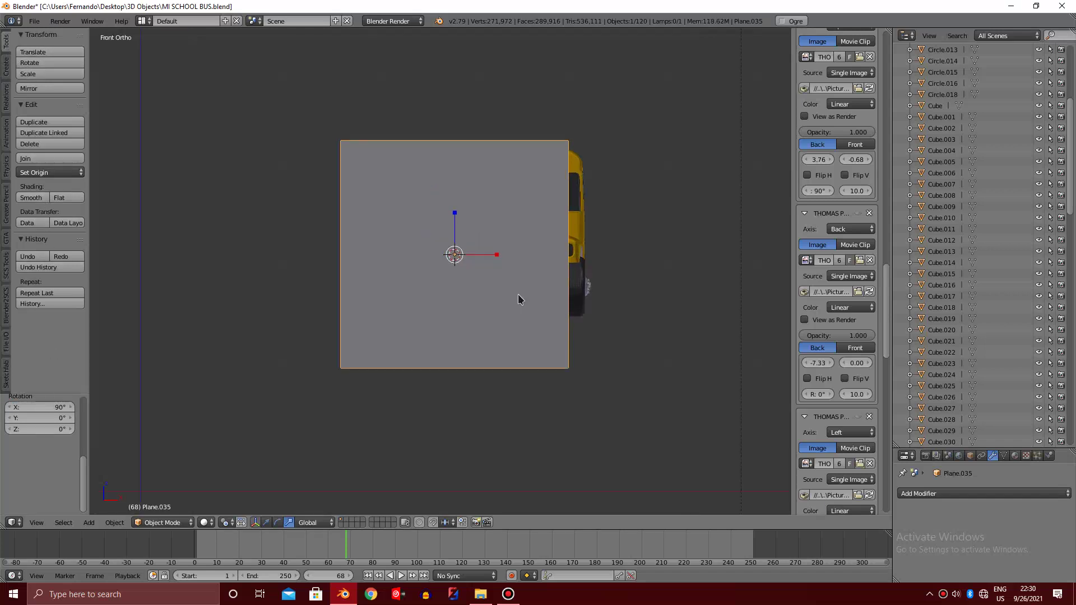
pyautogui.scroll(1, 560, 308)
# Shrink the plane to a small square and position it in front of the bus
pyautogui.press('Tab')
pyautogui.press('s')
pyautogui.click(468, 259)
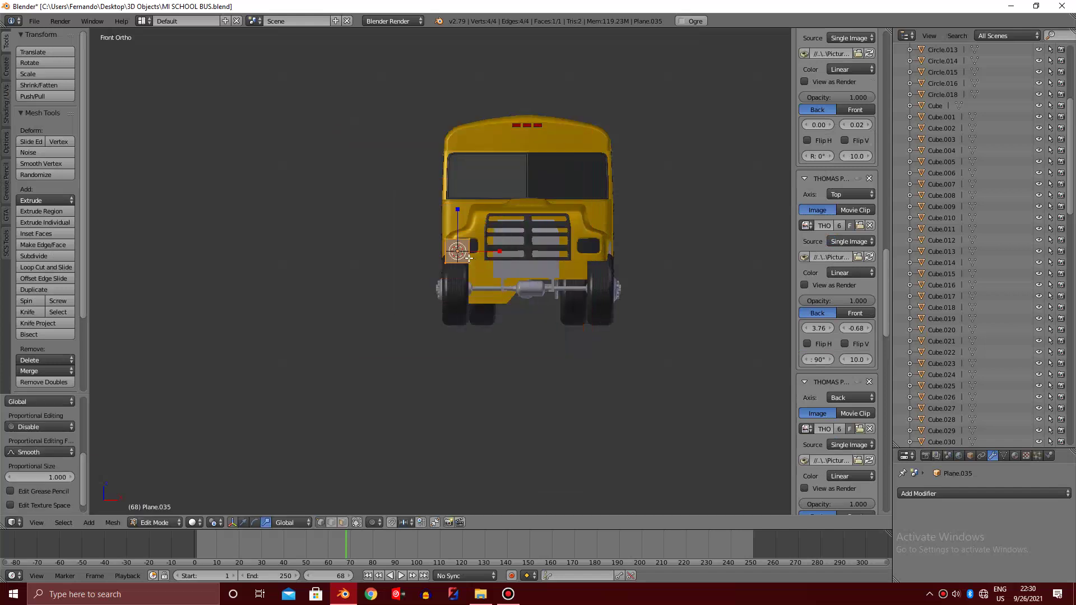
pyautogui.press('g')
pyautogui.click(535, 293)
# Stretch the square along X into a wide panel below the grille, then bring up Add Modifier
pyautogui.press('s')
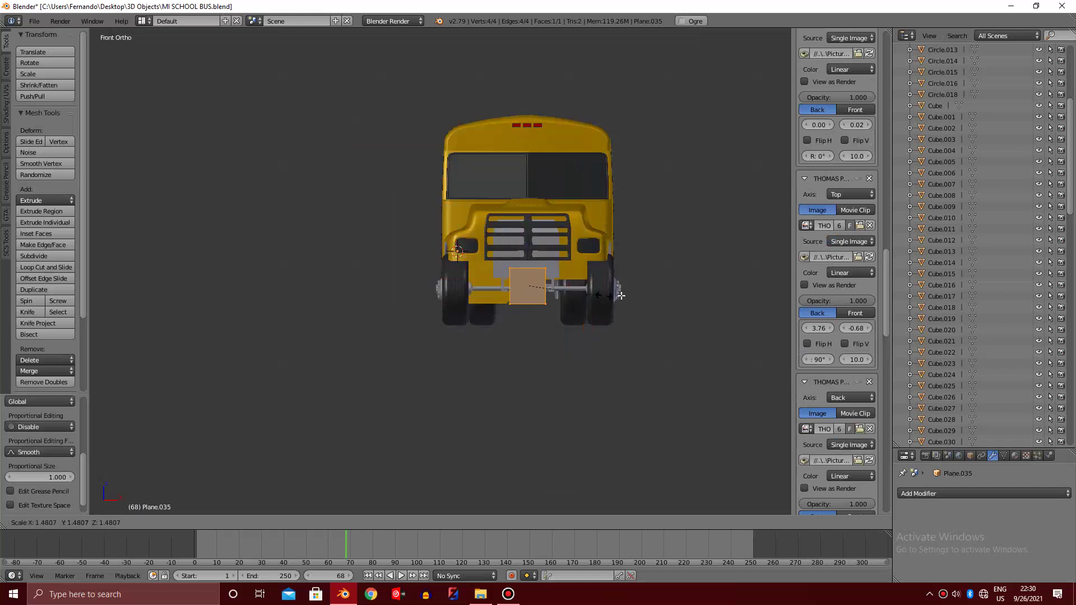
pyautogui.scroll(2, 606, 288)
pyautogui.scroll(1, 606, 288)
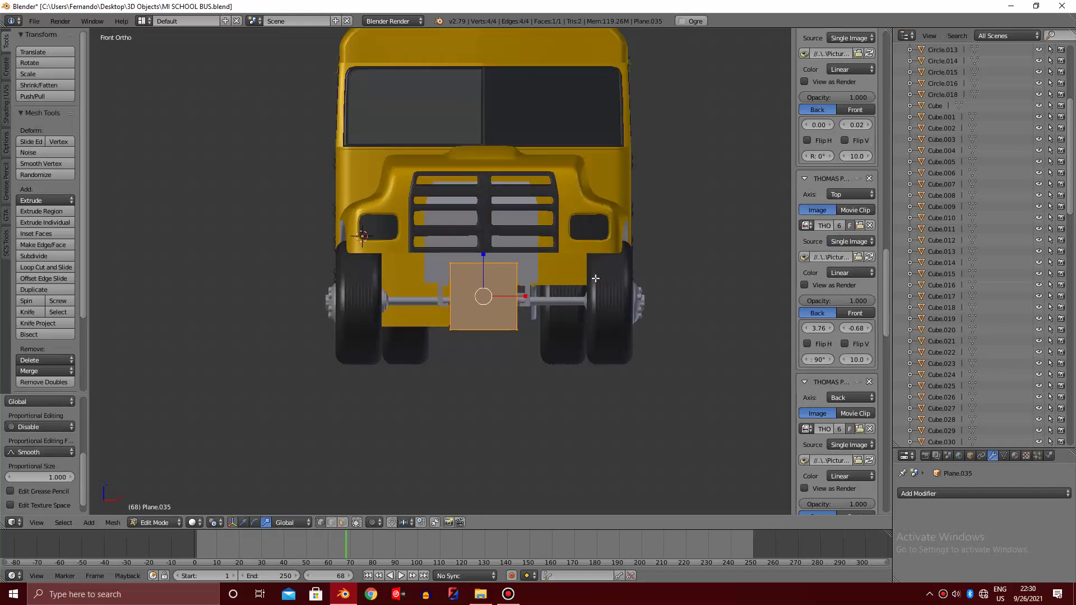
pyautogui.press('x')
pyautogui.click(229, 253)
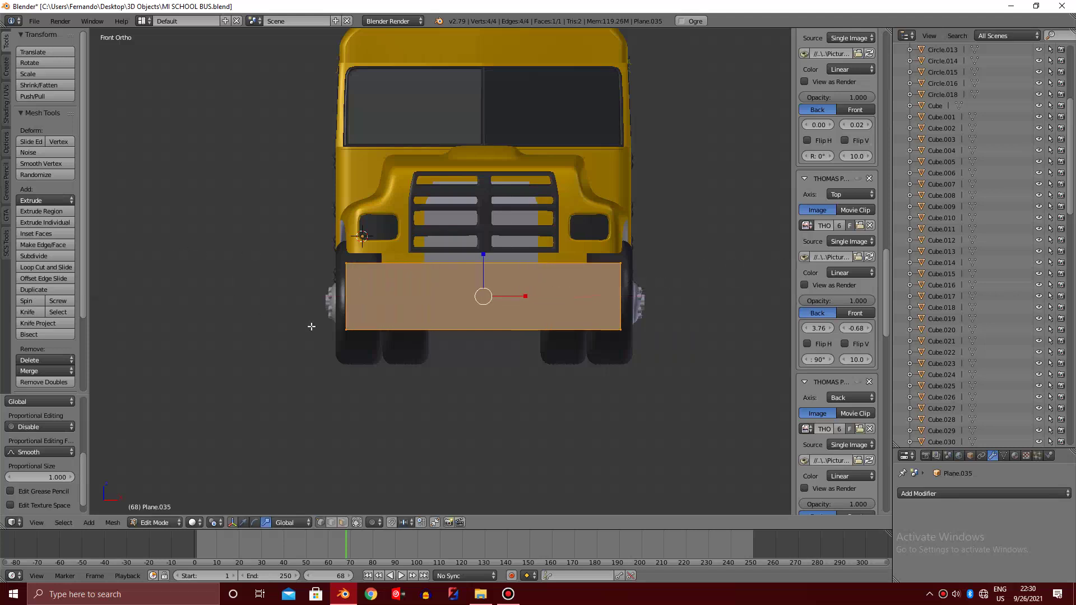
pyautogui.scroll(1, 371, 354)
pyautogui.scroll(1, 574, 323)
pyautogui.scroll(1, 519, 329)
pyautogui.scroll(1, 519, 329)
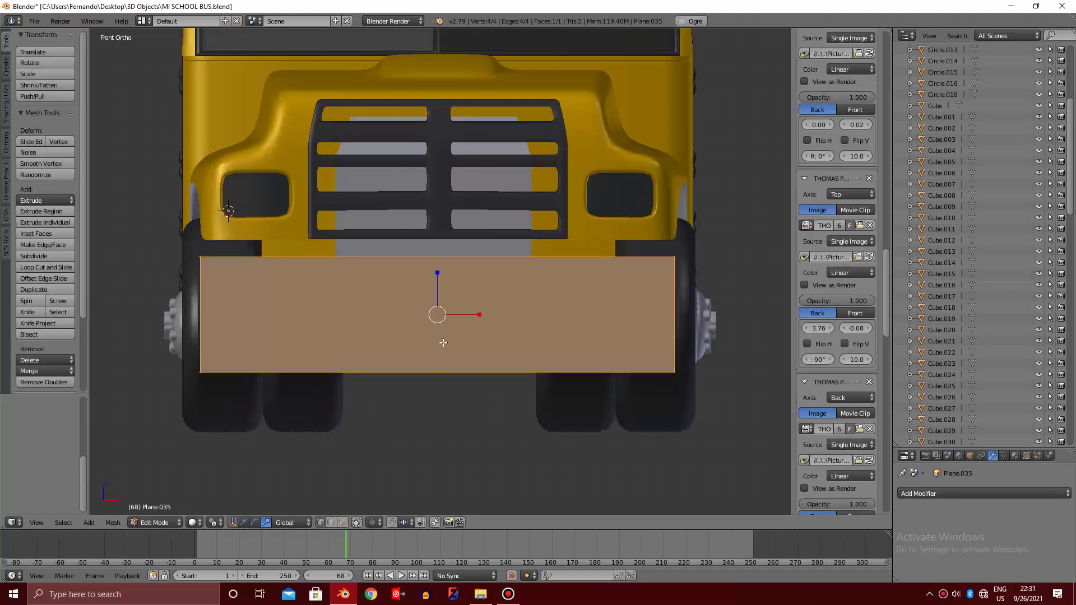
pyautogui.press('a')
pyautogui.press('a')
pyautogui.press('a')
pyautogui.press('Tab')
pyautogui.click(925, 494)
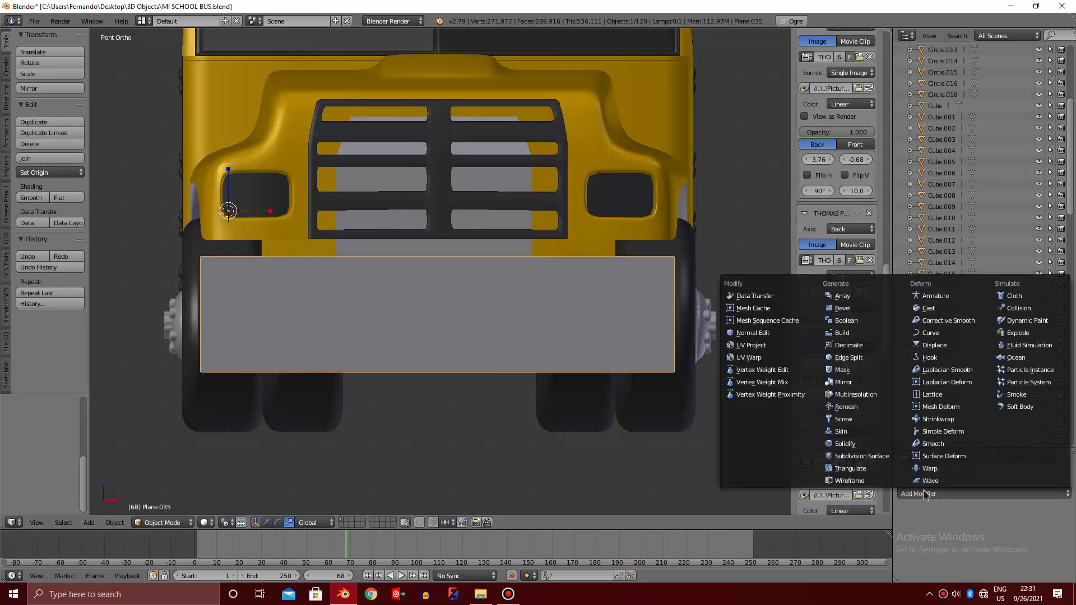
# Add a Subdivision Surface modifier and loop cuts: one horizontal, three vertical
pyautogui.click(863, 457)
pyautogui.press('Tab')
pyautogui.hotkey('ctrl', 'r')
pyautogui.click(219, 302)
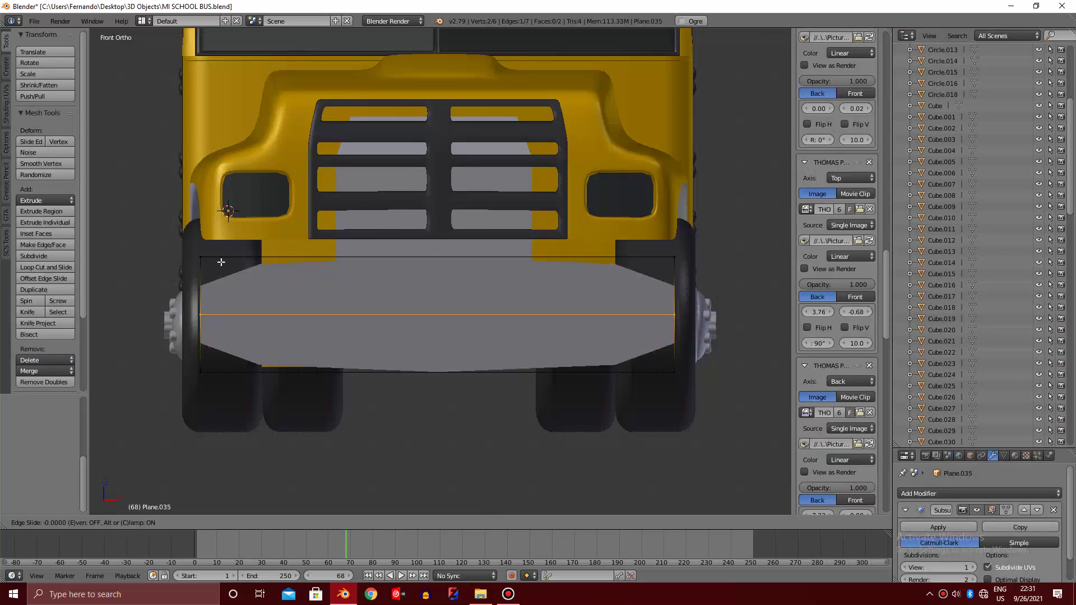
pyautogui.click(223, 249)
pyautogui.hotkey('ctrl', 'r')
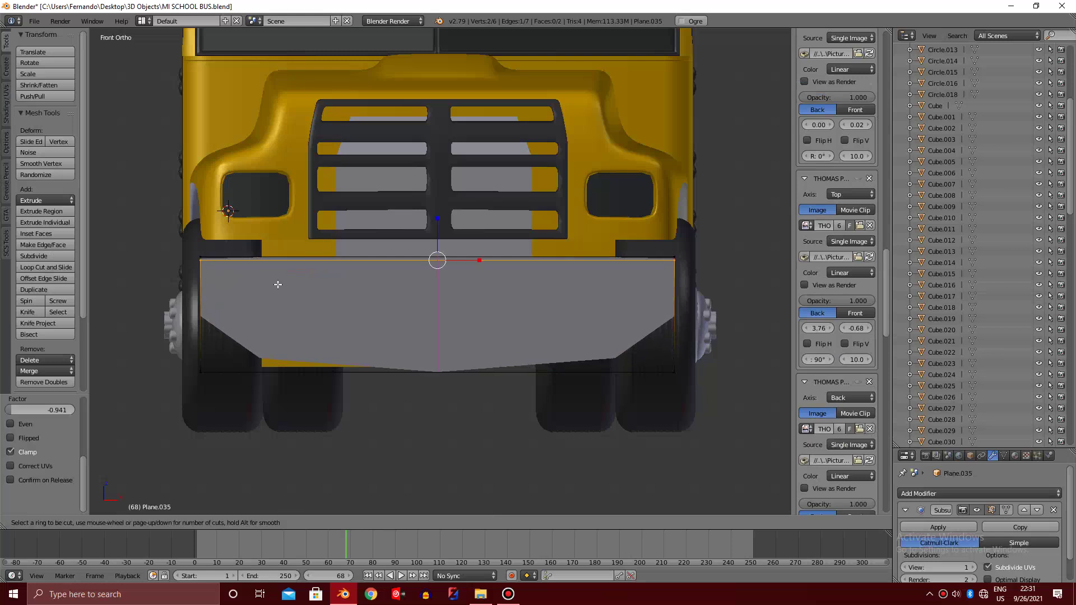
pyautogui.click(274, 285)
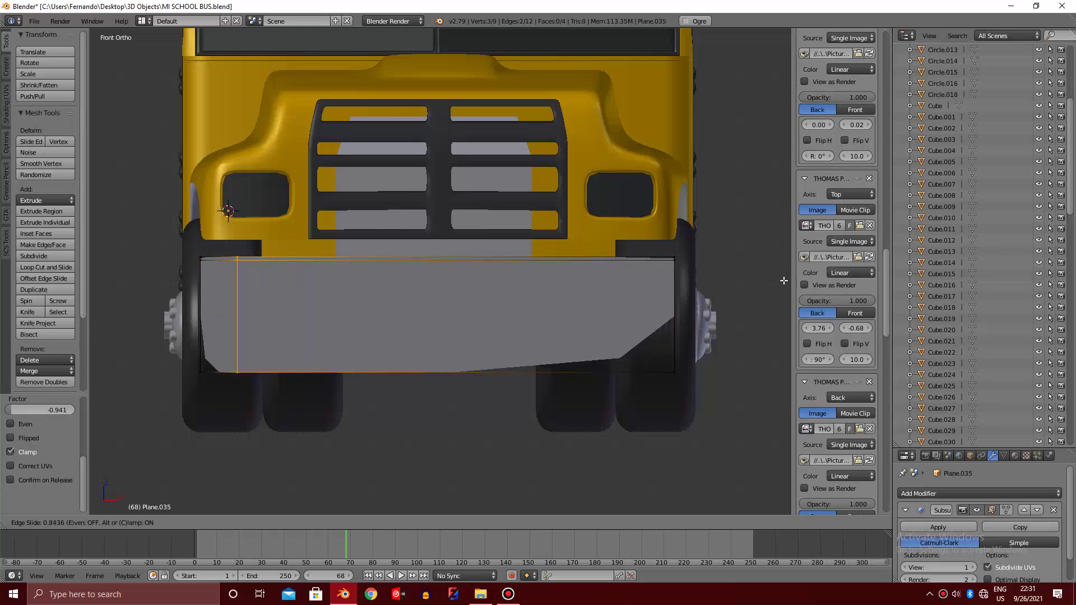
pyautogui.click(783, 280)
pyautogui.hotkey('ctrl', 'r')
pyautogui.click(636, 284)
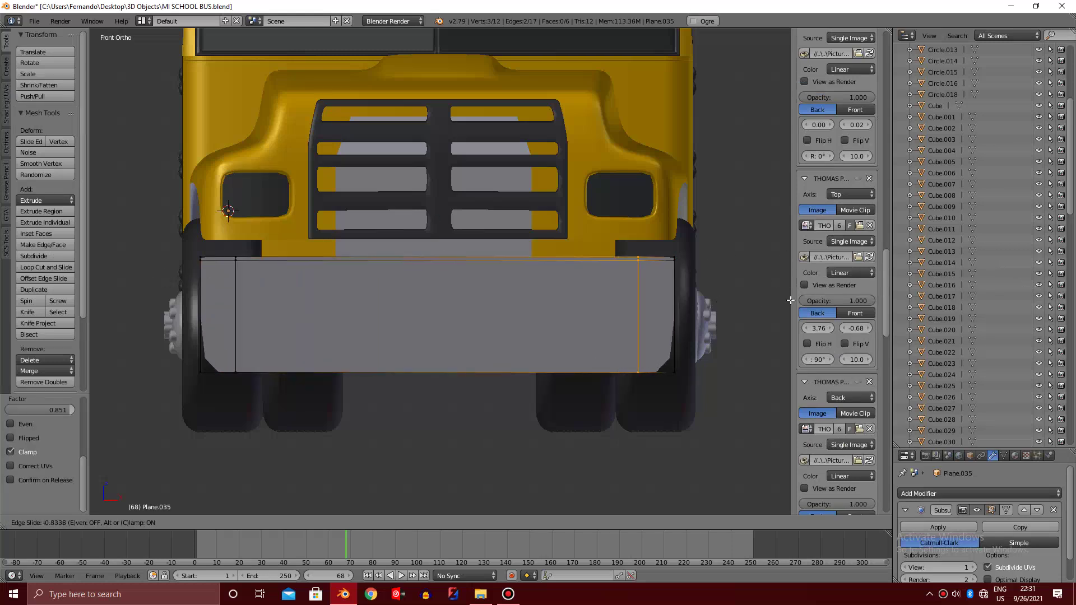
pyautogui.click(95, 294)
pyautogui.click(49, 268)
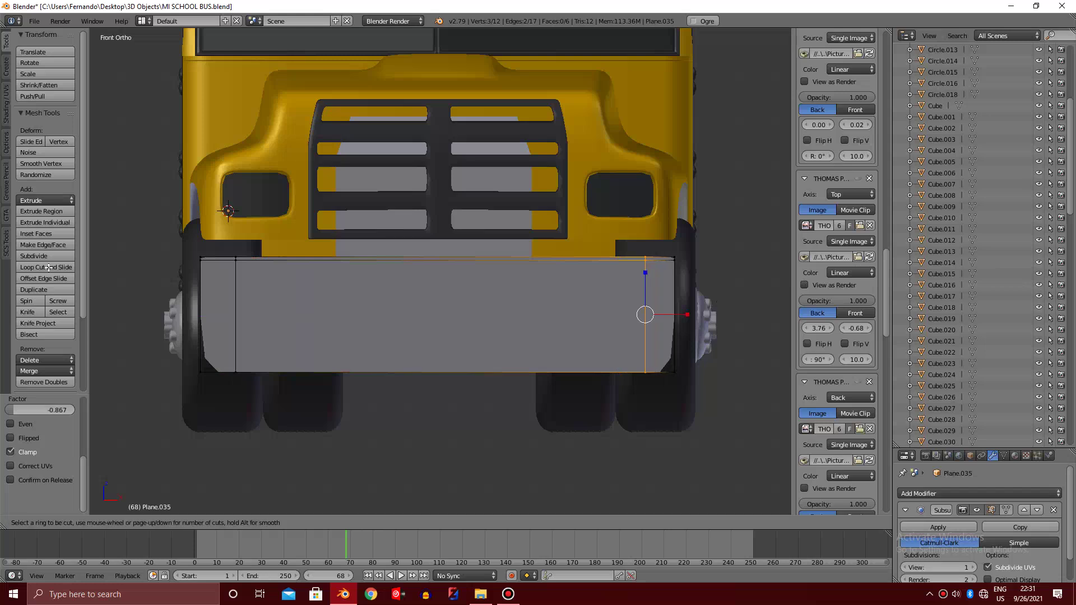
pyautogui.click(336, 280)
pyautogui.rightClick(444, 260)
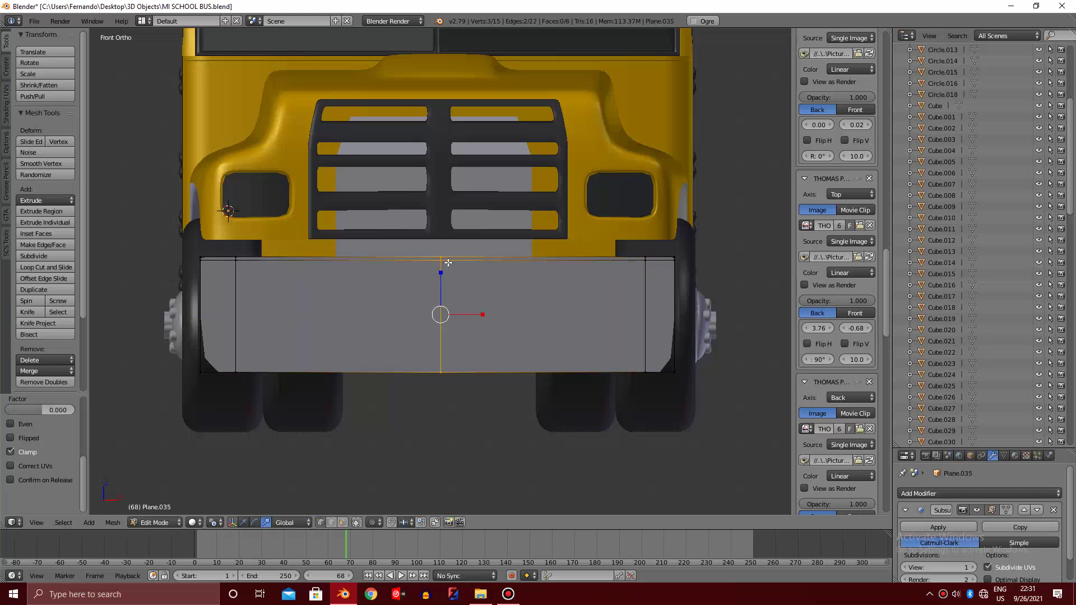
# Delete the right half of the plane's vertices, keeping the left half
pyautogui.press('a')
pyautogui.press('z')
pyautogui.moveTo(559, 221); pyautogui.dragTo(740, 435)
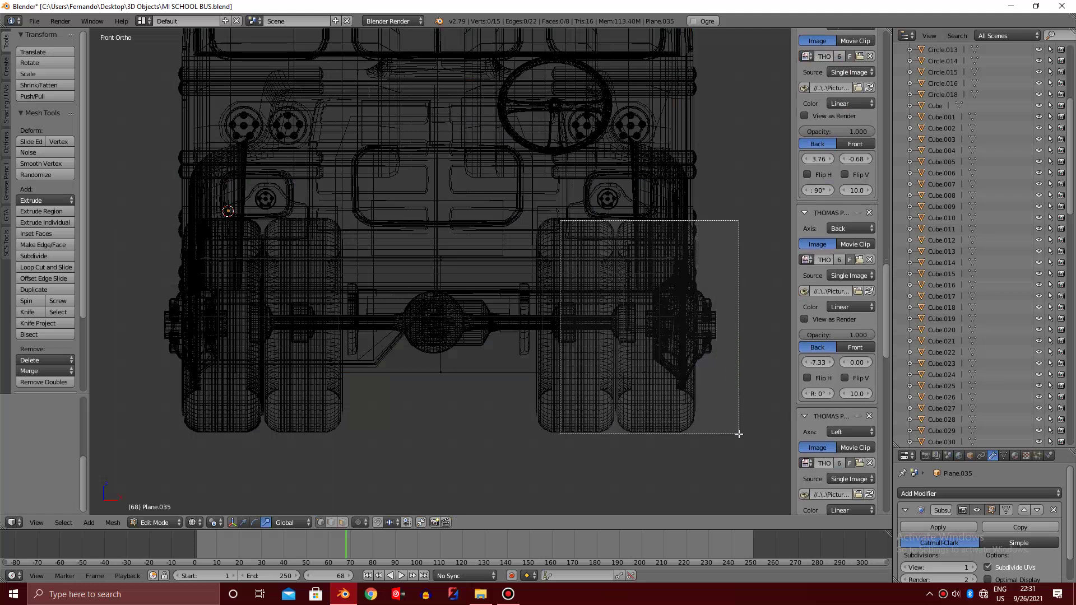
pyautogui.press('x')
pyautogui.click(660, 360)
pyautogui.press('z')
pyautogui.keyDown('shift'); pyautogui.moveTo(342, 303); pyautogui.dragTo(485, 303, button='middle'); pyautogui.keyUp('shift')
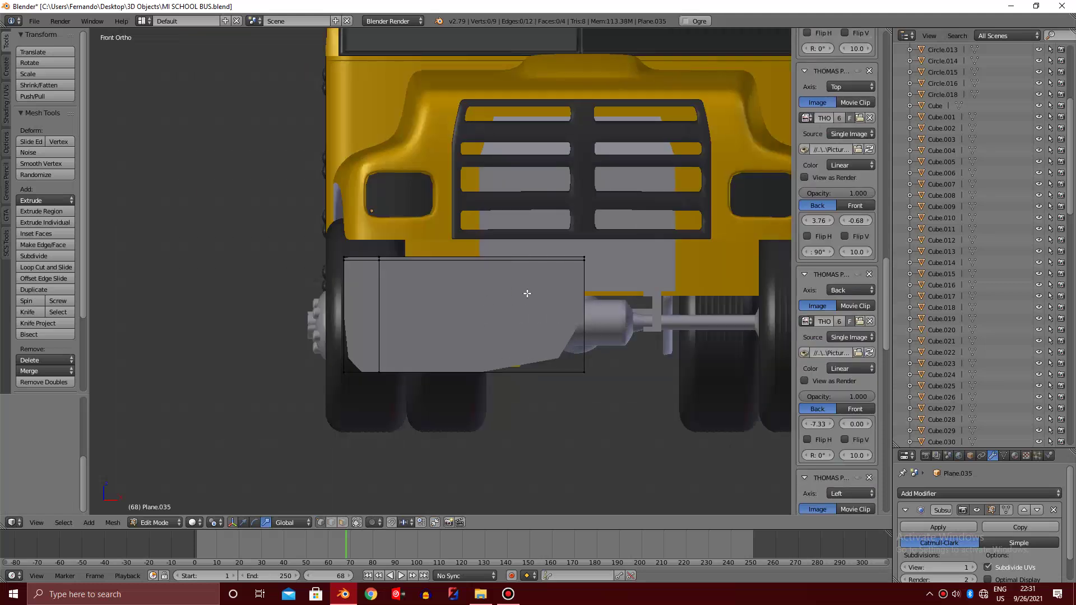
pyautogui.press('Tab')
# Raise subdivision to level 2 and add a horizontal edge loop
pyautogui.scroll(1, 402, 355)
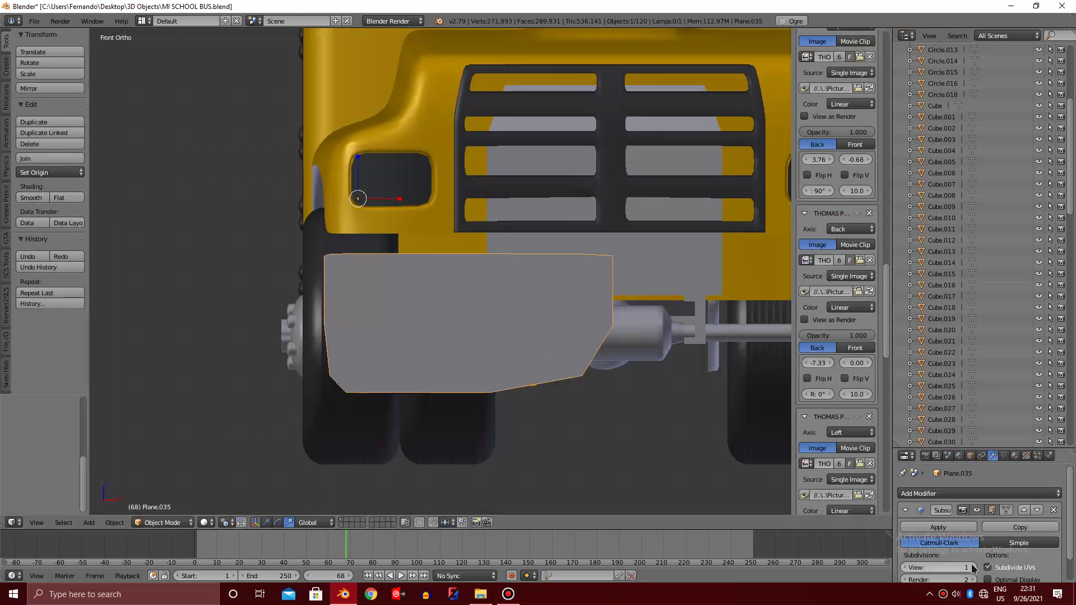
pyautogui.hotkey('ctrl', '2')
pyautogui.press('Tab')
pyautogui.hotkey('ctrl', 'r')
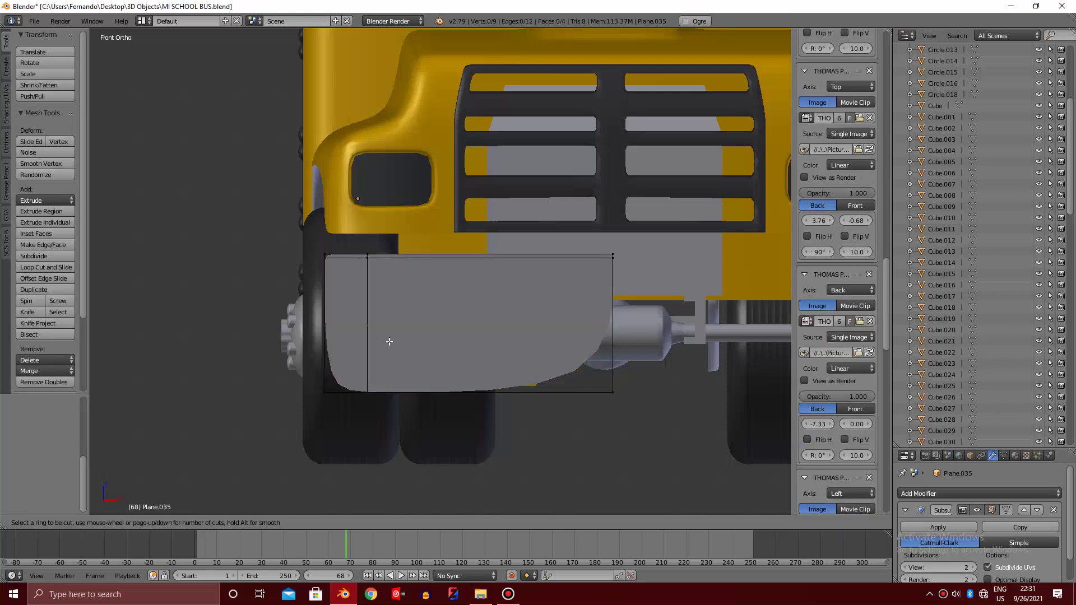
pyautogui.click(388, 342)
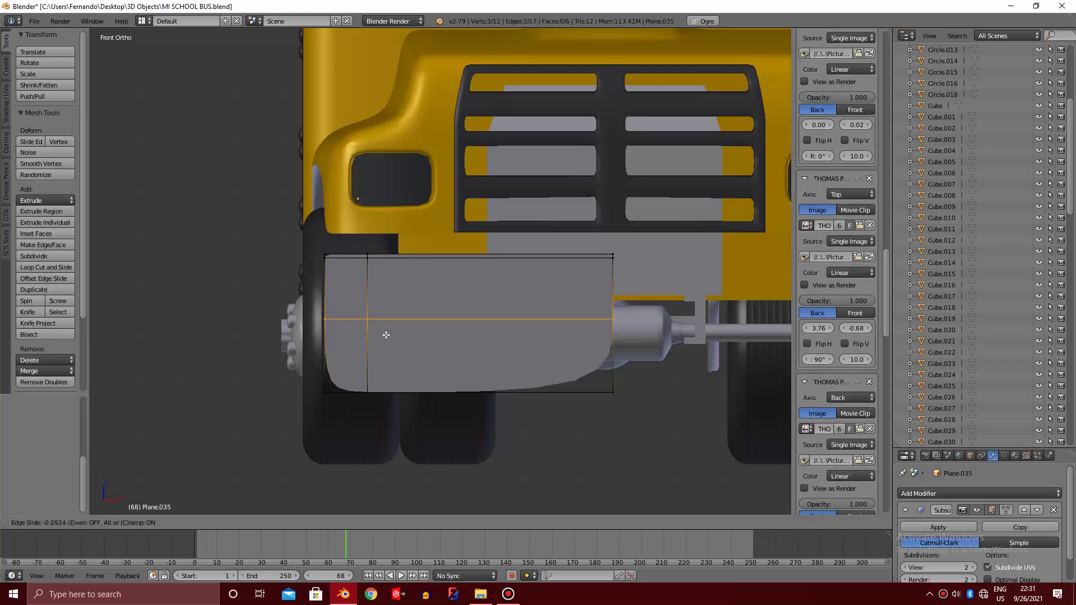
pyautogui.click(386, 334)
pyautogui.press('Tab')
# Add one more loop cut across the plane and view it edge-on from the side
pyautogui.scroll(-1, 558, 367)
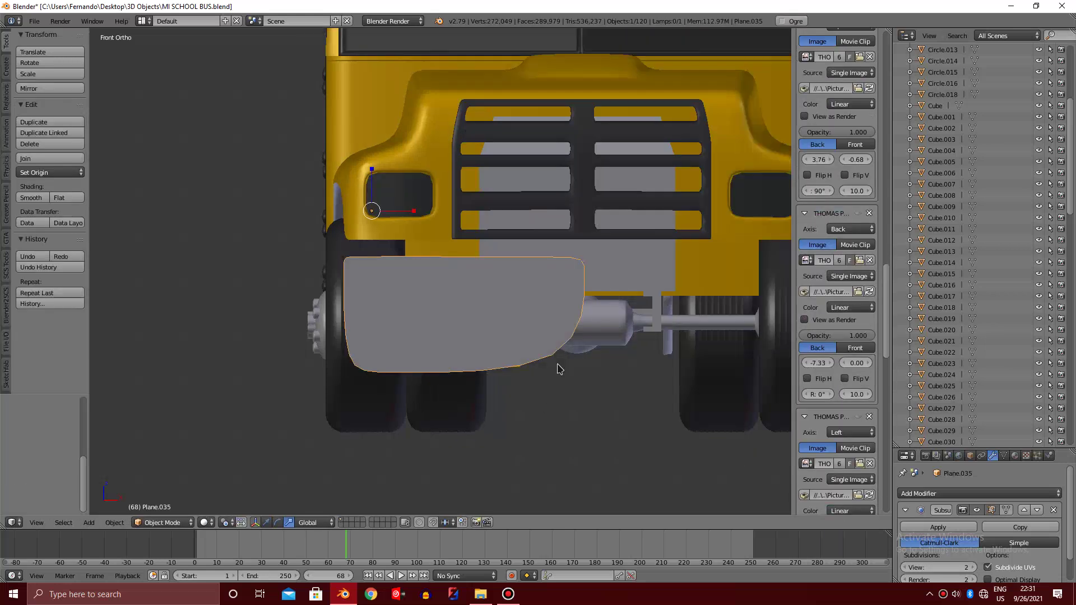
pyautogui.moveTo(511, 334); pyautogui.dragTo(514, 331, button='middle')
pyautogui.scroll(-3, 512, 337)
pyautogui.scroll(-3, 514, 331)
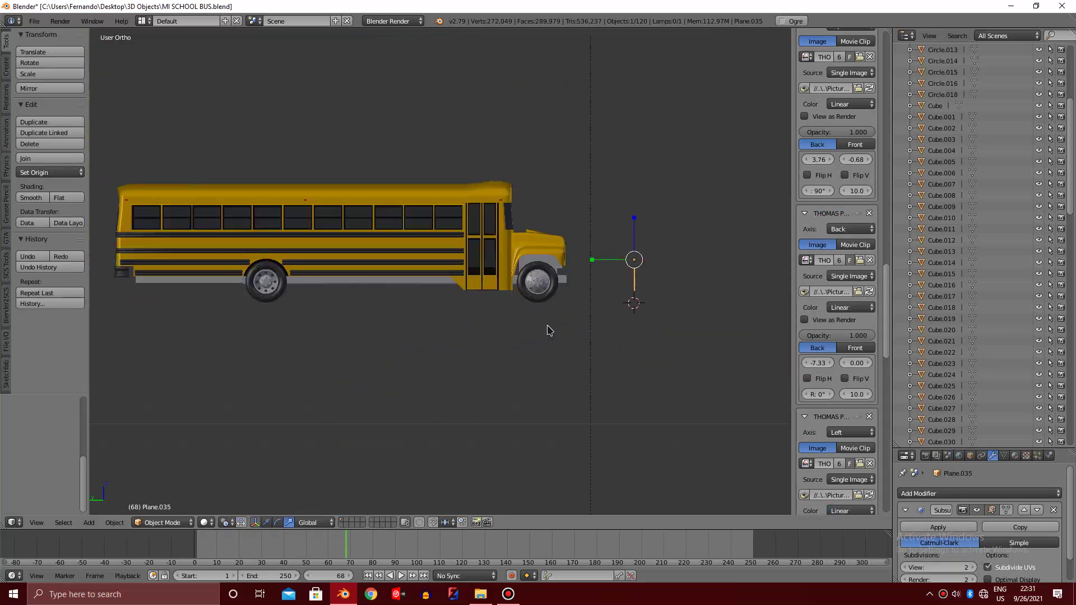
pyautogui.scroll(3, 549, 330)
pyautogui.press('Tab')
pyautogui.press('KP_6')
pyautogui.press('KP_6')
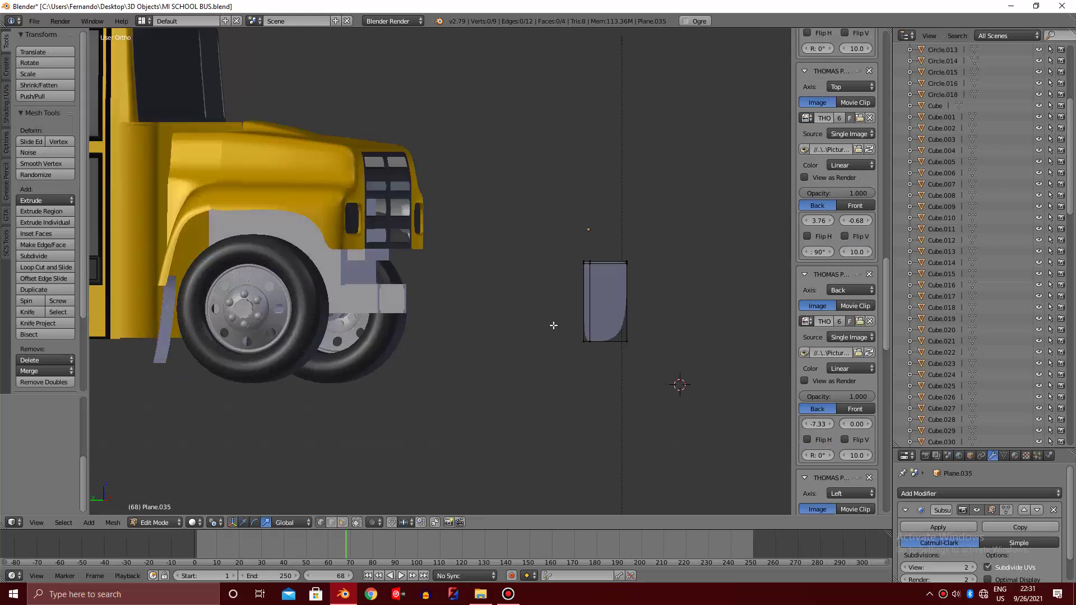
pyautogui.hotkey('ctrl', 'r')
pyautogui.click(591, 317)
pyautogui.rightClick(591, 317)
pyautogui.press('KP_4')
pyautogui.press('KP_4')
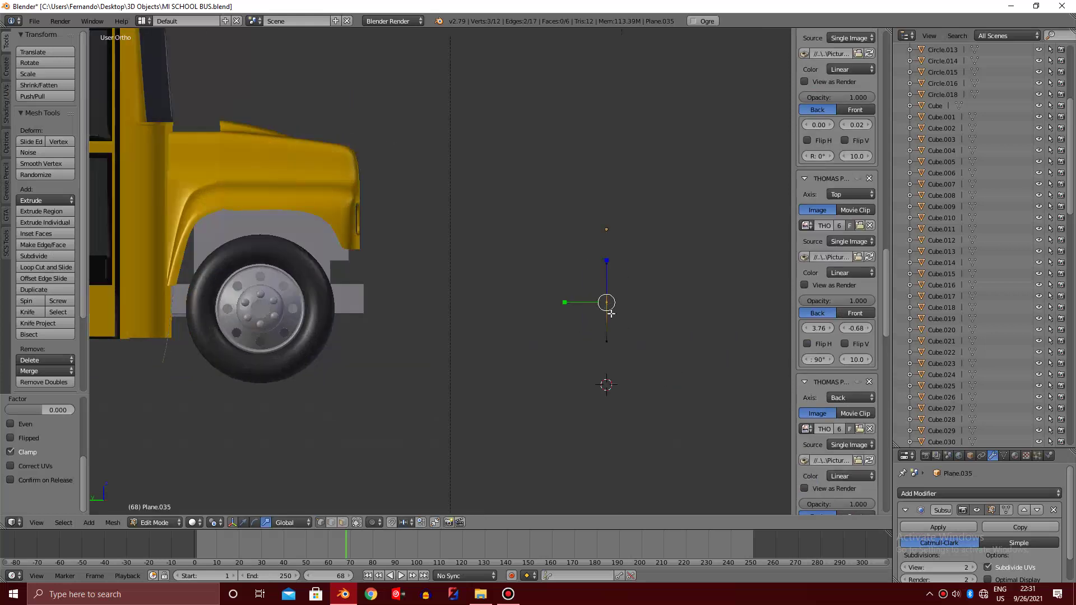
# Push the profile's bottom vertex out along Y to angle the bumper
pyautogui.scroll(2, 562, 346)
pyautogui.scroll(1, 562, 347)
pyautogui.press('g')
pyautogui.press('x')
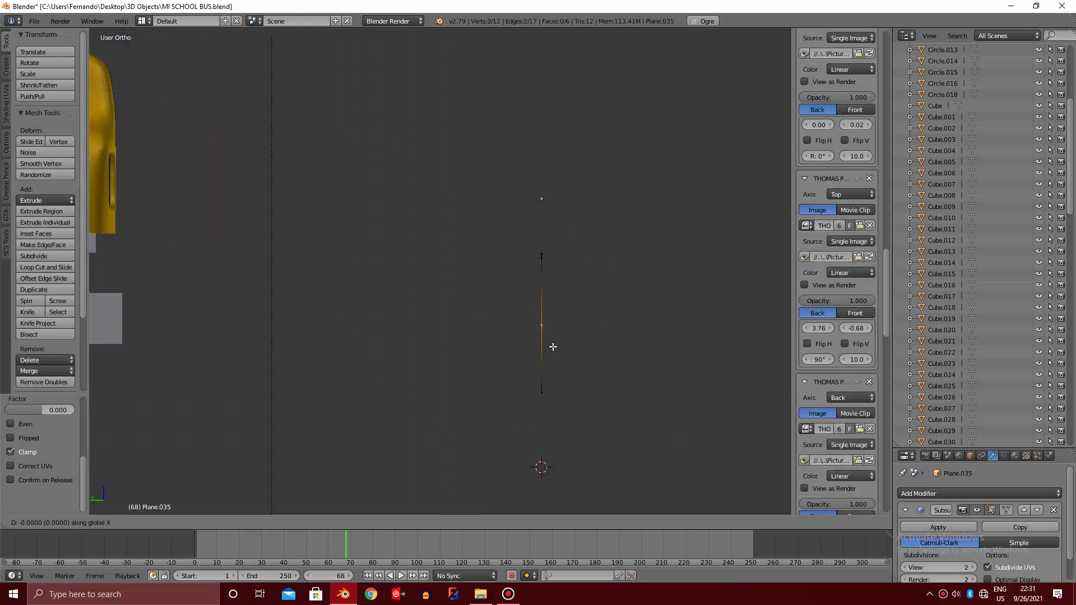
pyautogui.press('y')
pyautogui.rightClick(548, 350)
pyautogui.press('b')
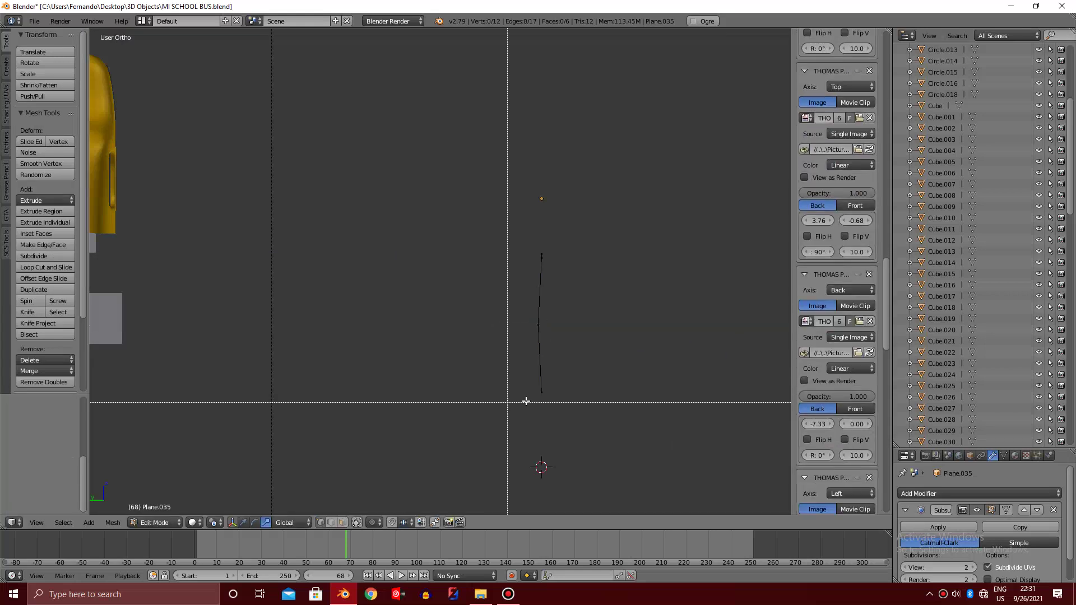
pyautogui.moveTo(526, 401); pyautogui.dragTo(560, 380)
pyautogui.press('g')
pyautogui.press('y')
pyautogui.click(535, 378)
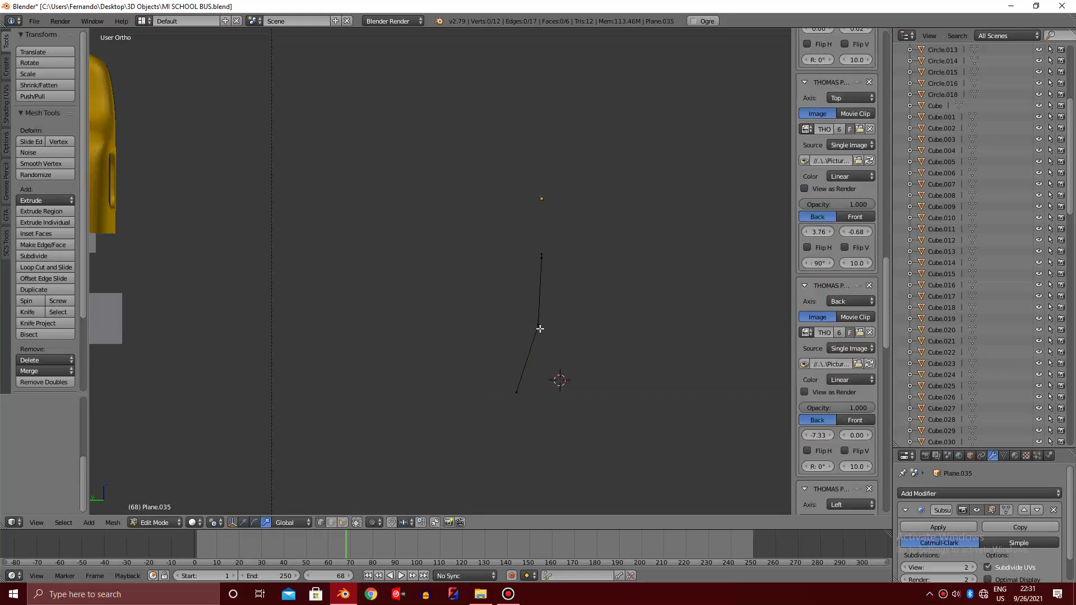
pyautogui.scroll(3, 542, 304)
pyautogui.scroll(-2, 541, 305)
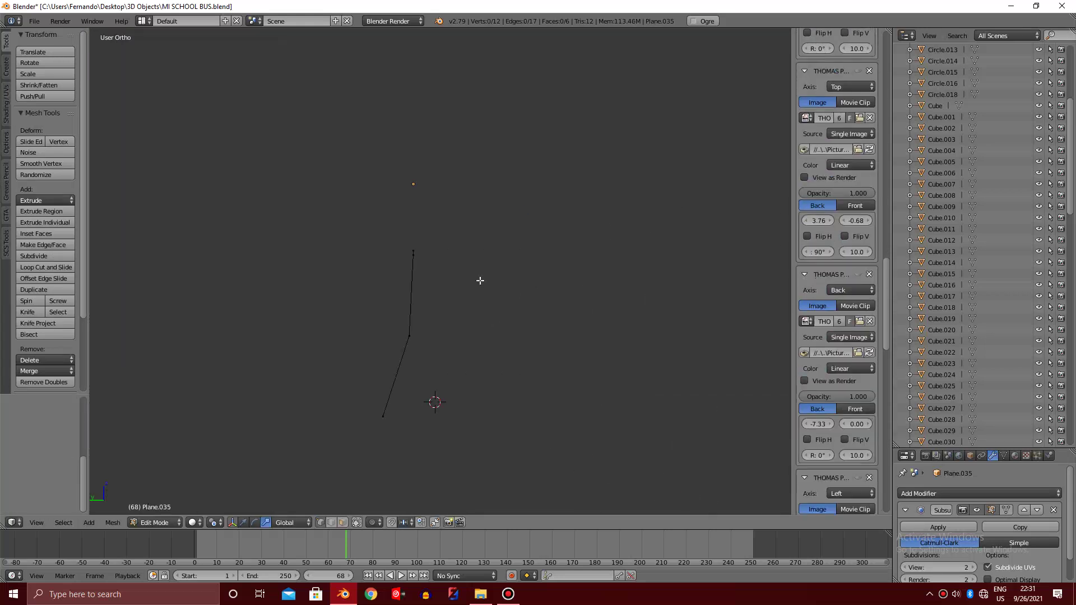
# Box-select the profile's upper and lower vertices and move them into place
pyautogui.press('b')
pyautogui.moveTo(365, 281); pyautogui.dragTo(401, 233)
pyautogui.press('b')
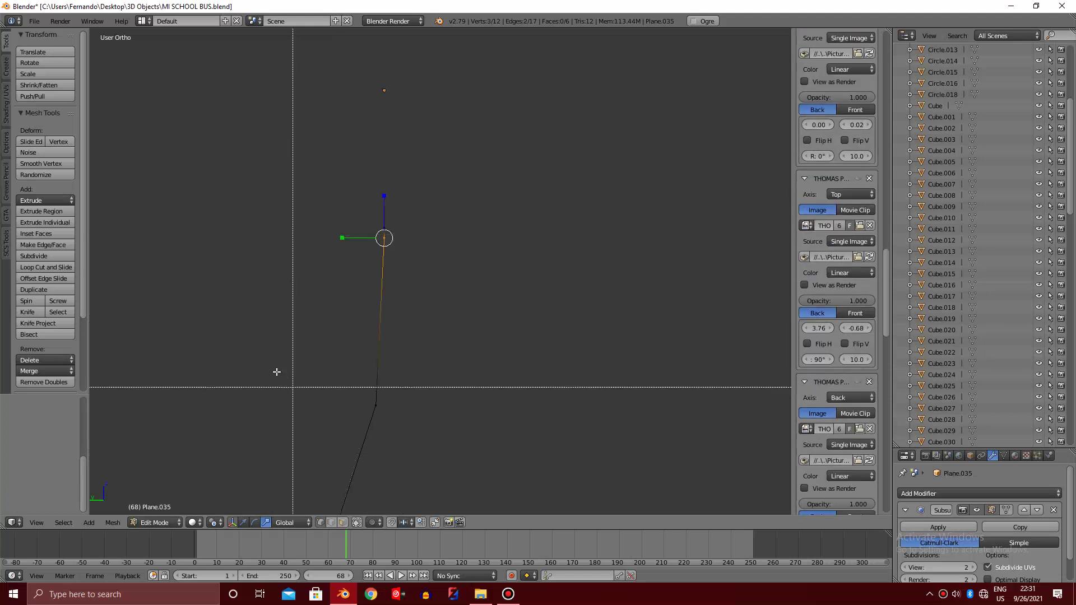
pyautogui.moveTo(283, 375); pyautogui.dragTo(424, 532)
pyautogui.press('b')
pyautogui.moveTo(320, 372); pyautogui.dragTo(444, 505)
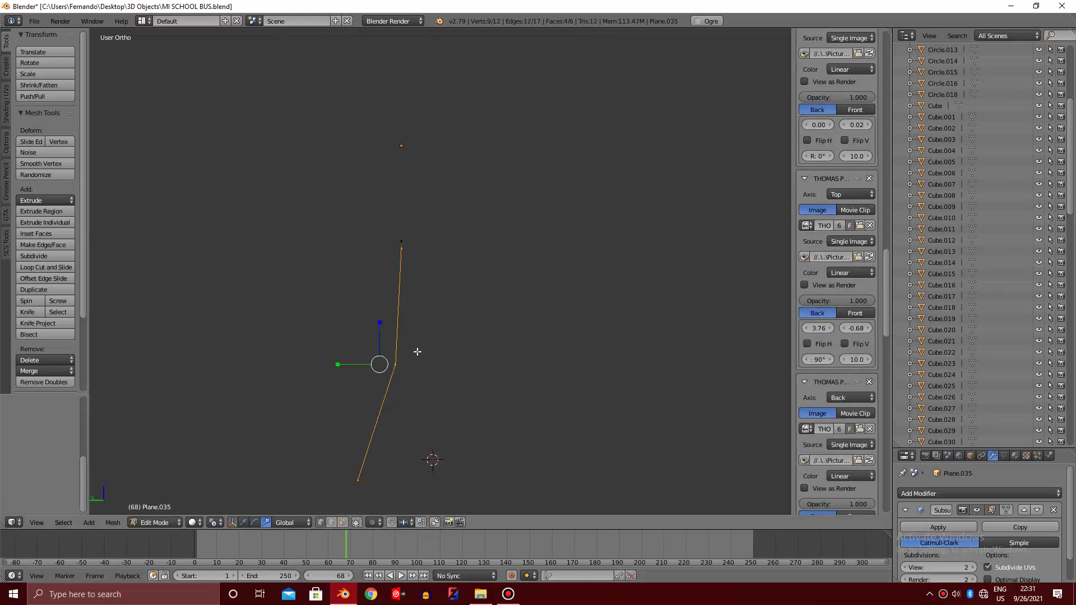
pyautogui.scroll(2, 417, 352)
pyautogui.press('g')
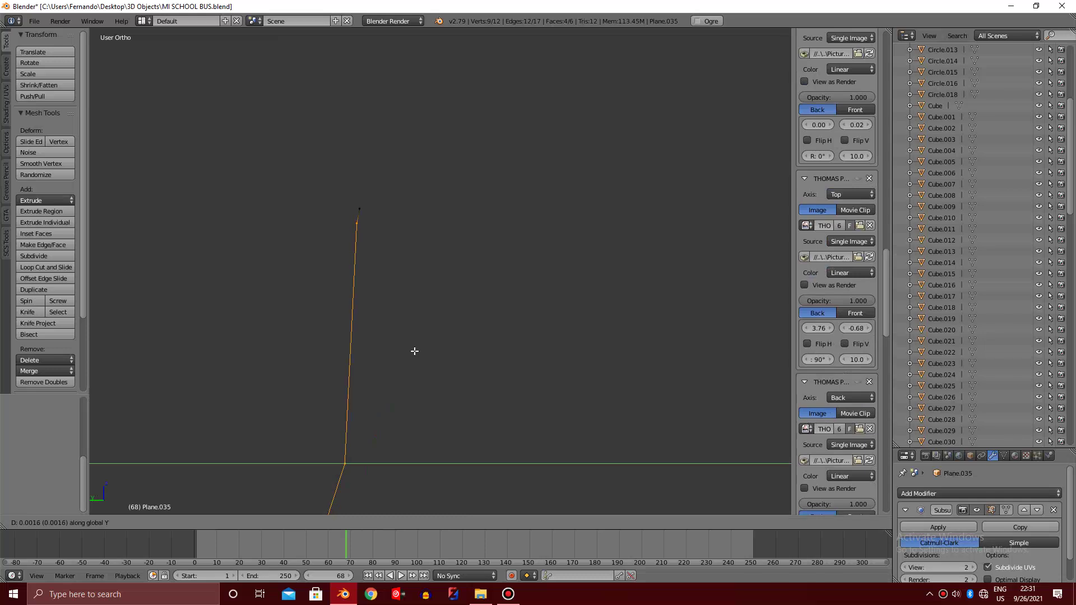
pyautogui.click(415, 351)
# Briefly check the bumper against the whole bus, then resume editing it in local view
pyautogui.press('Tab')
pyautogui.press('KP_Divide')
pyautogui.press('z')
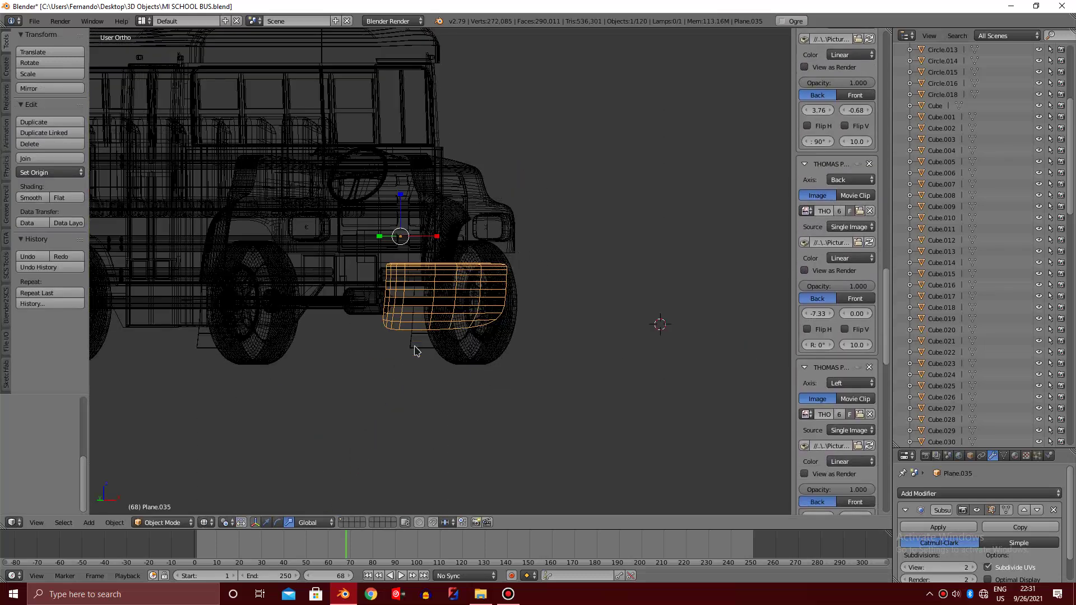
pyautogui.press('KP_Divide')
pyautogui.press('Tab')
pyautogui.press('z')
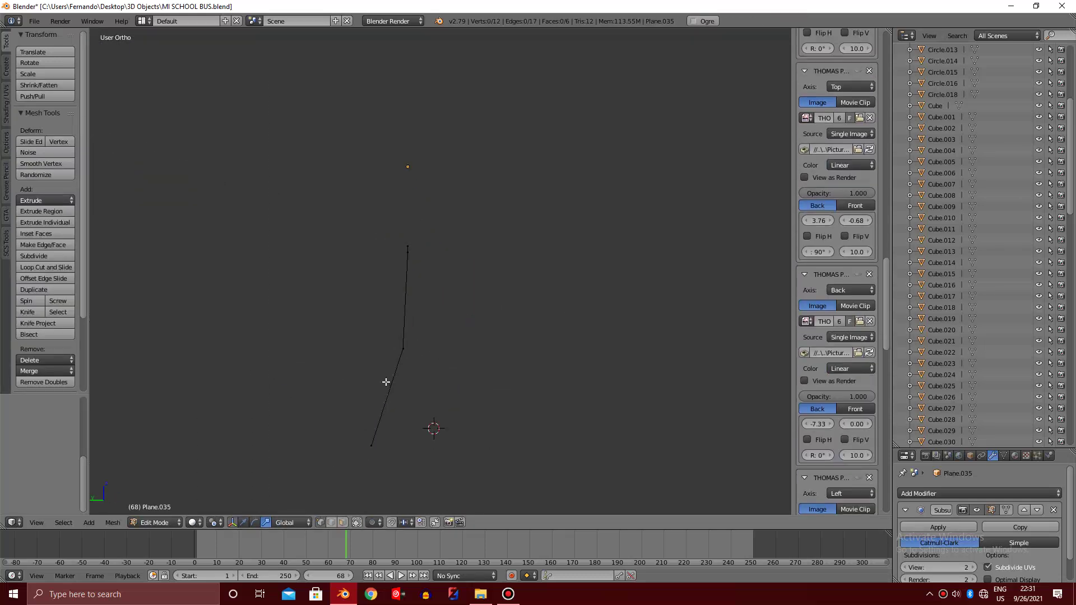
# Shift the lower profile points along Y, then show the whole bus from the front in Object Mode
pyautogui.moveTo(334, 379); pyautogui.dragTo(434, 463)
pyautogui.press('g')
pyautogui.press('y')
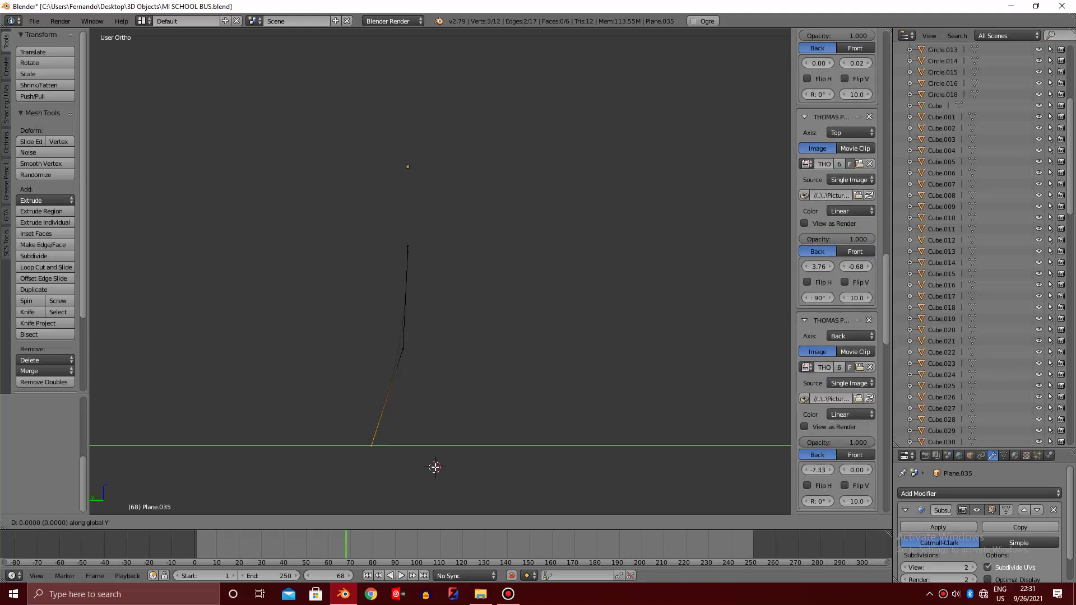
pyautogui.click(447, 466)
pyautogui.press('Tab')
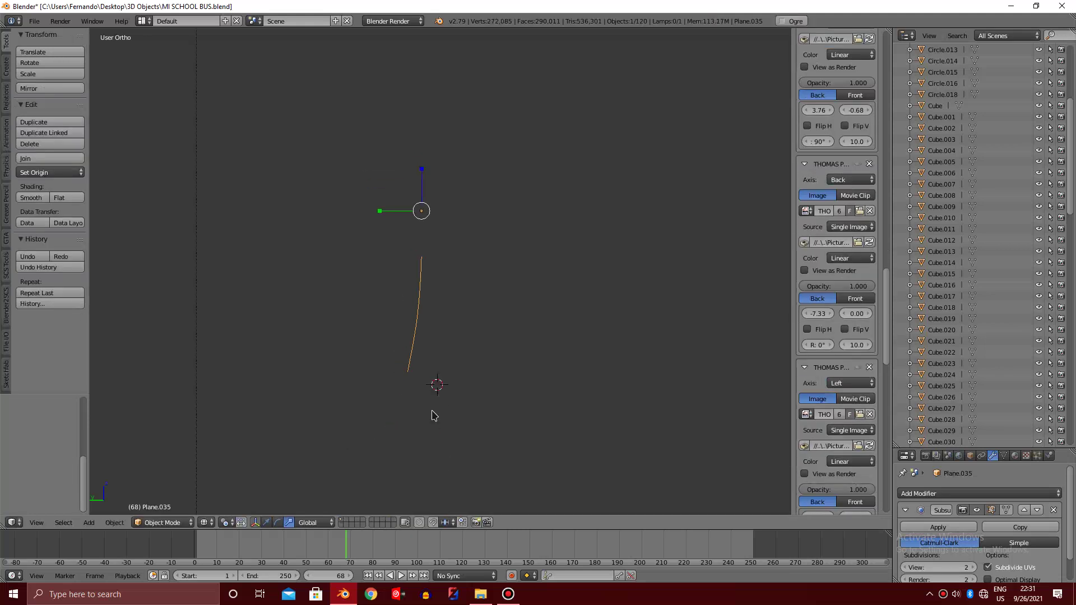
pyautogui.press('KP_Divide')
pyautogui.press('KP_6')
pyautogui.press('KP_6')
pyautogui.press('KP_6')
# Slide the bumper's bottom-left edge inward along X to angle its lower outer corner
pyautogui.press('KP_4')
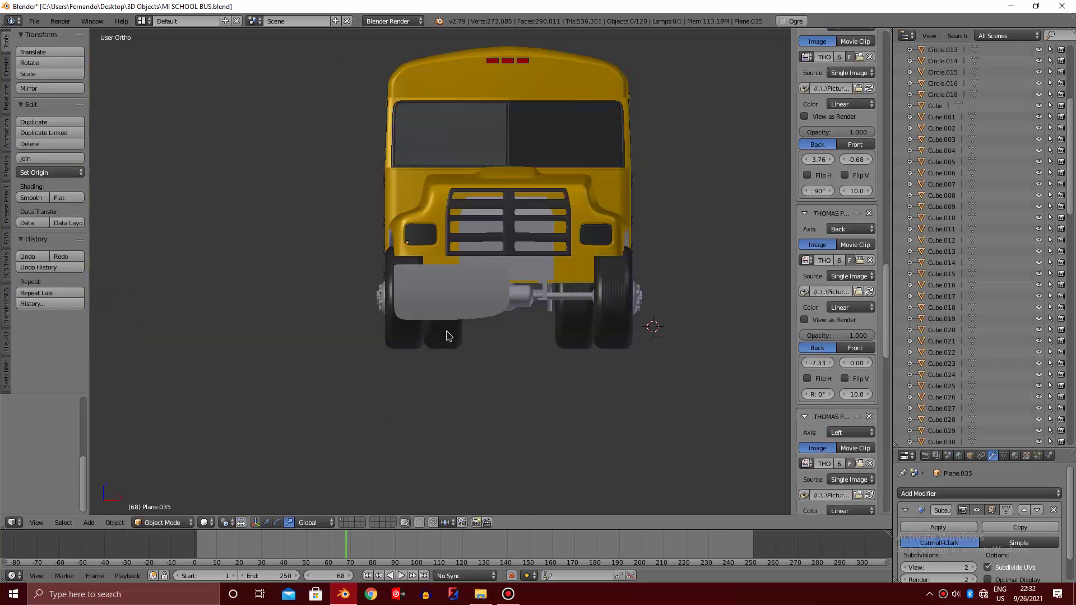
pyautogui.scroll(3, 448, 325)
pyautogui.rightClick(449, 310)
pyautogui.press('z')
pyautogui.press('z')
pyautogui.scroll(2, 395, 337)
pyautogui.press('Tab')
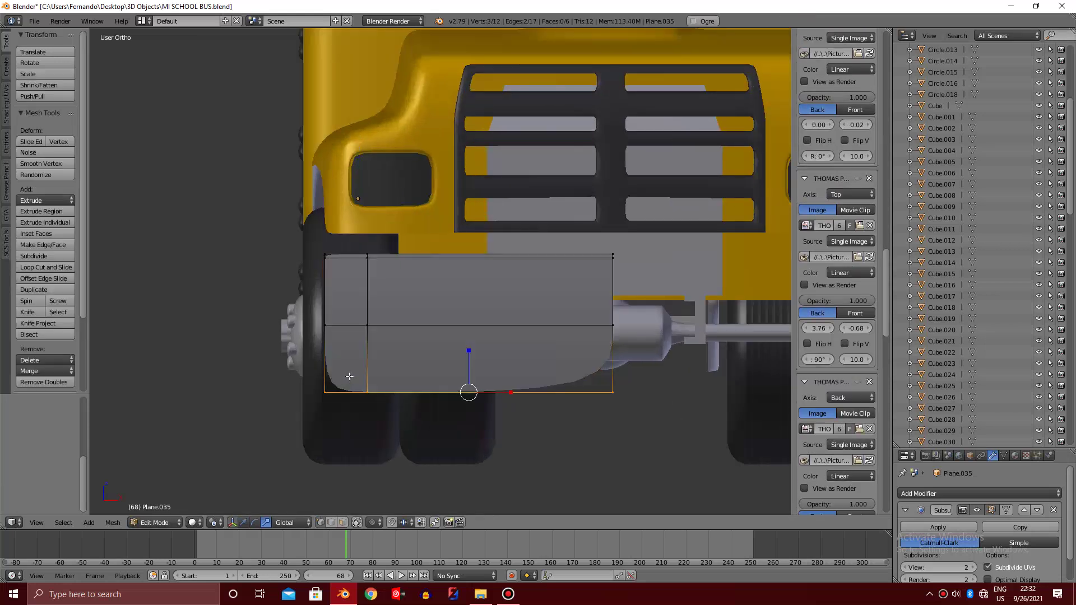
pyautogui.rightClick(325, 392)
pyautogui.keyDown('shift'); pyautogui.rightClick(366, 392); pyautogui.keyUp('shift')
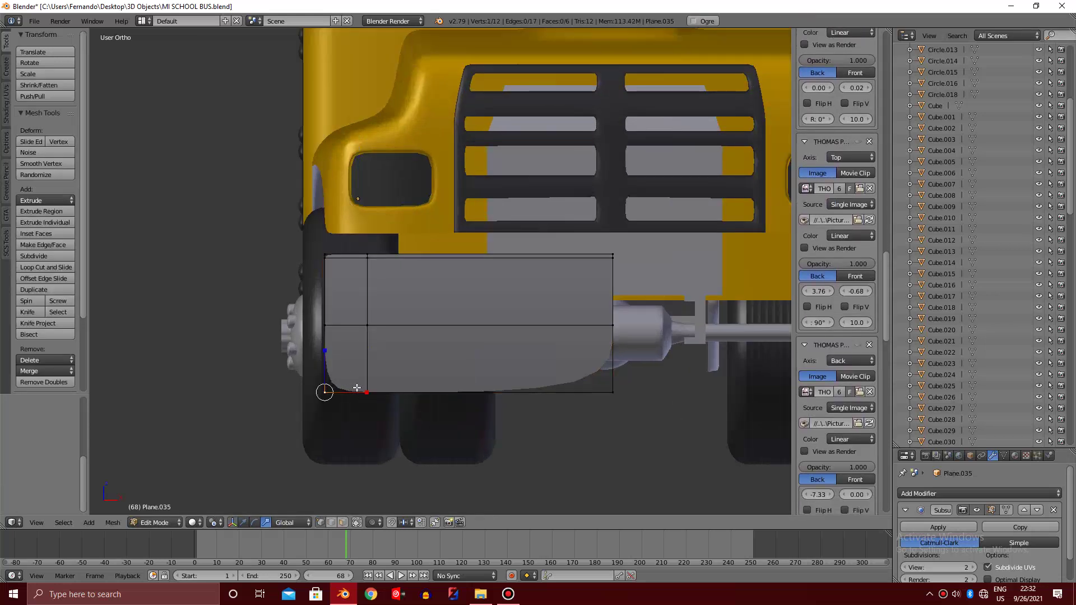
pyautogui.press('g')
pyautogui.press('x')
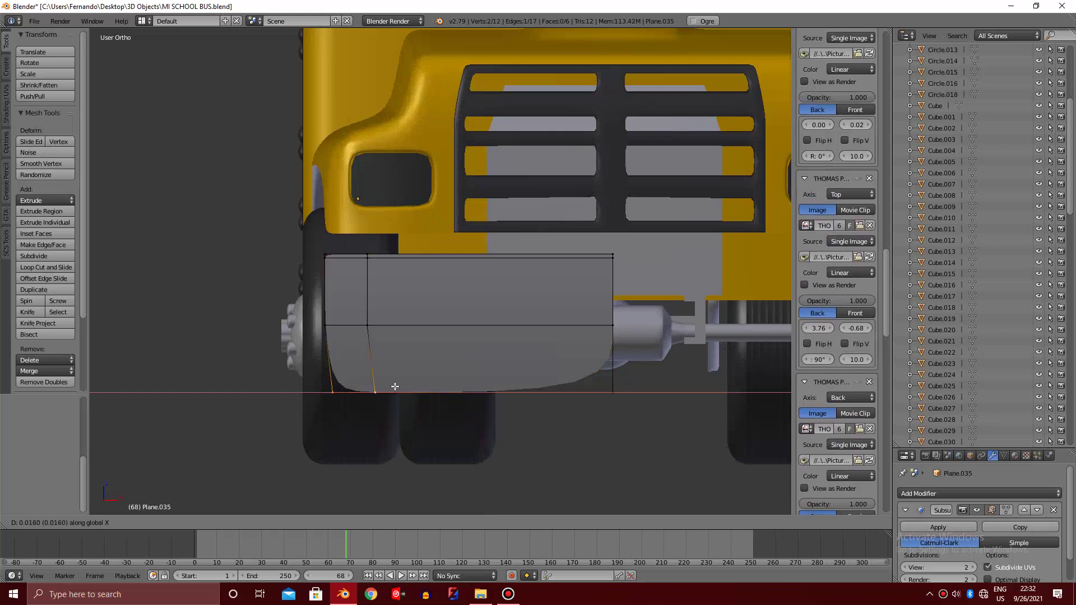
pyautogui.click(399, 386)
# Set the Subdivision Surface modifier's viewport level to 0
pyautogui.scroll(-1, 399, 388)
pyautogui.scroll(-1, 399, 388)
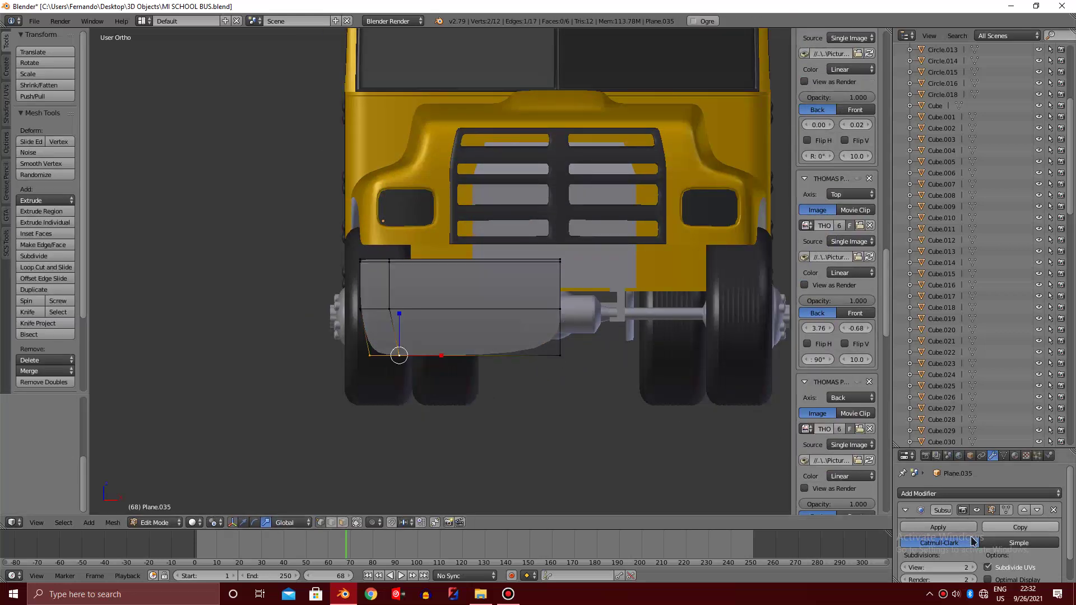
pyautogui.click(906, 569)
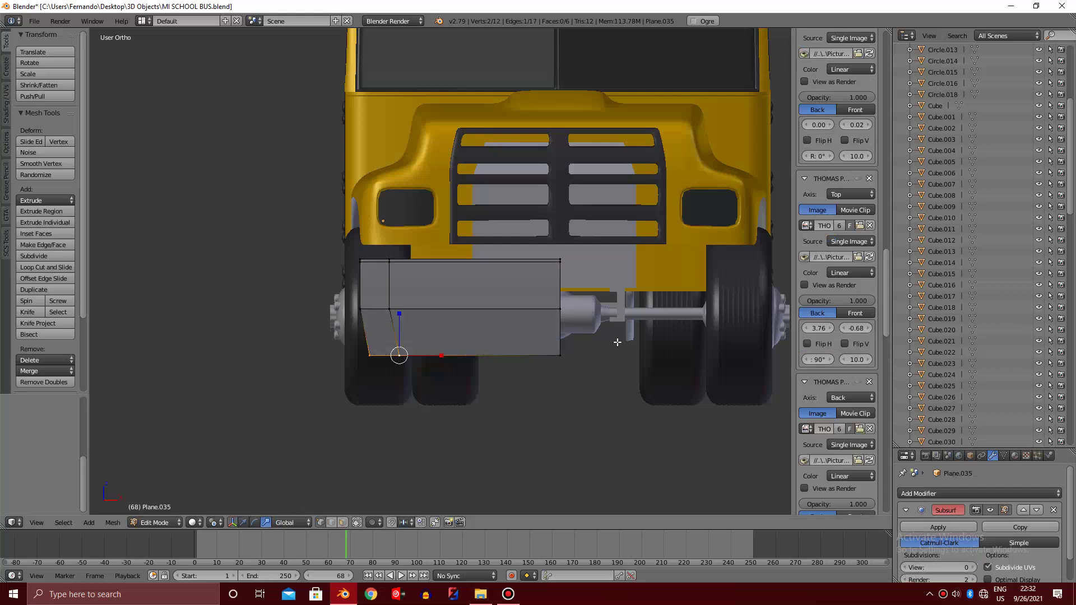
# Snap the 3D cursor to the bumper's inner-edge vertex and return to Object Mode
pyautogui.scroll(-2, 838, 314)
pyautogui.rightClick(600, 309)
pyautogui.hotkey('shift', 's')
pyautogui.click(569, 307)
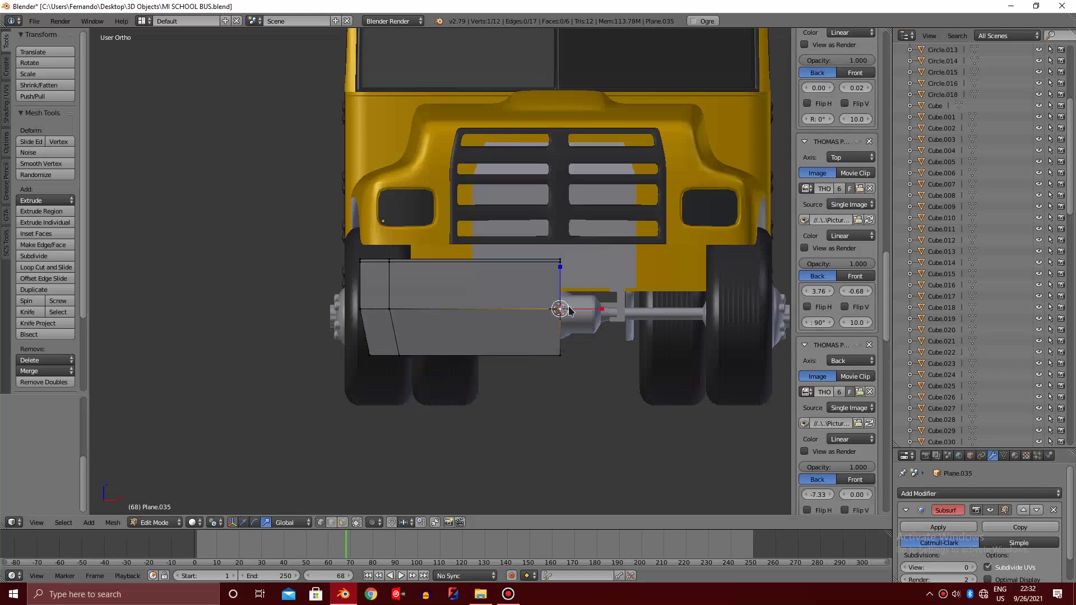
pyautogui.press('Tab')
pyautogui.hotkey('shift', 'ctrl', 'alt', 'c')
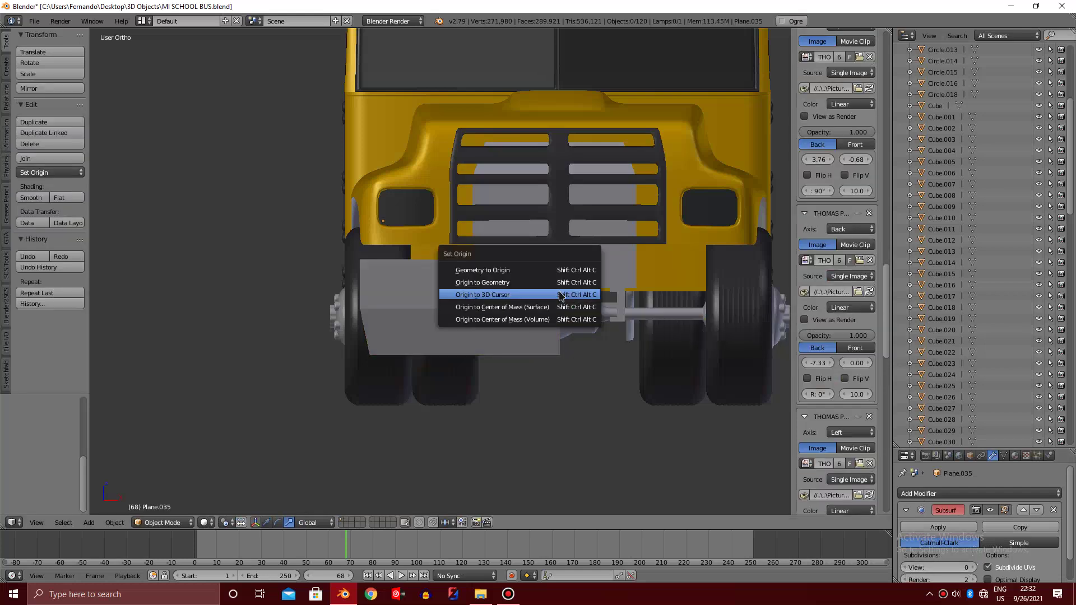
# Set the bumper's origin to the 3D cursor at its inner edge
pyautogui.click(565, 295)
pyautogui.press('z')
pyautogui.press('z')
pyautogui.rightClick(553, 353)
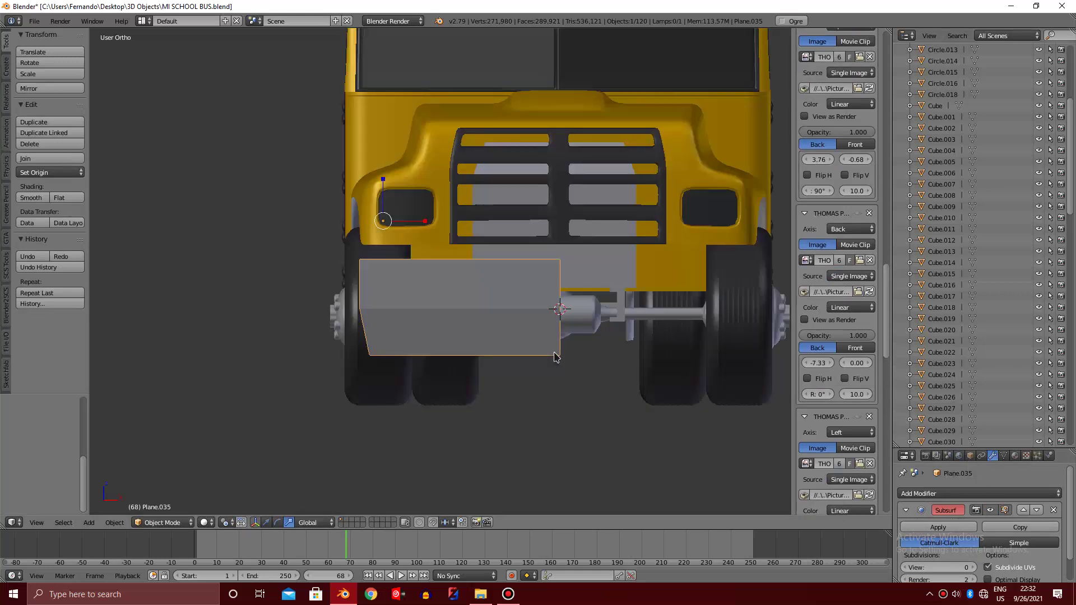
pyautogui.hotkey('shift', 'ctrl', 'alt', 'c')
pyautogui.click(563, 334)
# Add a Mirror modifier to the bumper and apply it to form a full-width bar
pyautogui.click(947, 492)
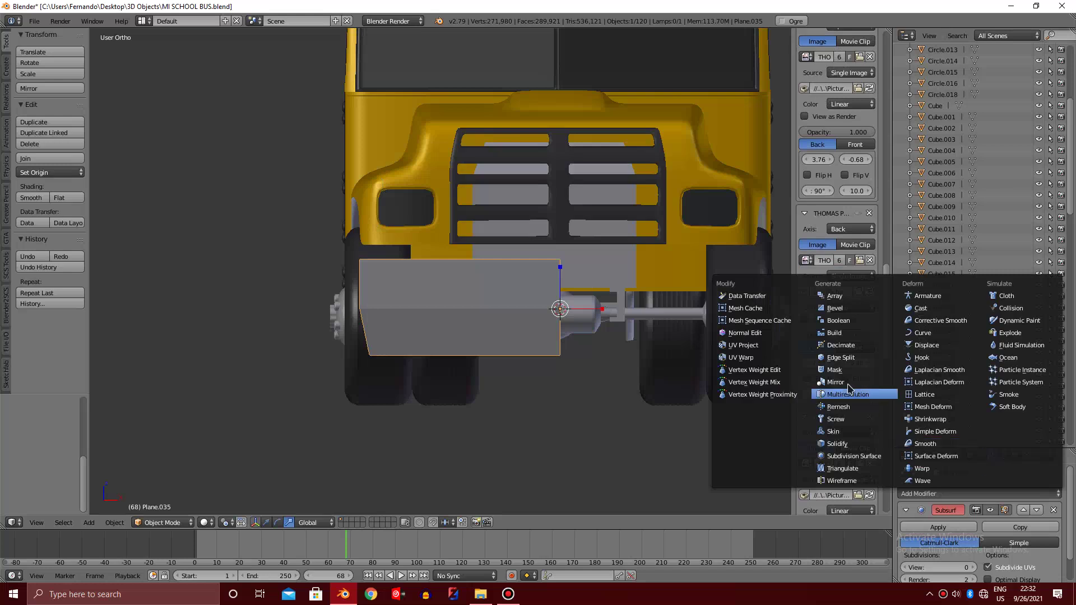
pyautogui.click(847, 383)
pyautogui.scroll(-3, 975, 552)
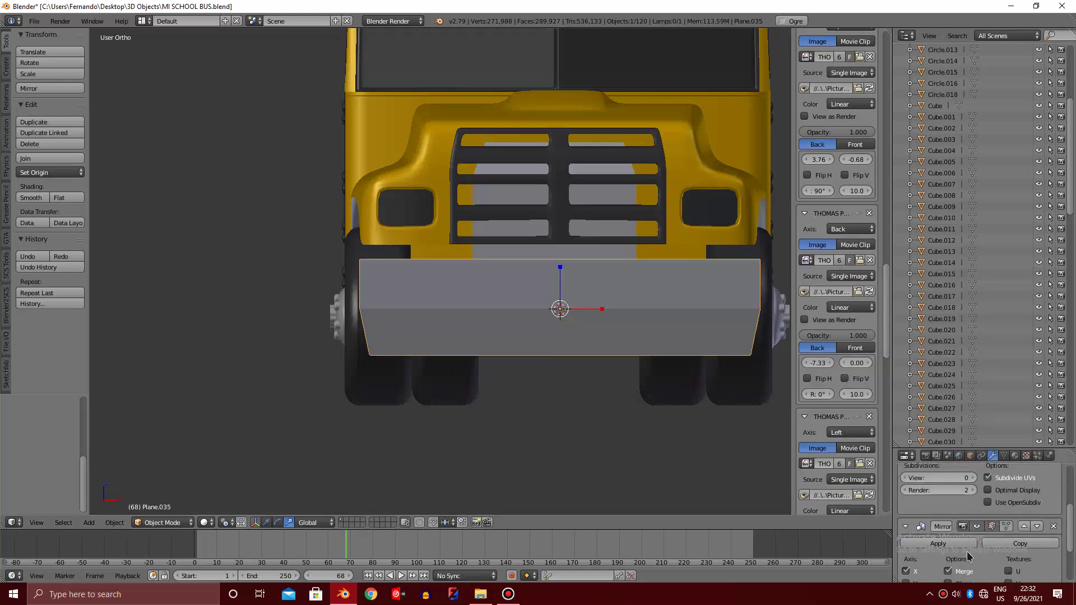
pyautogui.scroll(-3, 952, 553)
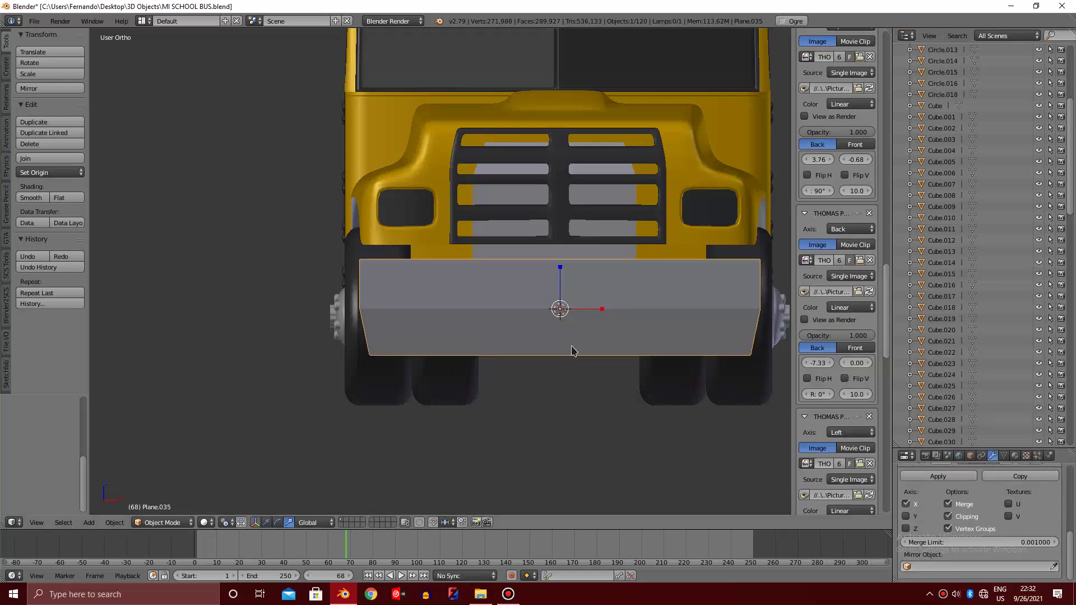
pyautogui.scroll(3, 996, 512)
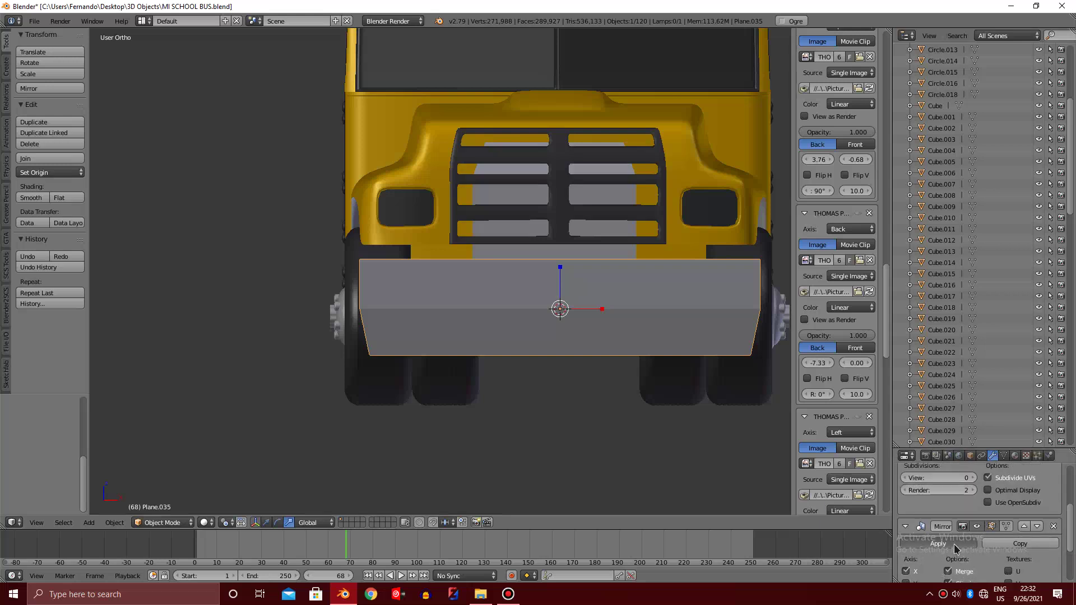
pyautogui.click(947, 542)
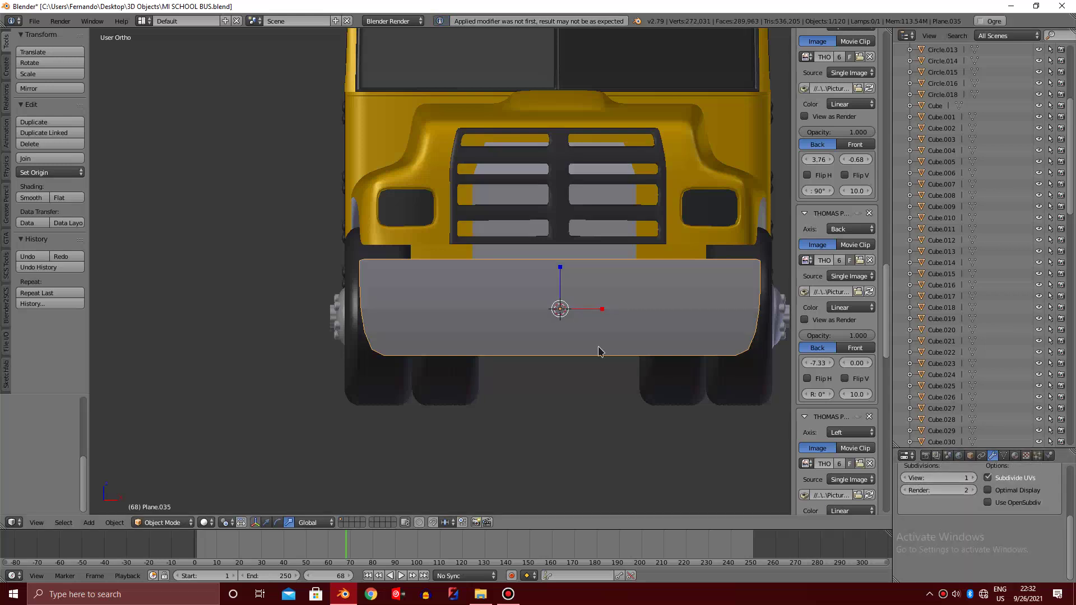
pyautogui.keyDown('ctrl'); pyautogui.scroll(-5, 600, 336); pyautogui.keyUp('ctrl')
pyautogui.scroll(1, 599, 318)
pyautogui.press('z')
pyautogui.press('z')
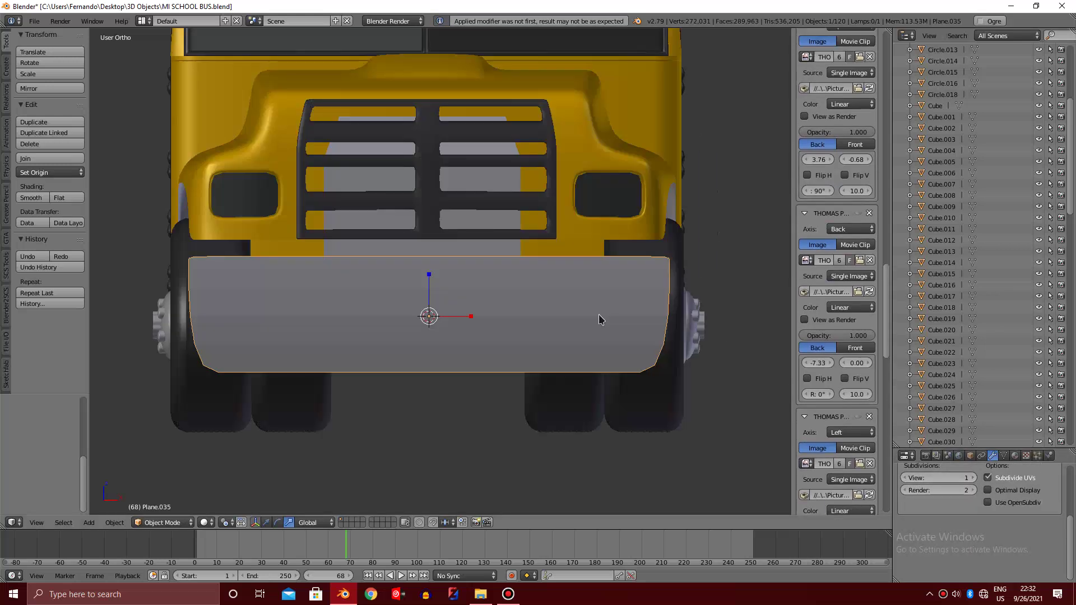
pyautogui.press('z')
pyautogui.scroll(4, 953, 504)
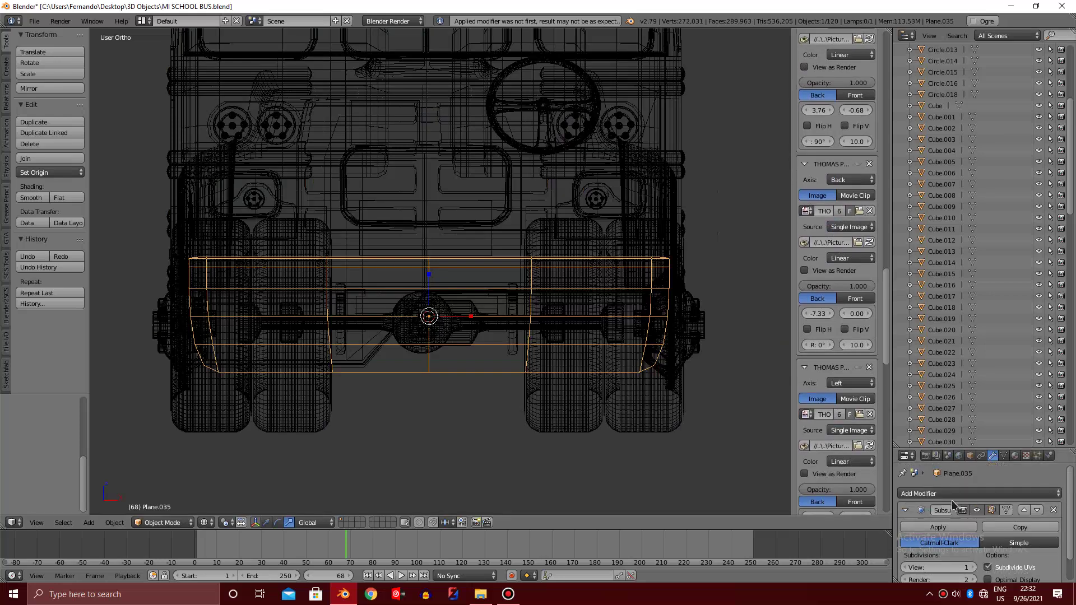
# Apply the Subdivision Surface modifier and flatten the bumper along Z
pyautogui.click(935, 528)
pyautogui.press('z')
pyautogui.scroll(2, 835, 392)
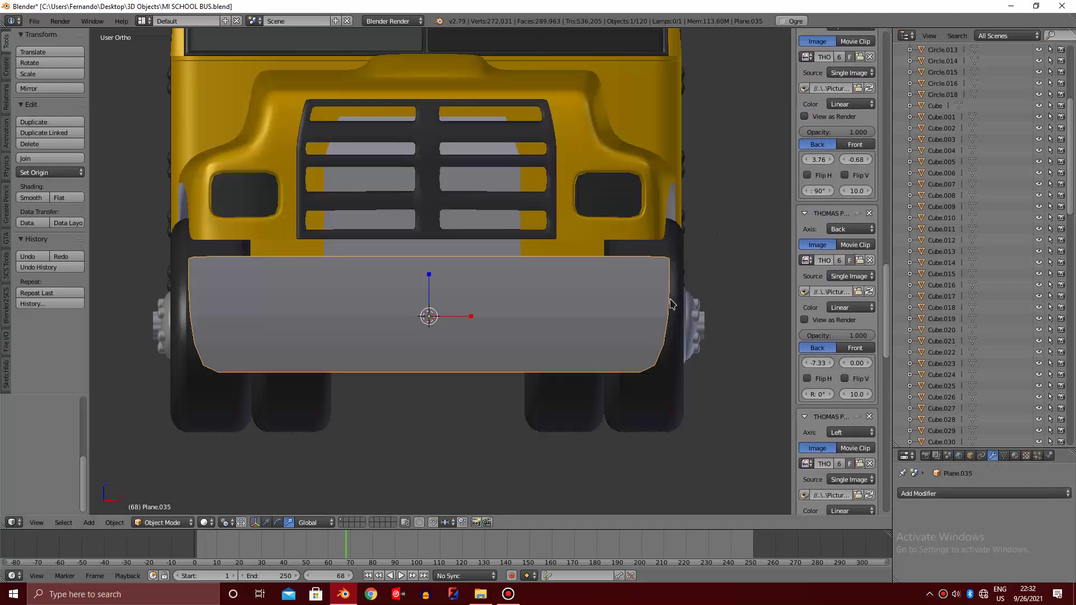
pyautogui.press('s')
pyautogui.press('z')
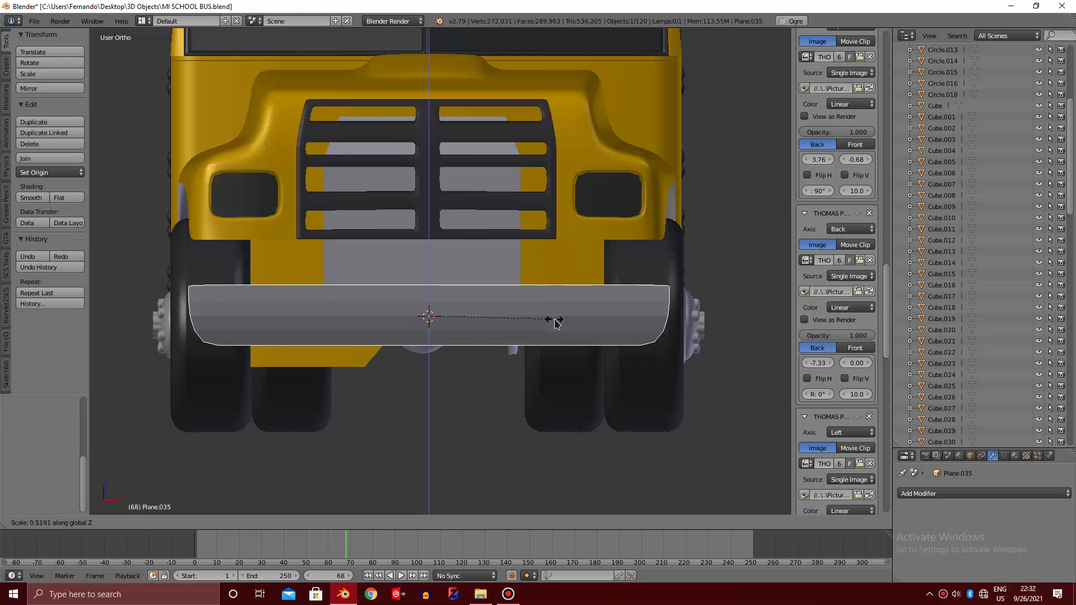
pyautogui.click(555, 322)
# Raise the bumper along Z to just below the grille and fine-tune its height
pyautogui.press('g')
pyautogui.press('z')
pyautogui.click(556, 289)
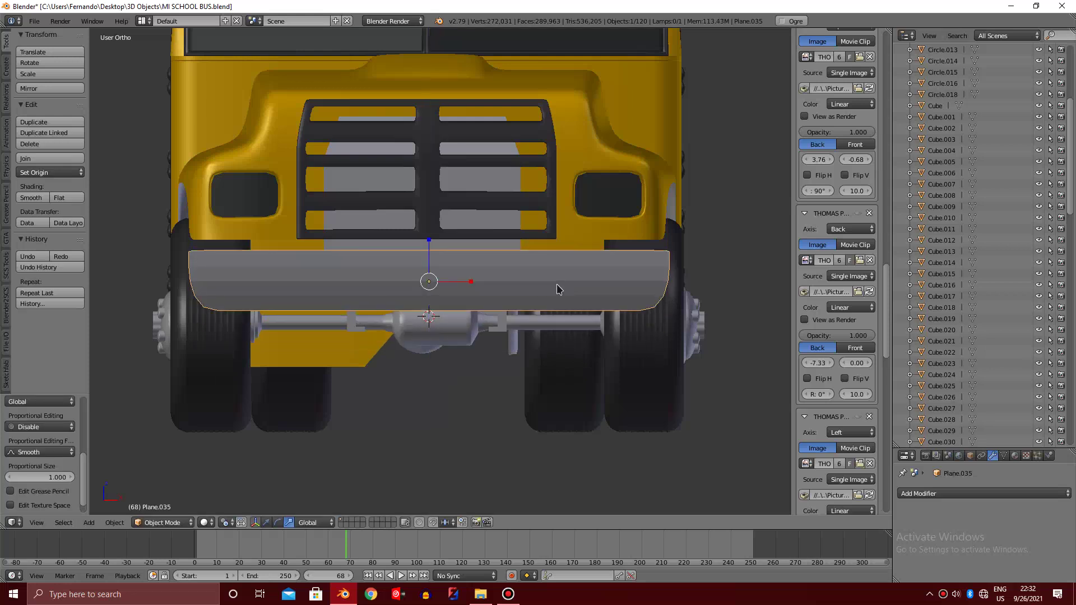
pyautogui.press('s')
pyautogui.press('z')
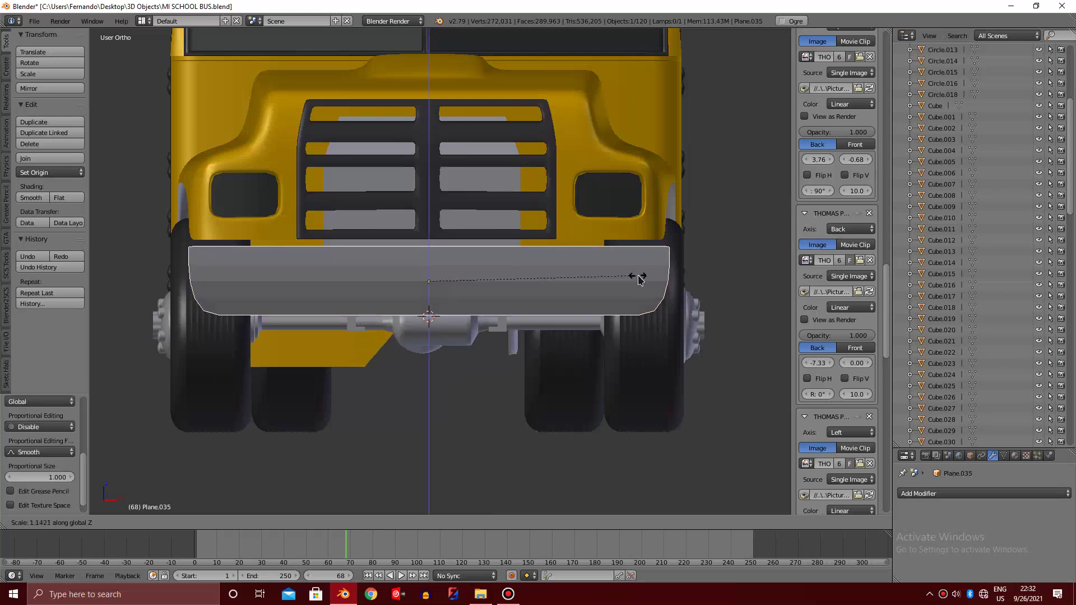
pyautogui.click(639, 278)
pyautogui.press('s')
pyautogui.press('z')
pyautogui.click(642, 280)
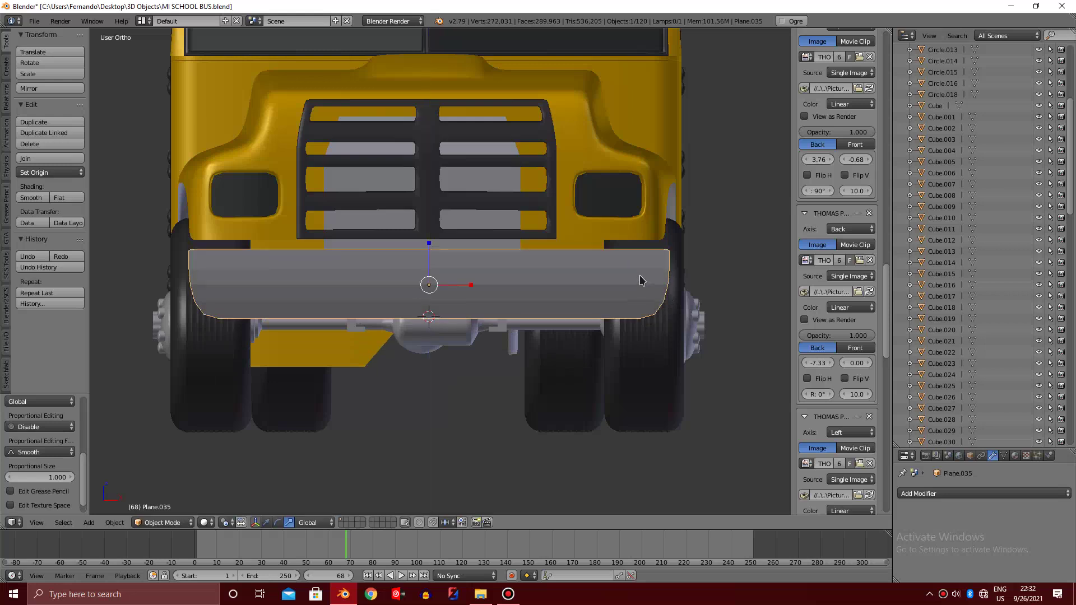
pyautogui.scroll(-2, 111, 212)
pyautogui.moveTo(110, 211)
pyautogui.mouseDown(button='middle')
pyautogui.moveTo(326, 280)
pyautogui.moveTo(435, 293)
pyautogui.mouseUp(button='middle')
pyautogui.scroll(2, 432, 297)
# In orthographic top view, move the bumper's left end back along Y
pyautogui.press('KP_7')
pyautogui.press('Tab')
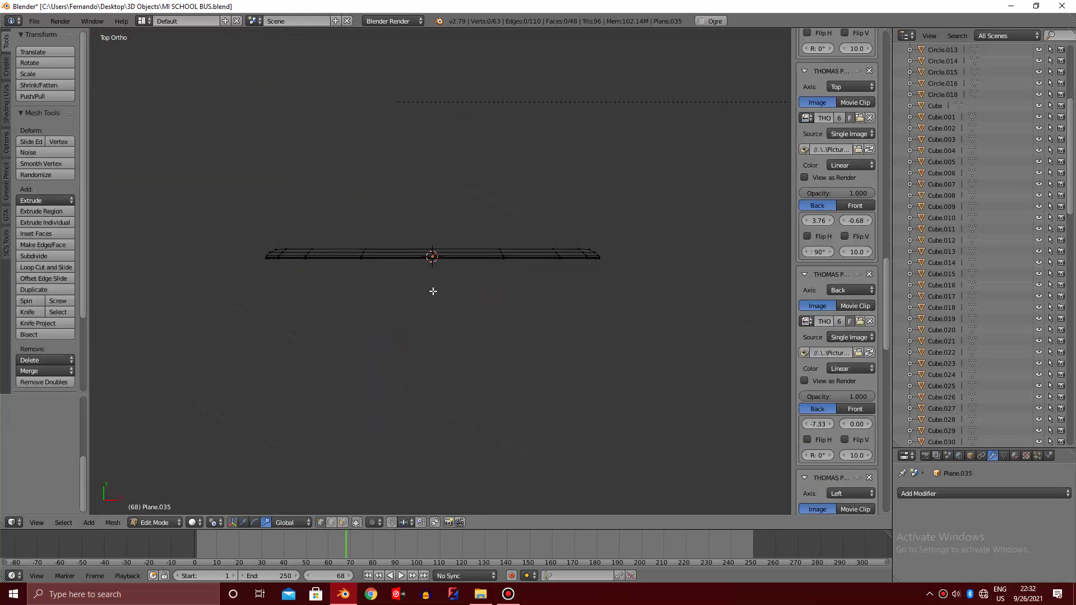
pyautogui.press('KP_5')
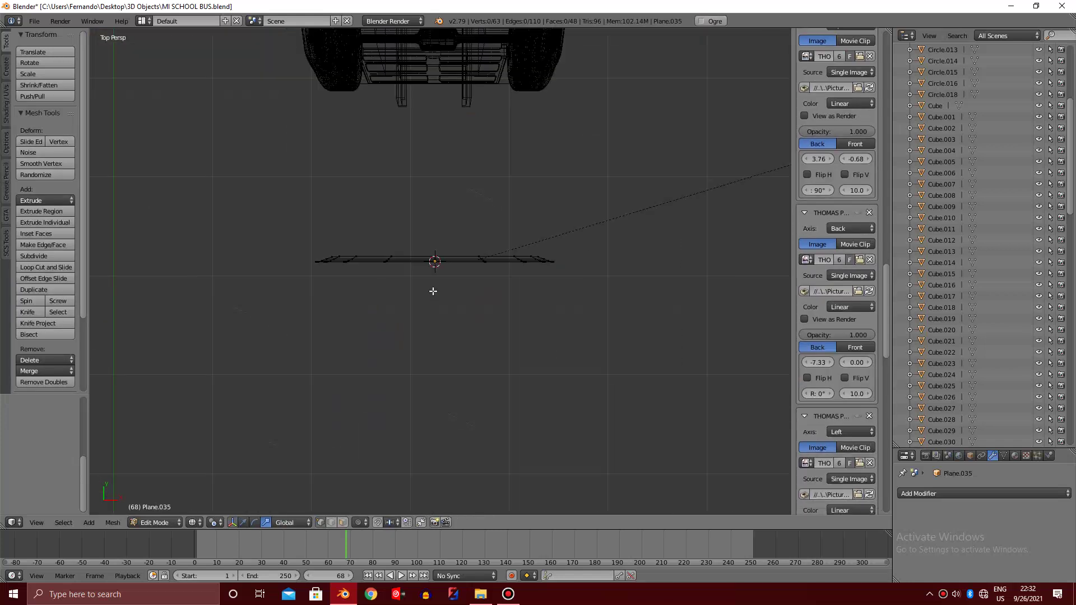
pyautogui.scroll(5, 433, 291)
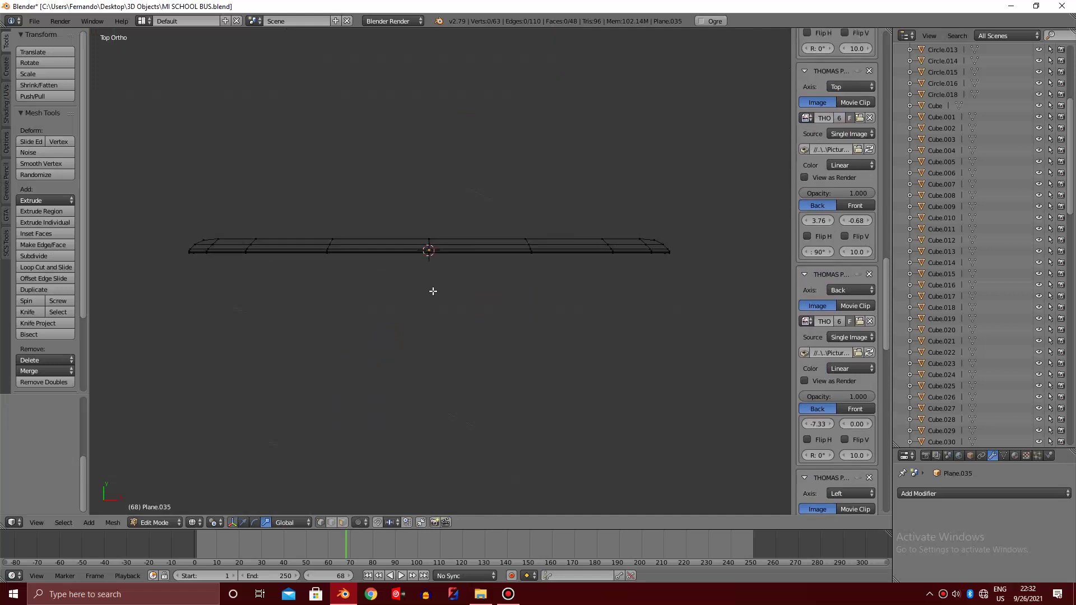
pyautogui.keyDown('ctrl'); pyautogui.scroll(3, 428, 286); pyautogui.keyUp('ctrl')
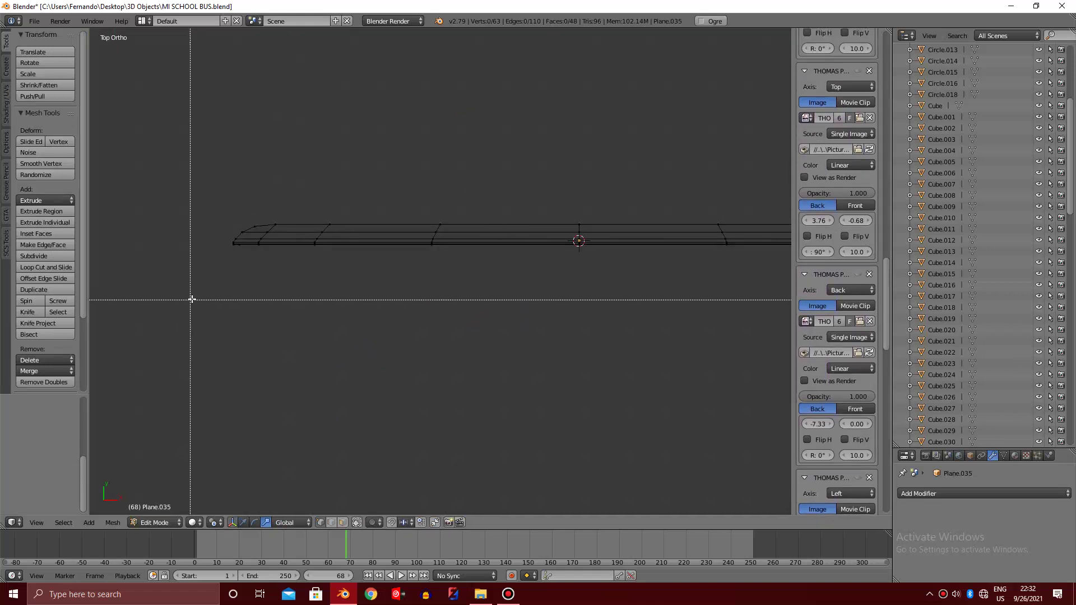
pyautogui.moveTo(192, 299)
pyautogui.mouseDown()
pyautogui.moveTo(320, 189)
pyautogui.moveTo(339, 193)
pyautogui.mouseUp()
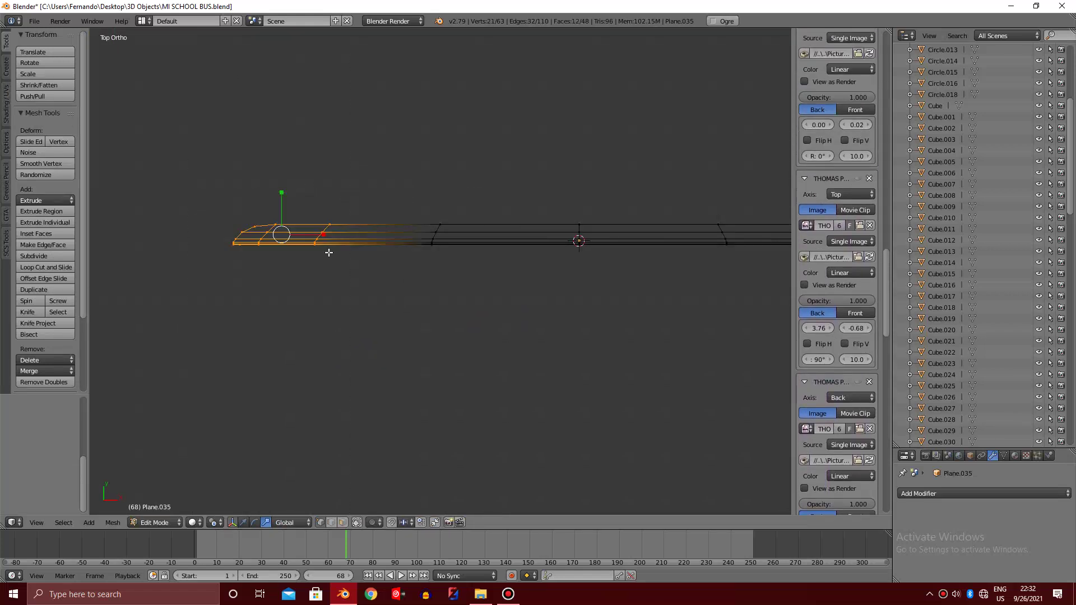
pyautogui.scroll(-4, 352, 260)
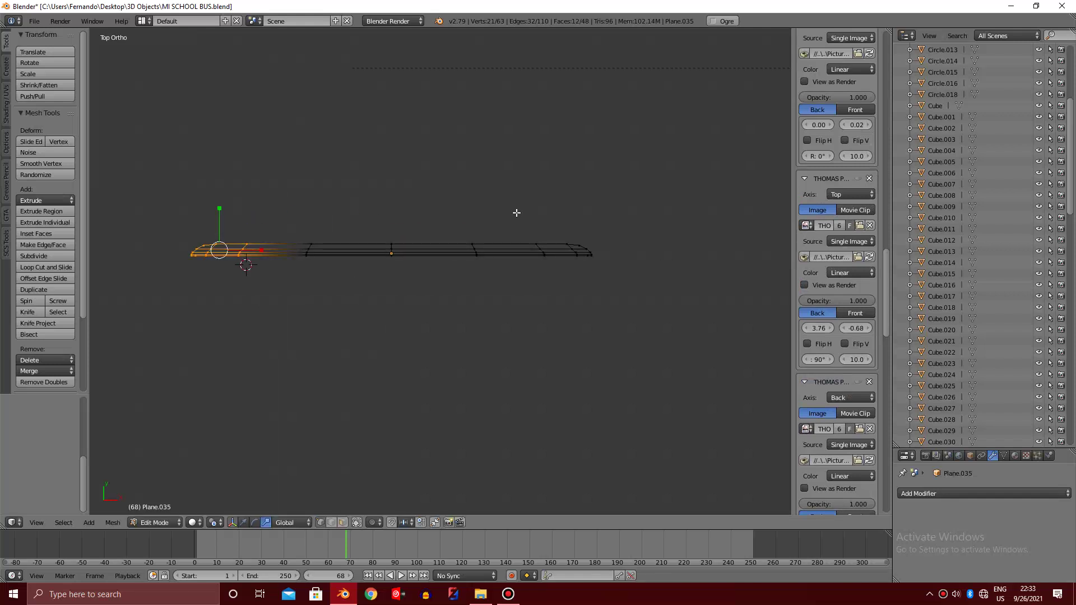
pyautogui.press('g')
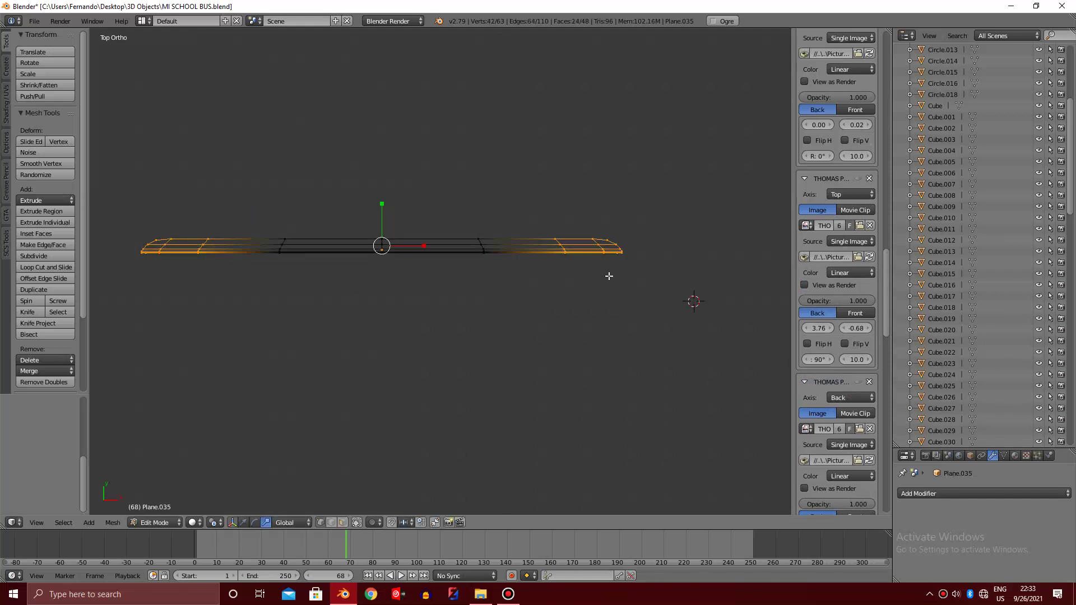
pyautogui.press('y')
pyautogui.click(608, 273)
# Select both bumper end sections and move them back together
pyautogui.press('a')
pyautogui.scroll(-1, 287, 234)
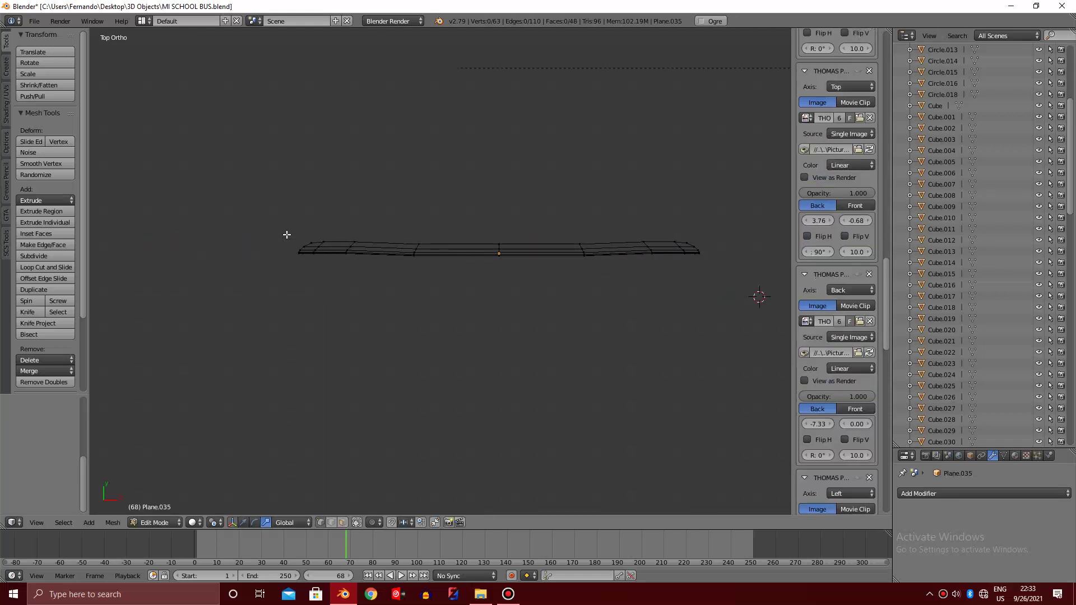
pyautogui.press('b')
pyautogui.moveTo(226, 201); pyautogui.dragTo(325, 288)
pyautogui.press('b')
pyautogui.moveTo(733, 305); pyautogui.dragTo(655, 198)
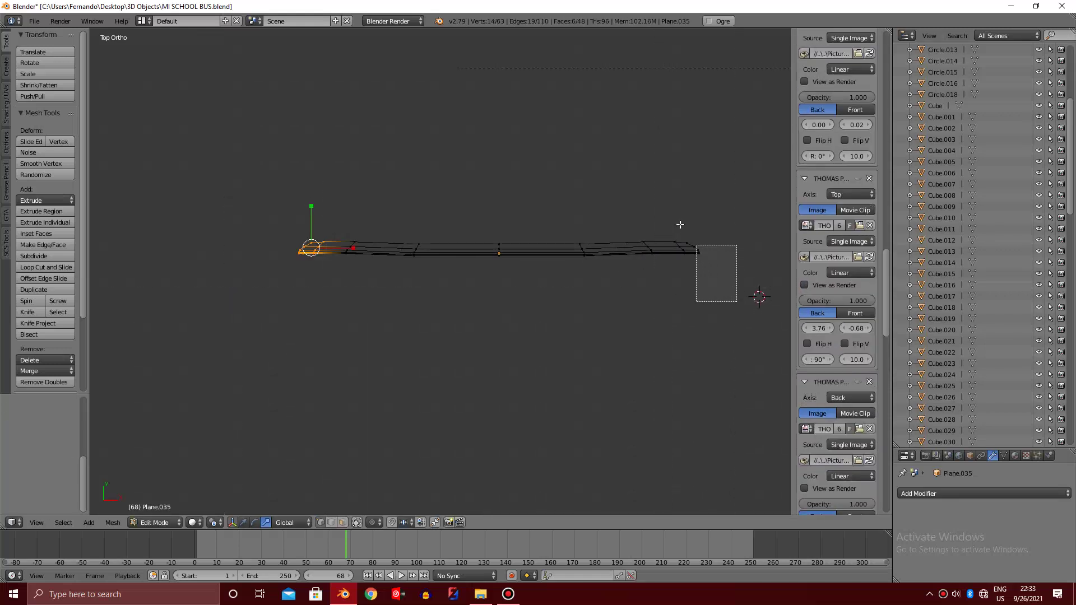
pyautogui.click(659, 202)
pyautogui.scroll(2, 699, 234)
pyautogui.press('g')
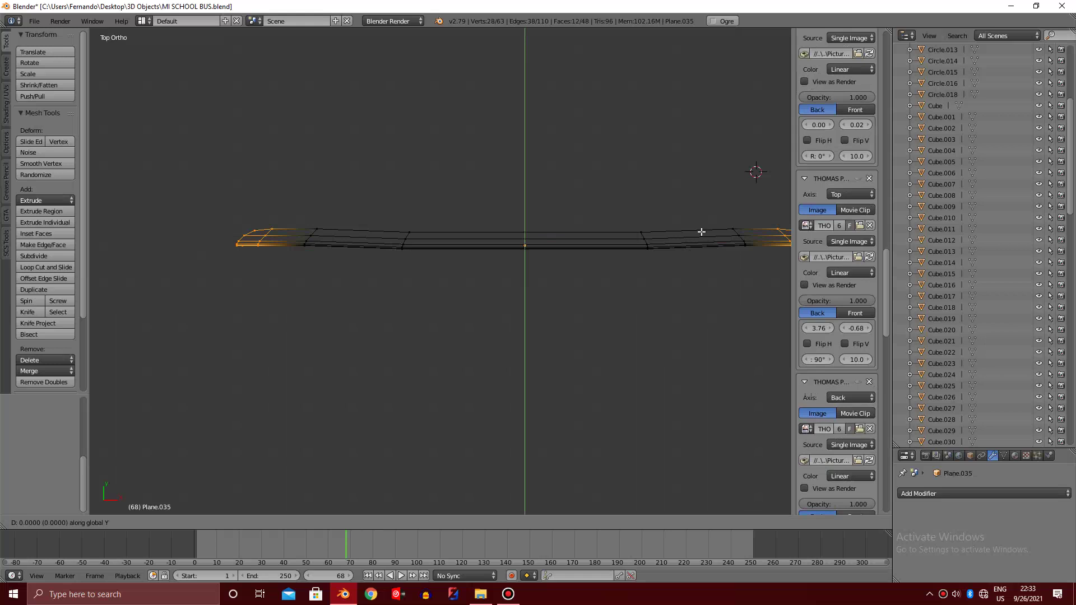
pyautogui.click(702, 228)
# Bend the tip vertices of a bumper end back along Y
pyautogui.press('a')
pyautogui.press('b')
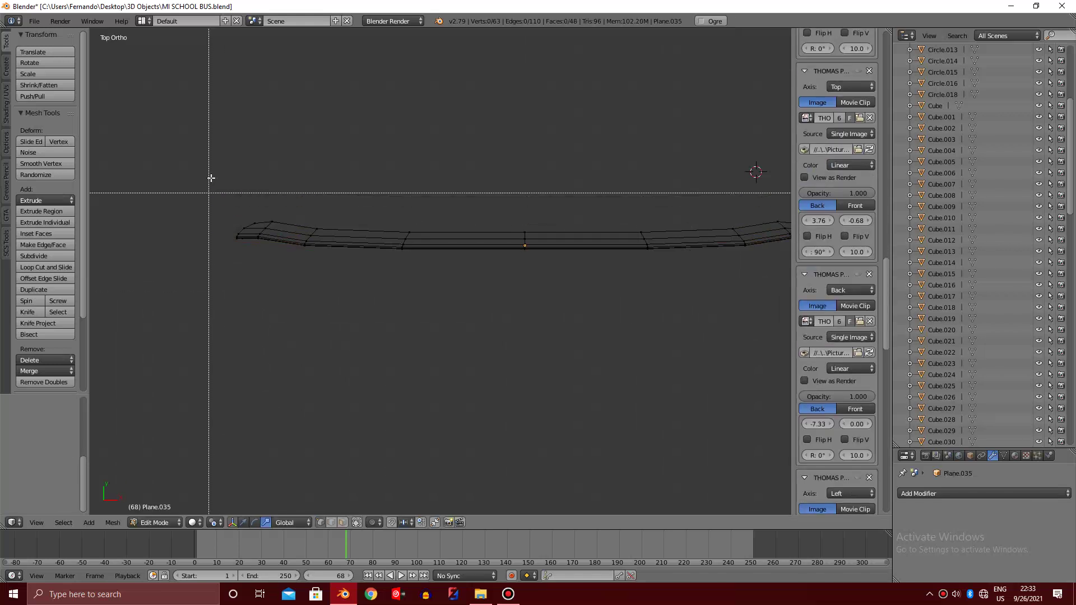
pyautogui.moveTo(210, 178); pyautogui.dragTo(256, 251)
pyautogui.scroll(-2, 527, 226)
pyautogui.scroll(3, 583, 220)
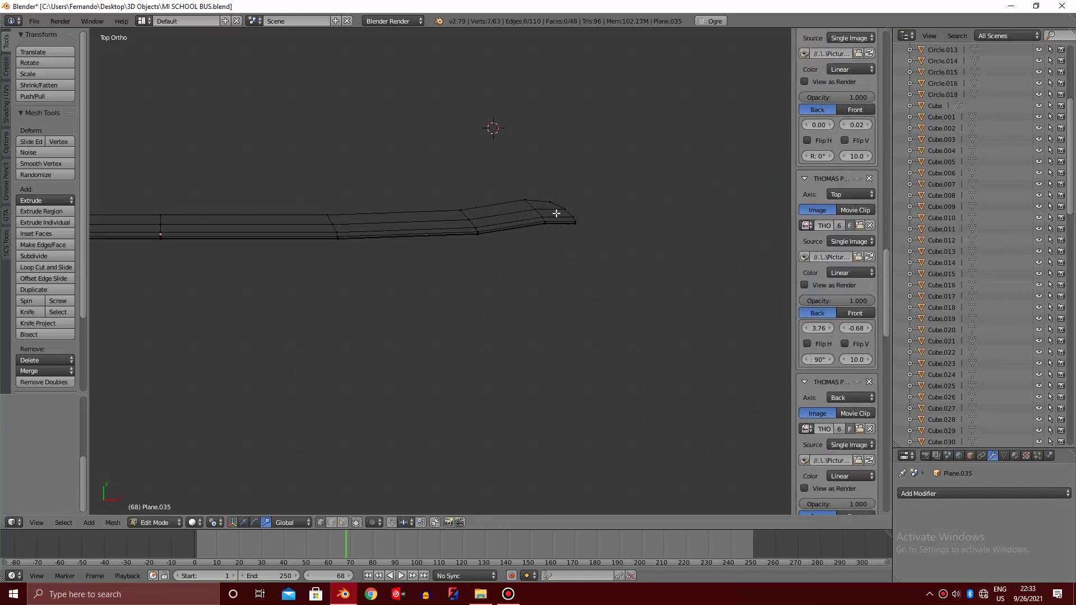
pyautogui.scroll(1, 549, 227)
pyautogui.press('n')
pyautogui.press('n')
pyautogui.press('b')
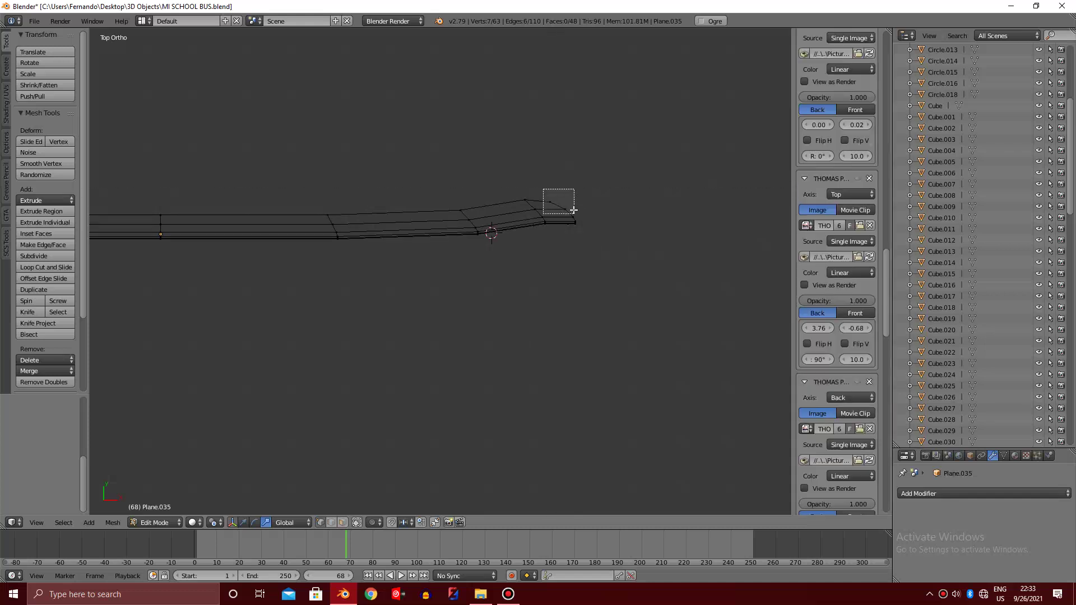
pyautogui.press('g')
pyautogui.press('y')
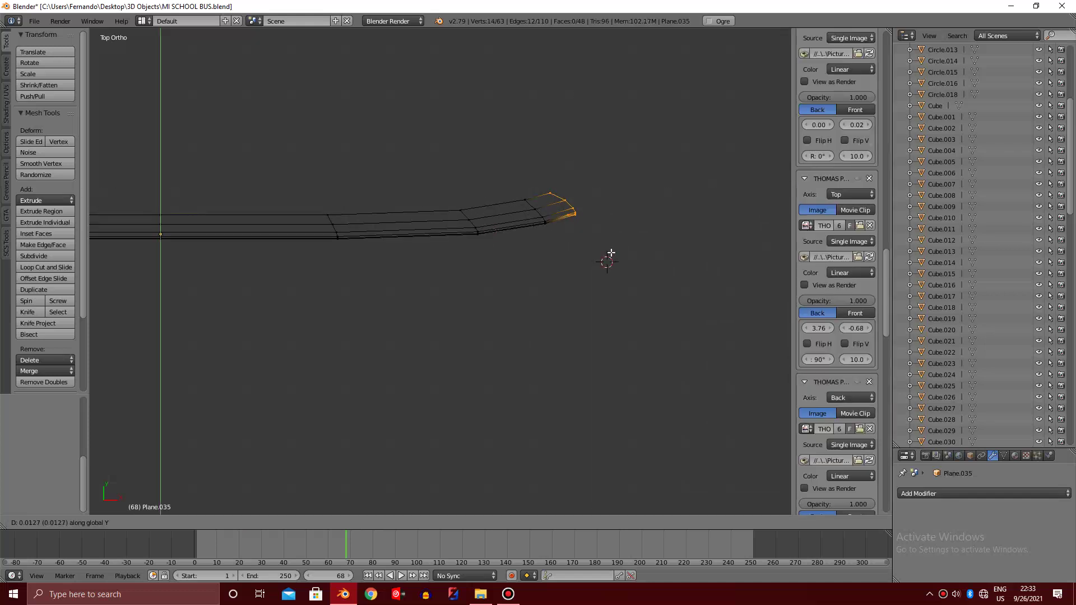
pyautogui.click(611, 253)
pyautogui.press('a')
# Orbit around the bumper to inspect the swept-back ends
pyautogui.keyDown('ctrl'); pyautogui.scroll(4, 611, 250); pyautogui.keyUp('ctrl')
pyautogui.keyDown('ctrl'); pyautogui.scroll(4, 612, 248); pyautogui.keyUp('ctrl')
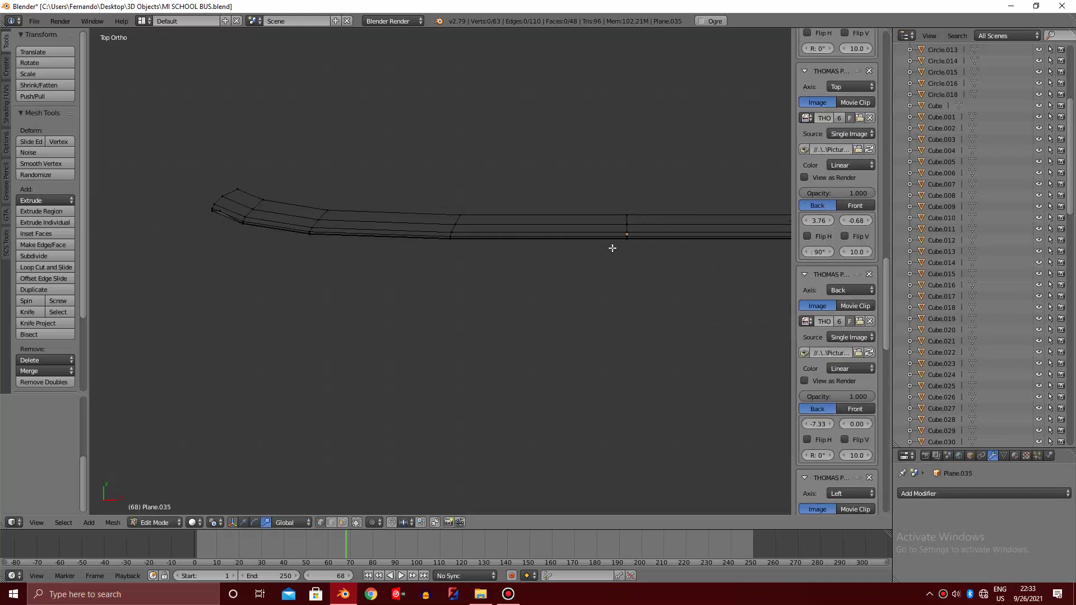
pyautogui.press('KP_8')
pyautogui.press('KP_8')
pyautogui.press('KP_8')
pyautogui.press('KP_8')
pyautogui.press('KP_4')
pyautogui.press('KP_4')
pyautogui.press('KP_4')
pyautogui.press('KP_2')
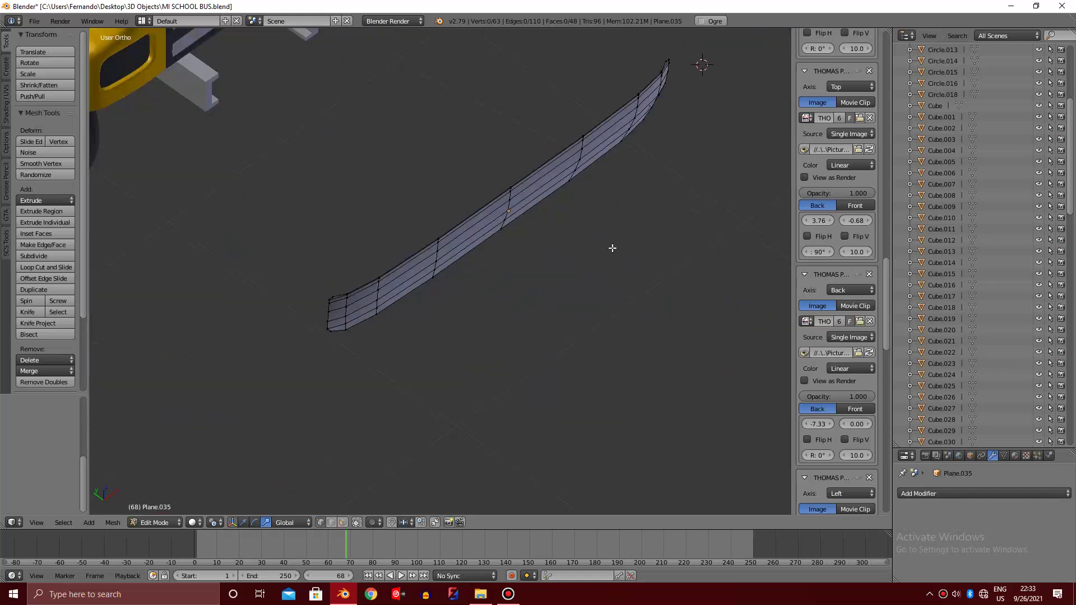
pyautogui.press('KP_6')
pyautogui.press('KP_6')
# Reselect the bumper, re-enter Edit Mode and select its top edge loop
pyautogui.press('Tab')
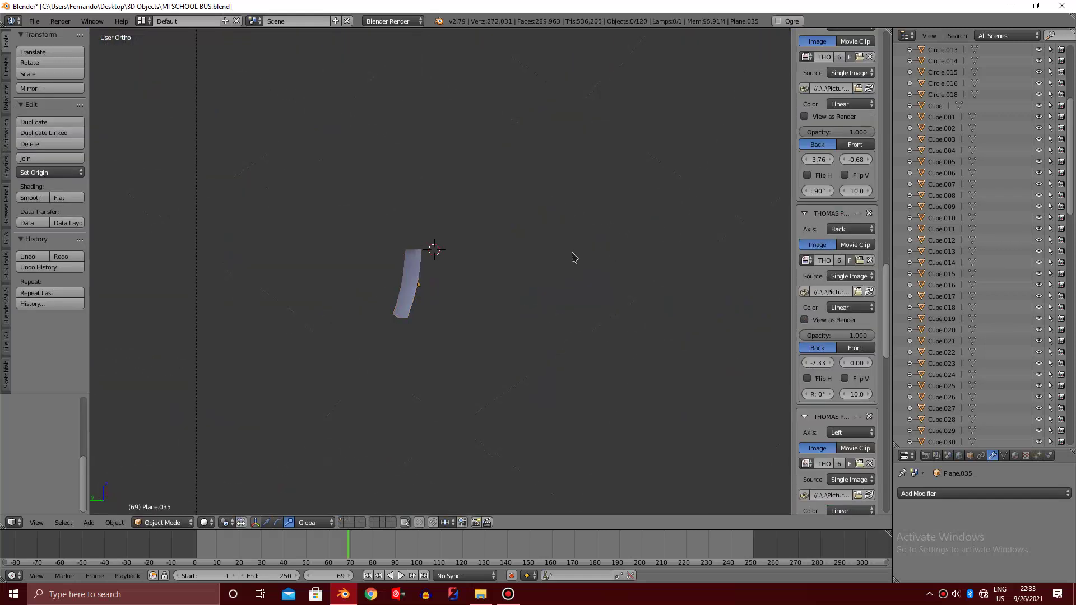
pyautogui.press('KP_4')
pyautogui.press('KP_4')
pyautogui.rightClick(394, 250)
pyautogui.press('Tab')
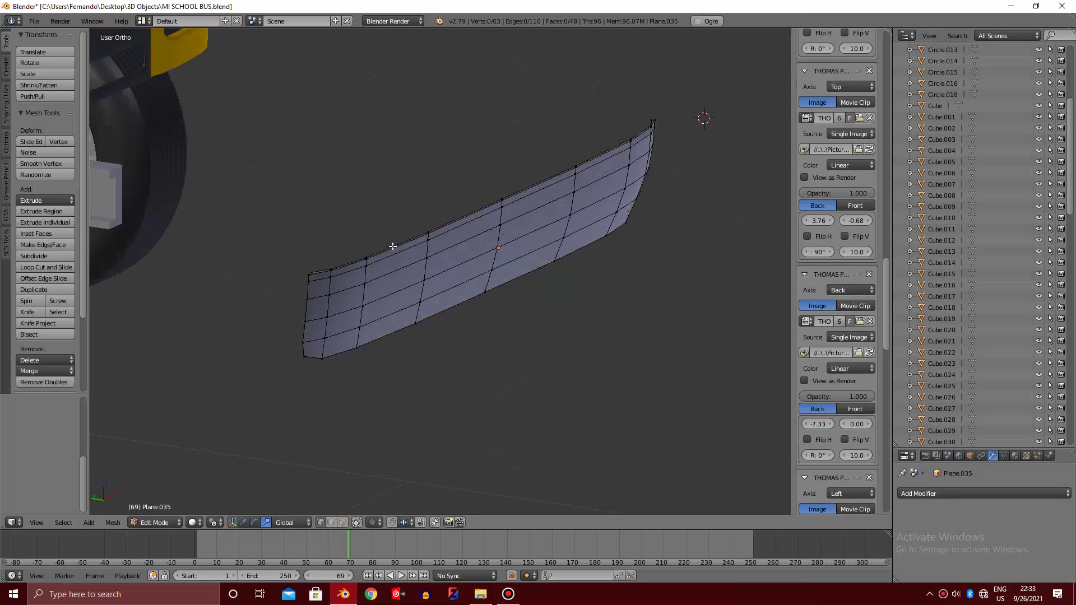
pyautogui.keyDown('alt'); pyautogui.rightClick(392, 243); pyautogui.keyUp('alt')
pyautogui.press('KP_6')
pyautogui.press('KP_6')
pyautogui.press('KP_6')
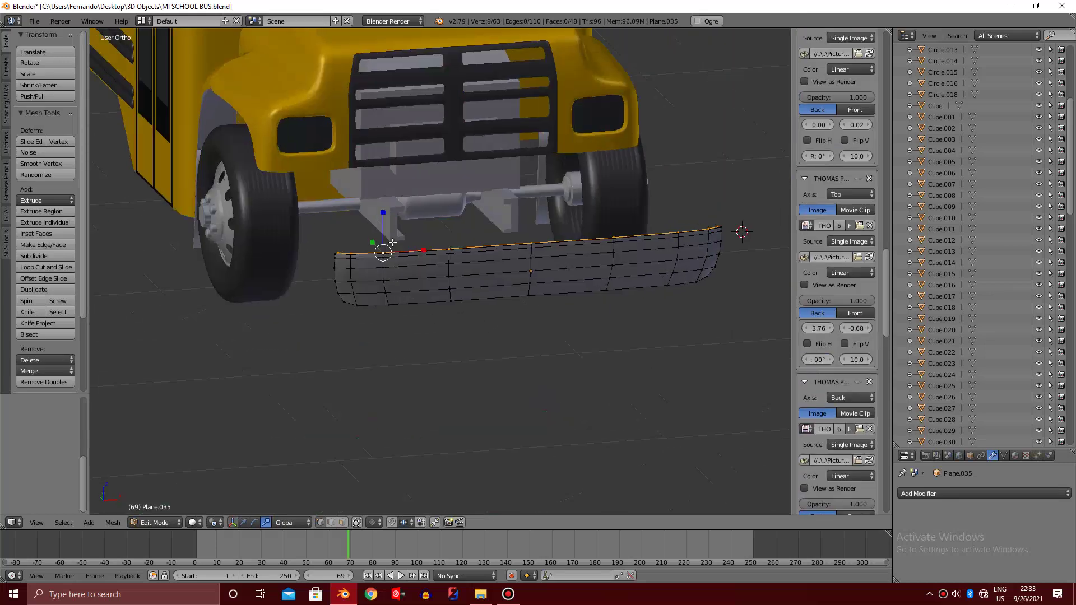
pyautogui.press('KP_6')
# Try extruding the bumper's top edge loop along Y, then undo the extrusion
pyautogui.press('KP_7')
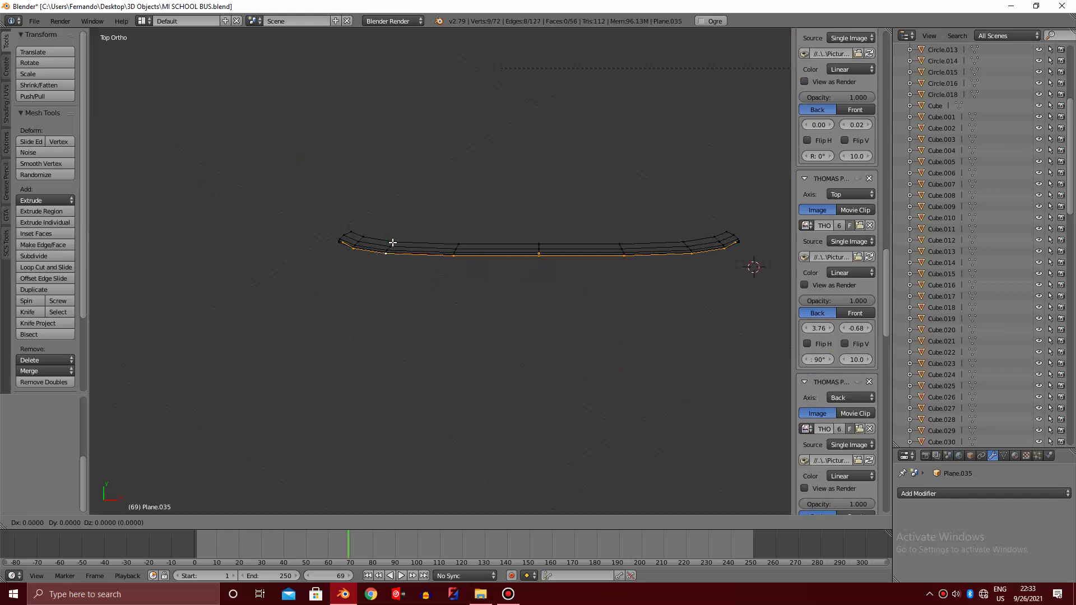
pyautogui.press('Escape')
pyautogui.press('e')
pyautogui.press('y')
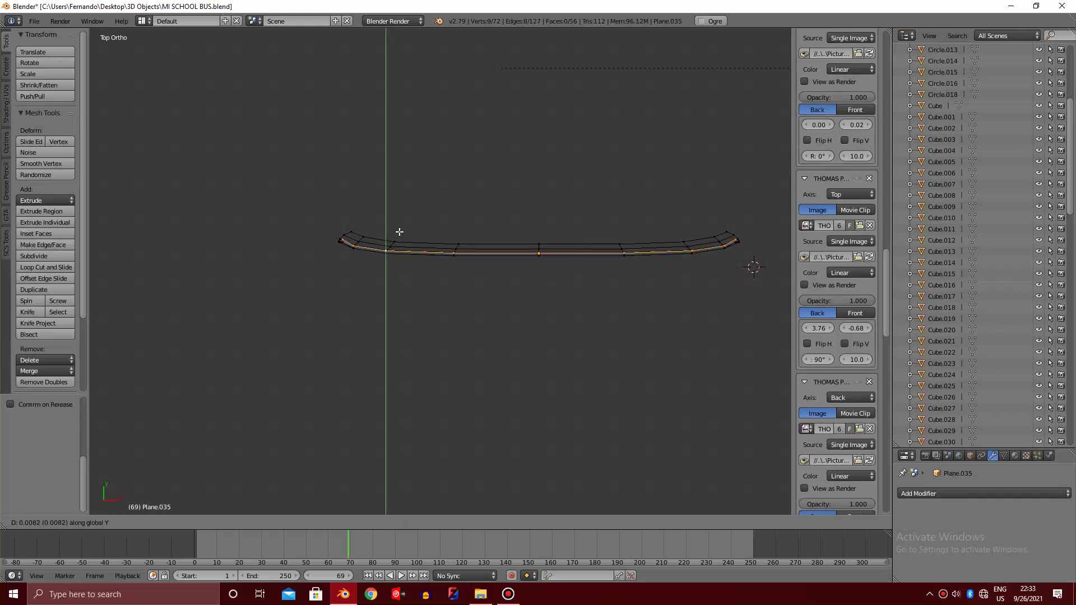
pyautogui.click(398, 207)
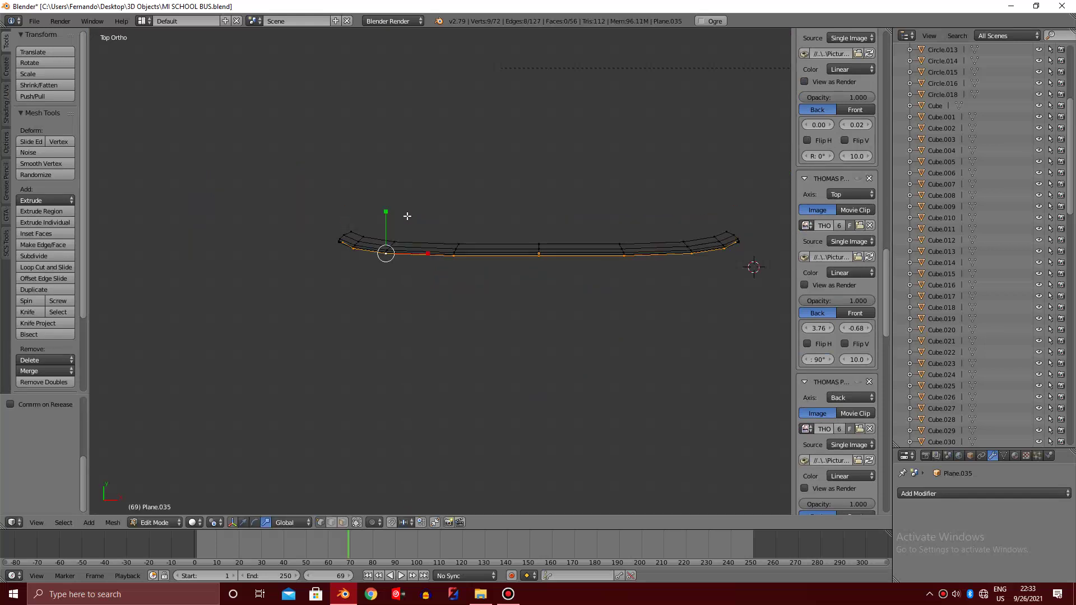
pyautogui.press('KP_1')
pyautogui.press('KP_6')
pyautogui.press('KP_6')
pyautogui.press('KP_6')
pyautogui.press('KP_4')
pyautogui.press('KP_4')
pyautogui.press('KP_4')
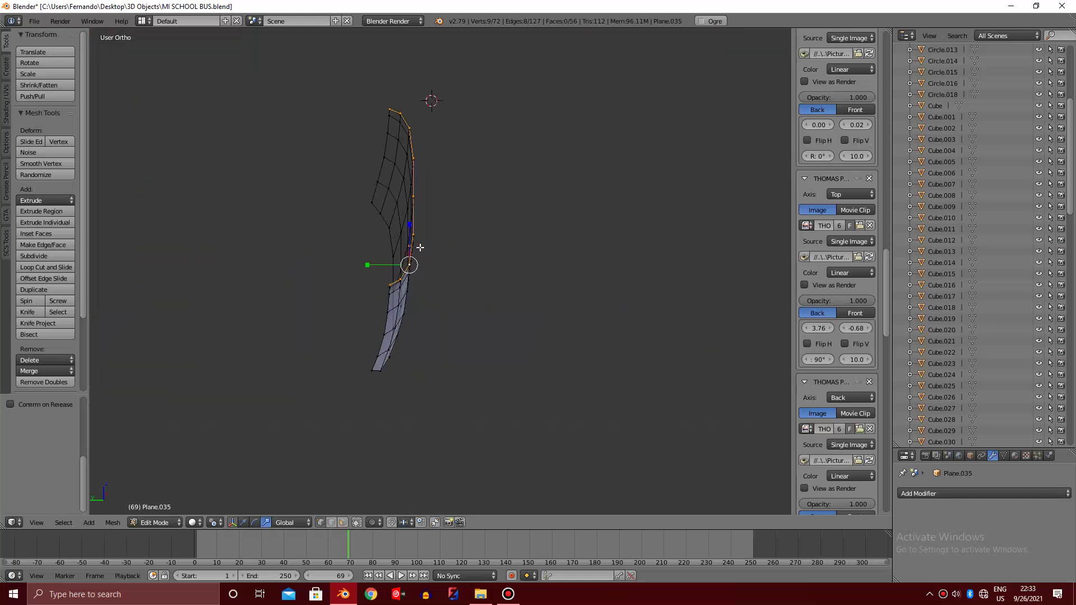
pyautogui.press('KP_8')
pyautogui.press('KP_8')
pyautogui.hotkey('ctrl', 'z')
pyautogui.press('KP_4')
# In top view, move a corner vertex of the bumper's end to straighten it
pyautogui.scroll(4, 421, 247)
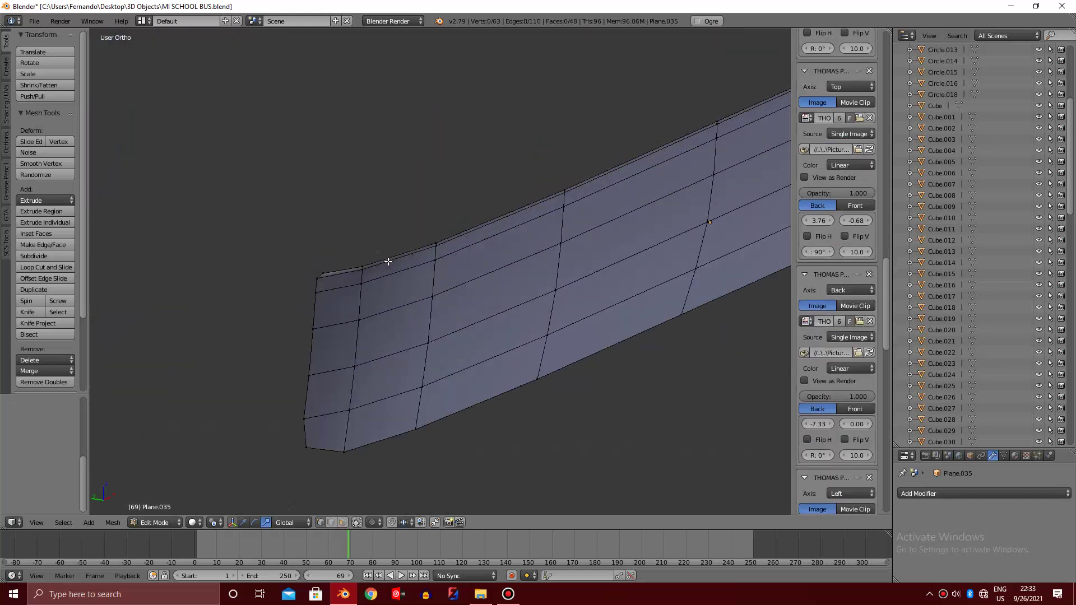
pyautogui.scroll(-4, 387, 262)
pyautogui.press('KP_7')
pyautogui.keyDown('ctrl'); pyautogui.scroll(4, 348, 278); pyautogui.keyUp('ctrl')
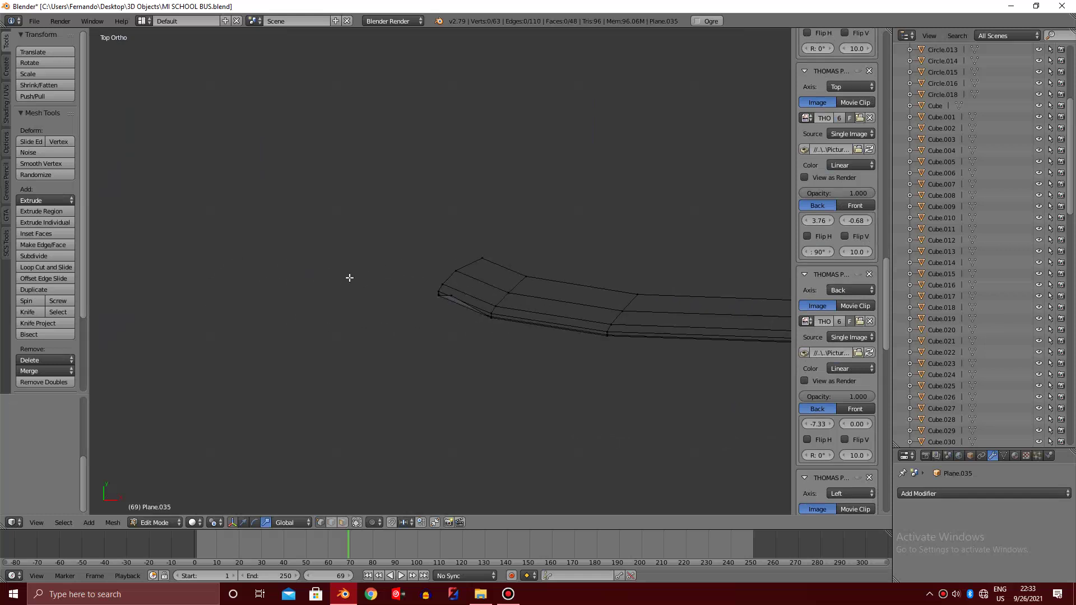
pyautogui.scroll(4, 479, 331)
pyautogui.rightClick(478, 332)
pyautogui.press('g')
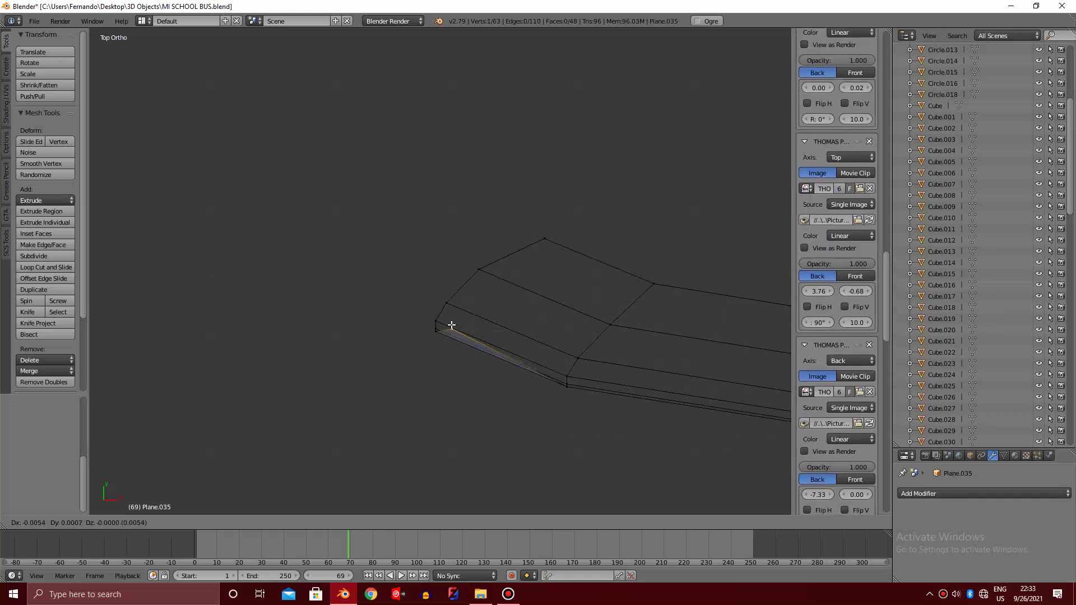
pyautogui.click(439, 324)
pyautogui.scroll(-3, 533, 327)
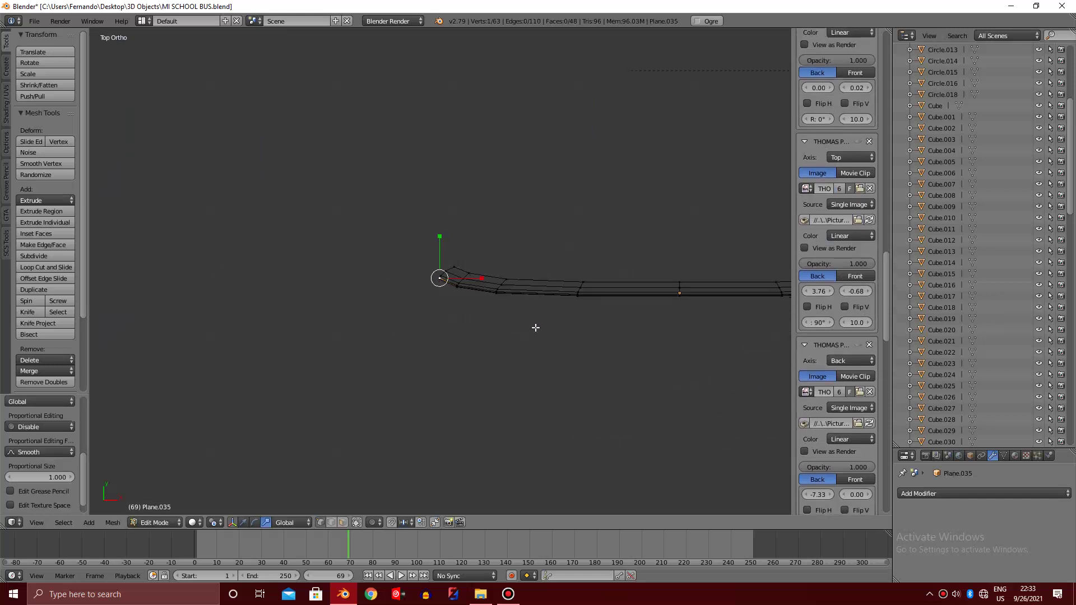
pyautogui.keyDown('ctrl'); pyautogui.scroll(3, 548, 312); pyautogui.keyUp('ctrl')
# Move the outer tip vertex of the bumper end to taper its corner
pyautogui.press('a')
pyautogui.keyDown('ctrl'); pyautogui.scroll(-3, 568, 320); pyautogui.keyUp('ctrl')
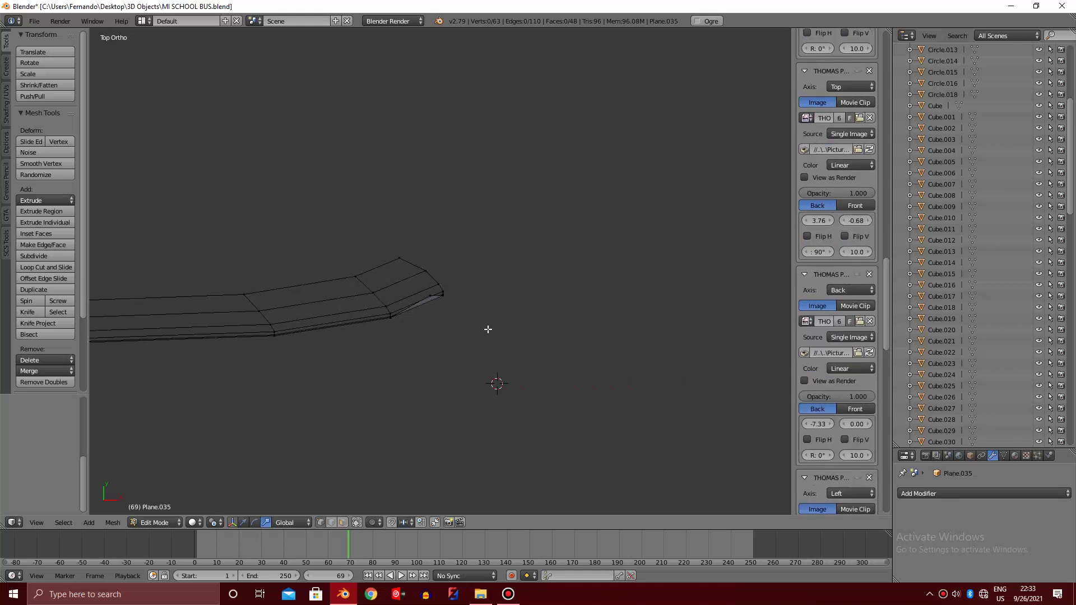
pyautogui.scroll(4, 487, 329)
pyautogui.rightClick(410, 345)
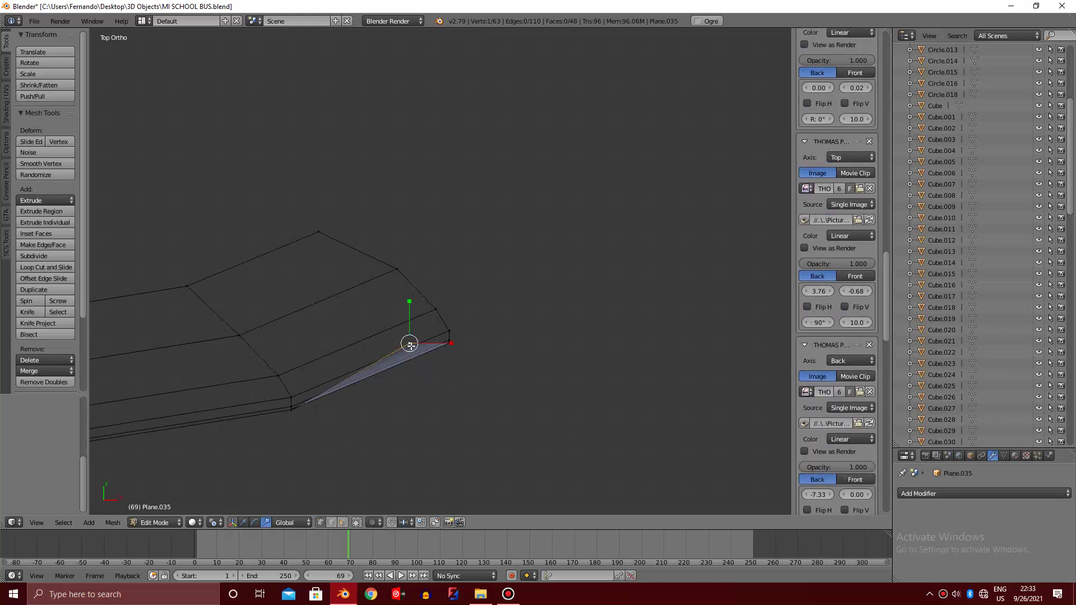
pyautogui.press('g')
pyautogui.click(448, 331)
# Select the bumper's top edge loop from an angled view below the bus front
pyautogui.scroll(-3, 447, 329)
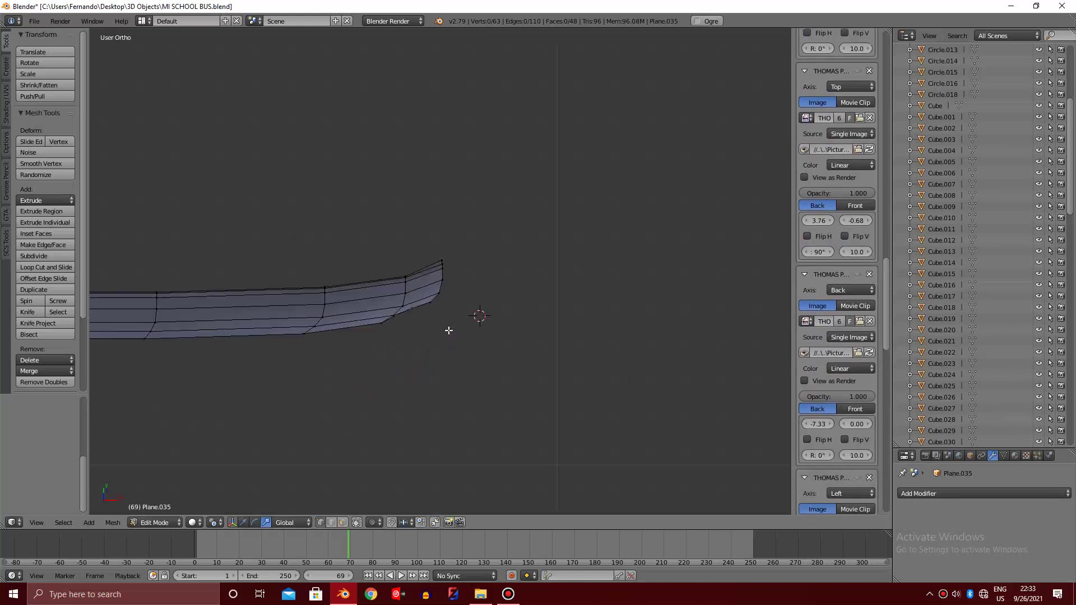
pyautogui.moveTo(447, 329)
pyautogui.mouseDown(button='middle')
pyautogui.moveTo(371, 275)
pyautogui.moveTo(403, 252)
pyautogui.moveTo(356, 303)
pyautogui.mouseUp(button='middle')
pyautogui.keyDown('alt'); pyautogui.rightClick(404, 253); pyautogui.keyUp('alt')
pyautogui.scroll(-3, 349, 328)
pyautogui.moveTo(512, 245)
pyautogui.mouseDown(button='middle')
pyautogui.moveTo(596, 250)
pyautogui.moveTo(556, 341)
pyautogui.mouseUp(button='middle')
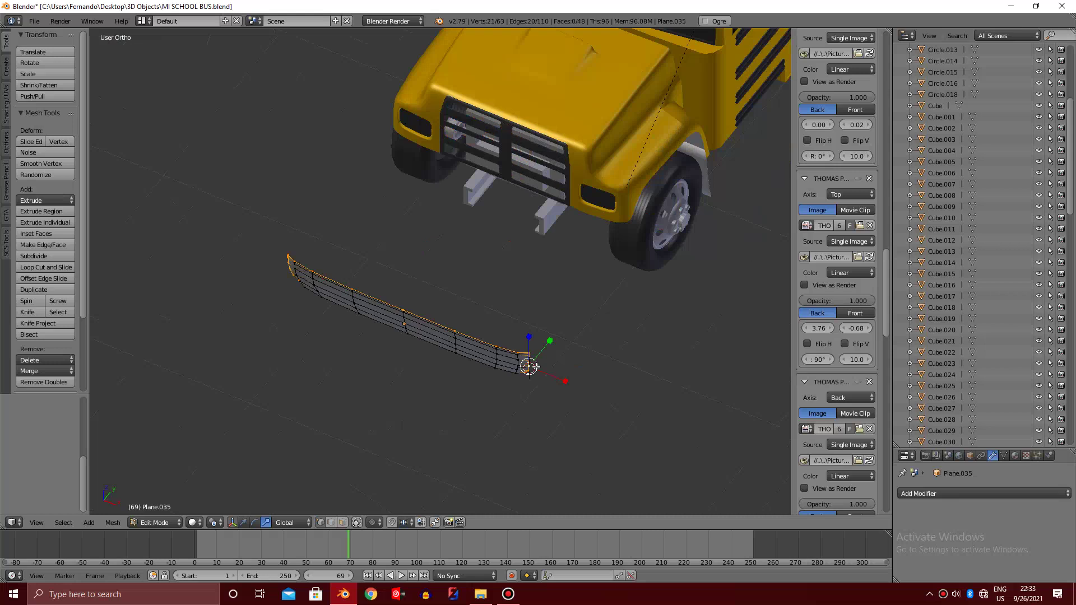
# In top view, slide the bumper's top edge loop along the Y axis
pyautogui.press('KP_7')
pyautogui.scroll(1, 535, 365)
pyautogui.press('g')
pyautogui.press('y')
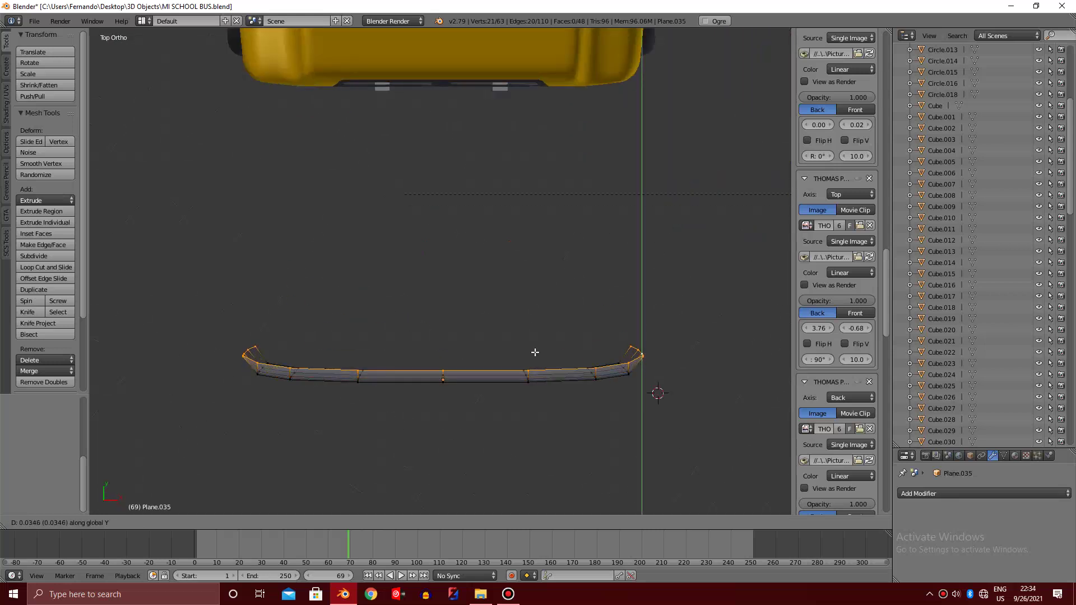
pyautogui.click(534, 347)
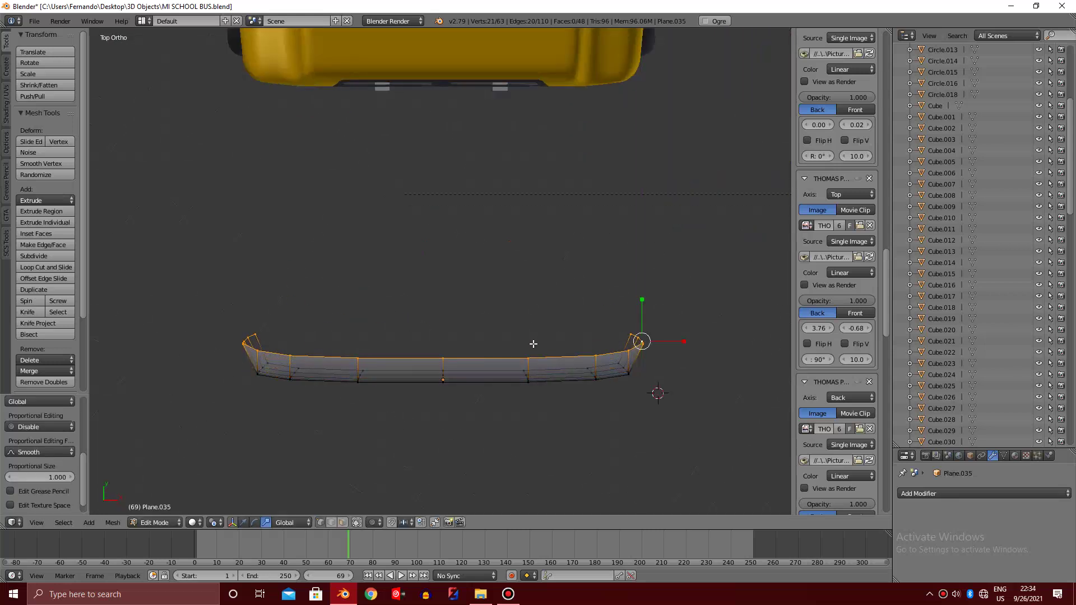
# Orbit around the bumper to check its curve and return to Object Mode
pyautogui.moveTo(534, 346); pyautogui.dragTo(533, 344, button='middle')
pyautogui.press('KP_2')
pyautogui.press('KP_2')
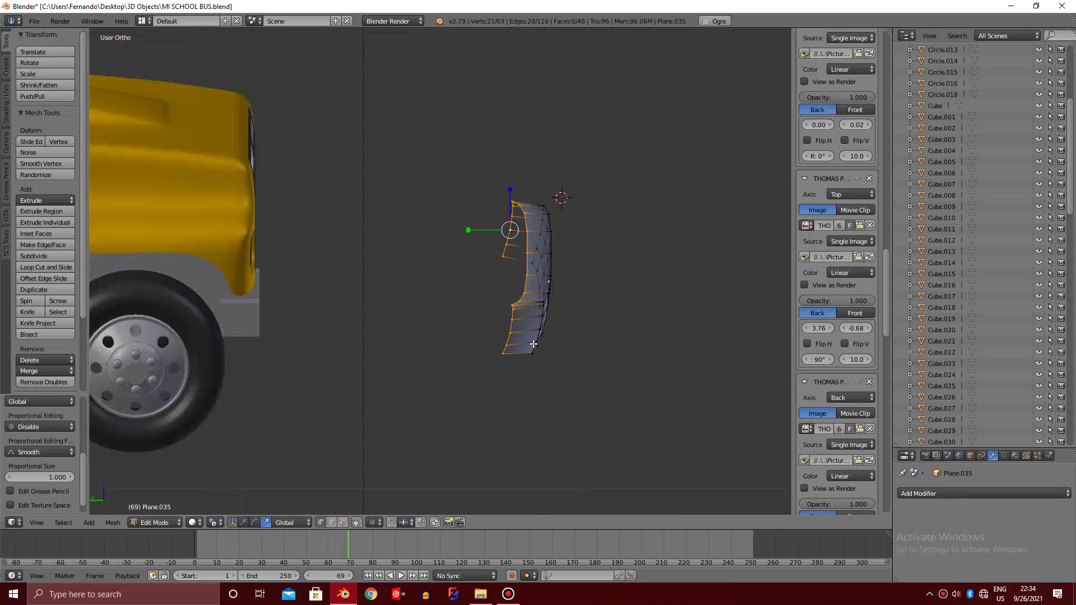
pyautogui.press('KP_2')
pyautogui.press('KP_2')
pyautogui.press('KP_2')
pyautogui.press('KP_2')
pyautogui.press('KP_2')
pyautogui.press('KP_2')
pyautogui.press('KP_2')
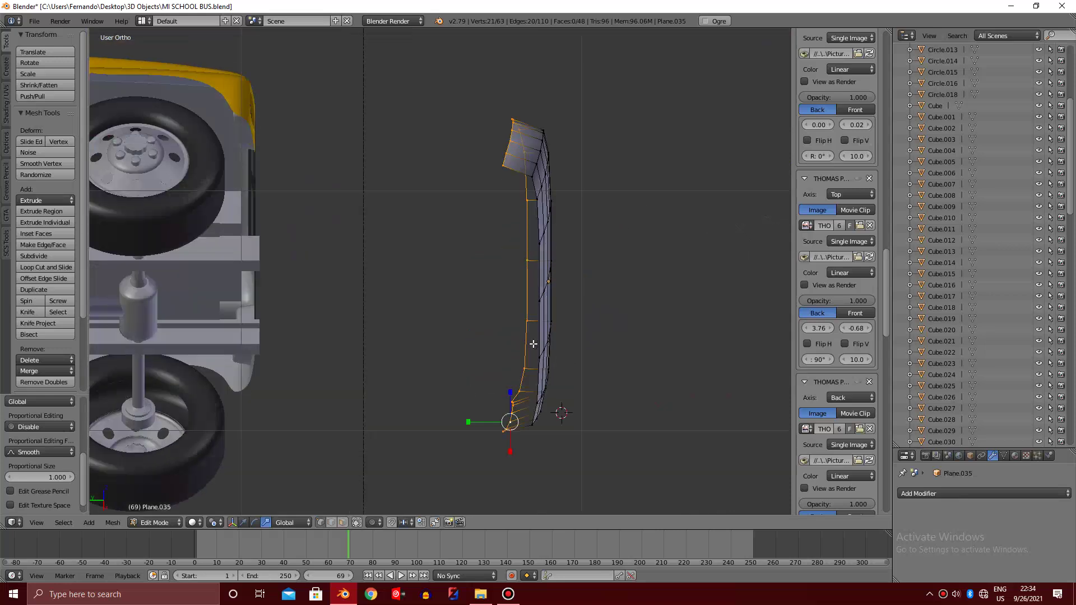
pyautogui.press('KP_2')
pyautogui.press('KP_8')
pyautogui.press('KP_8')
pyautogui.press('KP_2')
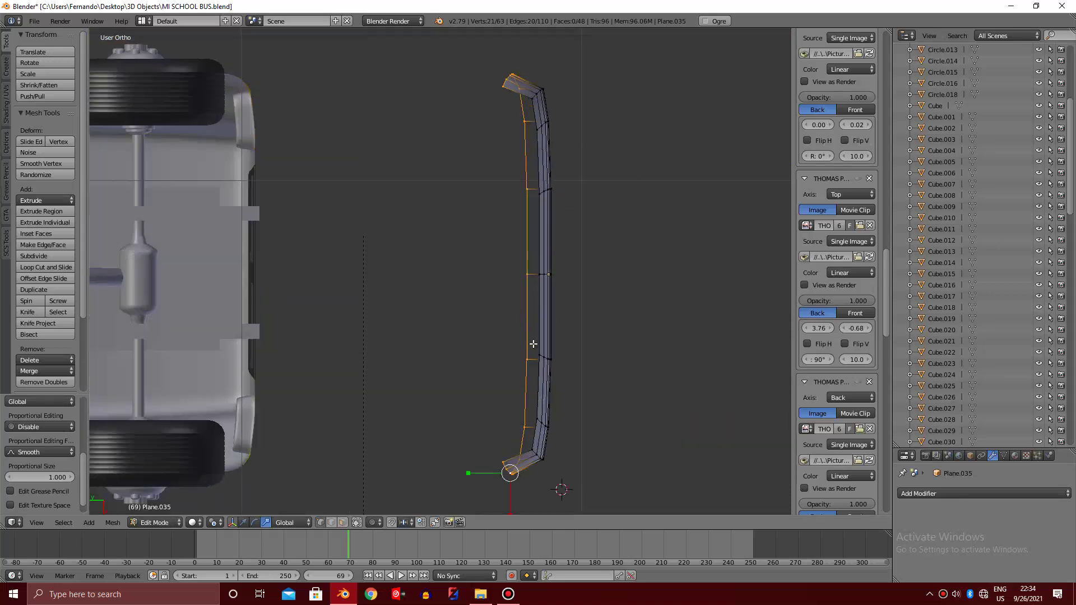
pyautogui.press('KP_8')
pyautogui.press('KP_8')
pyautogui.press('Tab')
pyautogui.press('KP_8')
# Orbit around the bus front to view the bumper from several angles
pyautogui.press('KP_6')
pyautogui.press('KP_6')
pyautogui.press('KP_8')
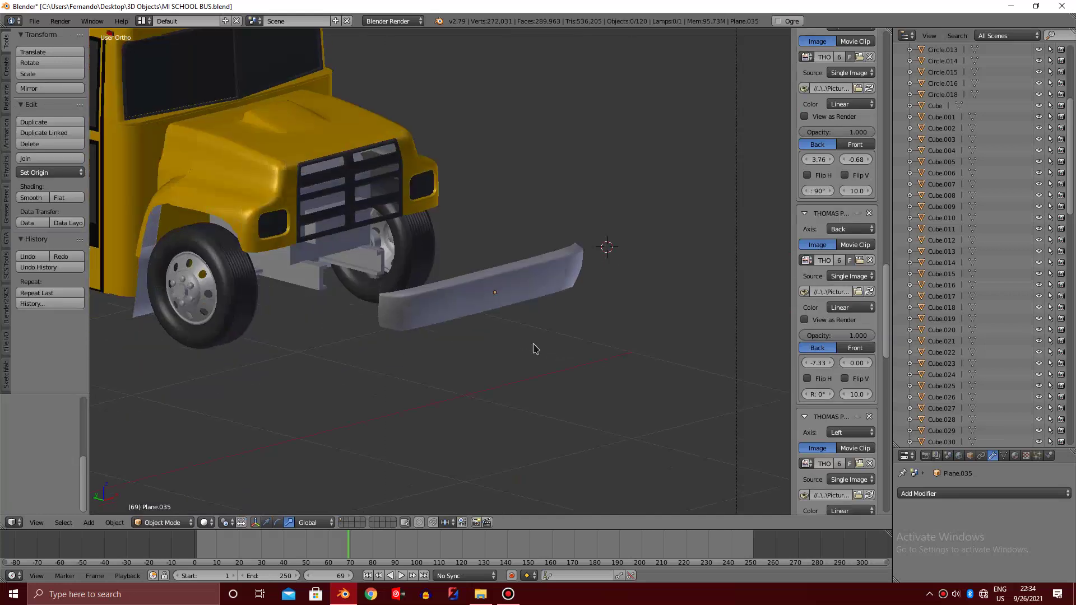
pyautogui.scroll(2, 507, 293)
pyautogui.press('Tab')
pyautogui.press('Tab')
pyautogui.press('Right')
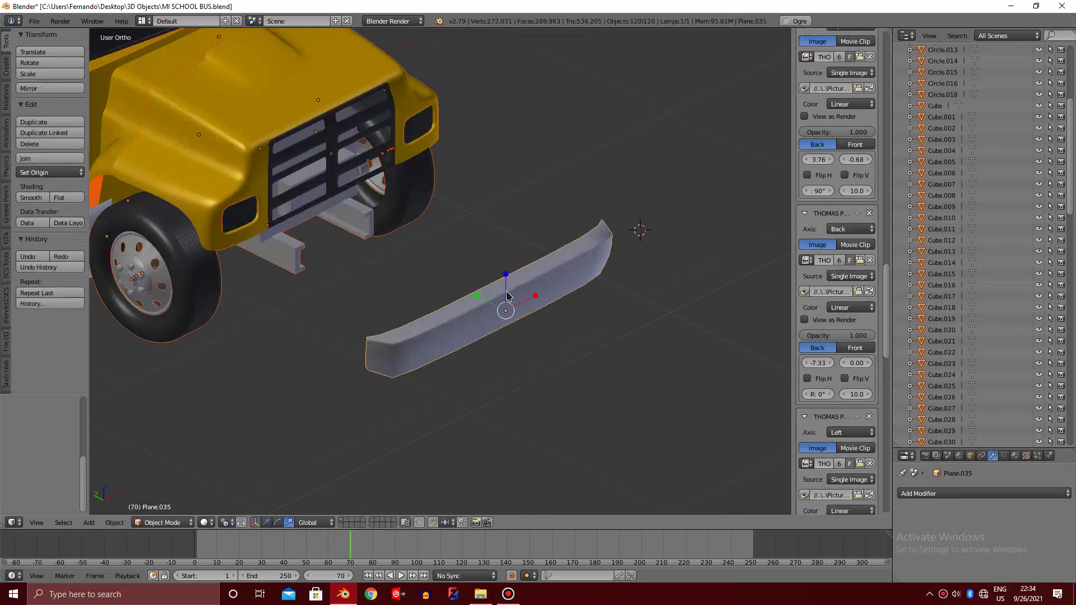
pyautogui.press('KP_1')
pyautogui.scroll(2, 507, 296)
pyautogui.press('KP_6')
pyautogui.press('KP_6')
pyautogui.press('KP_6')
pyautogui.press('KP_6')
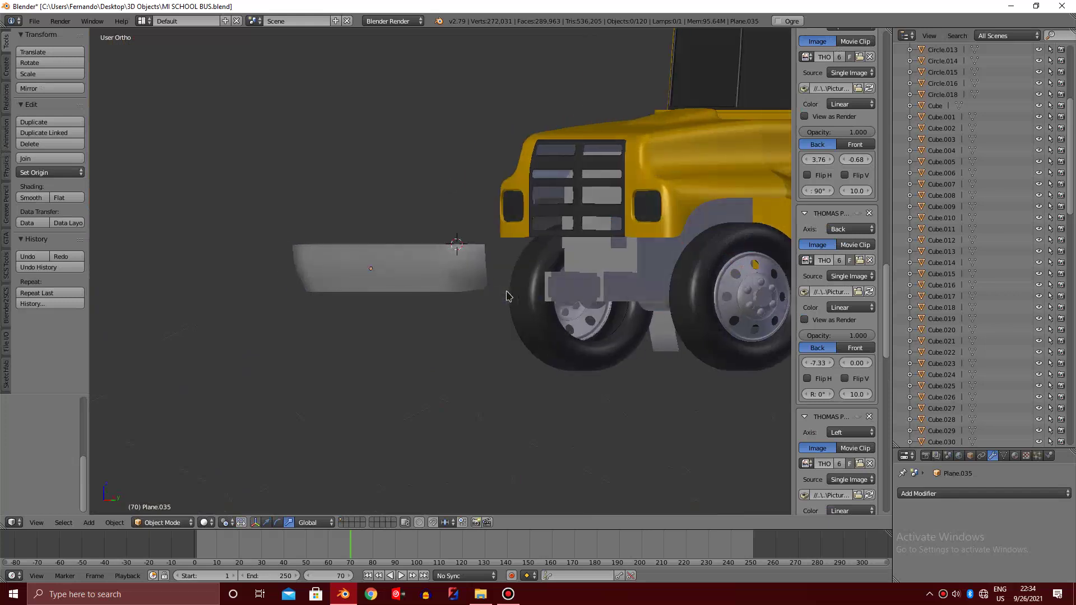
# Select the bumper, enter Edit Mode and orbit onto the bumper's end
pyautogui.rightClick(479, 282)
pyautogui.press('z')
pyautogui.press('z')
pyautogui.press('Tab')
pyautogui.press('KP_4')
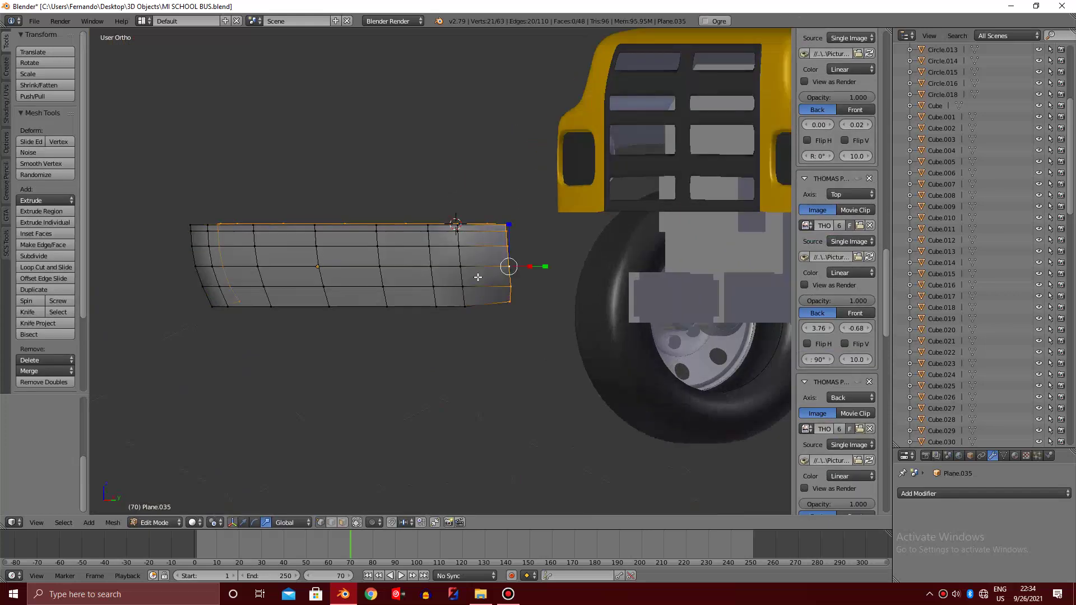
pyautogui.press('KP_4')
pyautogui.press('Right')
pyautogui.press('KP_4')
pyautogui.press('KP_4')
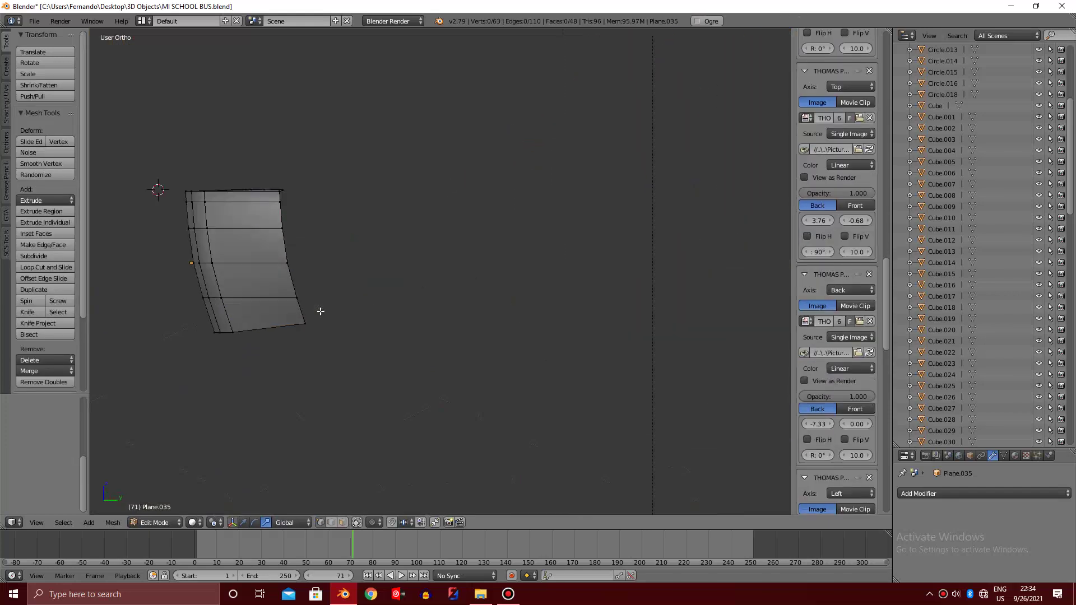
pyautogui.press('ctrl+KP_4')
# Select a corner vertex at the bumper's end, then frame the bumper in Object Mode
pyautogui.rightClick(368, 317)
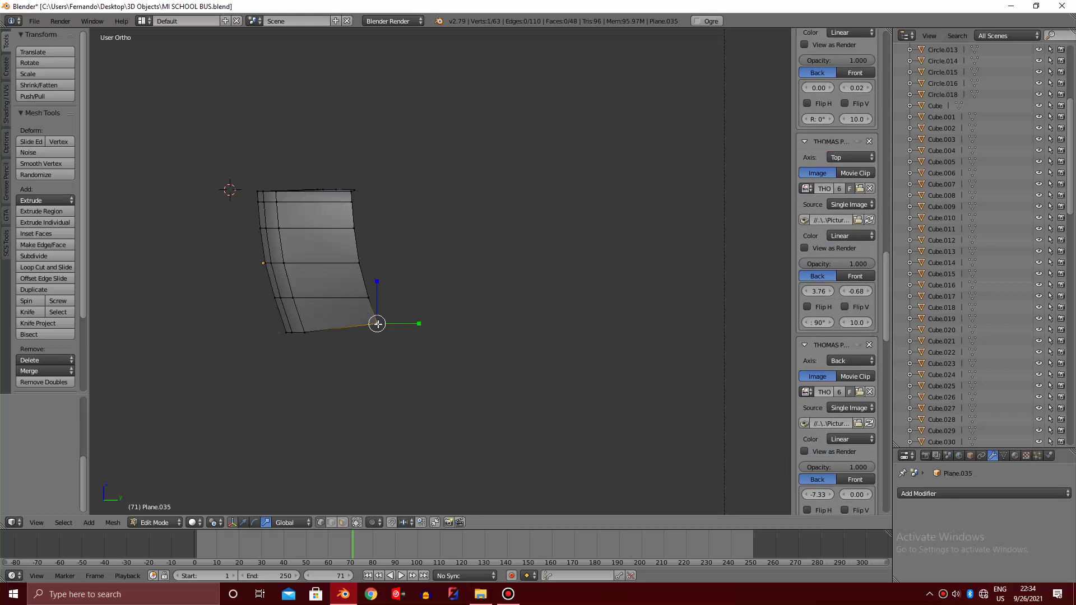
pyautogui.press('Tab')
pyautogui.press('KP_Decimal')
pyautogui.press('KP_4')
pyautogui.press('KP_4')
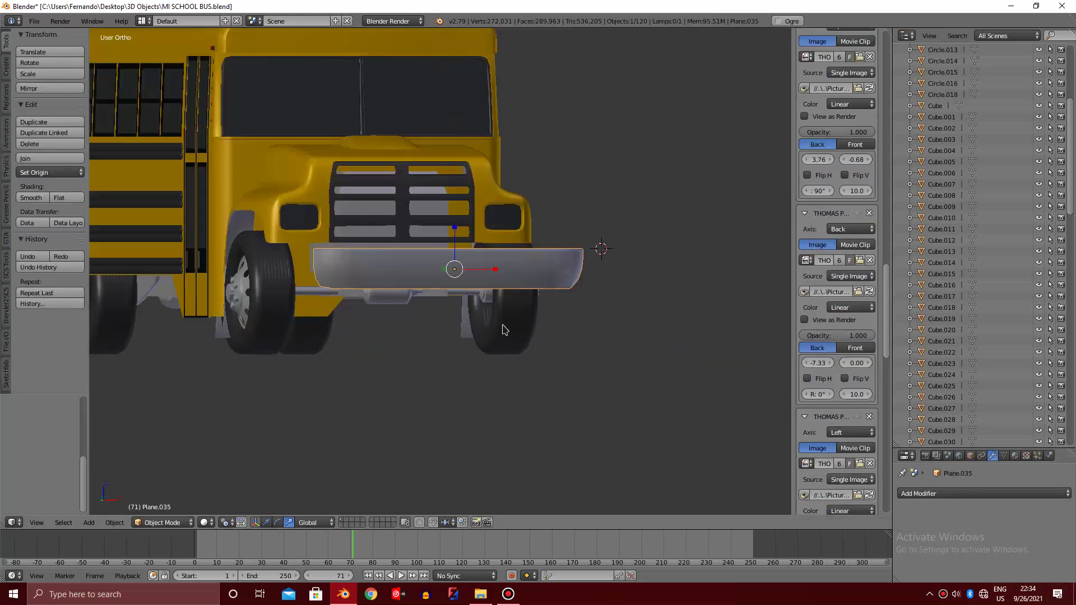
pyautogui.moveTo(396, 298); pyautogui.dragTo(502, 330, button='middle')
pyautogui.scroll(4, 504, 324)
pyautogui.press('Tab')
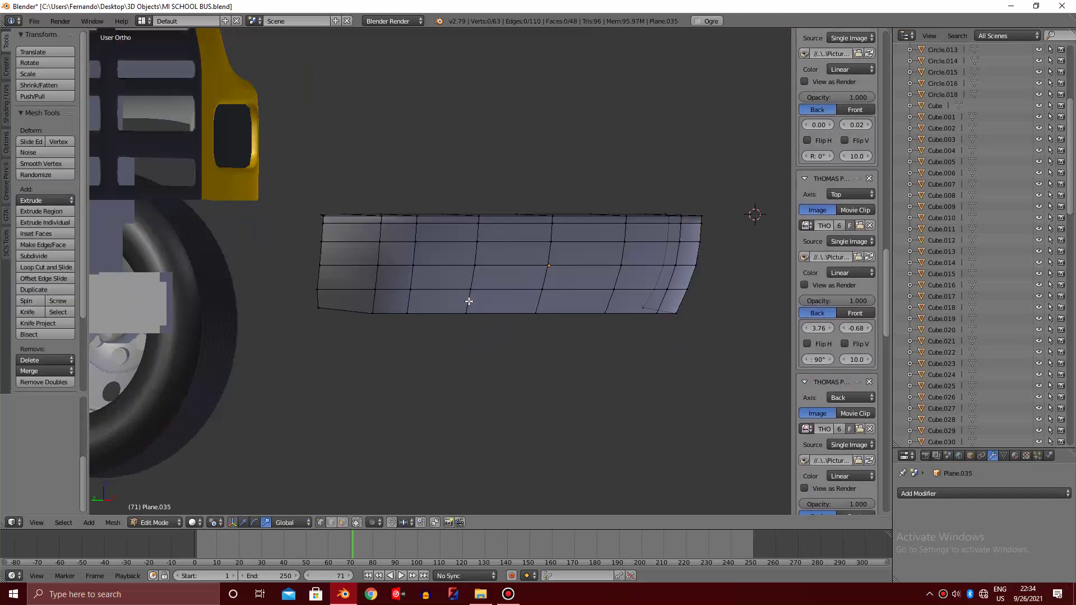
pyautogui.press('Tab')
pyautogui.click(952, 493)
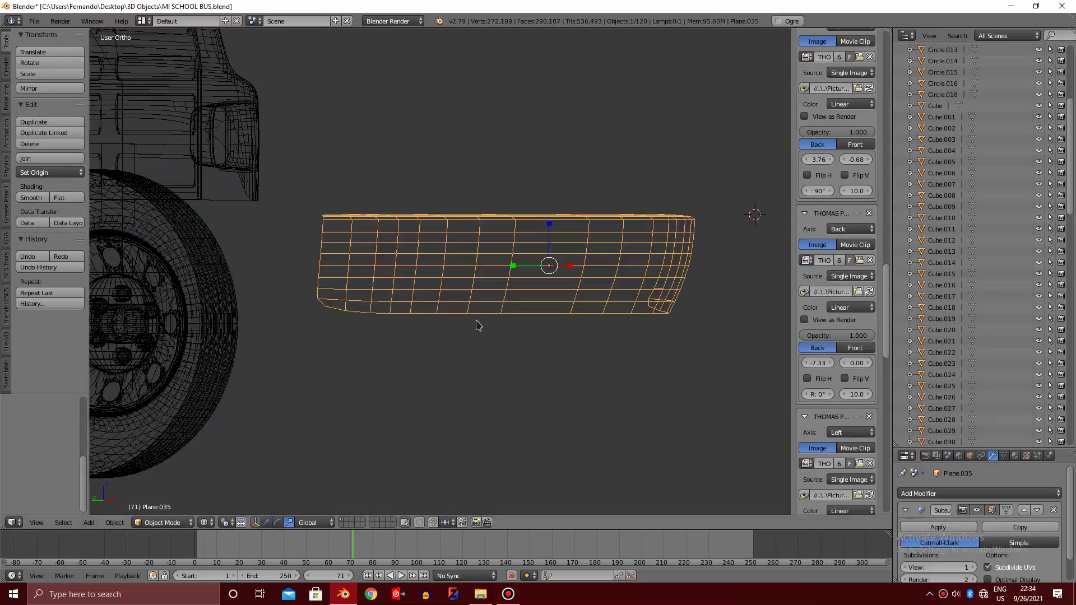
# Add a Subdivision Surface modifier to the bumper and apply it permanently
pyautogui.click(849, 451)
pyautogui.scroll(-4, 478, 325)
pyautogui.moveTo(478, 325); pyautogui.dragTo(426, 369, button='middle')
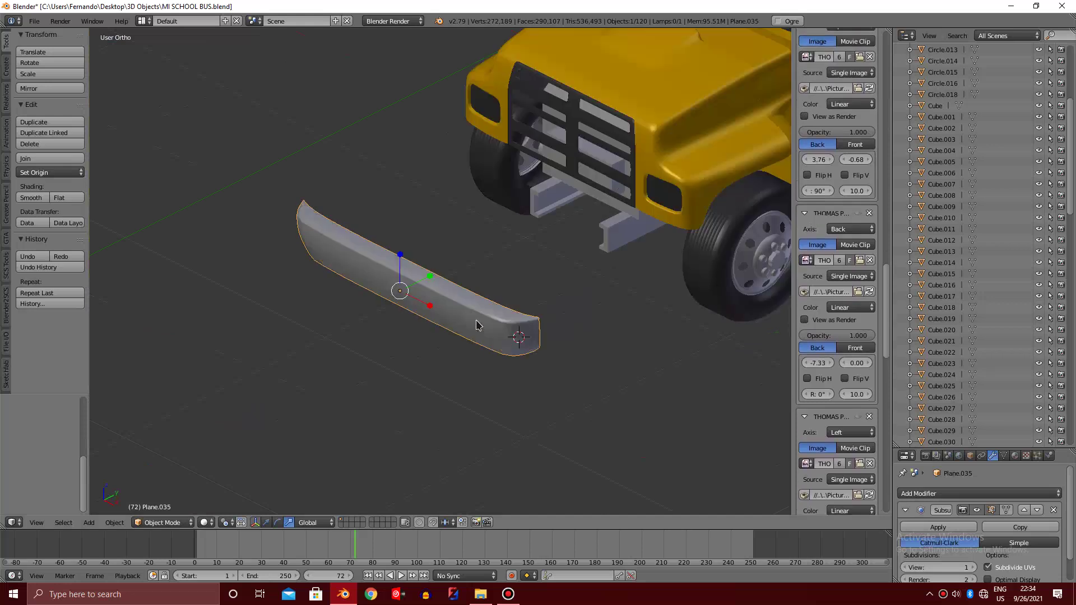
pyautogui.scroll(3, 478, 325)
pyautogui.click(938, 528)
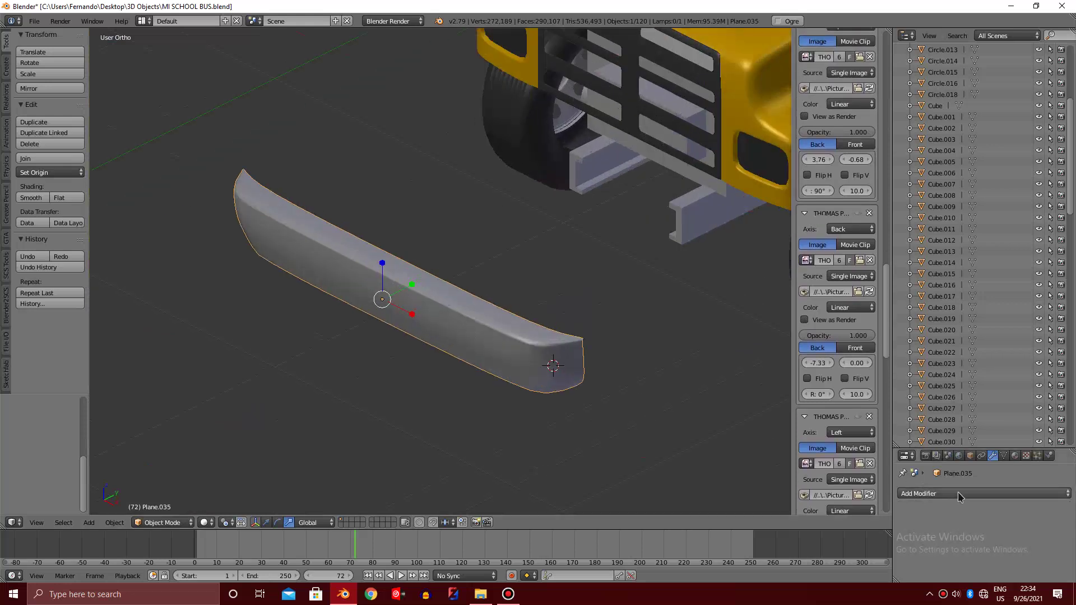
# Assign the existing cromluces material to the bumper
pyautogui.click(1015, 456)
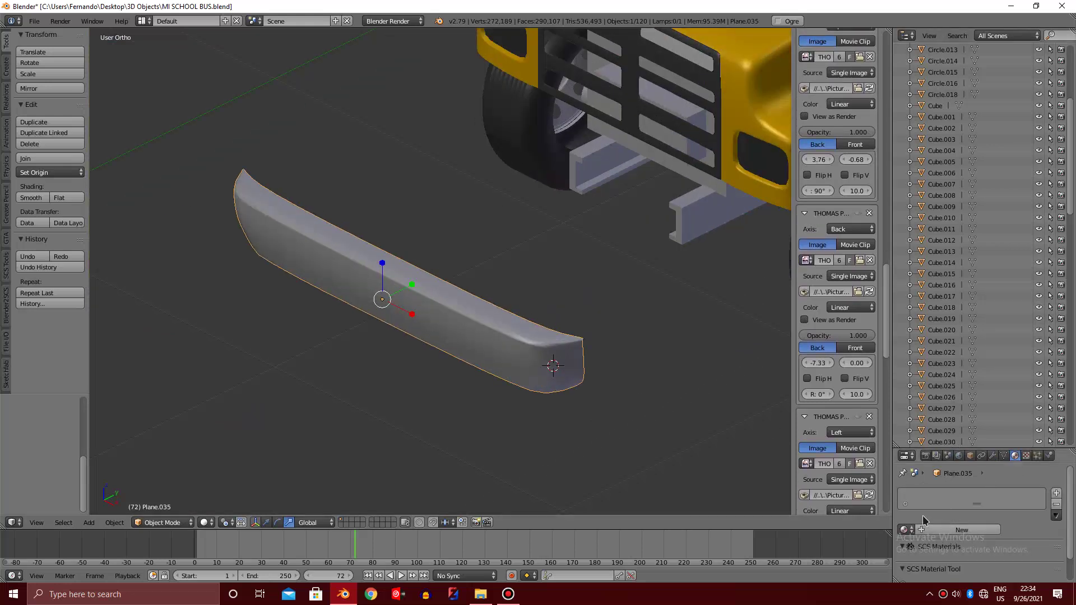
pyautogui.click(905, 530)
pyautogui.press('Return')
pyautogui.moveTo(560, 348); pyautogui.dragTo(414, 311, button='middle')
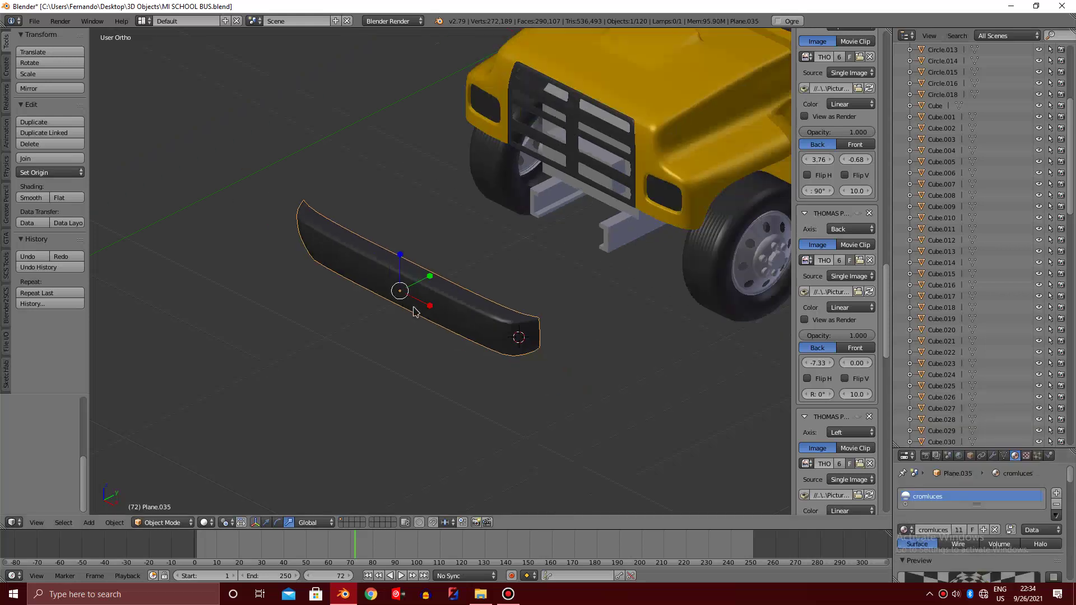
# In right view, slide the bumper about 0.79 along Y and lower it ahead of the front wheels
pyautogui.press('KP_3')
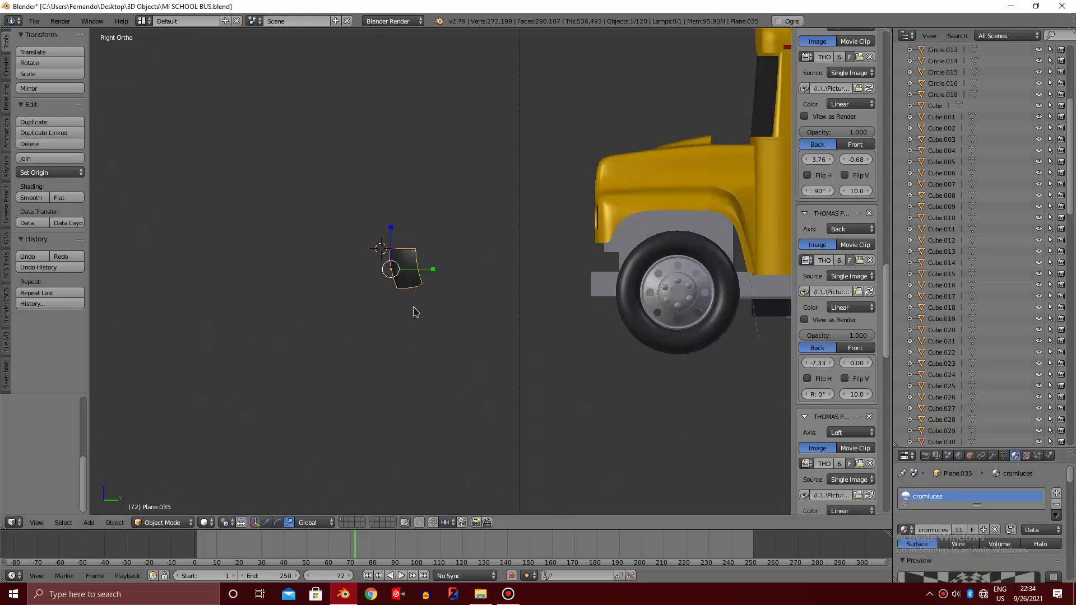
pyautogui.press('g')
pyautogui.press('y')
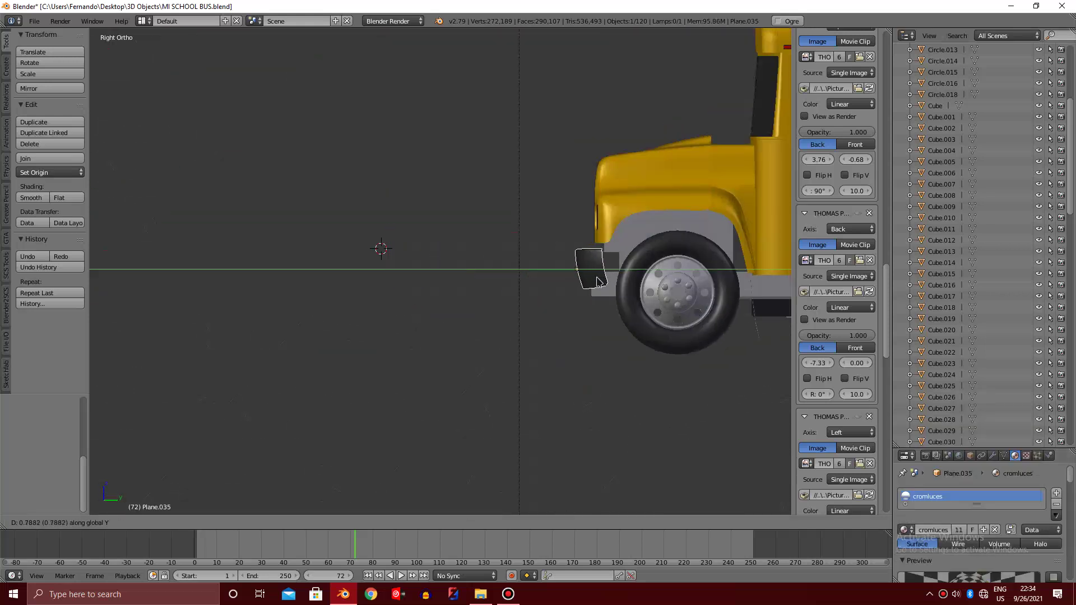
pyautogui.click(597, 282)
pyautogui.press('g')
pyautogui.click(598, 296)
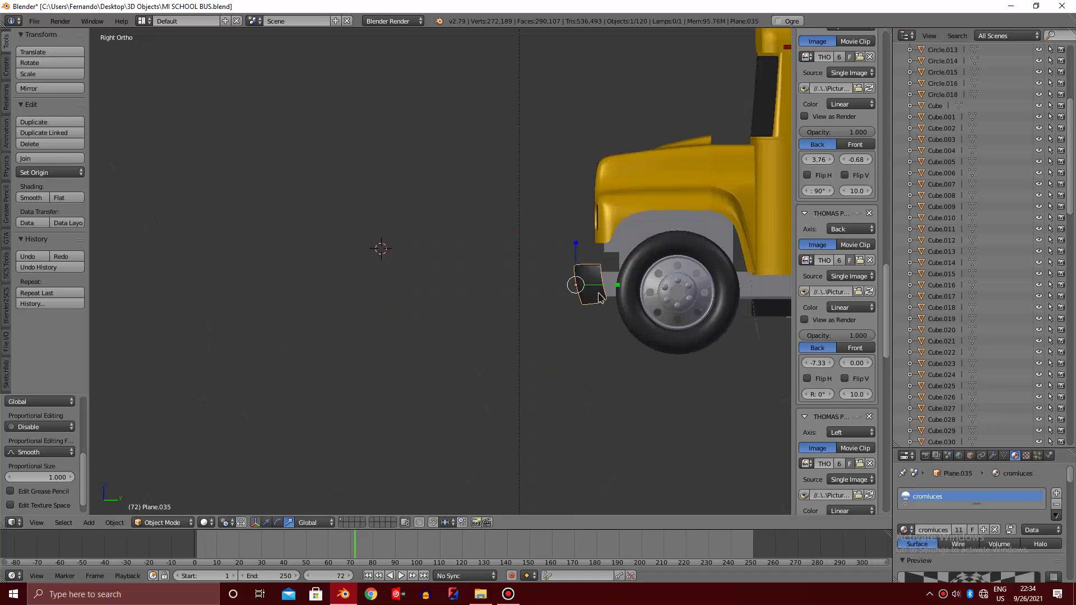
# Check the bumper's fit from the other side in wireframe and close perspective
pyautogui.press('KP_6')
pyautogui.press('KP_6')
pyautogui.press('KP_6')
pyautogui.press('KP_6')
pyautogui.press('KP_6')
pyautogui.press('KP_6')
pyautogui.keyDown('ctrl'); pyautogui.scroll(3, 281, 257); pyautogui.keyUp('ctrl')
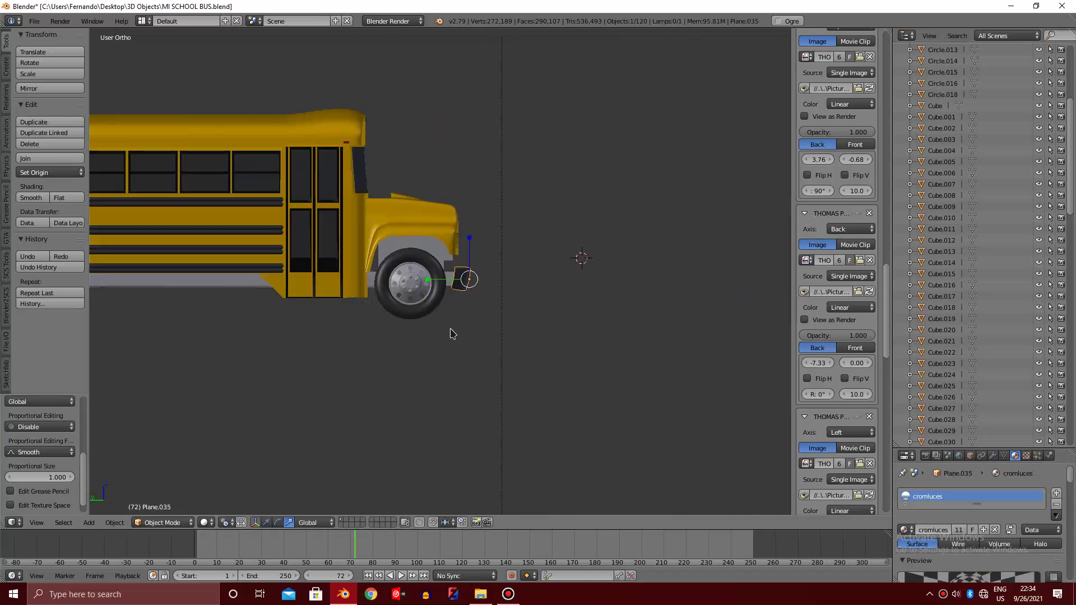
pyautogui.scroll(6, 449, 331)
pyautogui.press('z')
pyautogui.press('z')
pyautogui.scroll(2, 537, 317)
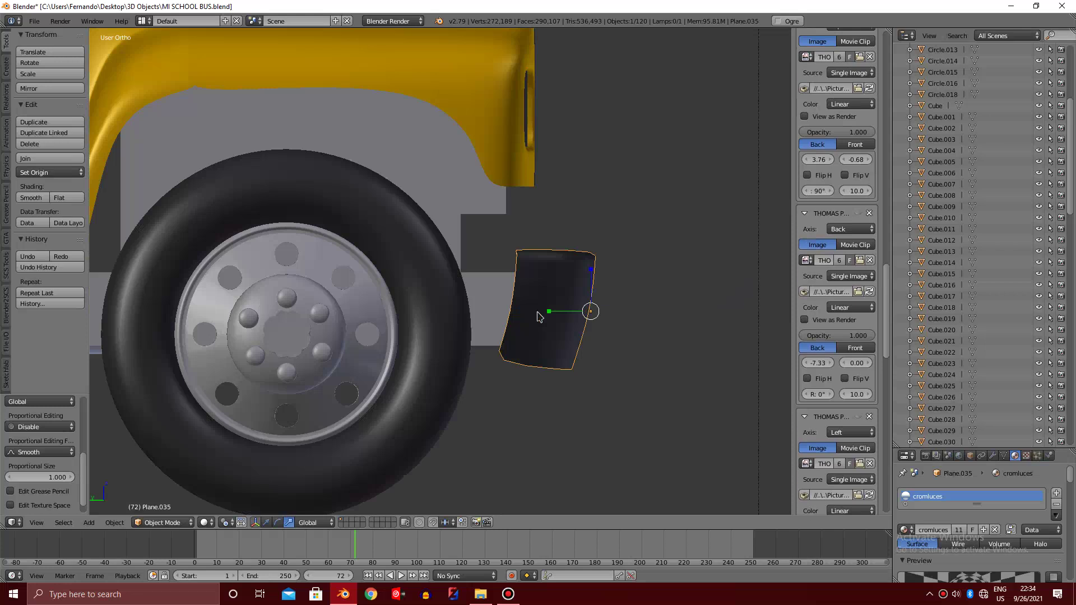
pyautogui.press('KP_5')
# Give the bumper a Solidify modifier from the Generate modifiers
pyautogui.click(993, 455)
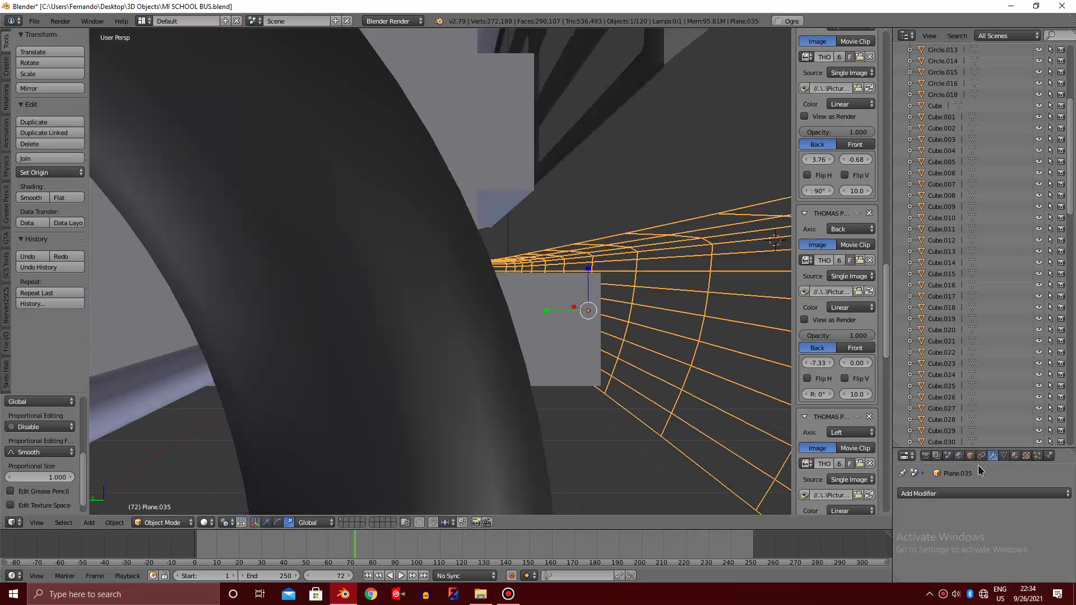
pyautogui.click(972, 494)
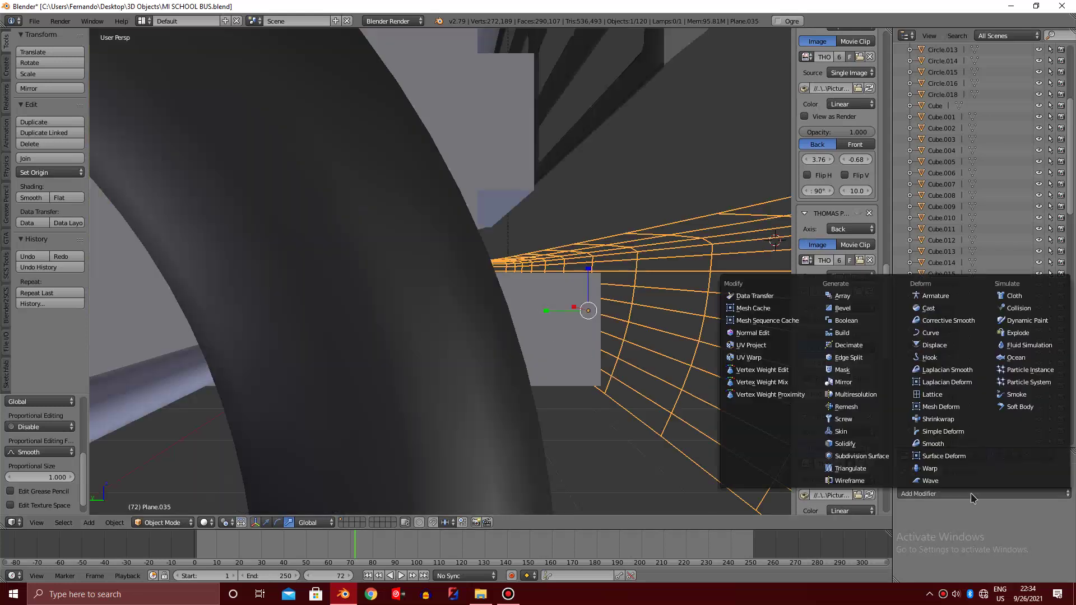
pyautogui.click(871, 446)
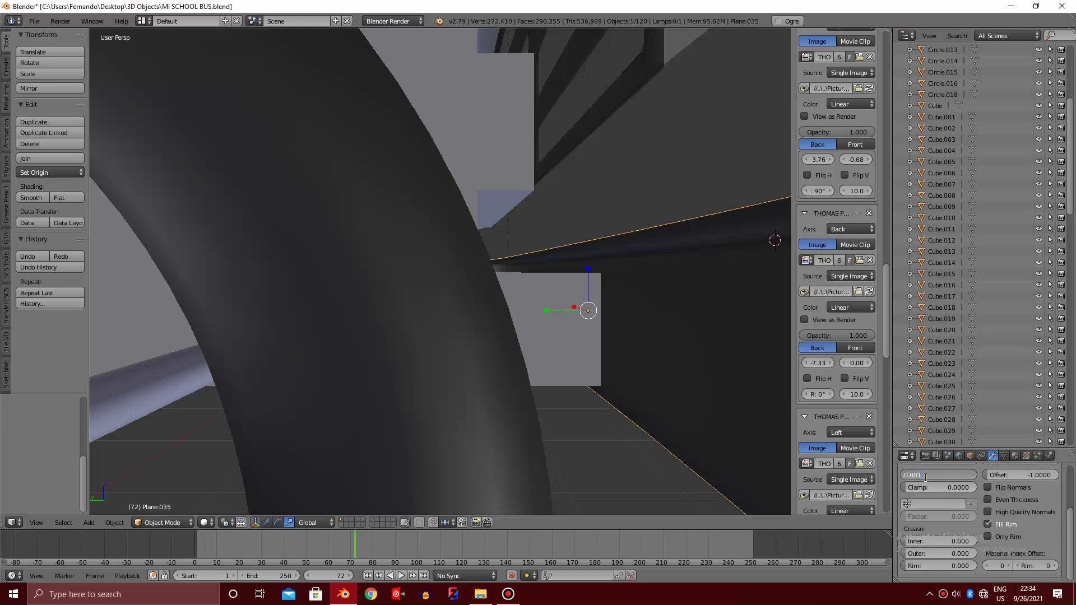
# Apply the Solidify modifier to the curved front panel at 0.001 thickness
pyautogui.press('Return')
pyautogui.scroll(5, 872, 488)
pyautogui.scroll(3, 940, 485)
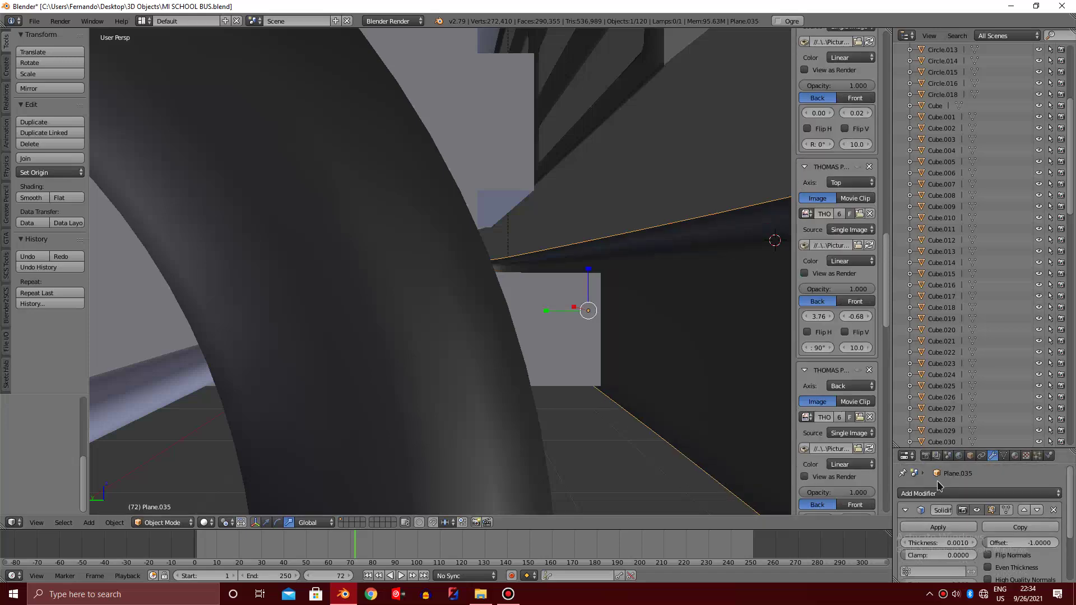
pyautogui.click(926, 529)
pyautogui.scroll(-4, 575, 308)
pyautogui.scroll(-3, 576, 308)
pyautogui.scroll(-2, 576, 308)
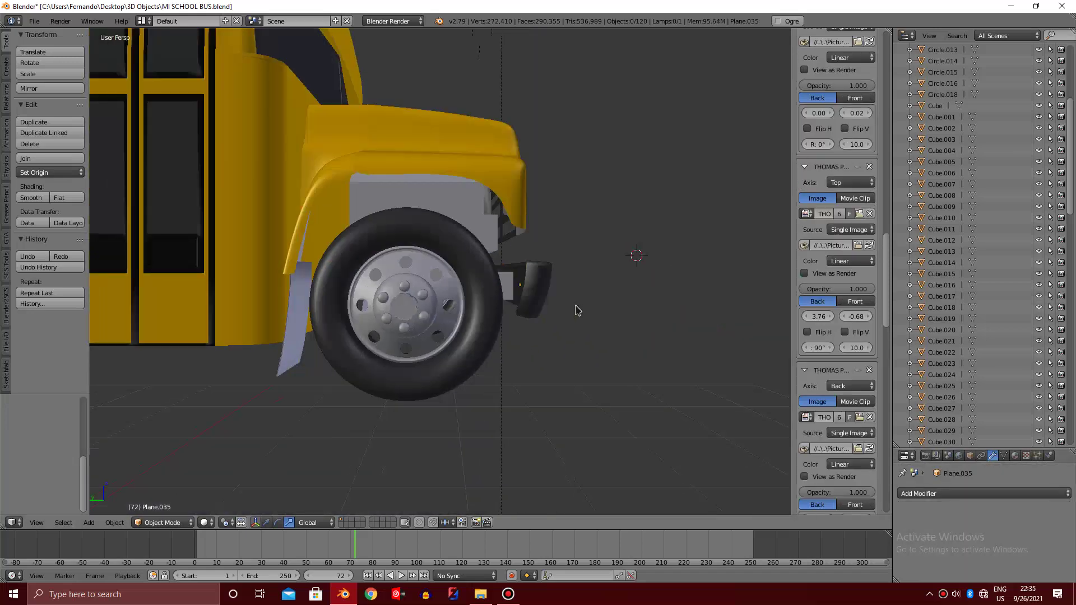
pyautogui.moveTo(576, 308); pyautogui.dragTo(445, 344, button='middle')
pyautogui.scroll(-1, 576, 307)
pyautogui.scroll(2, 568, 307)
pyautogui.scroll(2, 569, 311)
pyautogui.scroll(-3, 568, 308)
# Move the curved panel Plane.035 vertically along Z in side view
pyautogui.rightClick(446, 344)
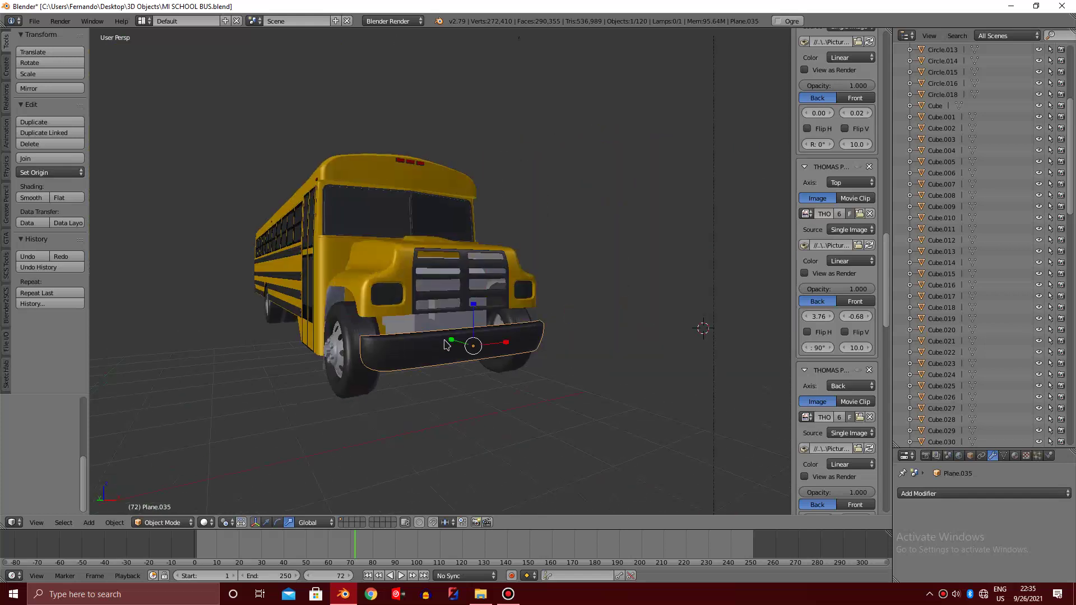
pyautogui.press('KP_3')
pyautogui.press('z')
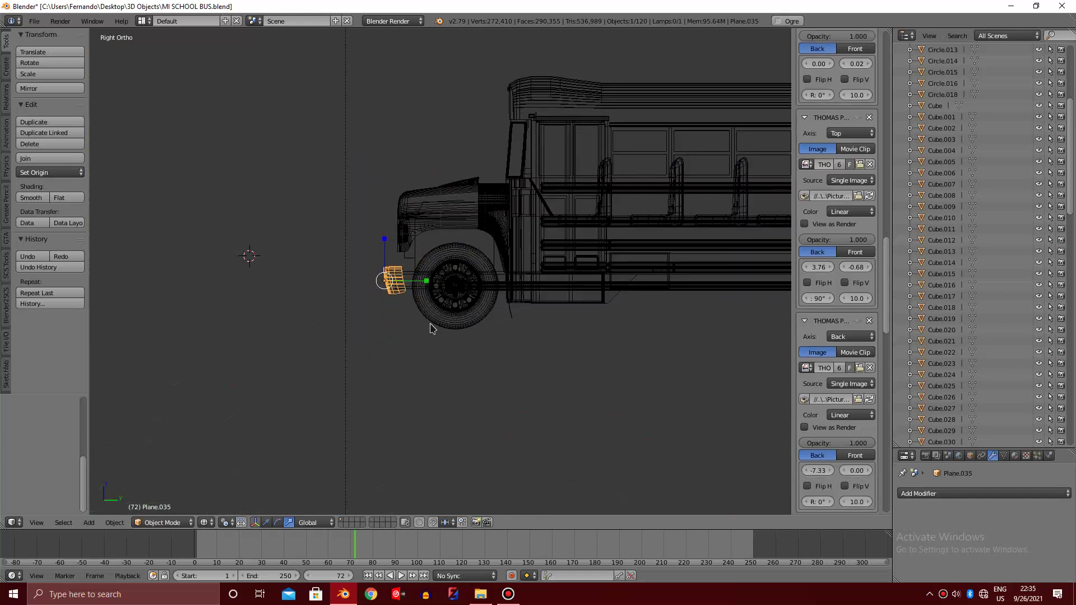
pyautogui.press('z')
pyautogui.scroll(2, 431, 322)
pyautogui.scroll(1, 431, 318)
pyautogui.scroll(1, 430, 318)
pyautogui.press('g')
pyautogui.press('z')
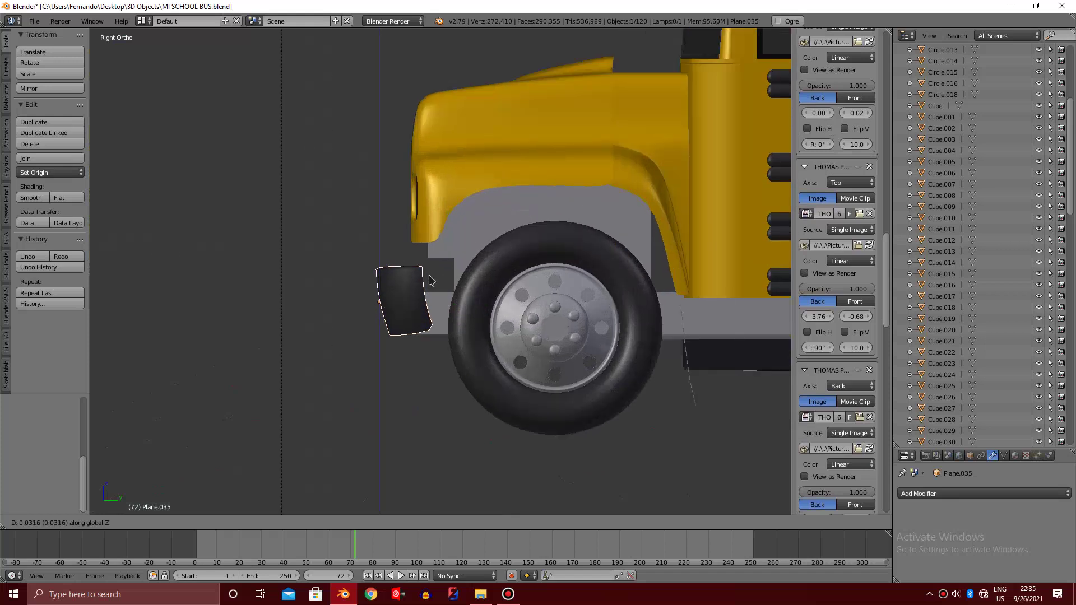
pyautogui.click(431, 276)
# Move the chassis rail Cube.031 vertically along Z
pyautogui.rightClick(436, 316)
pyautogui.press('z')
pyautogui.scroll(-3, 438, 311)
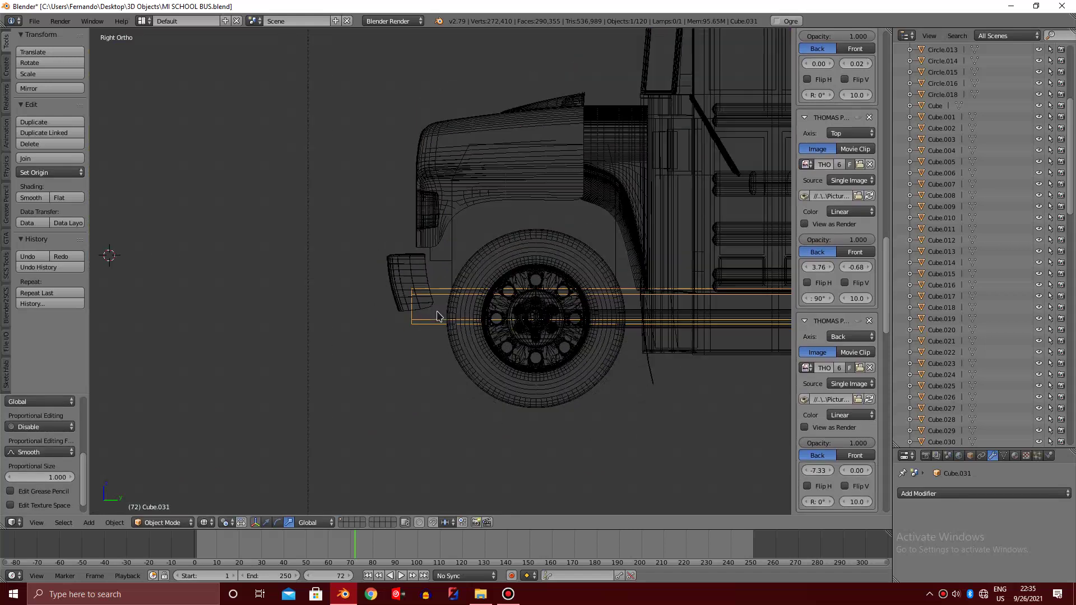
pyautogui.keyDown('ctrl'); pyautogui.scroll(-3, 440, 309); pyautogui.keyUp('ctrl')
pyautogui.keyDown('ctrl'); pyautogui.scroll(-3, 440, 308); pyautogui.keyUp('ctrl')
pyautogui.keyDown('ctrl'); pyautogui.scroll(1, 440, 313); pyautogui.keyUp('ctrl')
pyautogui.keyDown('ctrl'); pyautogui.scroll(3, 440, 314); pyautogui.keyUp('ctrl')
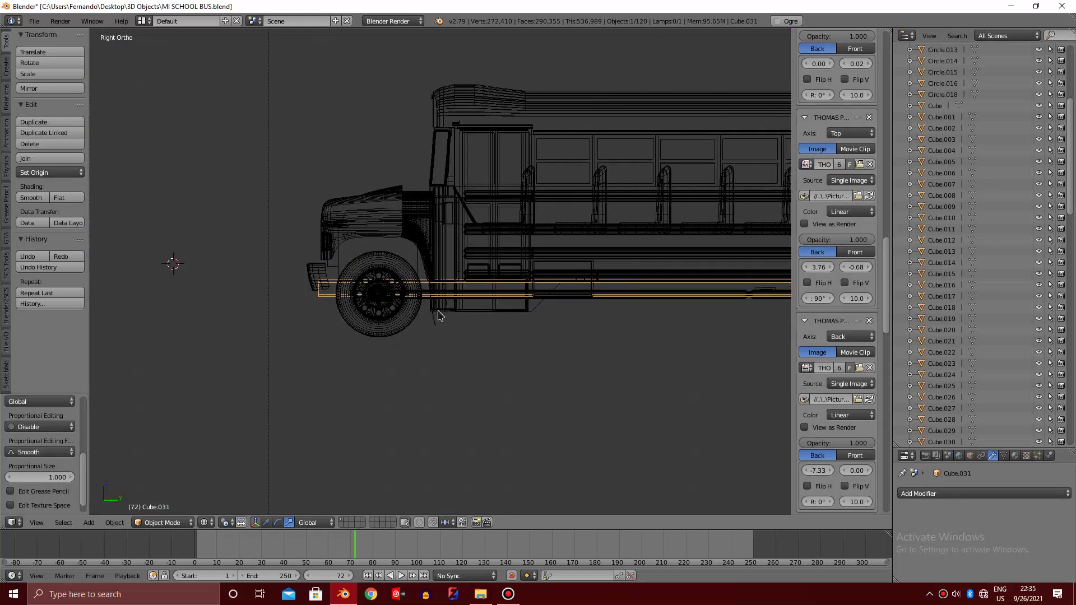
pyautogui.keyDown('ctrl'); pyautogui.scroll(1, 440, 312); pyautogui.keyUp('ctrl')
pyautogui.scroll(4, 479, 315)
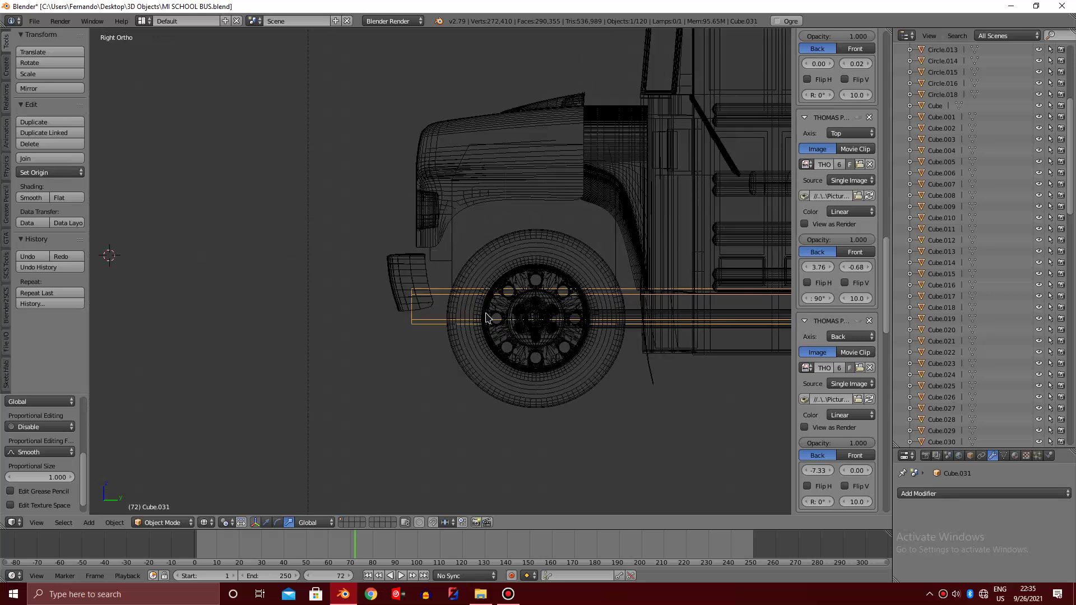
pyautogui.press('g')
pyautogui.press('z')
pyautogui.click(489, 289)
# Inspect the rail's mesh in edit mode, selecting part of it, then return to object mode
pyautogui.press('Tab')
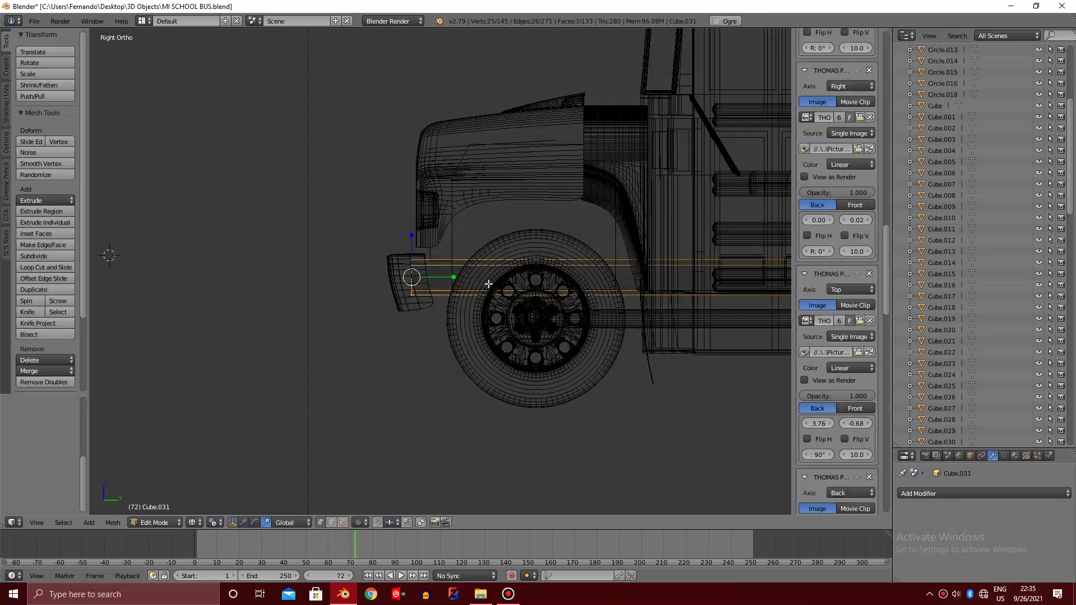
pyautogui.scroll(-3, 489, 285)
pyautogui.scroll(-3, 488, 286)
pyautogui.press('KP_5')
pyautogui.moveTo(489, 284); pyautogui.dragTo(538, 353, button='middle')
pyautogui.scroll(2, 520, 317)
pyautogui.scroll(3, 521, 327)
pyautogui.press('z')
pyautogui.scroll(3, 538, 353)
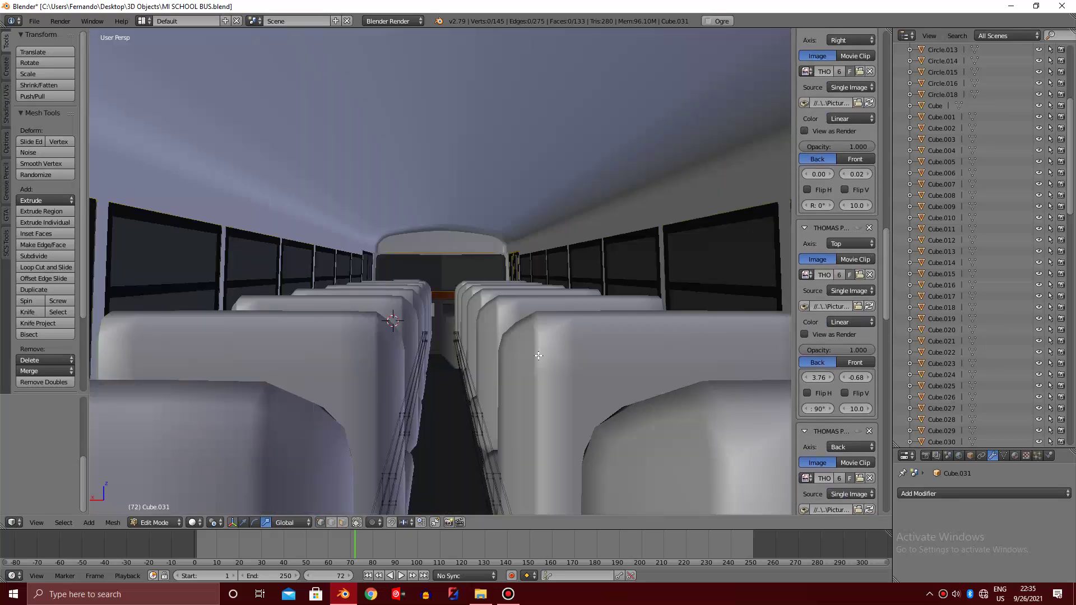
pyautogui.scroll(2, 538, 354)
pyautogui.scroll(3, 538, 354)
pyautogui.scroll(2, 538, 355)
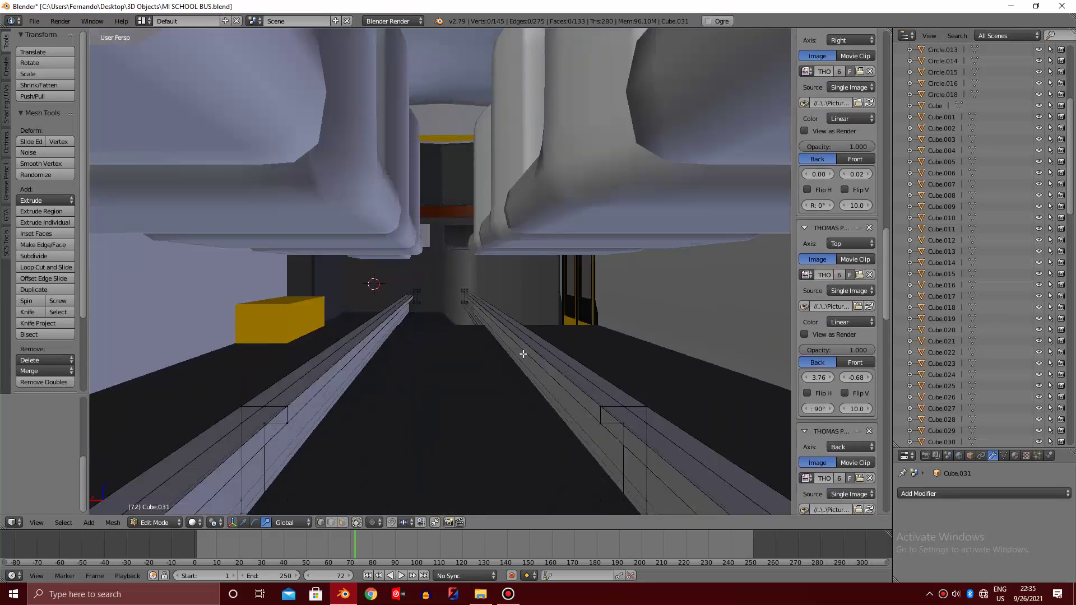
pyautogui.rightClick(494, 338)
pyautogui.scroll(-2, 476, 325)
pyautogui.scroll(-4, 504, 322)
pyautogui.scroll(-3, 543, 321)
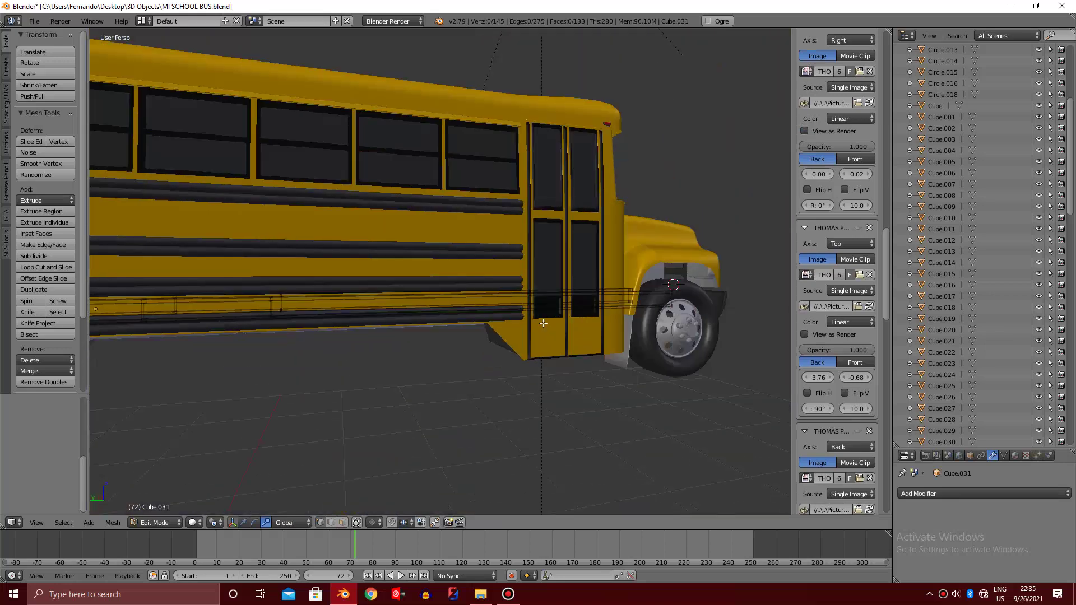
pyautogui.scroll(-2, 543, 323)
pyautogui.scroll(-2, 543, 324)
pyautogui.press('Tab')
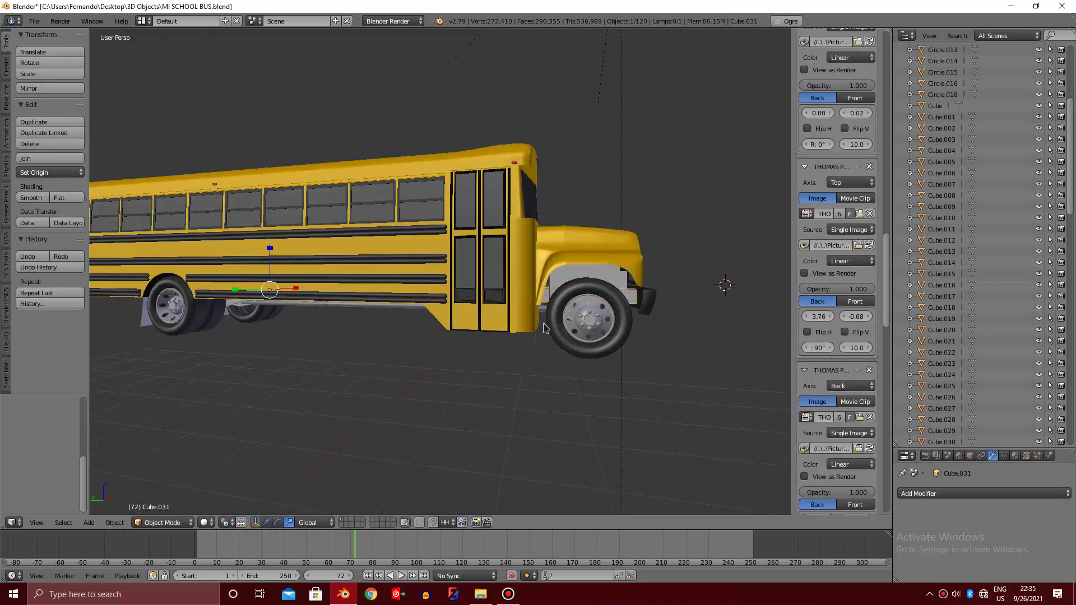
# Deselect everything and view the bus from a straight side view
pyautogui.press('a')
pyautogui.moveTo(543, 328)
pyautogui.mouseDown(button='middle')
pyautogui.moveTo(533, 329)
pyautogui.moveTo(540, 344)
pyautogui.mouseUp(button='middle')
pyautogui.scroll(-3, 533, 327)
pyautogui.scroll(3, 541, 344)
pyautogui.scroll(-2, 540, 343)
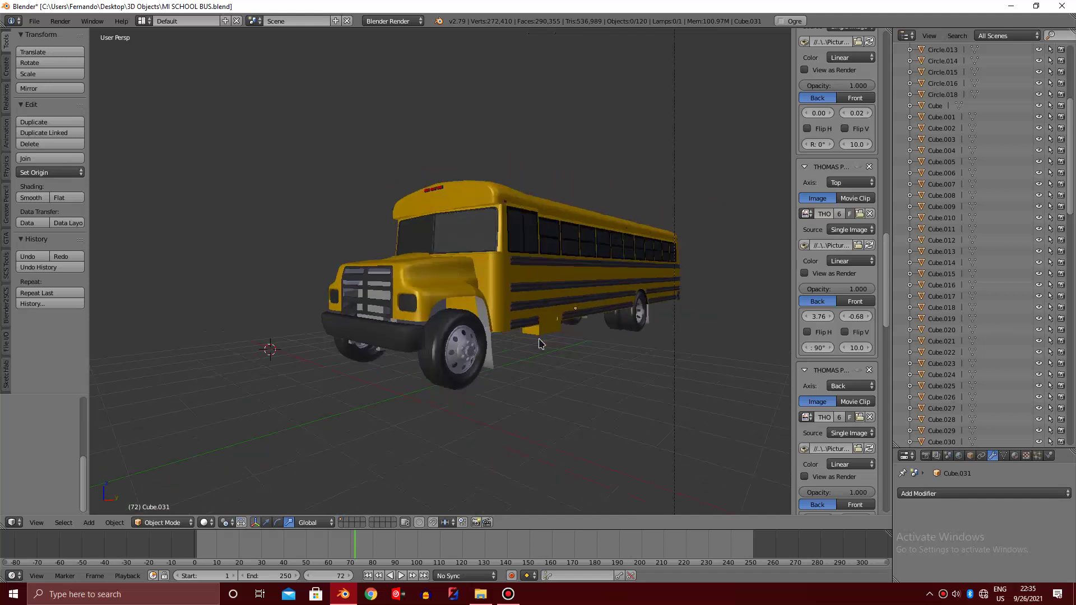
pyautogui.press('KP_3')
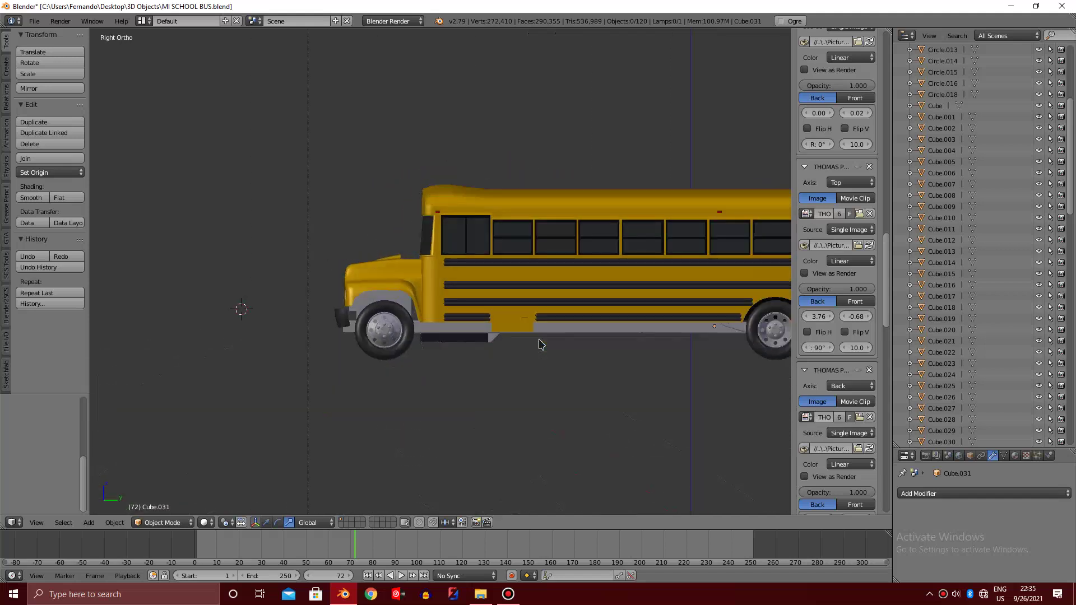
pyautogui.scroll(-4, 409, 283)
# Add a circle mesh and scale it down in front view
pyautogui.hotkey('shift', 'a')
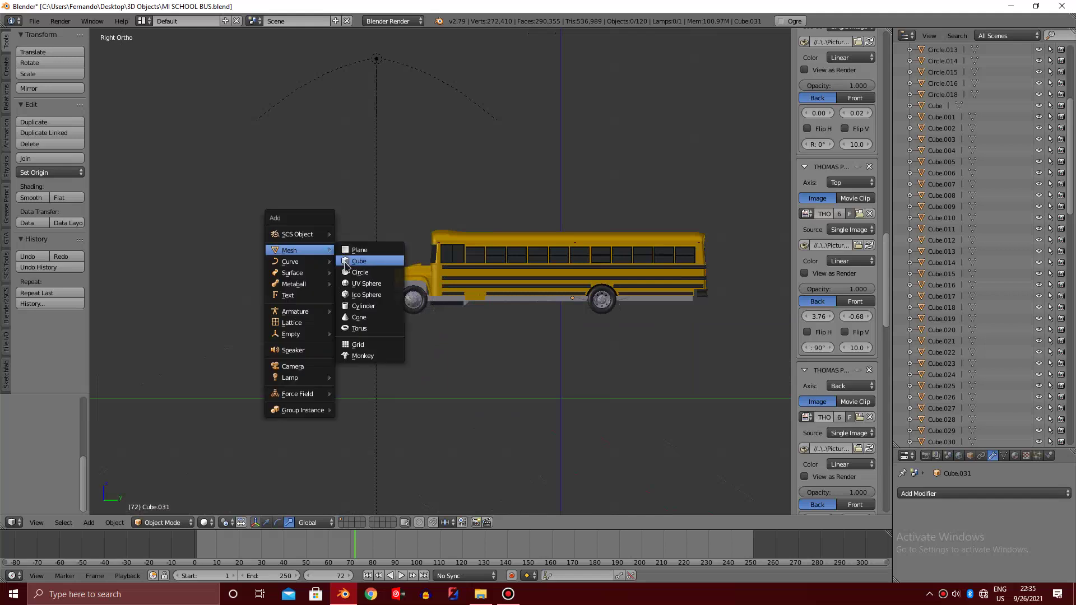
pyautogui.click(351, 273)
pyautogui.press('KP_1')
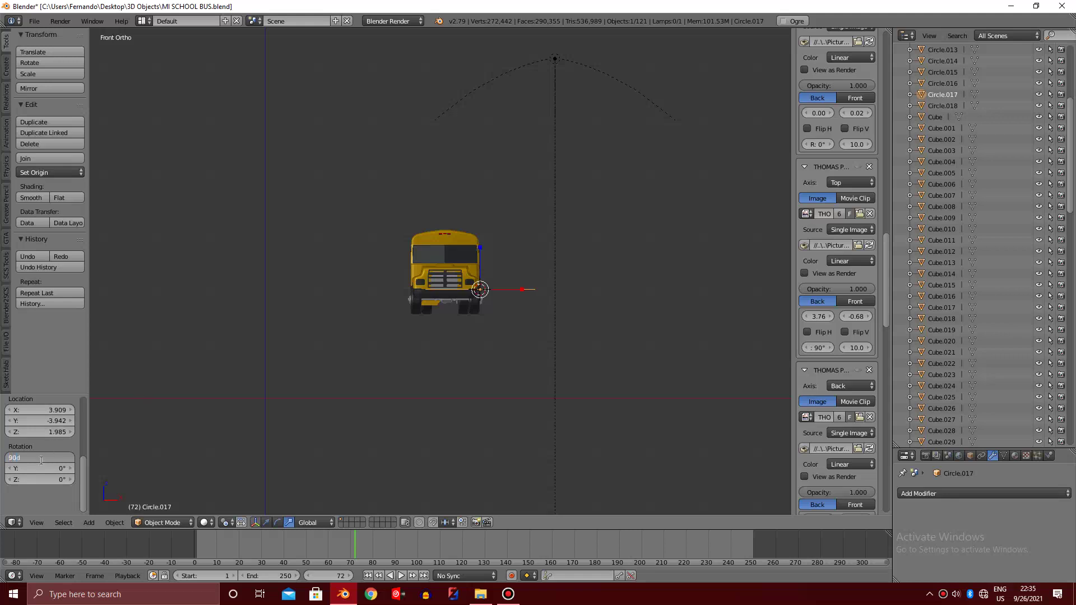
pyautogui.scroll(3, 667, 331)
pyautogui.press('s')
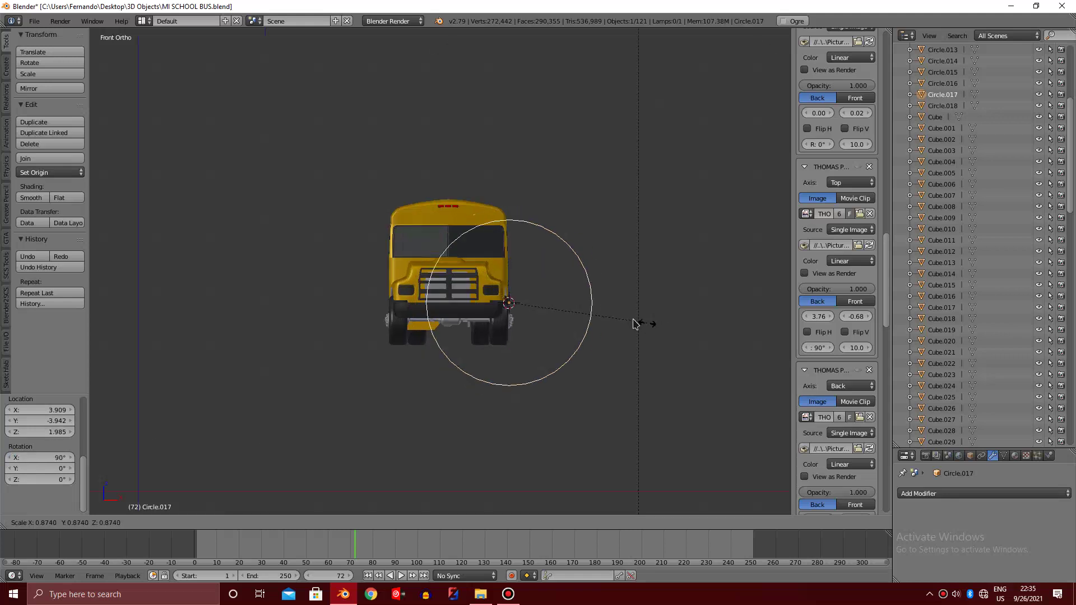
pyautogui.click(534, 315)
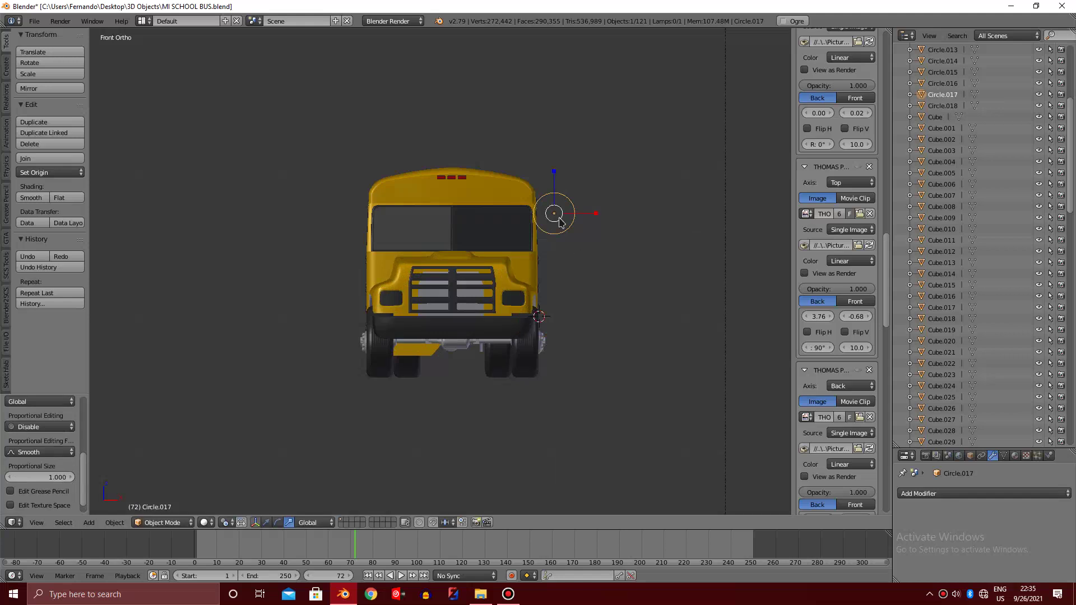
pyautogui.keyDown('ctrl'); pyautogui.scroll(-3, 554, 224); pyautogui.keyUp('ctrl')
pyautogui.scroll(4, 493, 207)
pyautogui.press('s')
pyautogui.click(464, 178)
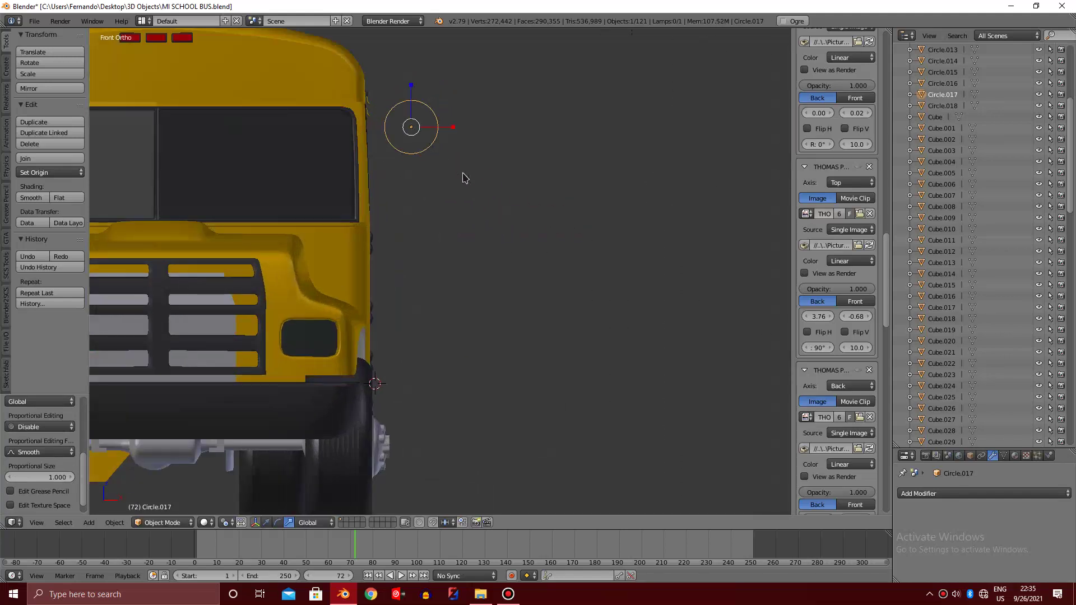
pyautogui.press('KP_3')
pyautogui.scroll(-3, 482, 168)
pyautogui.scroll(3, 482, 168)
# Move the circle along Y to sit ahead of the bus front
pyautogui.press('g')
pyautogui.press('y')
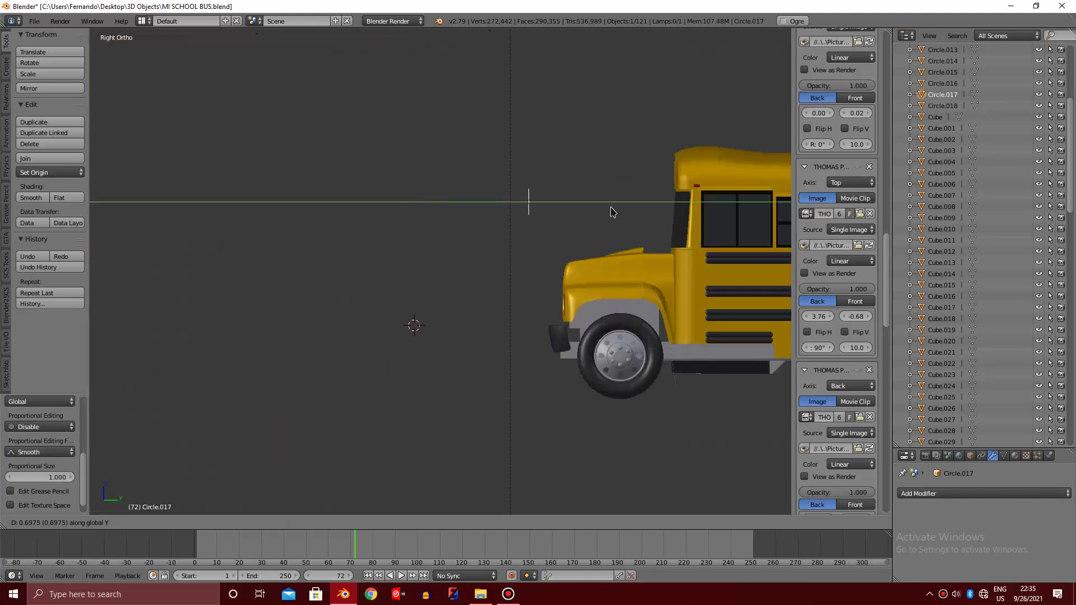
pyautogui.click(637, 210)
pyautogui.keyDown('shift'); pyautogui.moveTo(636, 210); pyautogui.dragTo(513, 239, button='middle'); pyautogui.keyUp('shift')
pyautogui.scroll(3, 521, 278)
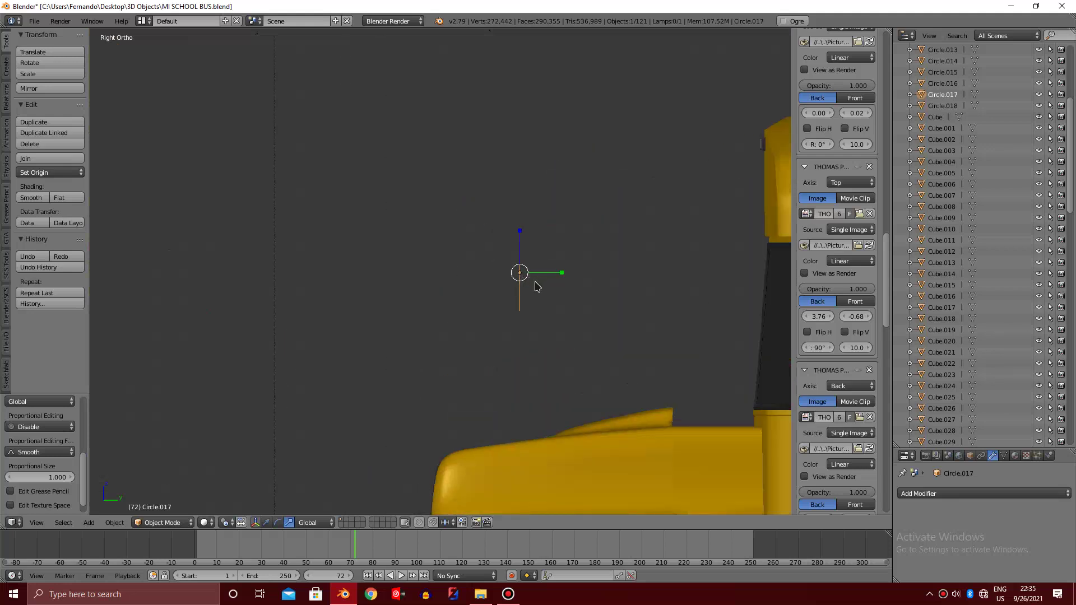
pyautogui.scroll(-4, 535, 286)
pyautogui.scroll(2, 479, 305)
# Extrude the circle along Y into a tube with two sections
pyautogui.press('Tab')
pyautogui.scroll(2, 413, 308)
pyautogui.press('e')
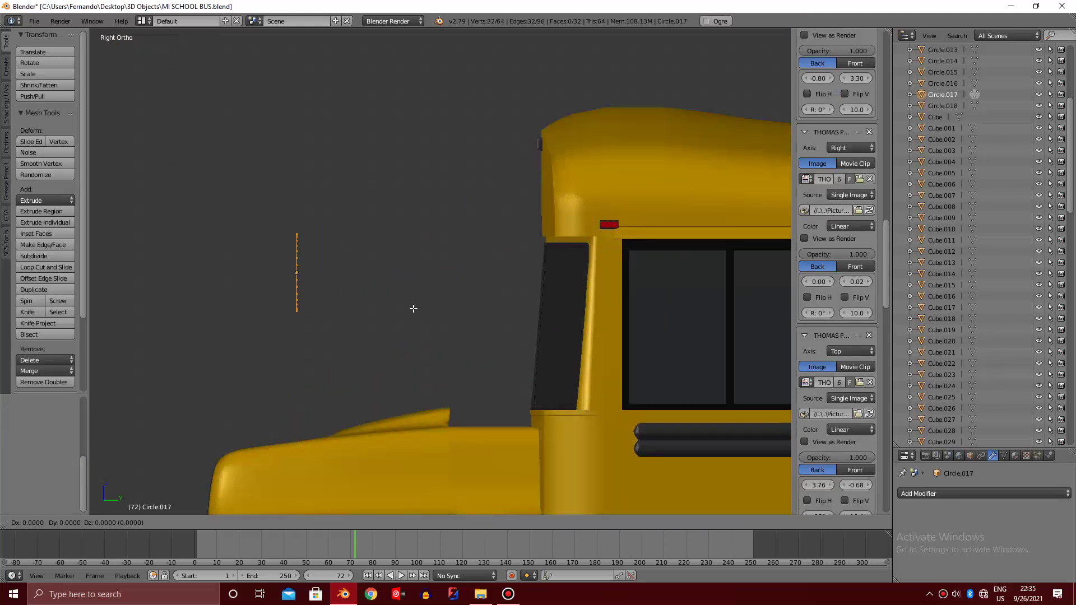
pyautogui.press('y')
pyautogui.click(731, 312)
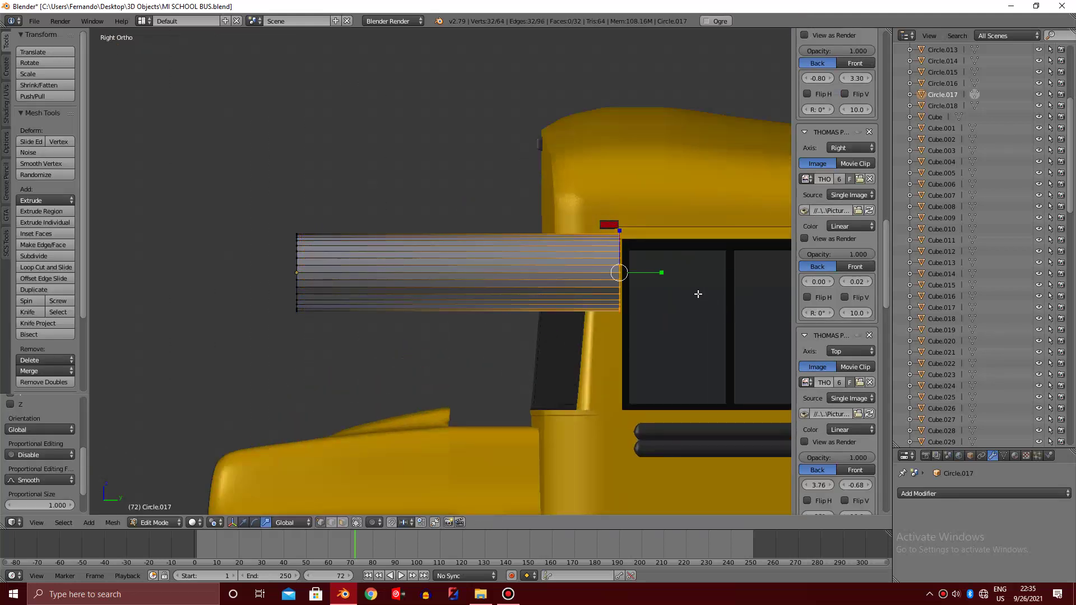
pyautogui.scroll(2, 443, 273)
pyautogui.scroll(2, 443, 273)
pyautogui.press('e')
pyautogui.press('y')
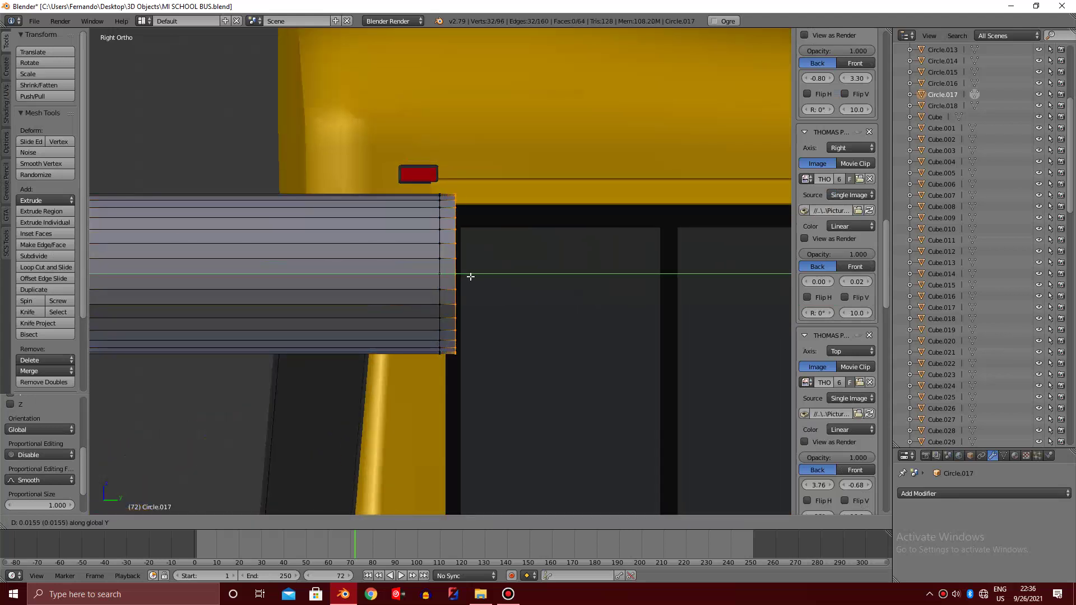
pyautogui.click(480, 277)
# Set pivot to Individual Origins and shrink the end ring to taper the tube
pyautogui.press('s')
pyautogui.rightClick(504, 335)
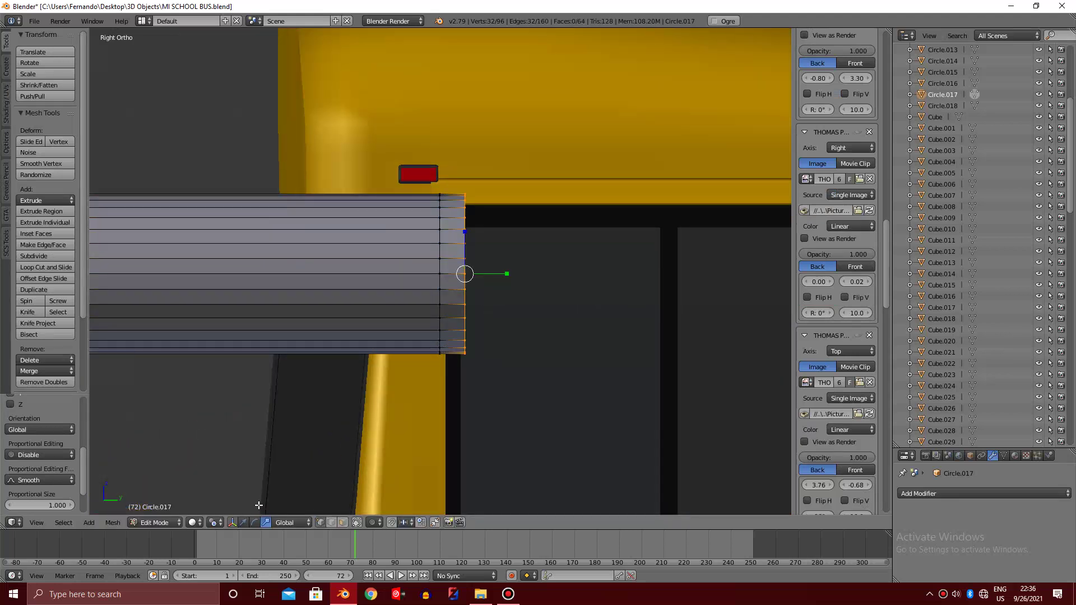
pyautogui.click(219, 523)
pyautogui.click(231, 485)
pyautogui.press('s')
pyautogui.click(531, 318)
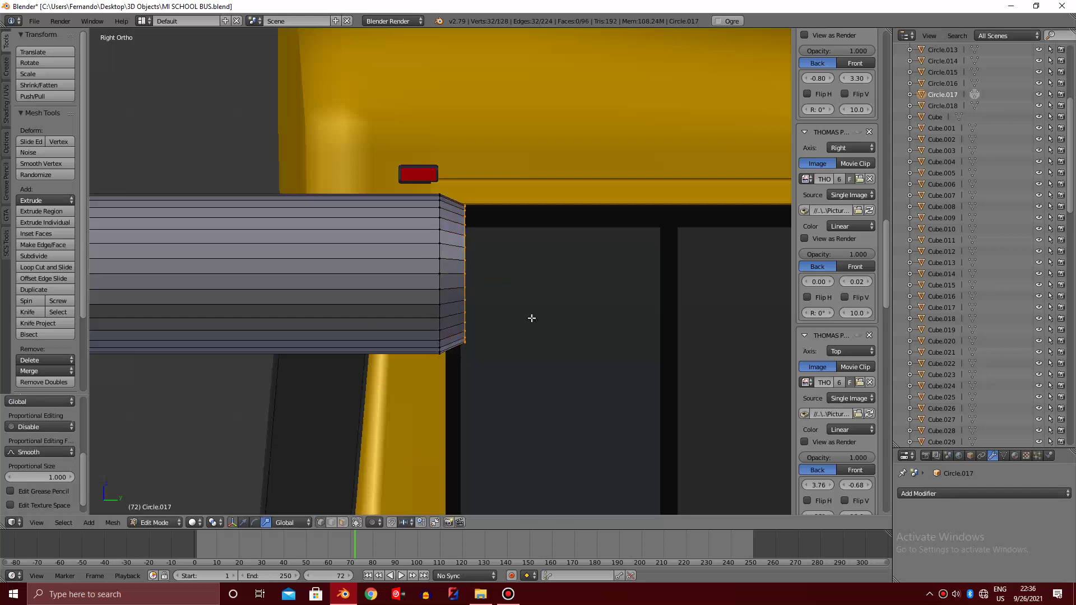
# Extrude two more rings along Y, shrinking each to continue the taper
pyautogui.press('e')
pyautogui.click(583, 324)
pyautogui.press('s')
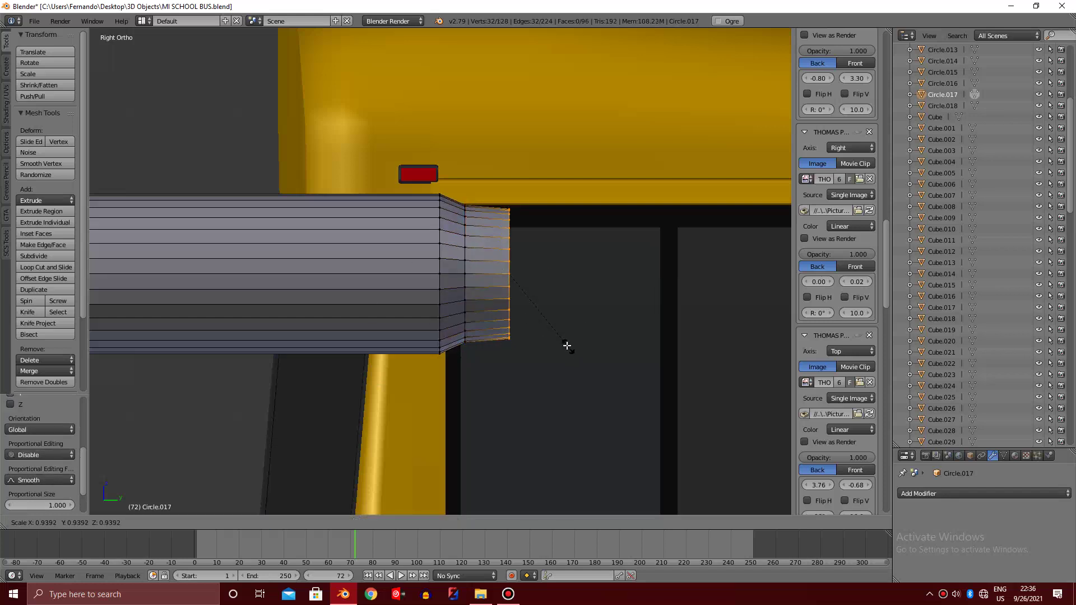
pyautogui.click(557, 332)
pyautogui.press('e')
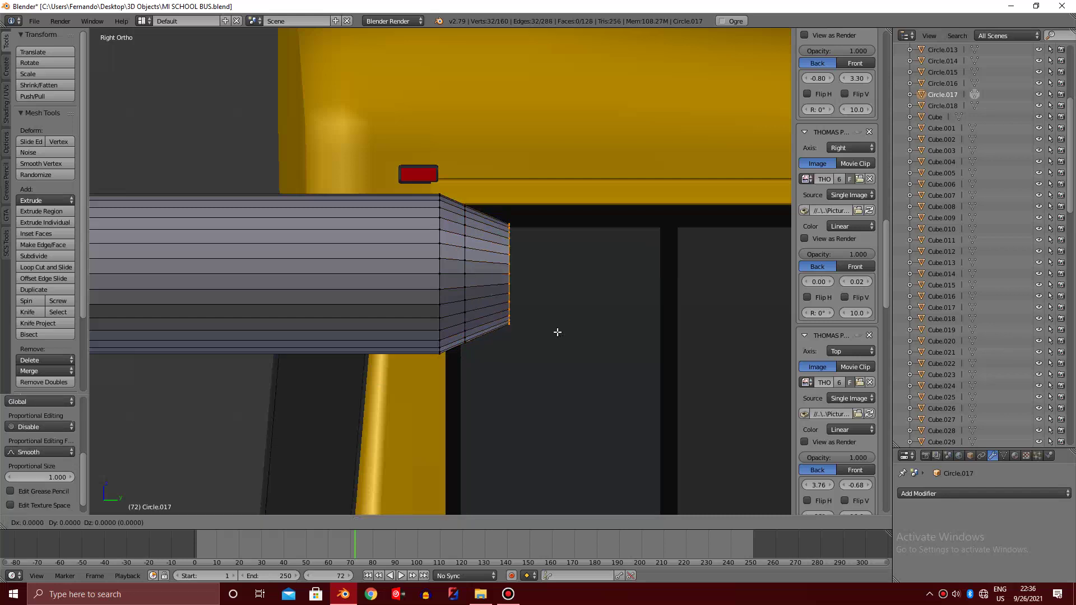
pyautogui.press('g')
pyautogui.press('y')
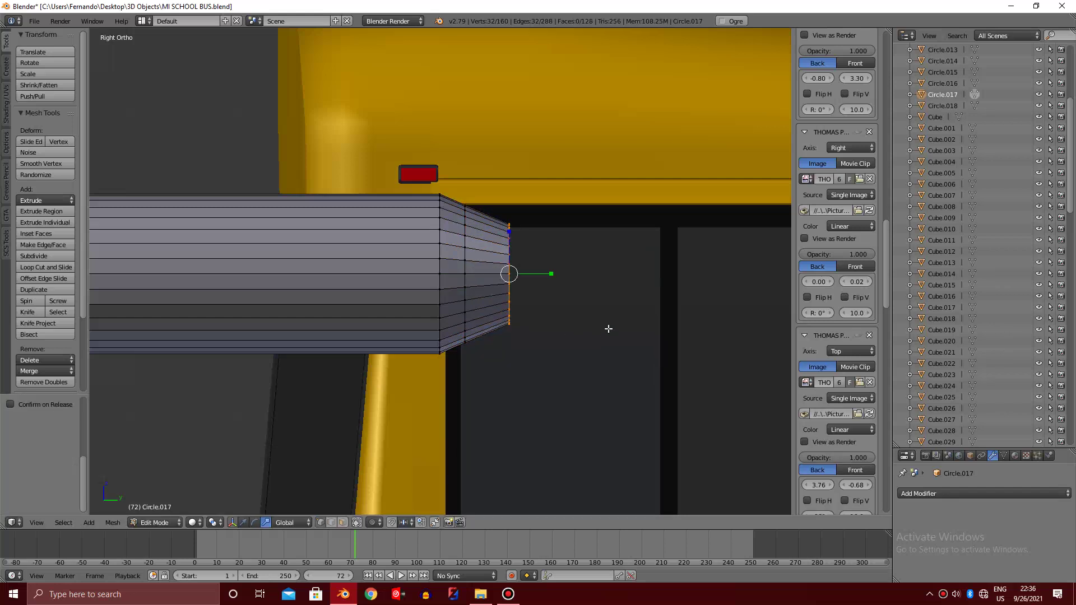
pyautogui.click(695, 328)
pyautogui.press('s')
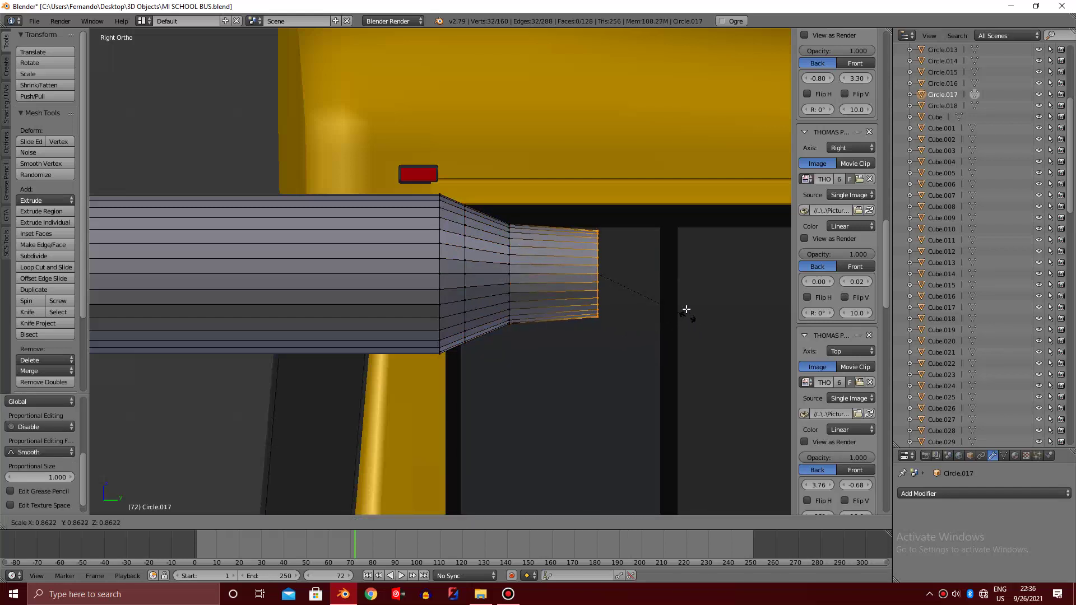
pyautogui.click(682, 292)
# Extrude and shrink a final ring to form the narrow nozzle tip
pyautogui.press('e')
pyautogui.scroll(-1, 682, 292)
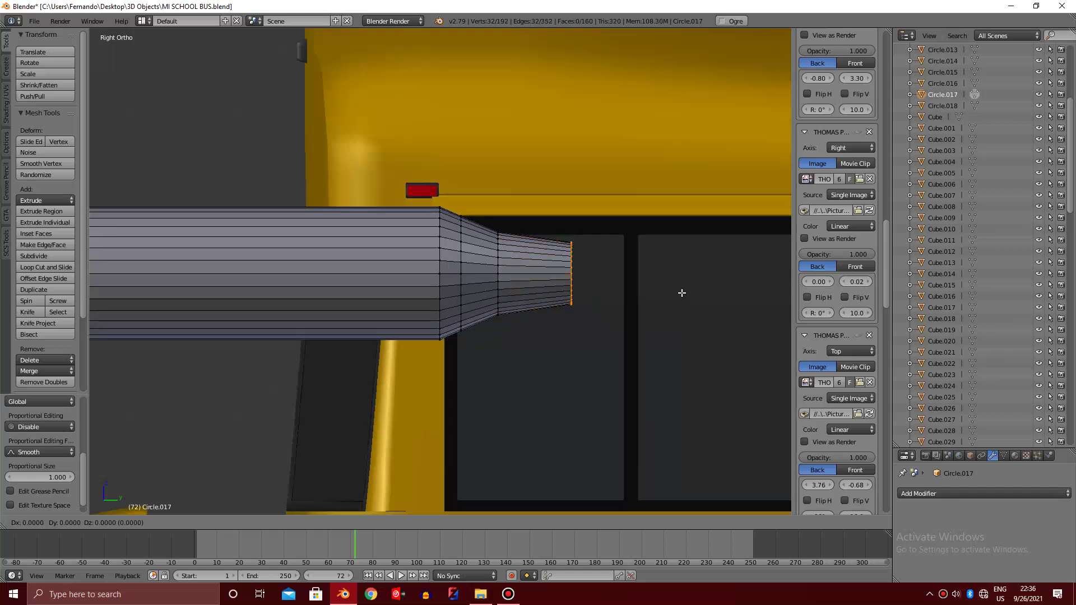
pyautogui.click(726, 290)
pyautogui.press('s')
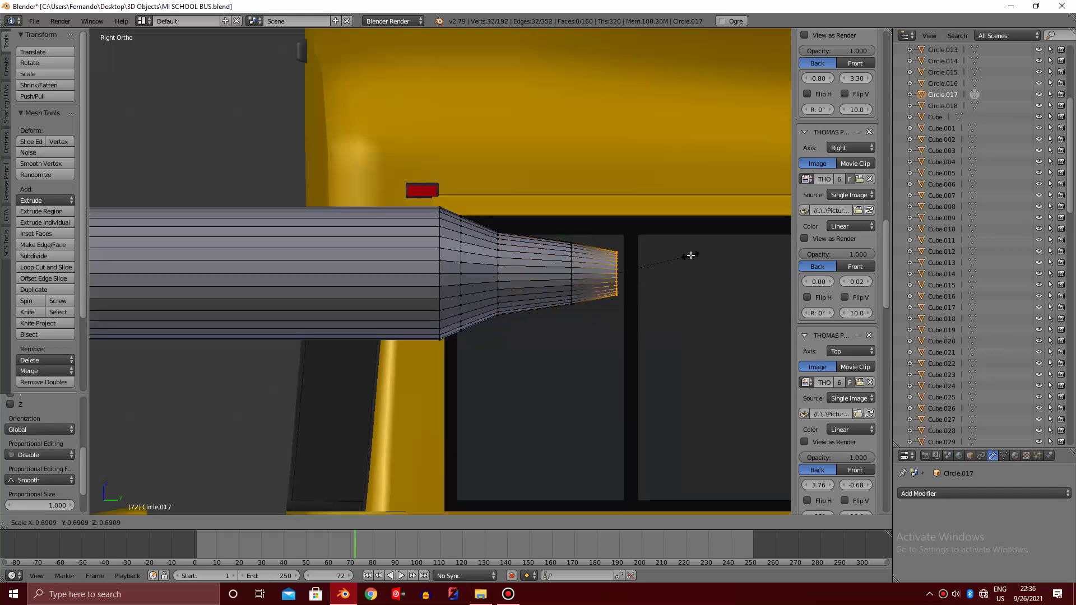
pyautogui.click(691, 255)
pyautogui.scroll(-5, 691, 256)
pyautogui.moveTo(690, 256); pyautogui.dragTo(688, 261, button='middle')
# In Top Ortho wireframe, scale the taper's middle ring to a narrower width
pyautogui.press('a')
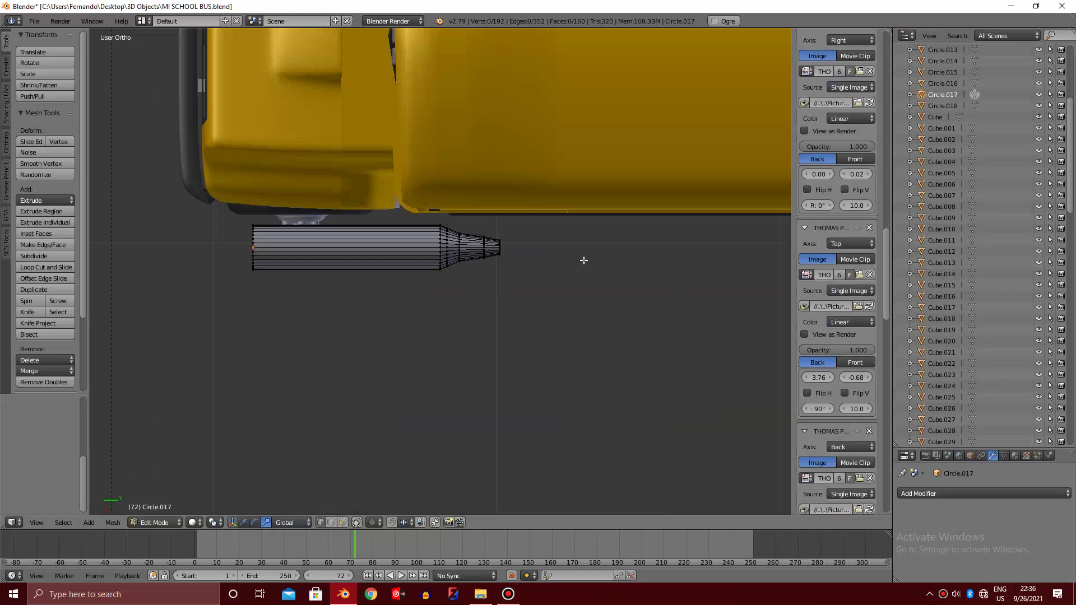
pyautogui.press('KP_7')
pyautogui.scroll(4, 584, 257)
pyautogui.scroll(1, 396, 273)
pyautogui.press('z')
pyautogui.keyDown('shift'); pyautogui.scroll(3, 396, 273); pyautogui.keyUp('shift')
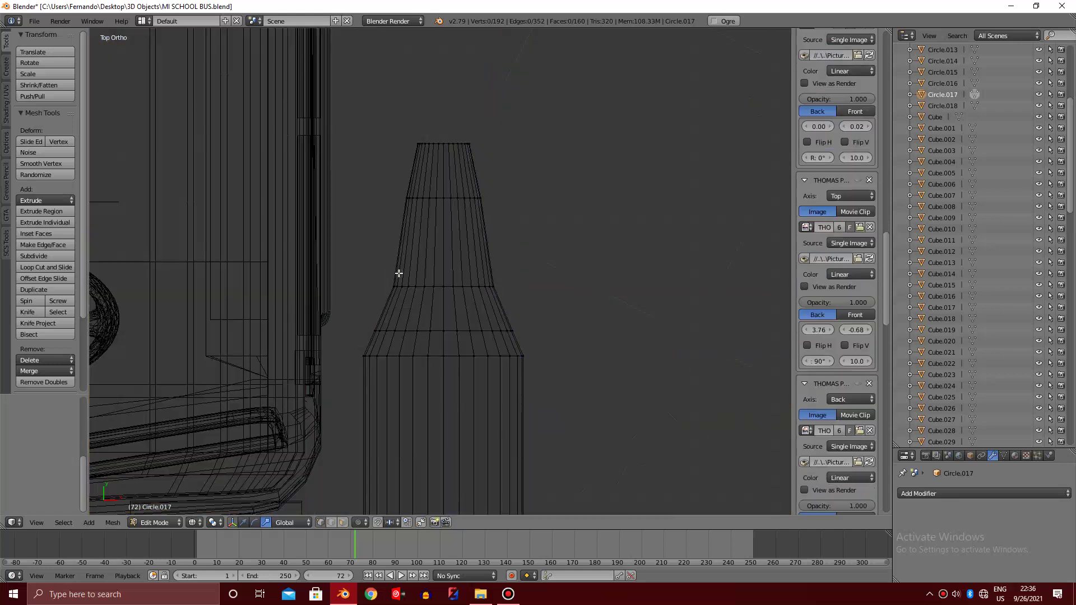
pyautogui.moveTo(364, 263); pyautogui.dragTo(530, 298)
pyautogui.press('s')
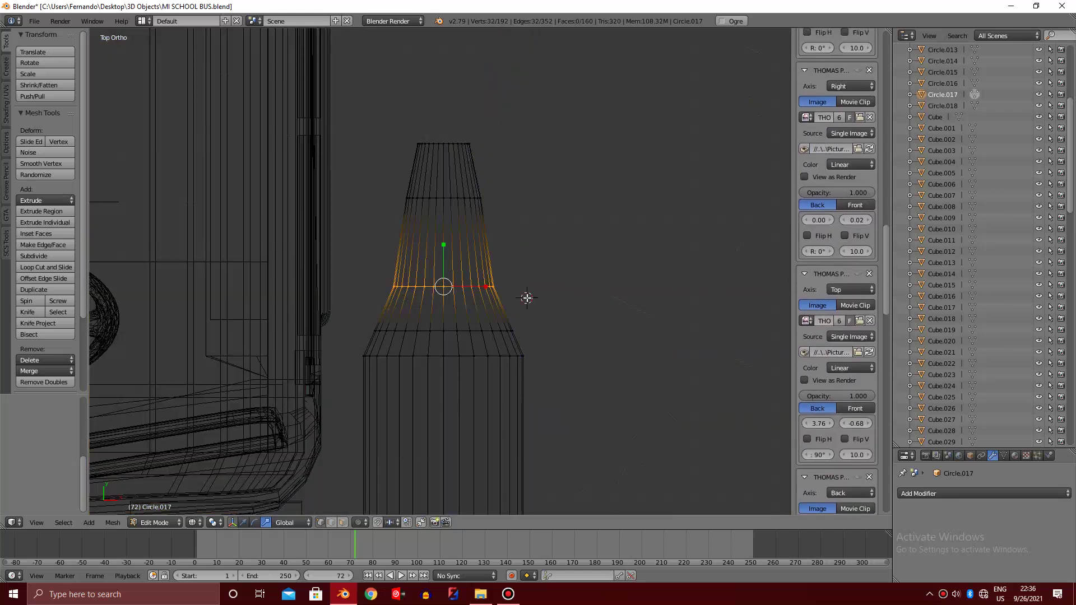
pyautogui.click(536, 300)
# Narrow the upper taper and the nozzle's tip ring along the X axis
pyautogui.press('a')
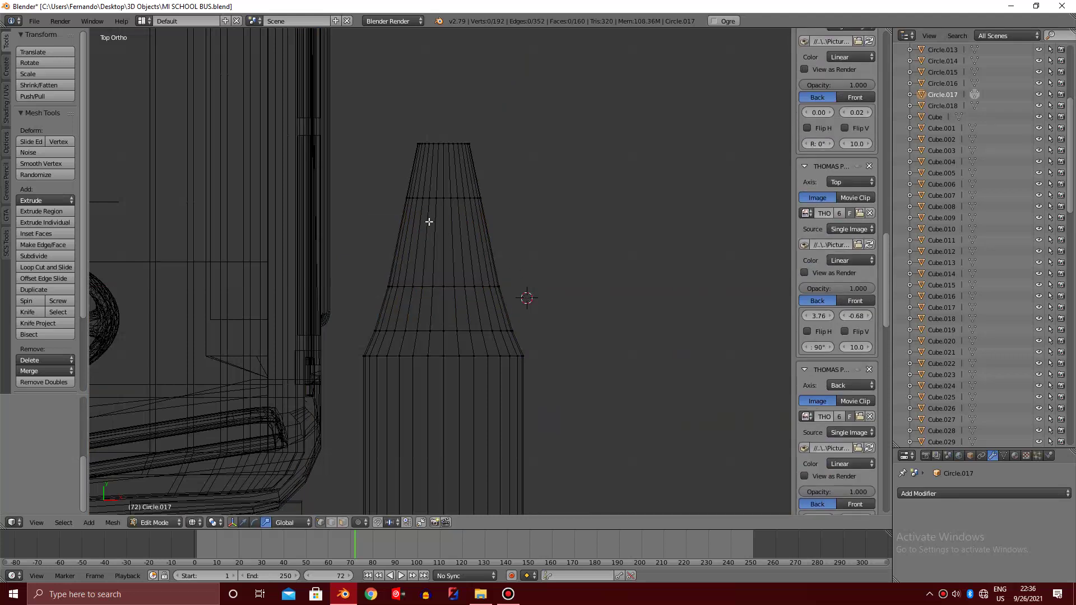
pyautogui.moveTo(356, 67); pyautogui.dragTo(530, 226)
pyautogui.press('s')
pyautogui.press('x')
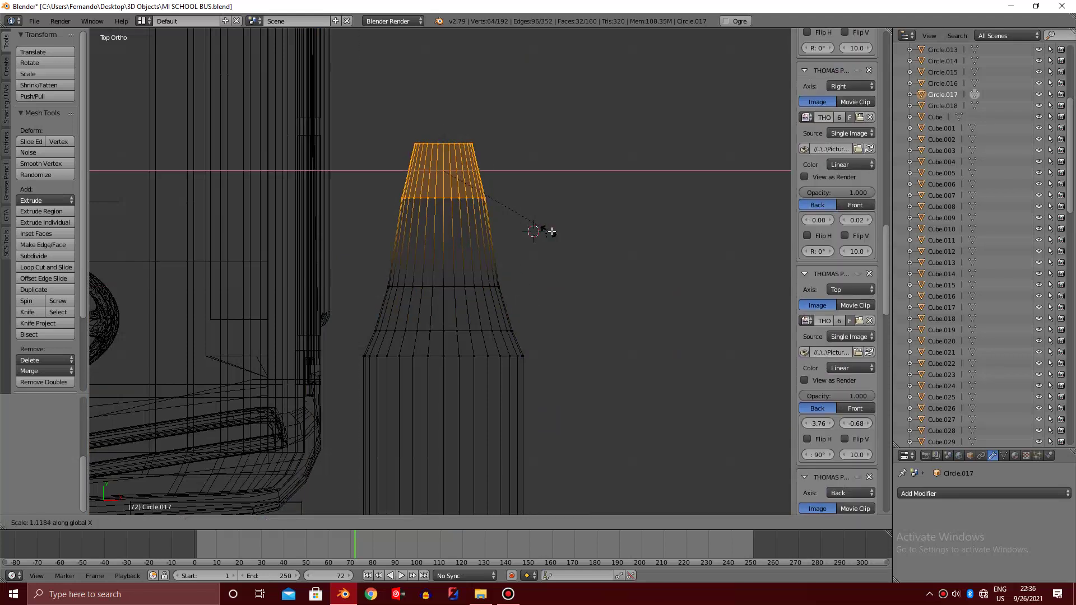
pyautogui.click(574, 233)
pyautogui.press('a')
pyautogui.moveTo(391, 104); pyautogui.dragTo(516, 173)
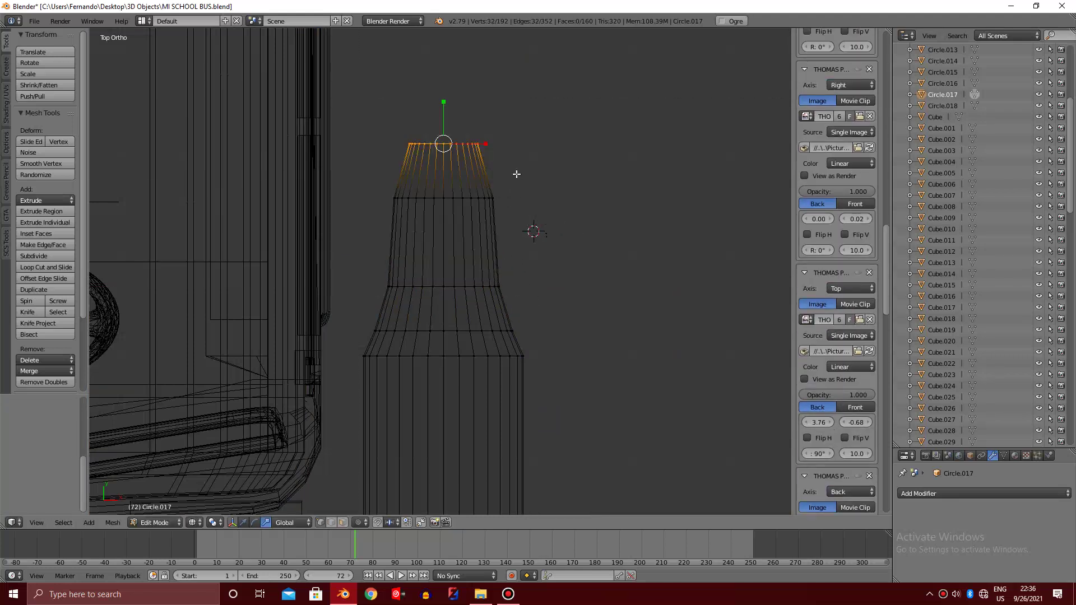
pyautogui.press('s')
pyautogui.press('x')
pyautogui.click(534, 177)
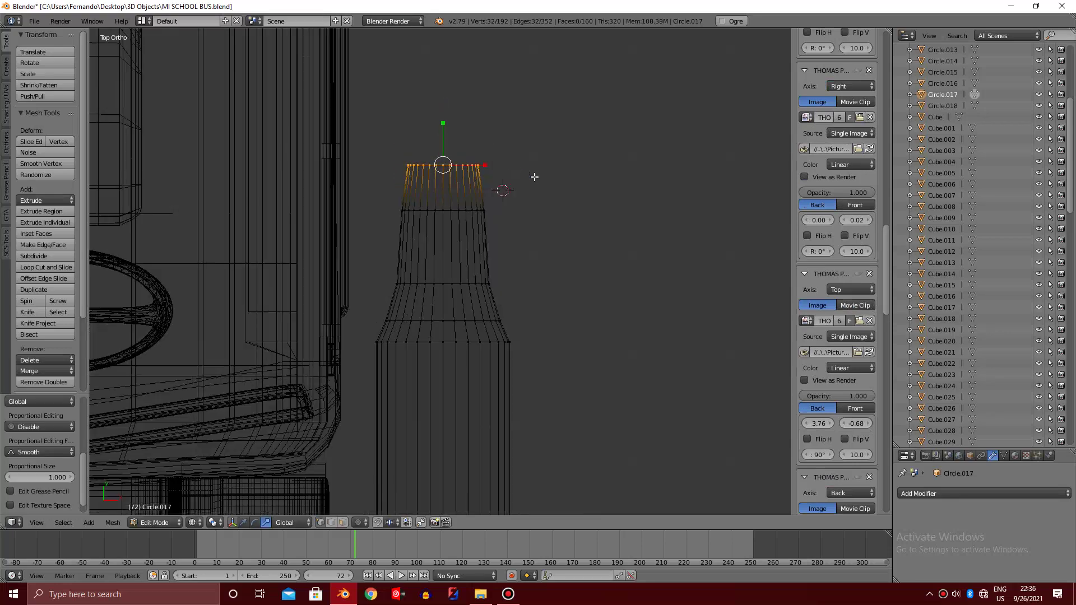
# Extrude the tip ring inward twice and merge it to a center point
pyautogui.moveTo(534, 177)
pyautogui.mouseDown(button='middle')
pyautogui.moveTo(560, 297)
pyautogui.moveTo(544, 313)
pyautogui.mouseUp(button='middle')
pyautogui.press('z')
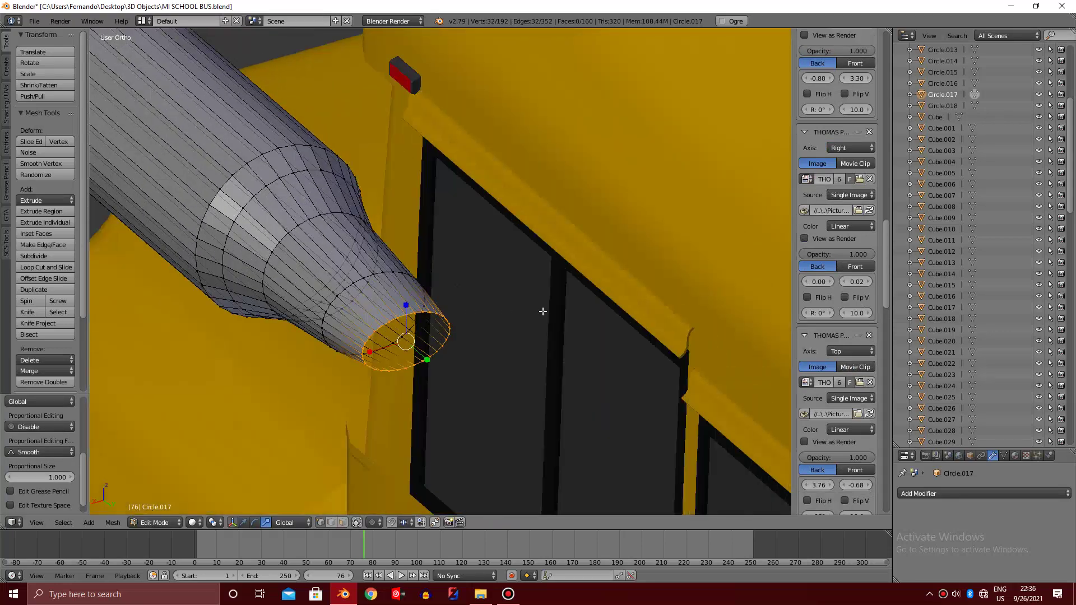
pyautogui.scroll(2, 481, 276)
pyautogui.press('e')
pyautogui.press('s')
pyautogui.click(468, 272)
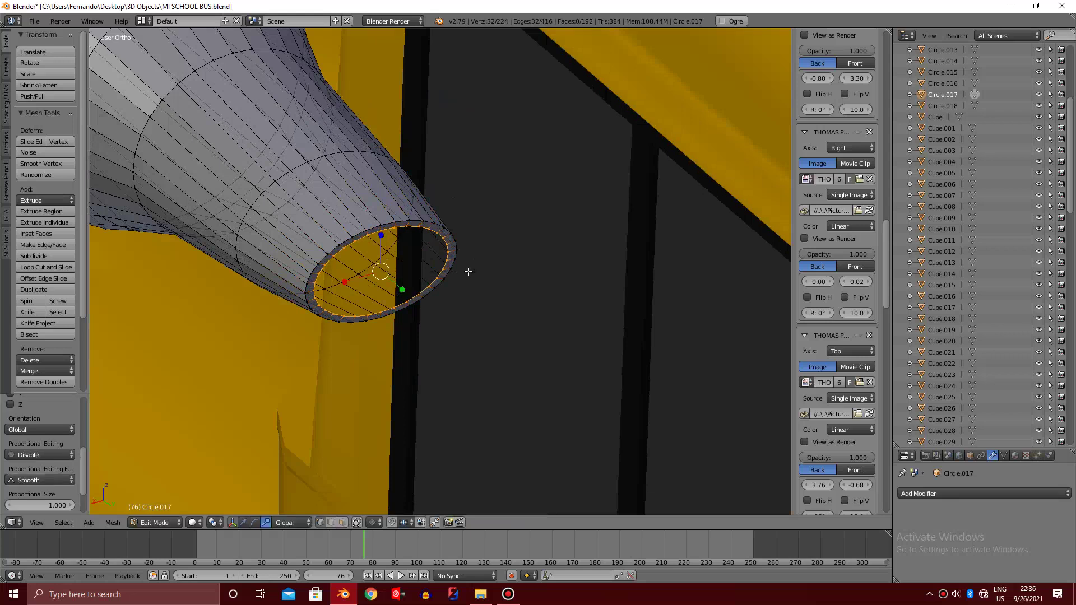
pyautogui.press('e')
pyautogui.press('s')
pyautogui.click(430, 269)
pyautogui.hotkey('alt', 'm')
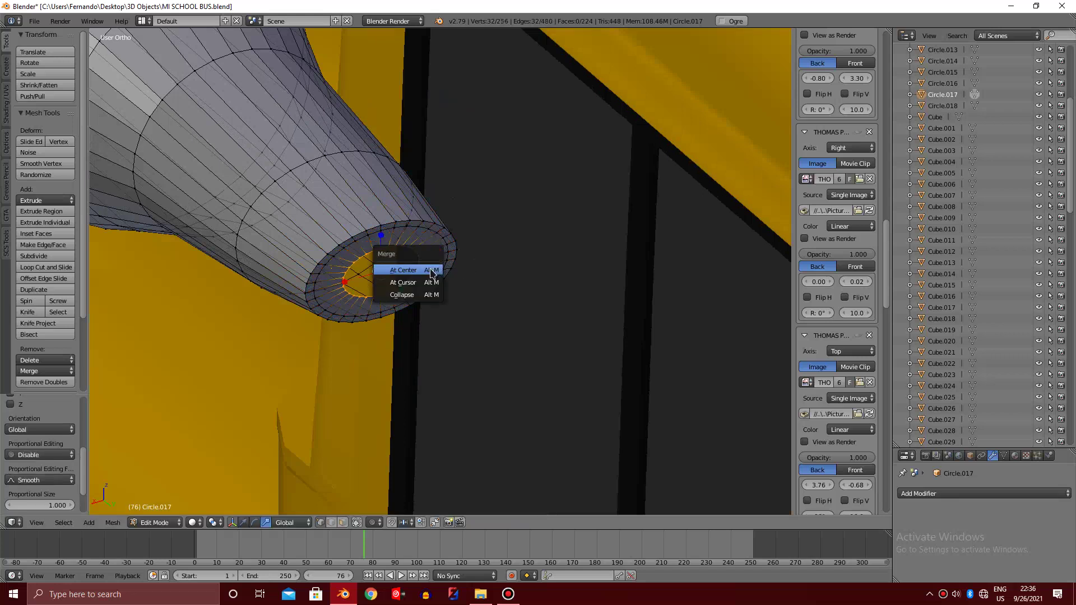
pyautogui.click(409, 268)
# Undo and restore the closed tip, then resume editing the nozzle mesh
pyautogui.press('Tab')
pyautogui.hotkey('ctrl', 'z')
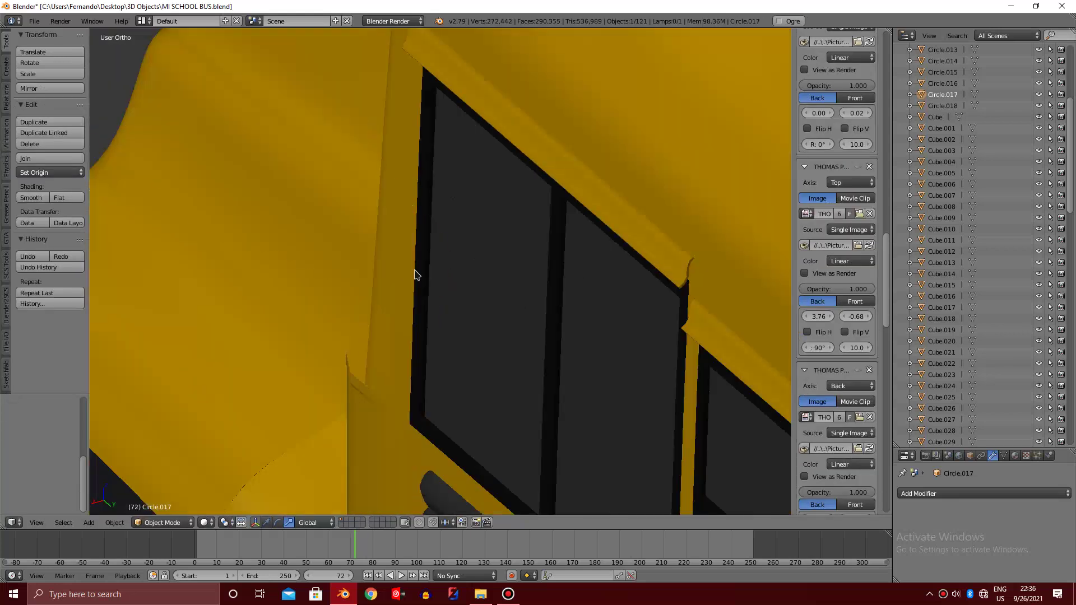
pyautogui.scroll(-5, 420, 284)
pyautogui.scroll(2, 423, 289)
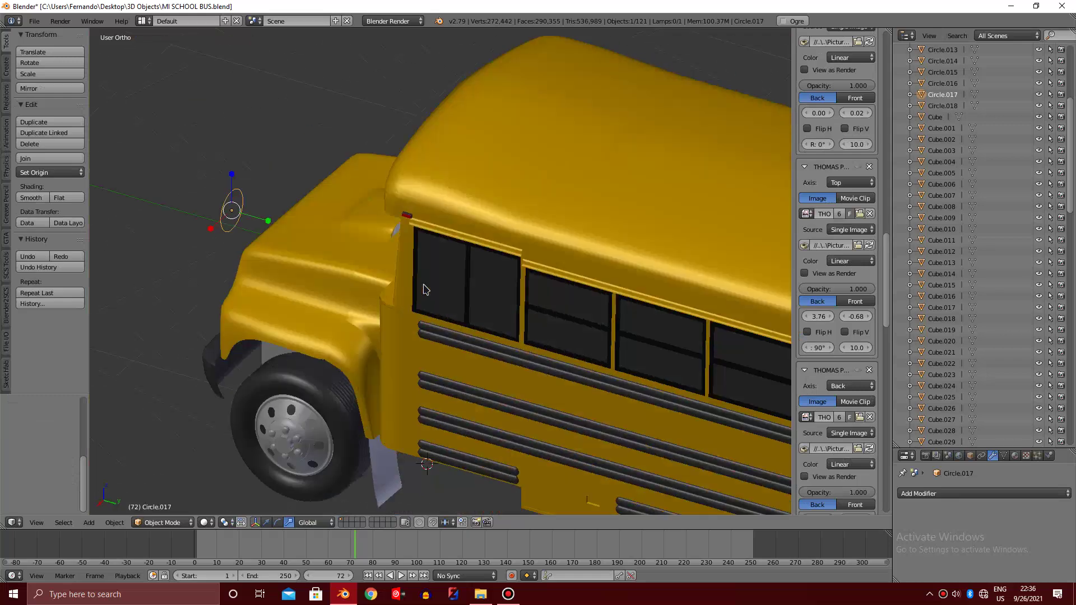
pyautogui.hotkey('ctrl', 'shift', 'z')
pyautogui.press('Tab')
pyautogui.press('z')
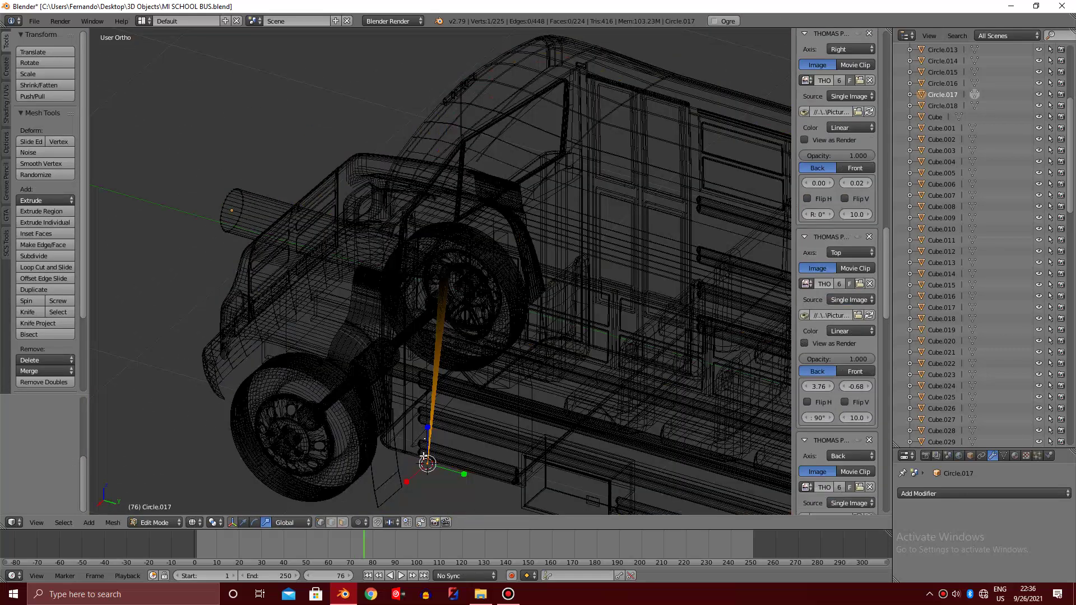
pyautogui.press('x')
pyautogui.press('Escape')
pyautogui.press('z')
pyautogui.scroll(5, 448, 280)
# Move the tip's center vertex along Z, then delete it to open the hole
pyautogui.press('g')
pyautogui.press('z')
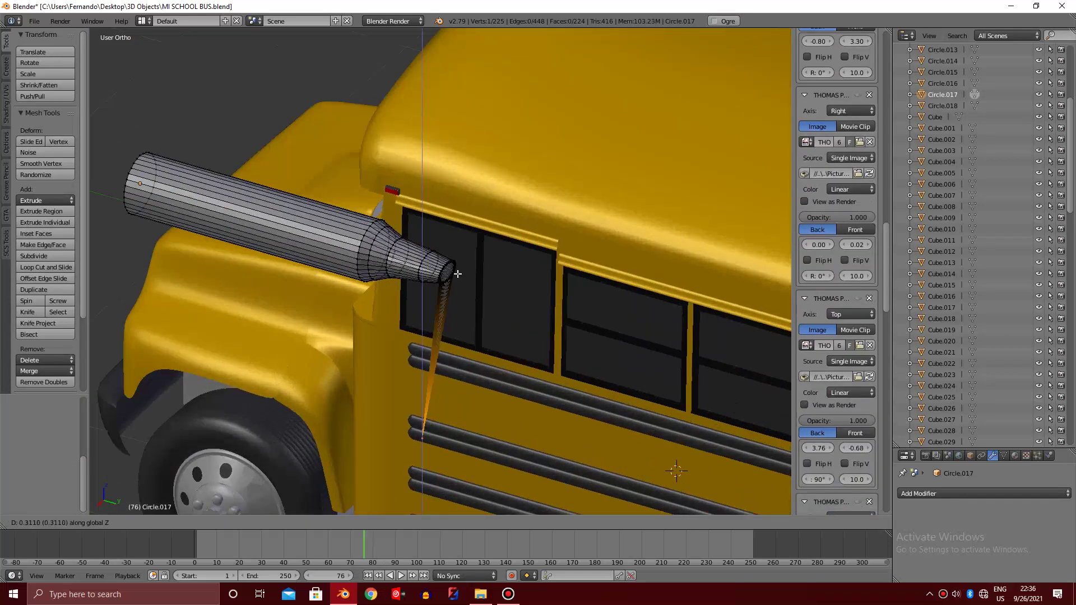
pyautogui.click(496, 160)
pyautogui.scroll(3, 496, 159)
pyautogui.scroll(3, 561, 224)
pyautogui.scroll(2, 616, 269)
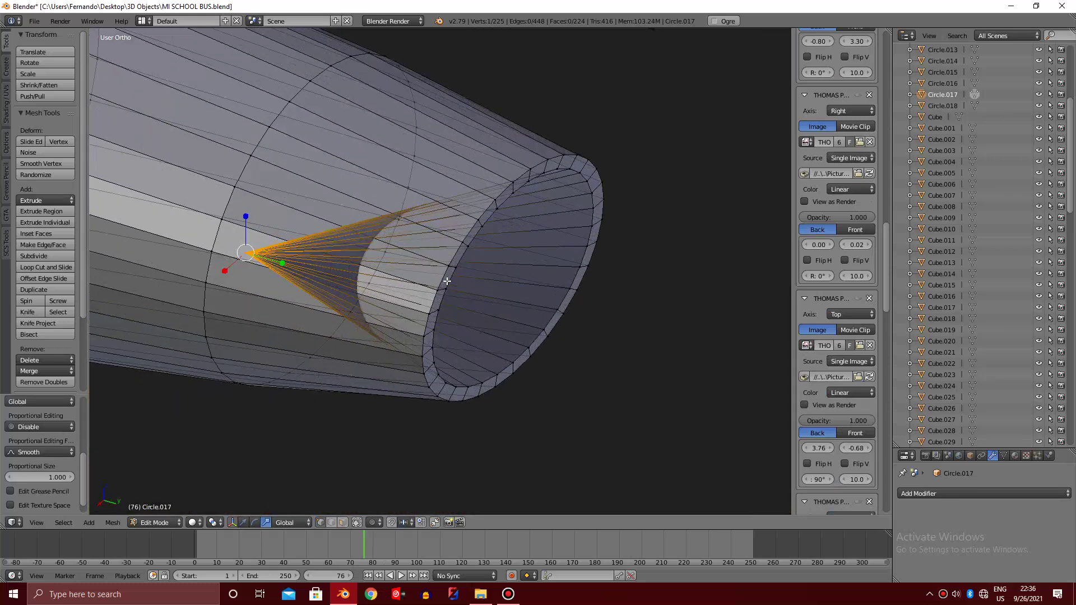
pyautogui.press('g')
pyautogui.press('Escape')
pyautogui.hotkey('ctrl', 'z')
pyautogui.press('x')
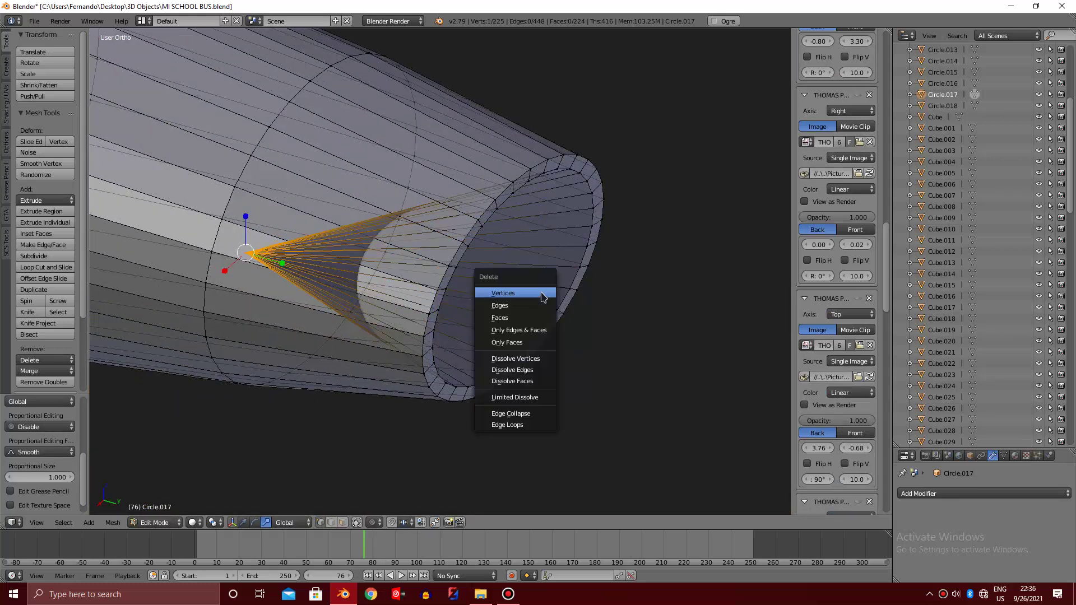
pyautogui.click(533, 291)
# Extrude the opening's rim loop inward for wall thickness and leave Edit Mode
pyautogui.keyDown('alt'); pyautogui.click(542, 170); pyautogui.keyUp('alt')
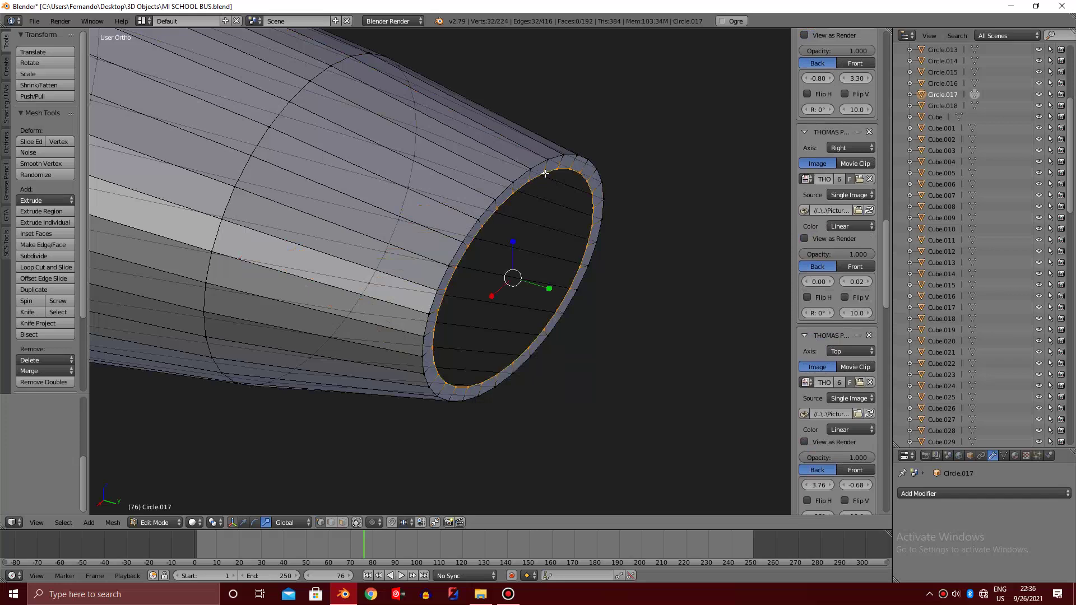
pyautogui.press('e')
pyautogui.press('s')
pyautogui.click(555, 224)
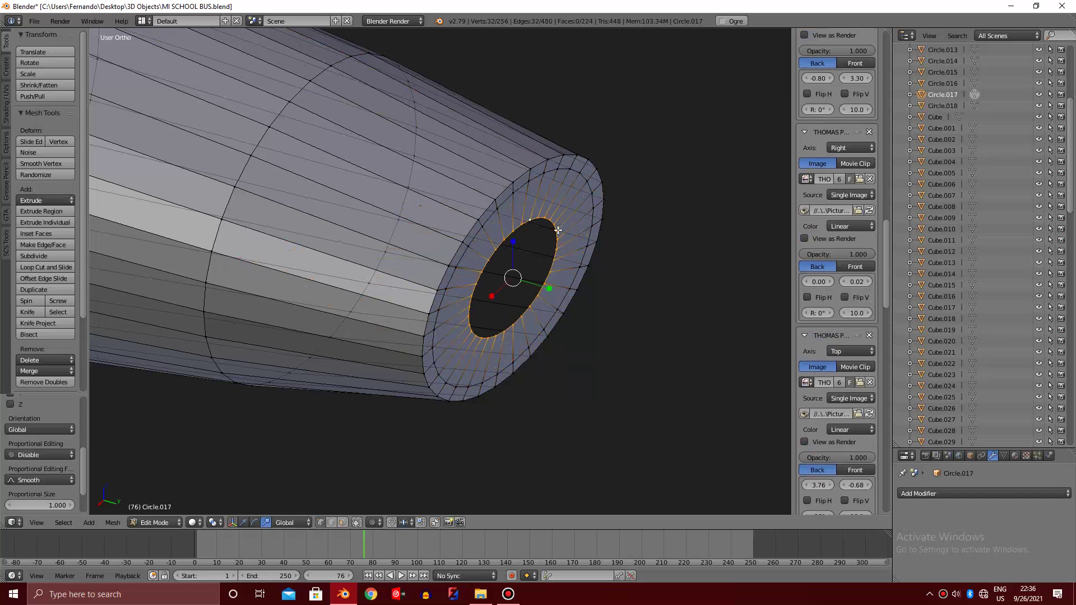
pyautogui.press('f')
pyautogui.press('a')
pyautogui.scroll(-4, 558, 235)
pyautogui.press('Tab')
pyautogui.scroll(-3, 558, 235)
pyautogui.scroll(-2, 558, 236)
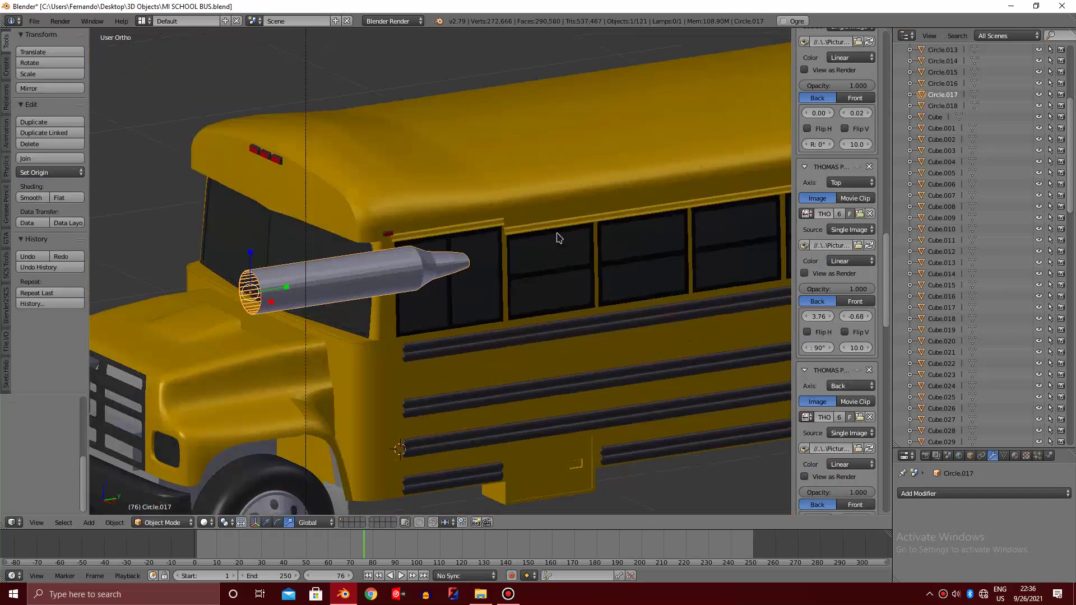
pyautogui.press('KP_6')
pyautogui.scroll(3, 454, 283)
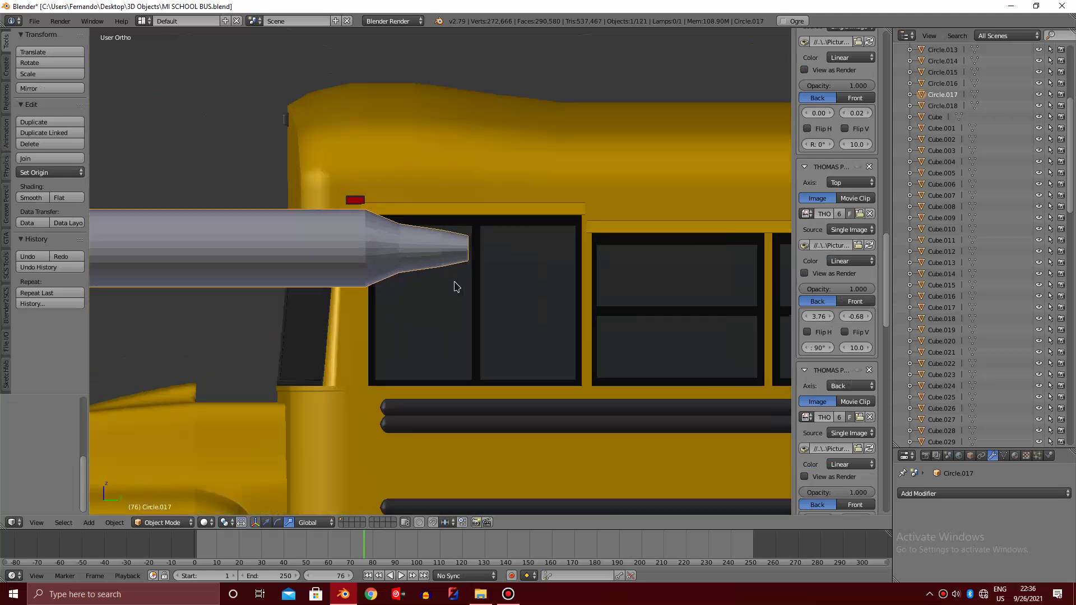
pyautogui.scroll(-1, 454, 286)
# Extrude the nozzle's leftmost edge loop along Y in wireframe Edit Mode
pyautogui.scroll(-2, 448, 274)
pyautogui.press('Tab')
pyautogui.scroll(2, 449, 258)
pyautogui.press('z')
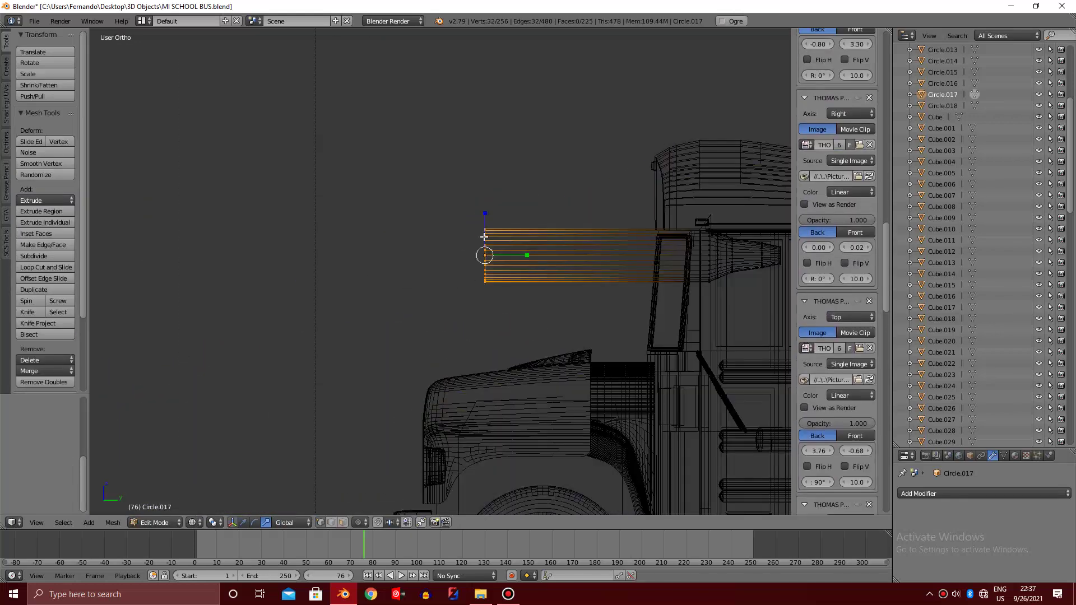
pyautogui.keyDown('alt'); pyautogui.rightClick(485, 237); pyautogui.keyUp('alt')
pyautogui.press('e')
pyautogui.press('y')
pyautogui.click(454, 236)
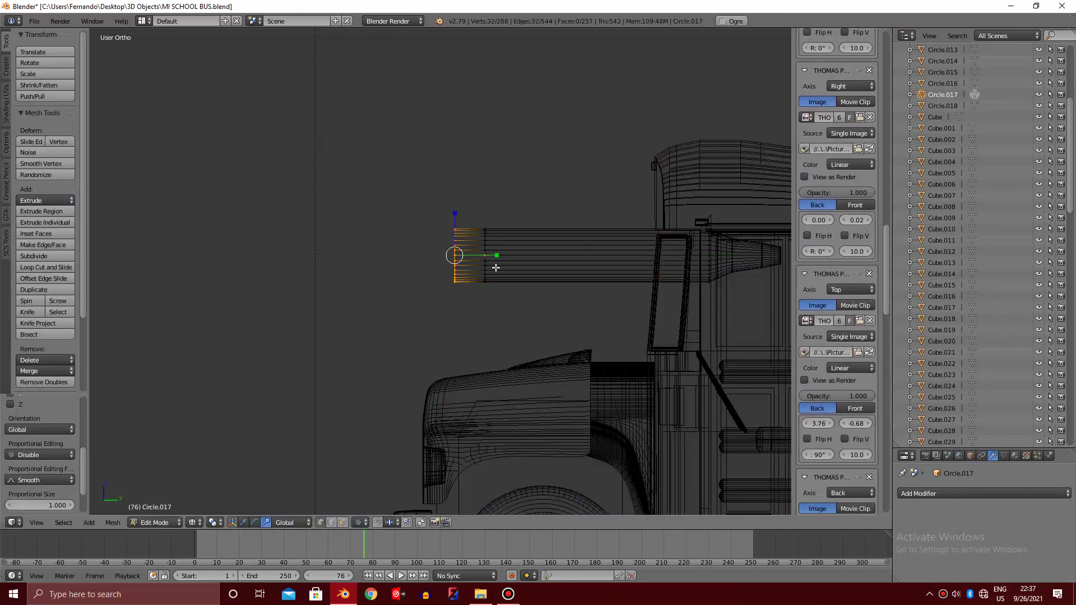
# Set the pivot point to Active Element and tilt the end loop
pyautogui.scroll(3, 449, 288)
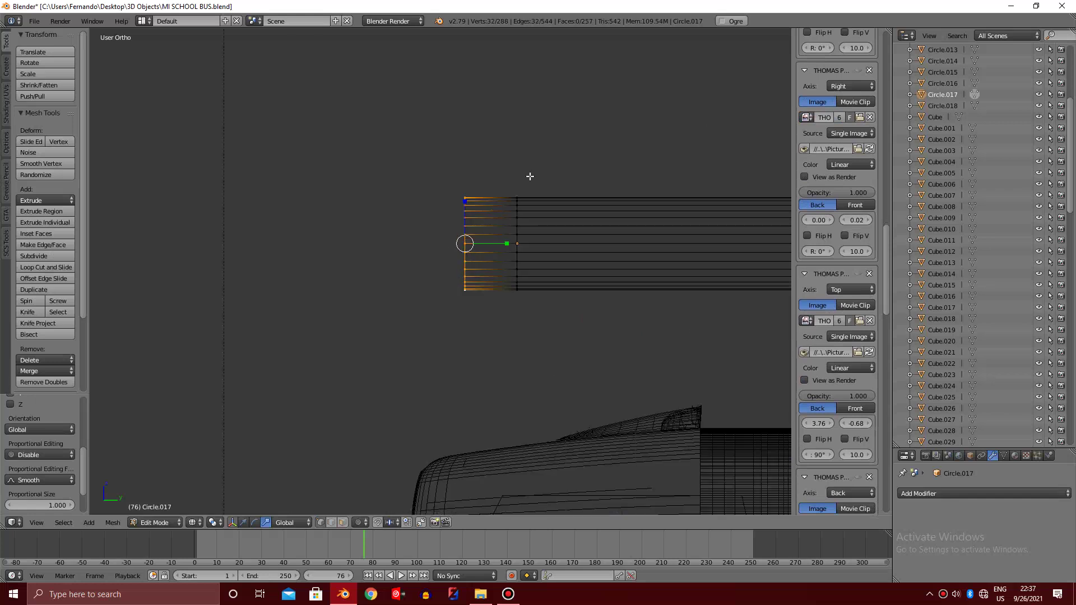
pyautogui.press('r')
pyautogui.press('Escape')
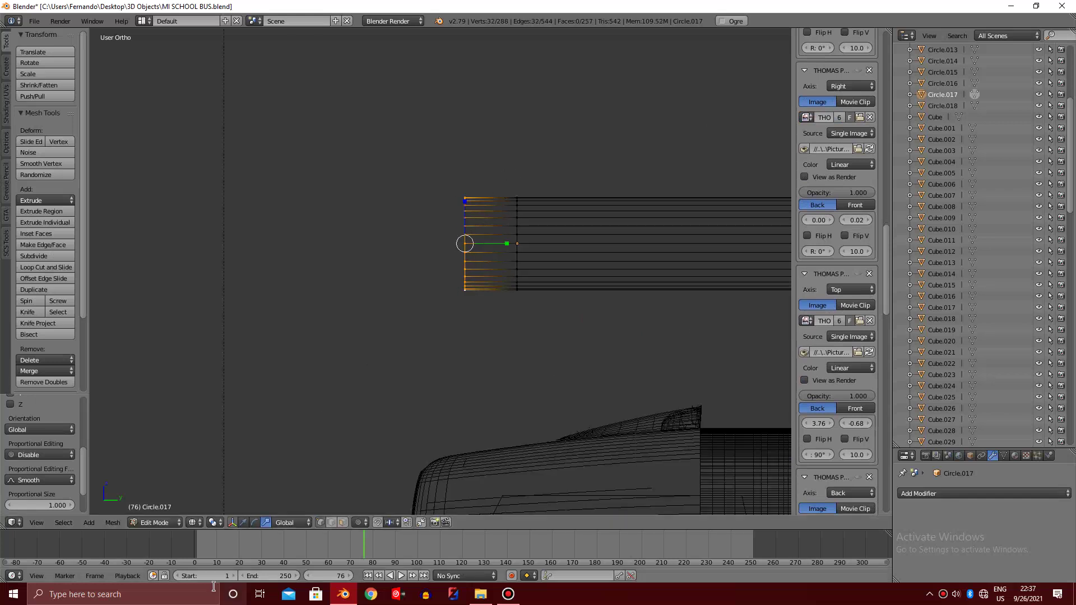
pyautogui.click(215, 522)
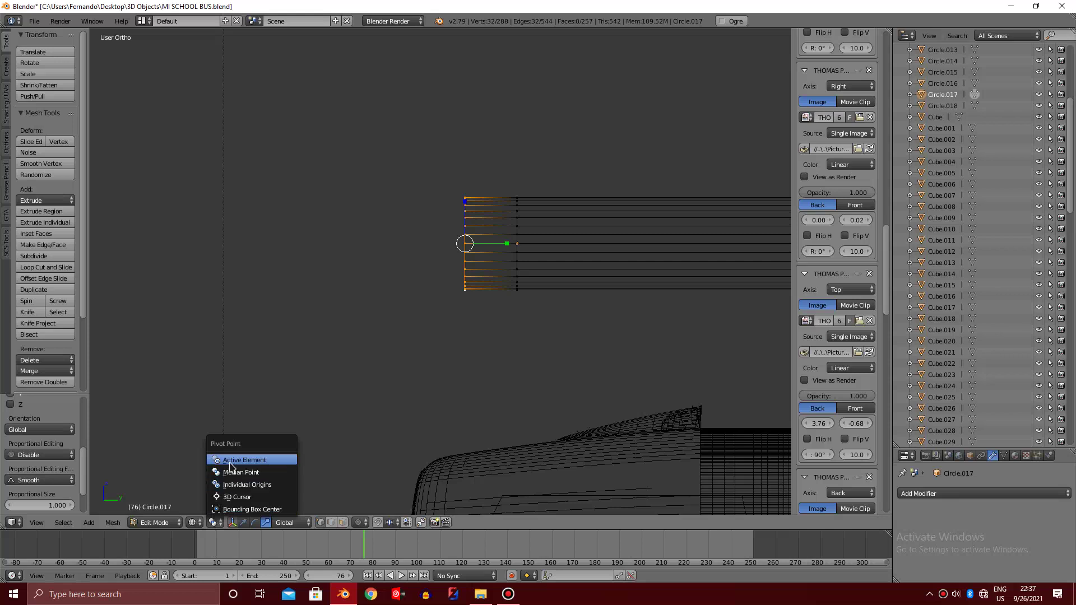
pyautogui.click(231, 460)
pyautogui.scroll(2, 477, 189)
pyautogui.press('r')
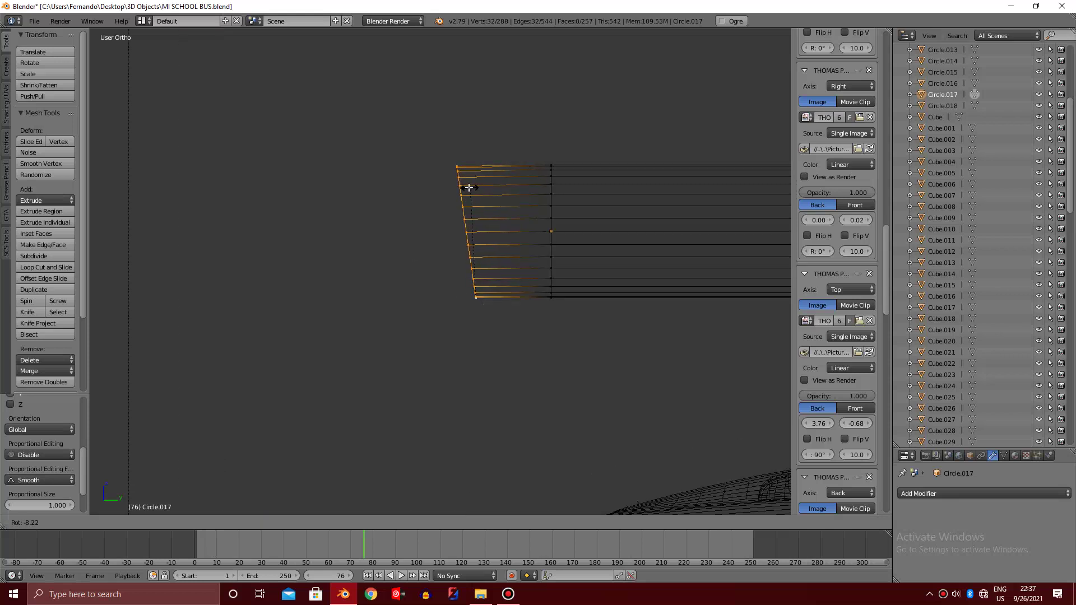
pyautogui.click(468, 187)
# Extrude two more angled segments, rotating each end loop to bend the pipe downward
pyautogui.press('e')
pyautogui.click(427, 203)
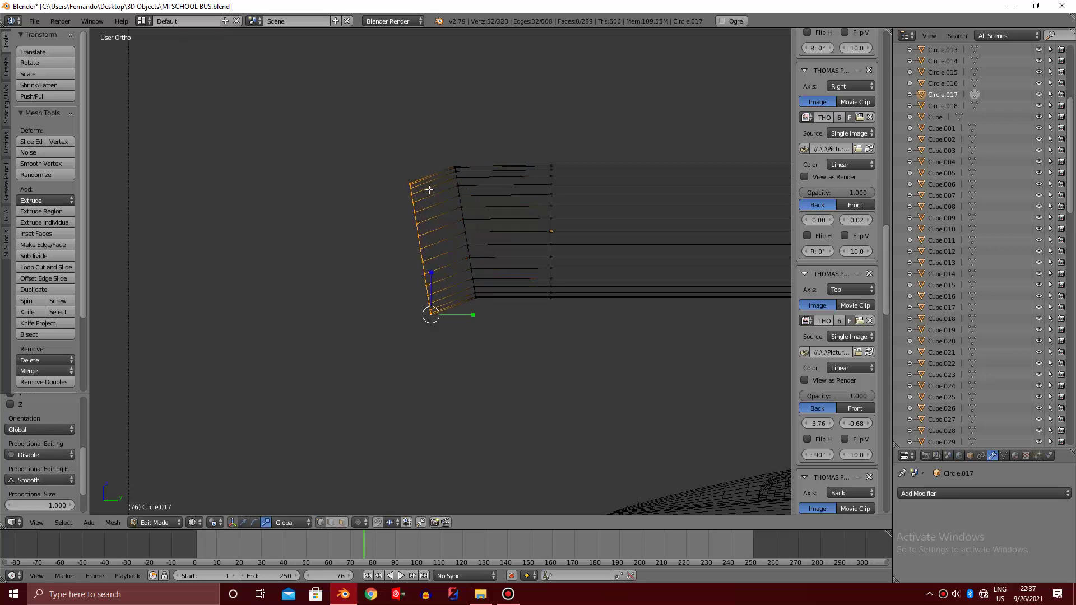
pyautogui.press('r')
pyautogui.click(383, 199)
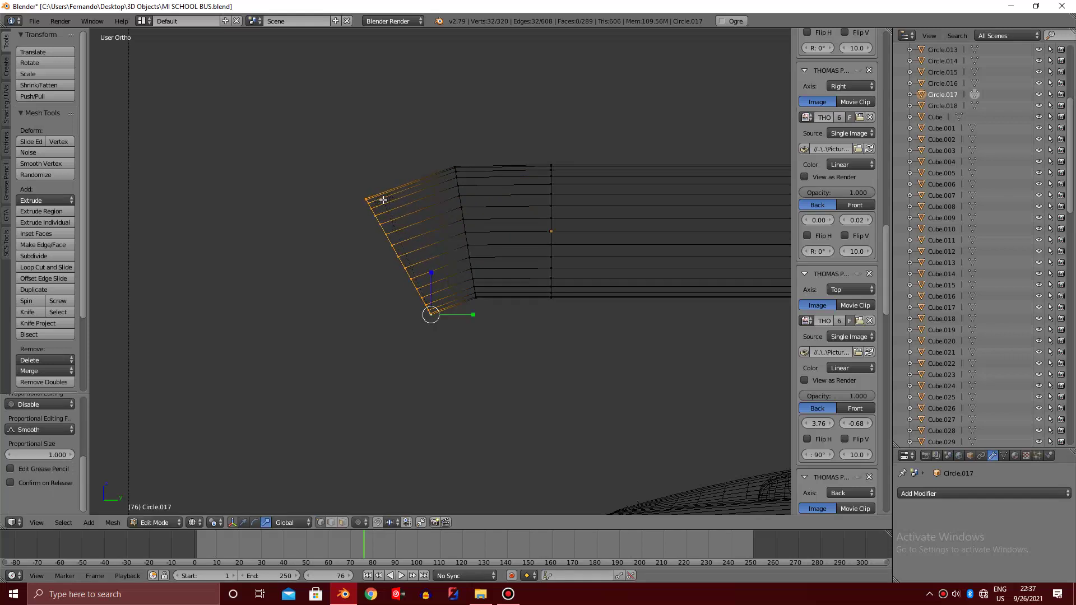
pyautogui.press('e')
pyautogui.click(323, 269)
pyautogui.press('r')
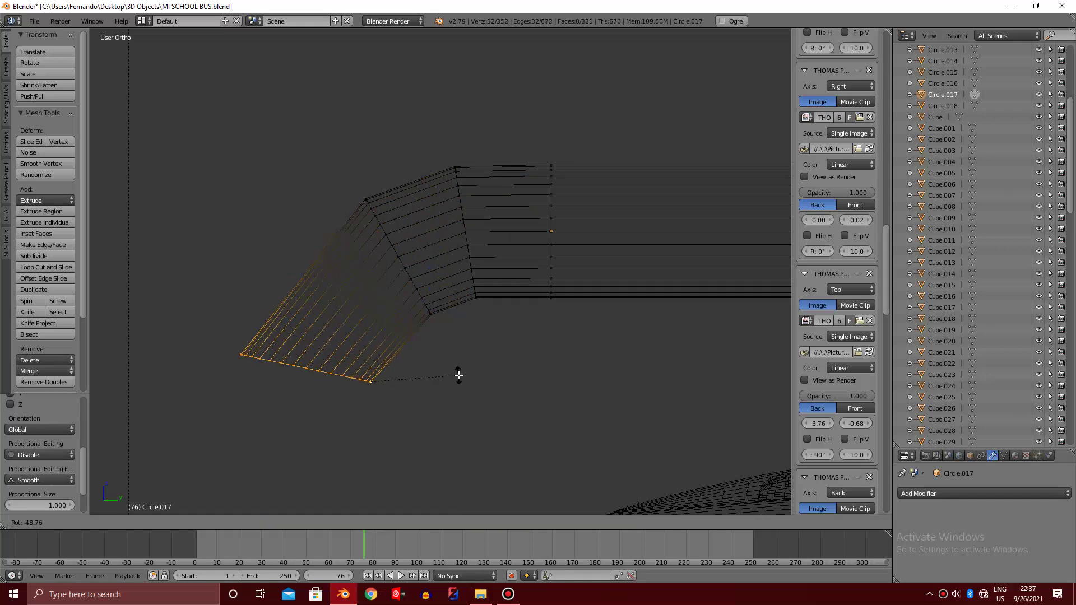
pyautogui.click(451, 413)
pyautogui.scroll(-3, 409, 314)
pyautogui.scroll(2, 392, 281)
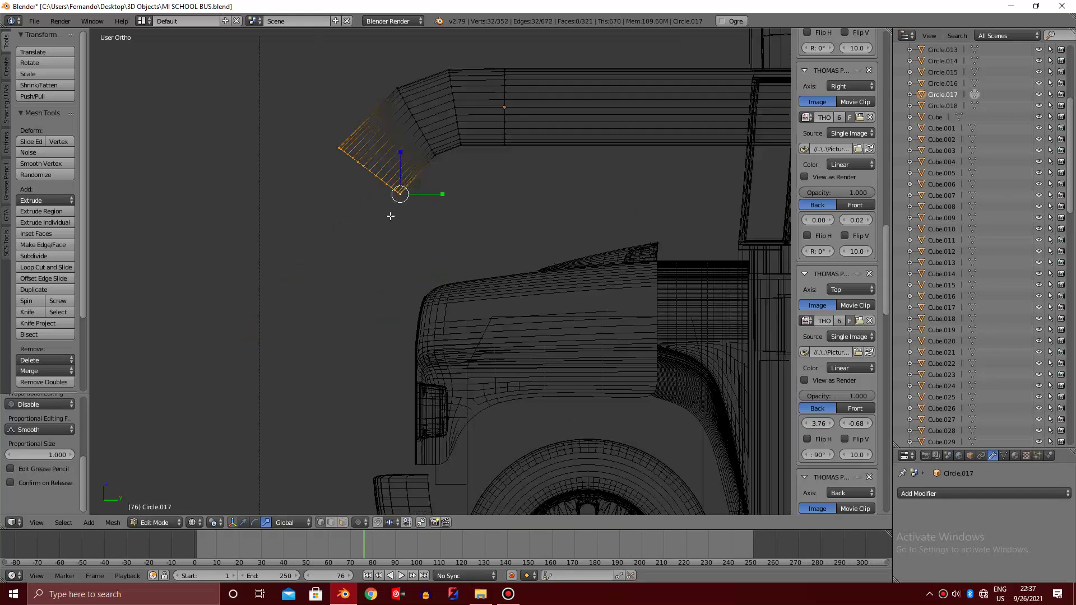
# Continue the bend, then extrude a long straight section down along Z
pyautogui.press('e')
pyautogui.rightClick(374, 291)
pyautogui.press('r')
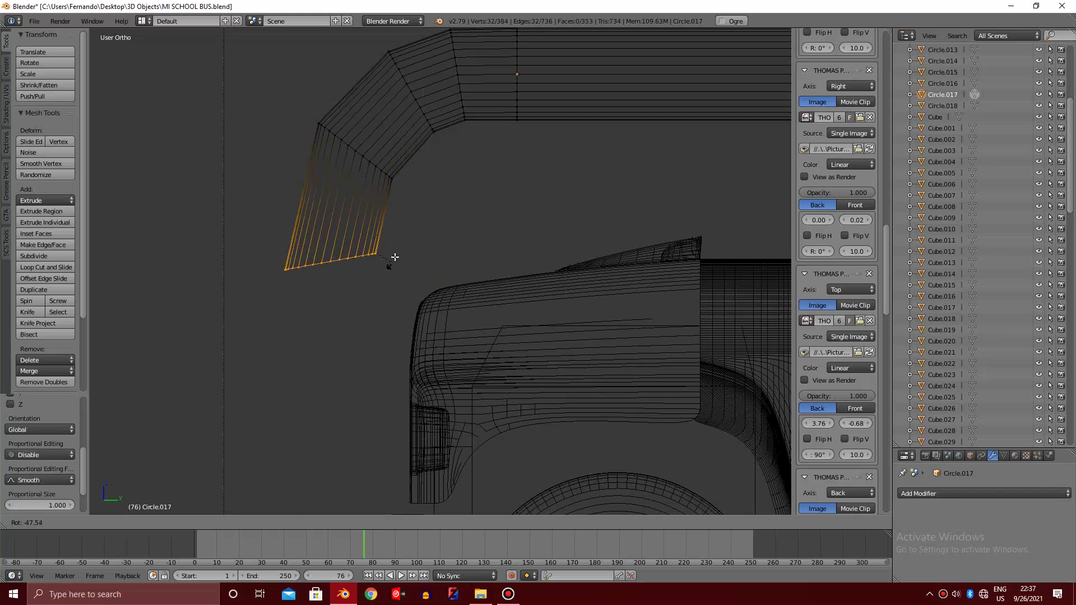
pyautogui.click(392, 269)
pyautogui.scroll(-3, 391, 247)
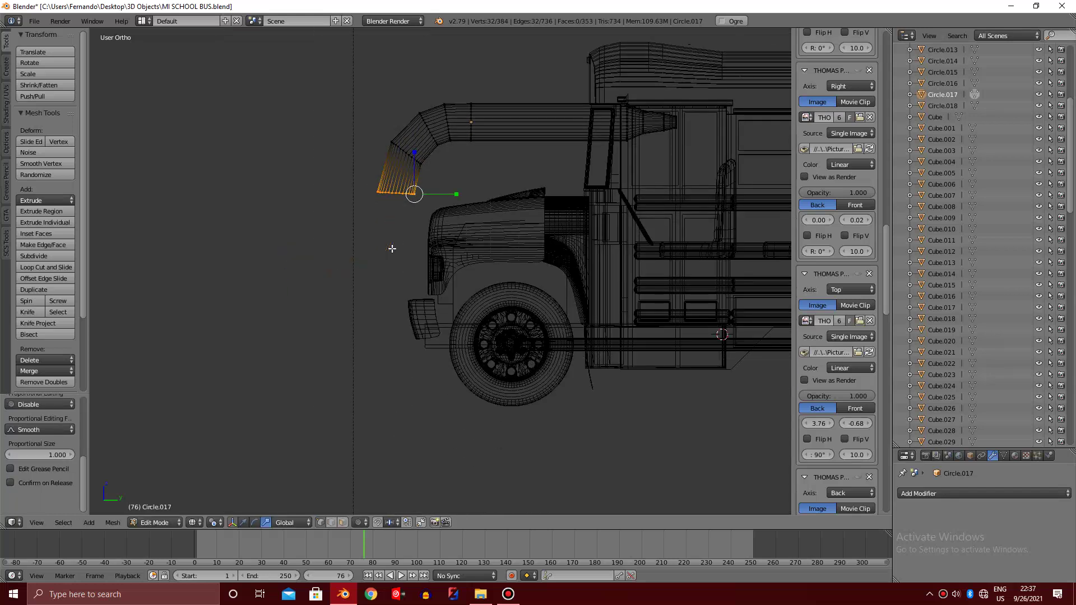
pyautogui.press('e')
pyautogui.press('z')
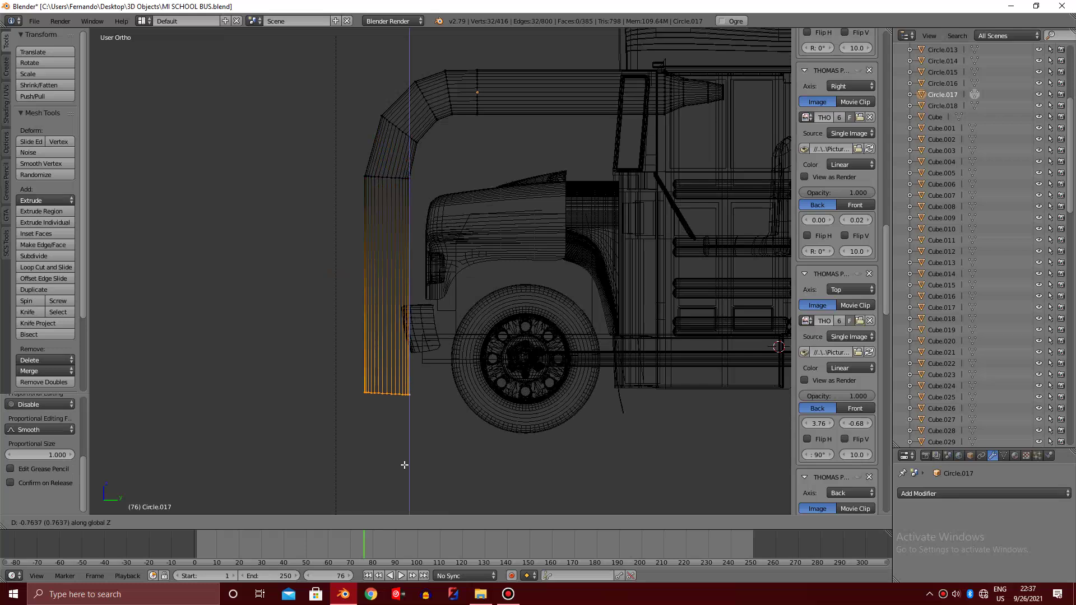
pyautogui.click(405, 465)
# Rotate the bottom loop to level the pipe's lower end, then exit Edit Mode
pyautogui.scroll(-2, 468, 221)
pyautogui.scroll(-2, 426, 269)
pyautogui.scroll(-1, 384, 319)
pyautogui.scroll(3, 384, 317)
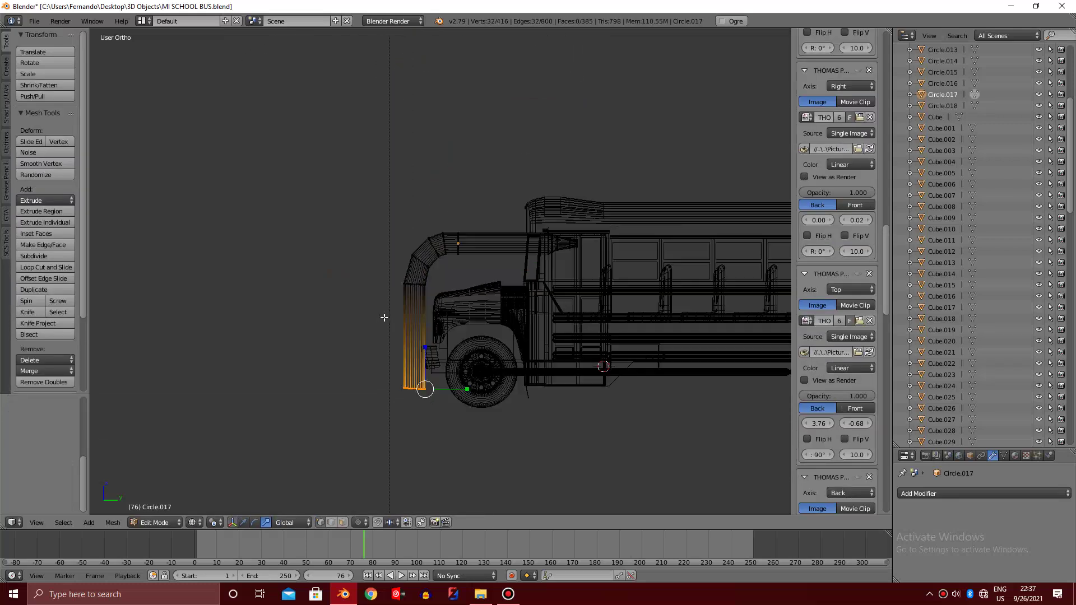
pyautogui.scroll(3, 384, 318)
pyautogui.scroll(1, 404, 312)
pyautogui.scroll(2, 387, 336)
pyautogui.press('r')
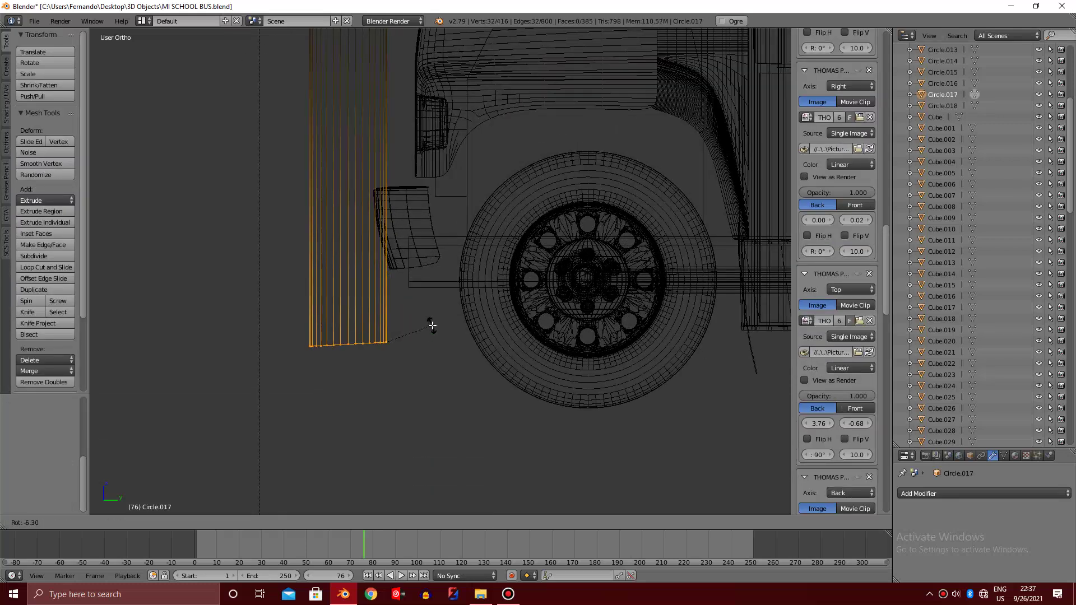
pyautogui.click(432, 325)
pyautogui.scroll(1, 384, 271)
pyautogui.scroll(3, 460, 236)
pyautogui.scroll(3, 455, 223)
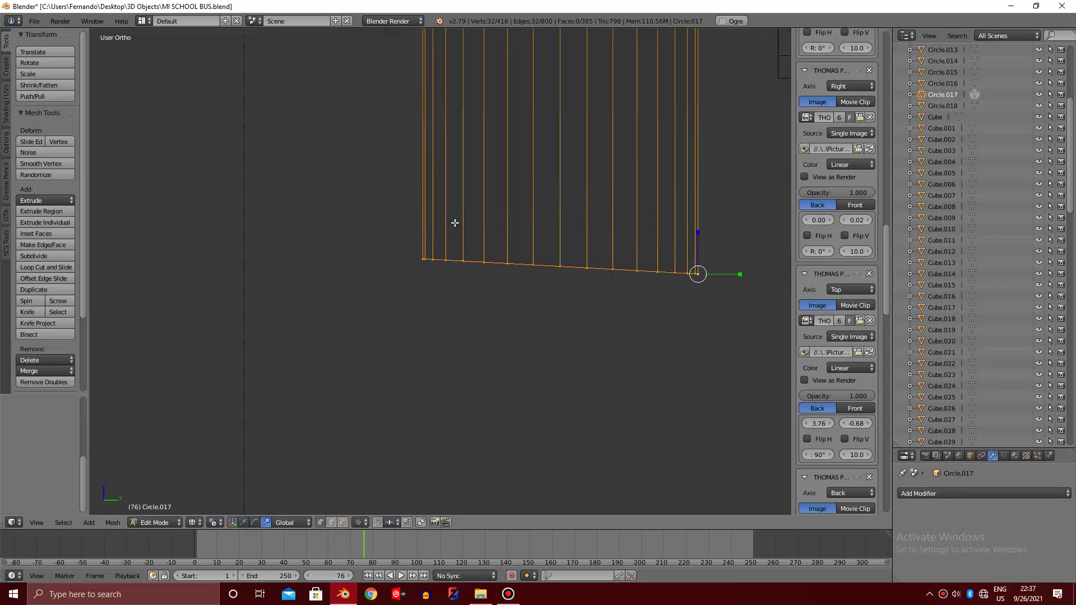
pyautogui.press('r')
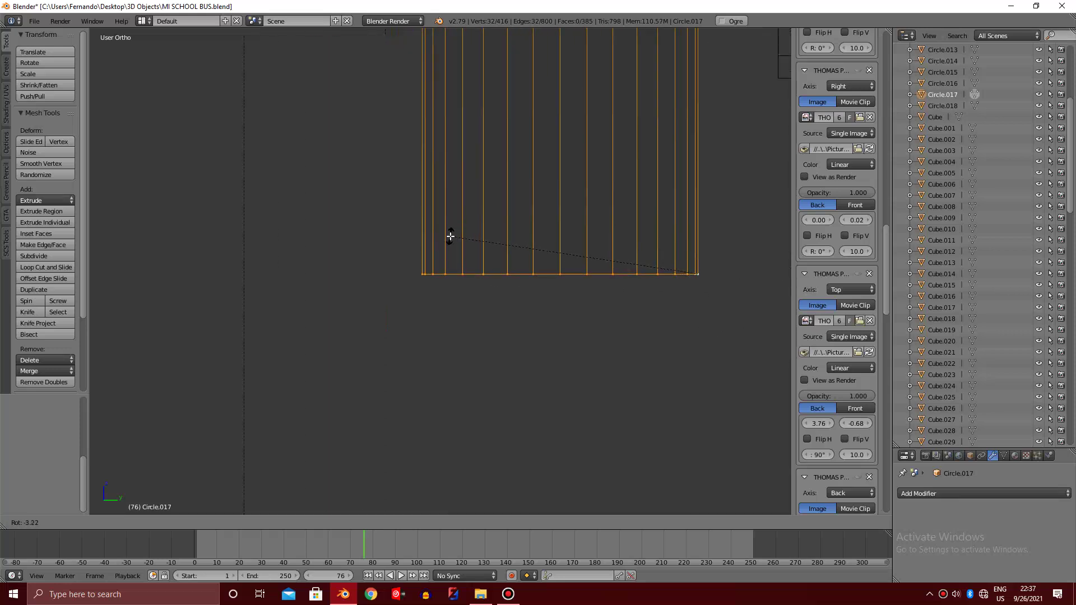
pyautogui.click(450, 237)
pyautogui.scroll(-2, 449, 235)
pyautogui.scroll(-2, 449, 235)
pyautogui.press('Tab')
# Snap the 3D cursor to the pipe's bottom vertex and set the origin there
pyautogui.press('z')
pyautogui.scroll(-1, 451, 240)
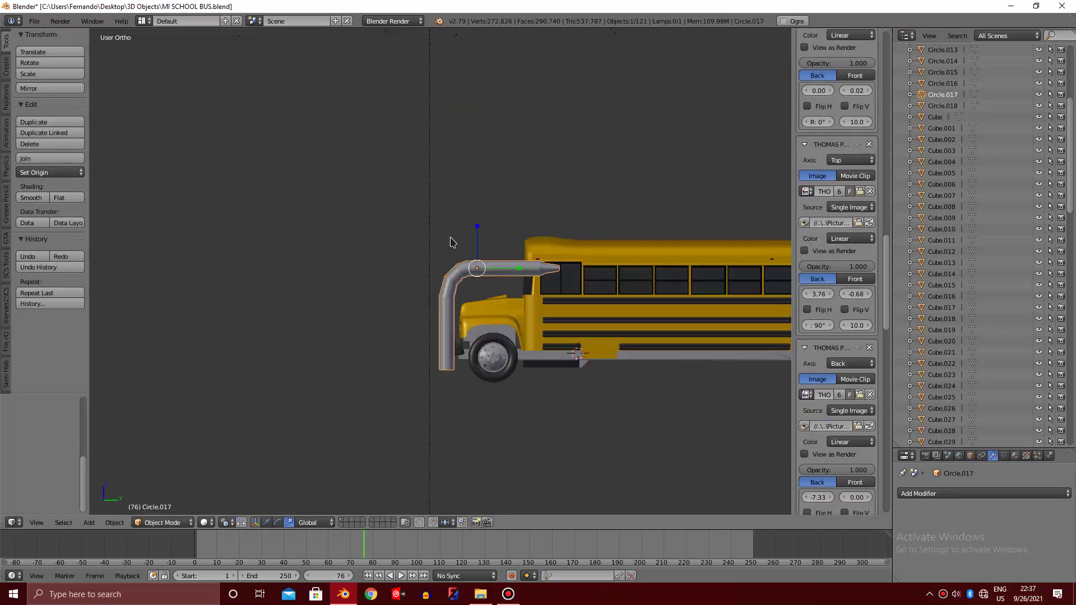
pyautogui.press('KP_Decimal')
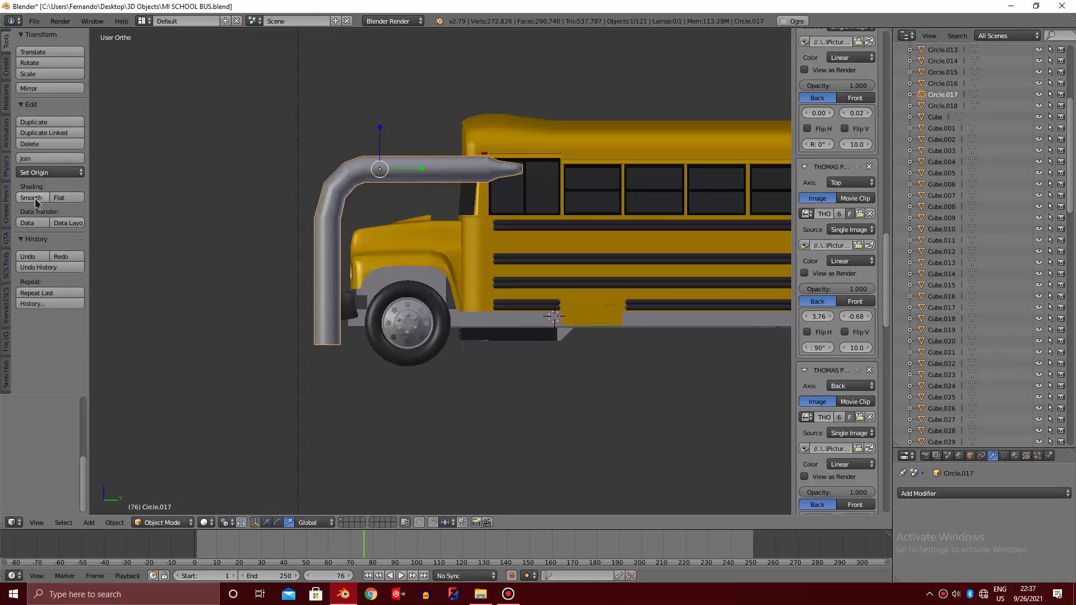
pyautogui.scroll(4, 241, 319)
pyautogui.press('Tab')
pyautogui.keyDown('ctrl'); pyautogui.scroll(2, 174, 276); pyautogui.keyUp('ctrl')
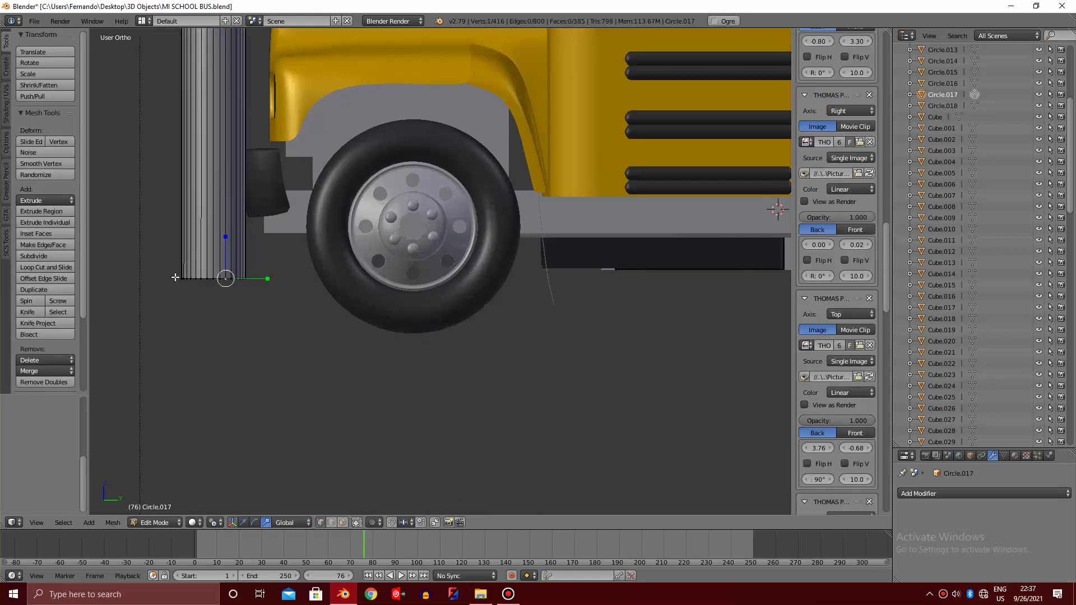
pyautogui.hotkey('shift', 's')
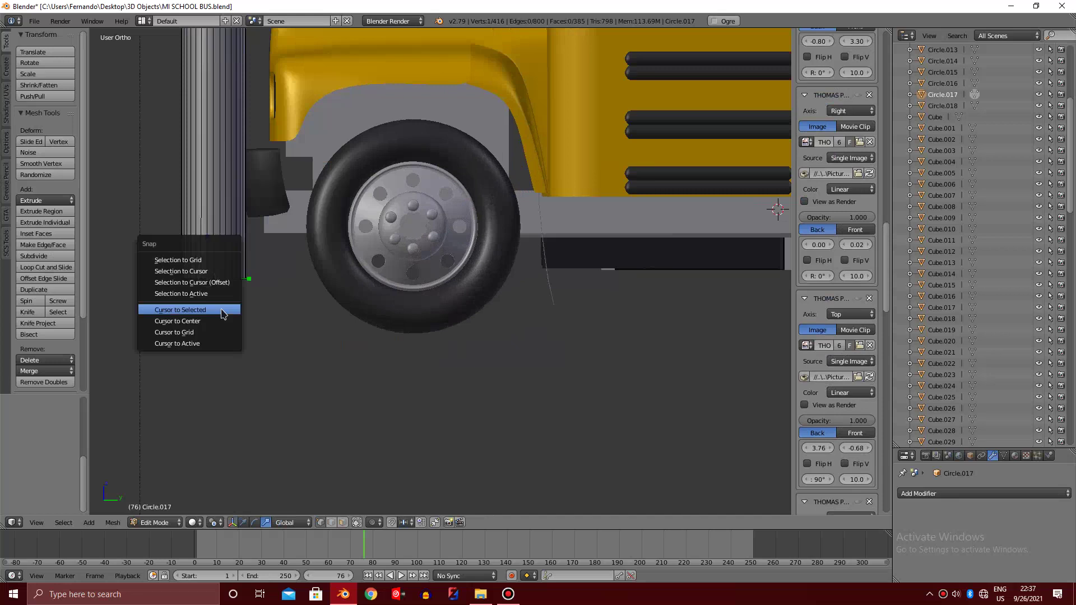
pyautogui.click(230, 308)
pyautogui.press('Tab')
pyautogui.hotkey('ctrl', 'shift', 'alt', 'c')
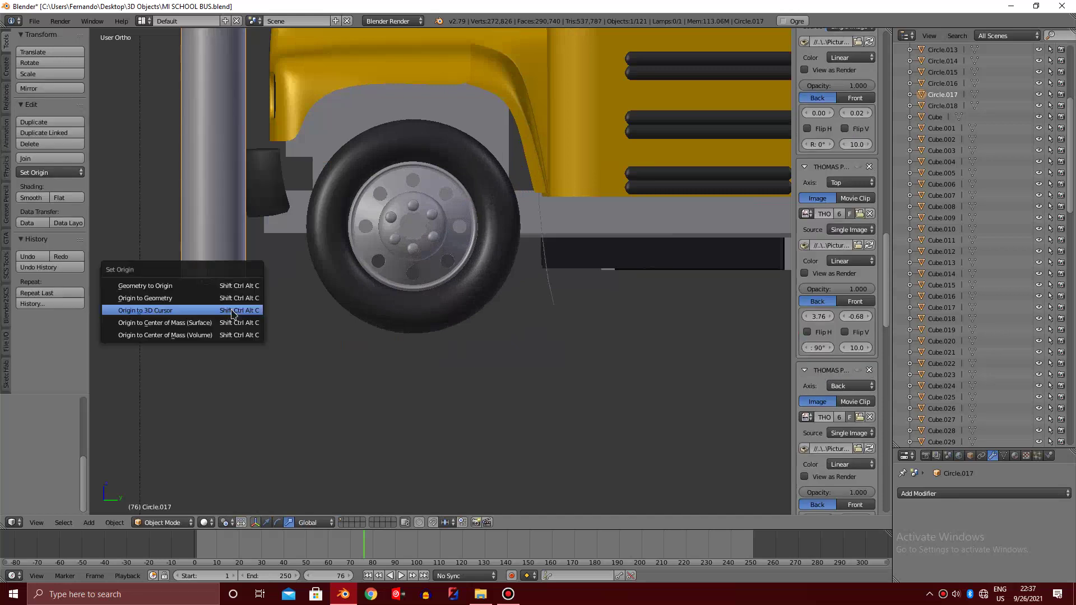
pyautogui.click(233, 309)
# Add a Mirror modifier on the Y axis and apply it
pyautogui.click(958, 492)
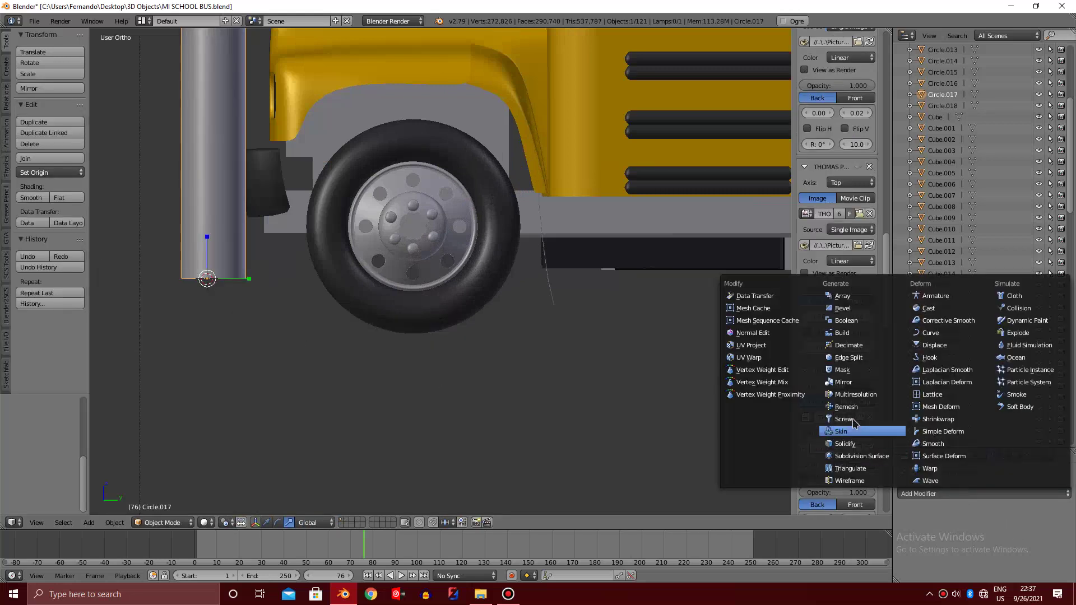
pyautogui.click(844, 383)
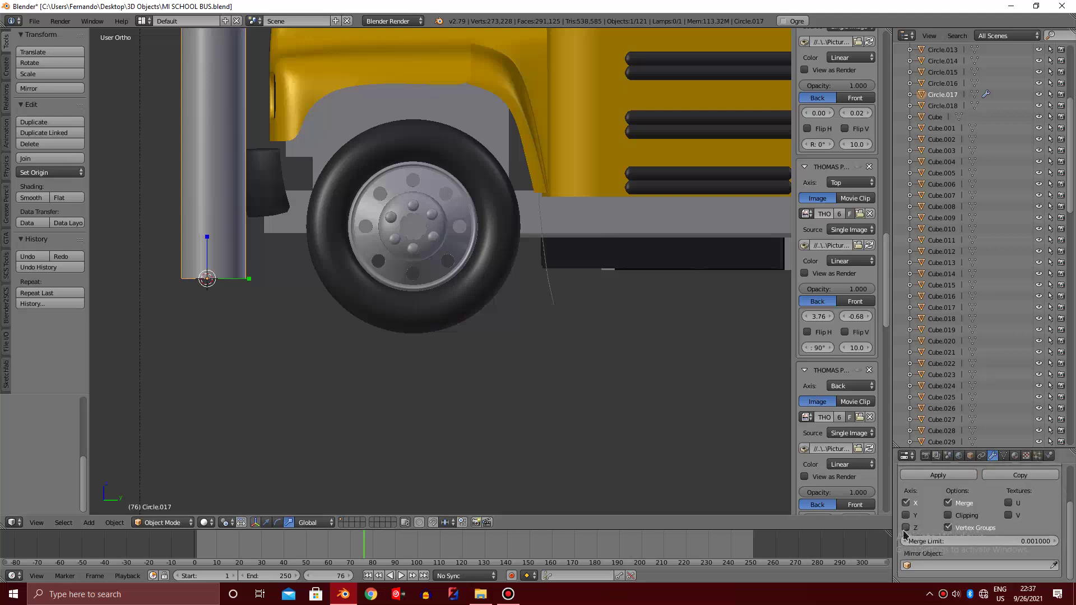
pyautogui.click(906, 527)
pyautogui.click(906, 515)
pyautogui.click(906, 527)
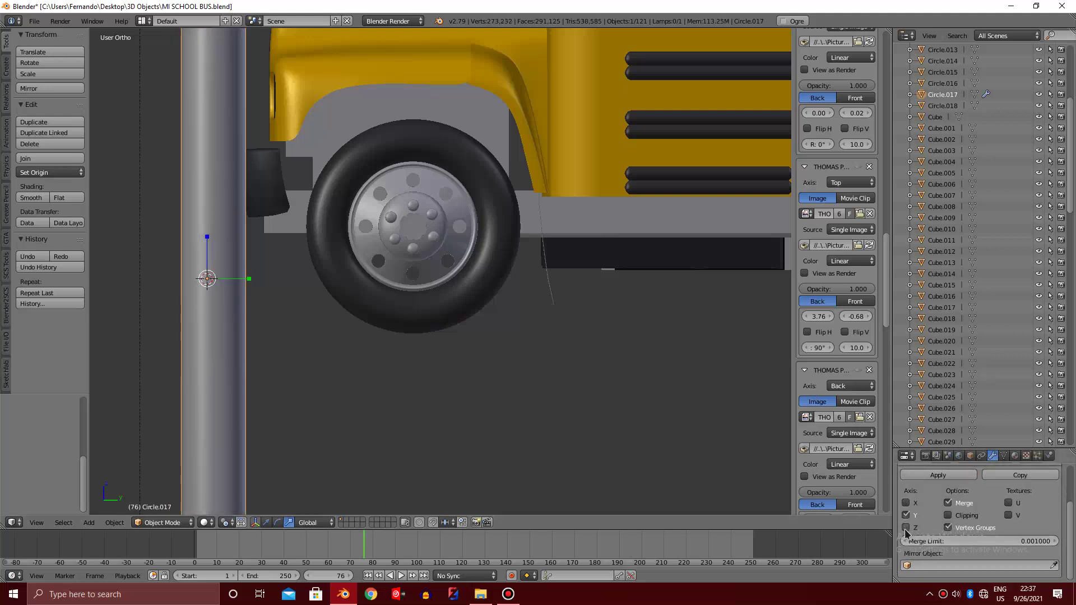
pyautogui.click(935, 477)
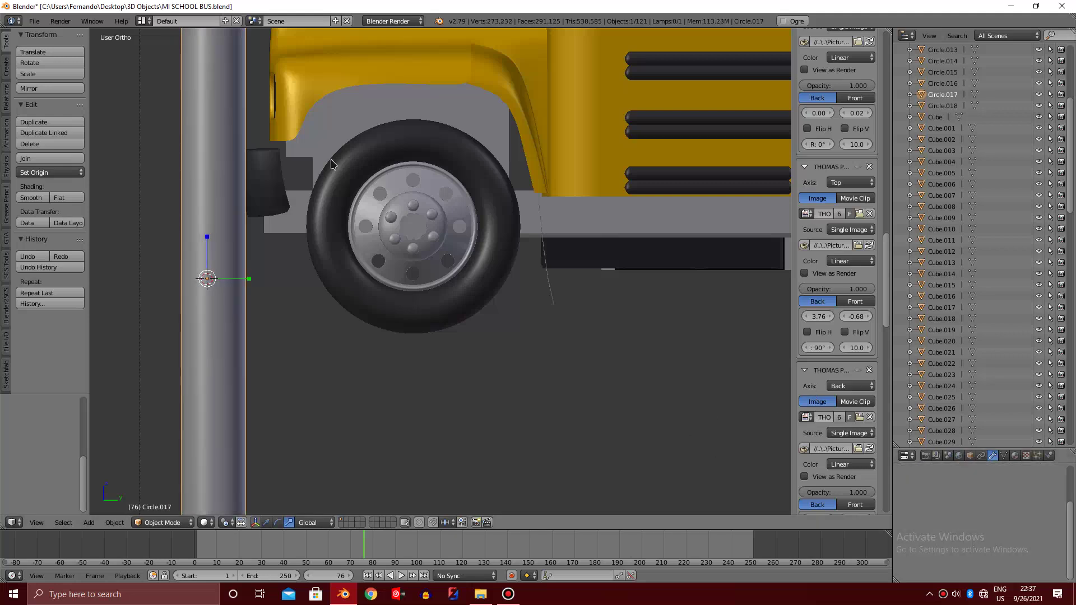
pyautogui.scroll(-5, 368, 163)
pyautogui.scroll(2, 365, 183)
pyautogui.scroll(1, 386, 203)
pyautogui.moveTo(386, 203); pyautogui.dragTo(385, 203, button='middle')
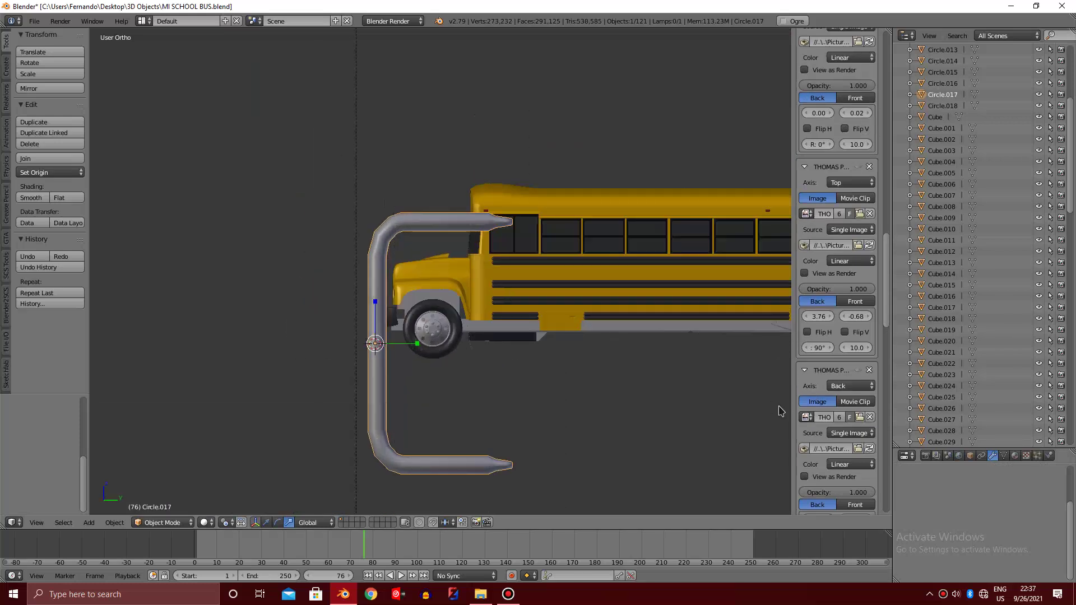
# Add a Subdivision Surface modifier to the pipe and reposition its origin
pyautogui.click(984, 495)
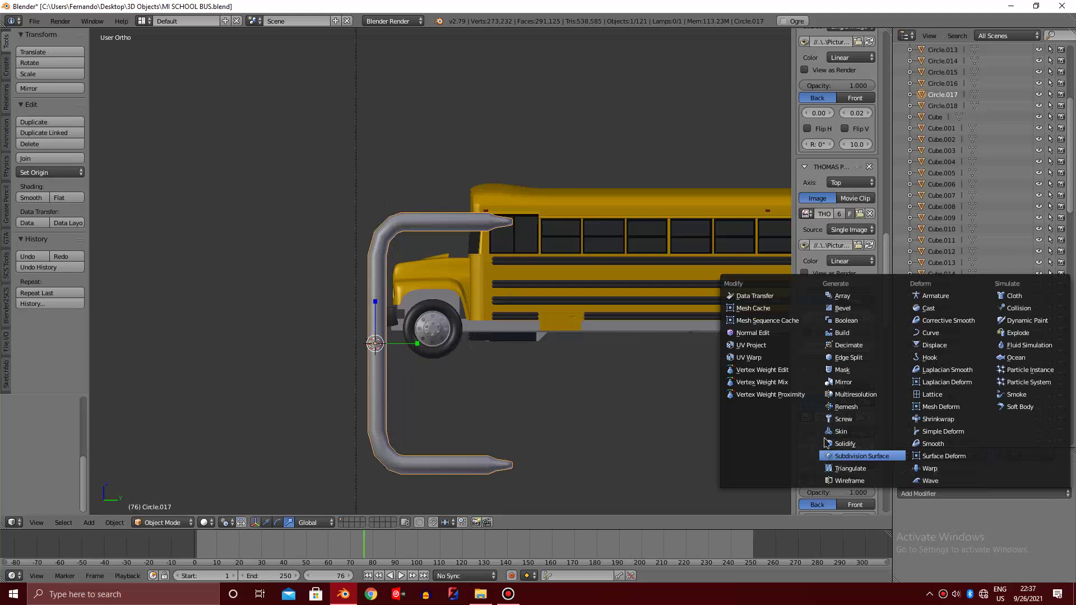
pyautogui.click(826, 441)
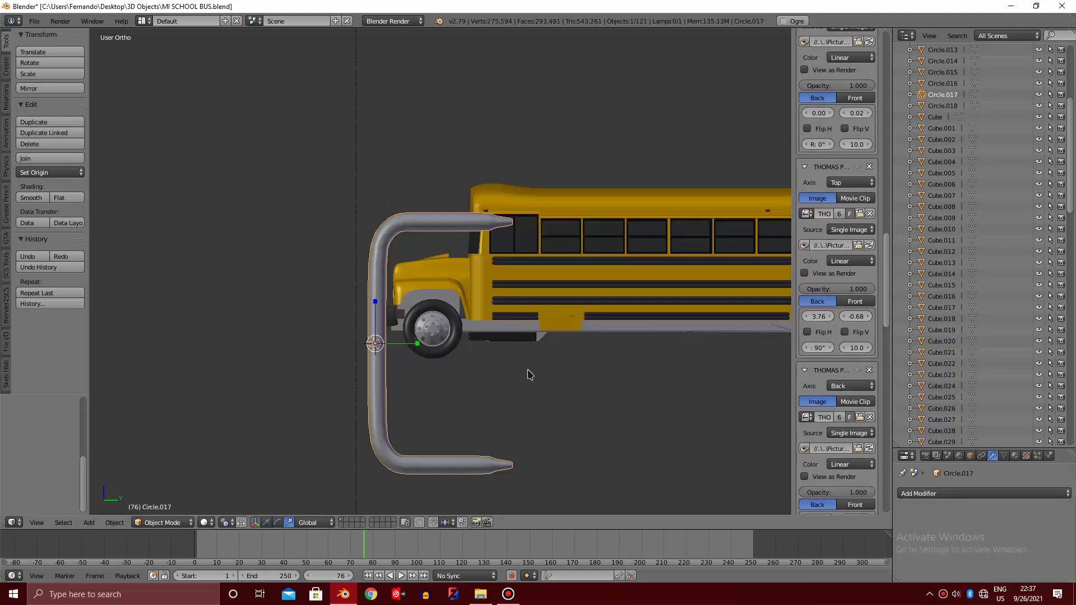
pyautogui.keyDown('shift'); pyautogui.scroll(-3, 529, 374); pyautogui.keyUp('shift')
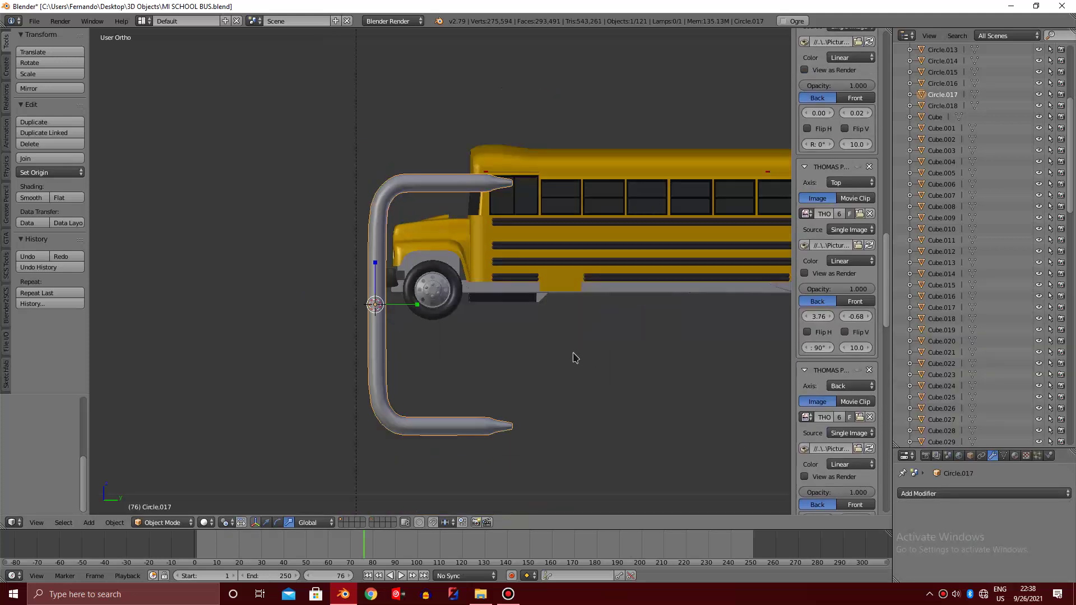
pyautogui.hotkey('ctrl', 'shift', 'alt', 'c')
pyautogui.click(574, 354)
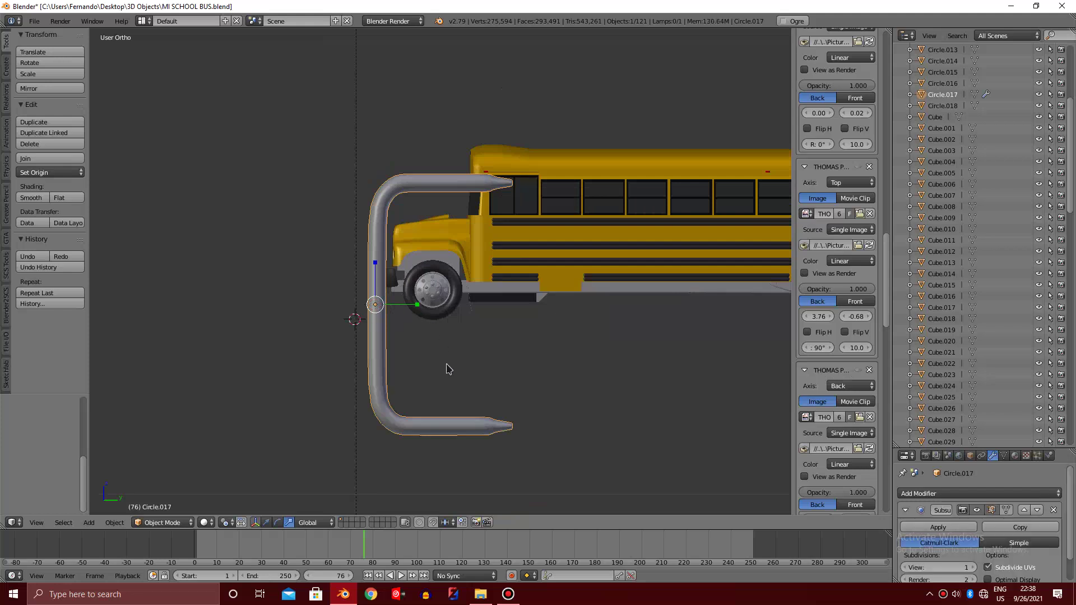
# In Edit Mode, add a new edge loop along the pipe with Ctrl+R
pyautogui.press('Tab')
pyautogui.keyDown('shift'); pyautogui.scroll(-5, 407, 374); pyautogui.keyUp('shift')
pyautogui.scroll(1, 407, 374)
pyautogui.scroll(4, 364, 364)
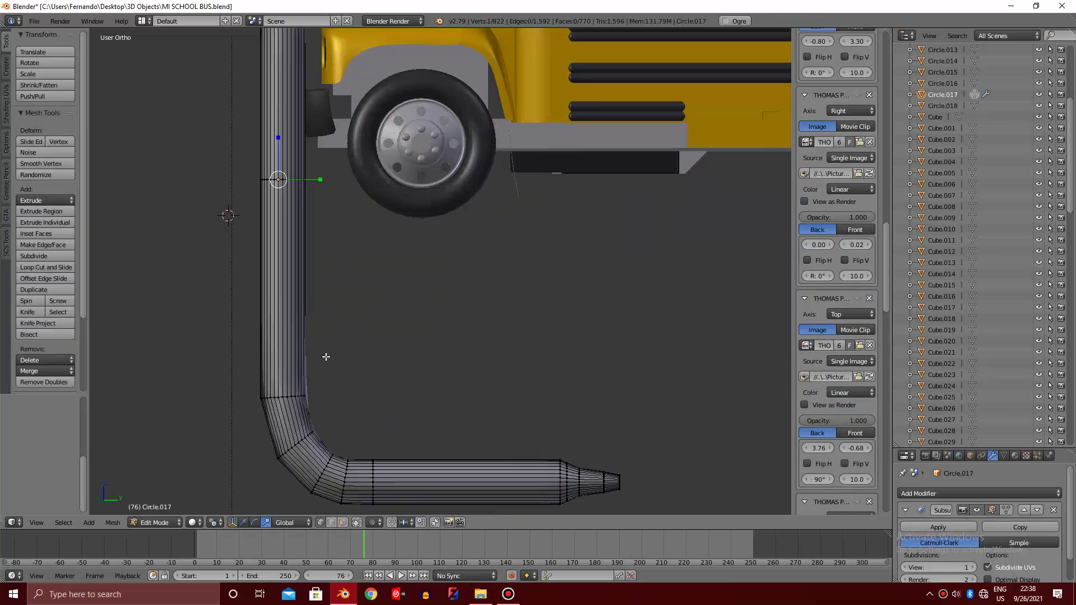
pyautogui.hotkey('ctrl', 'r')
pyautogui.click(308, 302)
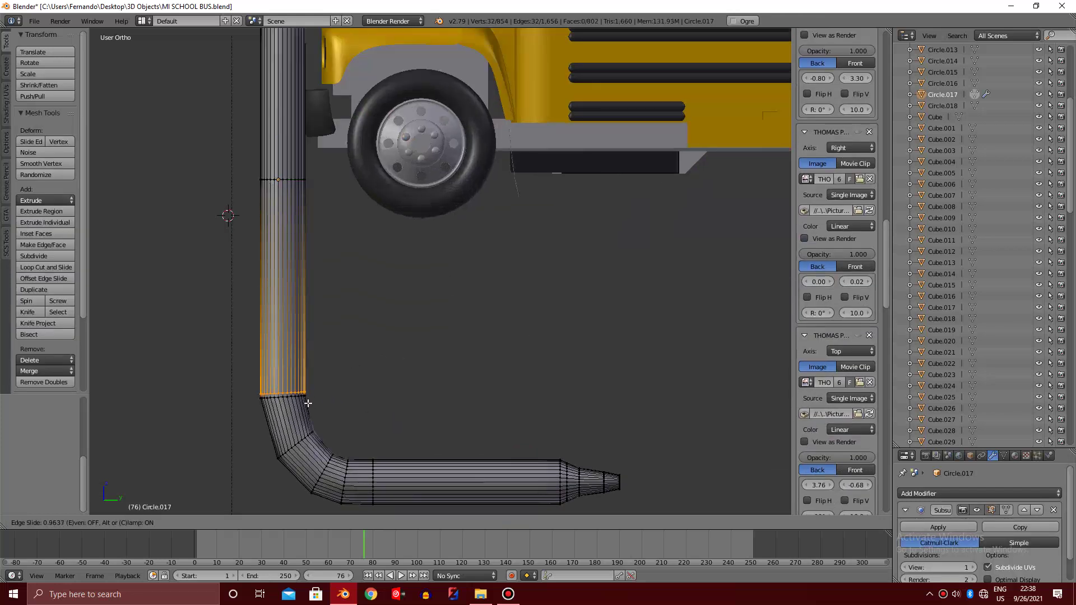
pyautogui.click(307, 403)
# Cut another edge loop across the vertical pipe section and return to Object Mode
pyautogui.press('a')
pyautogui.keyDown('shift'); pyautogui.scroll(5, 291, 337); pyautogui.keyUp('shift')
pyautogui.keyDown('shift'); pyautogui.scroll(5, 280, 262); pyautogui.keyUp('shift')
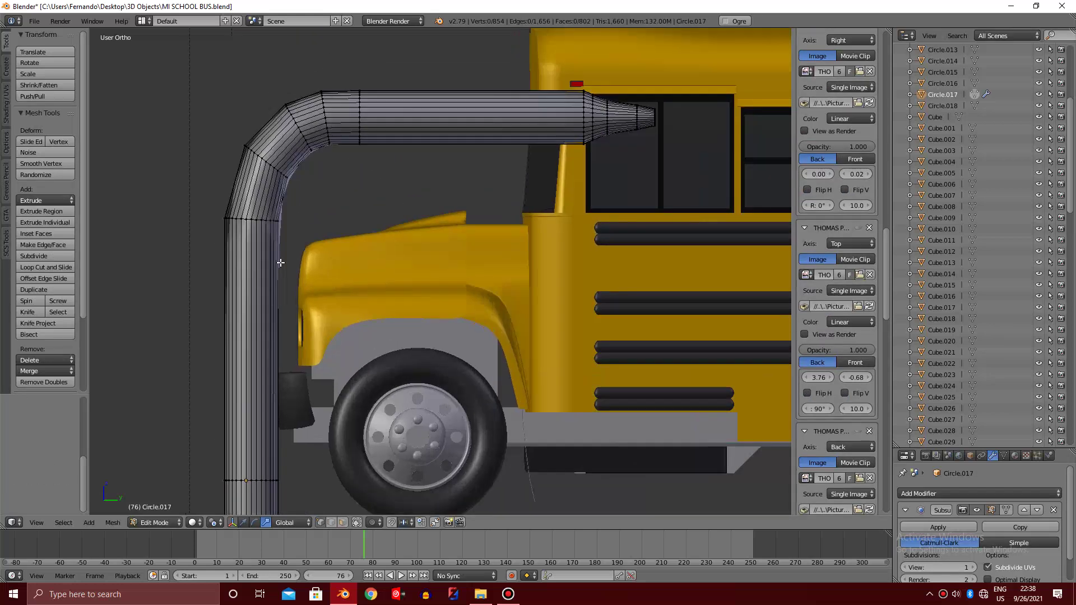
pyautogui.hotkey('ctrl', 'r')
pyautogui.click(280, 260)
pyautogui.click(284, 152)
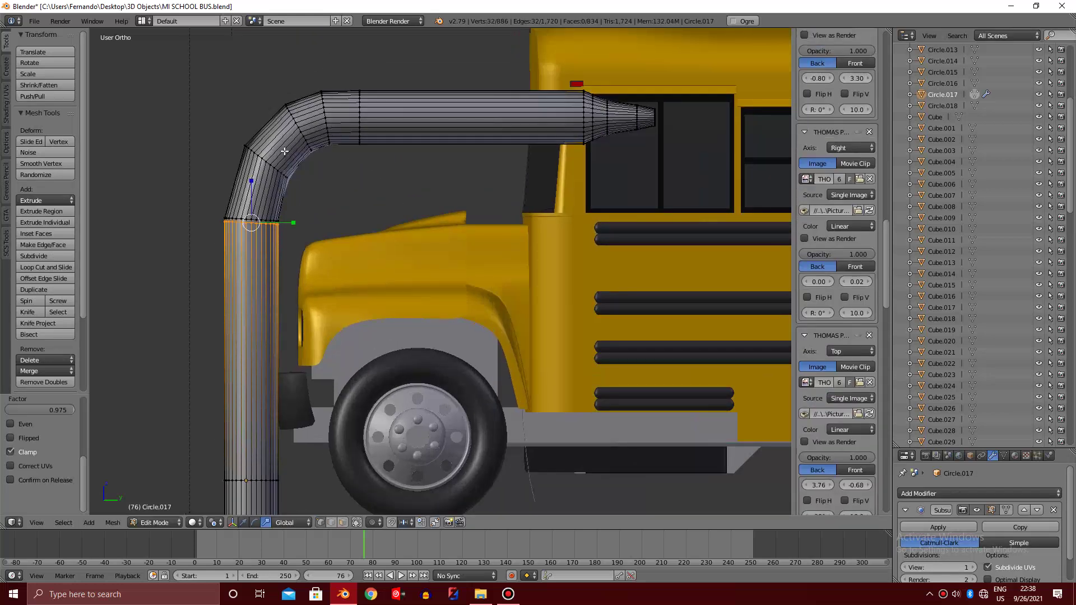
pyautogui.press('Tab')
pyautogui.scroll(-3, 288, 156)
pyautogui.keyDown('shift'); pyautogui.scroll(3, 287, 157); pyautogui.keyUp('shift')
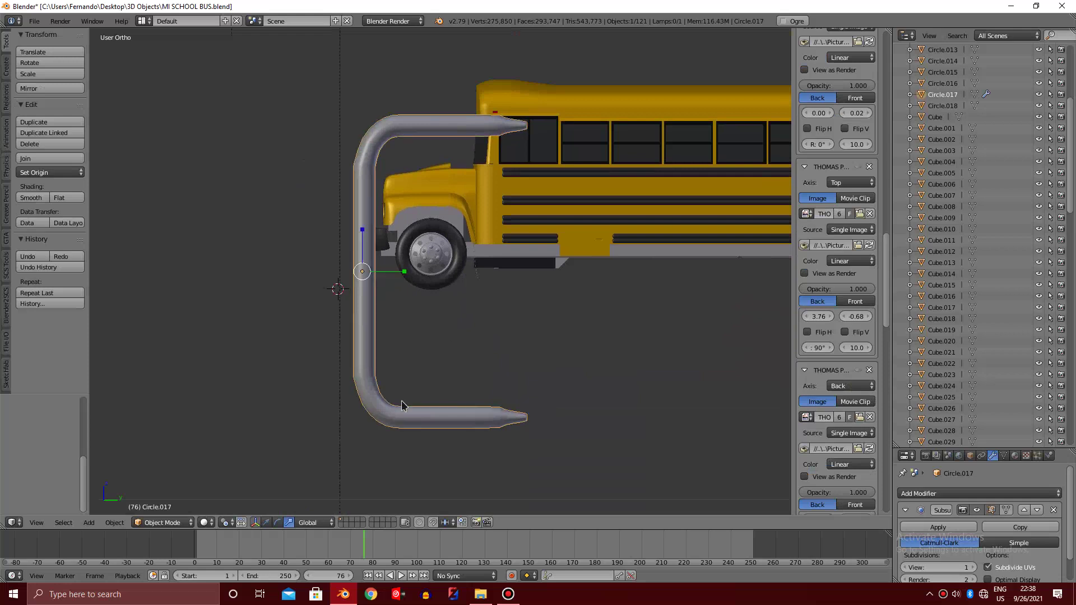
# Apply the Subsurf modifier and set the pipe's origin to the 3D cursor
pyautogui.press('a')
pyautogui.click(938, 527)
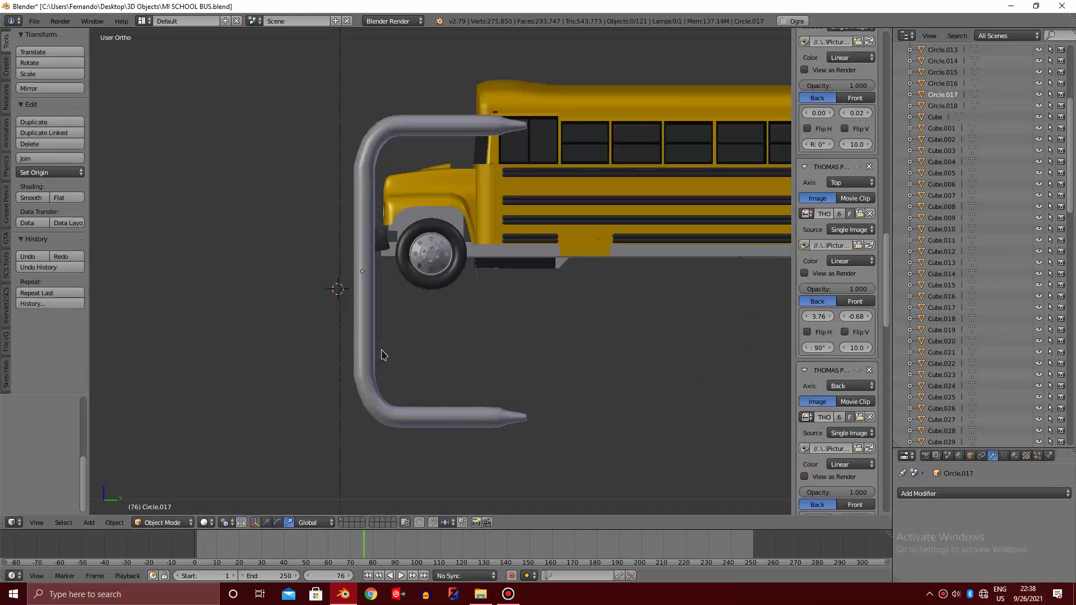
pyautogui.rightClick(352, 324)
pyautogui.hotkey('ctrl', 'shift', 'alt', 'c')
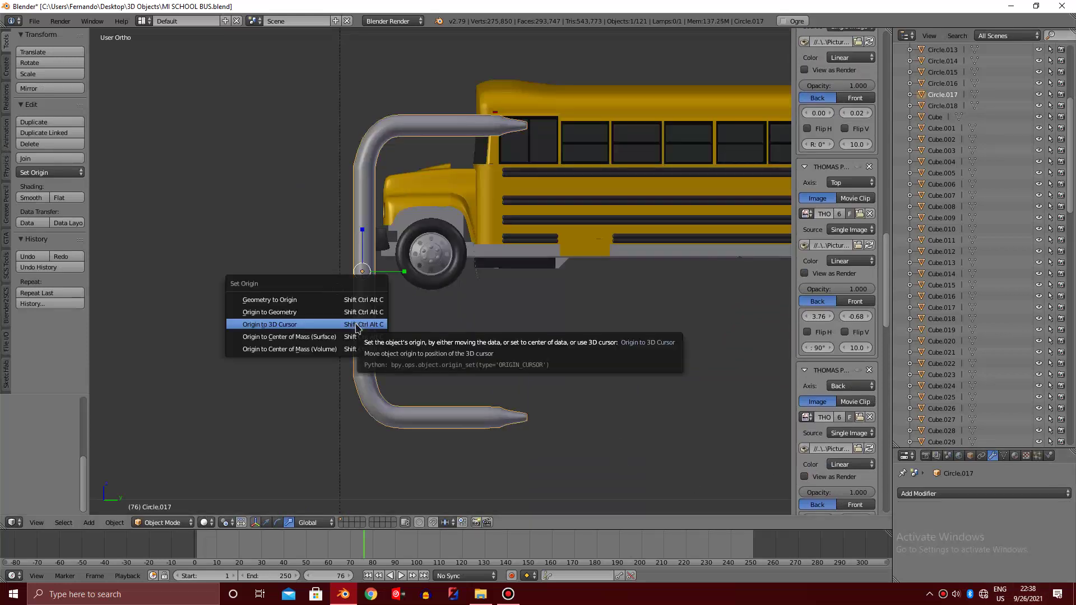
pyautogui.click(355, 335)
# Scale the pipe to about 0.46, place it beside the windshield, and frame it
pyautogui.press('s')
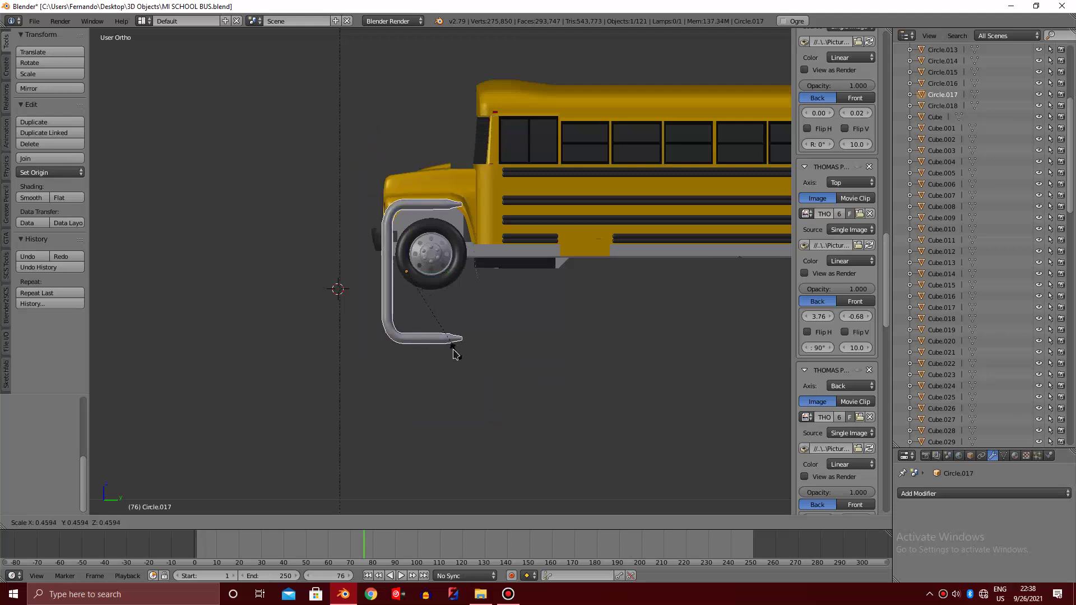
pyautogui.click(421, 315)
pyautogui.press('g')
pyautogui.click(485, 174)
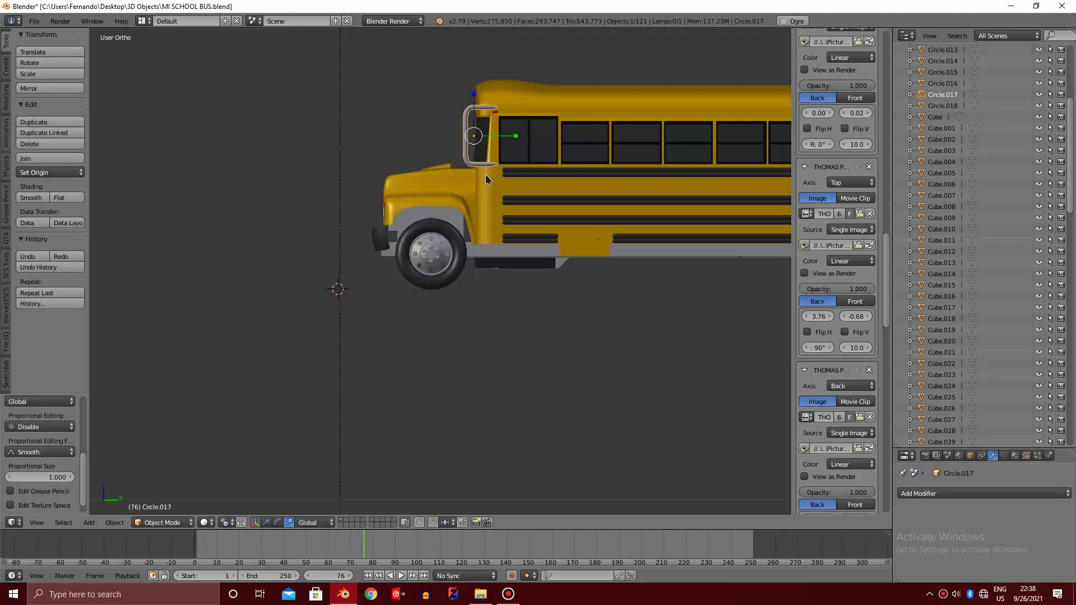
pyautogui.press('KP_Decimal')
# Shrink the pipe further and move it beside the windshield near the red light
pyautogui.press('s')
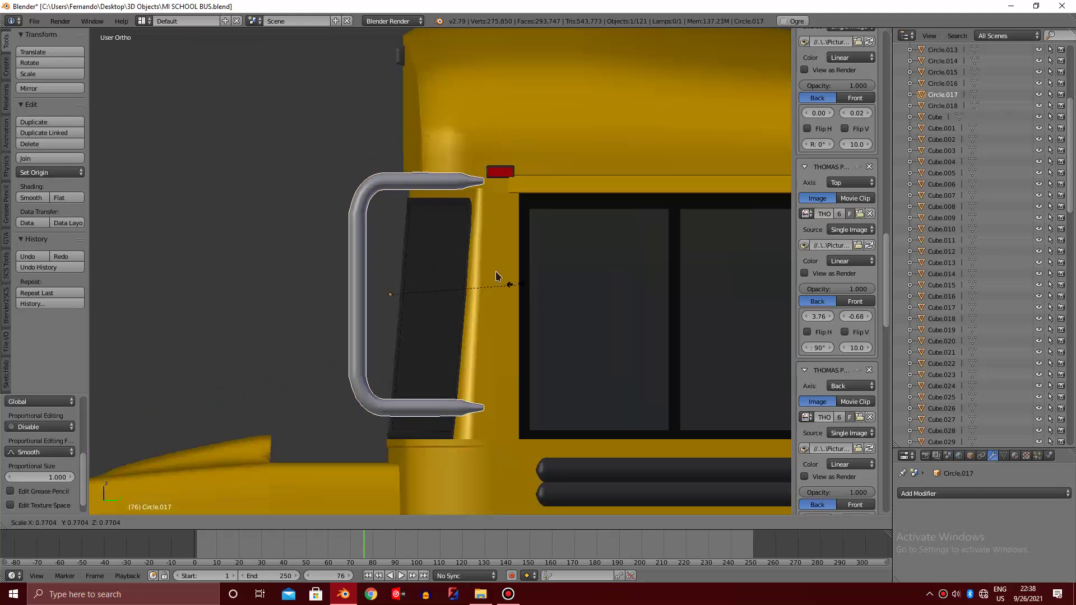
pyautogui.click(433, 254)
pyautogui.press('g')
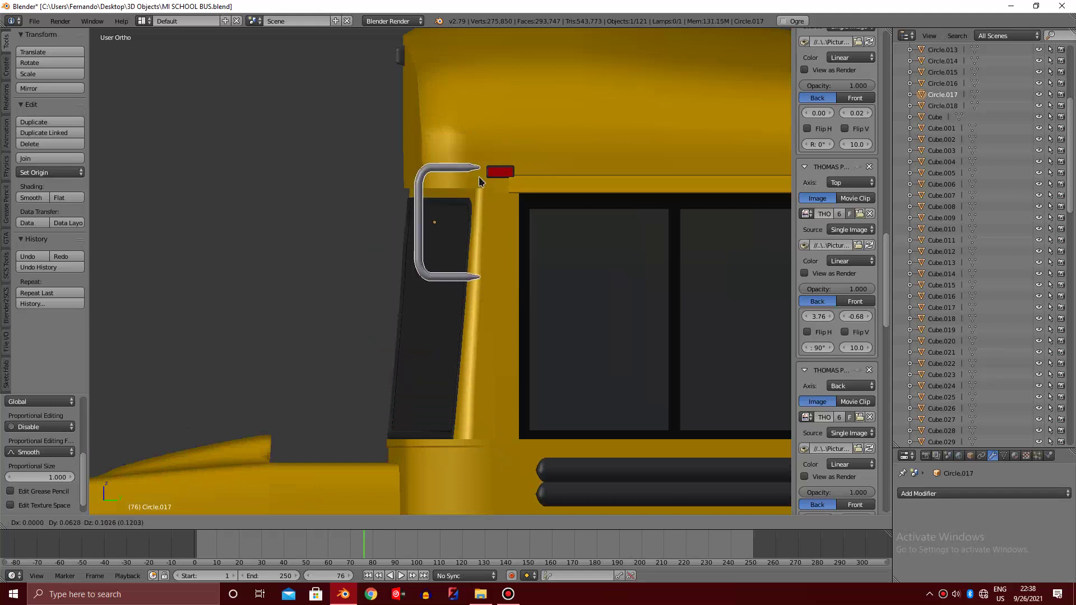
pyautogui.click(479, 180)
# Select the pipe's lower vertices and drag them down along Z to lengthen the handle
pyautogui.press('Tab')
pyautogui.press('z')
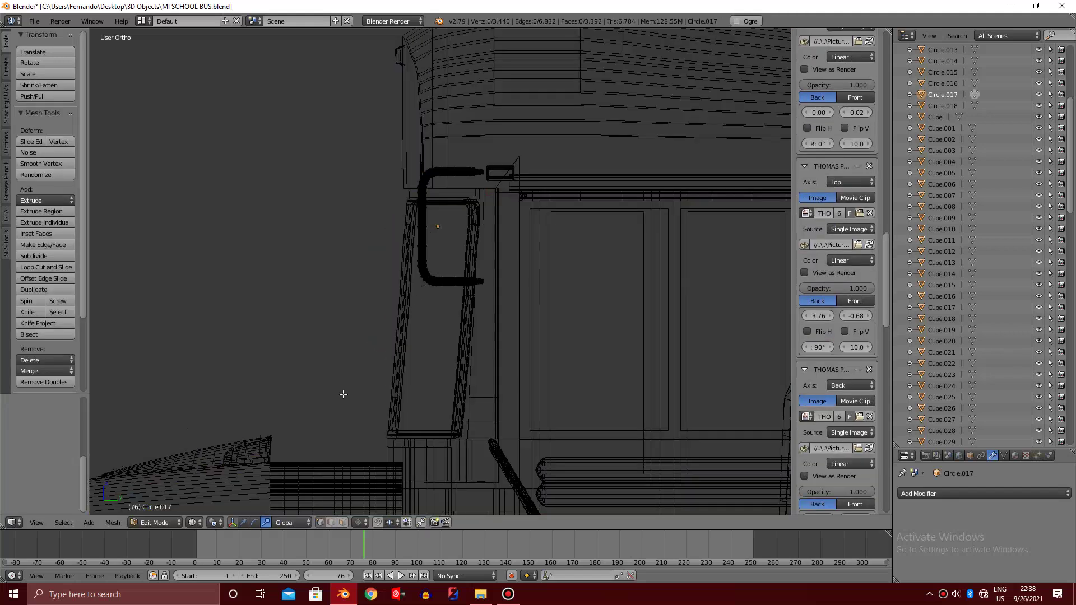
pyautogui.moveTo(343, 395); pyautogui.dragTo(534, 215)
pyautogui.press('z')
pyautogui.keyDown('shift'); pyautogui.scroll(-5, 497, 249); pyautogui.keyUp('shift')
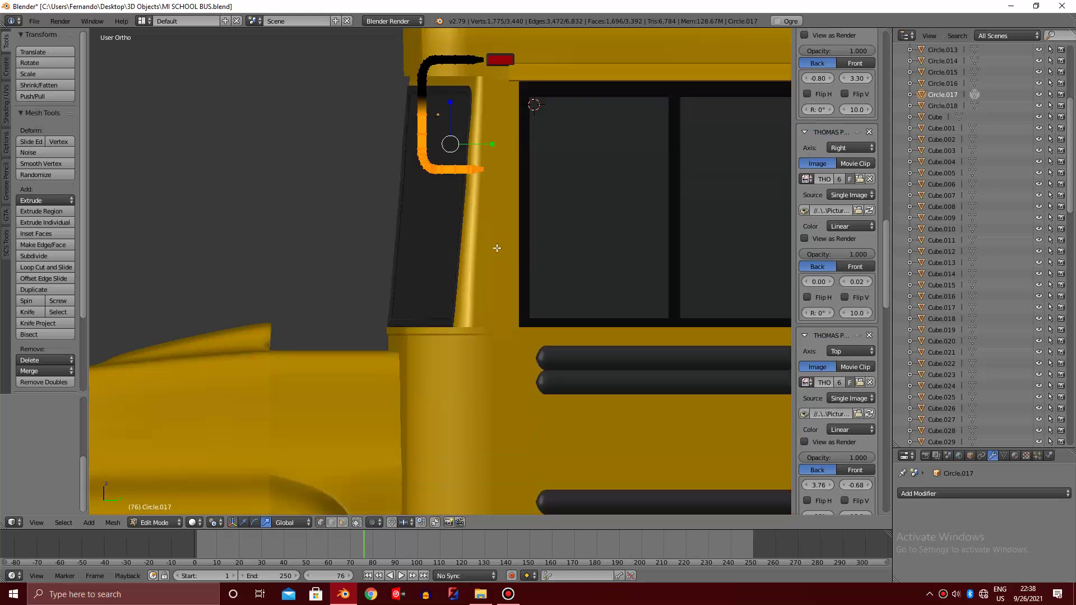
pyautogui.press('g')
pyautogui.press('z')
pyautogui.click(509, 428)
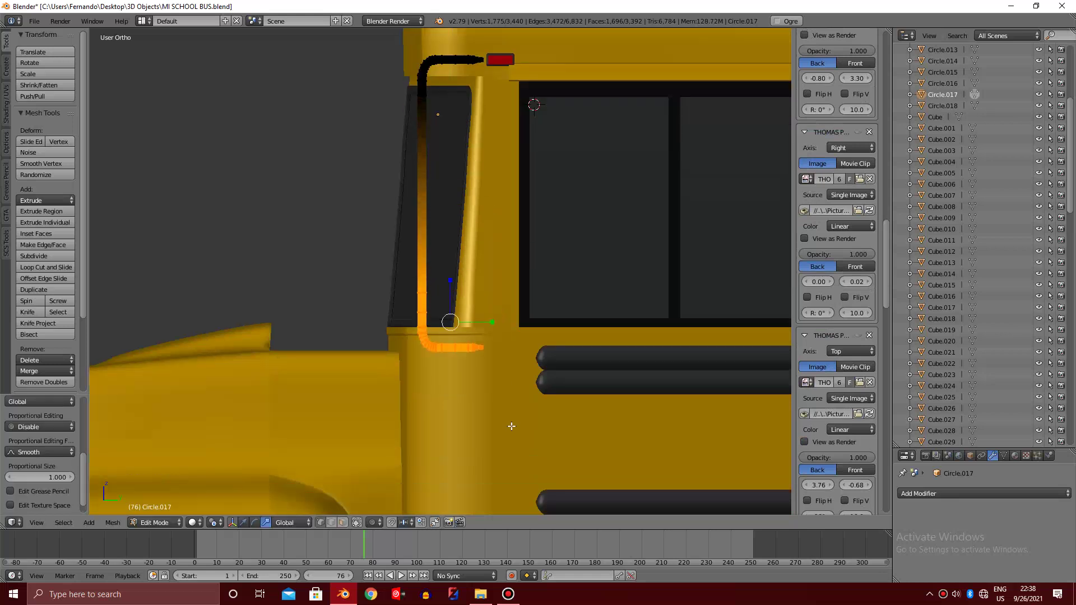
# Shift the whole vertical handle out along Y, then return to Object Mode
pyautogui.press('a')
pyautogui.press('z')
pyautogui.moveTo(373, 449); pyautogui.dragTo(481, 32)
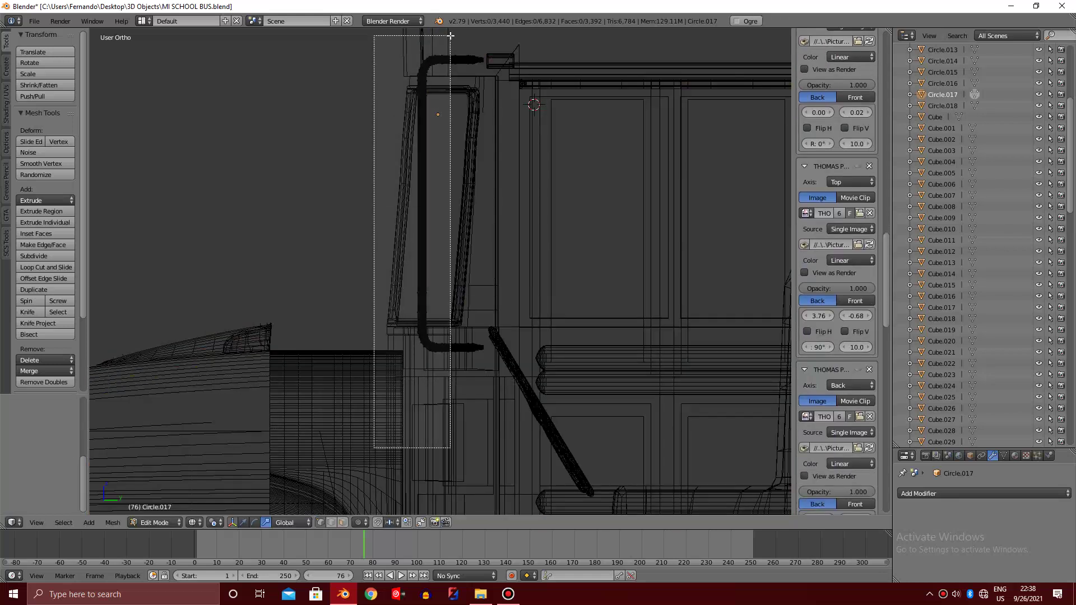
pyautogui.press('z')
pyautogui.scroll(-2, 492, 255)
pyautogui.scroll(-1, 493, 255)
pyautogui.press('g')
pyautogui.press('y')
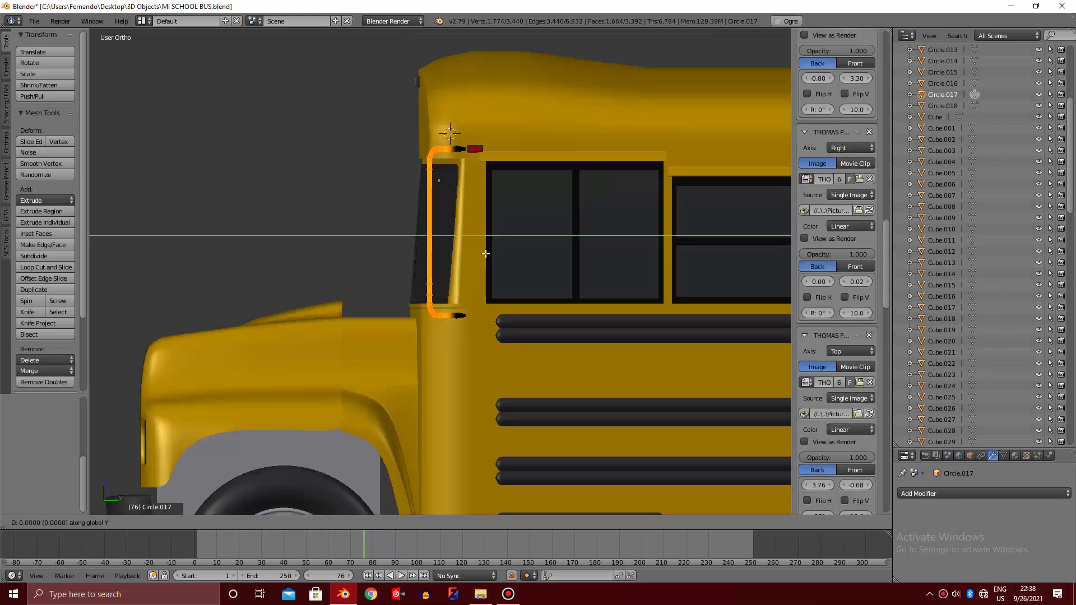
pyautogui.click(444, 247)
pyautogui.press('Tab')
pyautogui.scroll(-2, 444, 247)
pyautogui.moveTo(445, 246); pyautogui.dragTo(447, 250, button='middle')
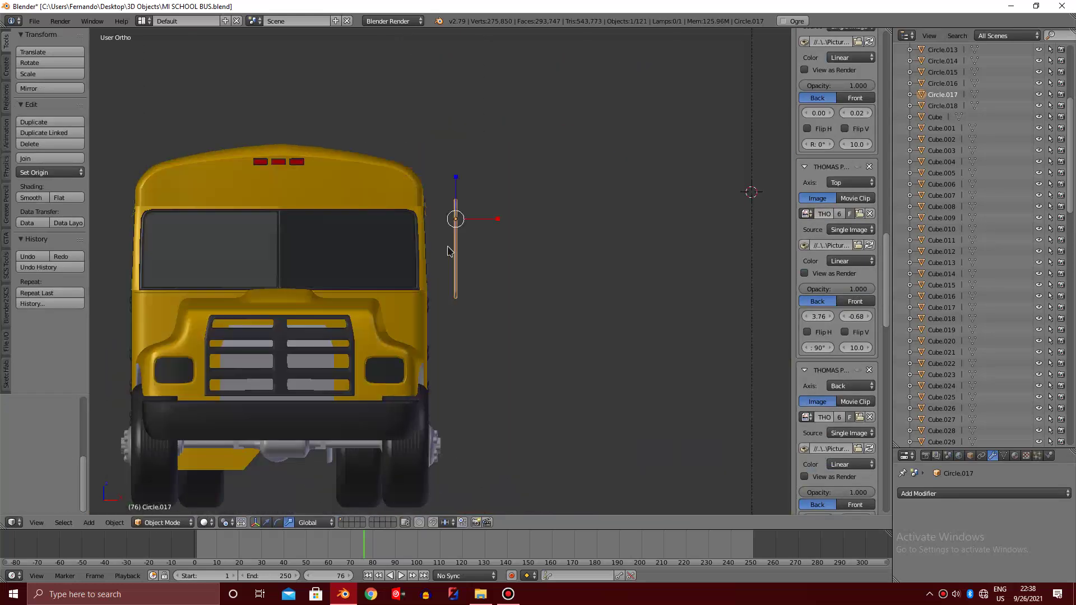
# In Top view, move the handle along X against the bus side
pyautogui.scroll(3, 447, 251)
pyautogui.scroll(2, 447, 251)
pyautogui.press('KP_7')
pyautogui.press('a')
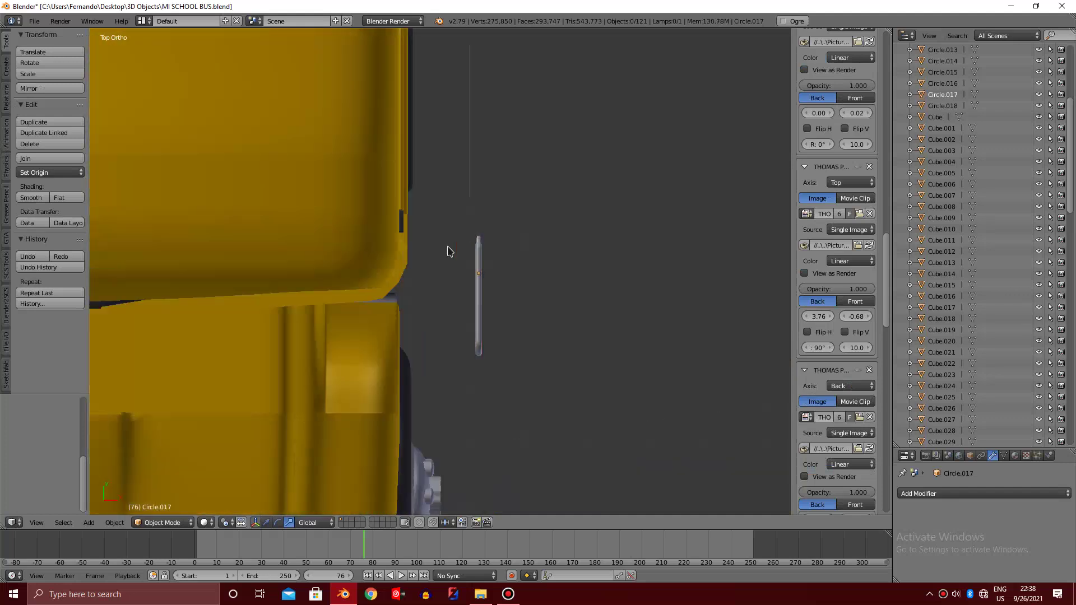
pyautogui.scroll(2, 492, 303)
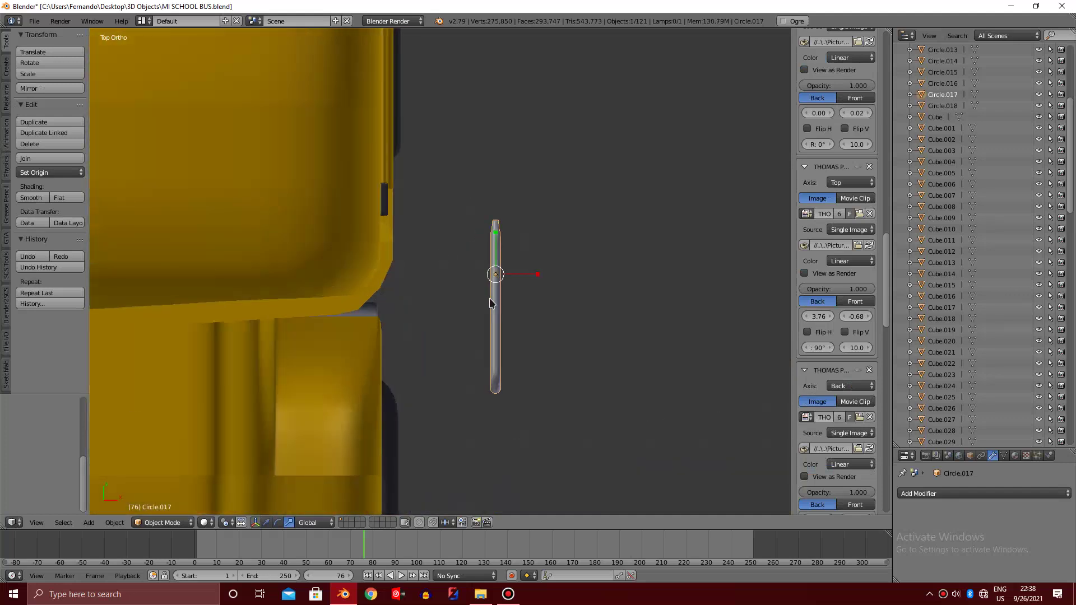
pyautogui.press('g')
pyautogui.press('y')
pyautogui.press('Escape')
pyautogui.press('g')
pyautogui.press('x')
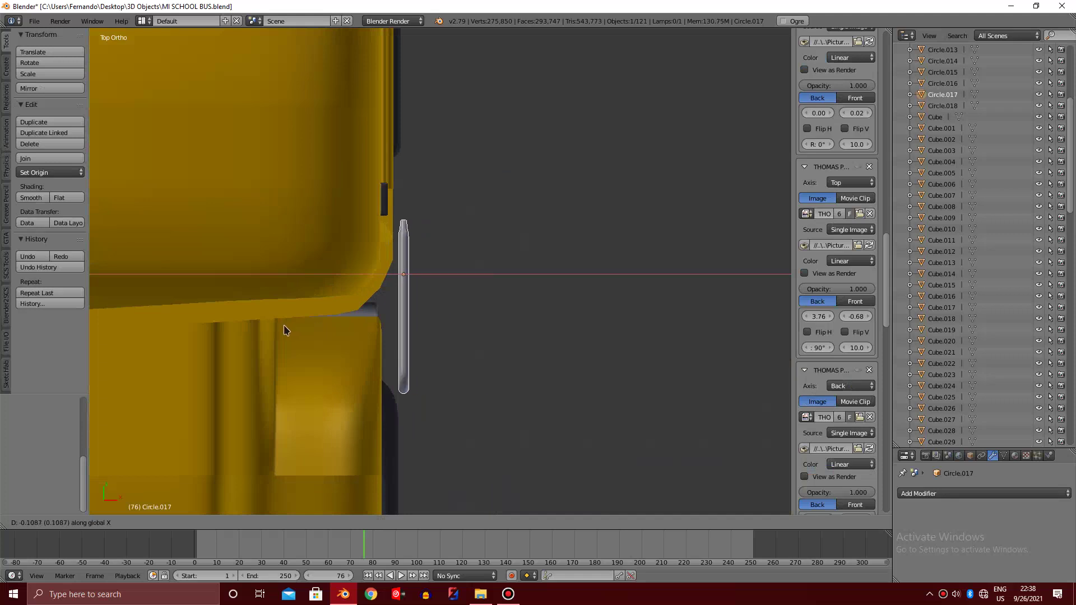
pyautogui.click(264, 324)
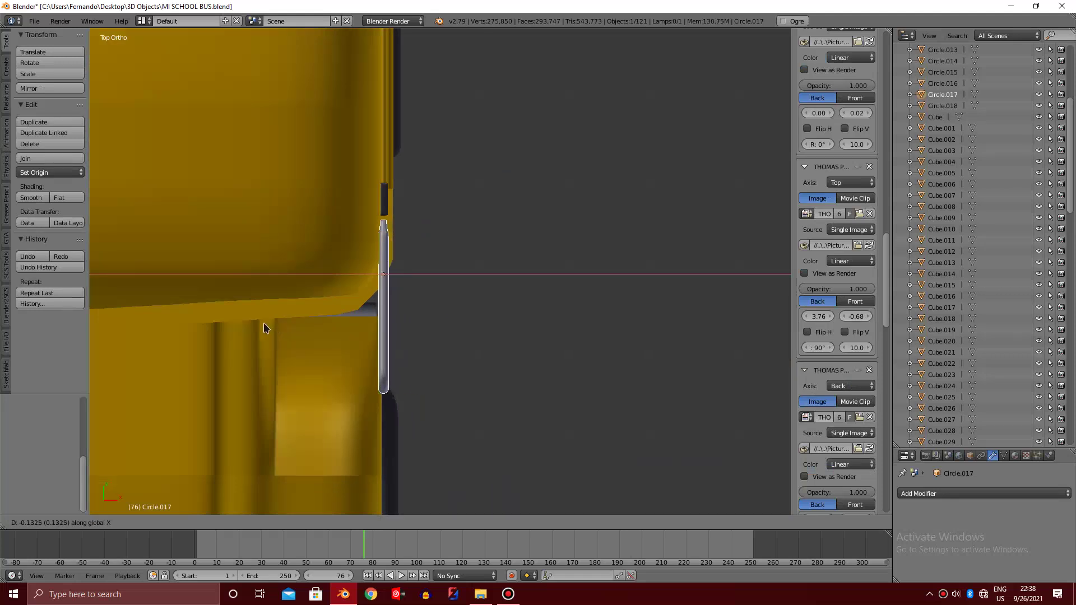
# Nudge the handle vertices along X and tilt them about 19 degrees
pyautogui.press('Tab')
pyautogui.press('z')
pyautogui.press('g')
pyautogui.press('x')
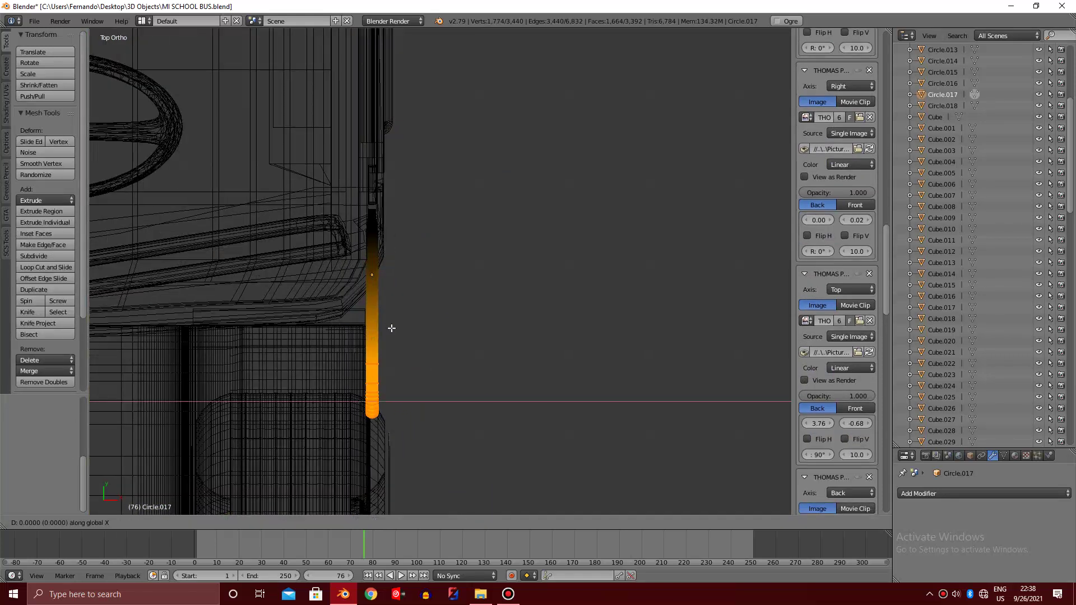
pyautogui.click(441, 316)
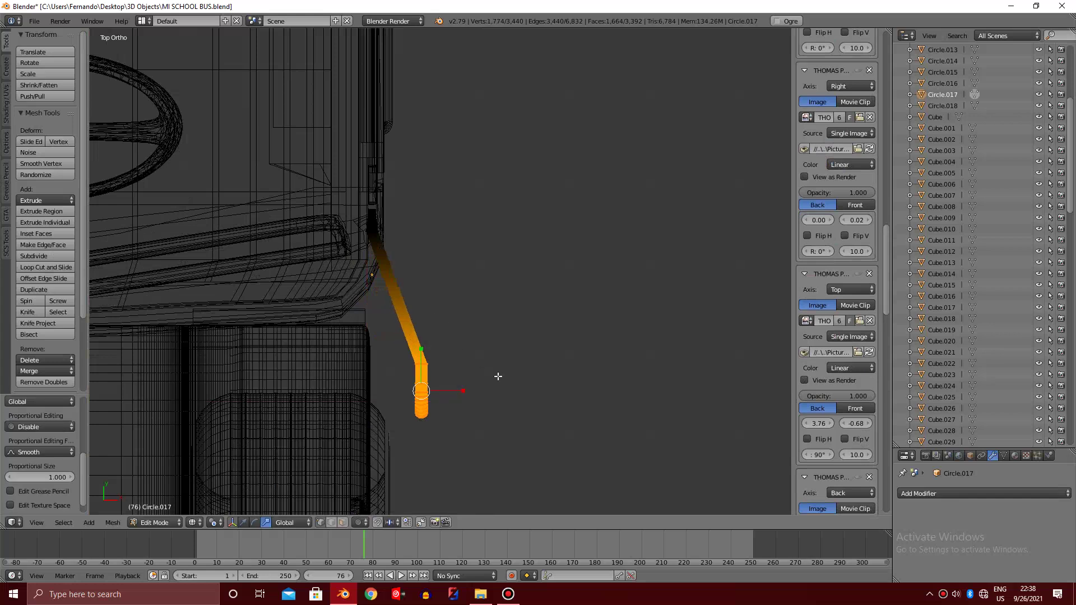
pyautogui.press('r')
pyautogui.click(491, 349)
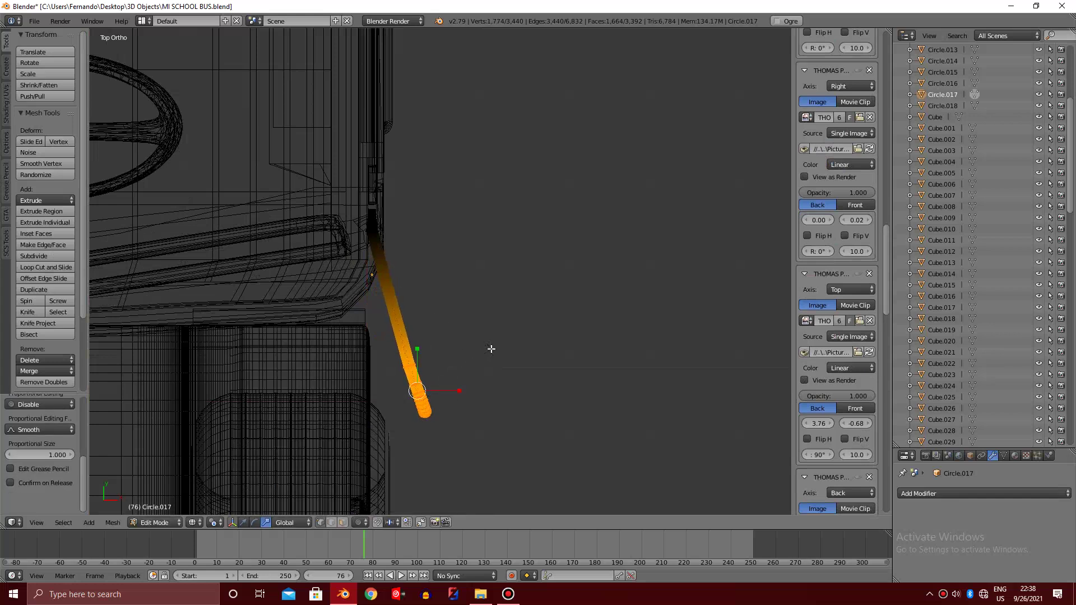
# Shift the tilted section outward along X, rotate it again, and exit Edit Mode
pyautogui.press('g')
pyautogui.click(500, 351)
pyautogui.press('g')
pyautogui.press('x')
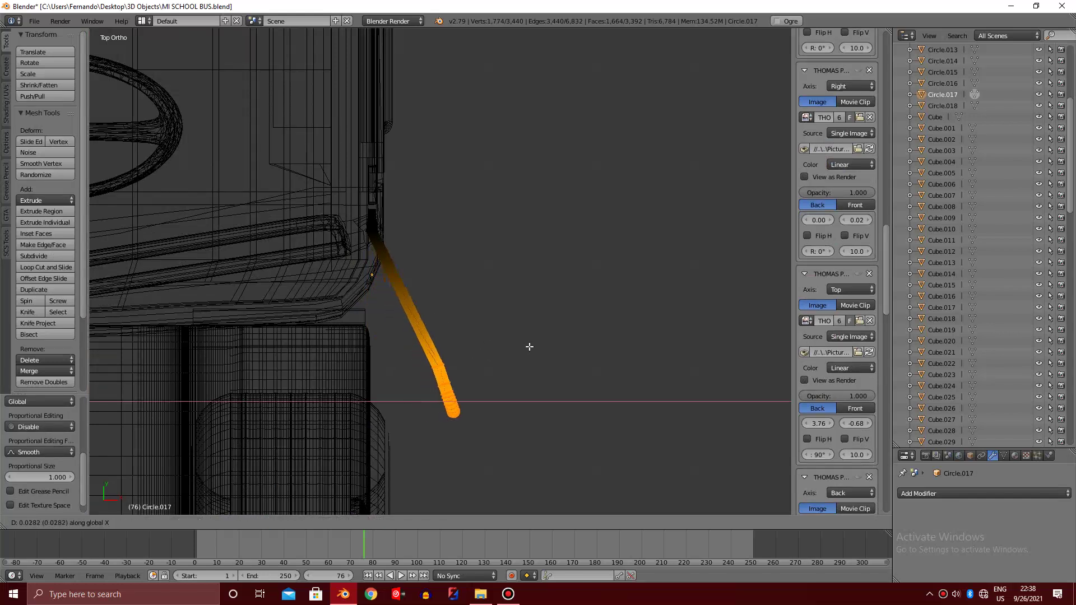
pyautogui.click(530, 347)
pyautogui.press('r')
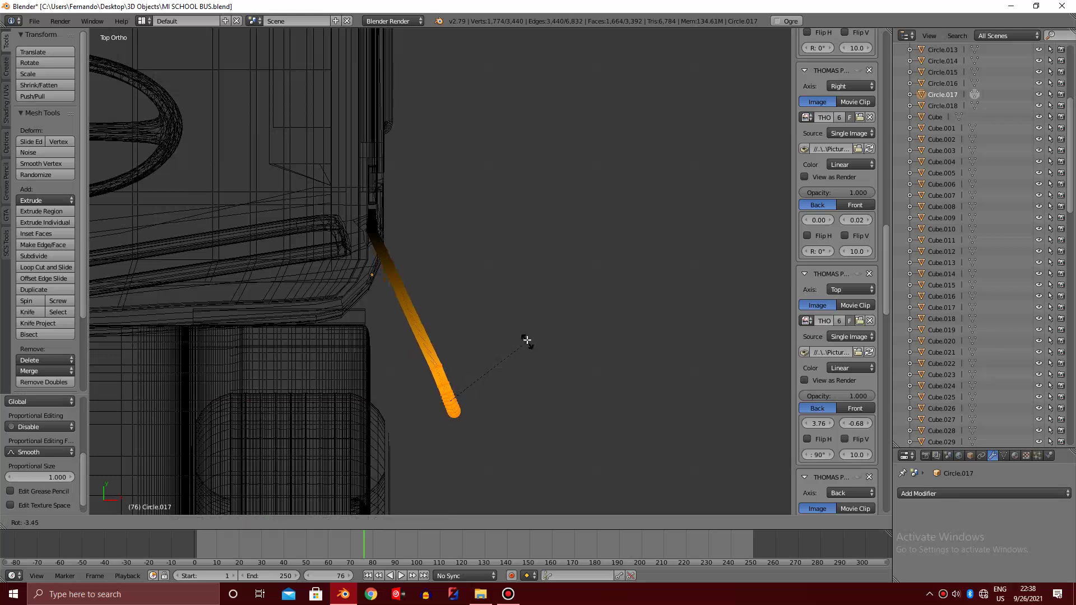
pyautogui.click(525, 335)
pyautogui.press('Tab')
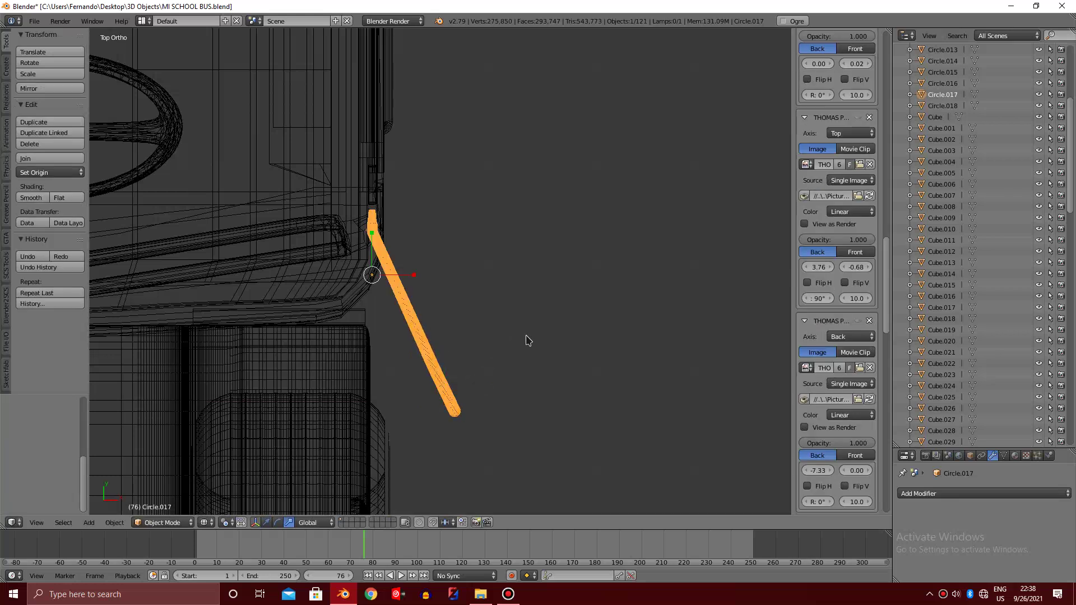
pyautogui.press('z')
# Orbit the view to inspect the handle from the bus side and front
pyautogui.press('KP_2')
pyautogui.press('KP_2')
pyautogui.scroll(-3, 525, 340)
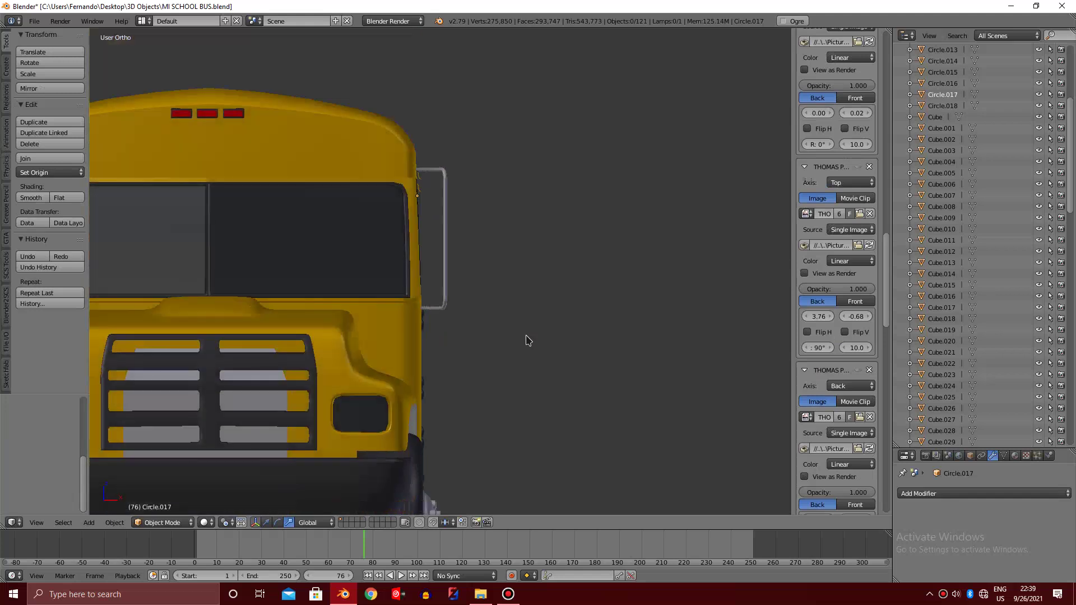
pyautogui.scroll(-2, 526, 340)
pyautogui.press('KP_6')
pyautogui.press('KP_6')
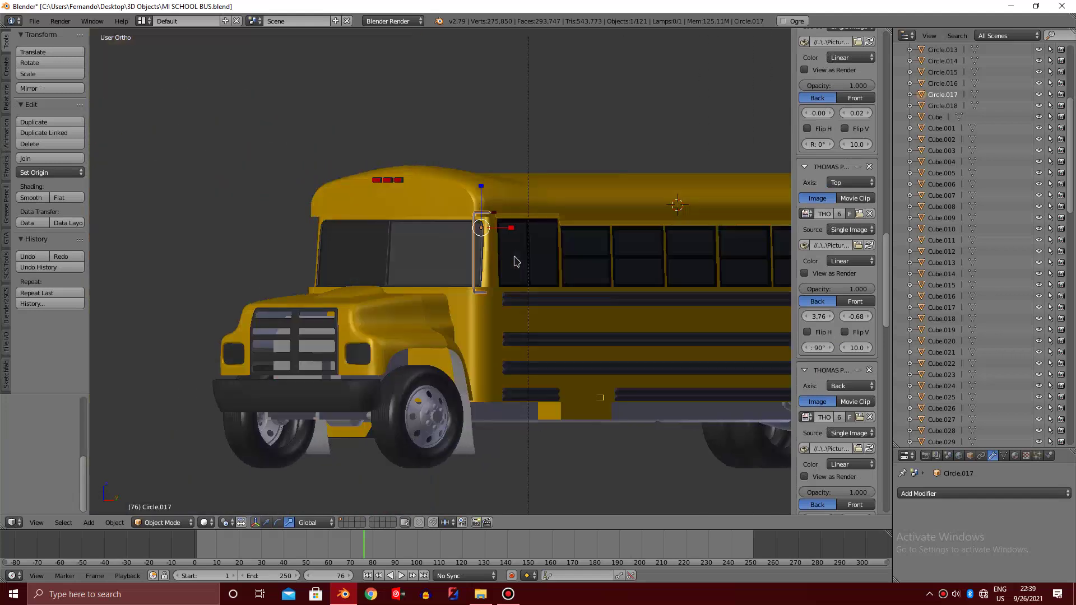
pyautogui.press('a')
pyautogui.press('KP_4')
pyautogui.press('KP_4')
pyautogui.press('KP_4')
pyautogui.press('KP_6')
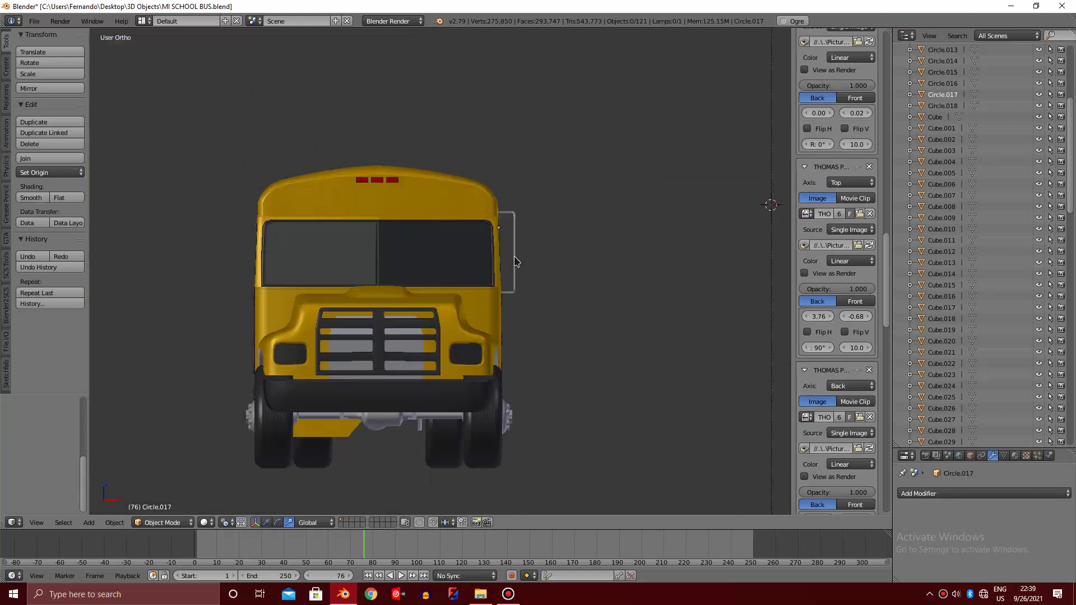
pyautogui.keyDown('shift'); pyautogui.scroll(-1, 528, 318); pyautogui.keyUp('shift')
pyautogui.hotkey('shift', 'a')
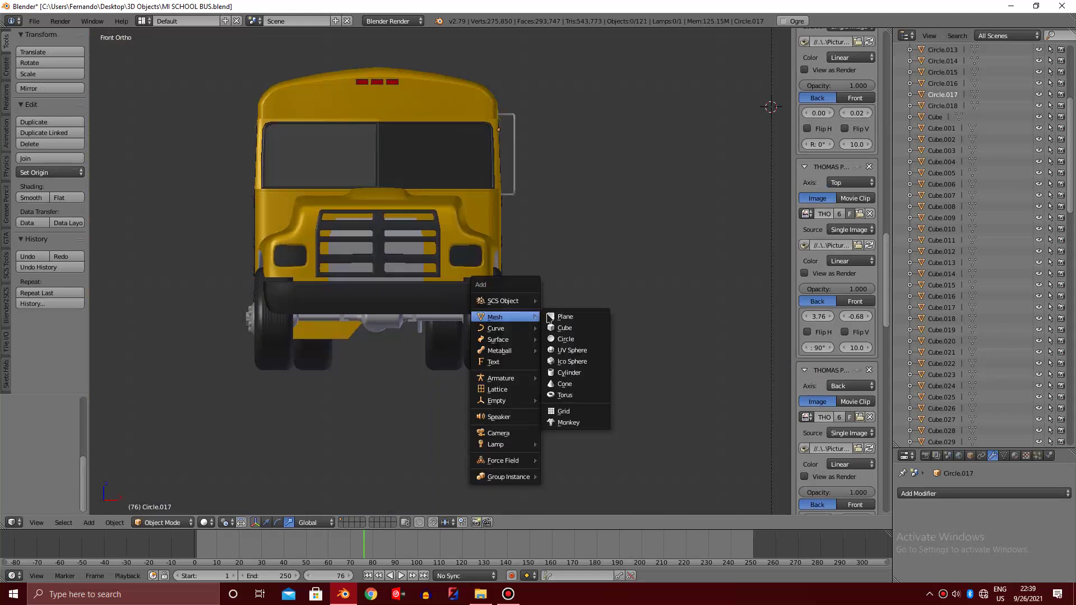
# Add a plane and rotate it 90° on X to stand upright
pyautogui.click(552, 311)
pyautogui.scroll(-3, 552, 319)
pyautogui.scroll(-2, 552, 318)
pyautogui.scroll(2, 495, 229)
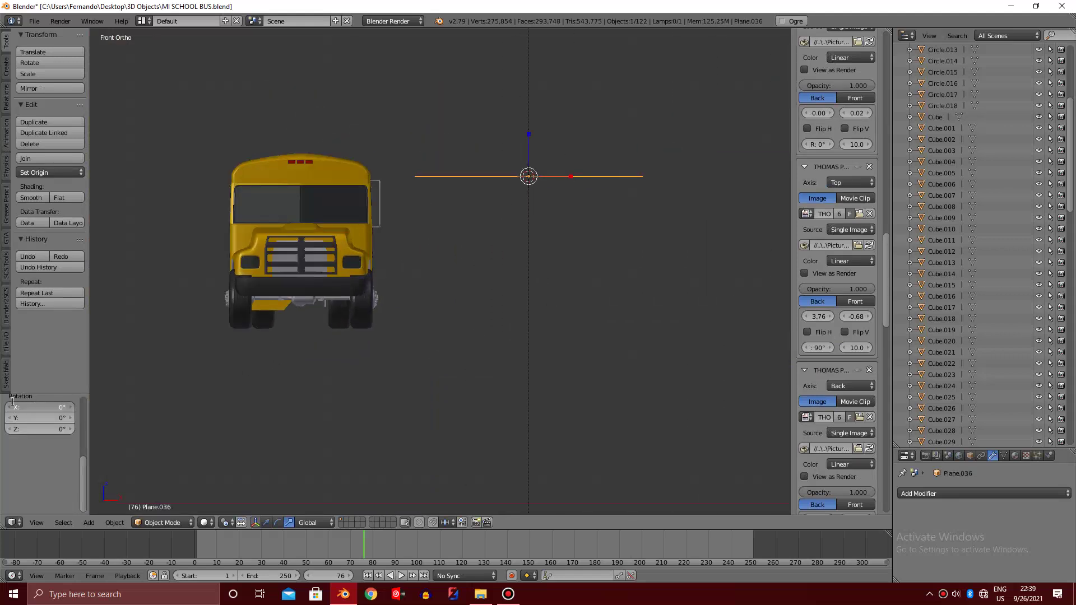
pyautogui.press('Return')
pyautogui.keyDown('shift'); pyautogui.scroll(2, 496, 343); pyautogui.keyUp('shift')
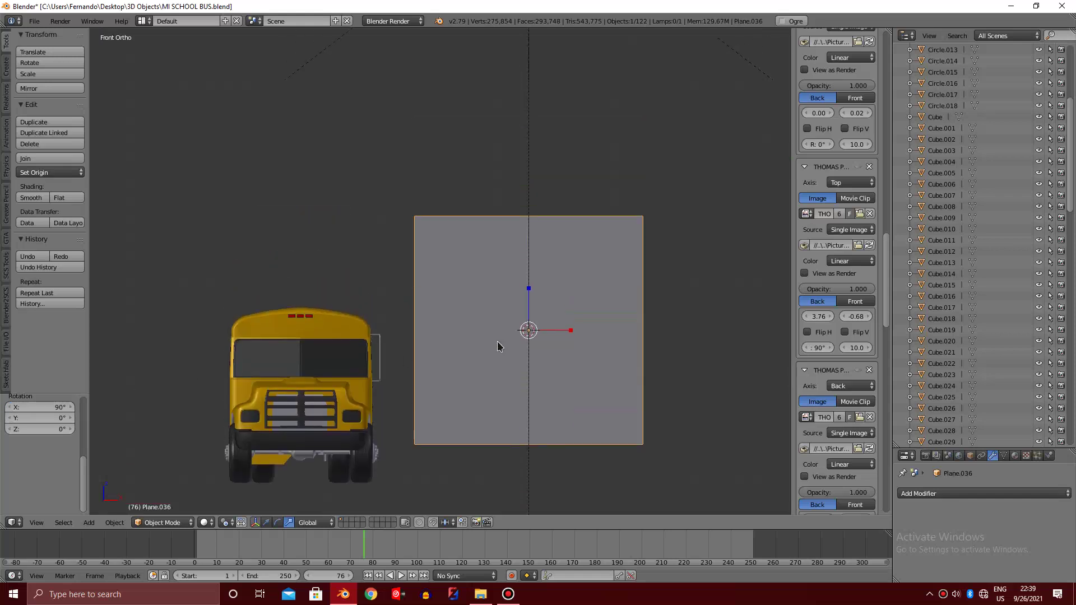
pyautogui.keyDown('ctrl'); pyautogui.scroll(-3, 506, 346); pyautogui.keyUp('ctrl')
# Try a horizontal loop cut through the plane in Edit Mode, then undo it
pyautogui.press('Tab')
pyautogui.scroll(2, 506, 347)
pyautogui.keyDown('shift'); pyautogui.scroll(-2, 415, 335); pyautogui.keyUp('shift')
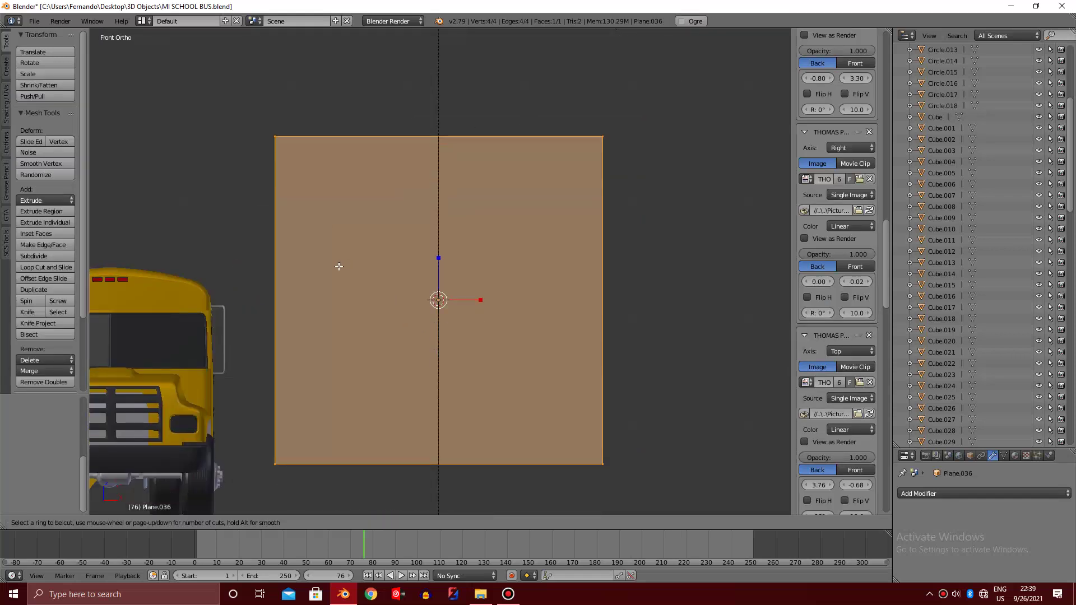
pyautogui.click(294, 271)
pyautogui.rightClick(304, 338)
pyautogui.hotkey('ctrl', 'r')
pyautogui.rightClick(302, 351)
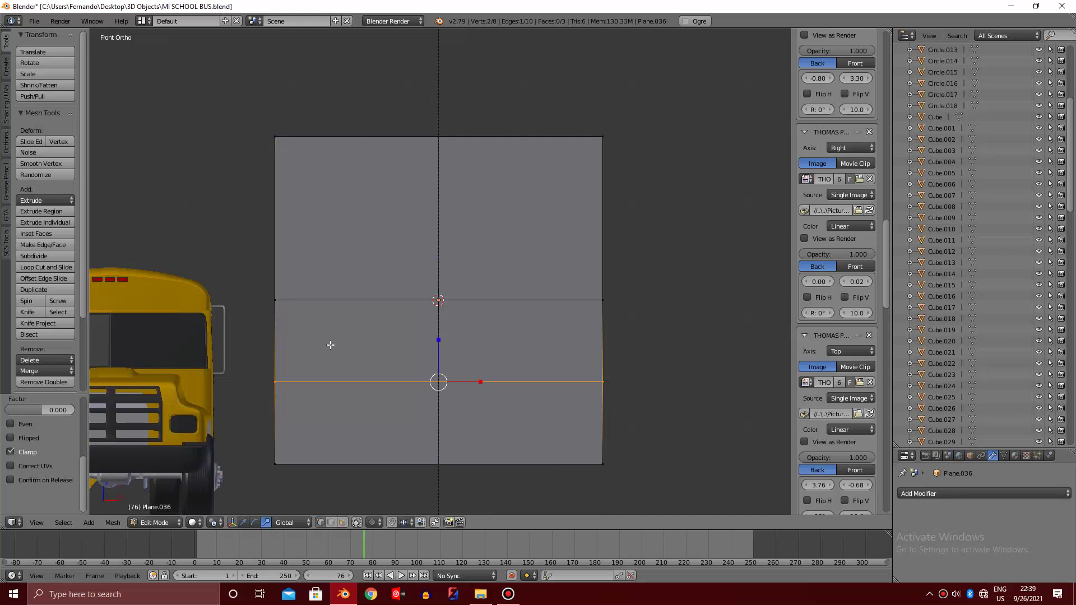
pyautogui.hotkey('ctrl', 'z')
pyautogui.hotkey('ctrl', 'z')
# Add horizontal loop cuts at the plane's centre and in its lower and upper halves
pyautogui.hotkey('ctrl', 'r')
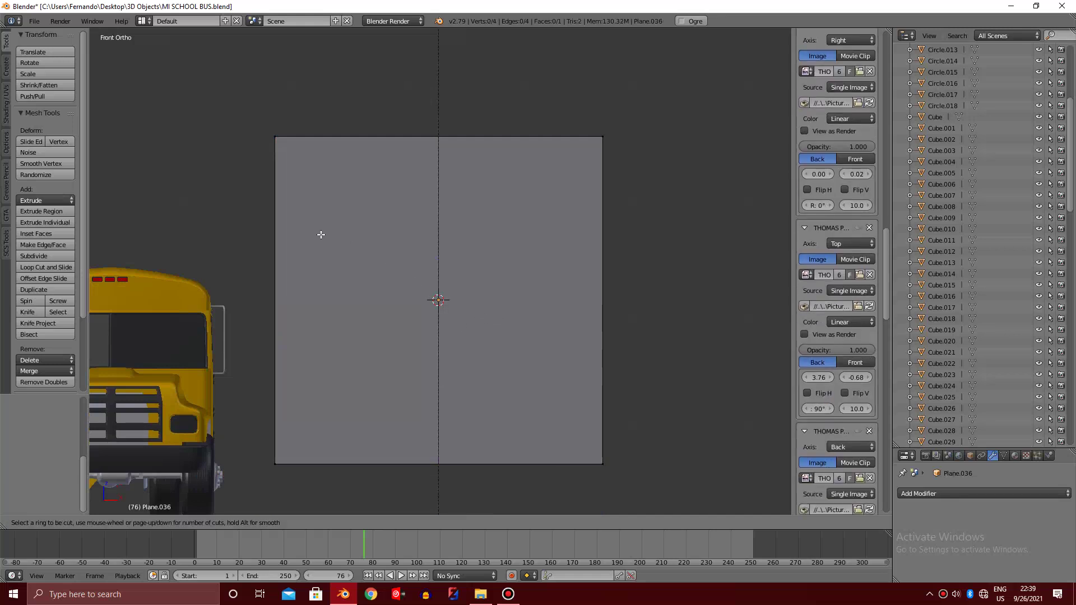
pyautogui.click(300, 270)
pyautogui.rightClick(296, 291)
pyautogui.hotkey('ctrl', 'r')
pyautogui.click(291, 320)
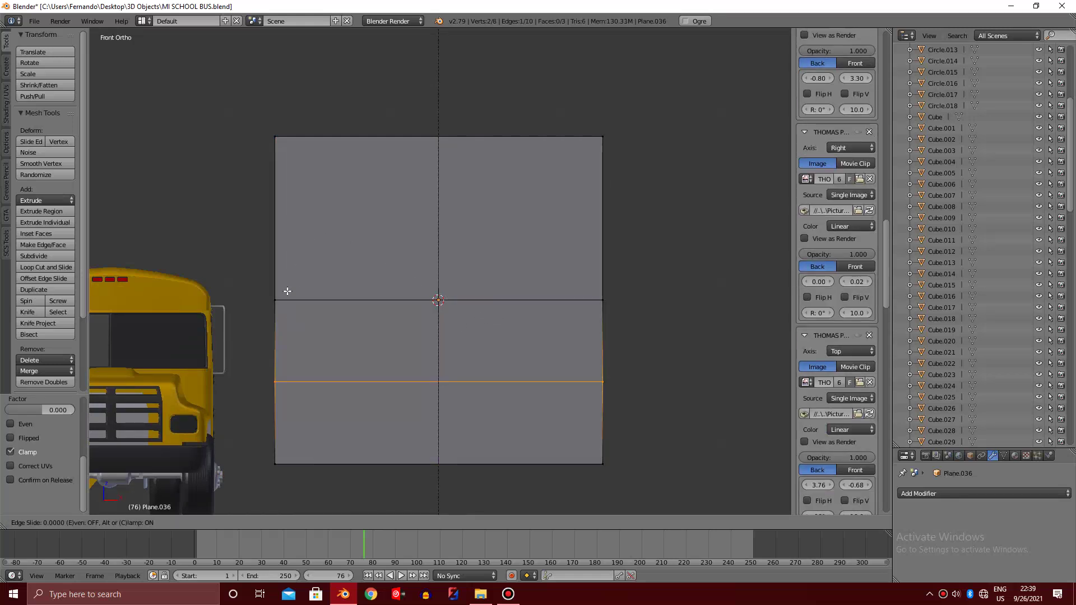
pyautogui.rightClick(282, 251)
pyautogui.hotkey('ctrl', 'r')
pyautogui.click(281, 245)
pyautogui.rightClick(280, 242)
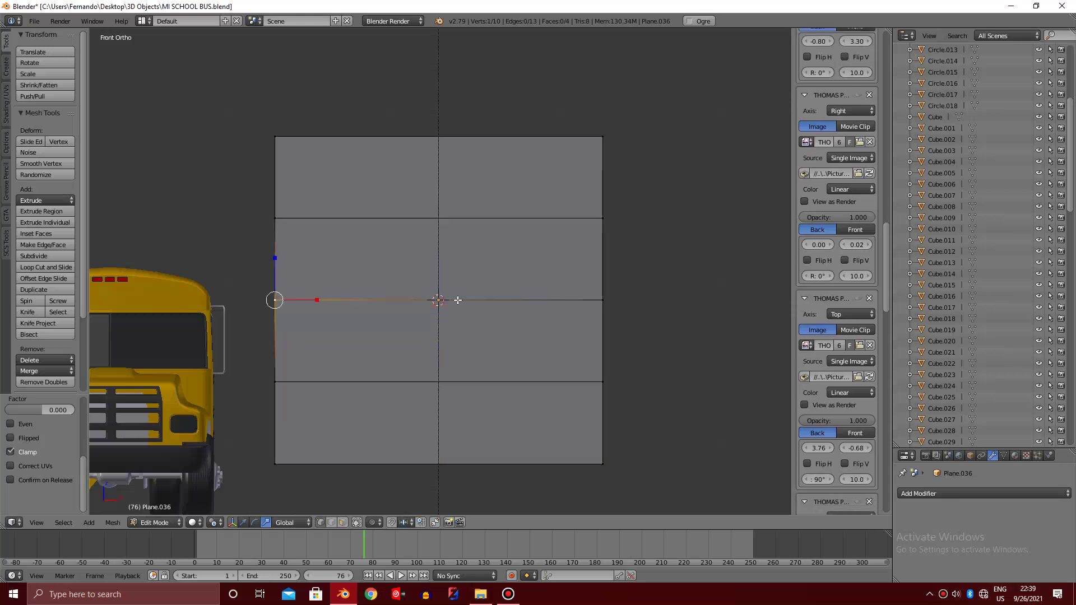
# Select the plane's middle horizontal edge and push it back along Y
pyautogui.keyDown('shift'); pyautogui.rightClick(594, 296); pyautogui.keyUp('shift')
pyautogui.scroll(-3, 583, 293)
pyautogui.moveTo(581, 292); pyautogui.dragTo(506, 303, button='middle')
pyautogui.scroll(3, 506, 304)
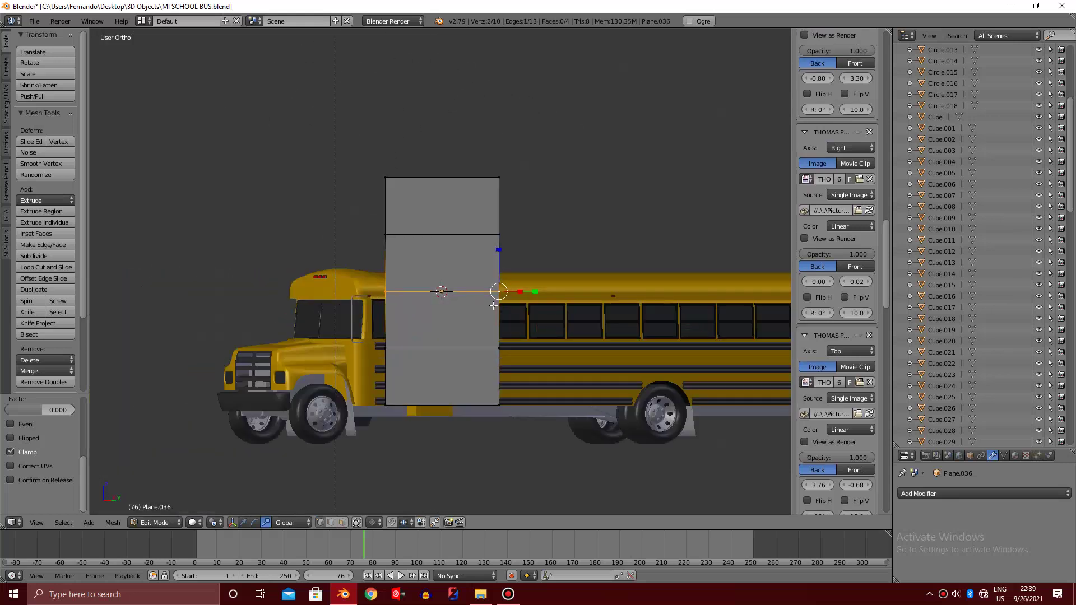
pyautogui.press('g')
pyautogui.press('y')
pyautogui.click(477, 306)
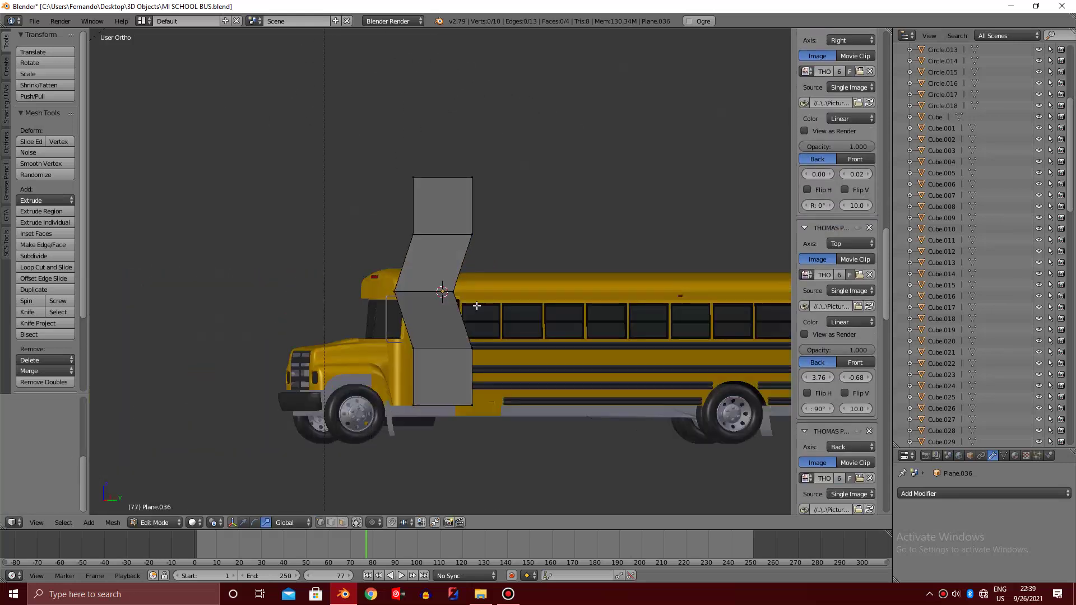
pyautogui.press('KP_4')
pyautogui.press('KP_4')
pyautogui.press('KP_4')
pyautogui.press('KP_4')
pyautogui.press('KP_4')
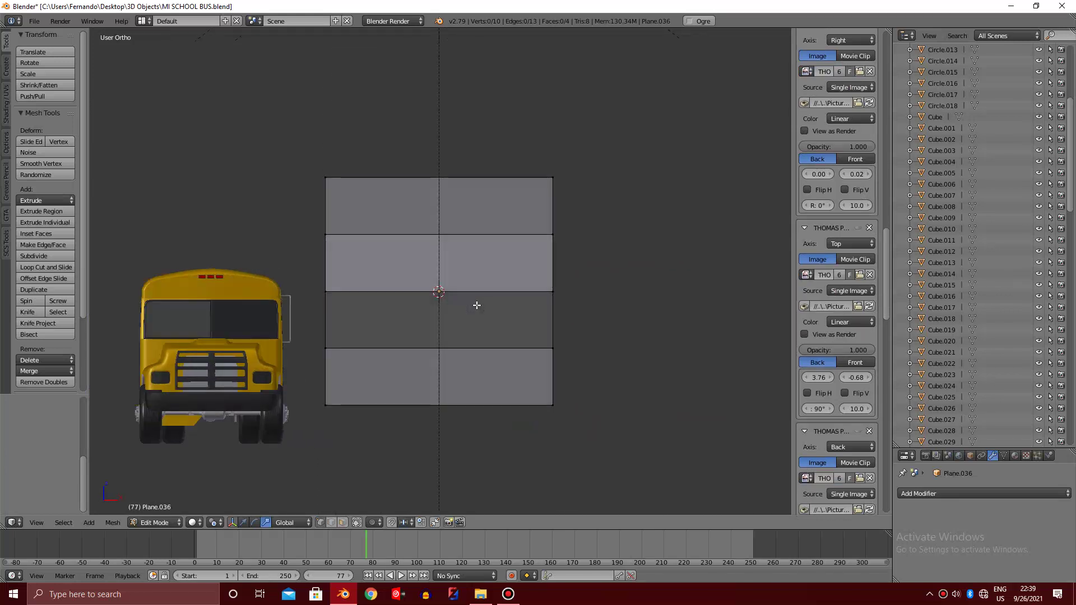
pyautogui.scroll(1, 477, 304)
pyautogui.scroll(1, 476, 305)
# Add two more loop cuts near the top band and check the plane edge-on
pyautogui.hotkey('ctrl', 'r')
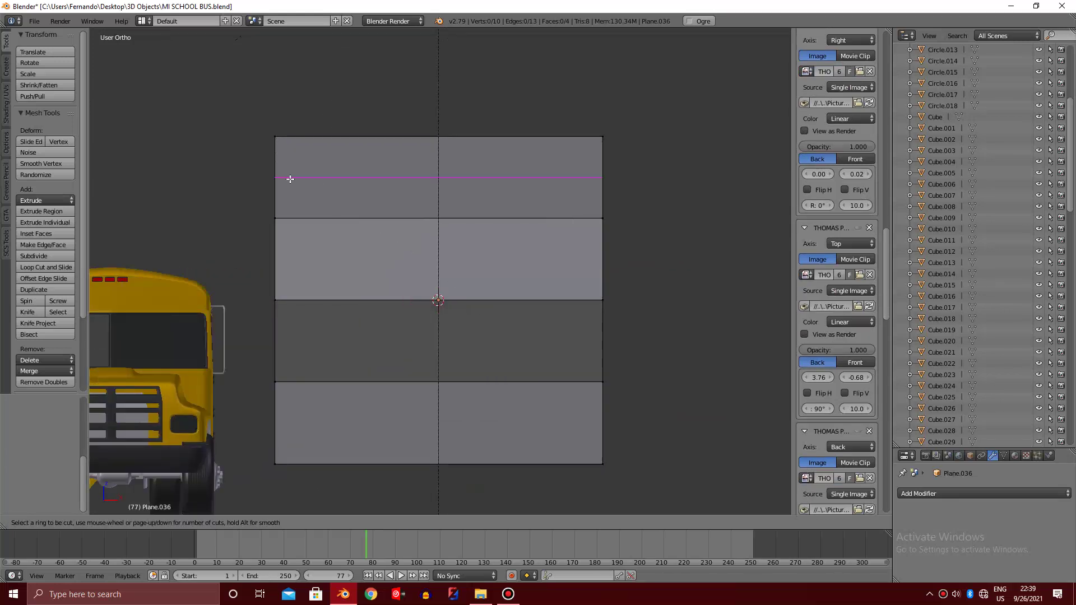
pyautogui.click(288, 178)
pyautogui.click(288, 217)
pyautogui.hotkey('ctrl', 'r')
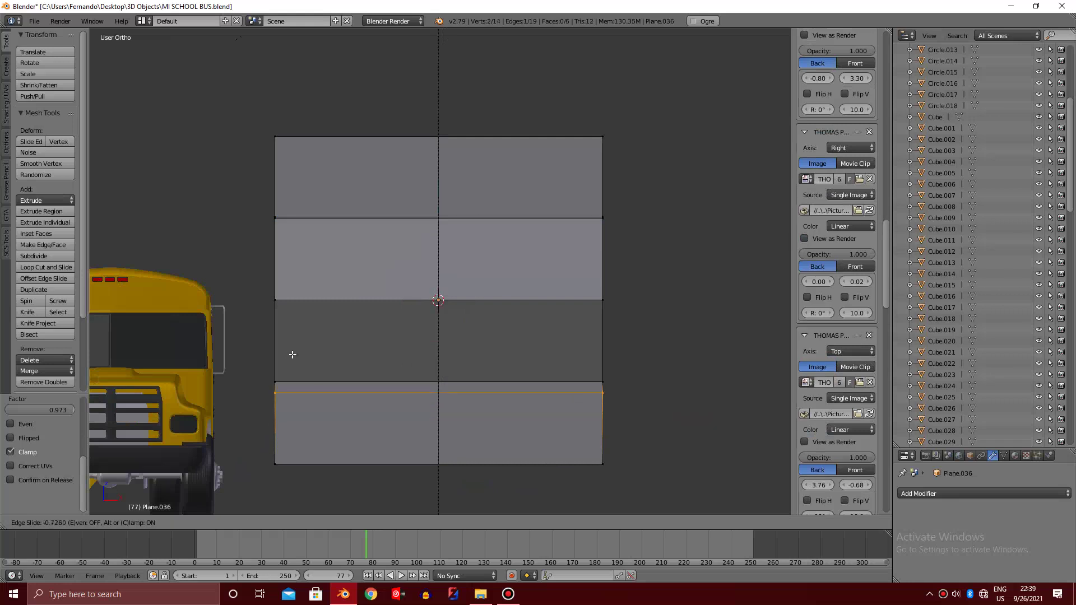
pyautogui.click(302, 352)
pyautogui.press('Tab')
pyautogui.scroll(-4, 416, 237)
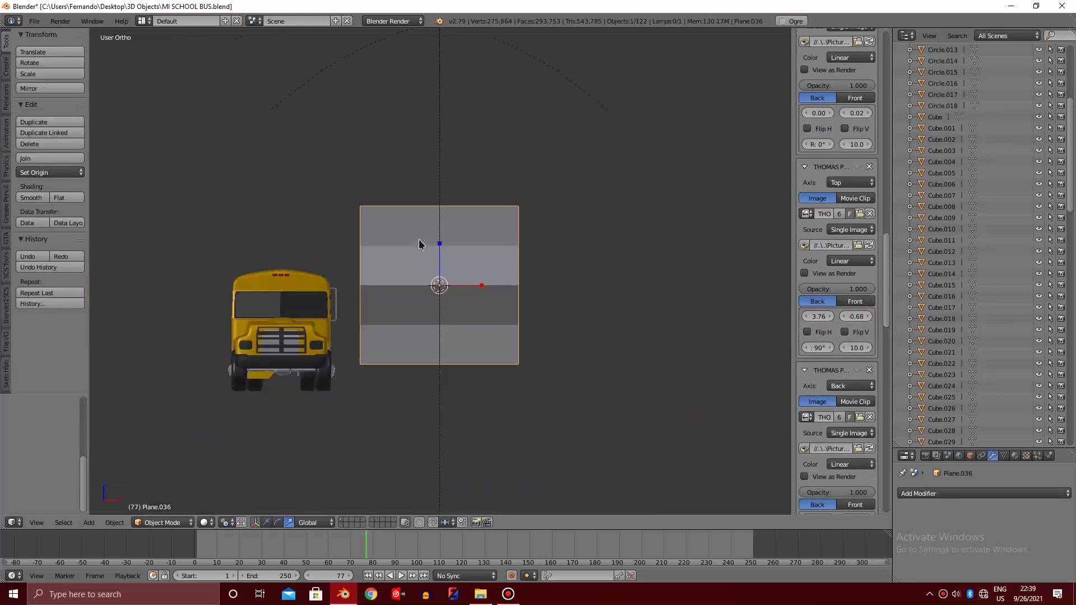
pyautogui.press('KP_6')
pyautogui.press('KP_6')
pyautogui.press('KP_6')
pyautogui.press('Tab')
pyautogui.scroll(2, 432, 249)
pyautogui.press('KP_6')
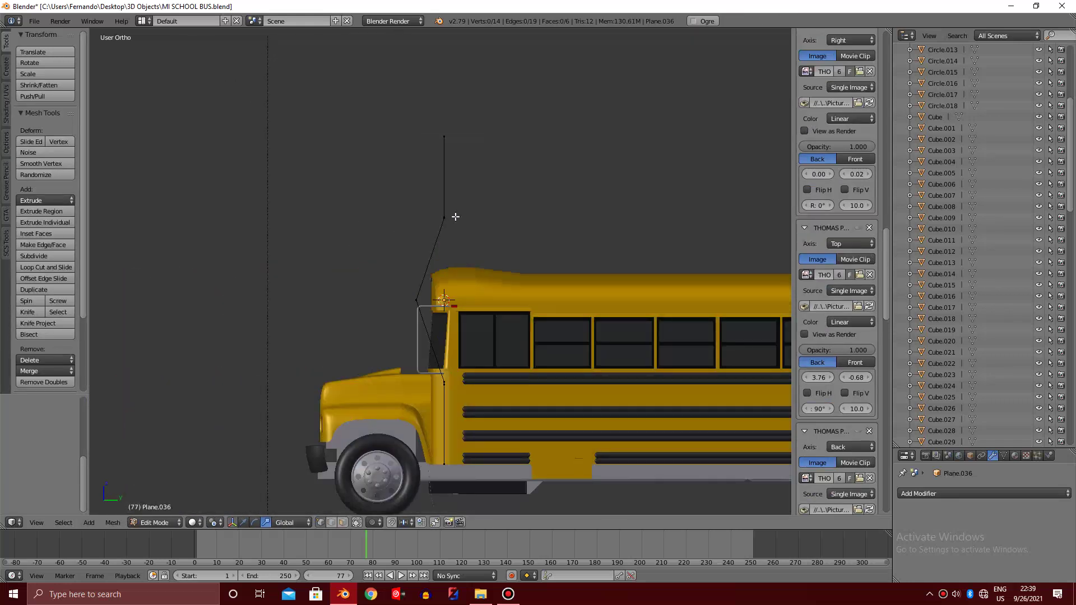
# Cut a vertical edge loop down the folded panel
pyautogui.press('KP_6')
pyautogui.press('KP_6')
pyautogui.press('KP_6')
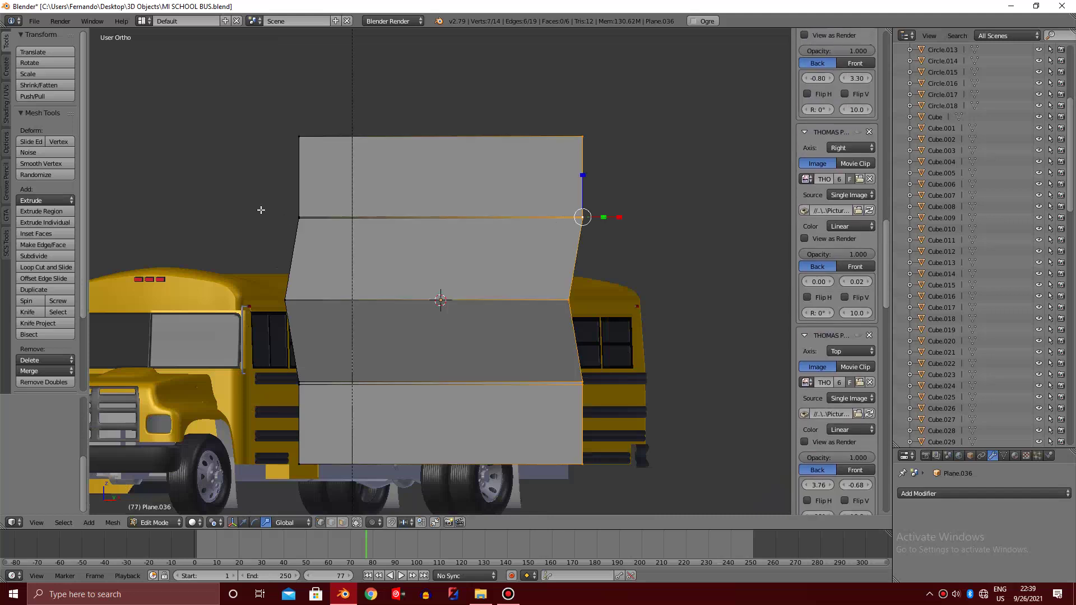
pyautogui.press('a')
pyautogui.keyDown('shift'); pyautogui.rightClick(296, 204); pyautogui.keyUp('shift')
pyautogui.press('KP_4')
pyautogui.press('KP_4')
pyautogui.press('KP_4')
pyautogui.press('KP_6')
pyautogui.press('KP_6')
pyautogui.press('KP_6')
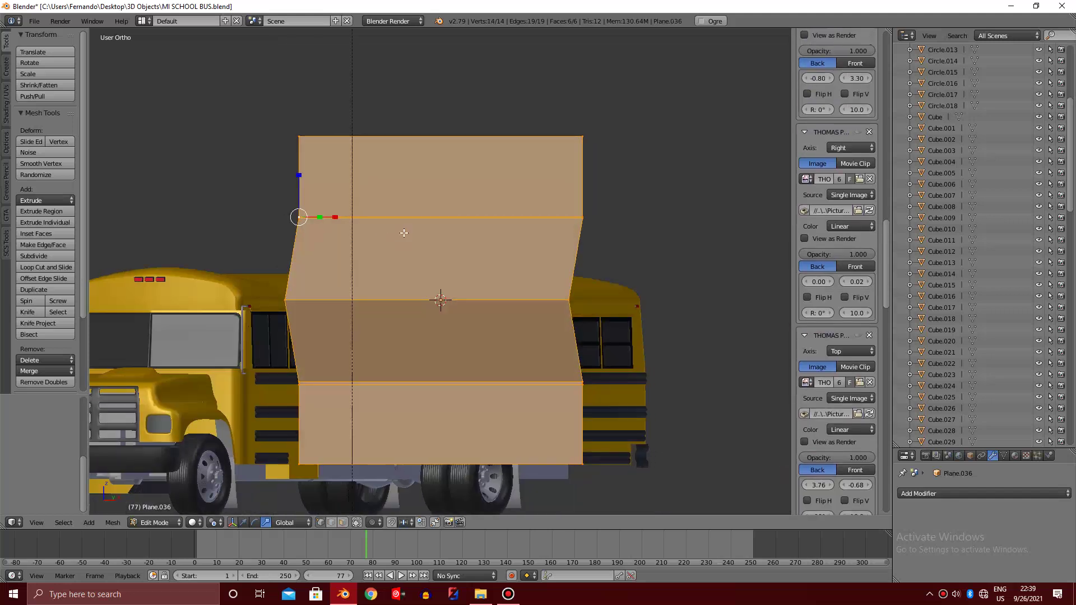
pyautogui.press('a')
pyautogui.hotkey('ctrl', 'r')
pyautogui.click(588, 246)
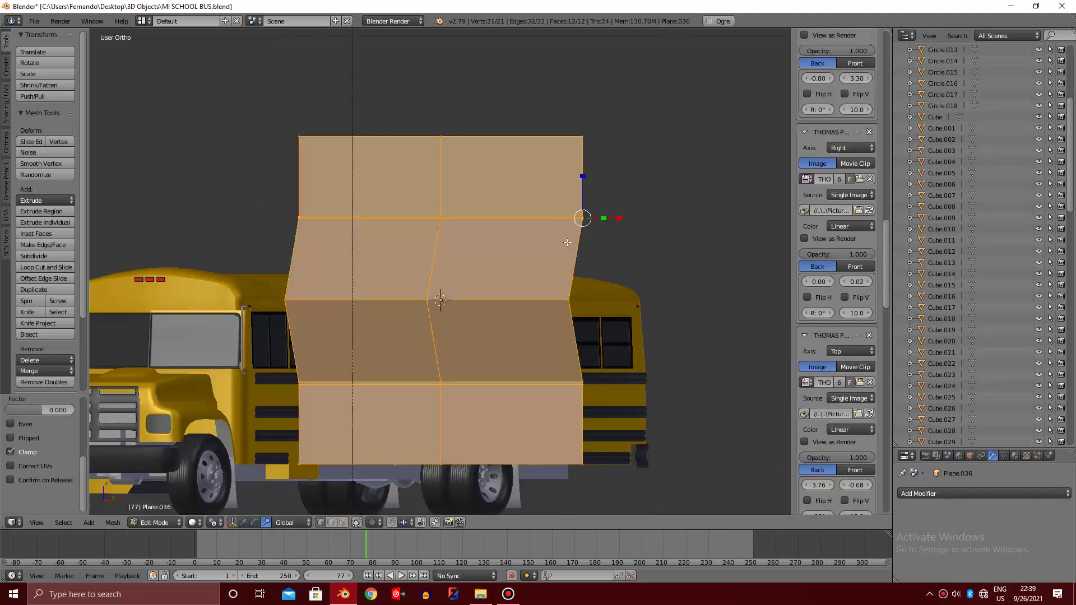
# Select the panel's side edge vertices, top and bottom
pyautogui.press('a')
pyautogui.rightClick(581, 221)
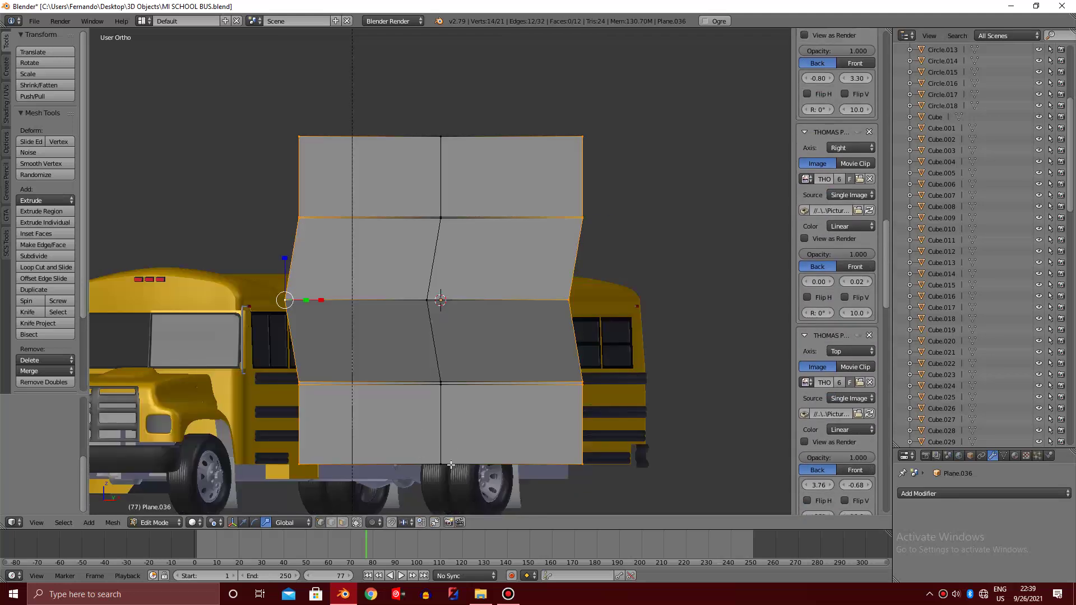
pyautogui.press('KP_4')
pyautogui.press('KP_4')
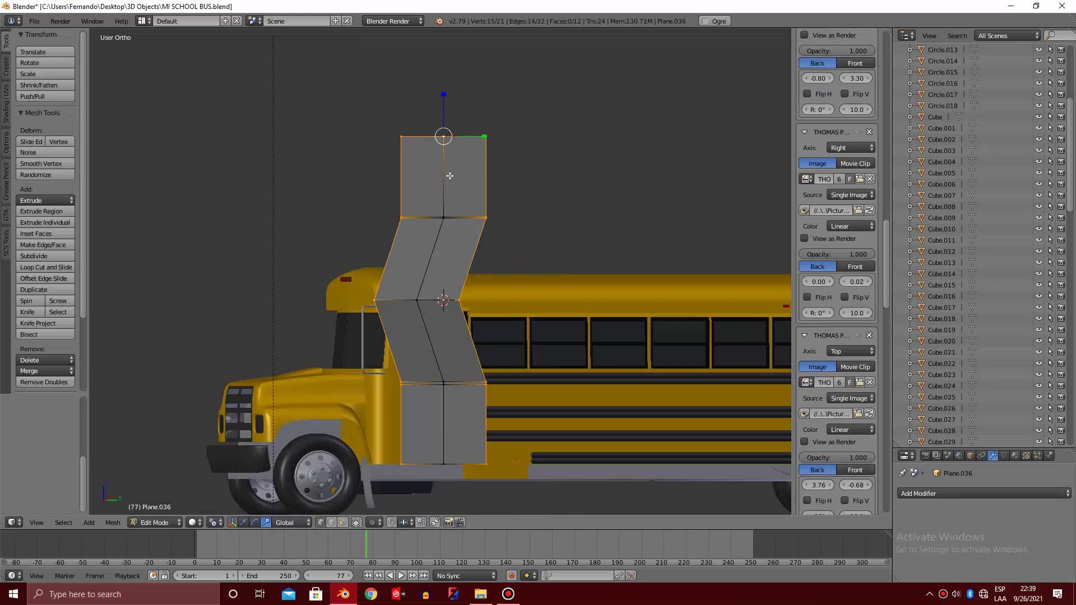
pyautogui.keyDown('shift'); pyautogui.rightClick(436, 470); pyautogui.keyUp('shift')
pyautogui.press('KP_4')
pyautogui.press('KP_4')
pyautogui.press('KP_6')
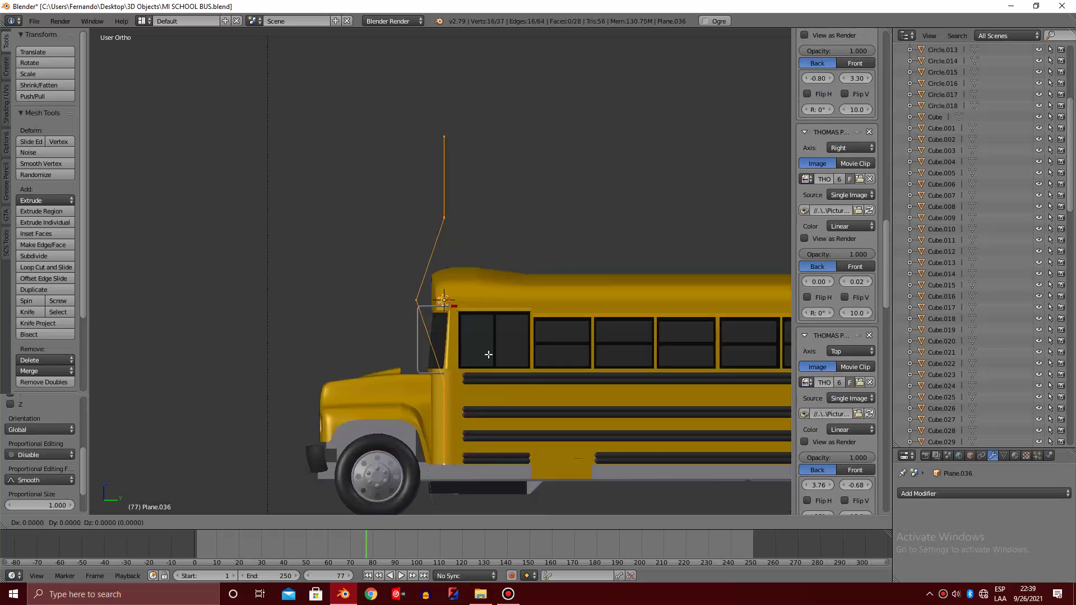
# Extrude the side edge and scale it along Y into a narrow wall
pyautogui.click(532, 354)
pyautogui.scroll(2, 532, 250)
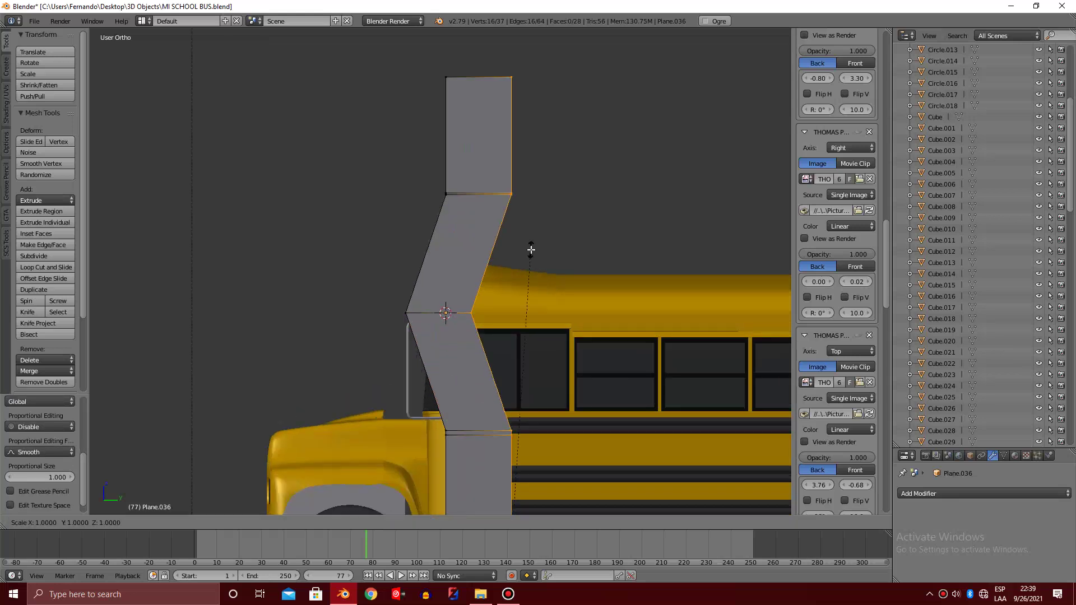
pyautogui.press('s')
pyautogui.press('y')
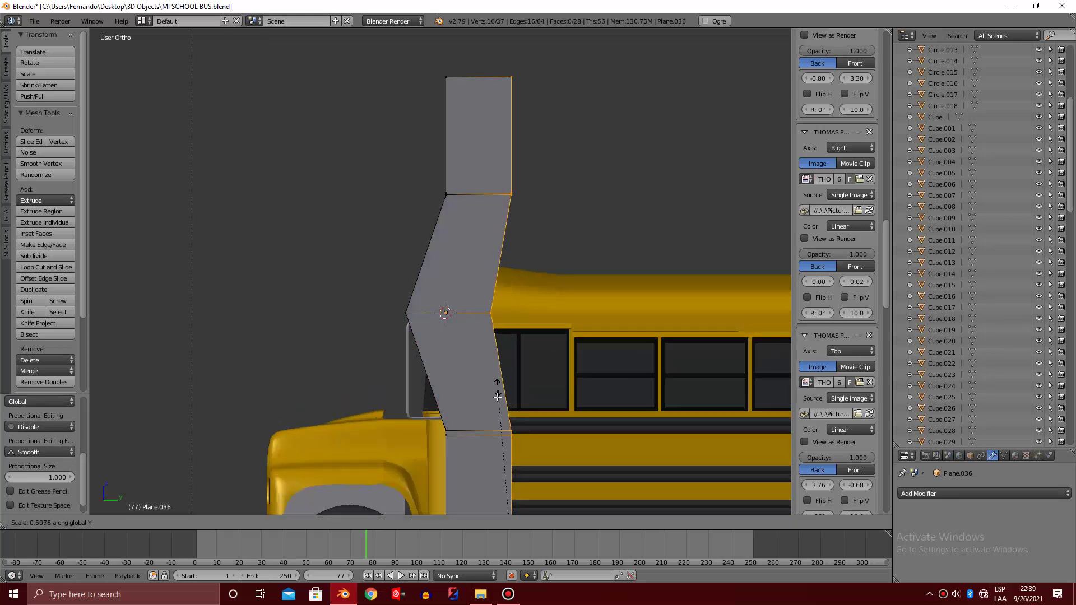
pyautogui.click(511, 71)
pyautogui.scroll(-3, 515, 89)
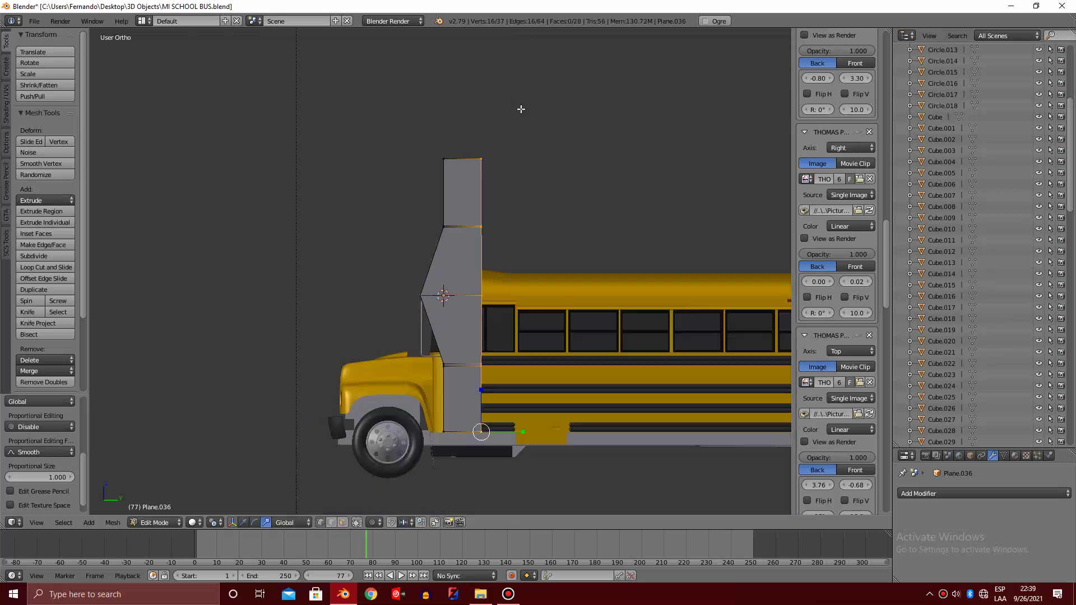
pyautogui.scroll(1, 510, 122)
# Move the extruded wall along Y and return to Object Mode
pyautogui.press('g')
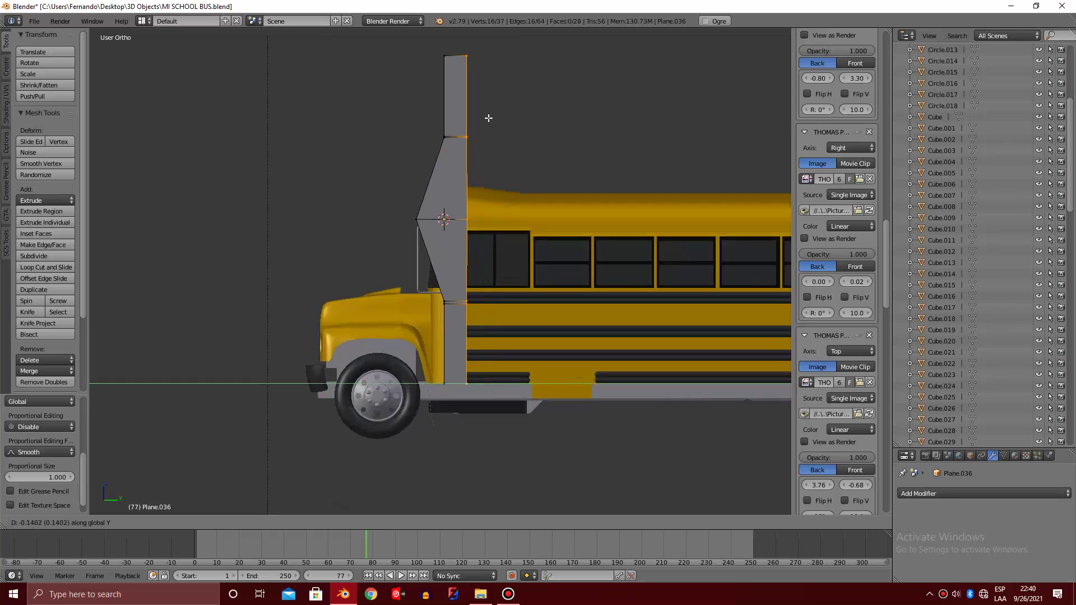
pyautogui.click(488, 118)
pyautogui.press('Tab')
pyautogui.press('KP_4')
pyautogui.press('KP_4')
pyautogui.press('KP_4')
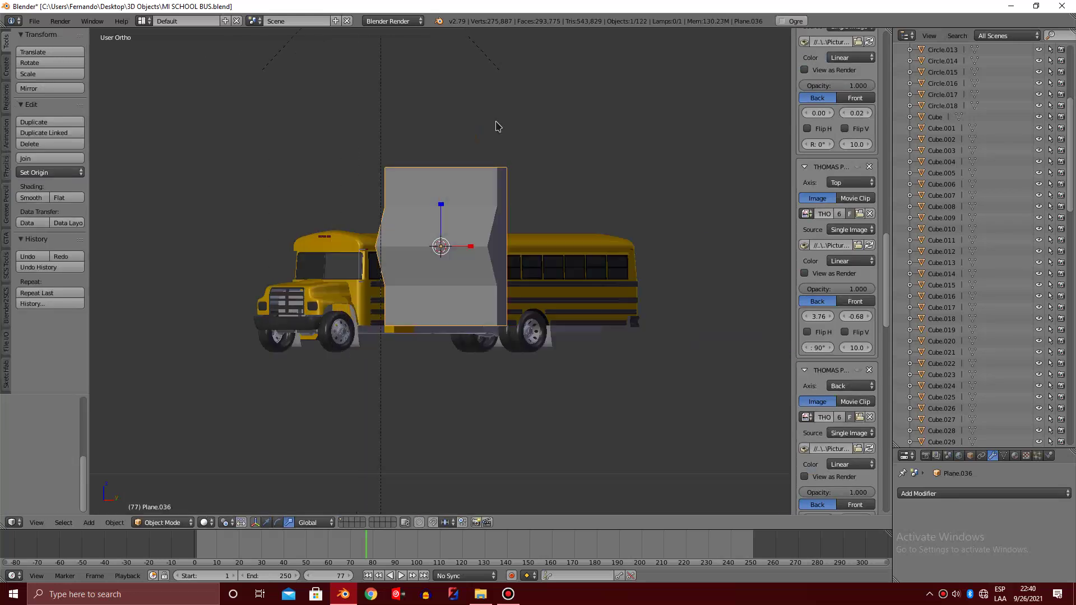
pyautogui.press('KP_4')
pyautogui.press('KP_4')
pyautogui.press('KP_4')
pyautogui.press('KP_4')
pyautogui.press('KP_4')
pyautogui.scroll(4, 474, 223)
# Add a Subdivision Surface modifier to the panel and enter Edit Mode
pyautogui.press('KP_6')
pyautogui.press('KP_6')
pyautogui.press('KP_6')
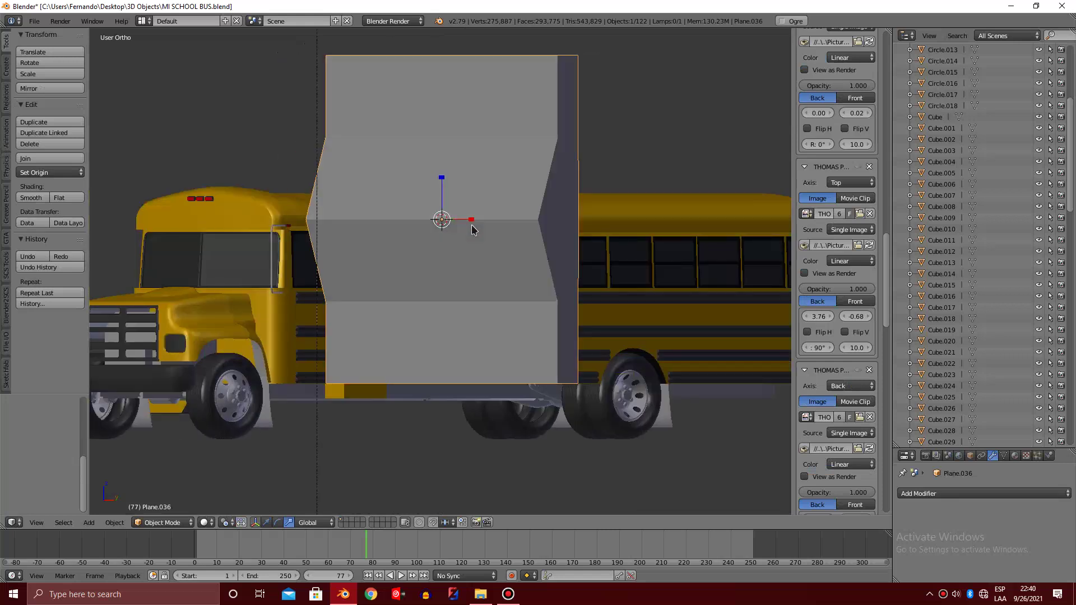
pyautogui.press('KP_4')
pyautogui.click(937, 494)
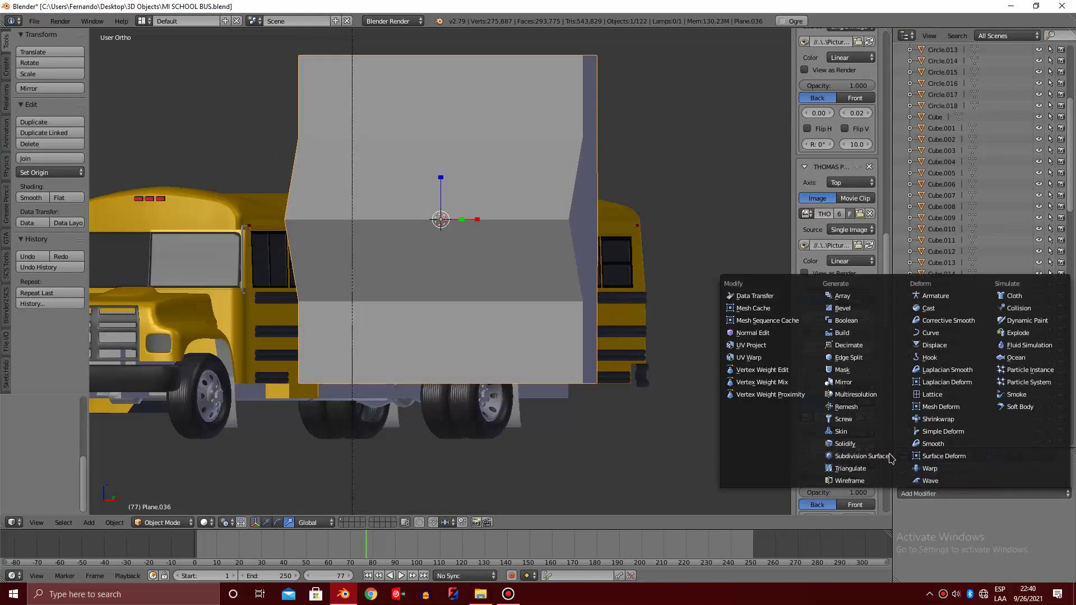
pyautogui.click(862, 455)
pyautogui.press('KP_4')
pyautogui.press('KP_4')
pyautogui.scroll(2, 483, 189)
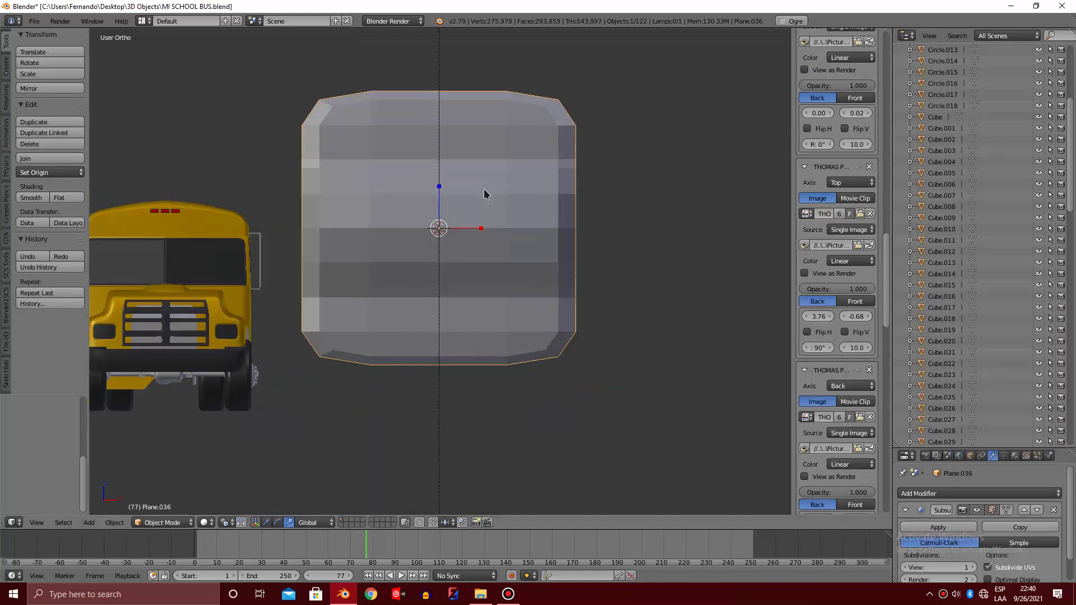
pyautogui.press('Tab')
pyautogui.scroll(2, 483, 189)
pyautogui.press('KP_4')
pyautogui.press('KP_4')
pyautogui.press('KP_4')
pyautogui.scroll(2, 505, 213)
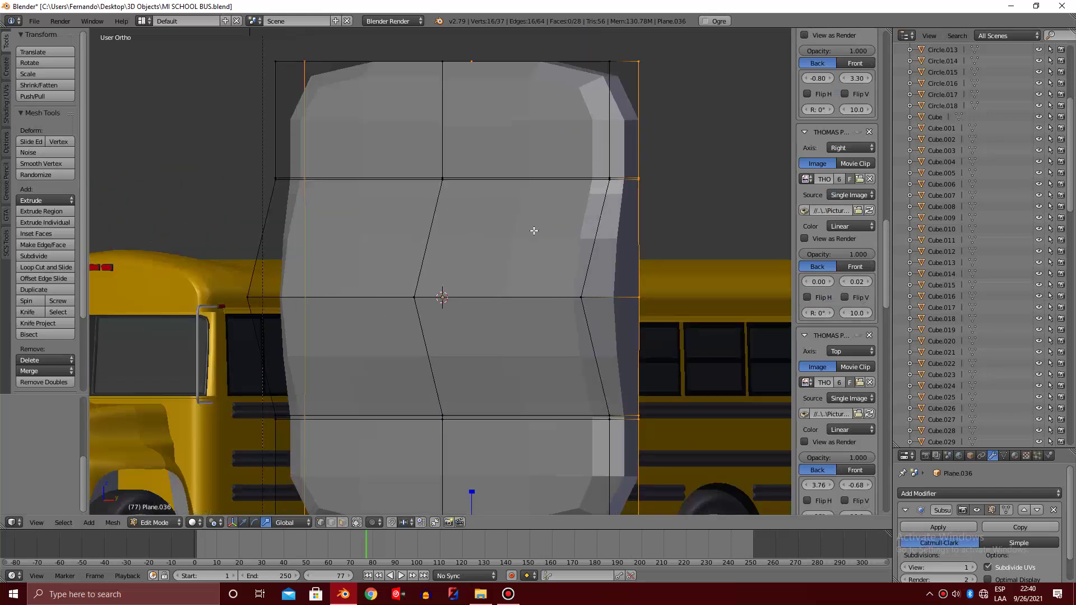
# Add an edge loop near the top and one near the lower edge of the panel
pyautogui.hotkey('ctrl', 'r')
pyautogui.click(586, 229)
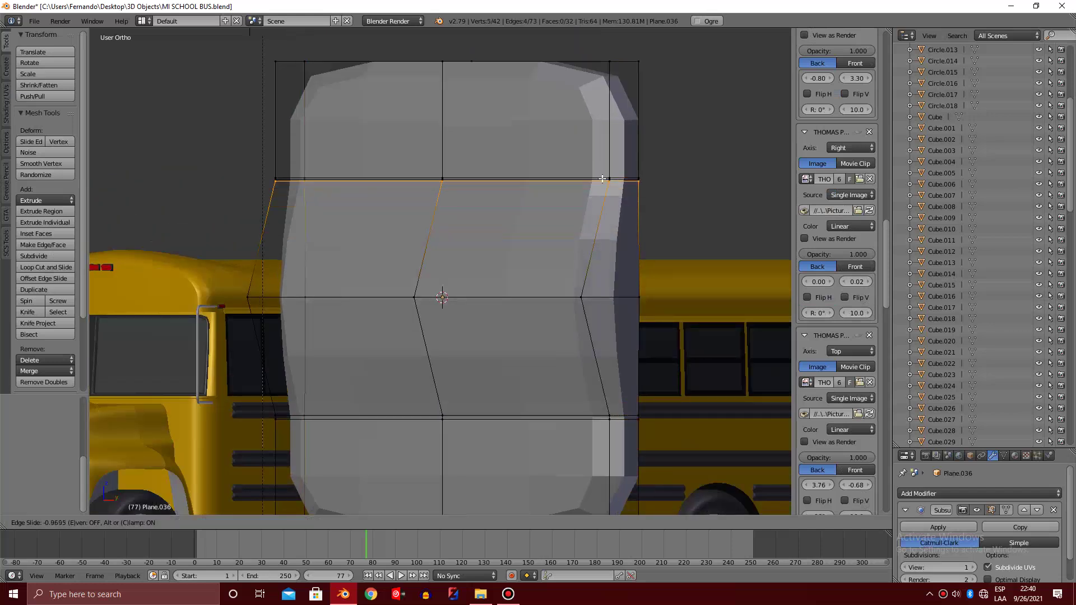
pyautogui.click(602, 178)
pyautogui.hotkey('ctrl', 'r')
pyautogui.click(608, 321)
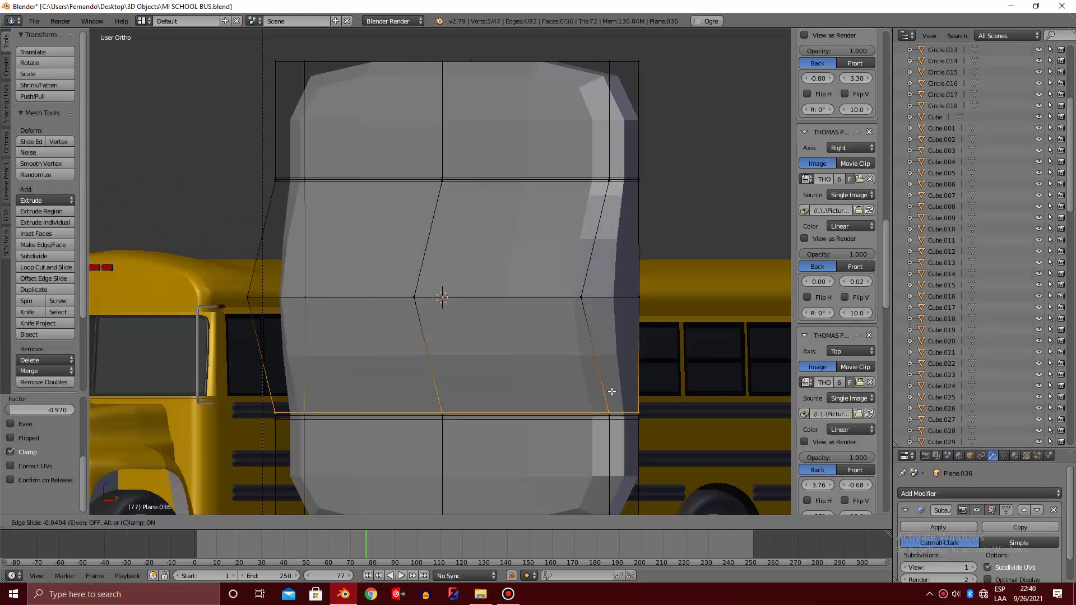
pyautogui.click(611, 391)
# Add two more loops slid close to the middle edge and centre line
pyautogui.hotkey('ctrl', 'r')
pyautogui.click(605, 353)
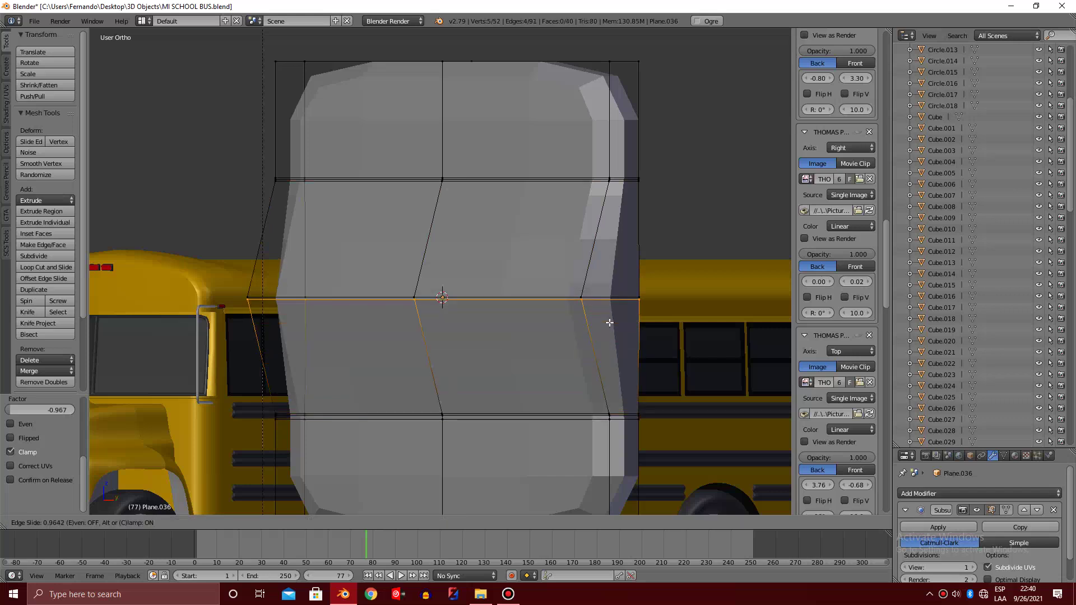
pyautogui.click(609, 323)
pyautogui.hotkey('ctrl', 'r')
pyautogui.click(597, 268)
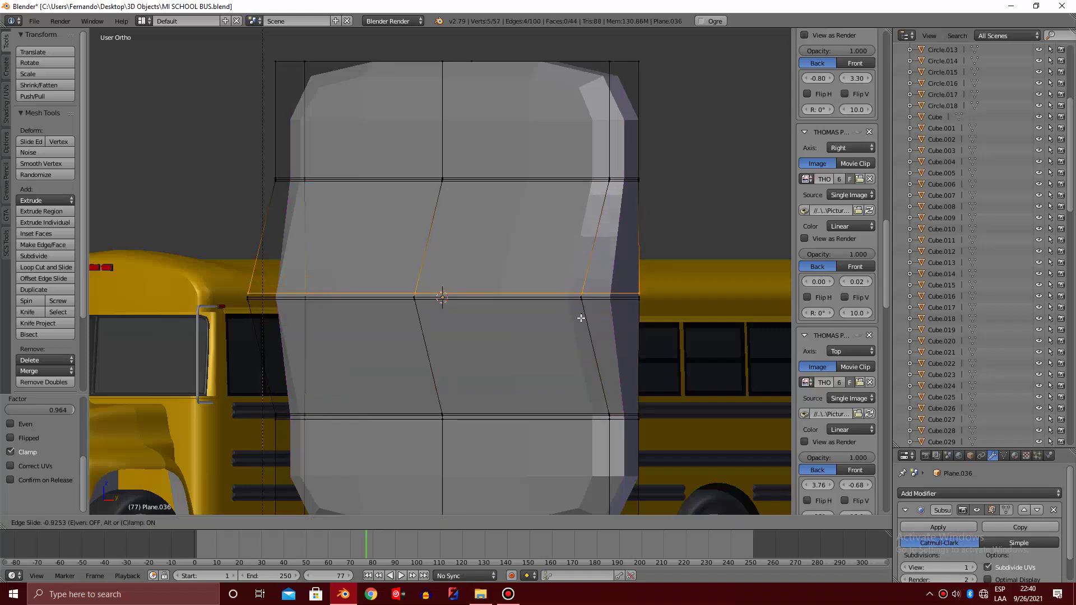
pyautogui.click(581, 320)
# Cut a lengthwise loop through the panel's side near the front face, then exit Edit Mode
pyautogui.moveTo(581, 310); pyautogui.dragTo(488, 300, button='middle')
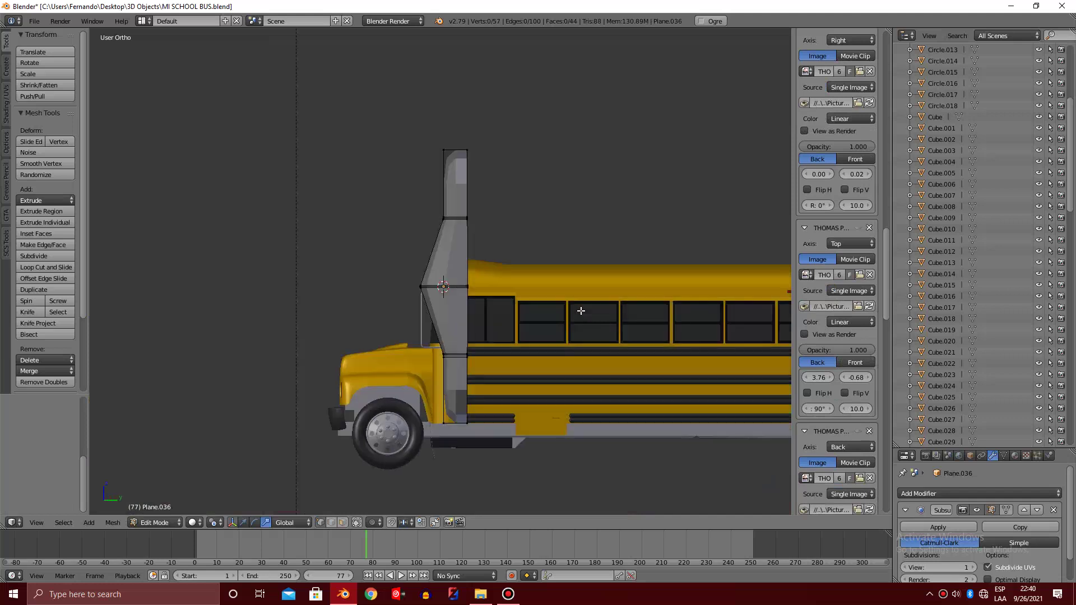
pyautogui.press('a')
pyautogui.scroll(2, 462, 246)
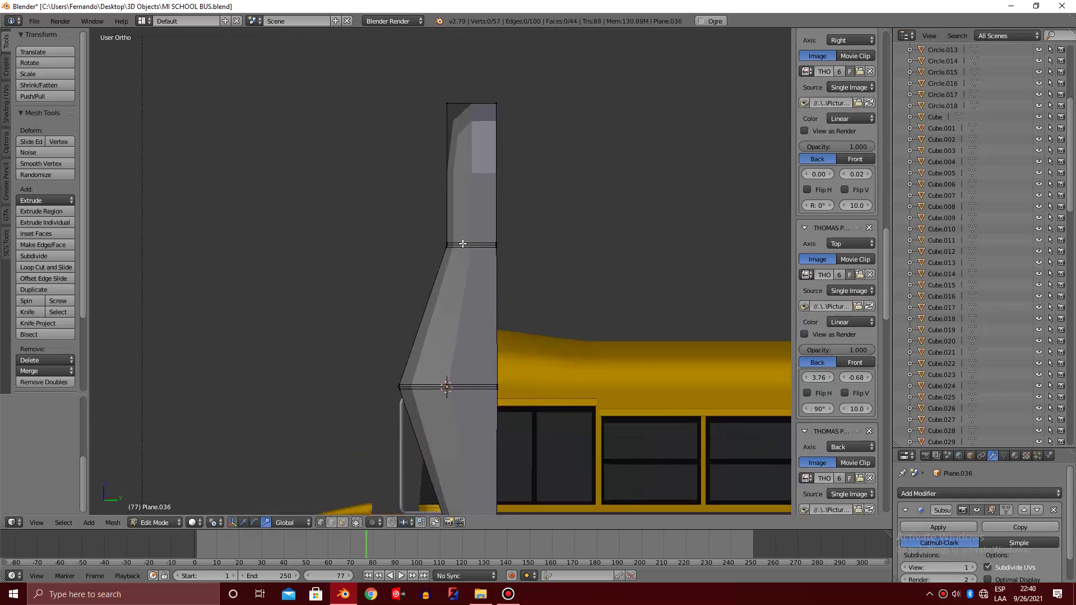
pyautogui.click(469, 255)
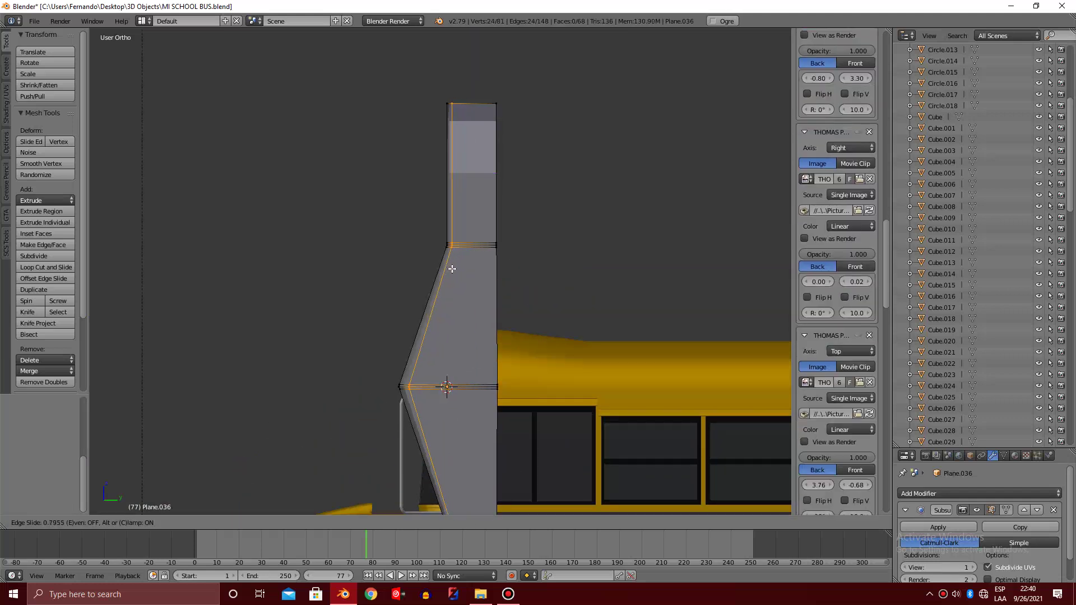
pyautogui.click(452, 269)
pyautogui.scroll(-4, 835, 281)
pyautogui.press('a')
pyautogui.moveTo(449, 269); pyautogui.dragTo(472, 205, button='middle')
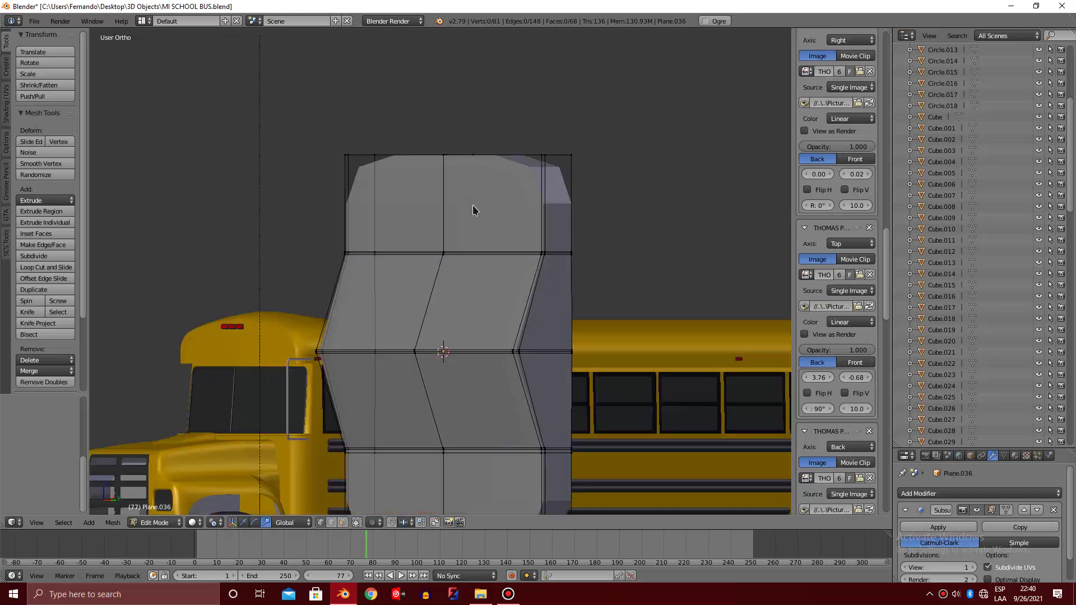
pyautogui.press('Tab')
pyautogui.scroll(-3, 472, 205)
# Try a loop cut near the panel's bottom, then undo the misplaced loop
pyautogui.press('Tab')
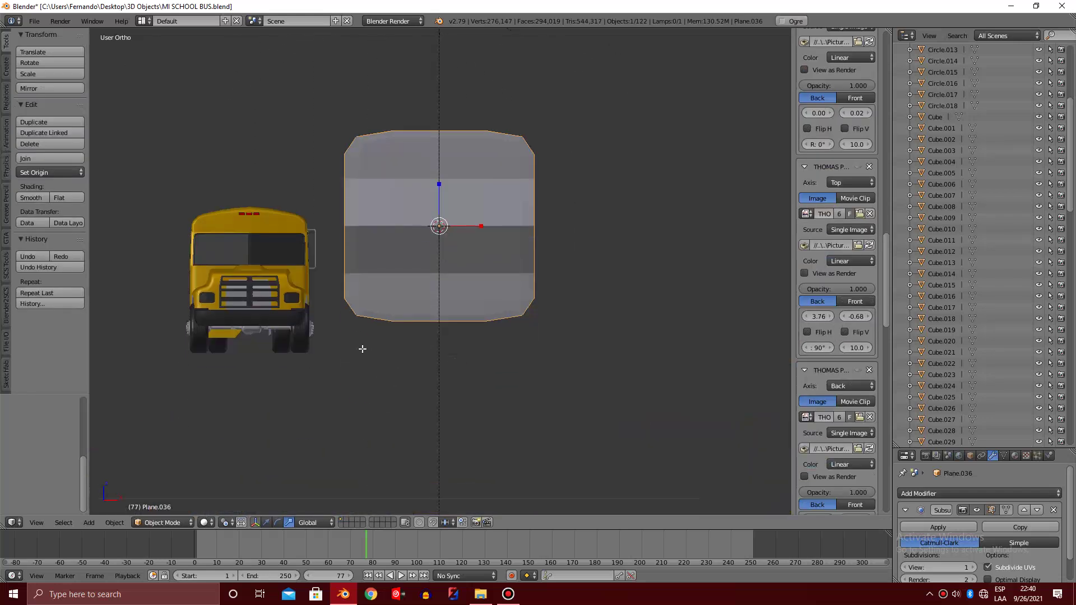
pyautogui.scroll(3, 359, 346)
pyautogui.hotkey('ctrl', 'r')
pyautogui.click(297, 335)
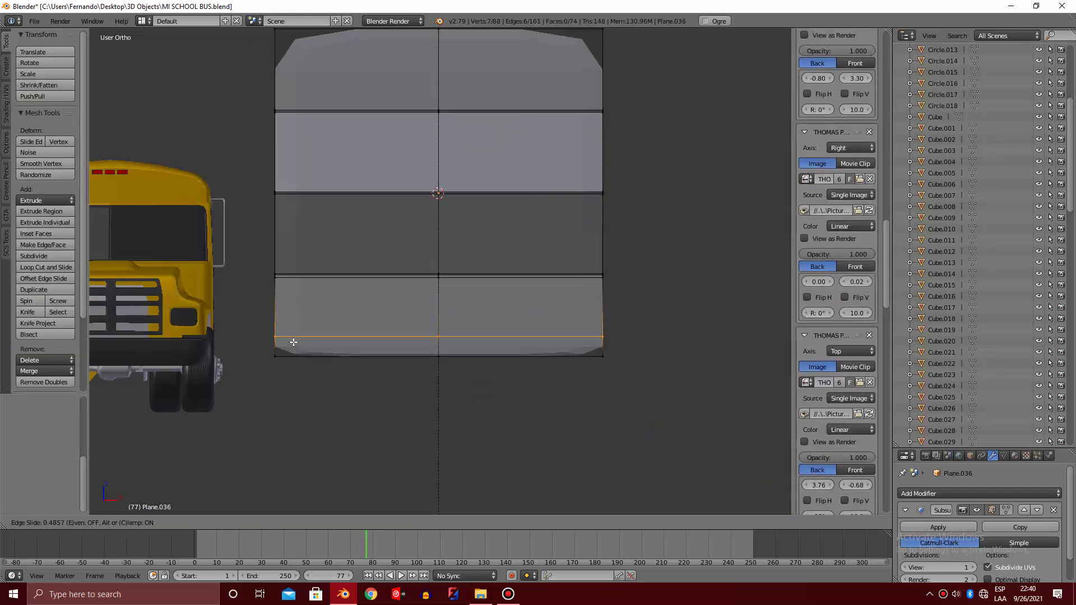
pyautogui.rightClick(297, 337)
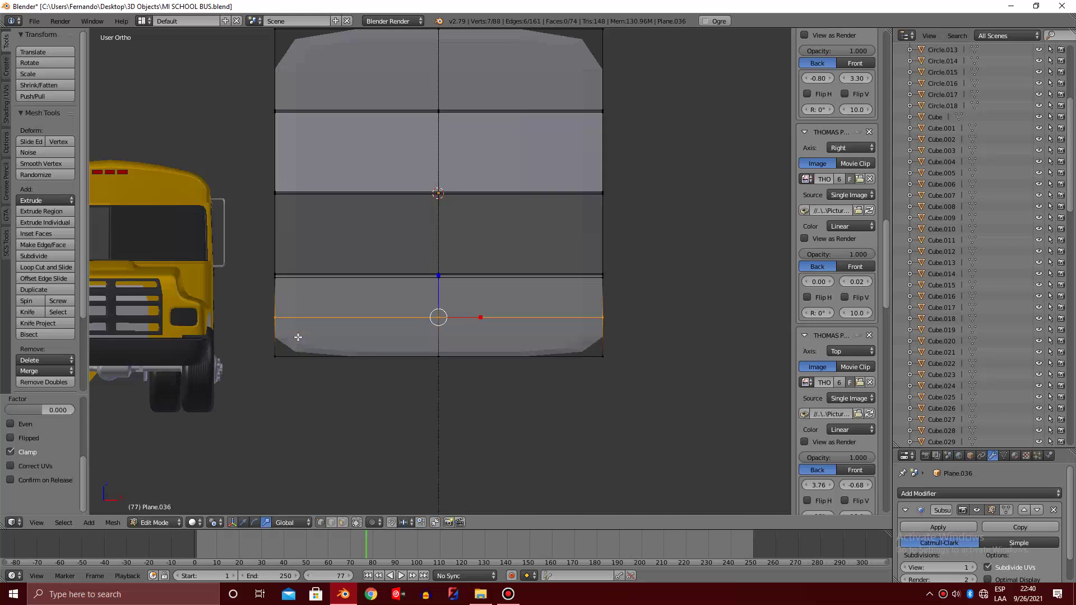
pyautogui.hotkey('ctrl', 'z')
pyautogui.scroll(-3, 298, 337)
pyautogui.scroll(2, 370, 260)
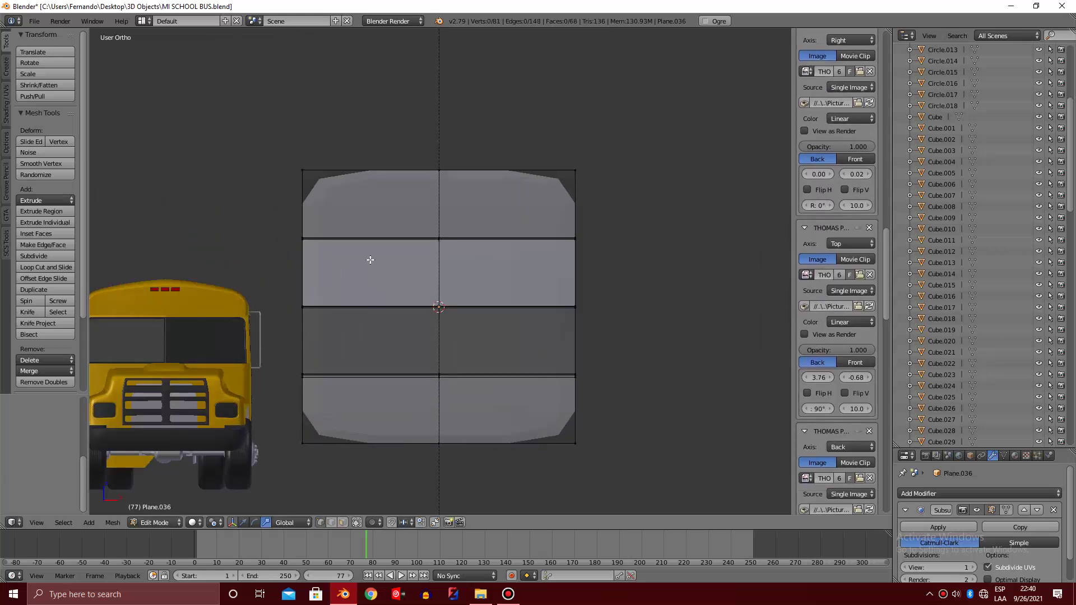
# Add edge loops hugging the panel's top and left borders
pyautogui.hotkey('ctrl', 'r')
pyautogui.click(444, 196)
pyautogui.click(446, 189)
pyautogui.hotkey('ctrl', 'r')
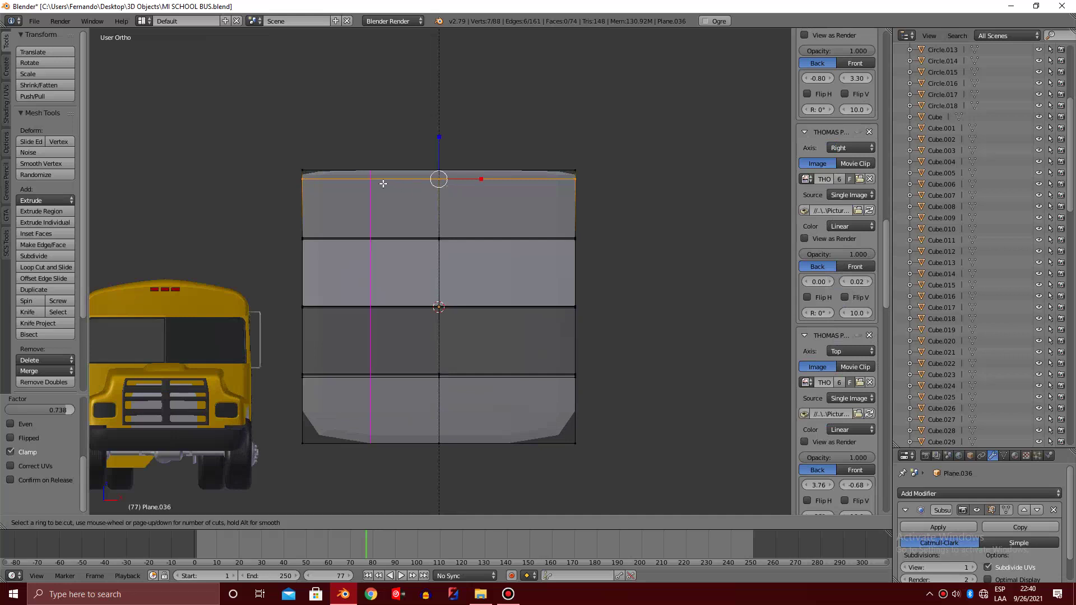
pyautogui.click(328, 182)
# Add edge loops hugging the right and bottom borders, then leave Edit Mode
pyautogui.hotkey('ctrl', 'r')
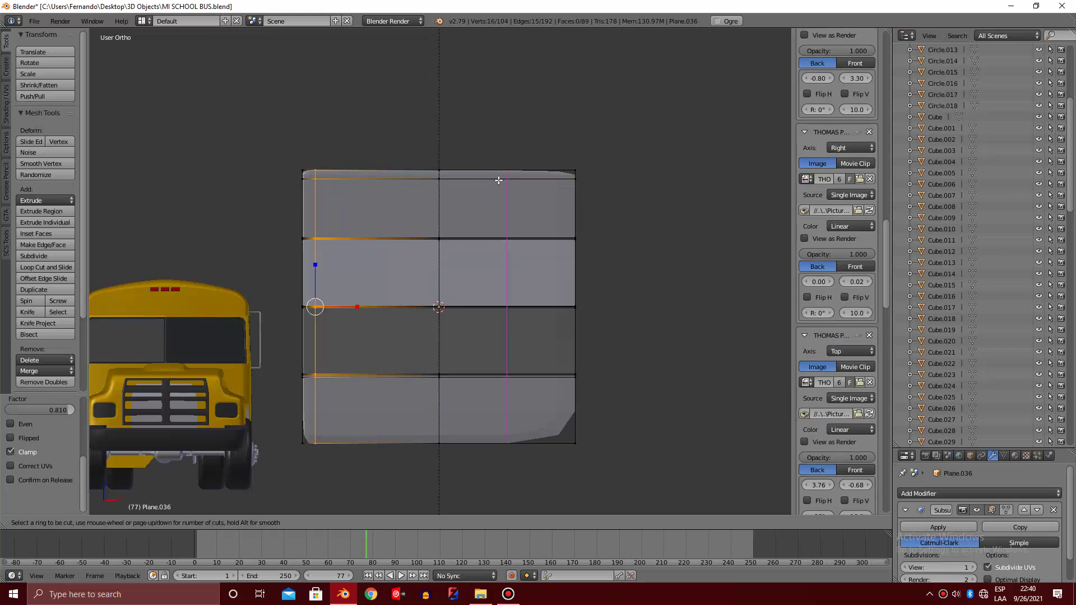
pyautogui.click(497, 180)
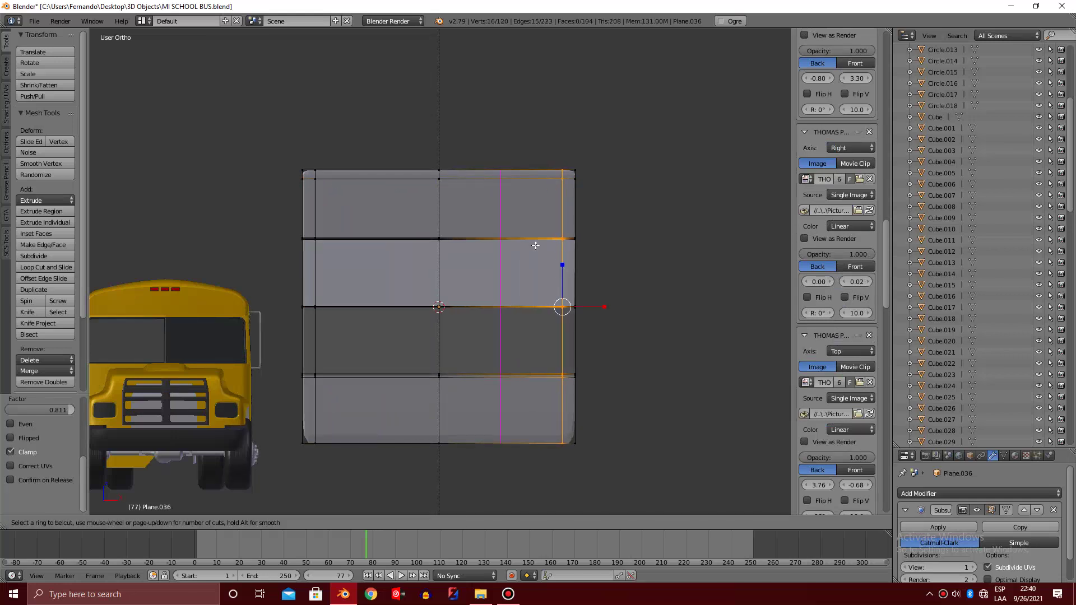
pyautogui.click(564, 411)
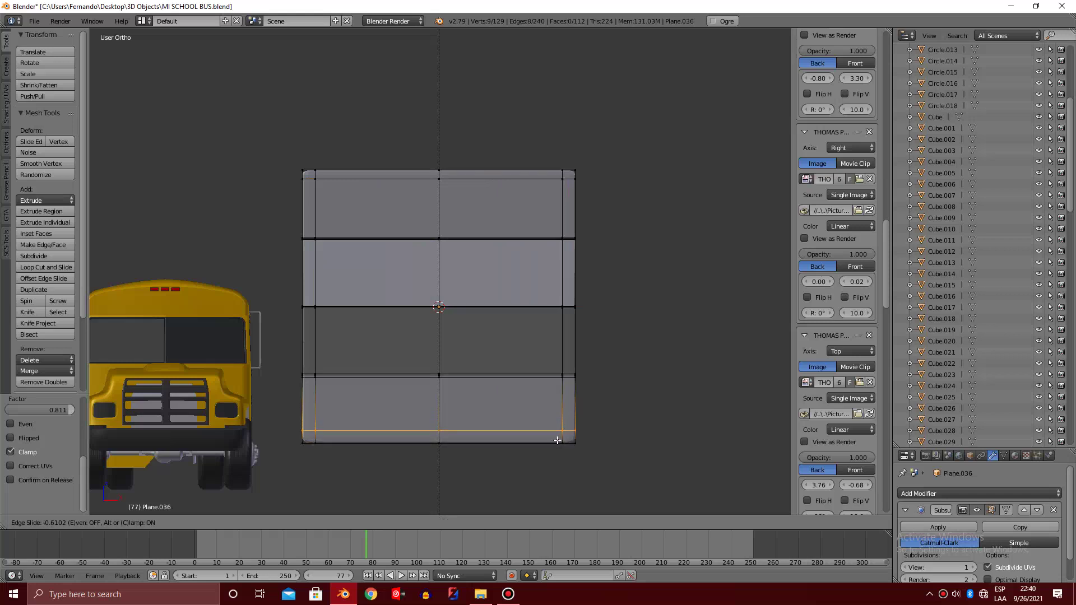
pyautogui.click(558, 441)
pyautogui.press('Tab')
pyautogui.scroll(-2, 562, 336)
pyautogui.press('KP_6')
pyautogui.press('KP_6')
pyautogui.press('KP_6')
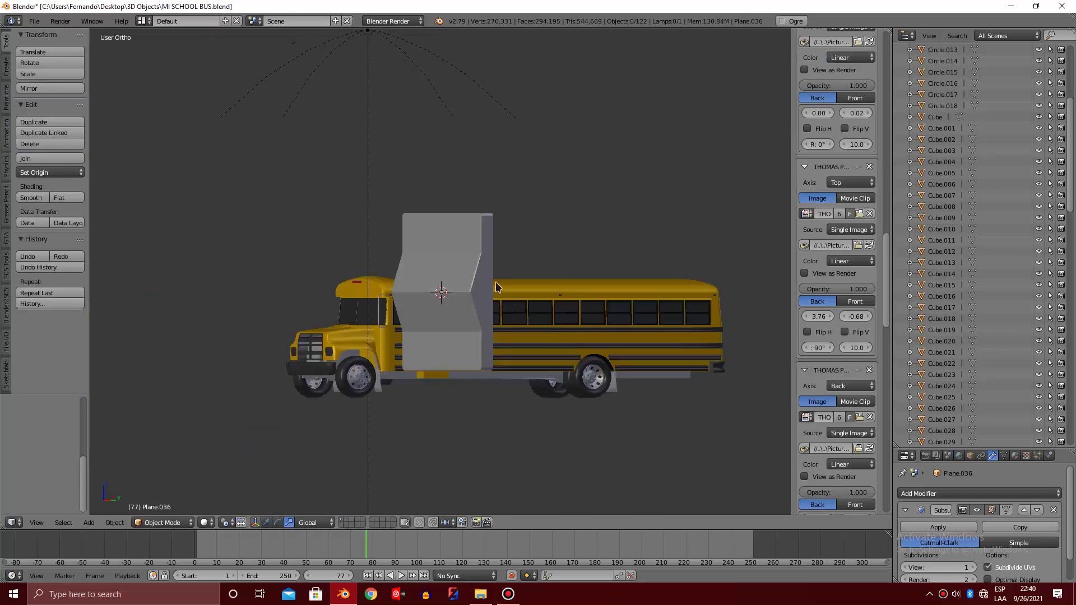
# Select Plane.036 and inspect it from front and side in wireframe and solid
pyautogui.press('KP_6')
pyautogui.press('KP_6')
pyautogui.press('KP_6')
pyautogui.rightClick(495, 283)
pyautogui.scroll(4, 495, 283)
pyautogui.press('KP_4')
pyautogui.press('KP_4')
pyautogui.press('KP_4')
pyautogui.press('z')
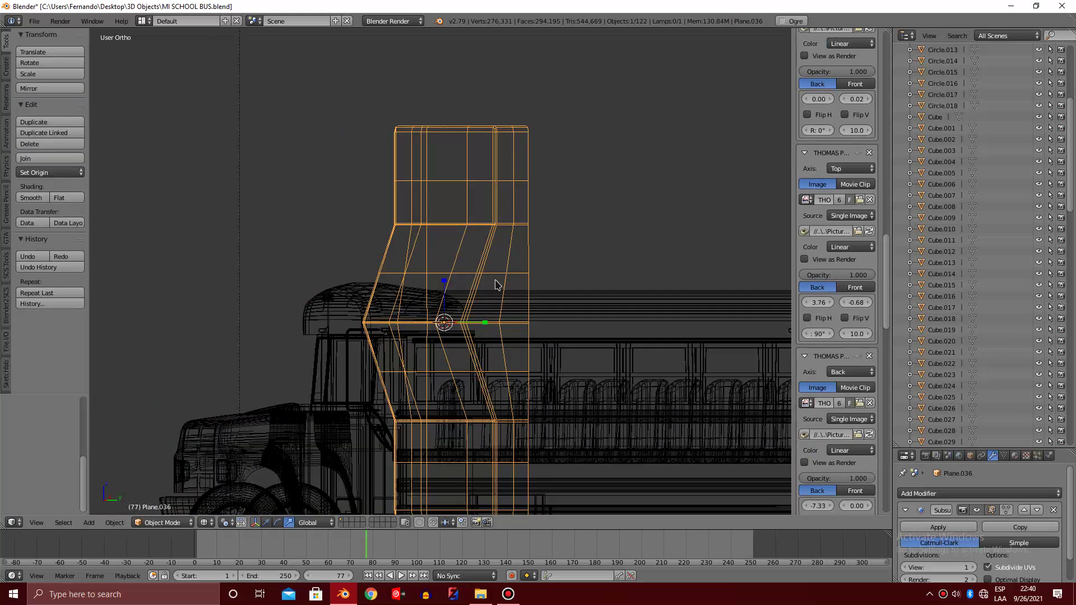
pyautogui.press('z')
pyautogui.scroll(-3, 496, 283)
pyautogui.press('KP_6')
pyautogui.press('KP_6')
pyautogui.press('KP_6')
pyautogui.press('KP_4')
pyautogui.press('KP_4')
pyautogui.press('KP_4')
pyautogui.scroll(4, 493, 277)
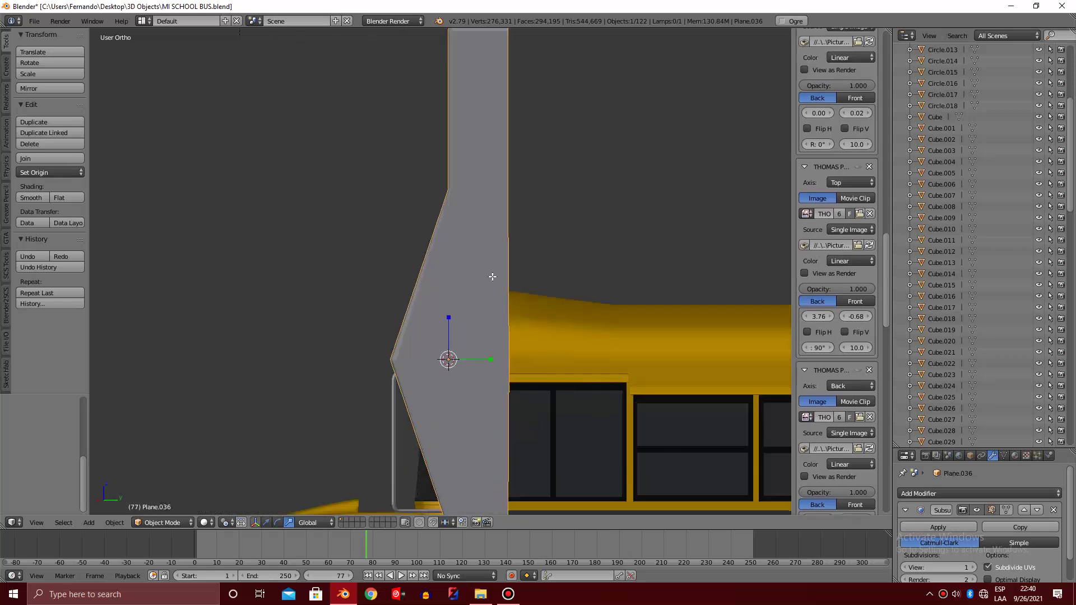
# Enter Edit Mode and test a Y-axis move, cancelling it
pyautogui.press('Tab')
pyautogui.scroll(-3, 493, 269)
pyautogui.scroll(1, 499, 225)
pyautogui.press('g')
pyautogui.press('y')
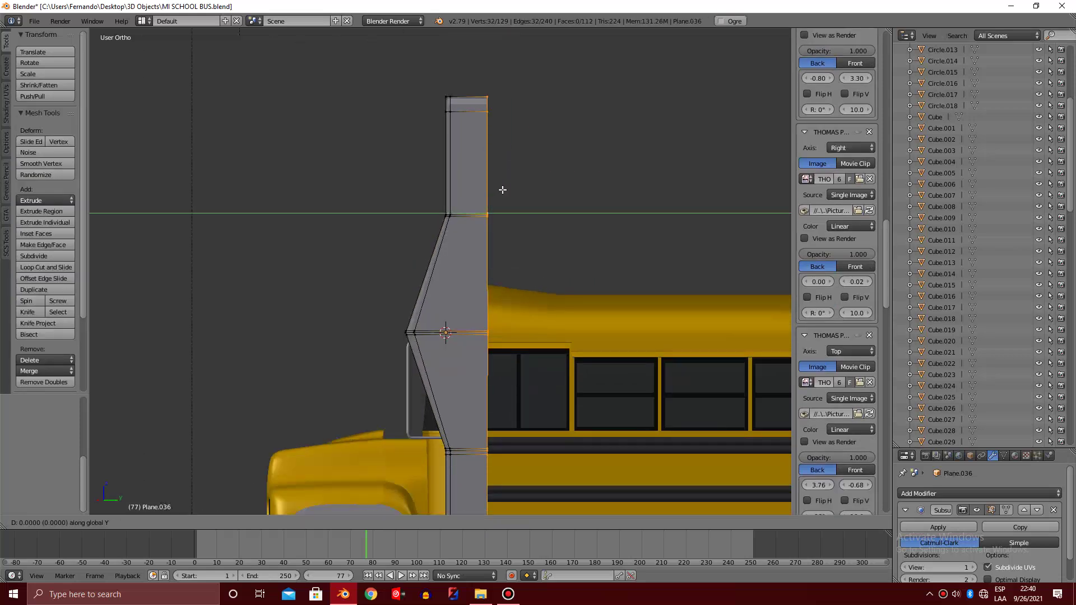
pyautogui.press('Escape')
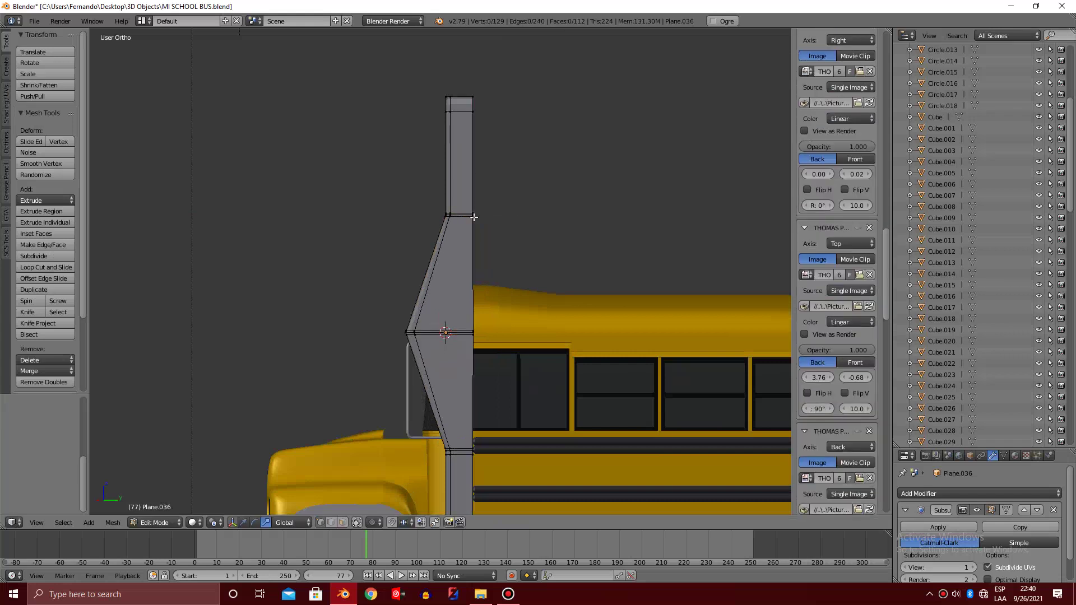
# Add a lengthwise loop through the panel's thickness, slid close to the rear face
pyautogui.hotkey('ctrl', 'r')
pyautogui.click(468, 110)
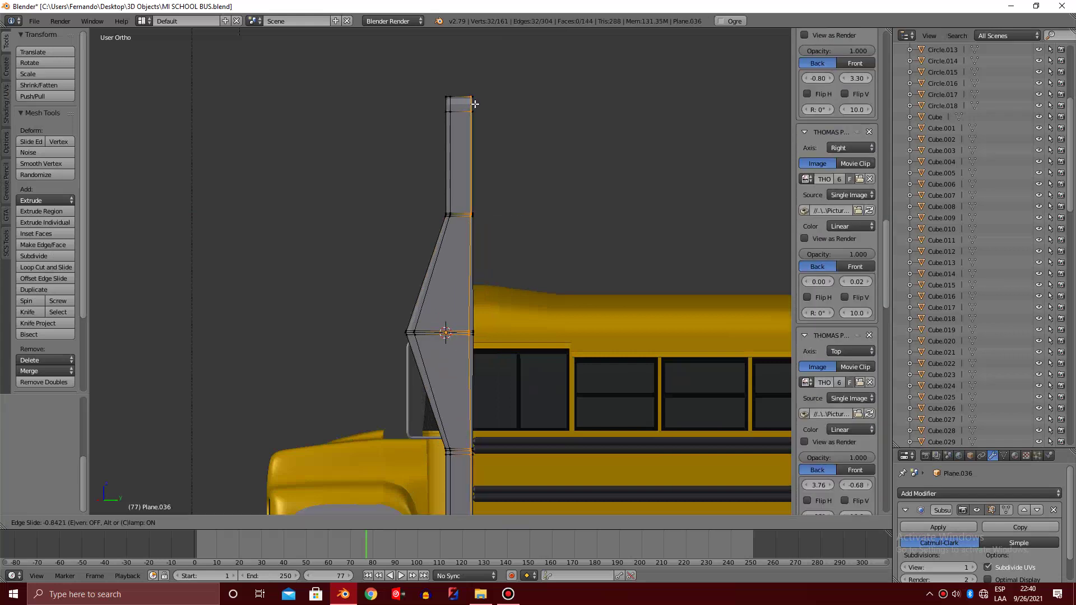
pyautogui.click(475, 102)
pyautogui.scroll(-2, 476, 120)
pyautogui.press('z')
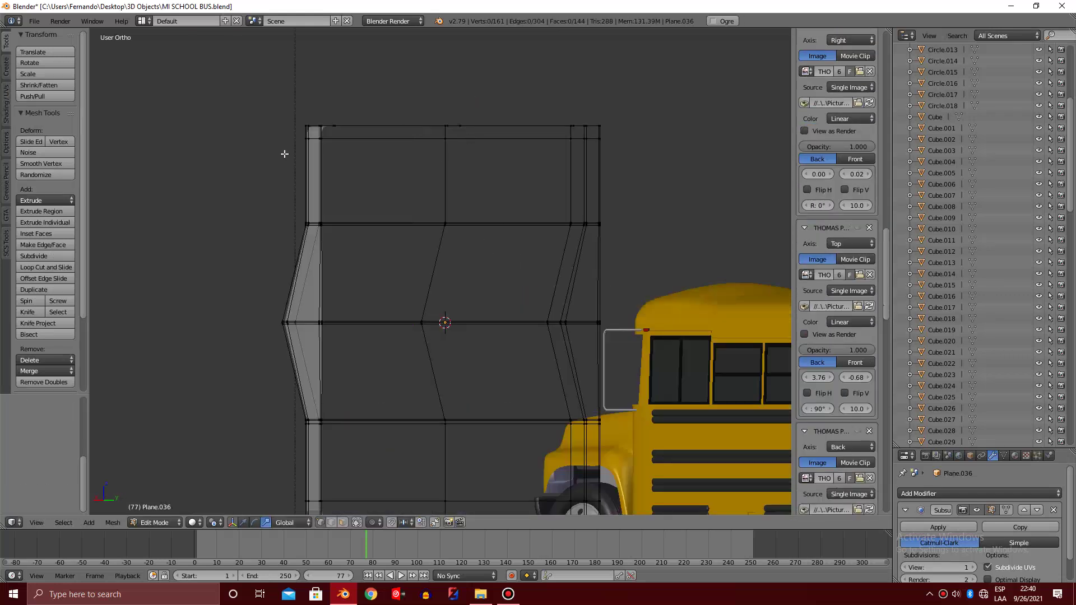
pyautogui.press('a')
pyautogui.press('z')
# Check the new loop from the back view in wireframe and solid shading
pyautogui.scroll(2, 343, 151)
pyautogui.scroll(2, 486, 141)
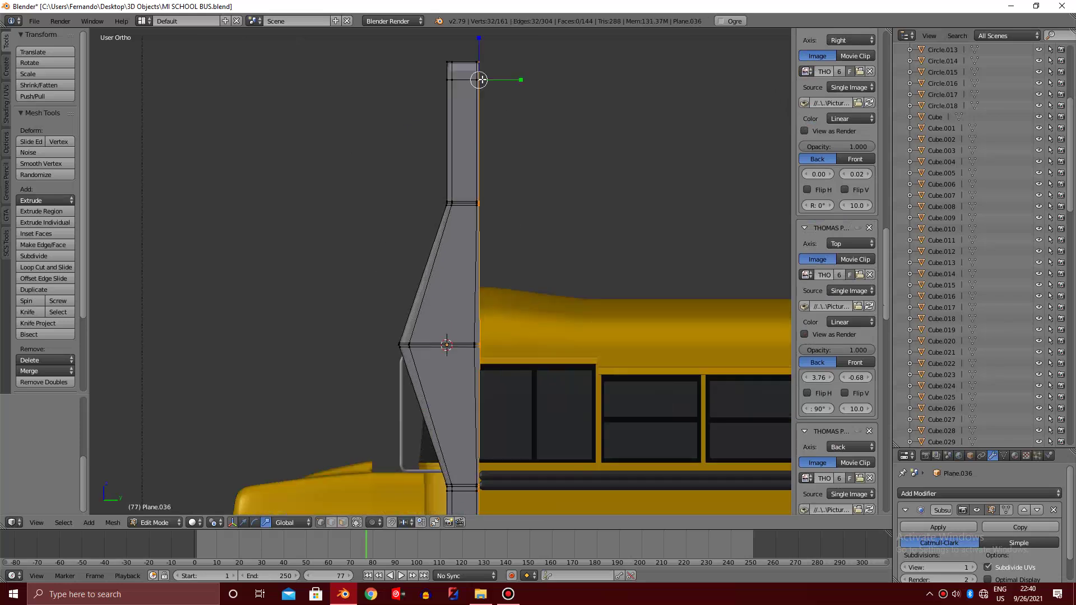
pyautogui.scroll(-4, 558, 204)
pyautogui.press('z')
pyautogui.press('ctrl+KP_1')
pyautogui.press('z')
pyautogui.scroll(3, 557, 205)
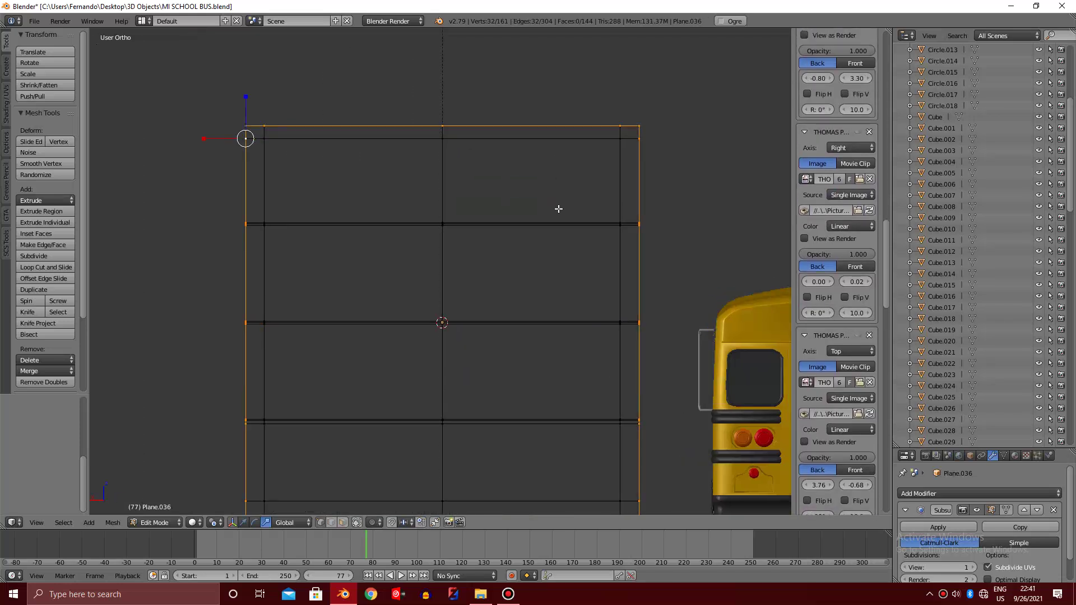
# Undo a trial extrusion of the panel's outer edges and change the pivot point for scaling
pyautogui.scroll(-2, 566, 213)
pyautogui.scroll(1, 577, 219)
pyautogui.scroll(2, 622, 231)
pyautogui.press('e')
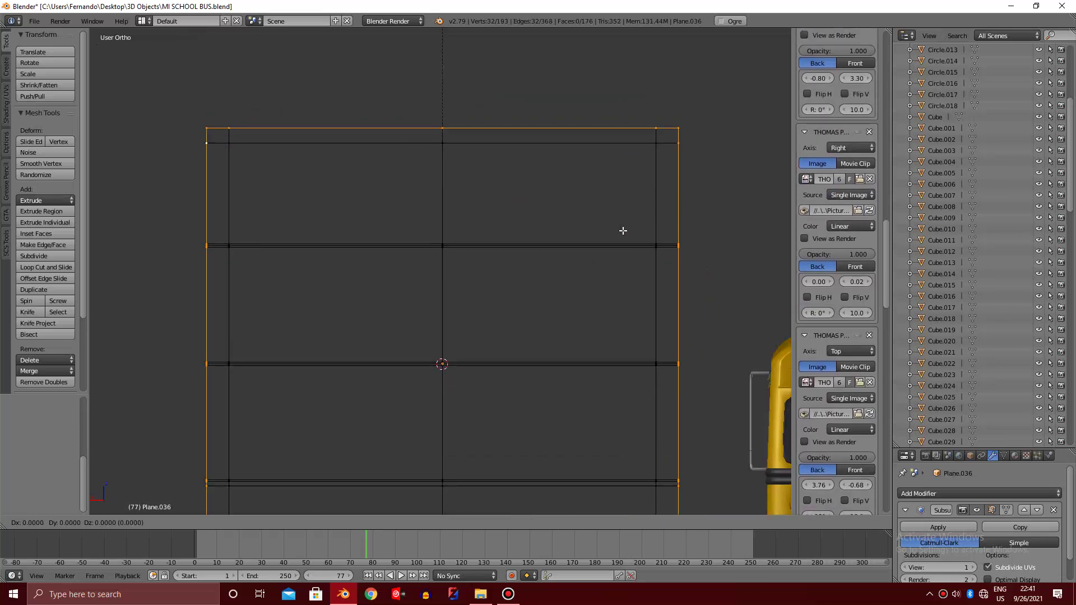
pyautogui.press('Escape')
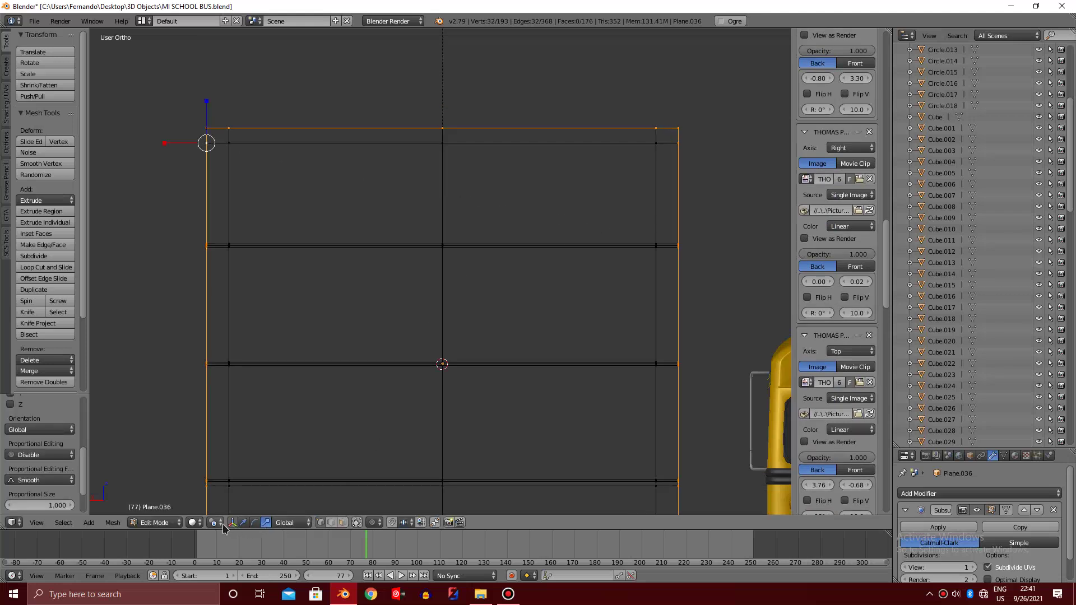
pyautogui.hotkey('ctrl', 'z')
pyautogui.scroll(-4, 364, 319)
pyautogui.click(213, 523)
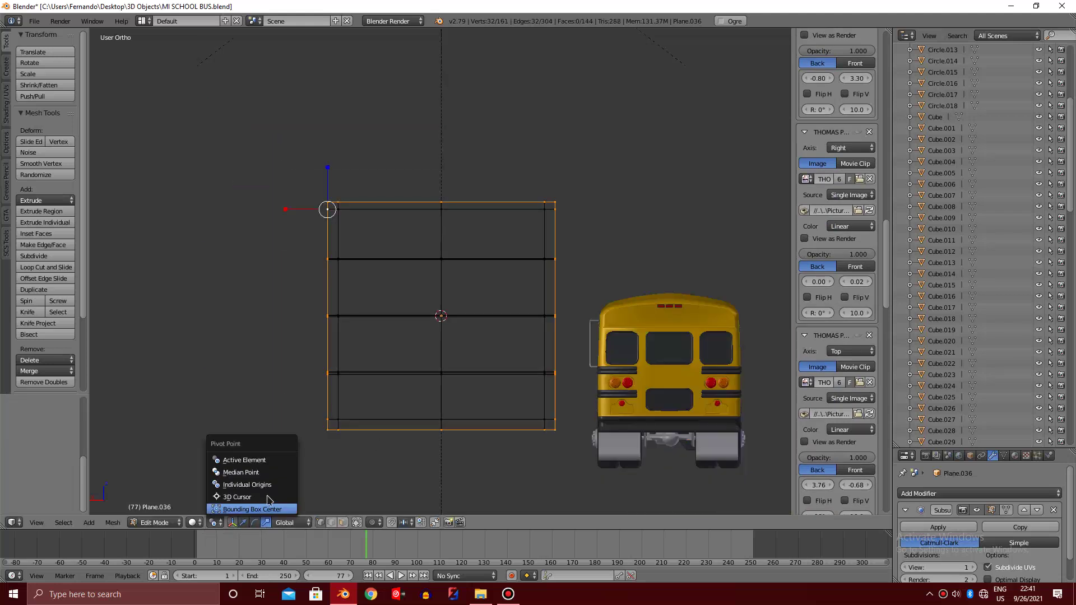
pyautogui.click(267, 472)
pyautogui.scroll(1, 569, 239)
pyautogui.scroll(2, 596, 240)
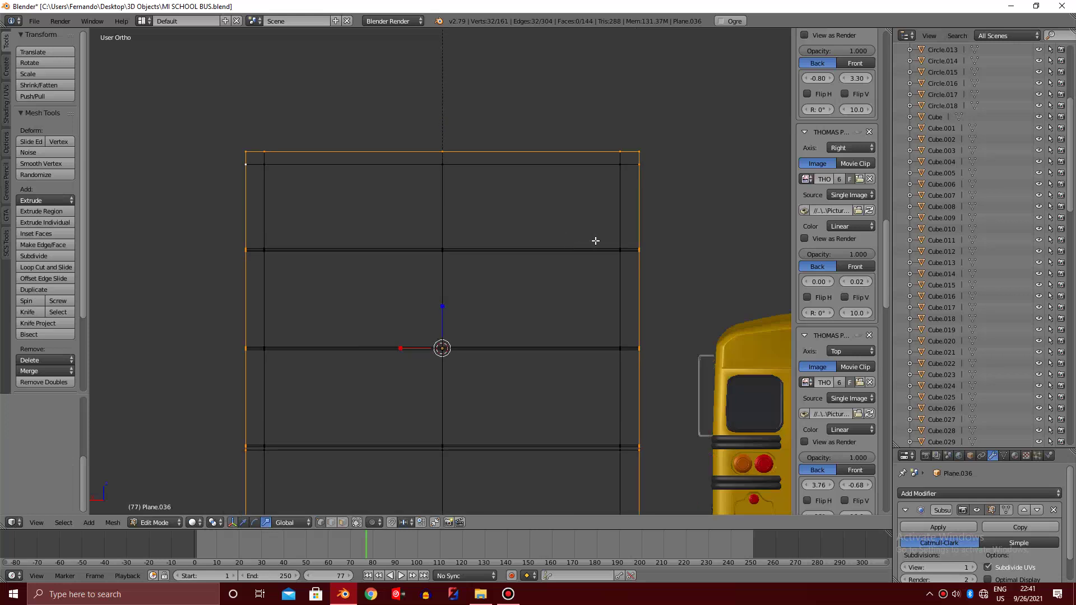
# Extrude the outer edges into a ring shrunk slightly inward, then extrude it again in place
pyautogui.press('e')
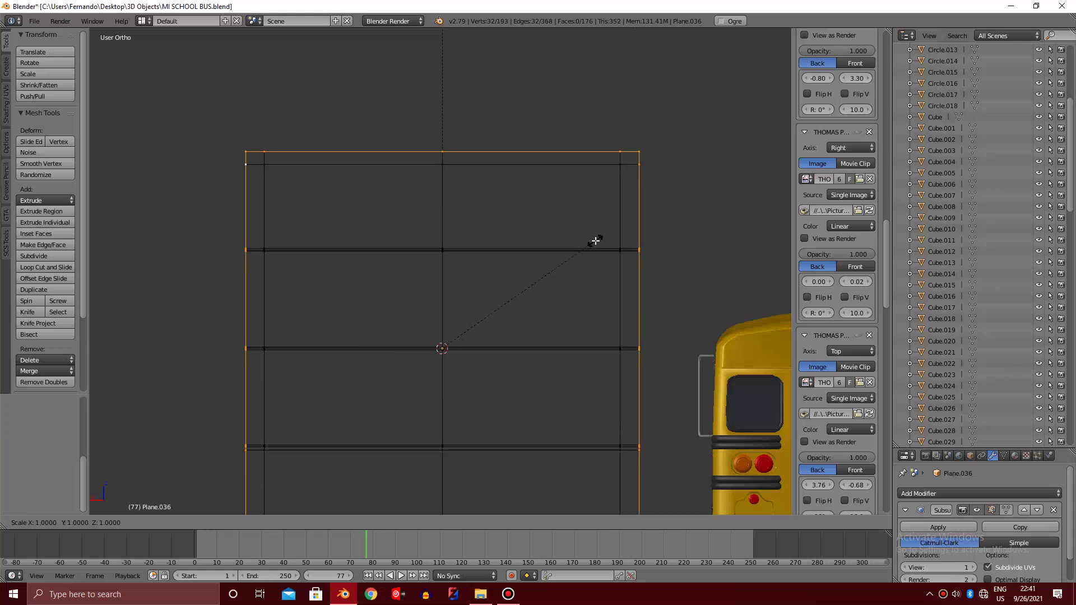
pyautogui.click(589, 241)
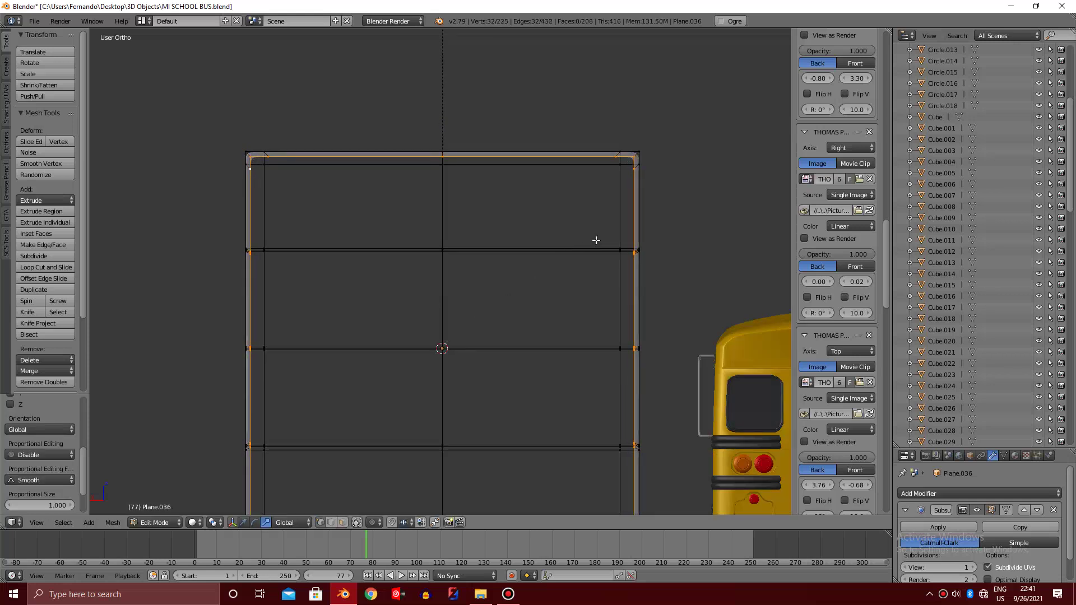
pyautogui.press('s')
pyautogui.click(590, 238)
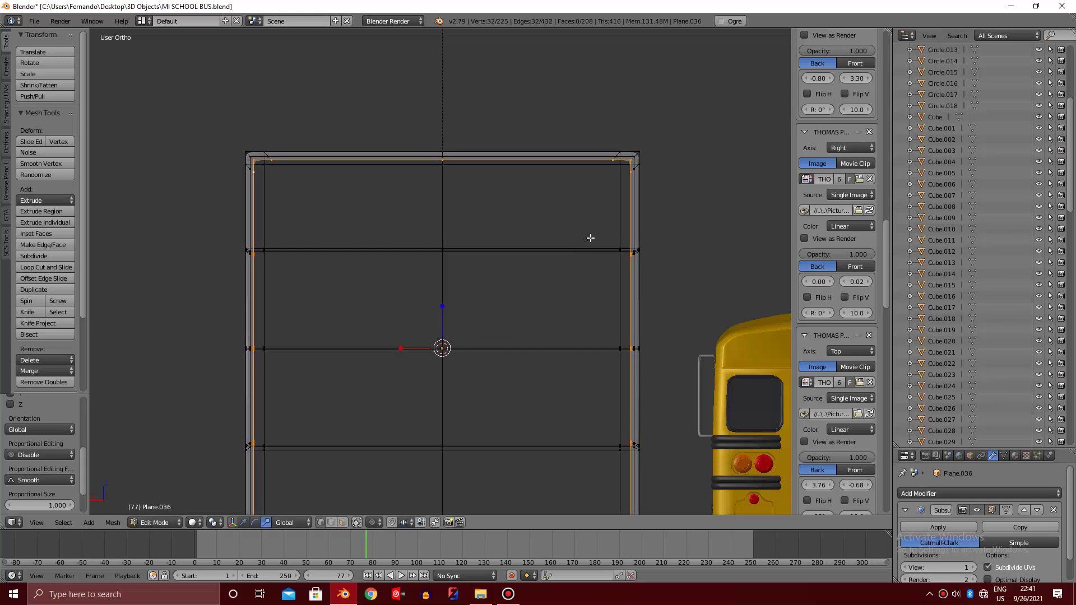
pyautogui.press('e')
pyautogui.rightClick(590, 238)
pyautogui.scroll(-3, 590, 238)
# From the side view, push the new ring back along the Y depth axis
pyautogui.press('KP_3')
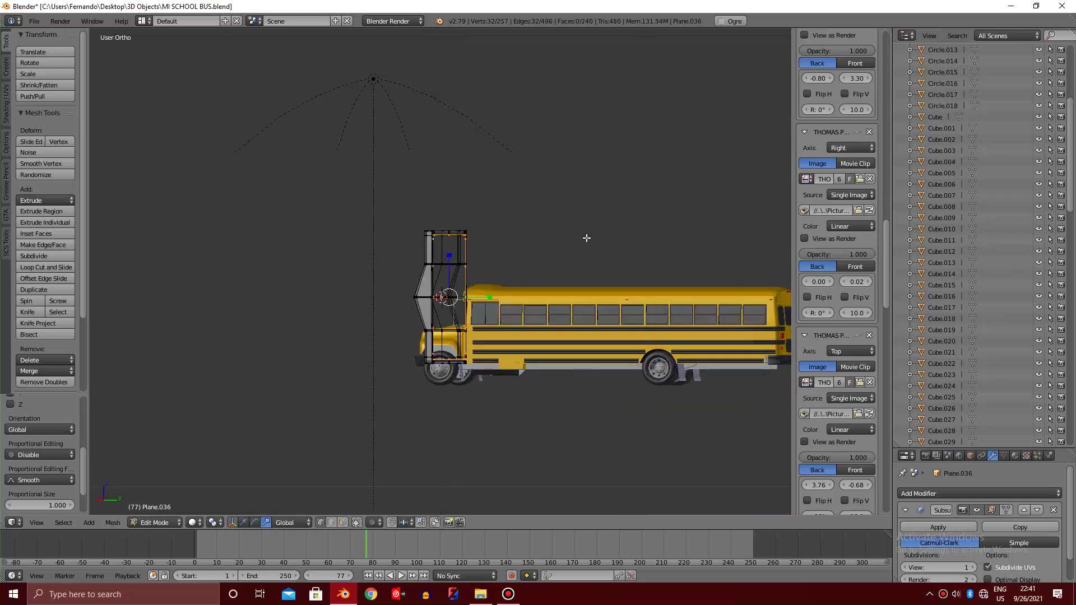
pyautogui.scroll(-1, 586, 238)
pyautogui.scroll(7, 473, 285)
pyautogui.press('g')
pyautogui.press('y')
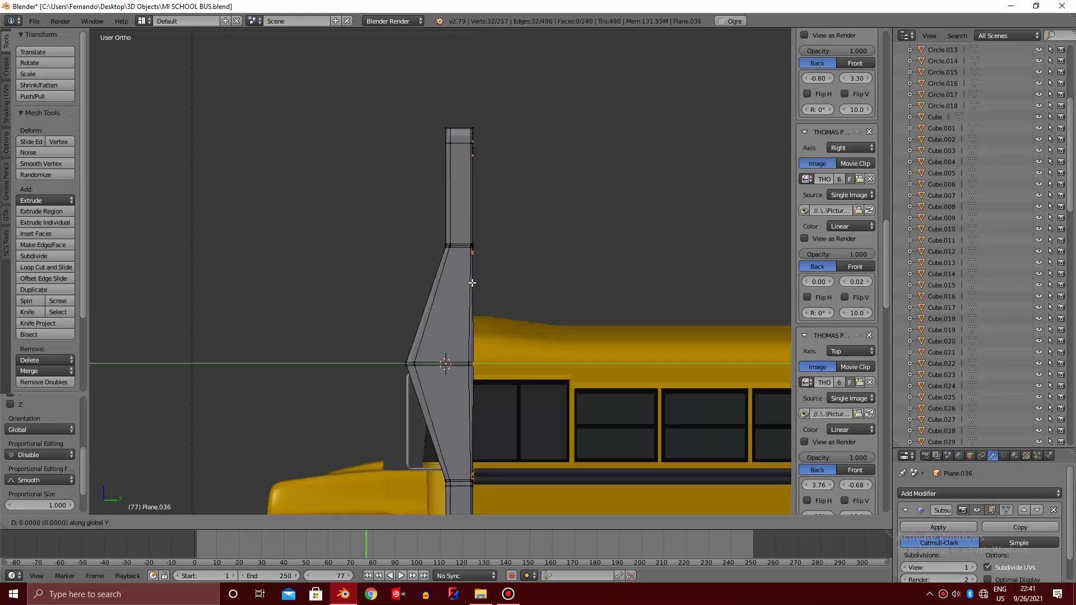
pyautogui.click(464, 280)
pyautogui.press('KP_1')
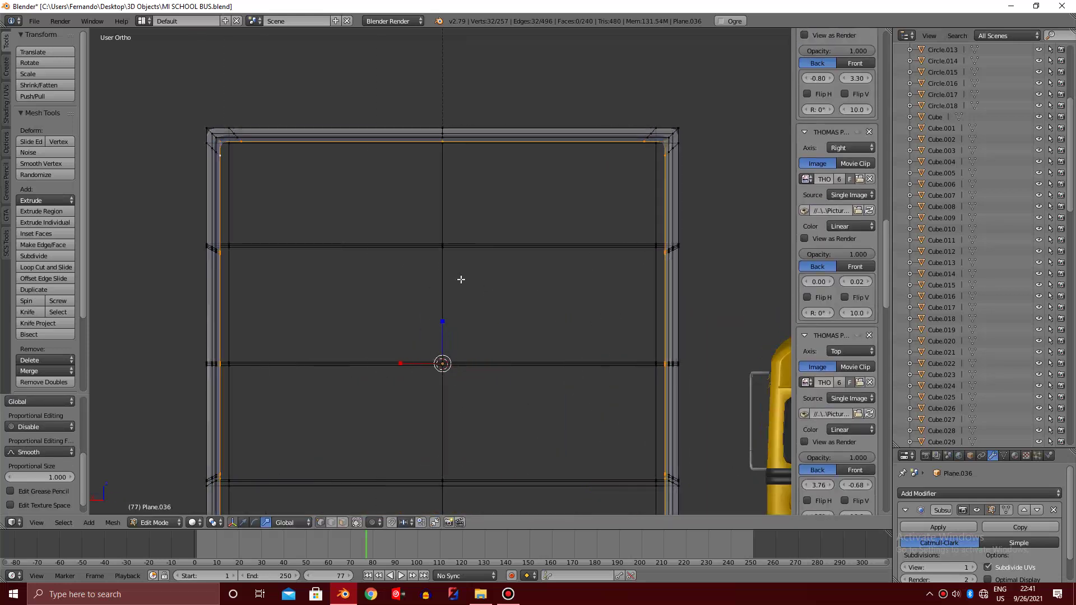
pyautogui.press('KP_6')
# Extrude further rings stepping inward, ending in a smaller central square face
pyautogui.press('KP_4')
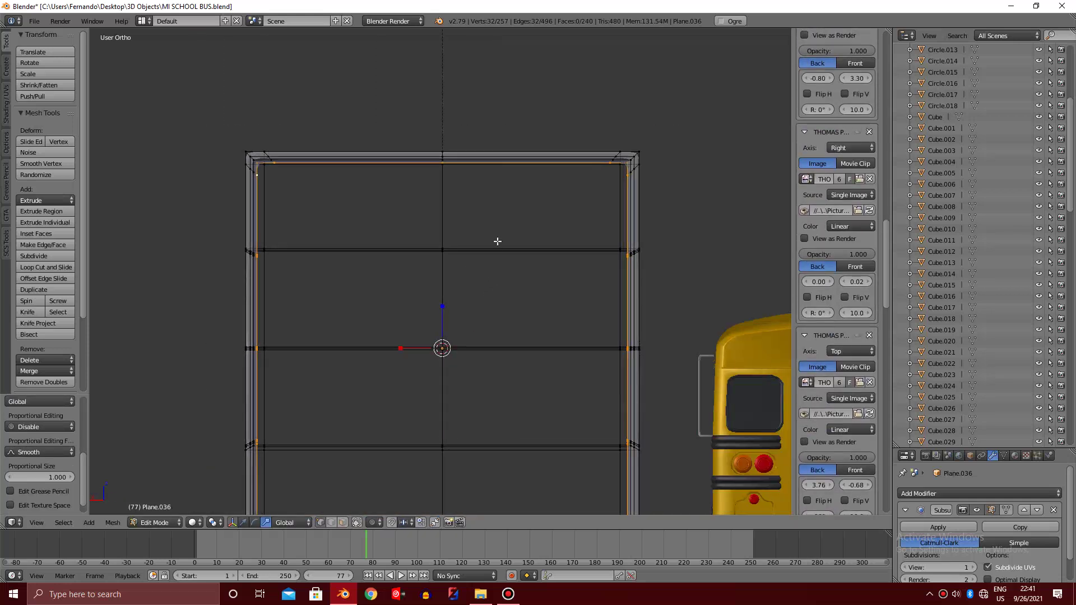
pyautogui.scroll(1, 560, 224)
pyautogui.scroll(1, 622, 202)
pyautogui.press('g')
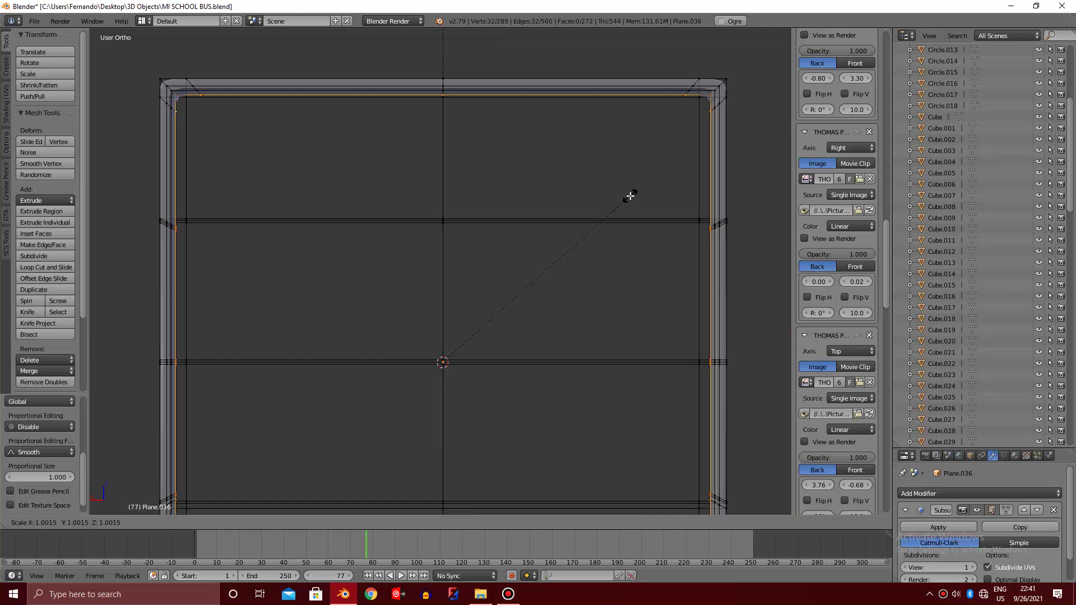
pyautogui.click(624, 196)
pyautogui.press('e')
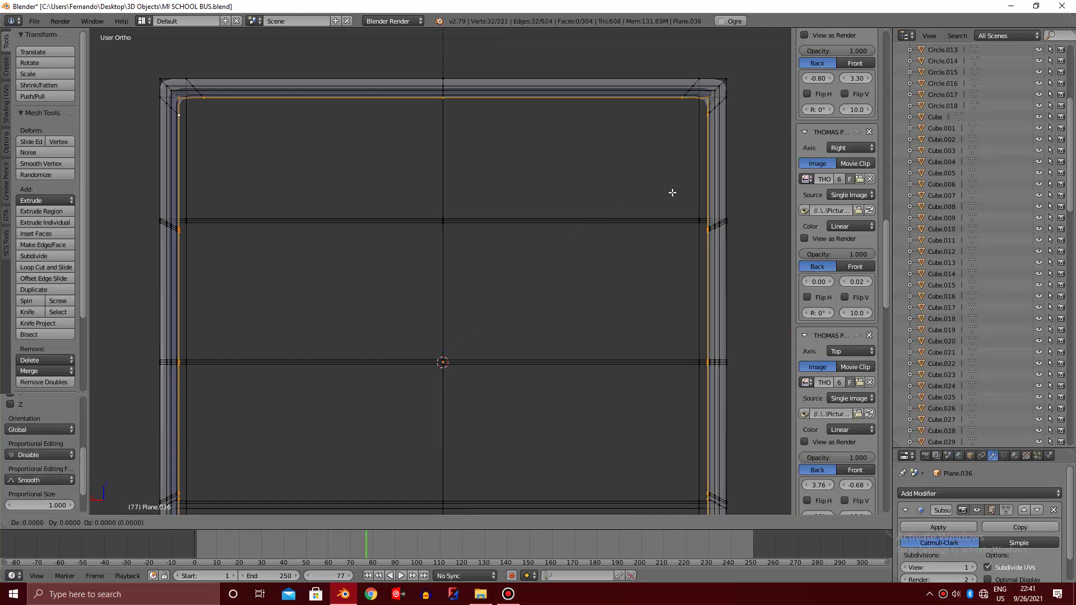
pyautogui.press('s')
pyautogui.click(660, 193)
pyautogui.press('e')
pyautogui.press('s')
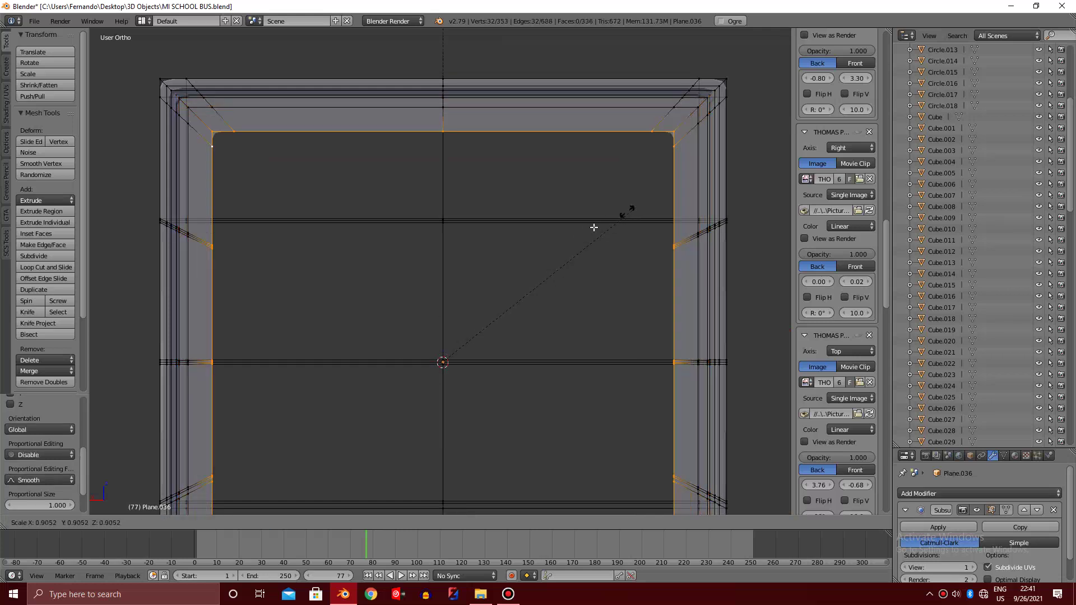
pyautogui.click(541, 247)
pyautogui.scroll(-4, 540, 248)
# Merge the inner face's vertices At Cursor into one centre point and preview the smoothed panel
pyautogui.hotkey('alt', 'm')
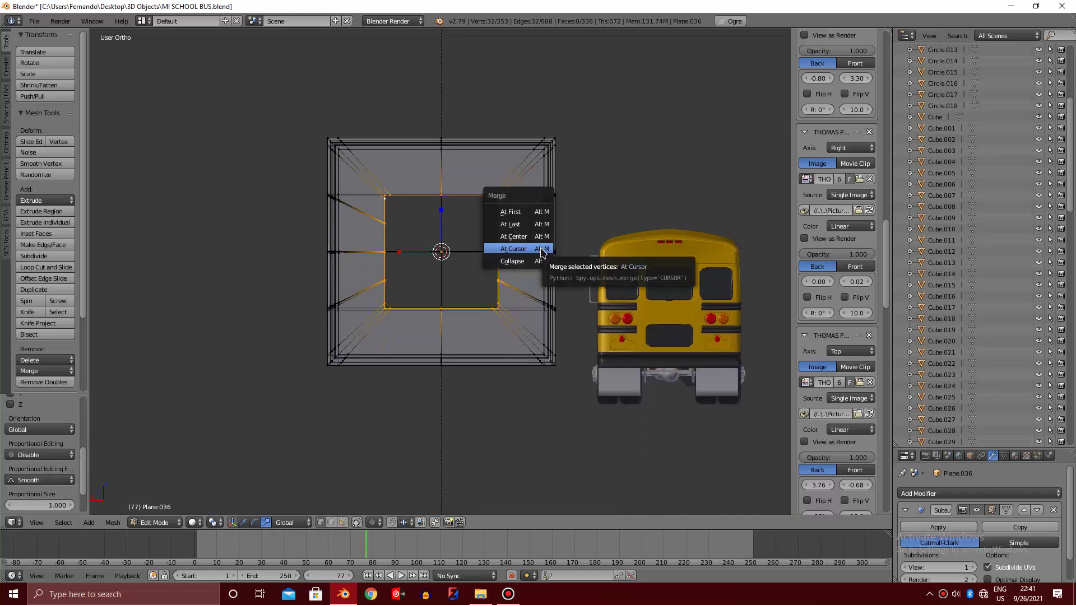
pyautogui.click(540, 247)
pyautogui.moveTo(538, 238); pyautogui.dragTo(511, 252, button='middle')
pyautogui.press('Tab')
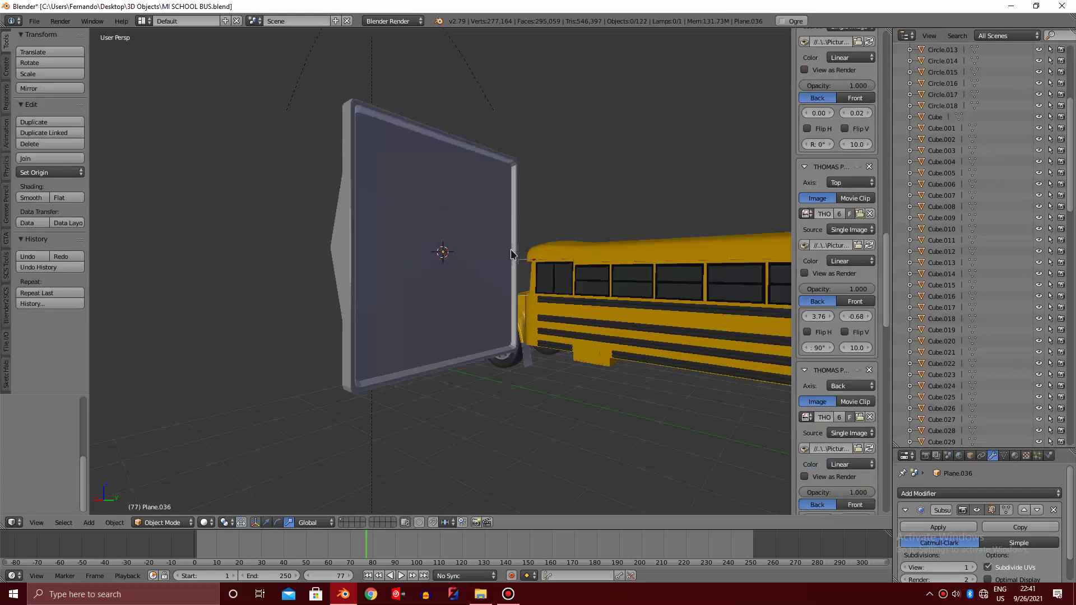
pyautogui.scroll(3, 473, 271)
pyautogui.scroll(3, 472, 274)
pyautogui.press('Tab')
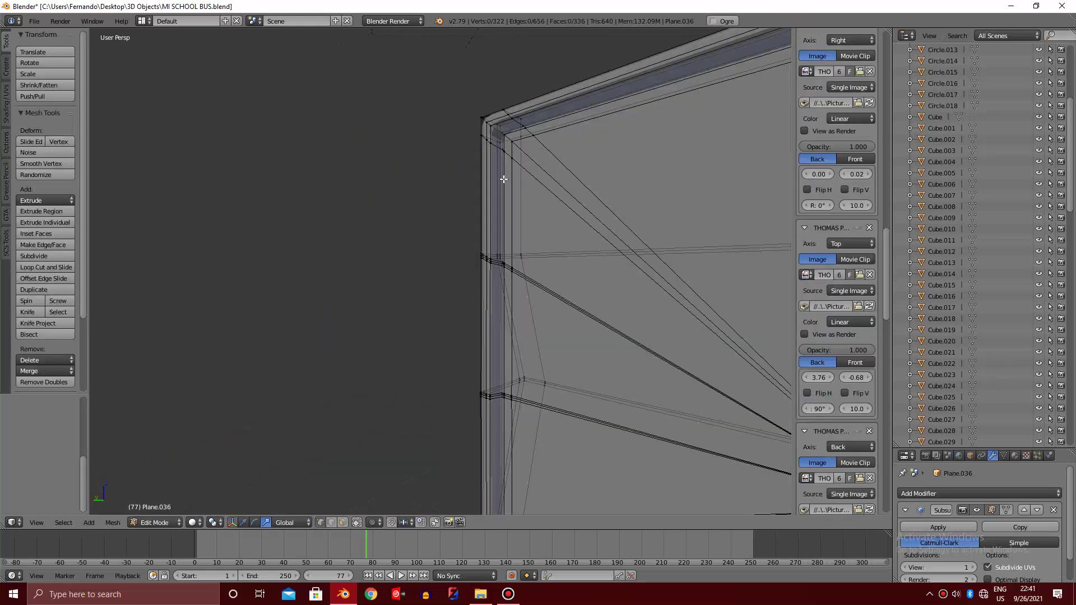
# Add two tight edge loops along the frame edge and orbit to check the smoothing
pyautogui.moveTo(503, 179); pyautogui.dragTo(515, 217, button='middle')
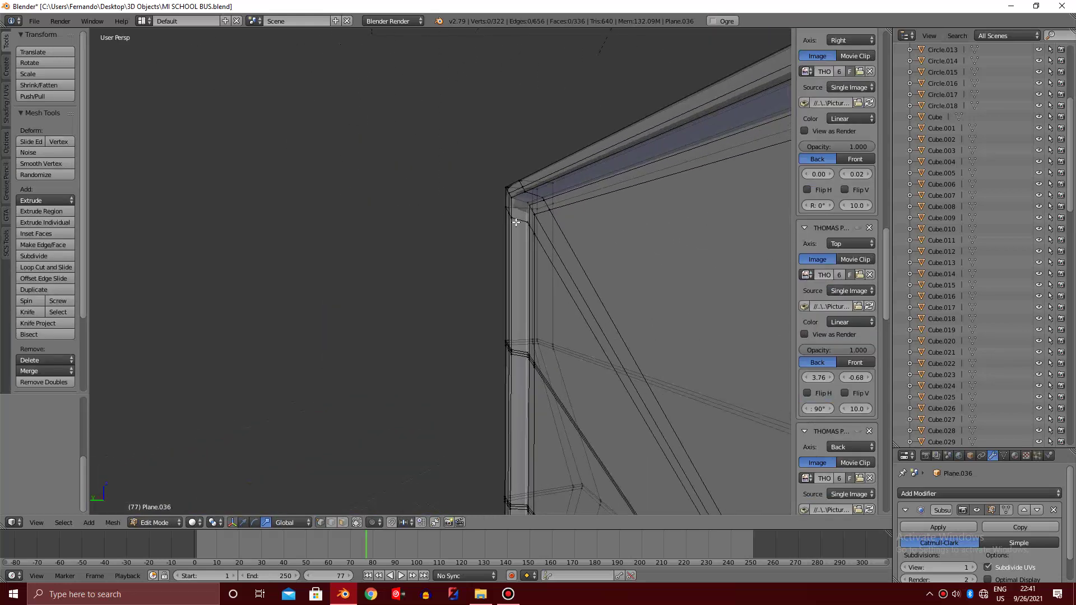
pyautogui.hotkey('ctrl', 'r')
pyautogui.click(514, 220)
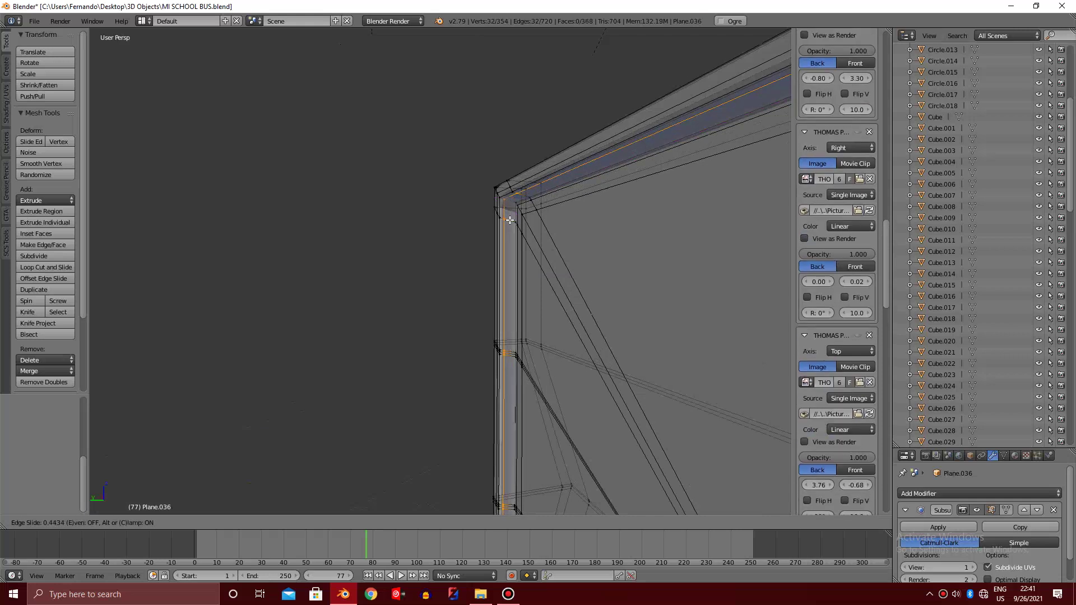
pyautogui.click(513, 221)
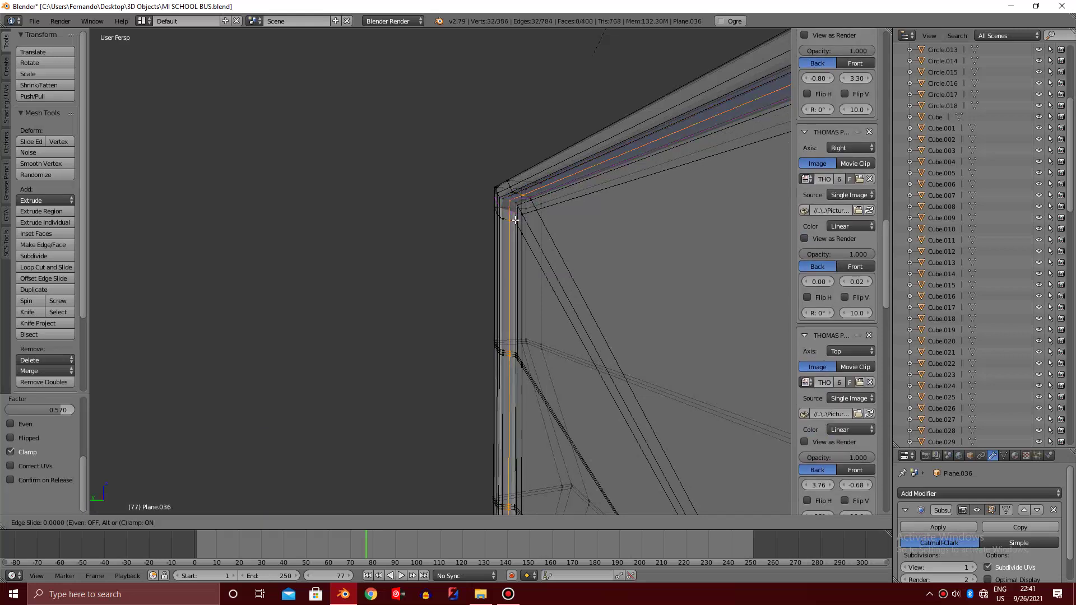
pyautogui.click(518, 220)
pyautogui.press('Tab')
pyautogui.scroll(-5, 517, 224)
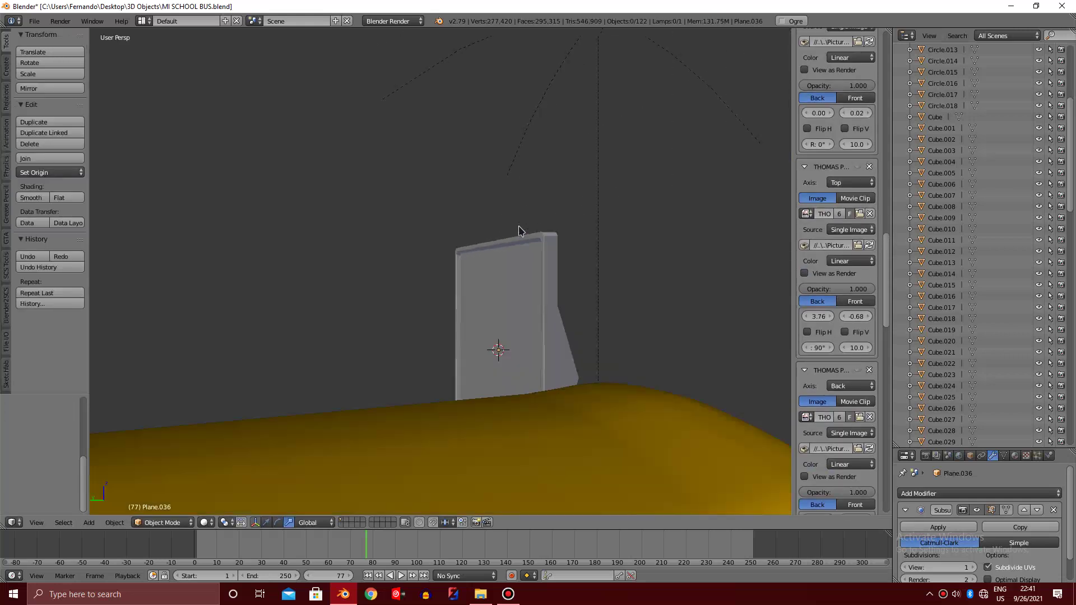
pyautogui.moveTo(518, 227); pyautogui.dragTo(511, 323, button='middle')
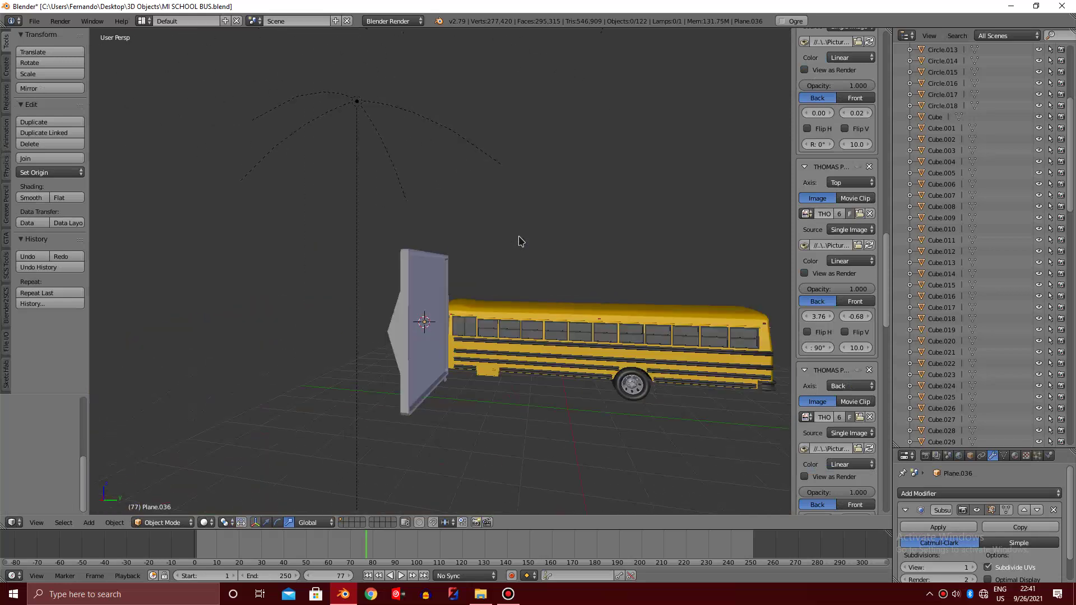
pyautogui.press('KP_6')
pyautogui.press('KP_6')
pyautogui.press('KP_6')
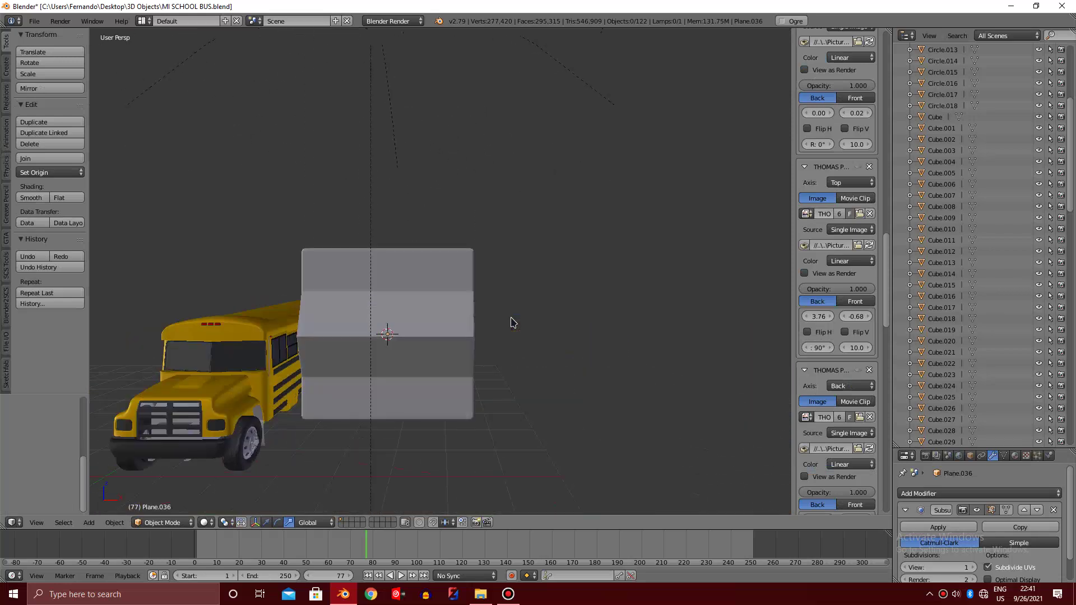
pyautogui.press('KP_6')
pyautogui.press('KP_6')
pyautogui.press('KP_6')
pyautogui.press('KP_6')
pyautogui.press('KP_6')
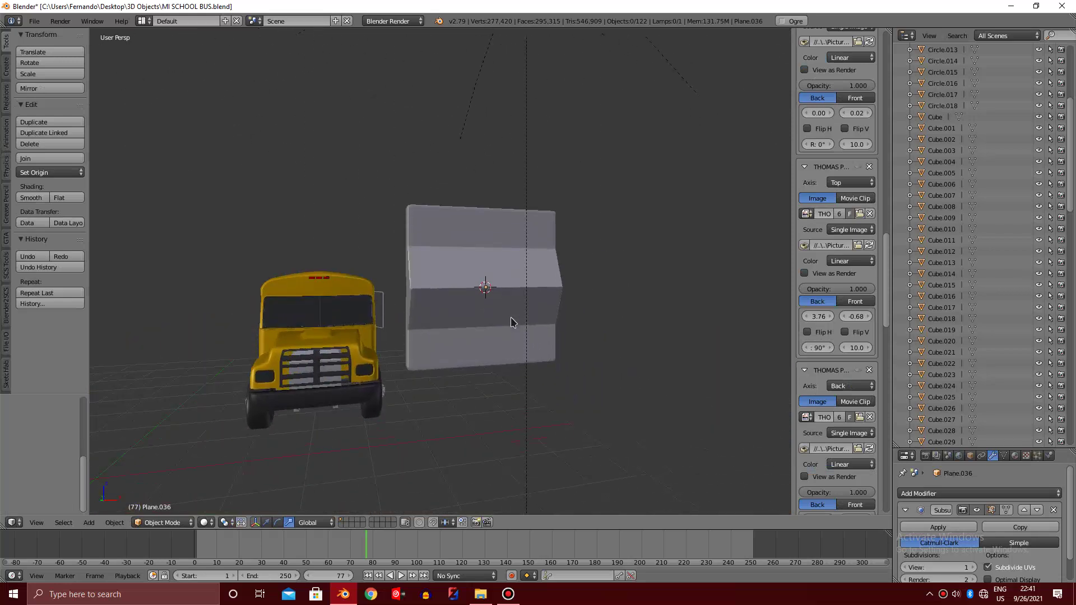
pyautogui.scroll(3, 510, 317)
pyautogui.press('KP_6')
pyautogui.press('KP_6')
pyautogui.press('KP_6')
pyautogui.press('KP_6')
pyautogui.press('KP_6')
pyautogui.press('KP_6')
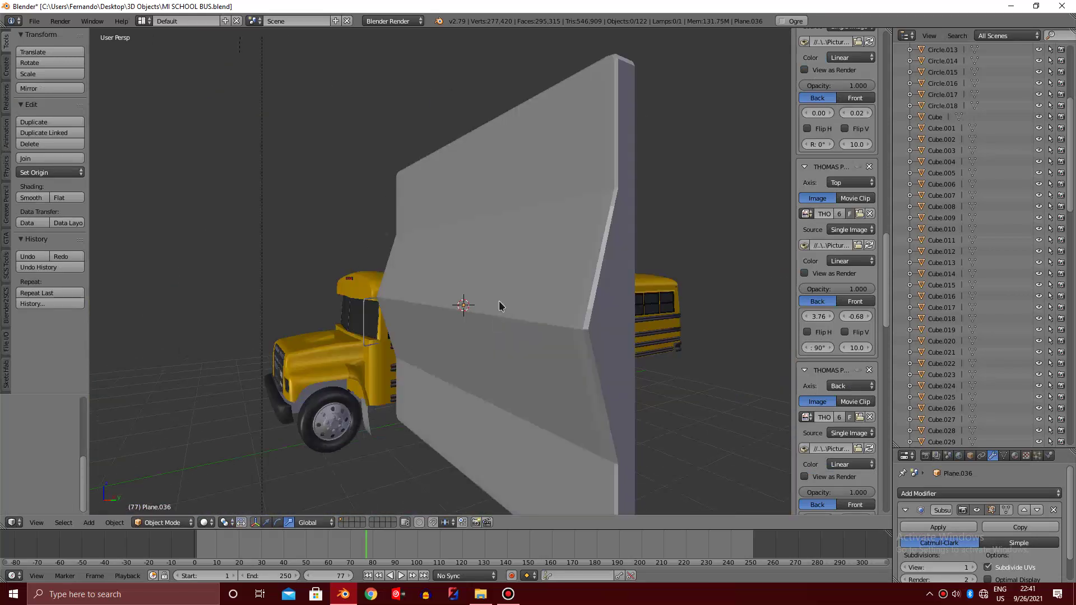
pyautogui.press('KP_6')
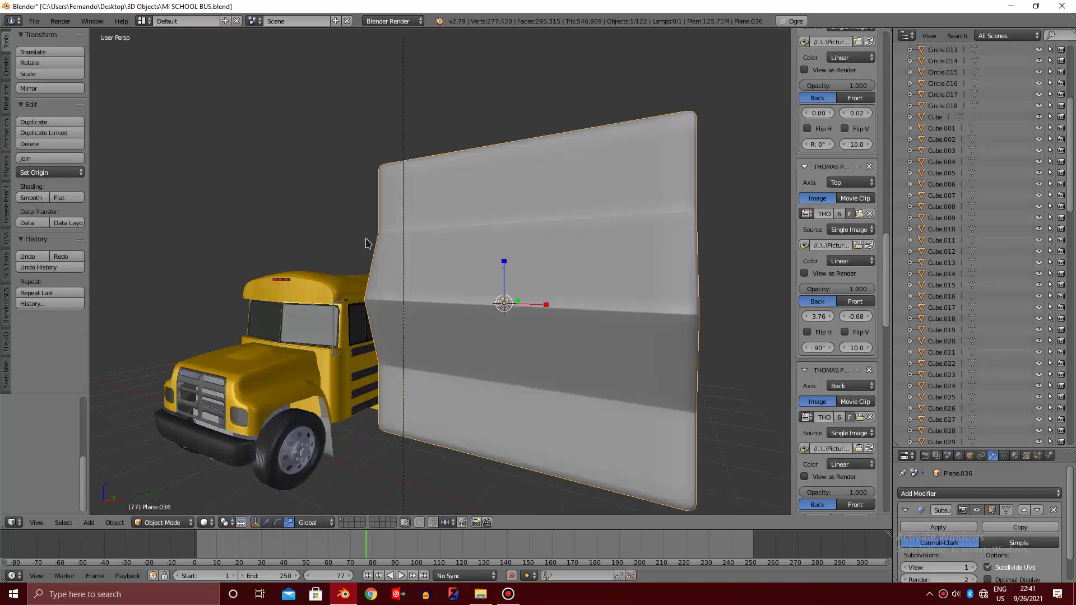
pyautogui.press('KP_6')
pyautogui.press('KP_6')
pyautogui.press('KP_6')
pyautogui.press('KP_6')
# Select all of the panel mesh, orbit around it, then pick one triangular inner face
pyautogui.press('Tab')
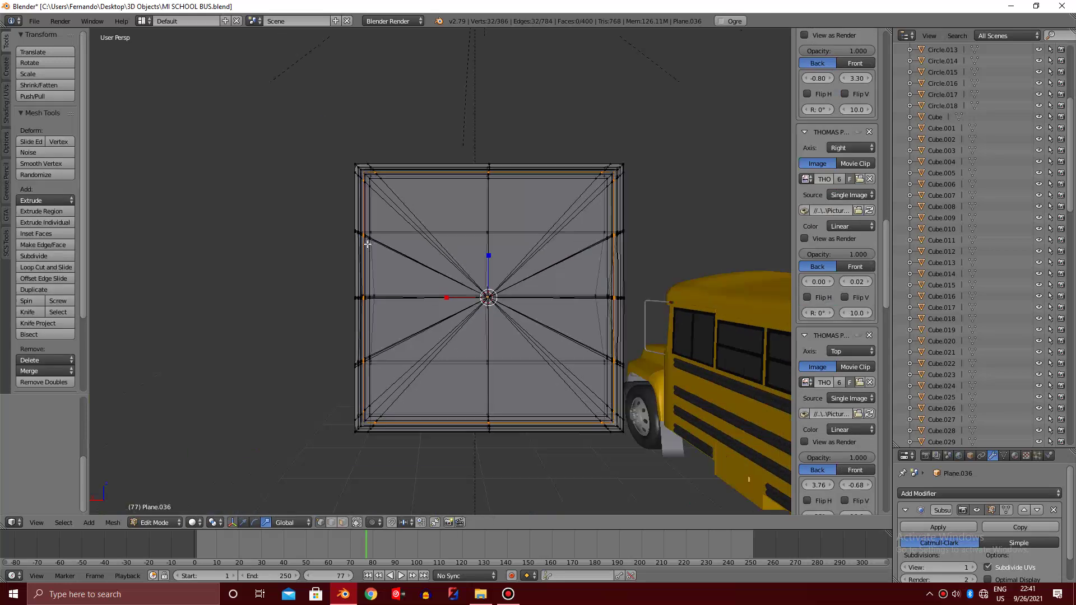
pyautogui.scroll(1, 425, 261)
pyautogui.press('a')
pyautogui.press('KP_6')
pyautogui.press('KP_8')
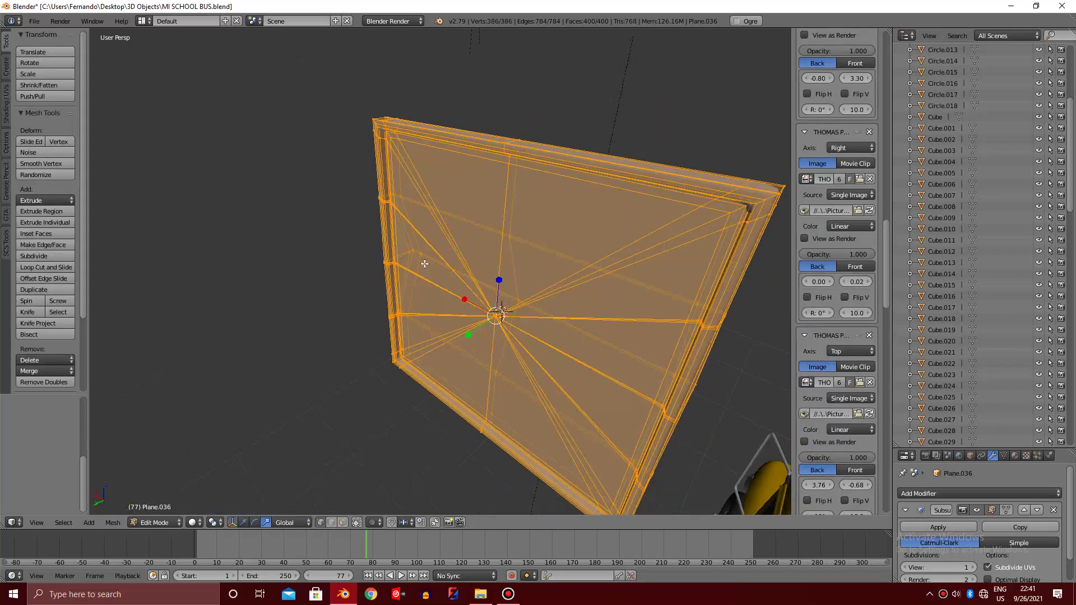
pyautogui.press('KP_8')
pyautogui.press('KP_2')
pyautogui.press('a')
pyautogui.press('KP_2')
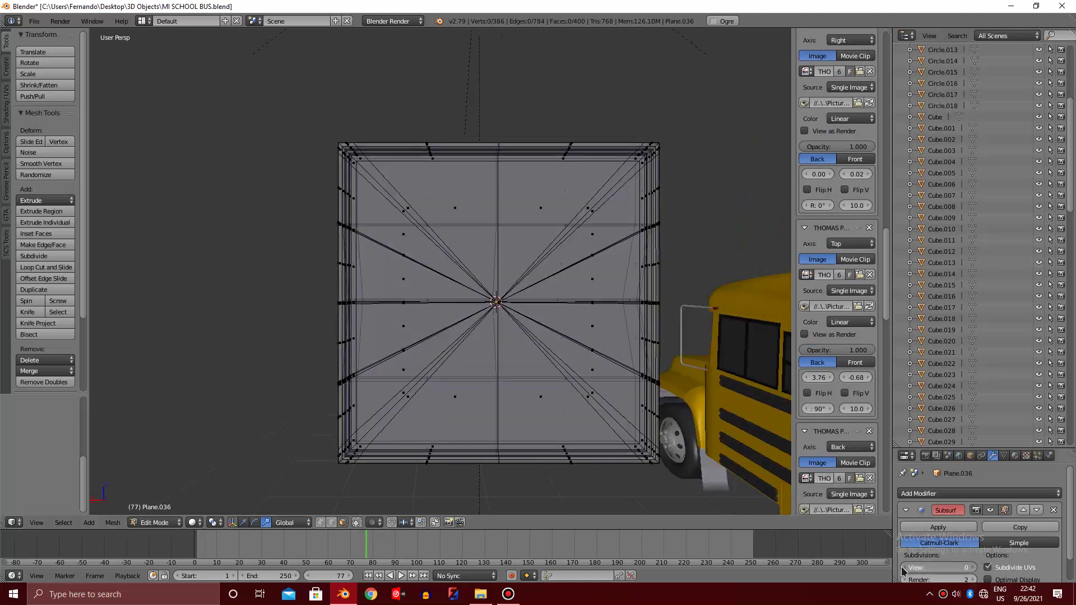
pyautogui.press('KP_6')
# Orbit to the right side view in wireframe and clear the vertex selection
pyautogui.press('KP_6')
pyautogui.press('KP_6')
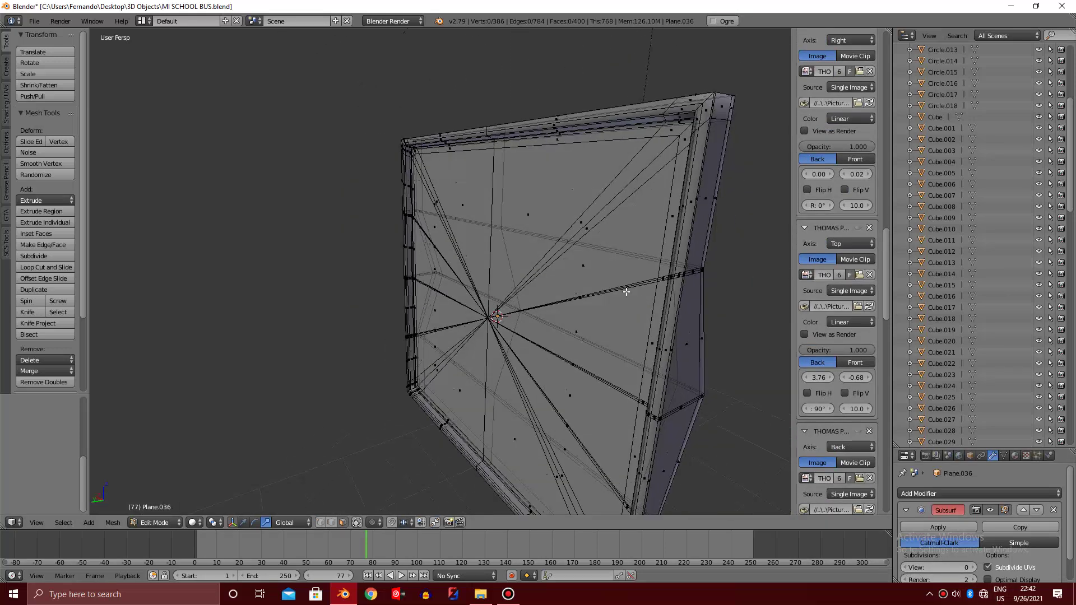
pyautogui.rightClick(471, 210)
pyautogui.press('KP_6')
pyautogui.press('KP_4')
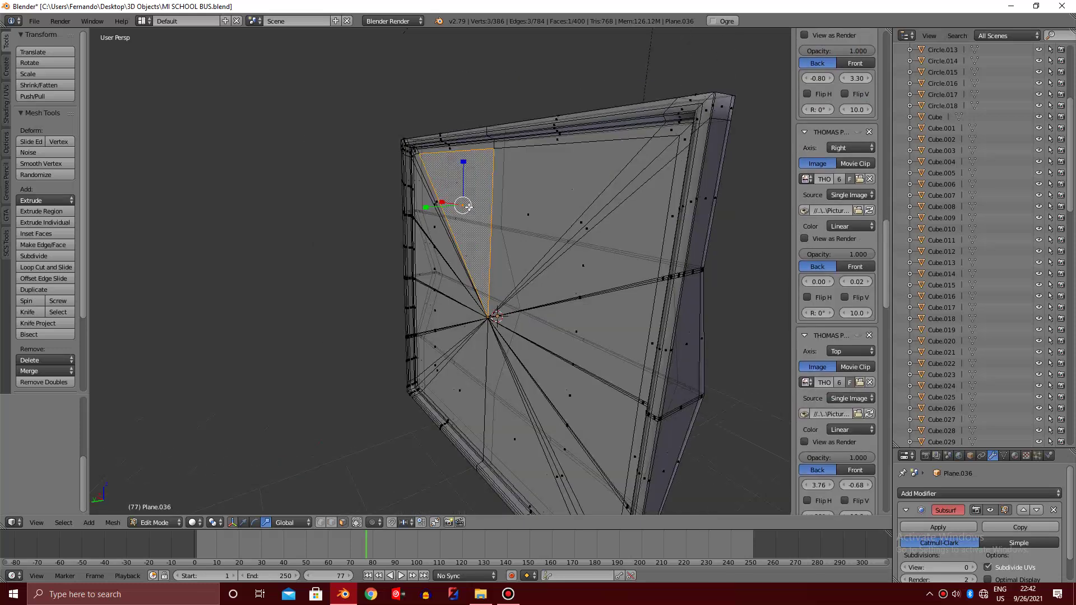
pyautogui.press('KP_4')
pyautogui.press('KP_4')
pyautogui.press('KP_4')
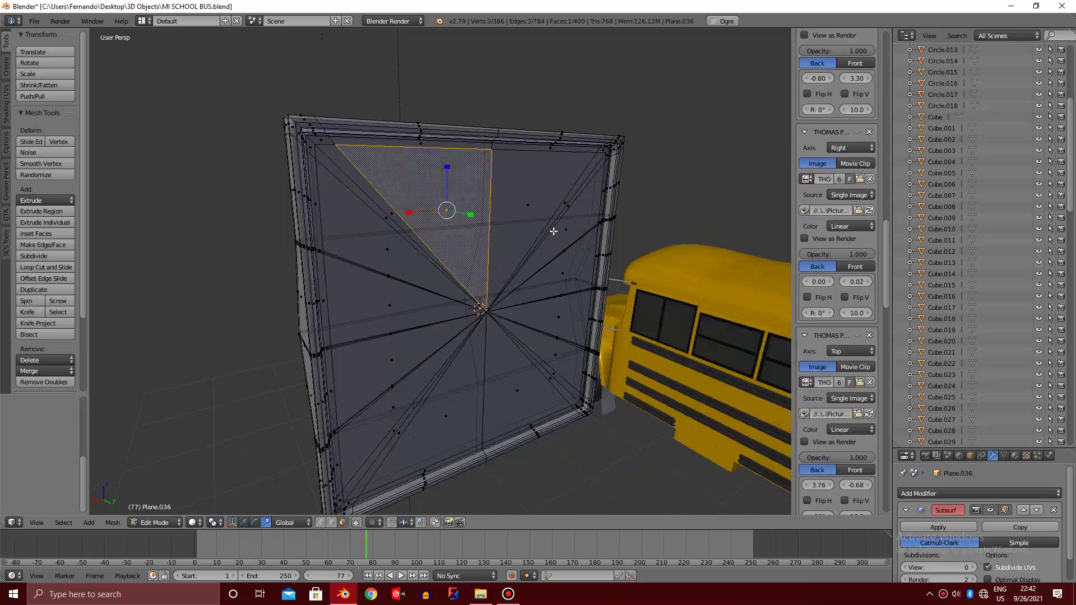
pyautogui.press('KP_4')
pyautogui.press('KP_4')
pyautogui.press('KP_4')
pyautogui.press('KP_4')
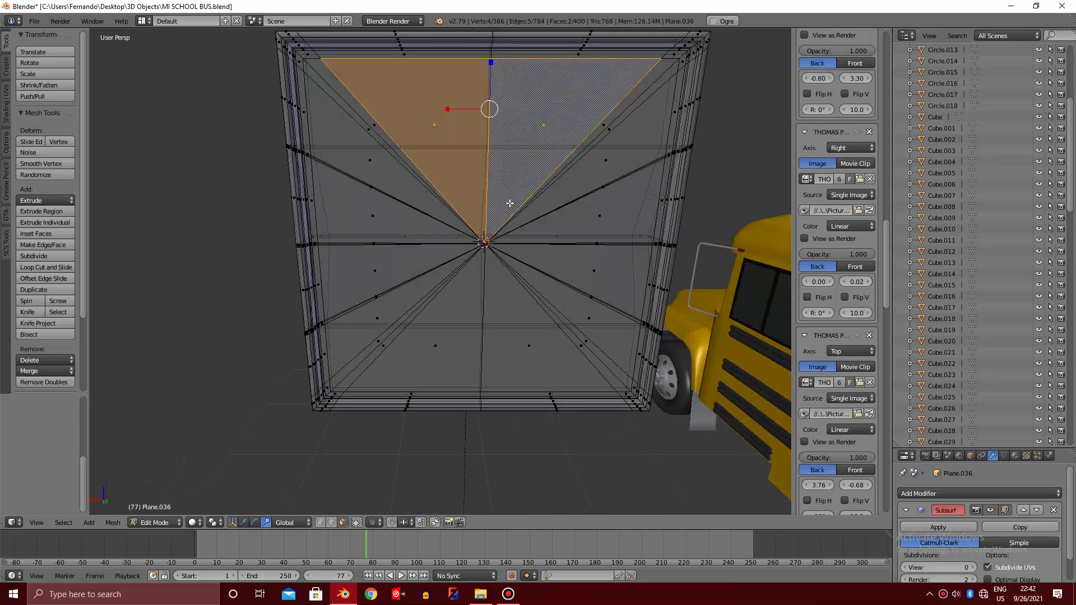
pyautogui.press('KP_4')
pyautogui.press('KP_4')
pyautogui.press('KP_4')
pyautogui.press('KP_3')
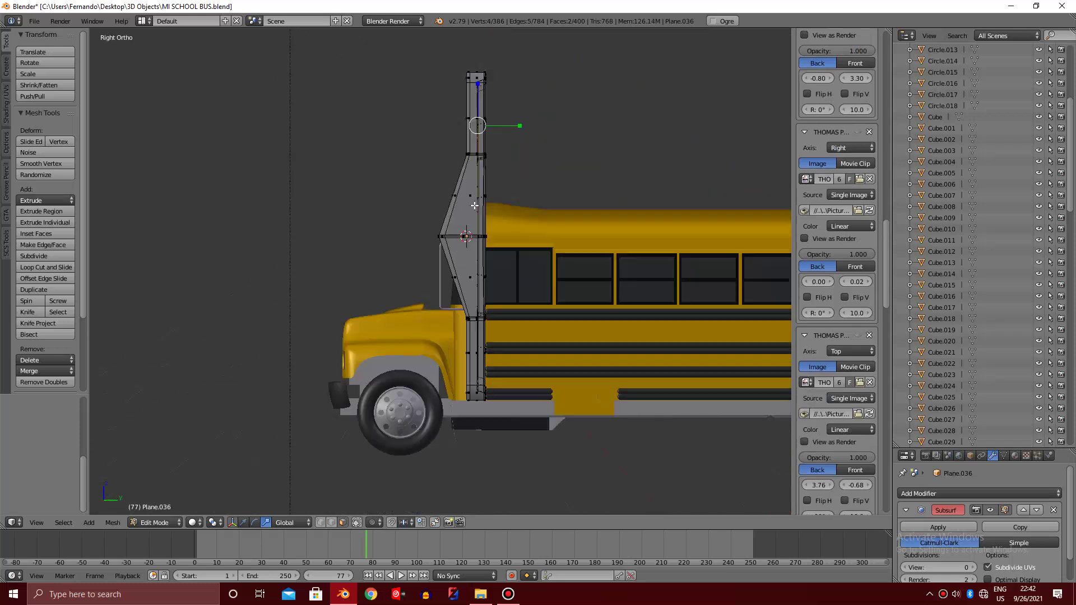
pyautogui.press('z')
pyautogui.press('ctrl+KP_8')
pyautogui.press('ctrl+KP_8')
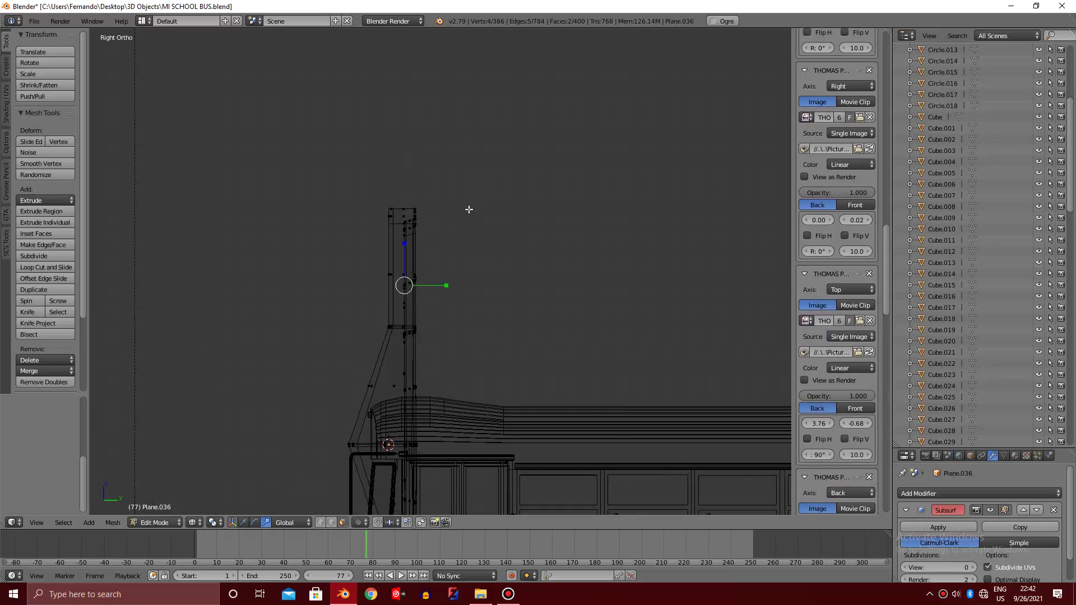
pyautogui.scroll(5, 389, 221)
pyautogui.scroll(-3, 835, 280)
pyautogui.press('a')
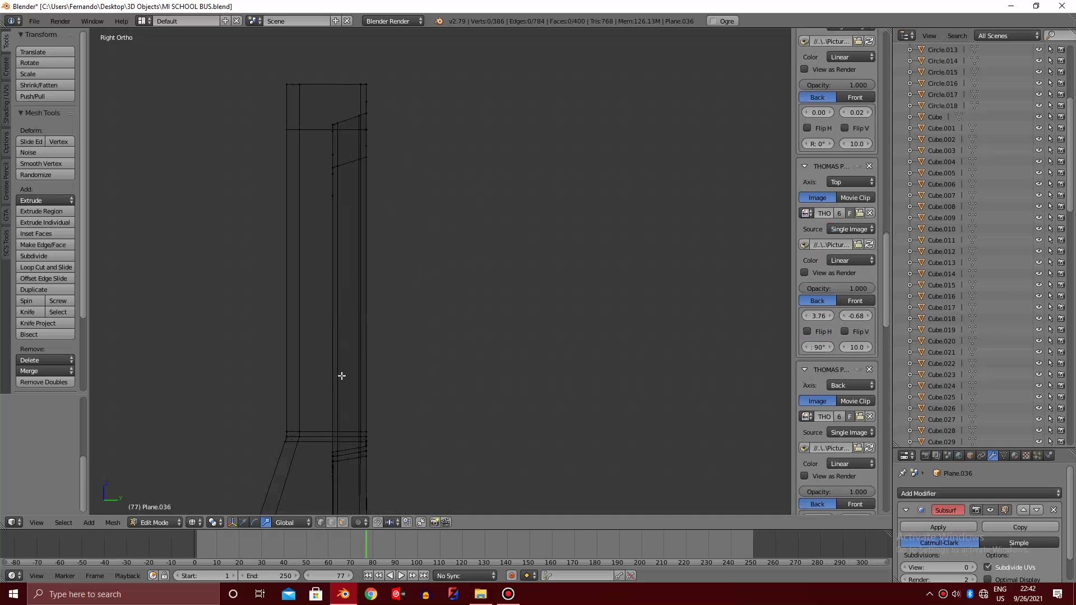
pyautogui.keyDown('shift'); pyautogui.moveTo(340, 375); pyautogui.dragTo(413, 259, button='middle'); pyautogui.keyUp('shift')
pyautogui.scroll(4, 390, 292)
# Select the geometry linked to the frame and frame the view on it, toggling wireframe
pyautogui.press('z')
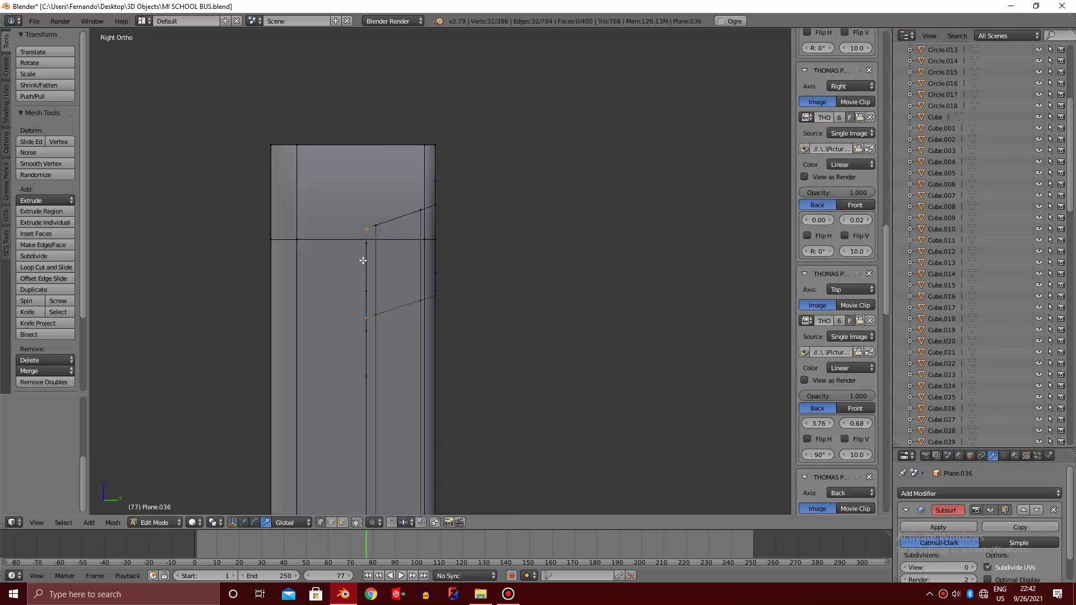
pyautogui.press('l')
pyautogui.press('KP_6')
pyautogui.press('KP_6')
pyautogui.press('KP_6')
pyautogui.press('KP_Decimal')
pyautogui.press('KP_6')
pyautogui.press('KP_6')
pyautogui.press('KP_6')
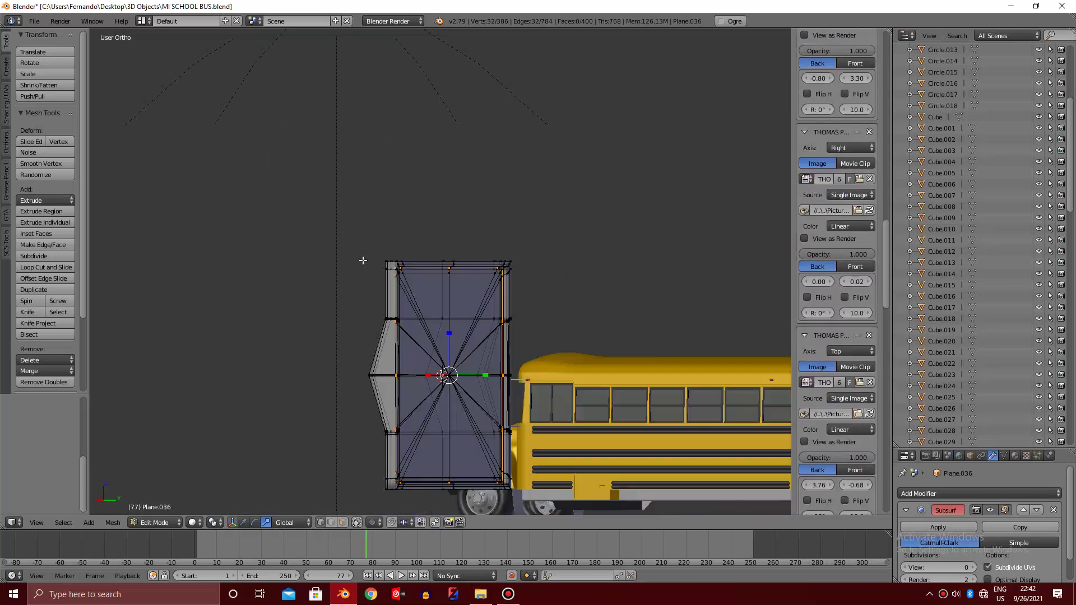
pyautogui.press('z')
pyautogui.scroll(3, 394, 286)
pyautogui.scroll(3, 394, 280)
pyautogui.press('l')
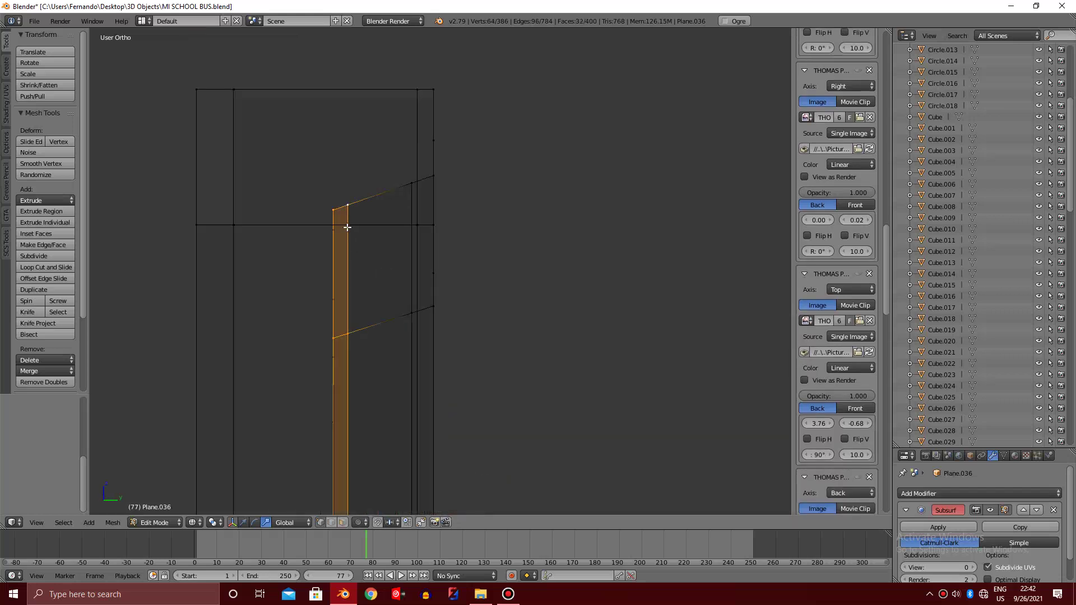
pyautogui.press('z')
pyautogui.press('KP_6')
pyautogui.press('KP_6')
pyautogui.press('KP_6')
pyautogui.press('KP_6')
pyautogui.press('KP_6')
pyautogui.press('KP_6')
pyautogui.press('KP_Decimal')
pyautogui.press('KP_6')
pyautogui.press('KP_6')
pyautogui.press('KP_6')
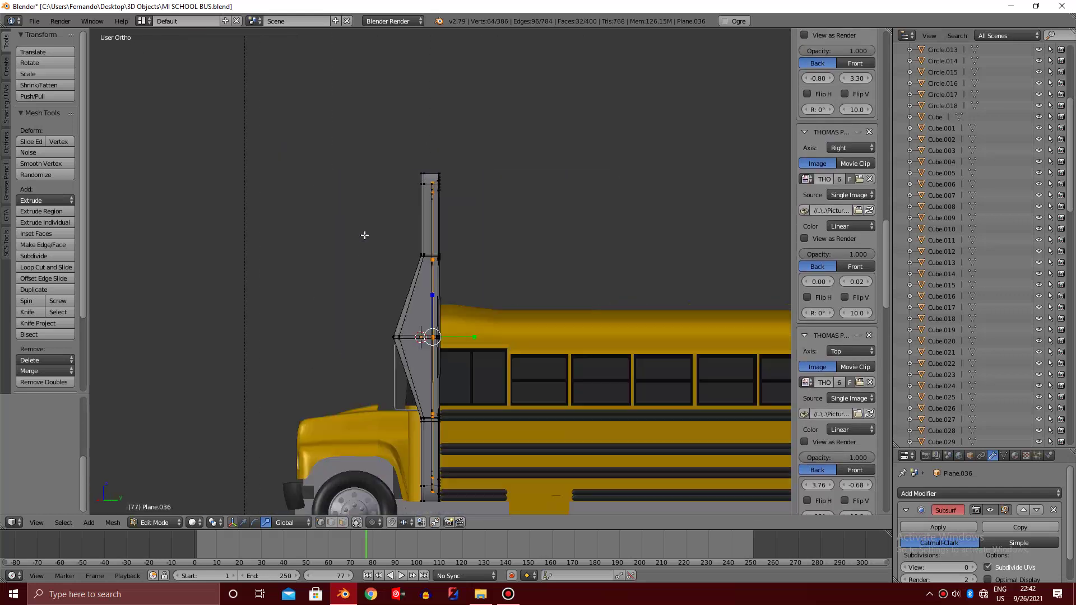
pyautogui.press('z')
pyautogui.scroll(2, 418, 228)
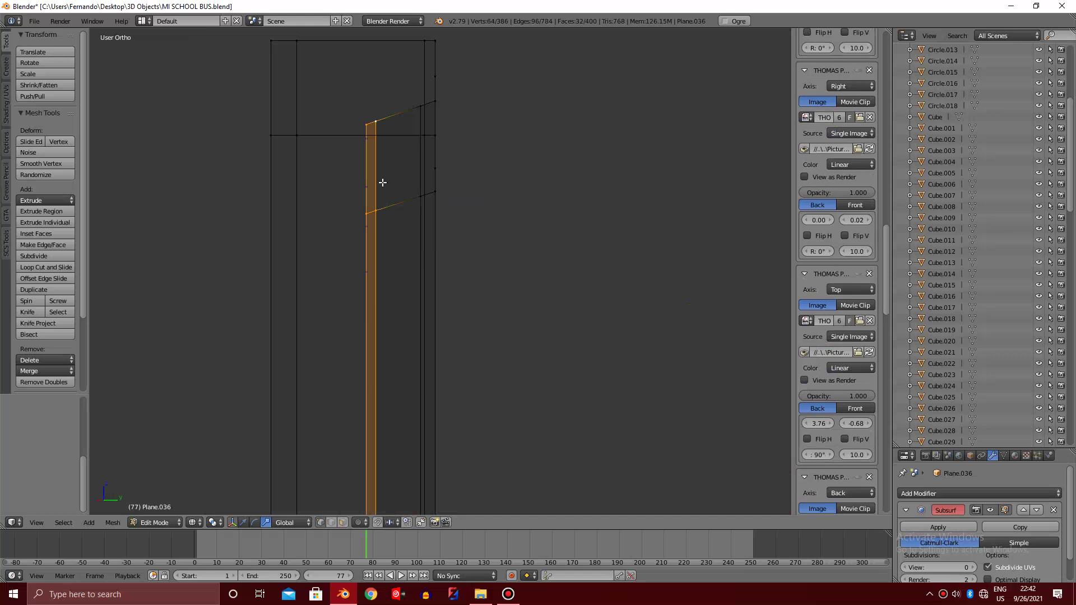
# Box-select faces along the pillar strip, then grow and shrink the selection
pyautogui.press('b')
pyautogui.moveTo(331, 100); pyautogui.dragTo(422, 312)
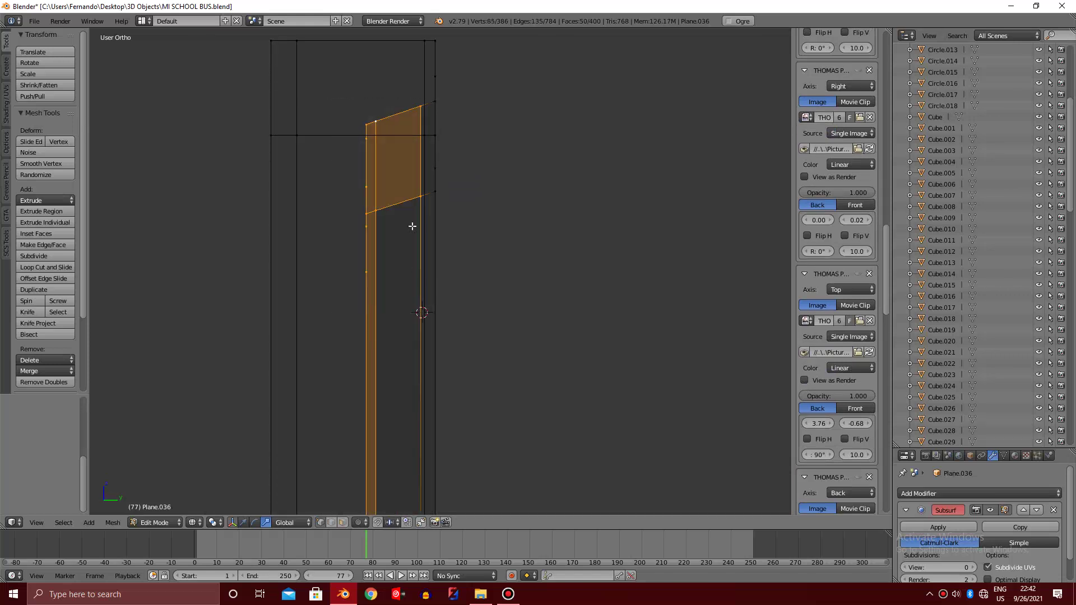
pyautogui.moveTo(411, 223); pyautogui.dragTo(421, 297, button='middle')
pyautogui.press('ctrl+KP_Add')
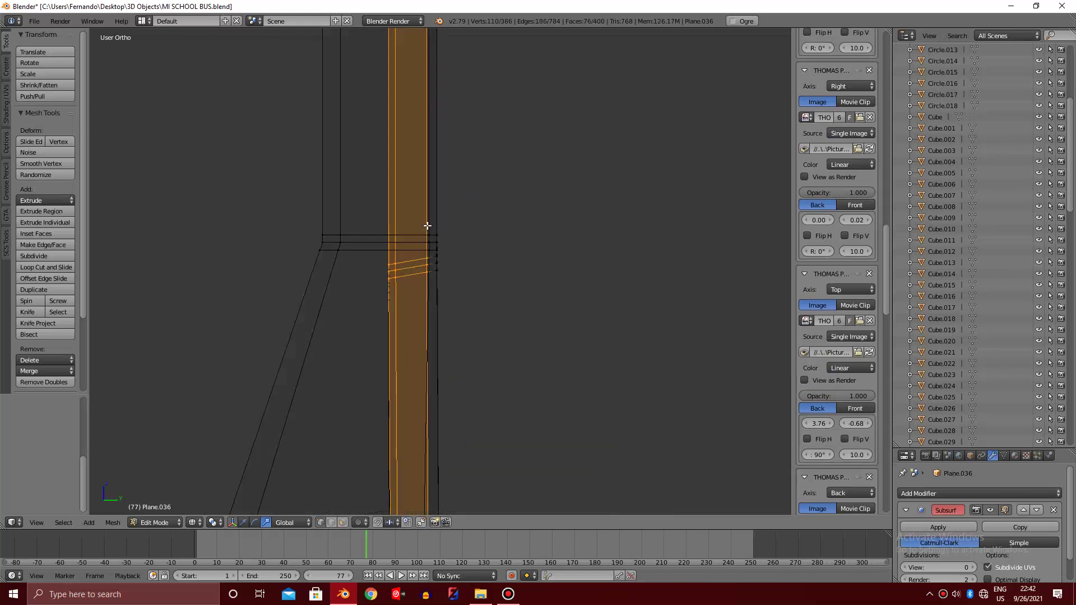
pyautogui.scroll(-3, 427, 226)
pyautogui.scroll(-3, 427, 226)
pyautogui.press('KP_4')
pyautogui.press('KP_4')
pyautogui.press('KP_4')
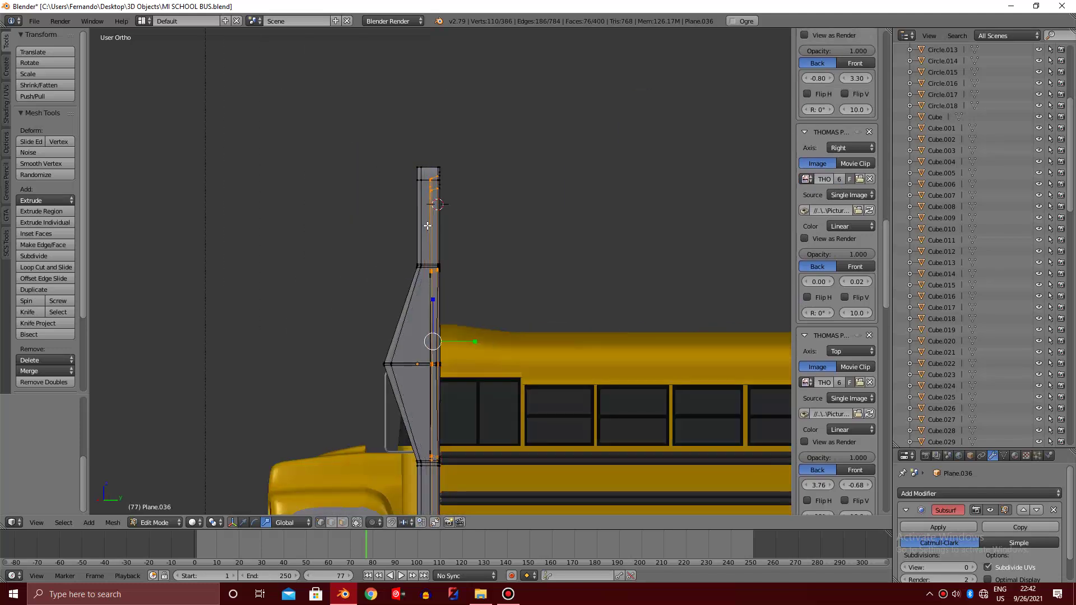
pyautogui.press('KP_Divide')
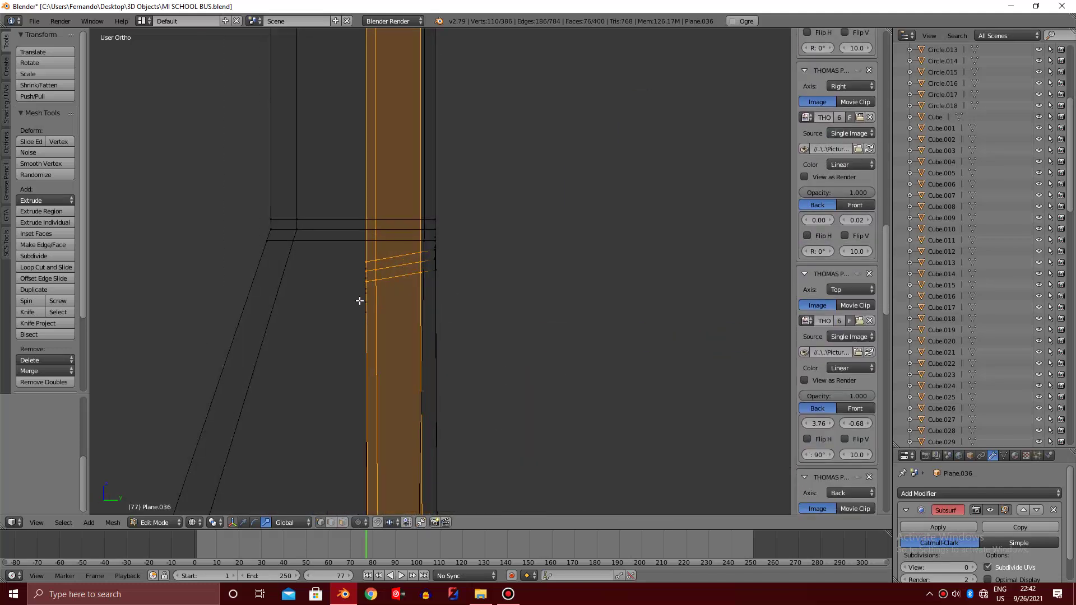
pyautogui.press('ctrl+KP_Subtract')
pyautogui.press('KP_Divide')
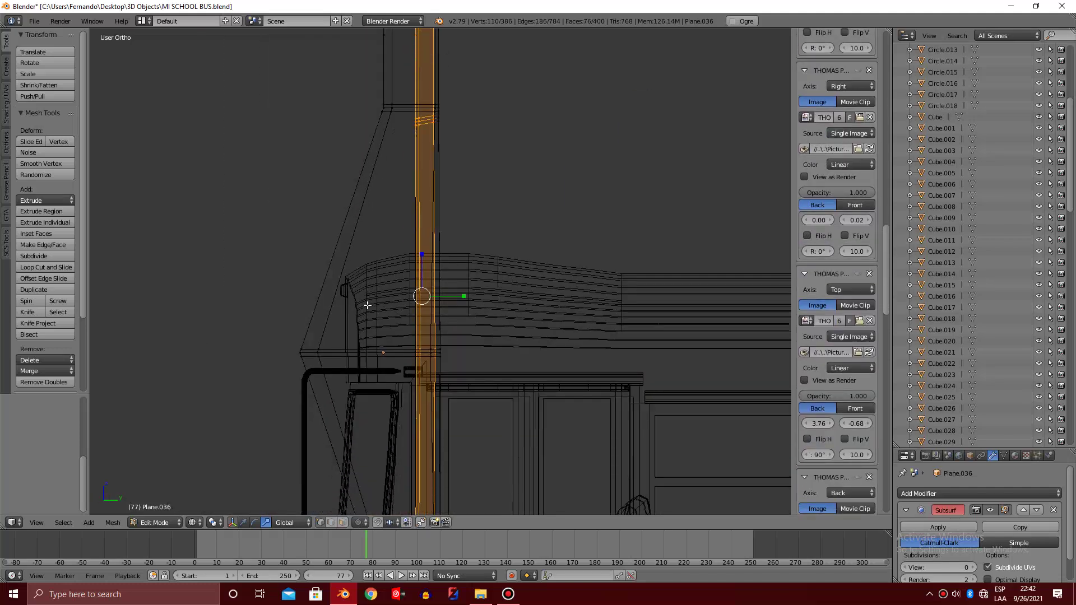
pyautogui.scroll(2, 352, 280)
pyautogui.scroll(-3, 334, 264)
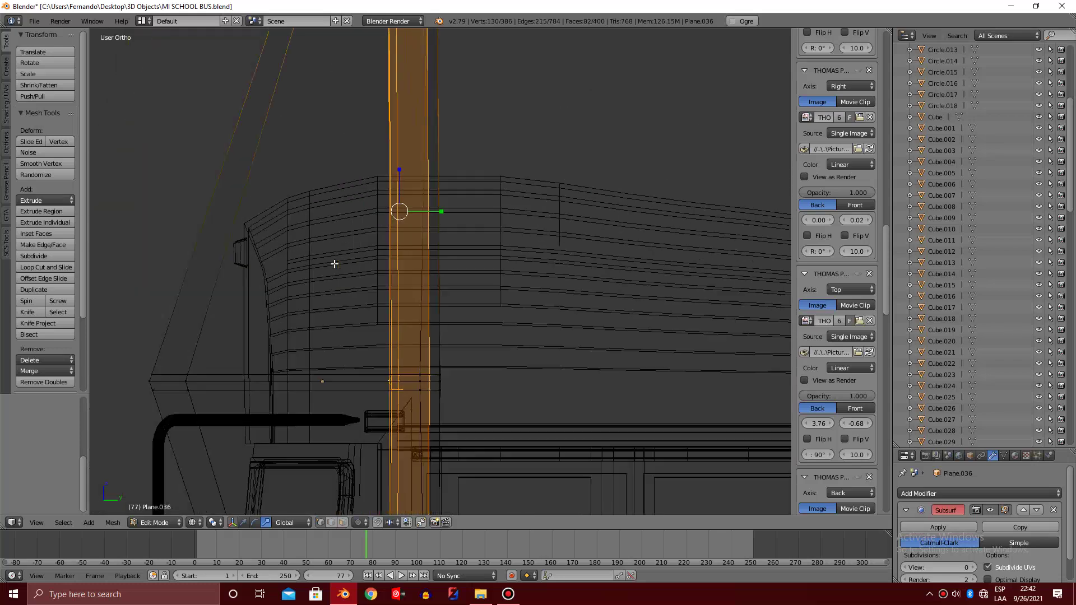
# Clear the selection and return to the side view of the bus in wireframe
pyautogui.press('z')
pyautogui.press('z')
pyautogui.press('a')
pyautogui.press('z')
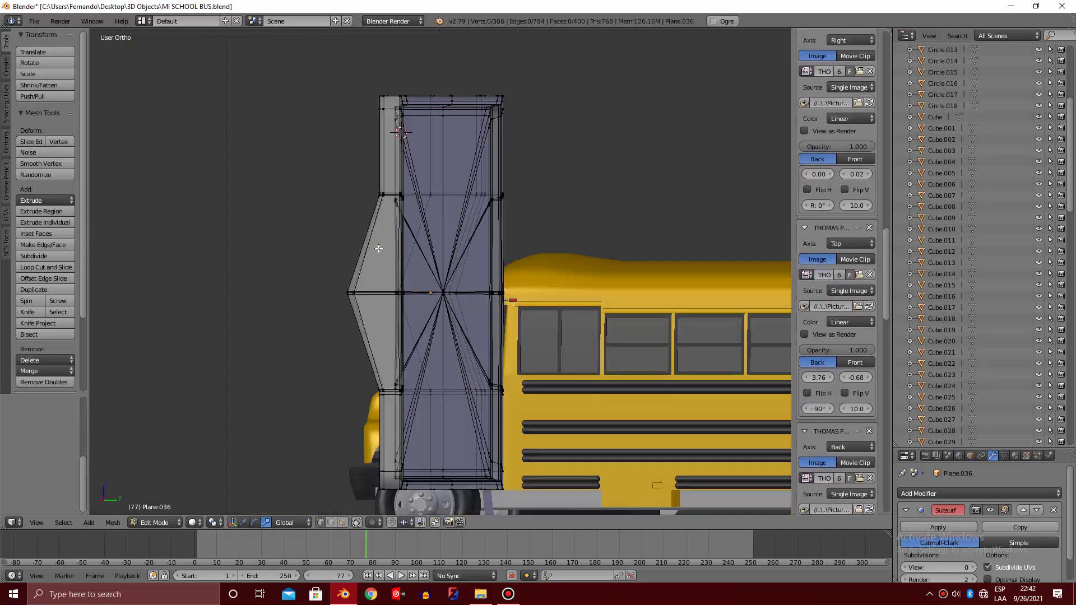
pyautogui.press('KP_4')
pyautogui.press('KP_4')
pyautogui.press('KP_6')
pyautogui.press('KP_4')
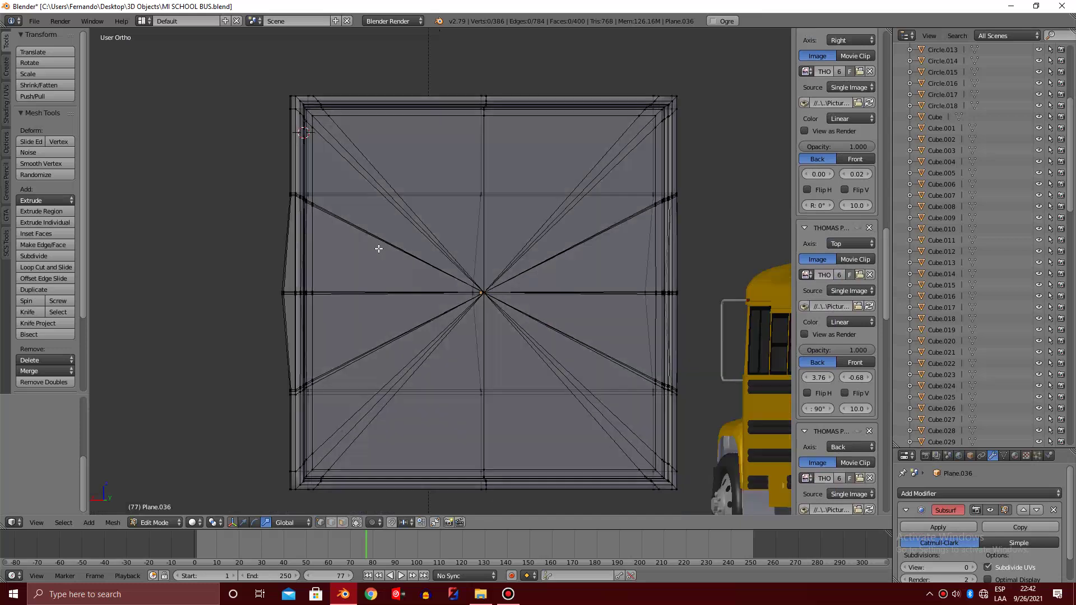
pyautogui.press('KP_4')
pyautogui.press('KP_4')
pyautogui.press('z')
# Box-select the inner faces of Plane.036, leaving the outer frame rim unselected
pyautogui.press('b')
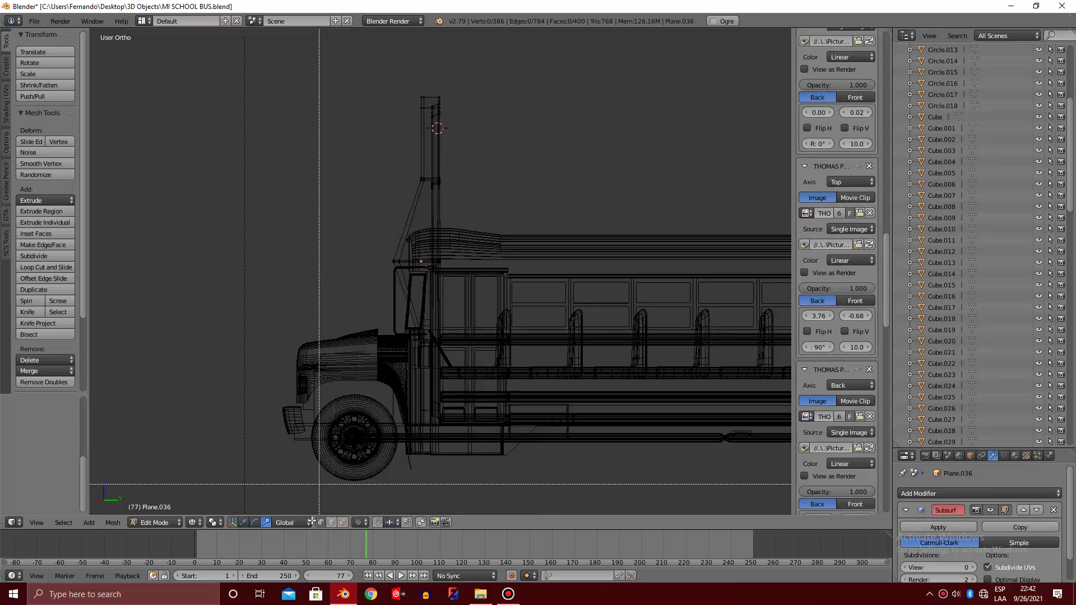
pyautogui.moveTo(312, 516); pyautogui.dragTo(431, 62)
pyautogui.press('z')
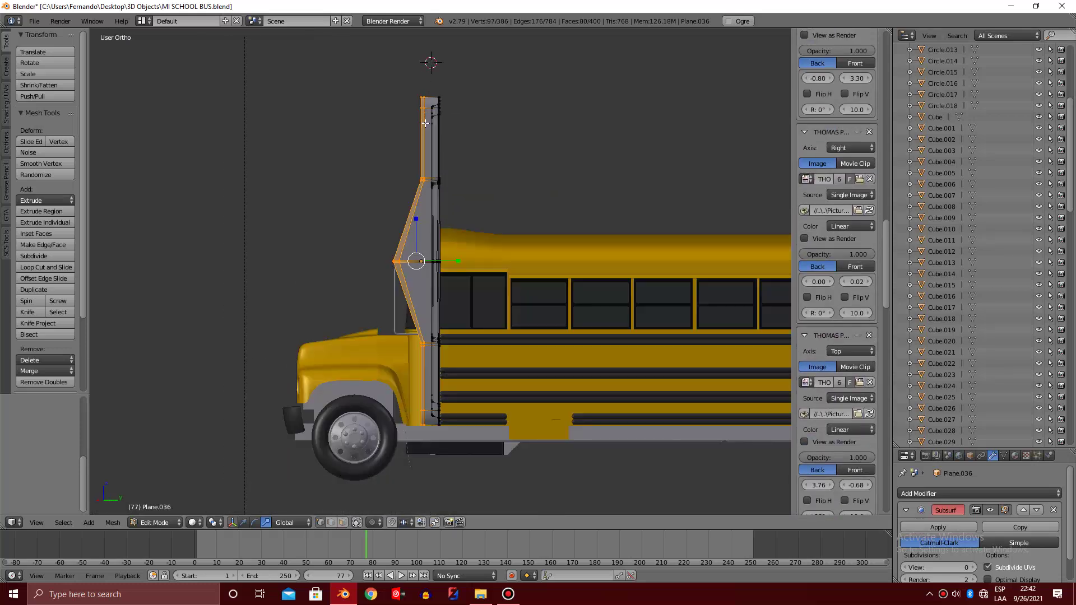
pyautogui.press('KP_6')
pyautogui.press('KP_6')
pyautogui.press('z')
pyautogui.press('z')
pyautogui.press('a')
pyautogui.press('KP_4')
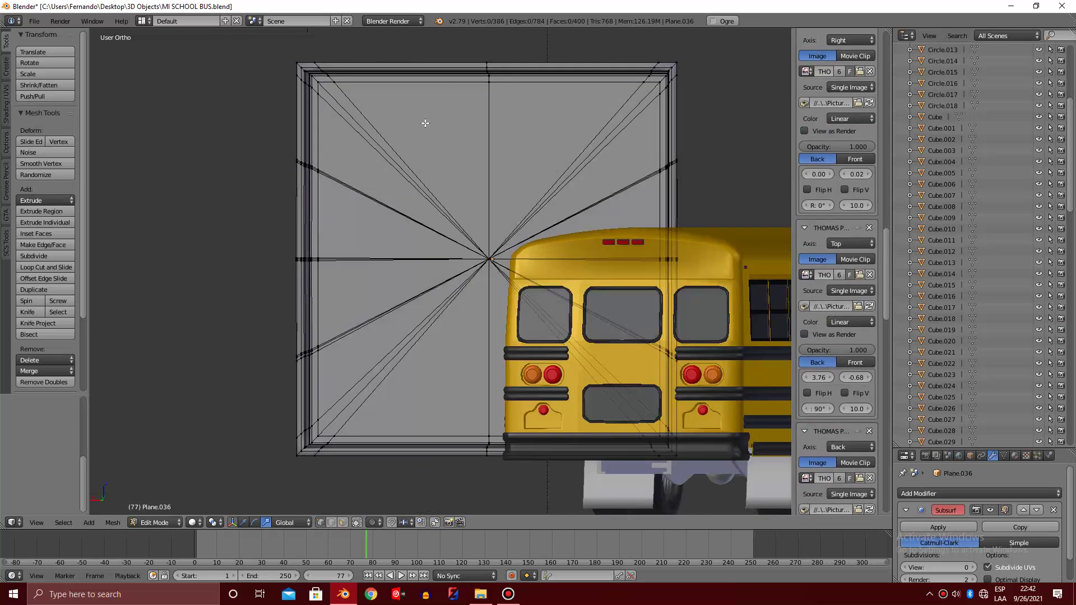
pyautogui.press('KP_6')
pyautogui.press('z')
pyautogui.press('z')
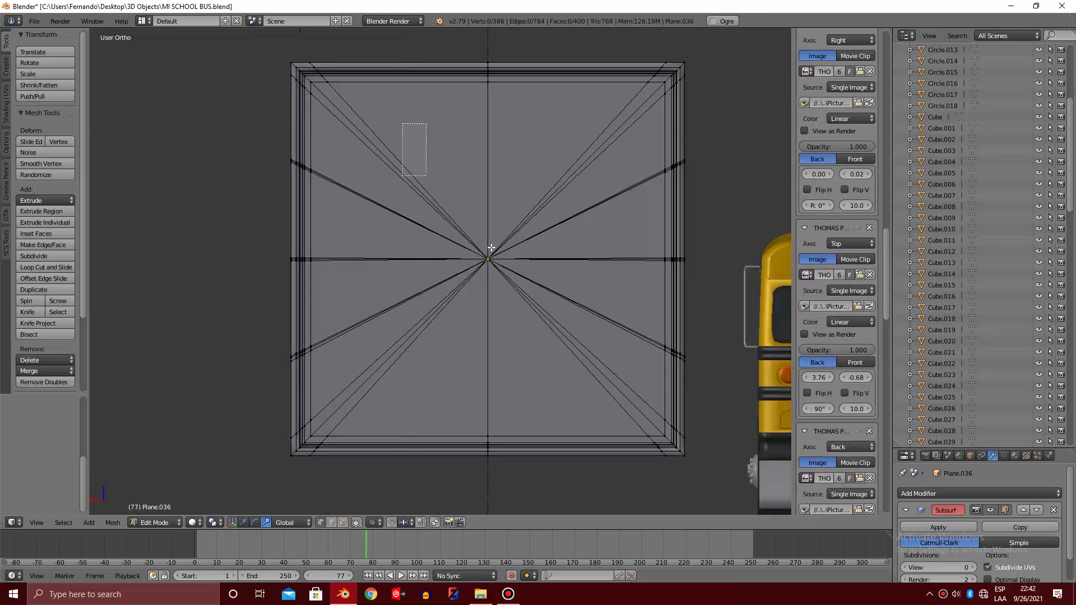
pyautogui.click(577, 361)
pyautogui.press('z')
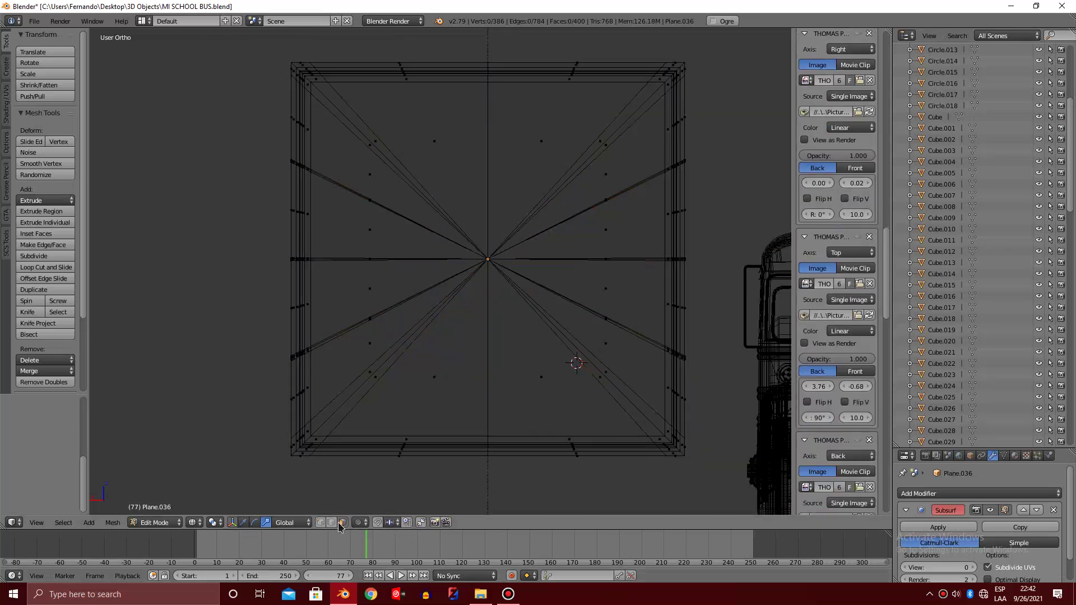
pyautogui.scroll(-3, 835, 224)
# Separate the selected inner panel faces into their own object, Plane.037
pyautogui.moveTo(329, 110); pyautogui.dragTo(644, 403)
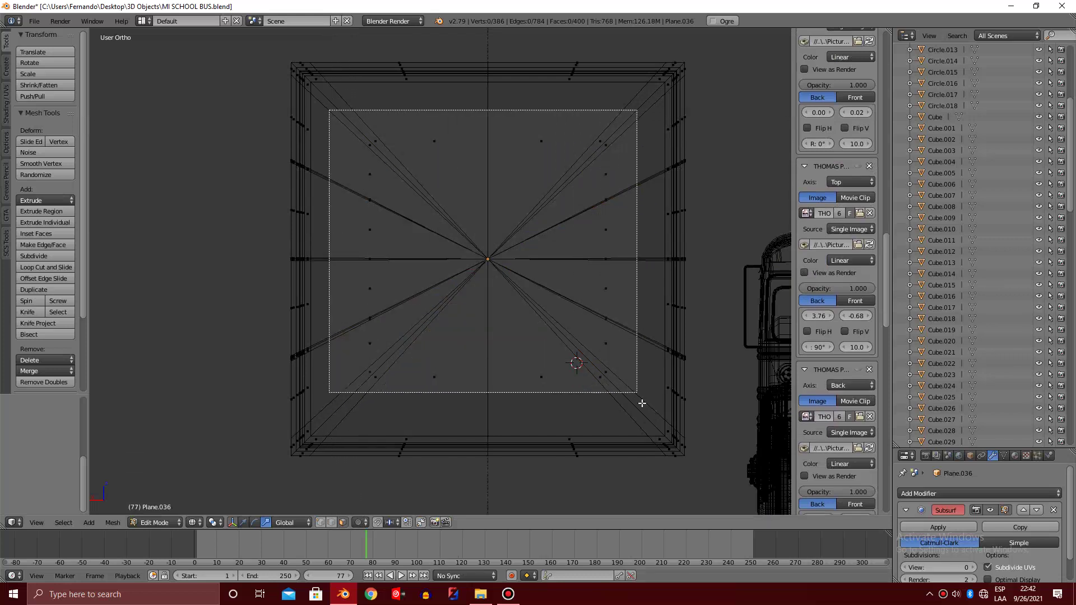
pyautogui.press('z')
pyautogui.press('p')
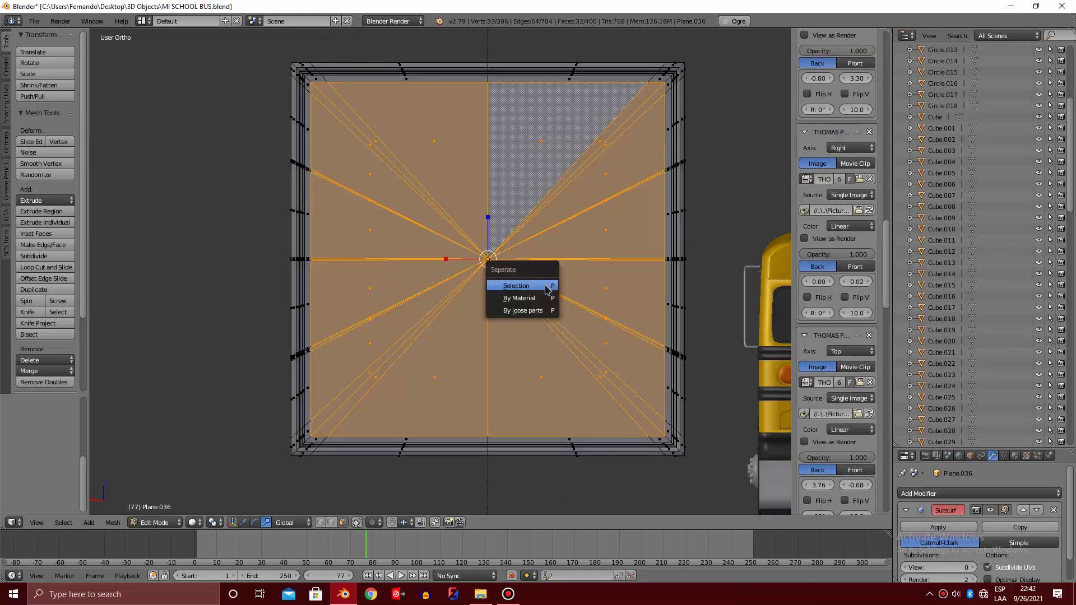
pyautogui.click(538, 284)
pyautogui.press('Tab')
# Select the outer frame Plane.036 and edit its mesh in wireframe with nothing selected
pyautogui.rightClick(516, 280)
pyautogui.scroll(-5, 516, 279)
pyautogui.moveTo(516, 280)
pyautogui.mouseDown(button='middle')
pyautogui.moveTo(538, 280)
pyautogui.moveTo(510, 280)
pyautogui.mouseUp(button='middle')
pyautogui.scroll(4, 515, 280)
pyautogui.rightClick(510, 276)
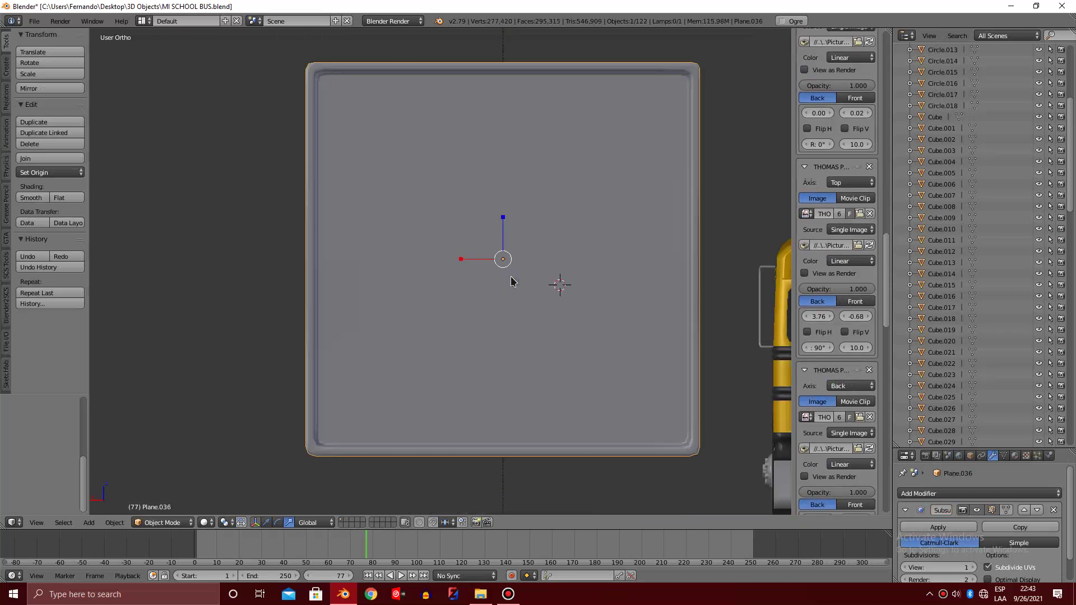
pyautogui.press('Tab')
pyautogui.press('z')
pyautogui.press('a')
# From a side view, box-select the frame's vertical profile at the bus front
pyautogui.scroll(-3, 507, 280)
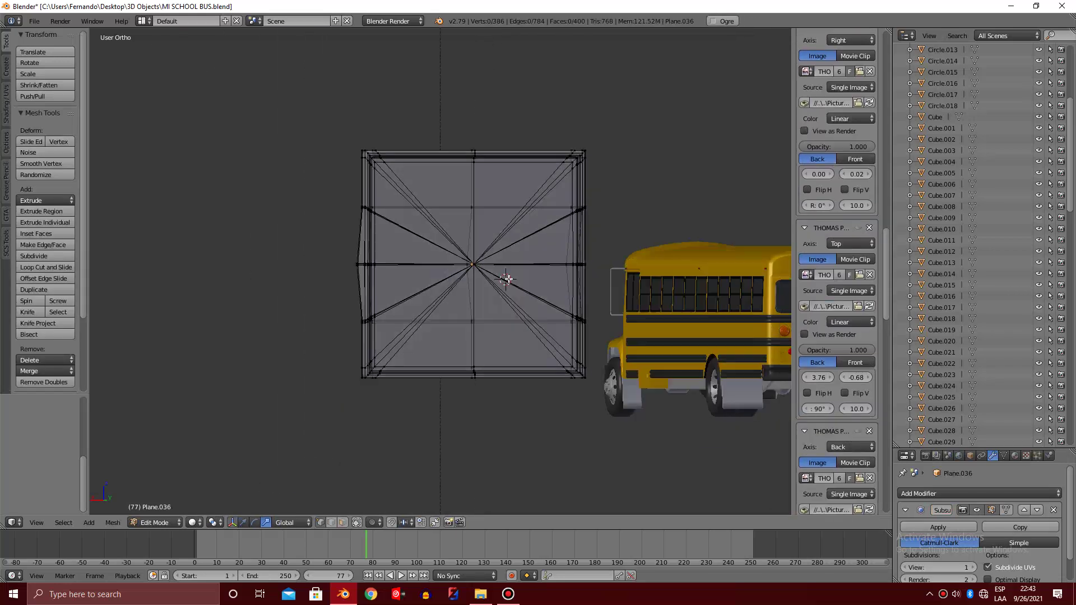
pyautogui.moveTo(507, 280); pyautogui.dragTo(504, 279, button='middle')
pyautogui.scroll(3, 503, 278)
pyautogui.press('z')
pyautogui.scroll(2, 503, 278)
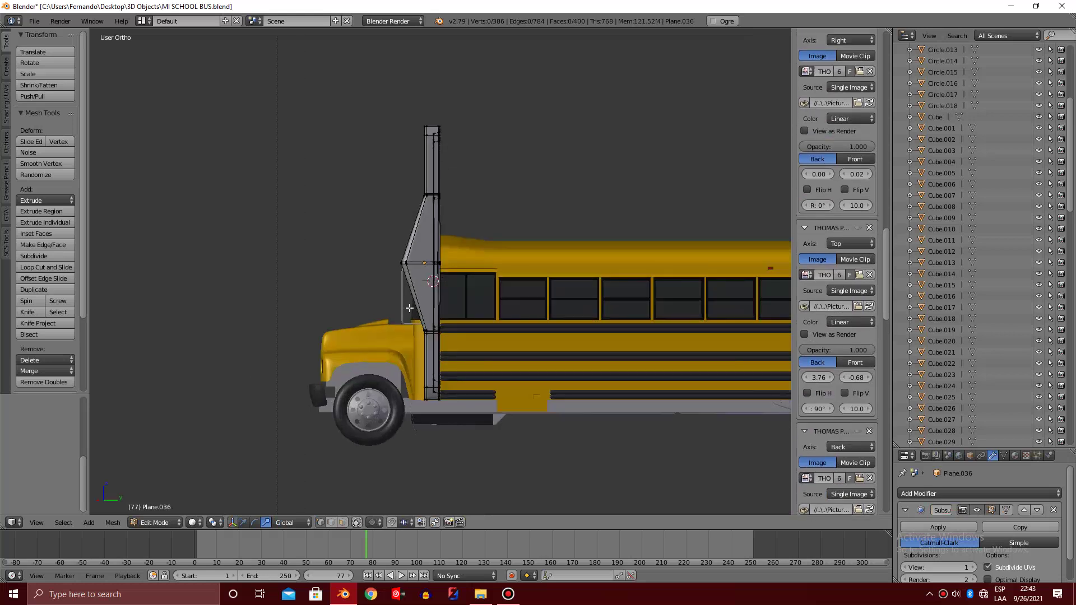
pyautogui.press('z')
pyautogui.press('b')
pyautogui.moveTo(306, 480); pyautogui.dragTo(439, 28)
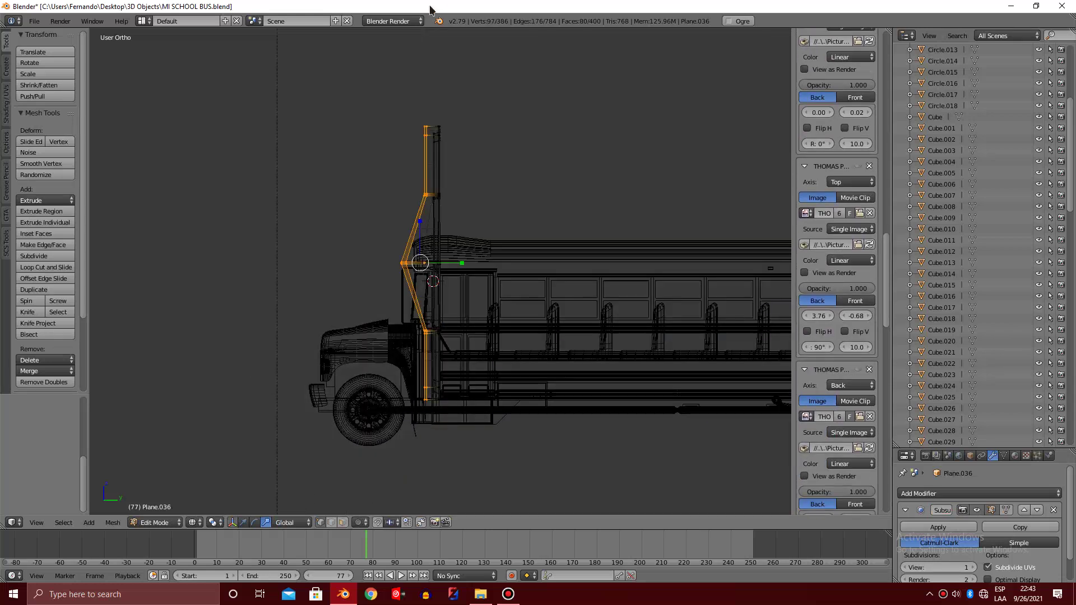
pyautogui.scroll(1, 459, 208)
pyautogui.press('z')
pyautogui.moveTo(459, 208); pyautogui.dragTo(458, 208, button='middle')
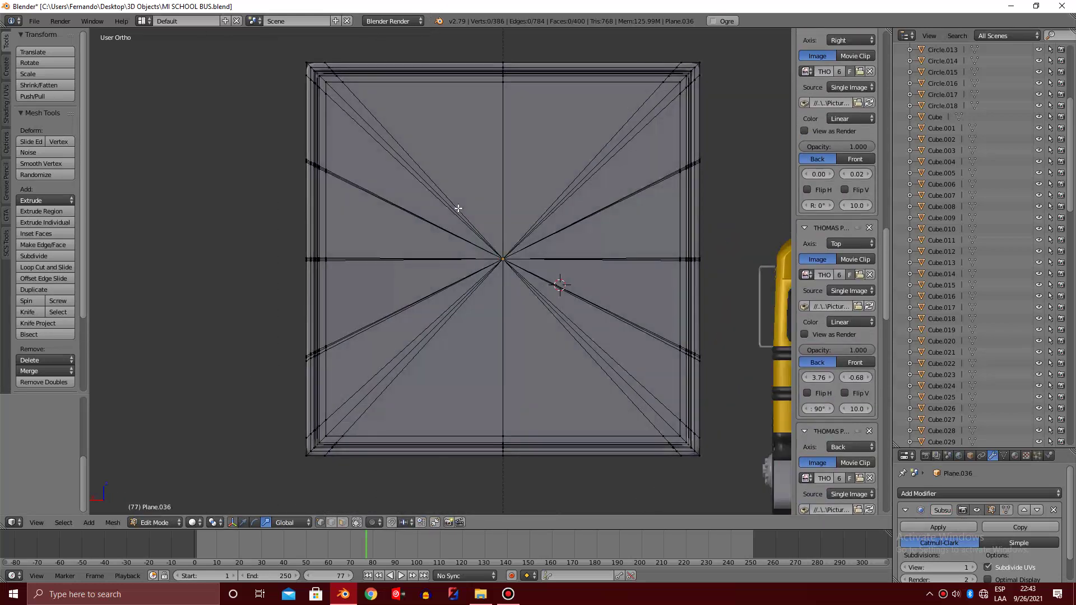
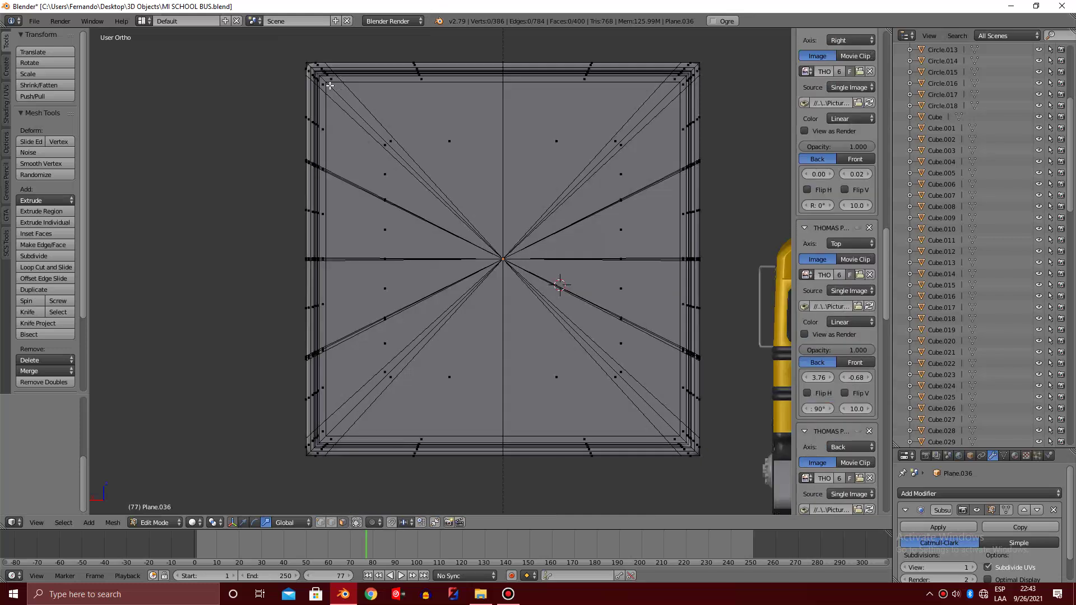
# Box-select the plane's vertices in wireframe view, then return to solid shading
pyautogui.press('z')
pyautogui.moveTo(324, 80); pyautogui.dragTo(685, 440)
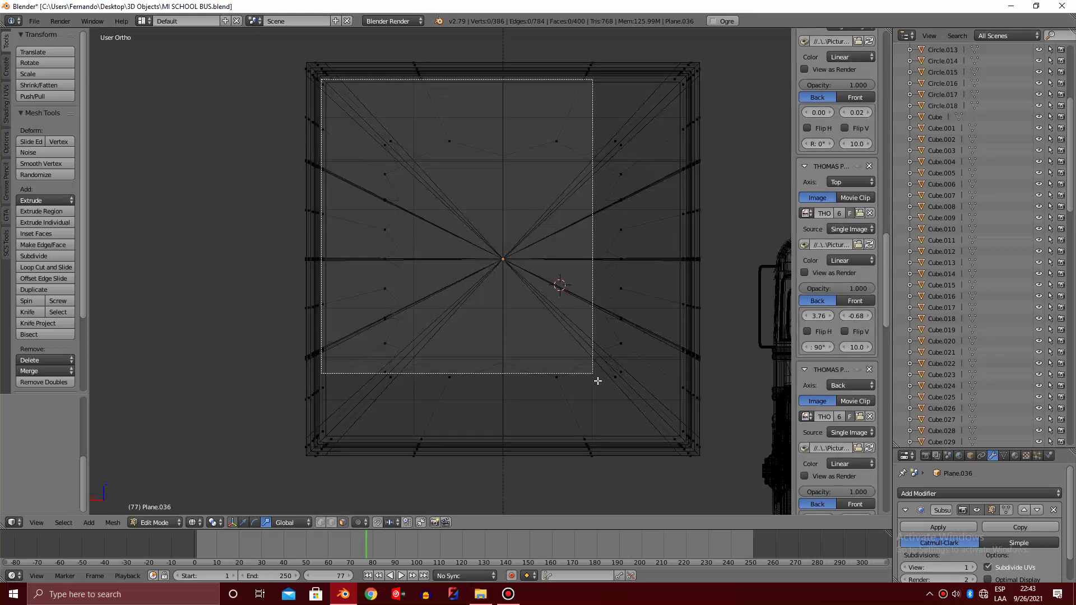
pyautogui.press('z')
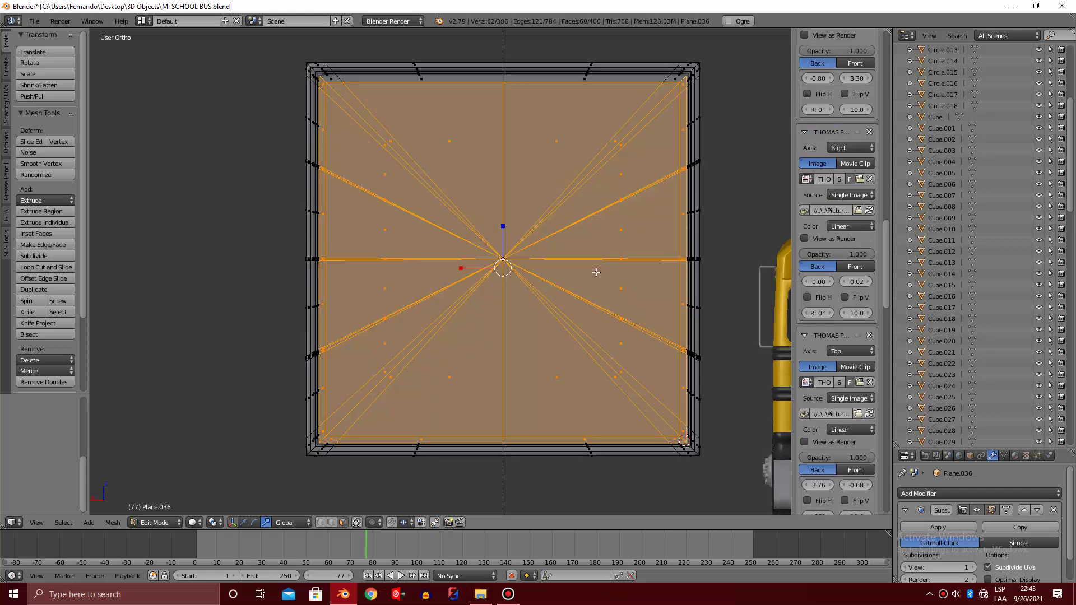
pyautogui.scroll(1, 596, 272)
pyautogui.scroll(-1, 415, 116)
pyautogui.keyDown('shift'); pyautogui.scroll(5, 418, 129); pyautogui.keyUp('shift')
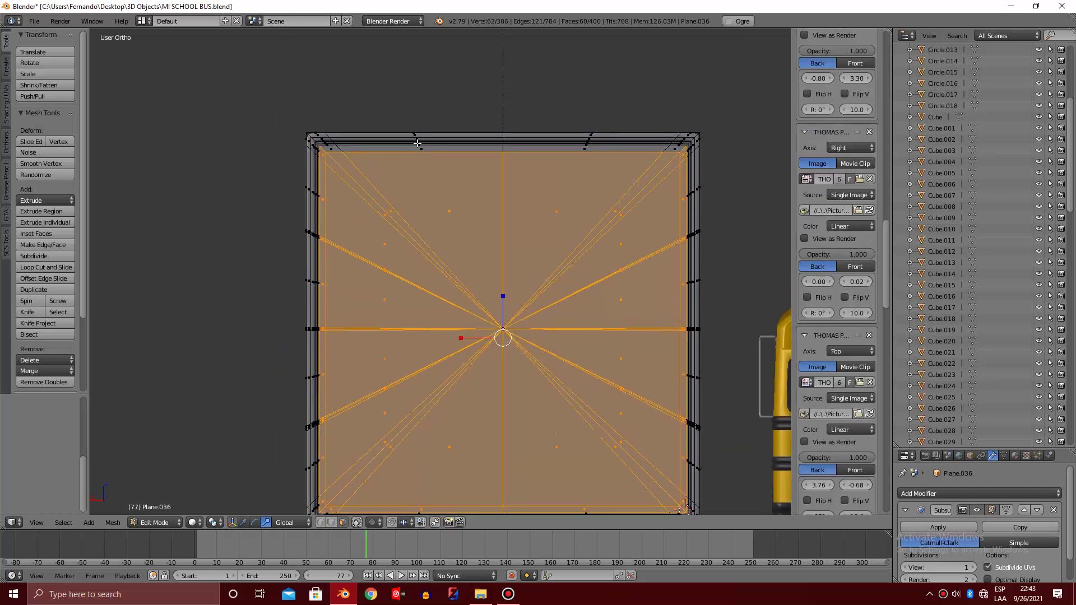
pyautogui.scroll(1, 392, 151)
pyautogui.press('n')
# Add an edge loop along the top of the plane and separate the selected faces
pyautogui.hotkey('ctrl', 'r')
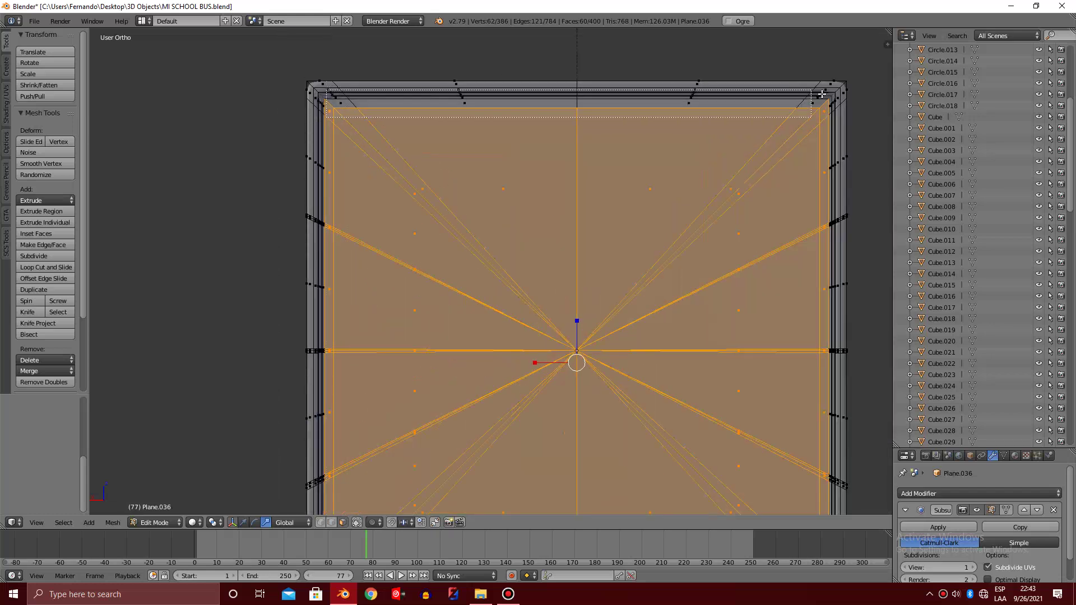
pyautogui.click(810, 111)
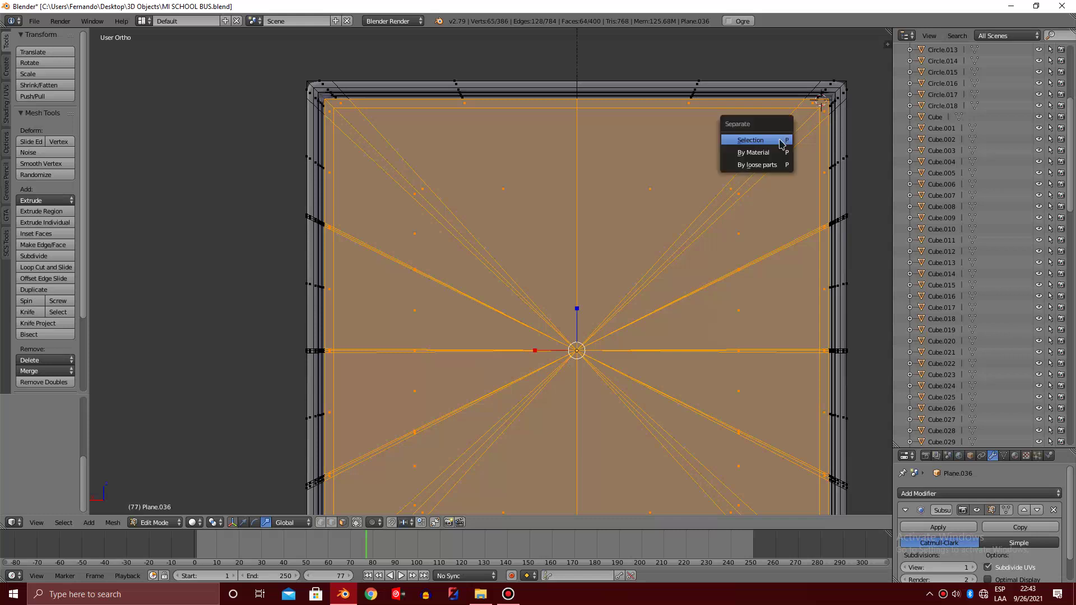
pyautogui.press('a')
pyautogui.press('Tab')
pyautogui.scroll(-3, 780, 144)
pyautogui.moveTo(738, 171)
pyautogui.mouseDown(button='middle')
pyautogui.moveTo(378, 220)
pyautogui.moveTo(456, 226)
pyautogui.mouseUp(button='middle')
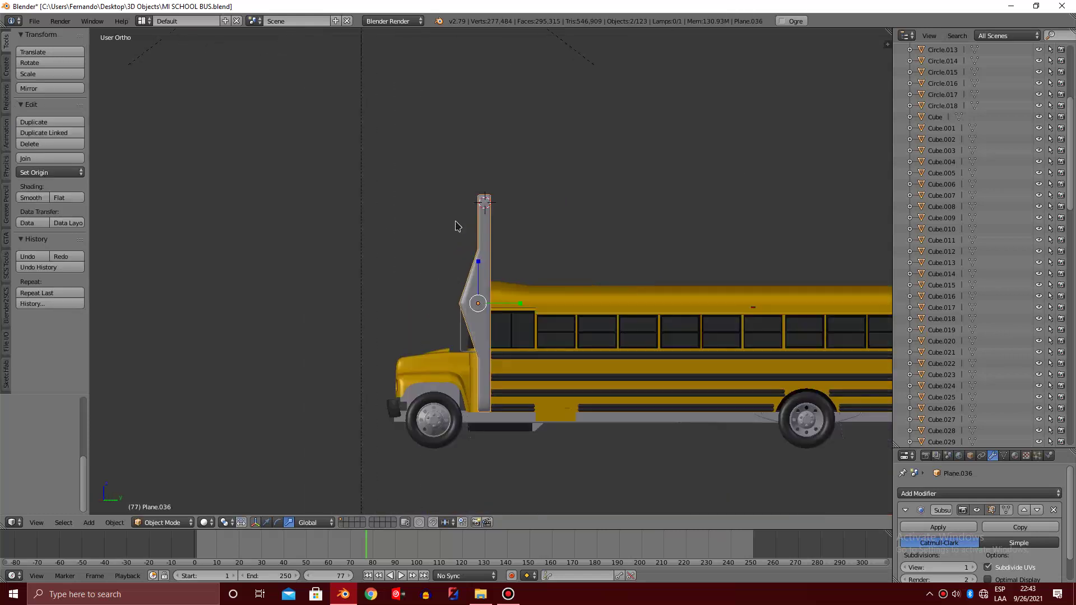
# Select the whole split-off plane and apply its Subdivision Surface modifier
pyautogui.press('Tab')
pyautogui.press('a')
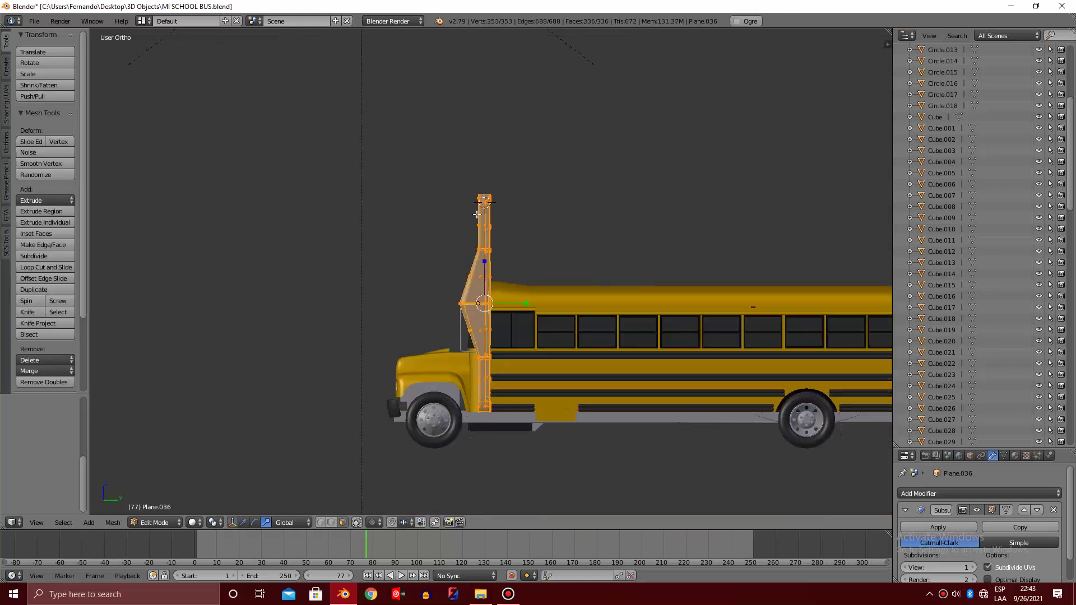
pyautogui.press('Tab')
pyautogui.moveTo(476, 214); pyautogui.dragTo(487, 305, button='middle')
pyautogui.scroll(4, 488, 305)
pyautogui.press('z')
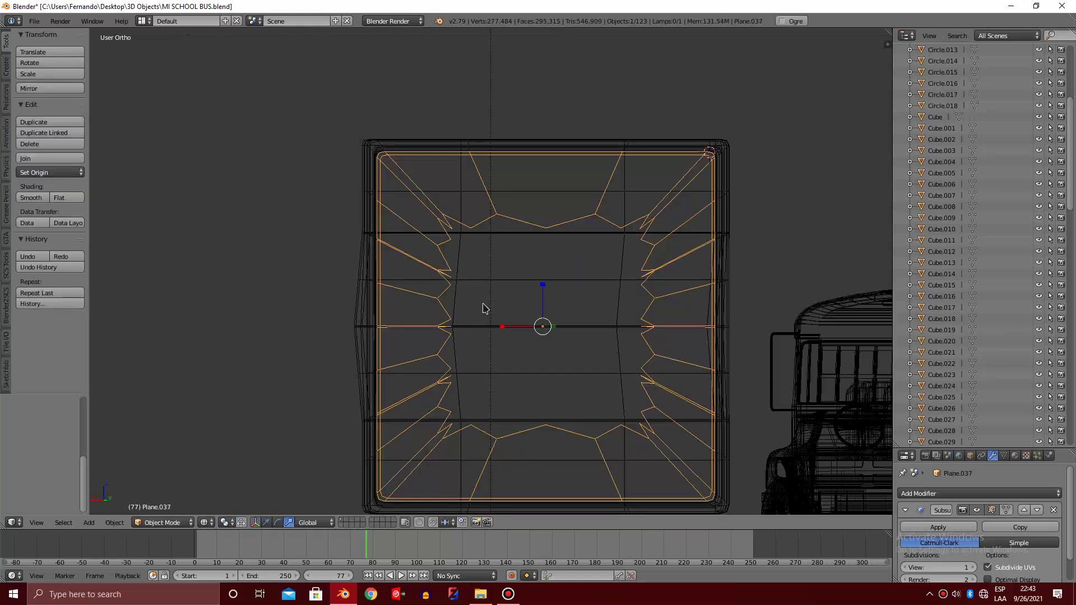
pyautogui.press('z')
pyautogui.click(962, 528)
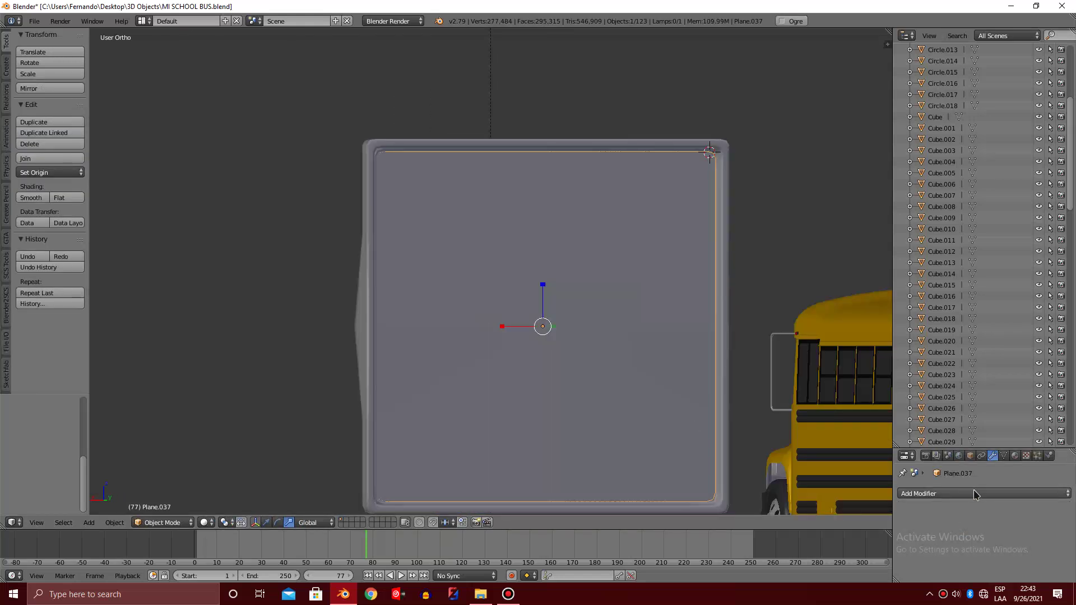
# Assign the cromluces material to the split-off plane
pyautogui.click(1026, 455)
pyautogui.click(904, 529)
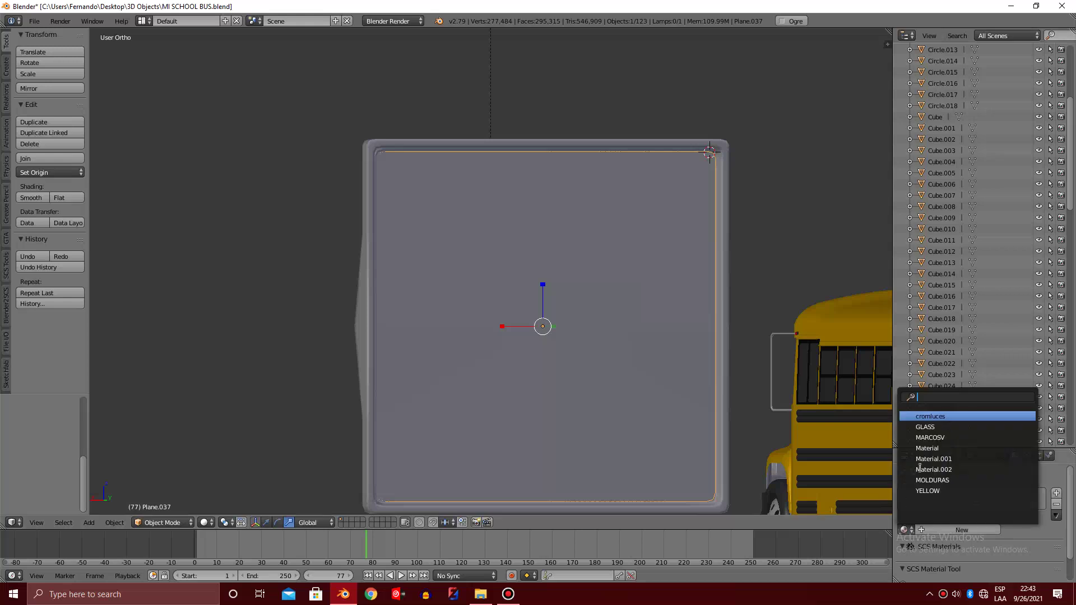
pyautogui.click(952, 416)
# Give the original plane, Plane.036, a dark material
pyautogui.moveTo(614, 313); pyautogui.dragTo(480, 242, button='middle')
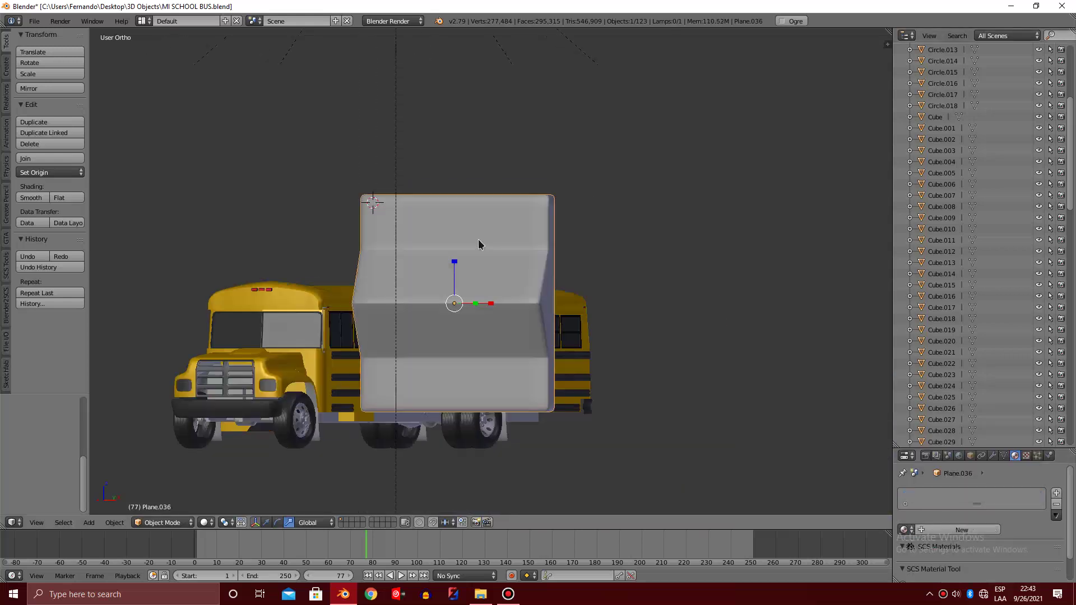
pyautogui.press('z')
pyautogui.press('z')
pyautogui.click(904, 530)
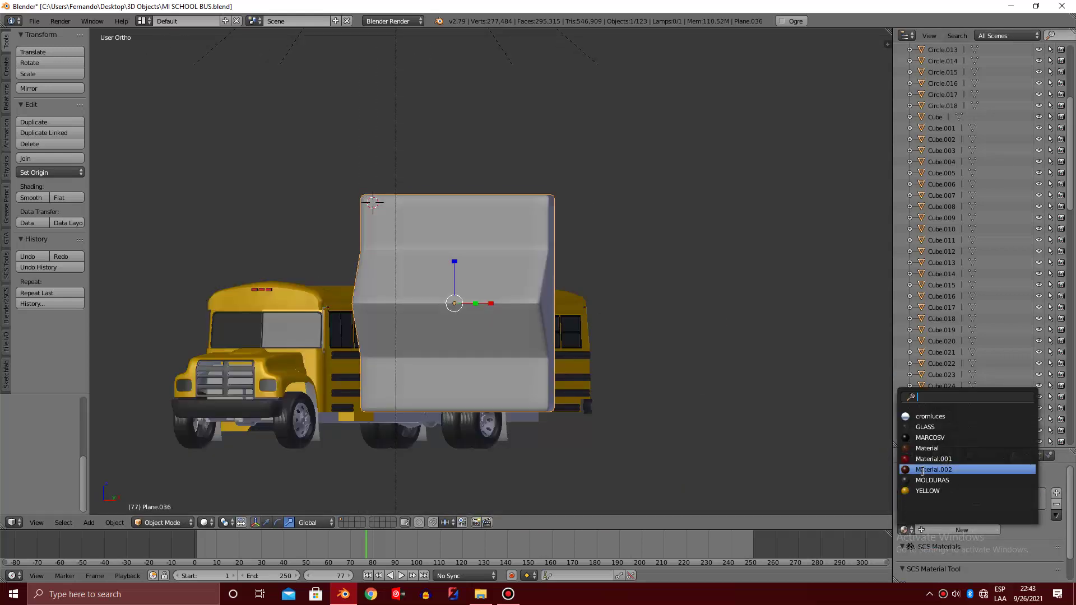
pyautogui.click(904, 481)
pyautogui.moveTo(567, 252); pyautogui.dragTo(550, 253, button='middle')
# Select the split-off plane and turn the view to face the bus front
pyautogui.rightClick(541, 247)
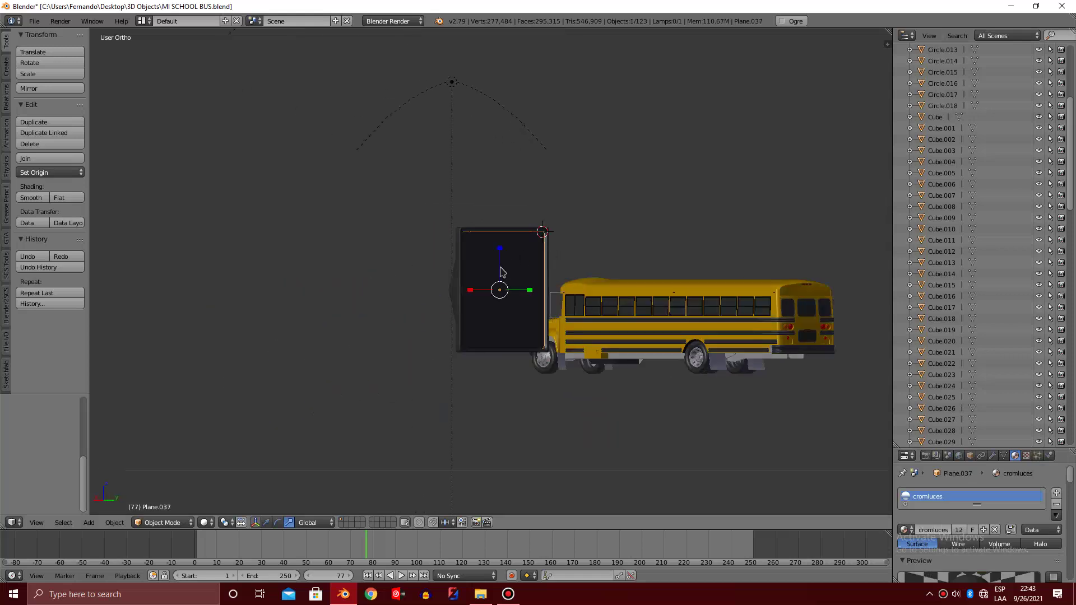
pyautogui.press('z')
pyautogui.rightClick(476, 238)
pyautogui.press('z')
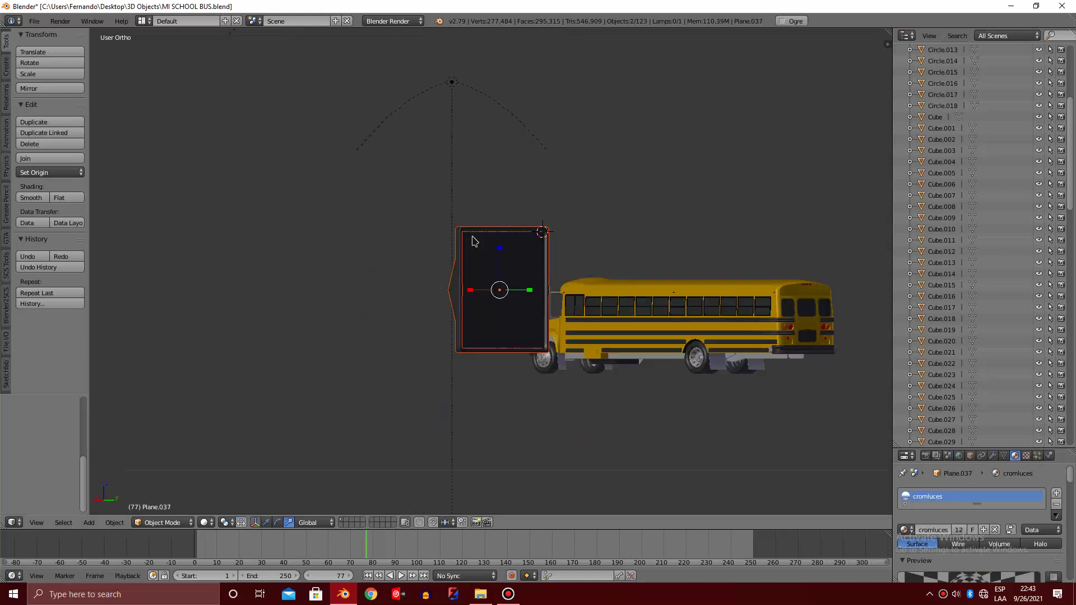
pyautogui.moveTo(476, 241); pyautogui.dragTo(472, 241, button='middle')
pyautogui.press('KP_4')
pyautogui.press('KP_4')
pyautogui.press('KP_4')
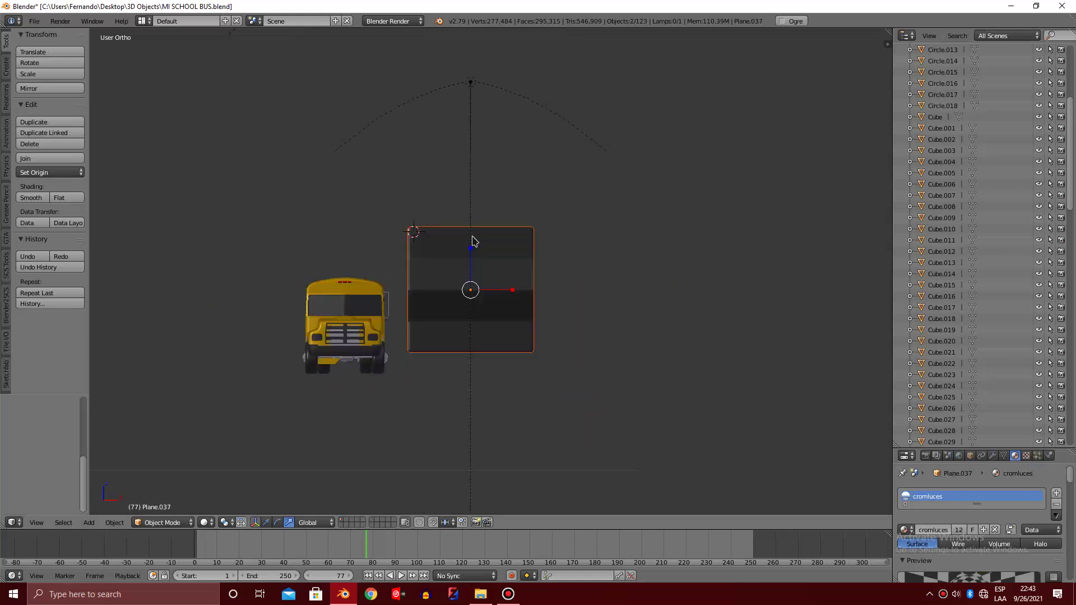
pyautogui.scroll(4, 472, 241)
# Shrink the plane to a small square and move it beside the bus
pyautogui.press('s')
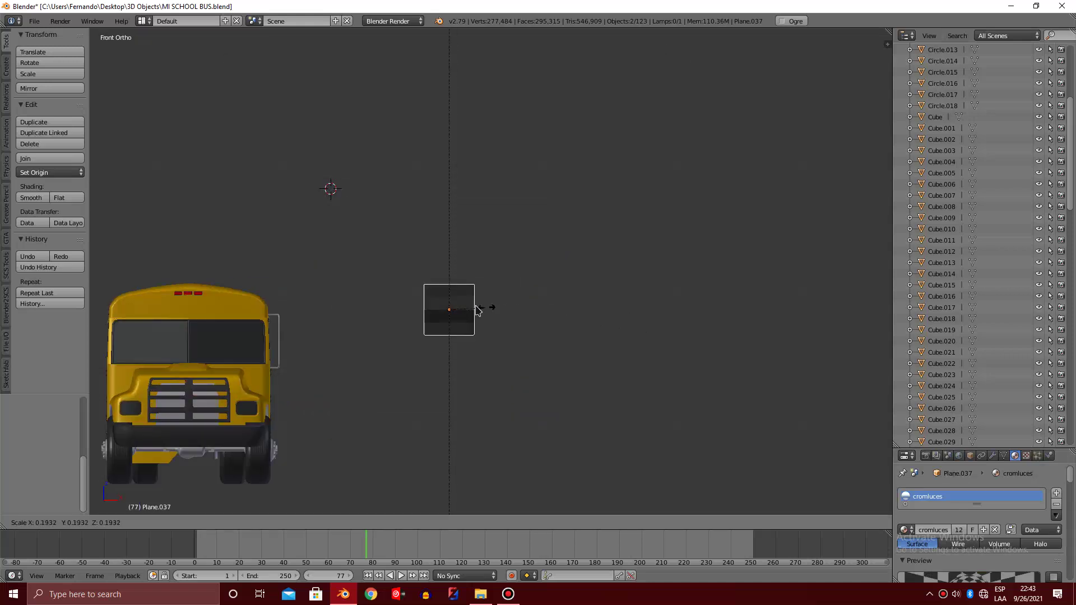
pyautogui.click(473, 310)
pyautogui.press('g')
pyautogui.click(334, 335)
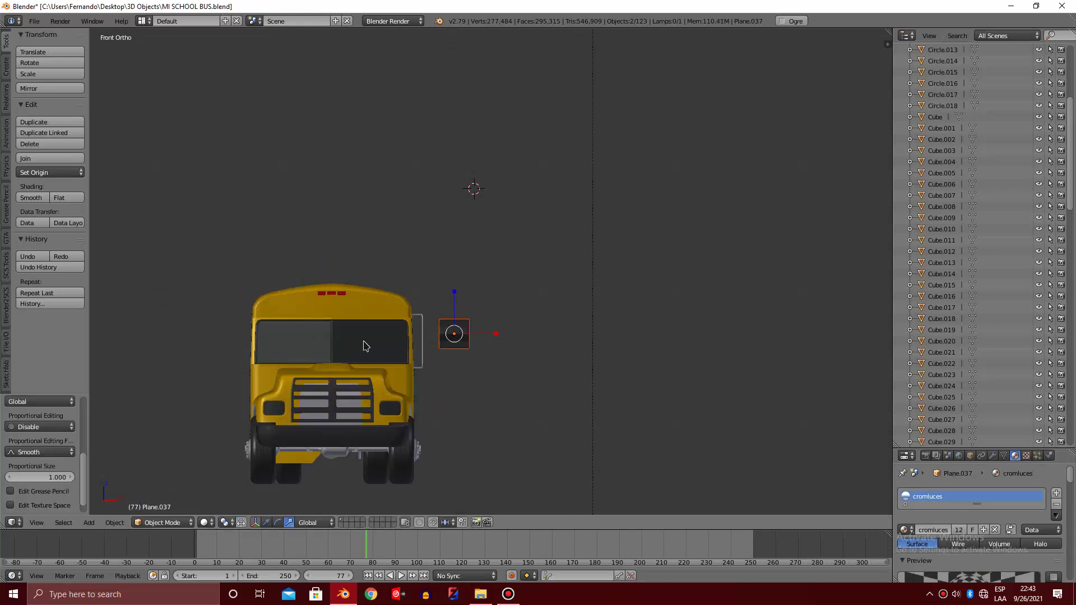
pyautogui.scroll(2, 365, 343)
pyautogui.scroll(3, 402, 319)
pyautogui.keyDown('shift'); pyautogui.moveTo(415, 305); pyautogui.dragTo(524, 305, button='middle'); pyautogui.keyUp('shift')
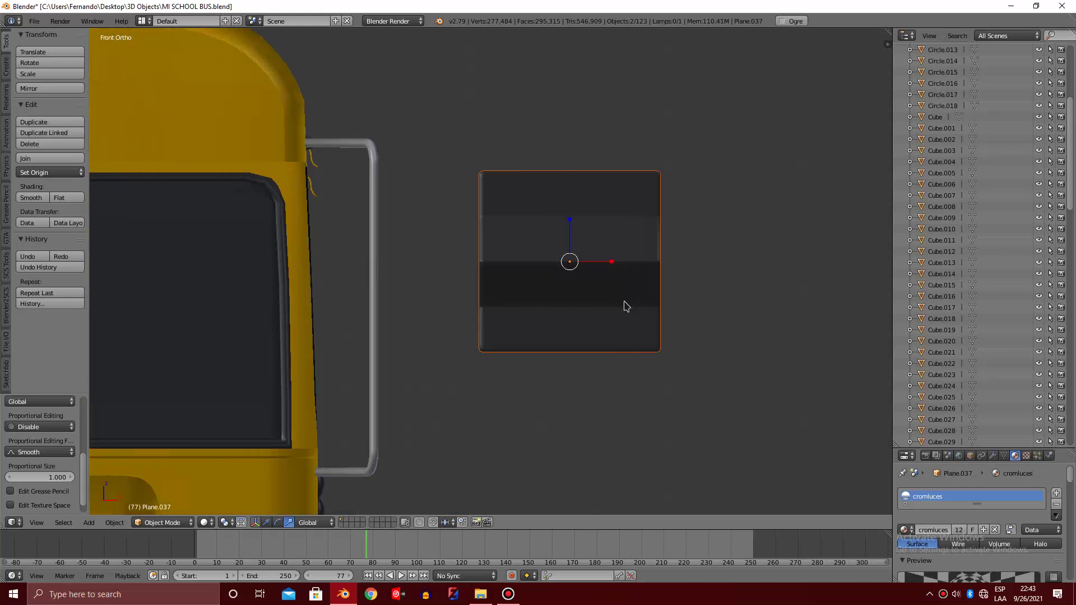
# Refine the small square's size and place it beside the front rail
pyautogui.press('s')
pyautogui.click(586, 283)
pyautogui.press('g')
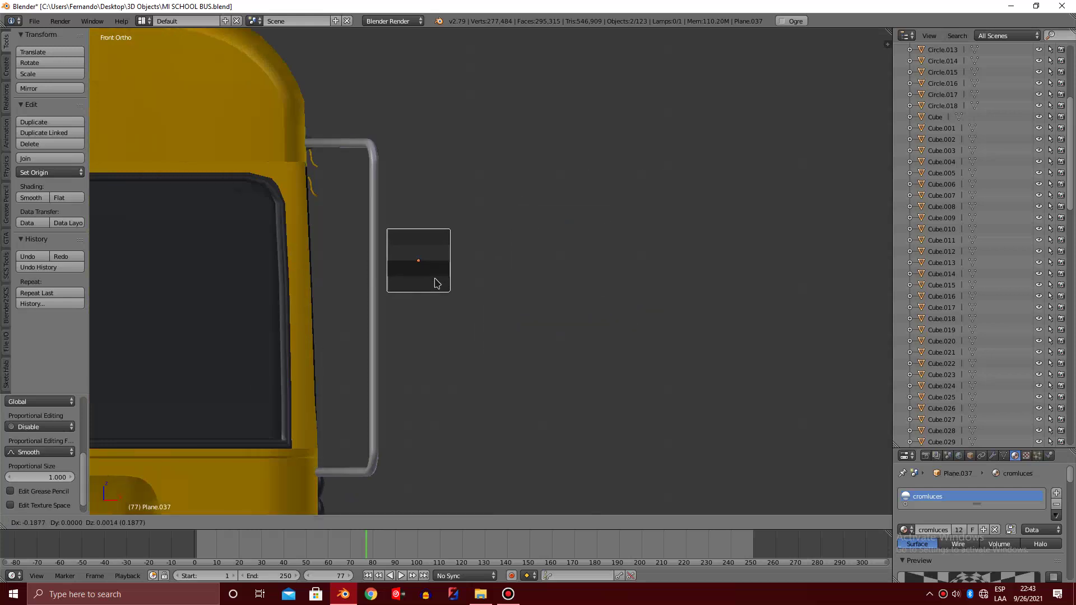
pyautogui.click(440, 280)
pyautogui.press('s')
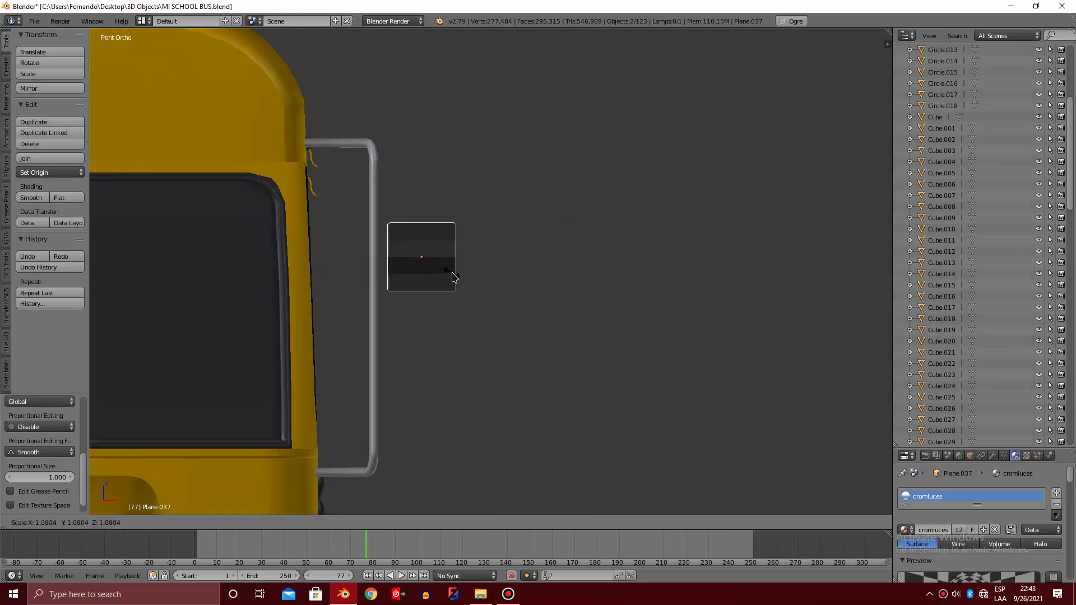
pyautogui.click(449, 275)
# Duplicate the small square and place the copy, Plane.038, directly below it
pyautogui.hotkey('shift', 's')
pyautogui.click(577, 287)
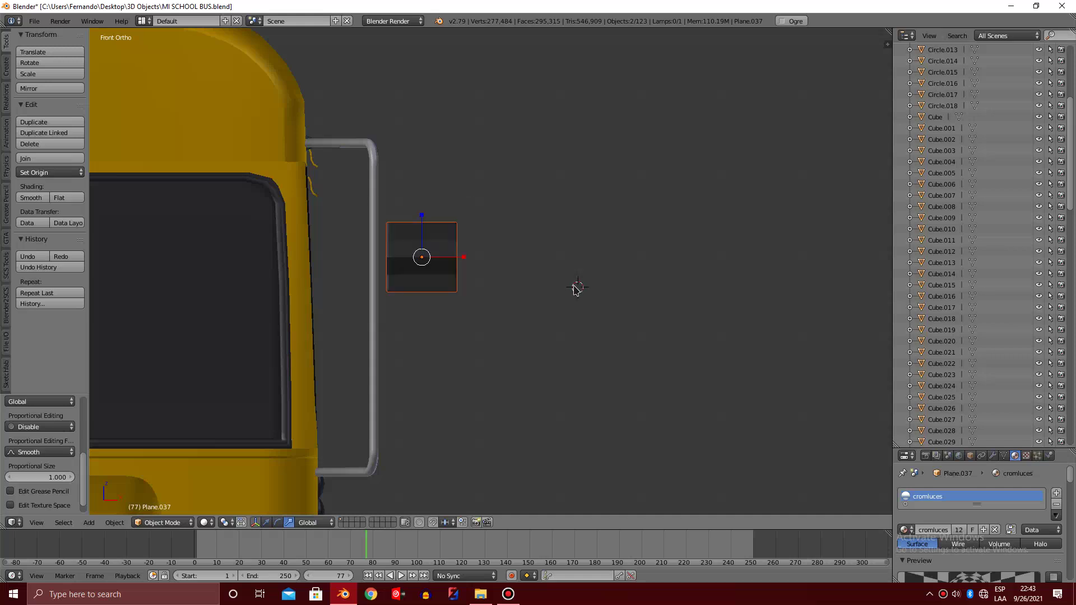
pyautogui.hotkey('shift', 'd')
pyautogui.press('z')
pyautogui.click(572, 432)
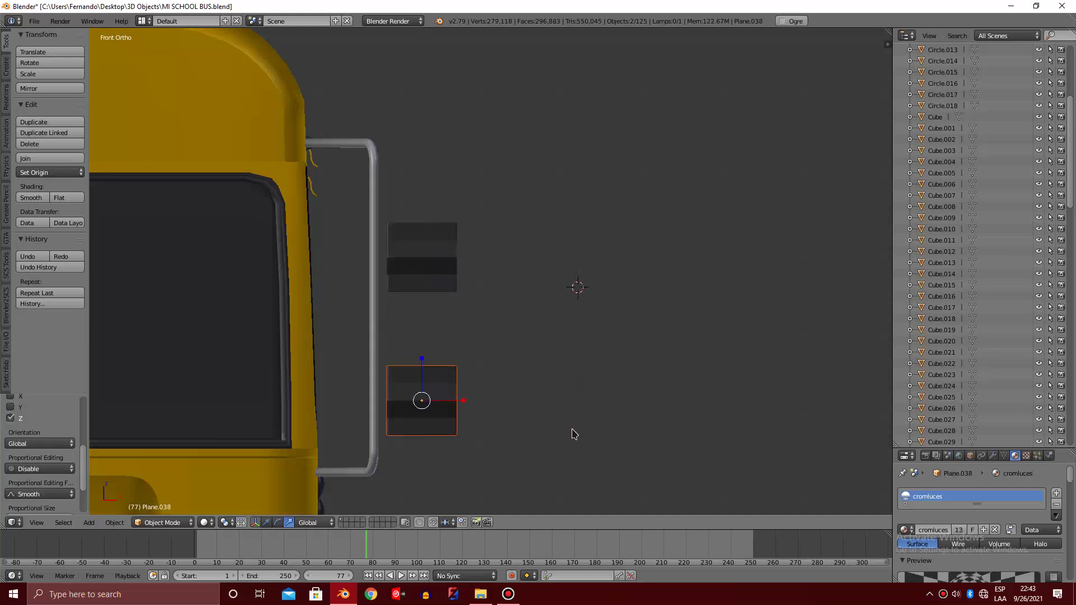
pyautogui.scroll(-3, 561, 409)
pyautogui.moveTo(552, 384); pyautogui.dragTo(553, 384, button='middle')
pyautogui.press('KP_4')
# Box-select both small square light planes in wireframe view
pyautogui.press('KP_6')
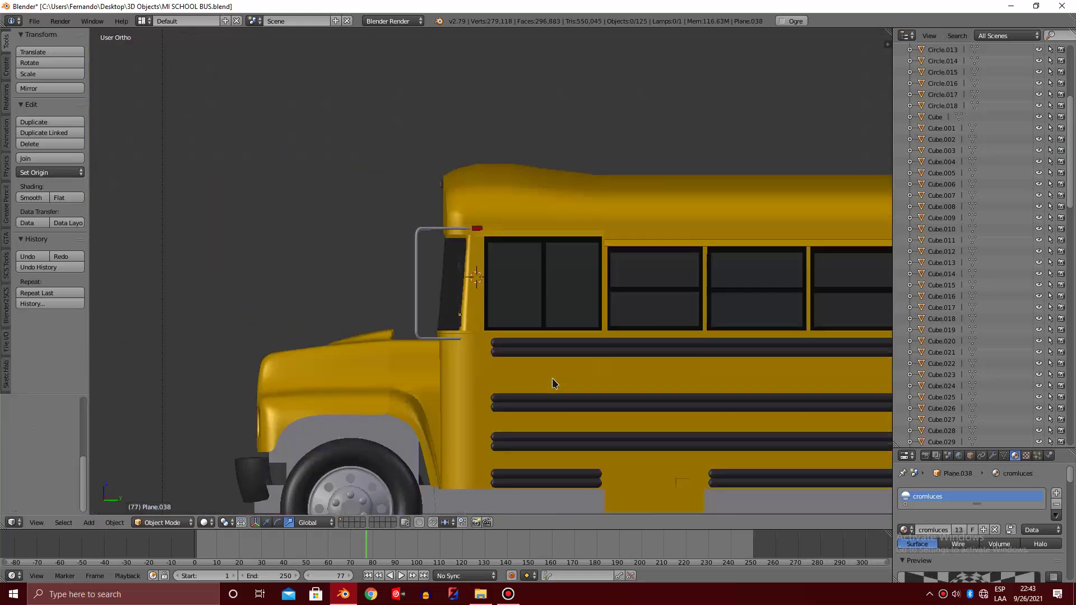
pyautogui.press('KP_4')
pyautogui.press('z')
pyautogui.scroll(2, 447, 288)
pyautogui.press('b')
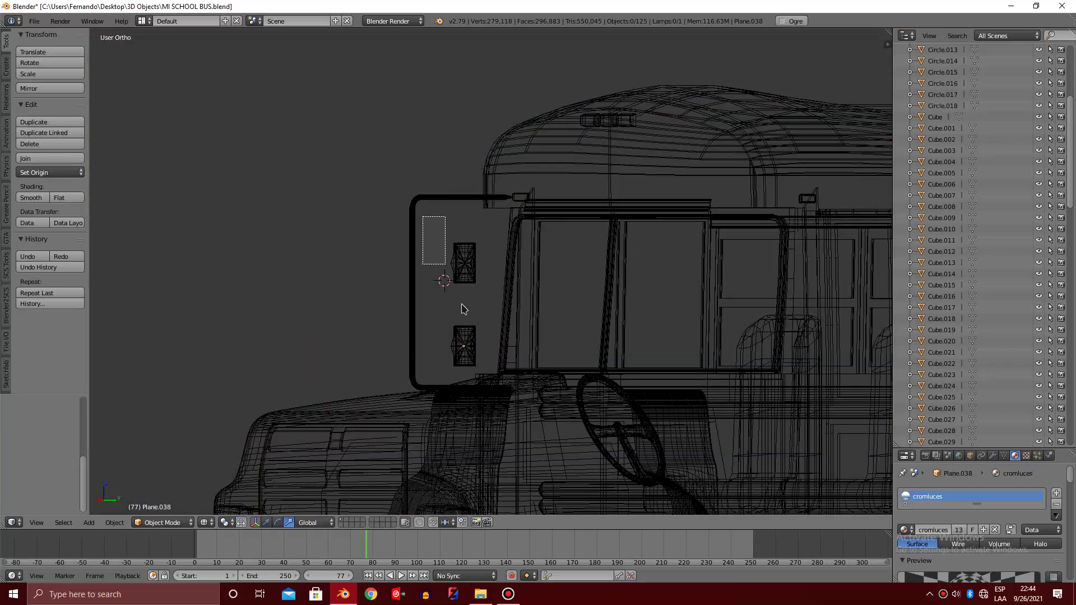
pyautogui.moveTo(421, 212); pyautogui.dragTo(476, 377)
pyautogui.press('a')
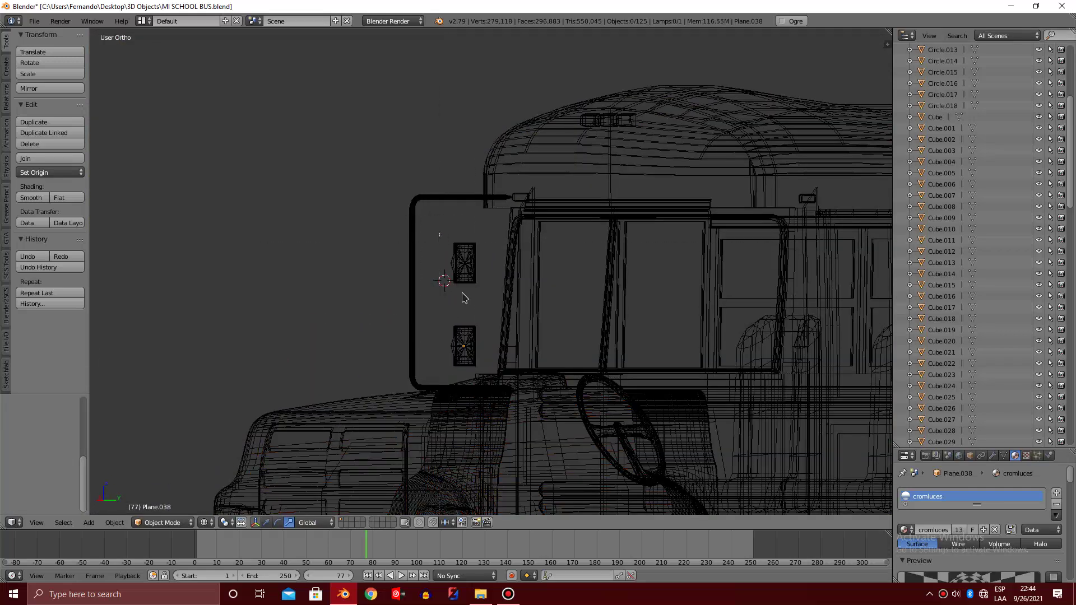
pyautogui.press('b')
pyautogui.moveTo(439, 232); pyautogui.dragTo(480, 368)
# From the right view, move both lights along Y onto the front side rail
pyautogui.press('KP_3')
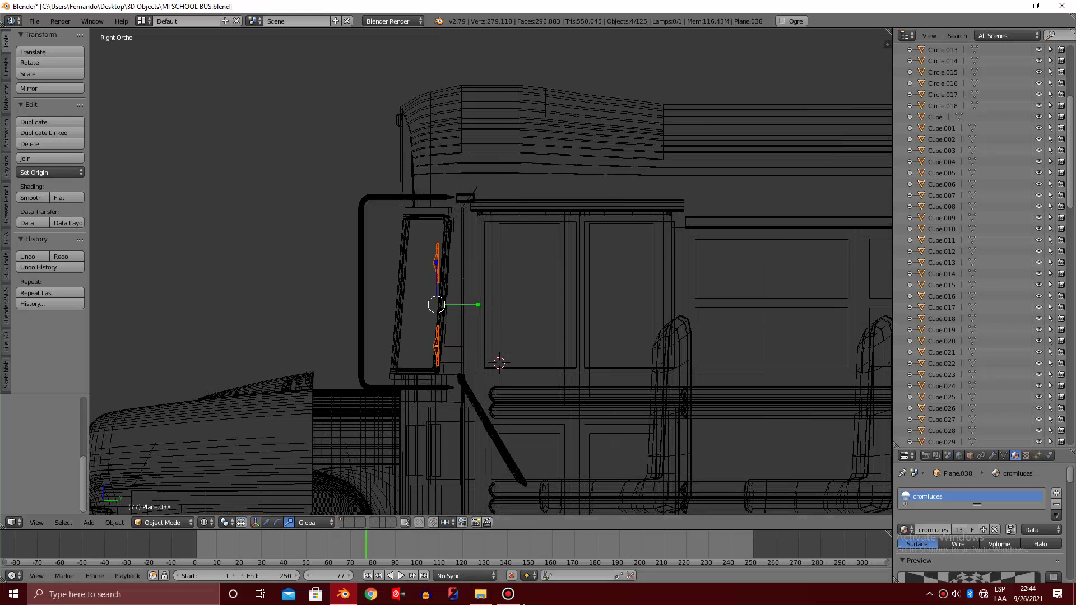
pyautogui.click(508, 594)
pyautogui.press('g')
pyautogui.press('y')
pyautogui.press('z')
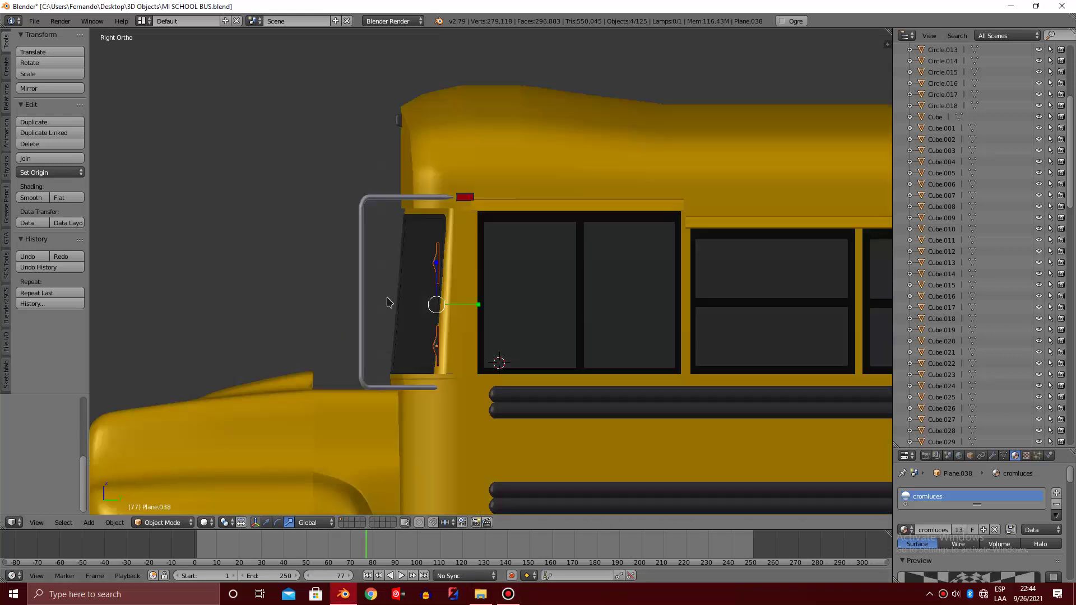
pyautogui.click(313, 292)
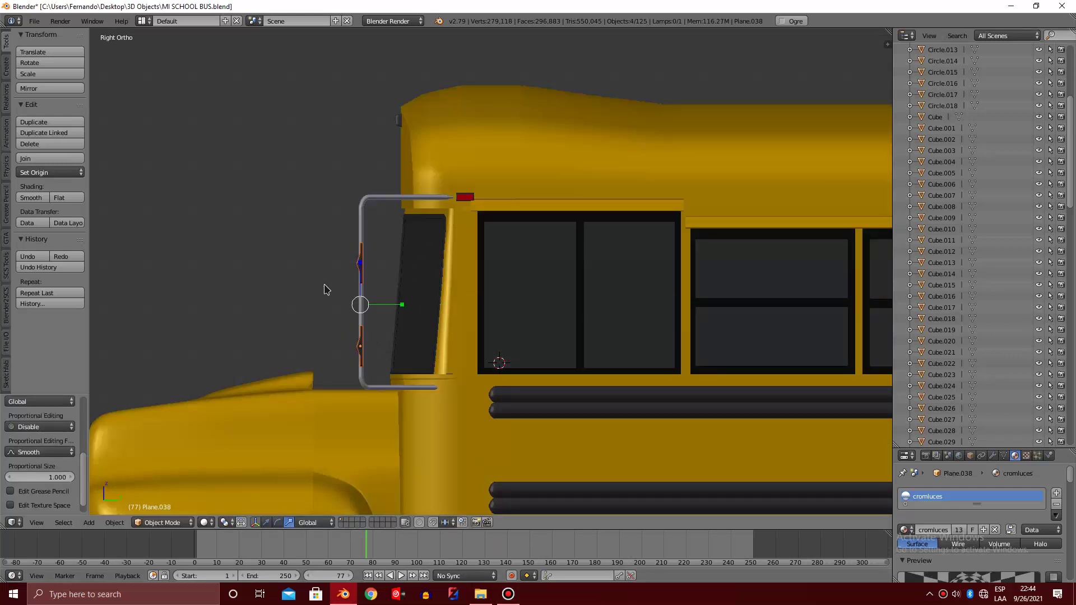
pyautogui.press('a')
pyautogui.press('KP_4')
pyautogui.press('KP_4')
pyautogui.press('KP_4')
pyautogui.scroll(-3, 485, 300)
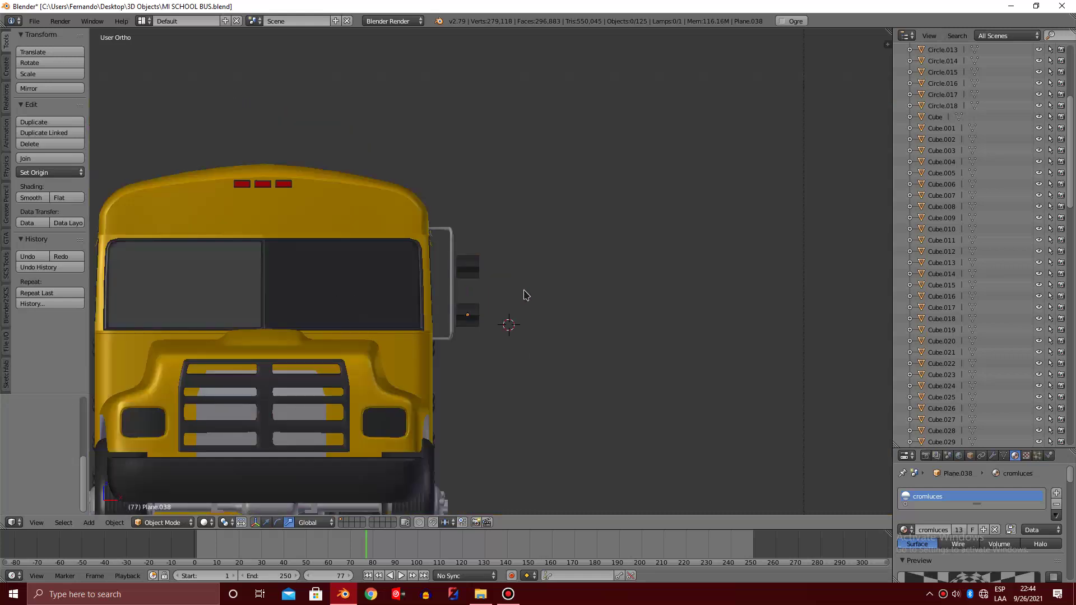
pyautogui.keyDown('shift'); pyautogui.scroll(-2, 524, 293); pyautogui.keyUp('shift')
pyautogui.scroll(-4, 532, 289)
# Add a circle mesh beside the bus and rotate it 90° upright
pyautogui.hotkey('shift', 'a')
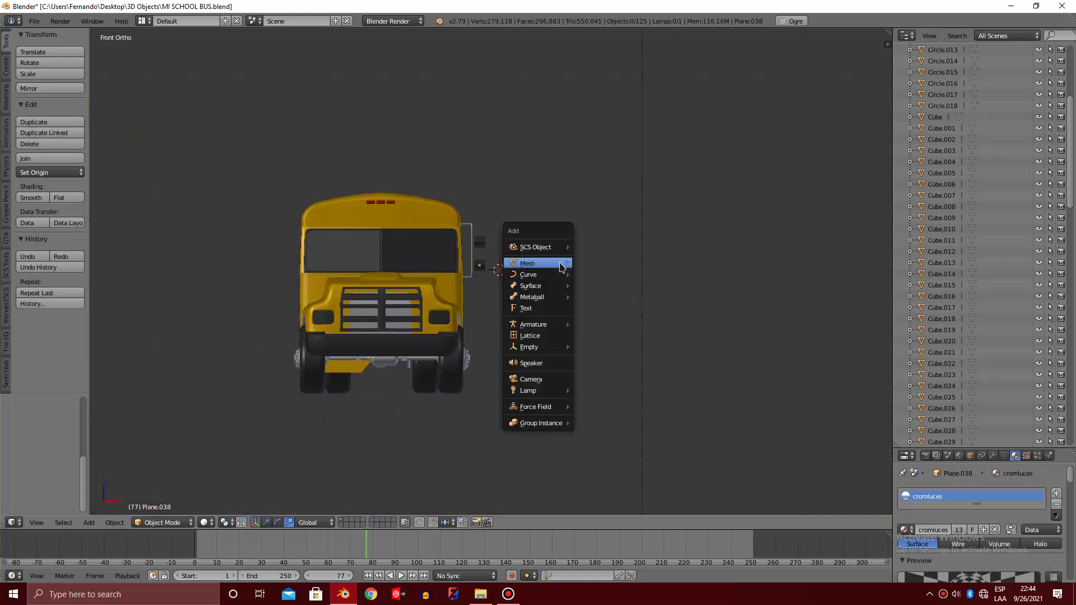
pyautogui.click(588, 286)
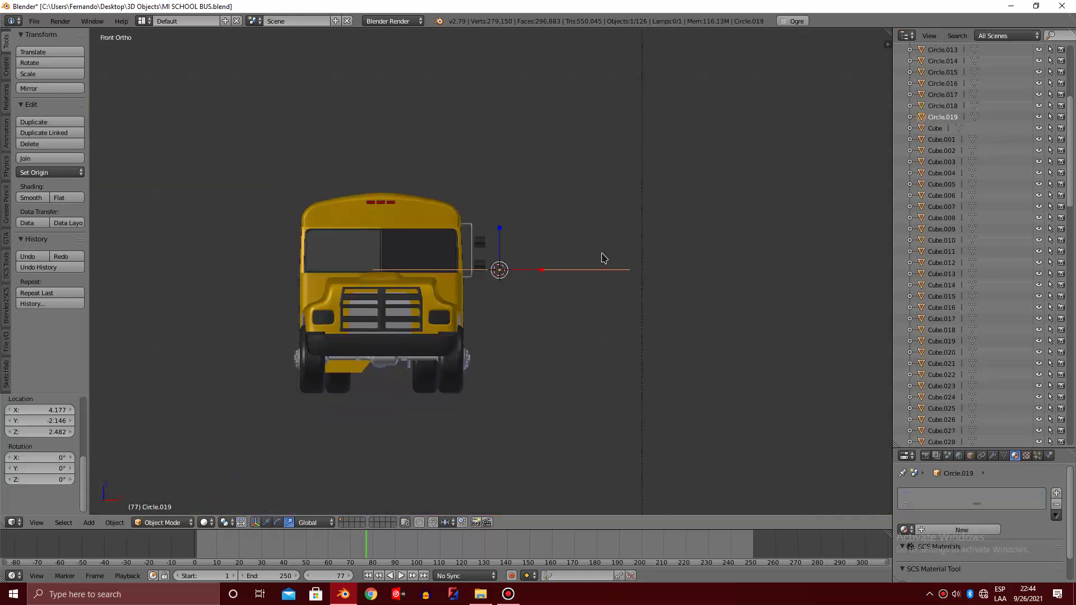
pyautogui.write('r')
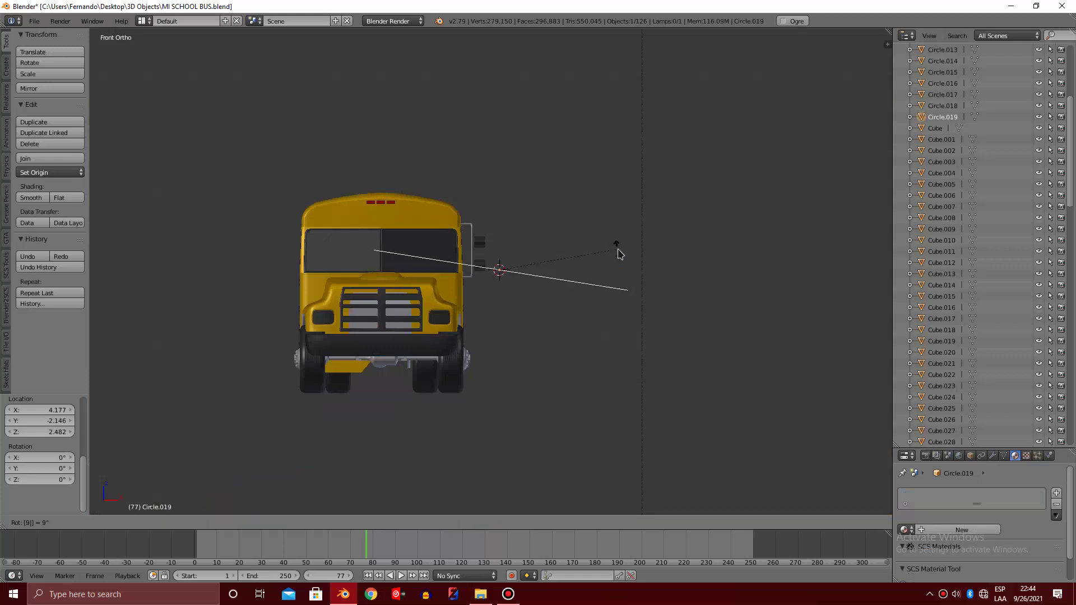
pyautogui.write('90')
pyautogui.press('Return')
# Extrude Circle.019 about 0.6 units along X into a short open cylinder
pyautogui.press('Tab')
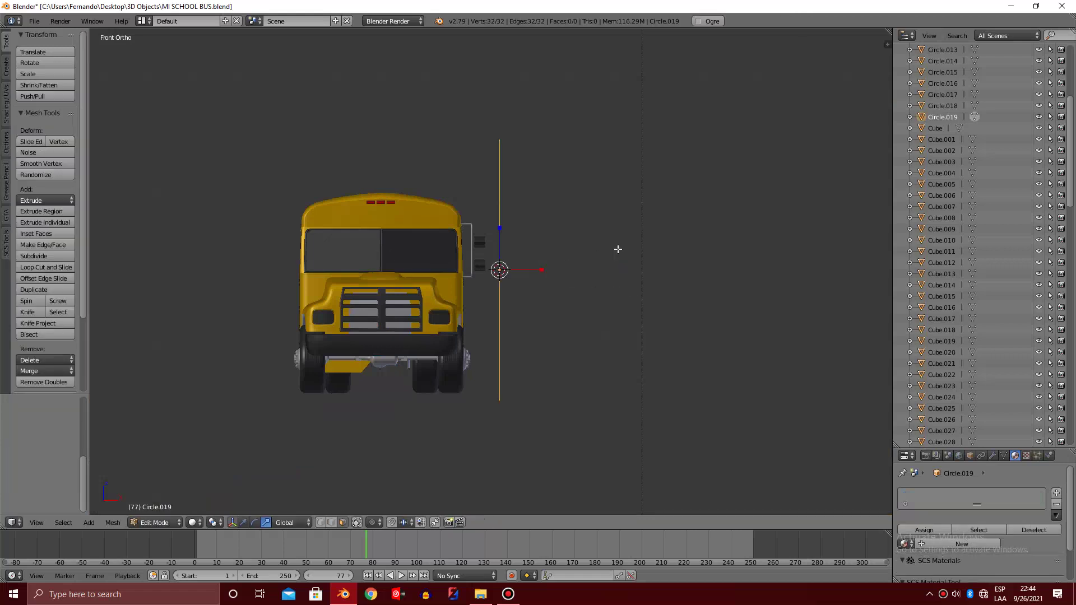
pyautogui.press('Tab')
pyautogui.press('Tab')
pyautogui.press('Tab')
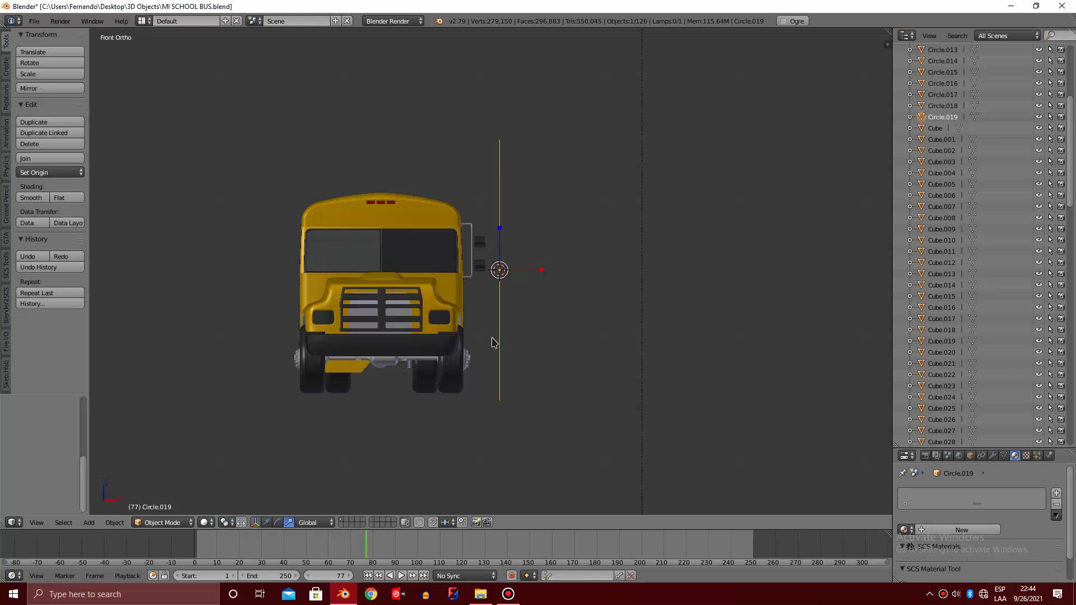
pyautogui.press('Tab')
pyautogui.moveTo(515, 247); pyautogui.dragTo(473, 163, button='middle')
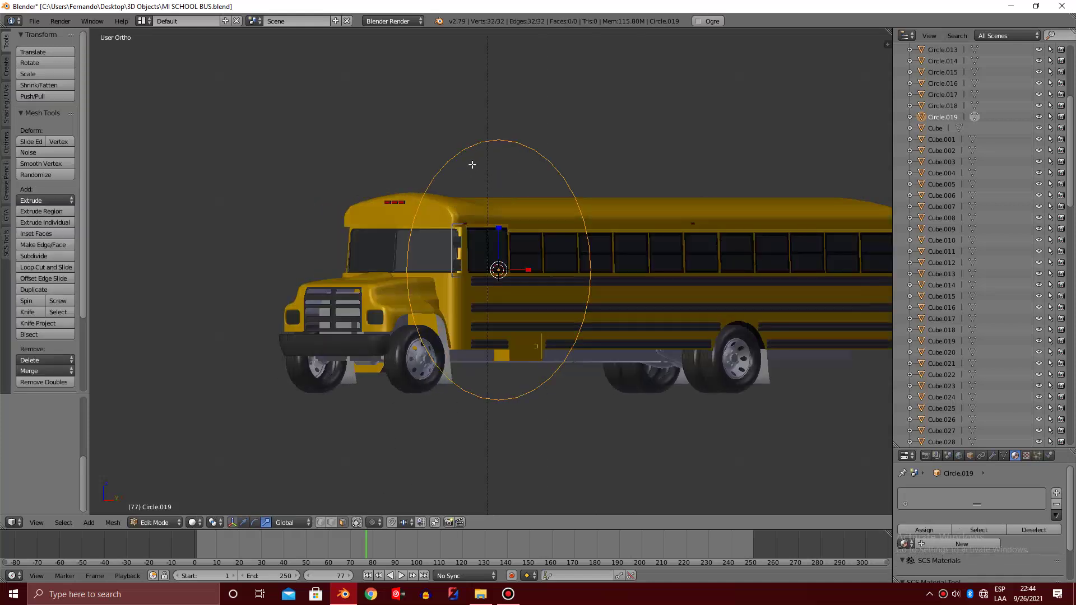
pyautogui.press('Tab')
pyautogui.press('Tab')
pyautogui.press('KP_6')
pyautogui.press('KP_6')
pyautogui.press('KP_6')
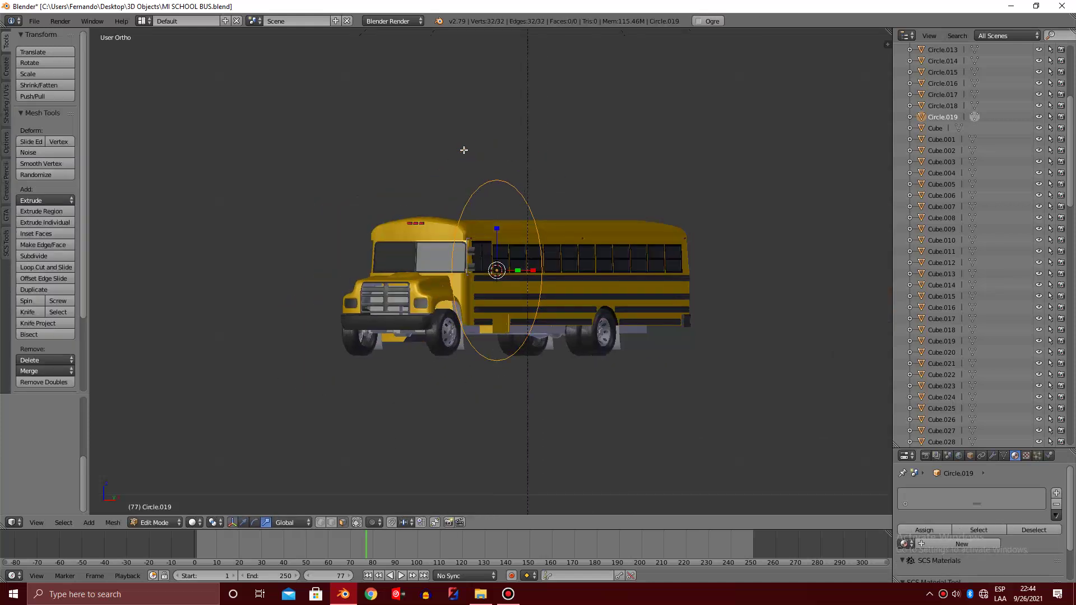
pyautogui.press('KP_6')
pyautogui.press('KP_6')
pyautogui.press('KP_6')
pyautogui.scroll(1, 473, 187)
pyautogui.press('w')
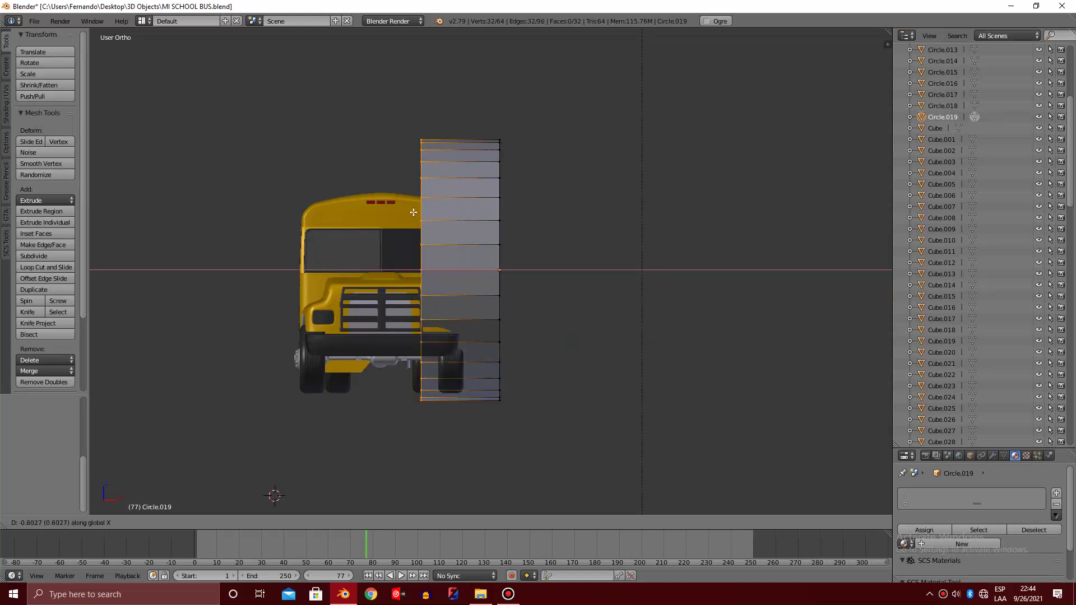
pyautogui.moveTo(523, 215)
pyautogui.mouseDown(button='middle')
pyautogui.moveTo(233, 209)
pyautogui.moveTo(362, 207)
pyautogui.mouseUp(button='middle')
pyautogui.press('Tab')
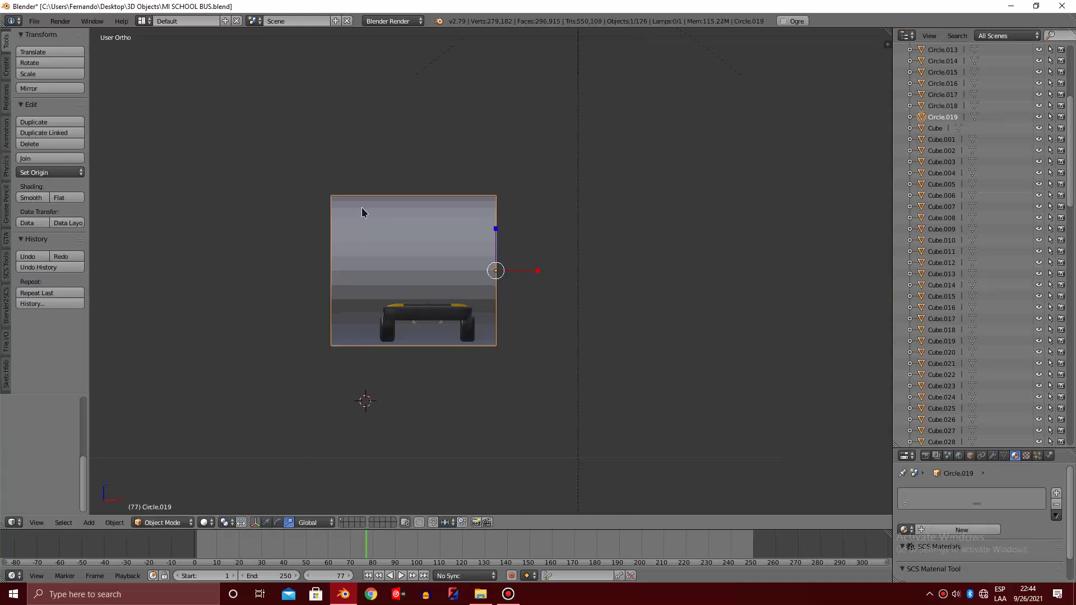
# Set the cylinder's origin to its geometry and scale it down
pyautogui.hotkey('ctrl', 'shift', 'alt', 'c')
pyautogui.click(361, 208)
pyautogui.press('s')
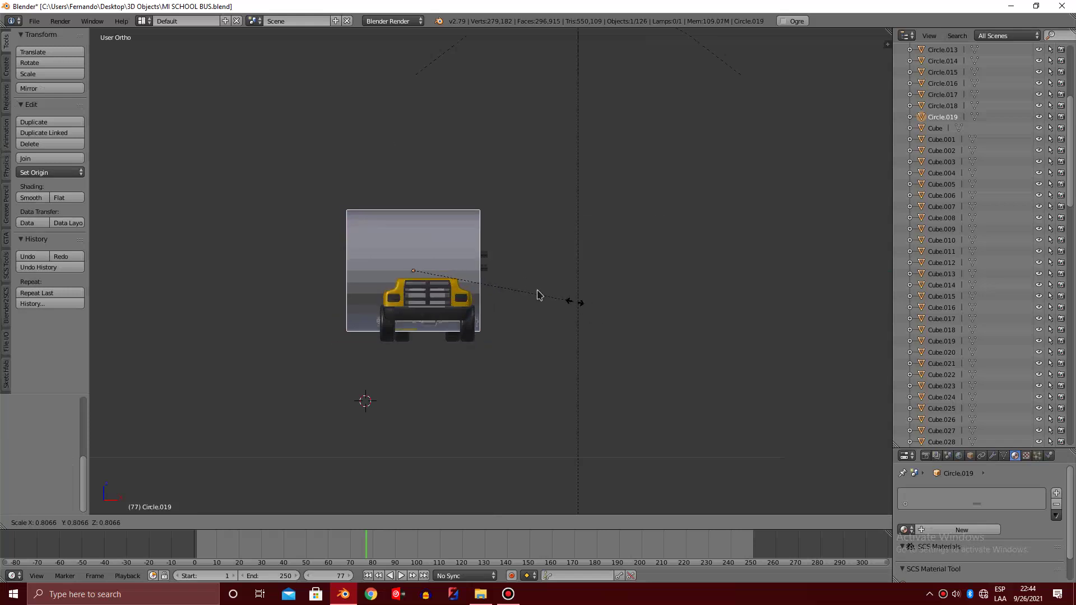
pyautogui.click(448, 271)
pyautogui.press('KP_3')
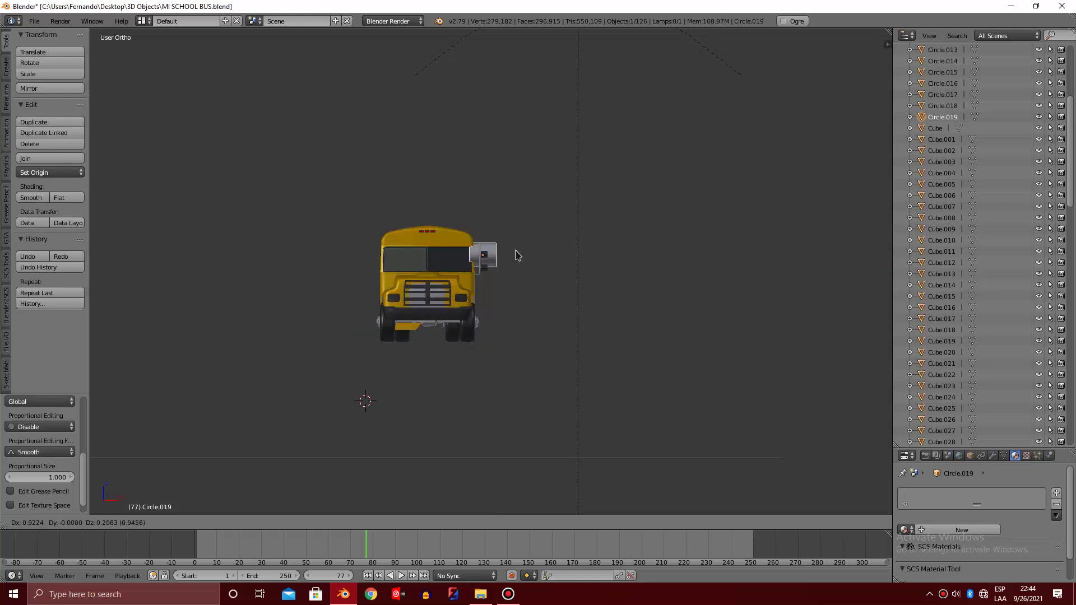
pyautogui.scroll(6, 512, 264)
pyautogui.scroll(1, 516, 253)
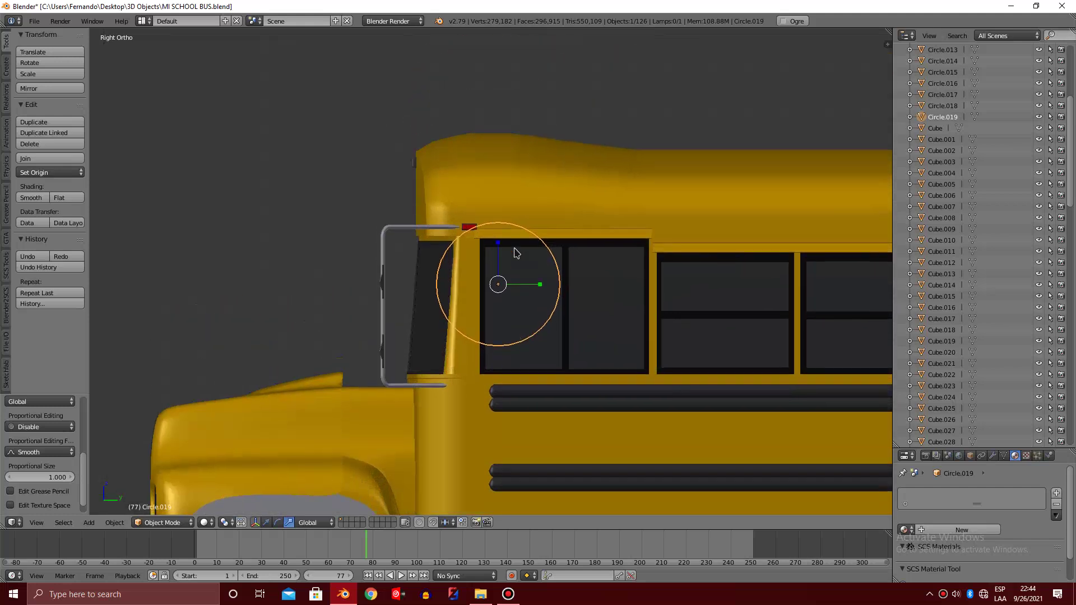
pyautogui.scroll(2, 513, 248)
pyautogui.press('s')
pyautogui.click(502, 289)
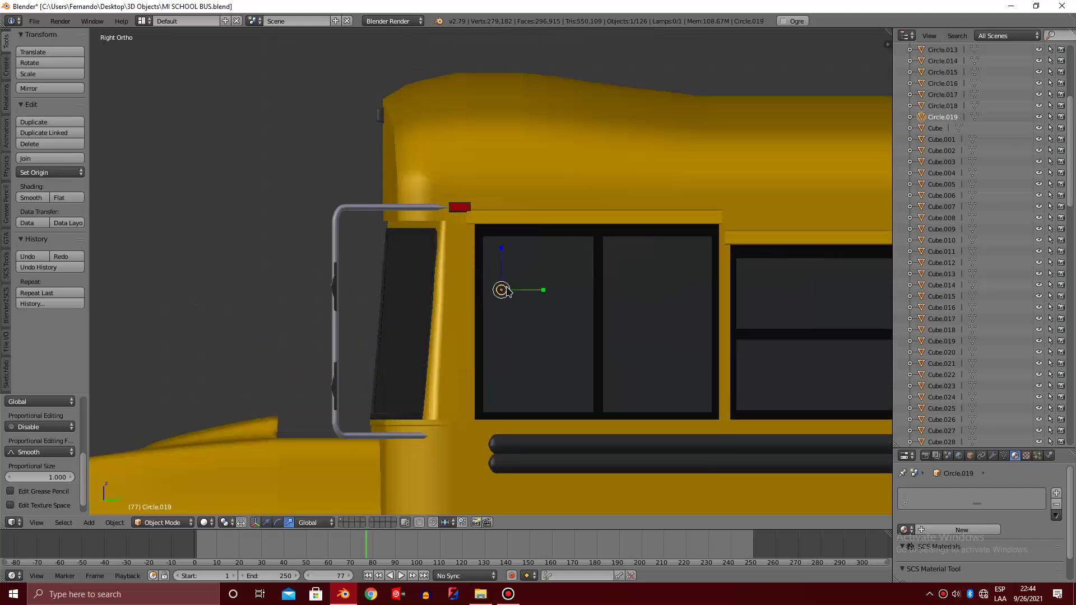
# Move the cylinder onto the mirror pole and shrink it further
pyautogui.press('g')
pyautogui.click(336, 287)
pyautogui.press('ctrl+KP_4')
pyautogui.press('ctrl+KP_4')
pyautogui.scroll(6, 403, 311)
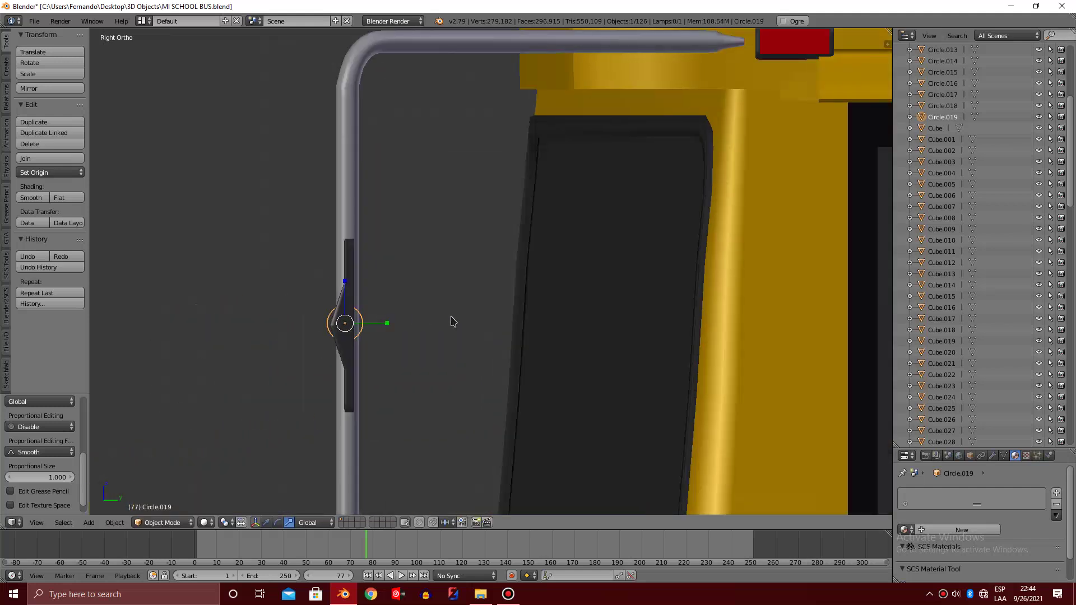
pyautogui.scroll(6, 449, 319)
pyautogui.press('ctrl+KP_2')
pyautogui.press('s')
pyautogui.click(506, 335)
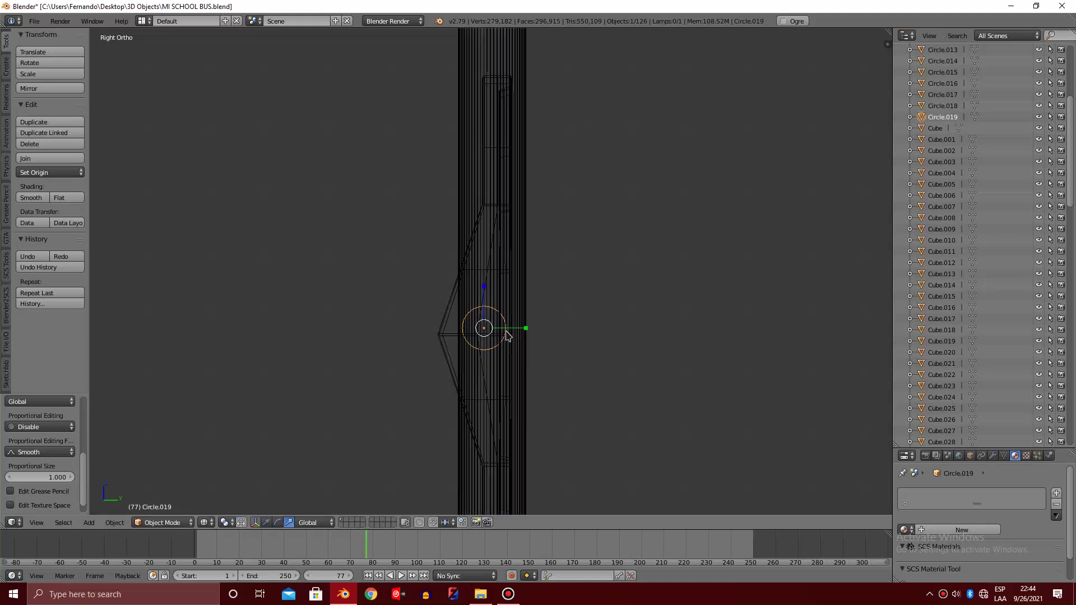
pyautogui.scroll(2, 516, 342)
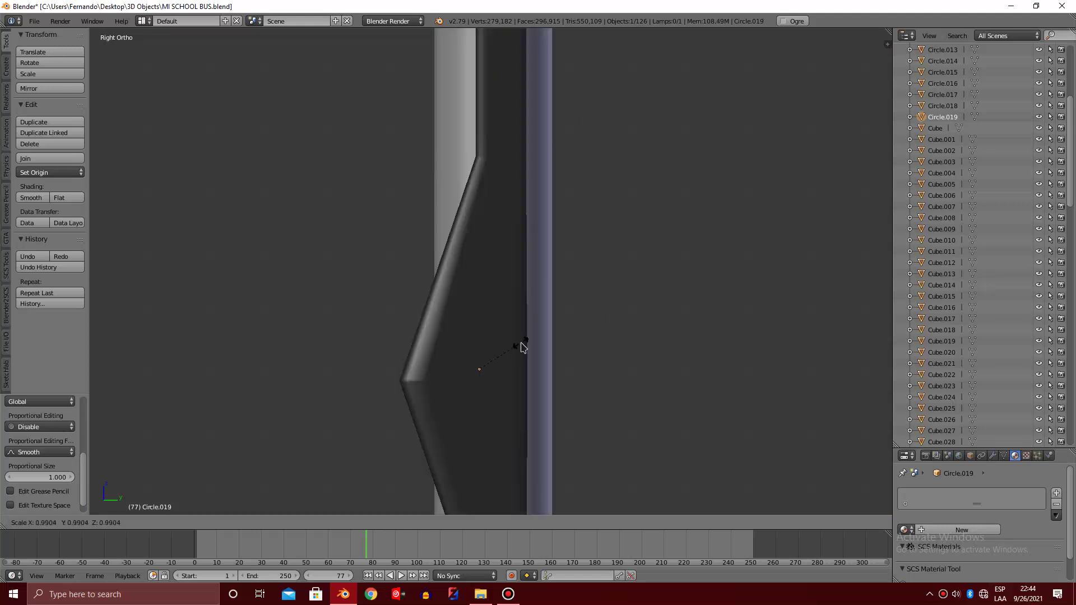
# In front view, slide the cylinder along X against the mirror pole
pyautogui.press('KP_1')
pyautogui.scroll(-6, 552, 351)
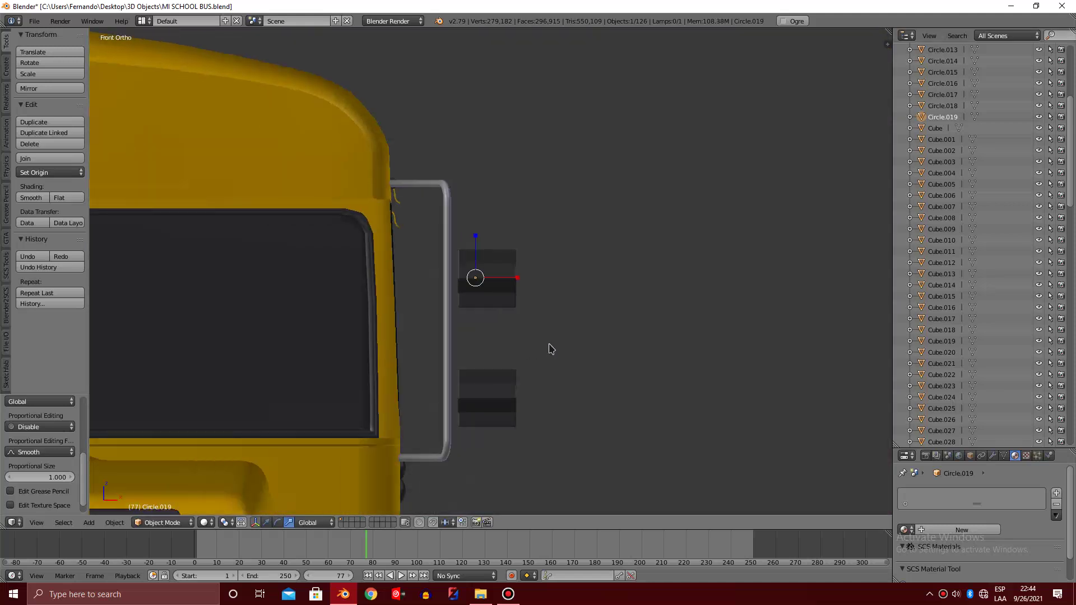
pyautogui.press('z')
pyautogui.scroll(4, 428, 297)
pyautogui.press('z')
pyautogui.scroll(3, 428, 297)
pyautogui.keyDown('ctrl'); pyautogui.scroll(2, 428, 299); pyautogui.keyUp('ctrl')
pyautogui.press('g')
pyautogui.press('x')
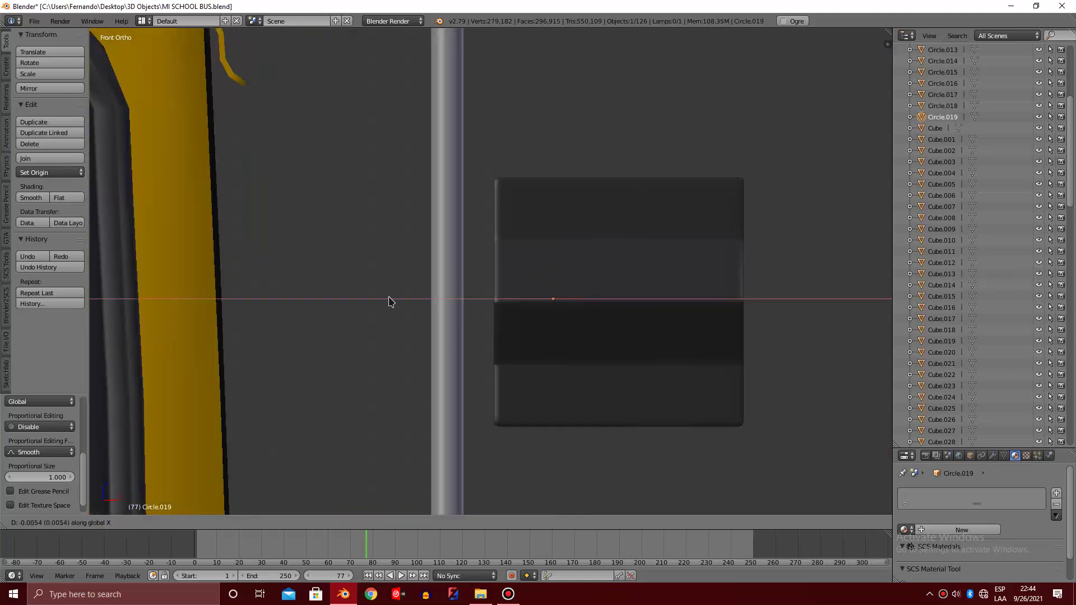
pyautogui.press('z')
pyautogui.scroll(3, 381, 266)
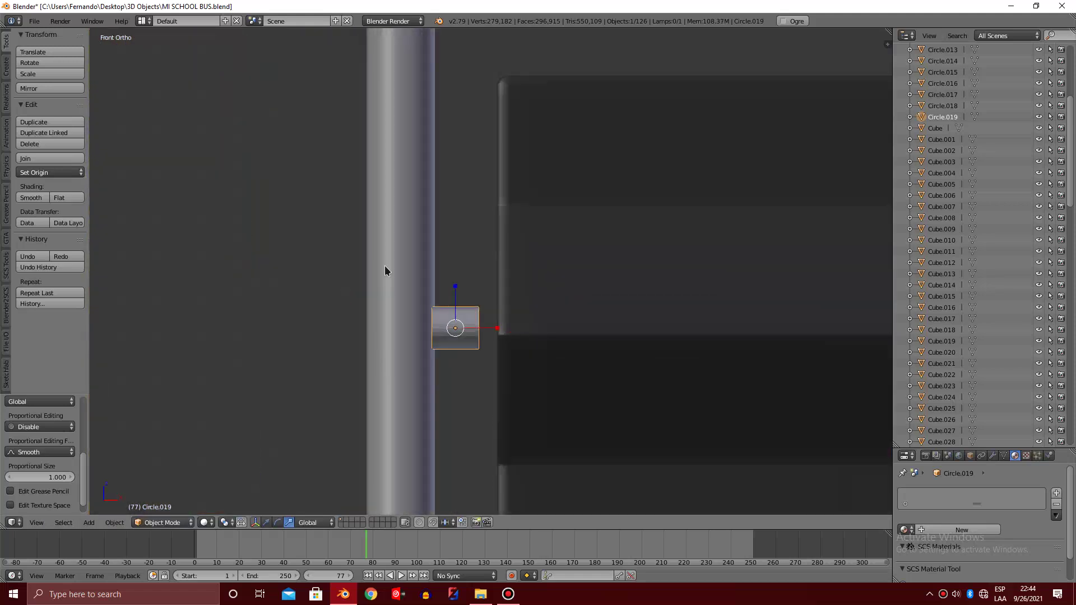
pyautogui.press('x')
pyautogui.click(372, 264)
pyautogui.keyDown('shift'); pyautogui.scroll(-3, 411, 272); pyautogui.keyUp('shift')
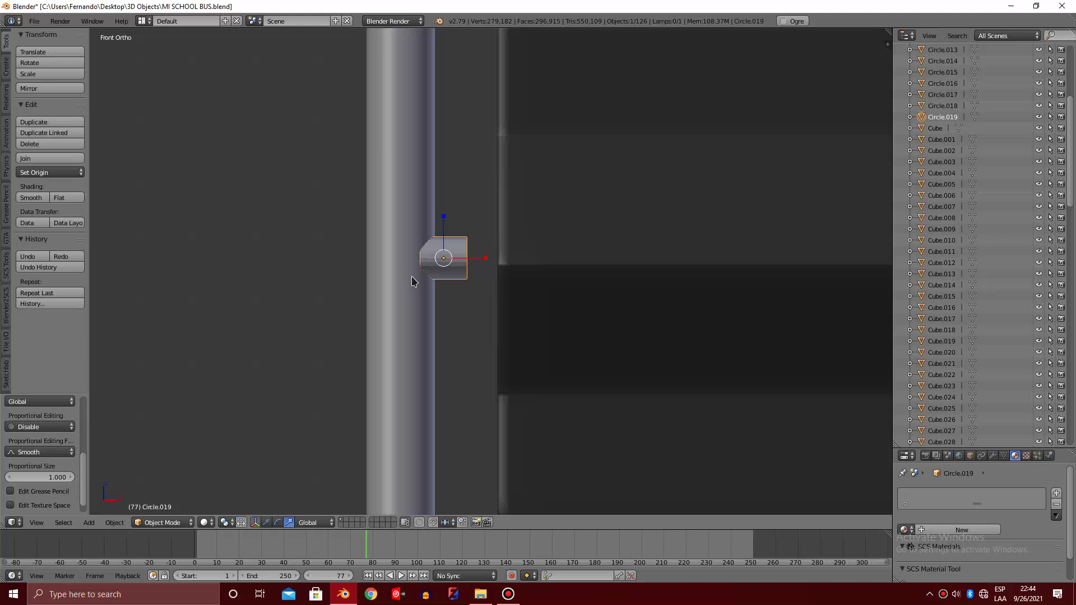
# Extrude the cylinder's outer end along X out to the mirror
pyautogui.press('Tab')
pyautogui.rightClick(465, 250)
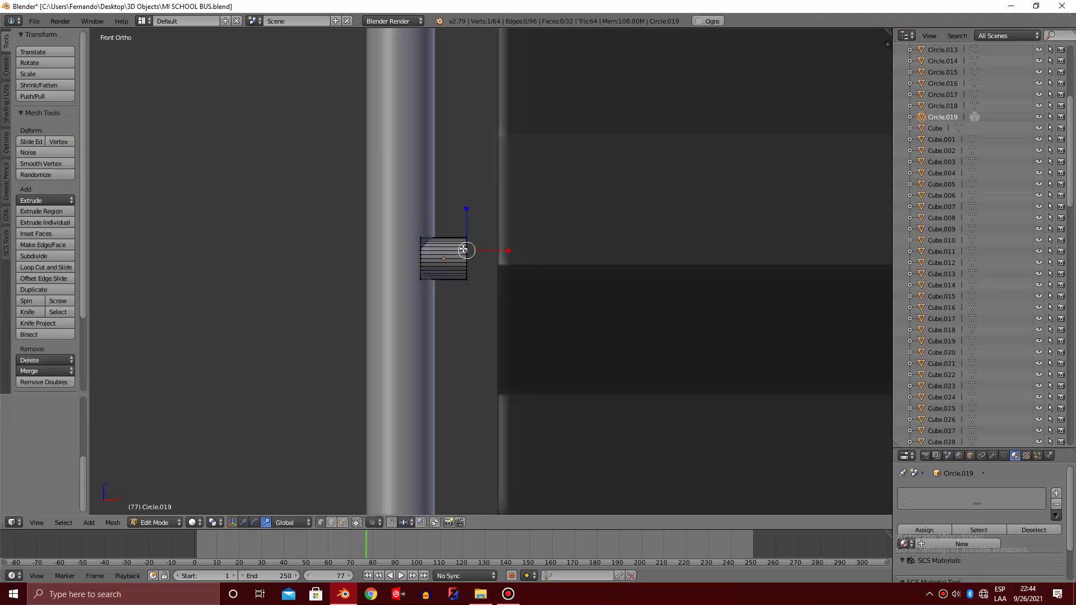
pyautogui.press('e')
pyautogui.press('x')
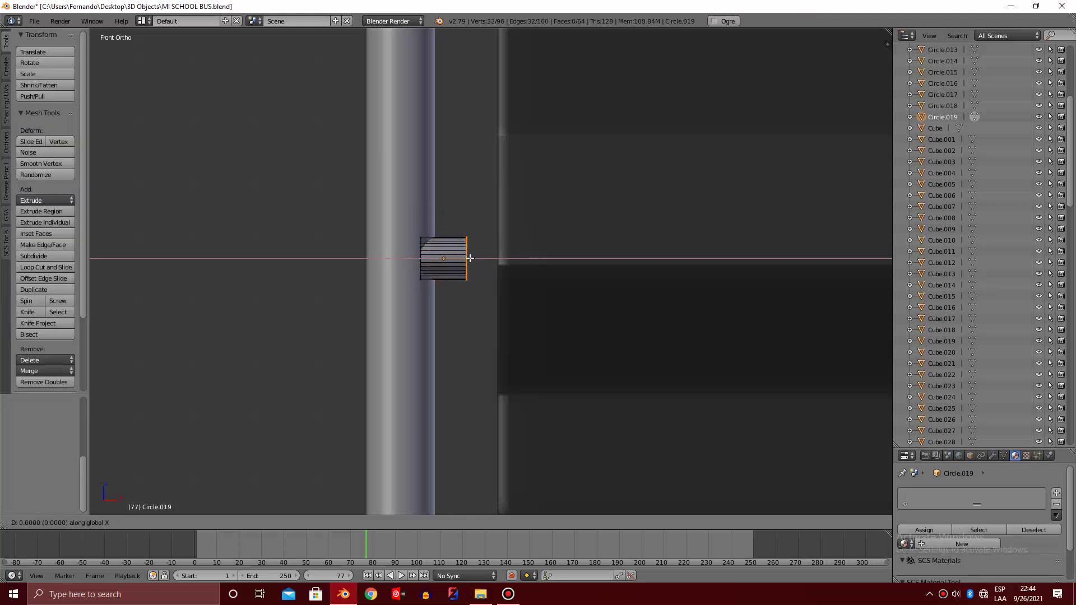
pyautogui.click(524, 261)
pyautogui.press('Tab')
pyautogui.scroll(-4, 524, 258)
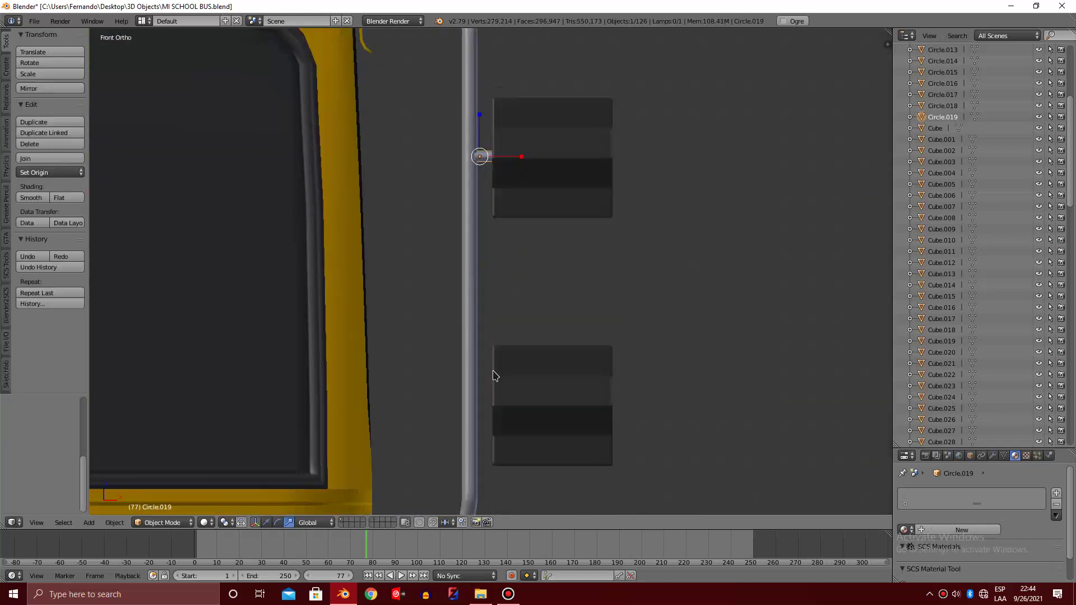
# Copy the bracket down to the lower mirror and join both into Plane.036
pyautogui.hotkey('shift', 'd')
pyautogui.press('z')
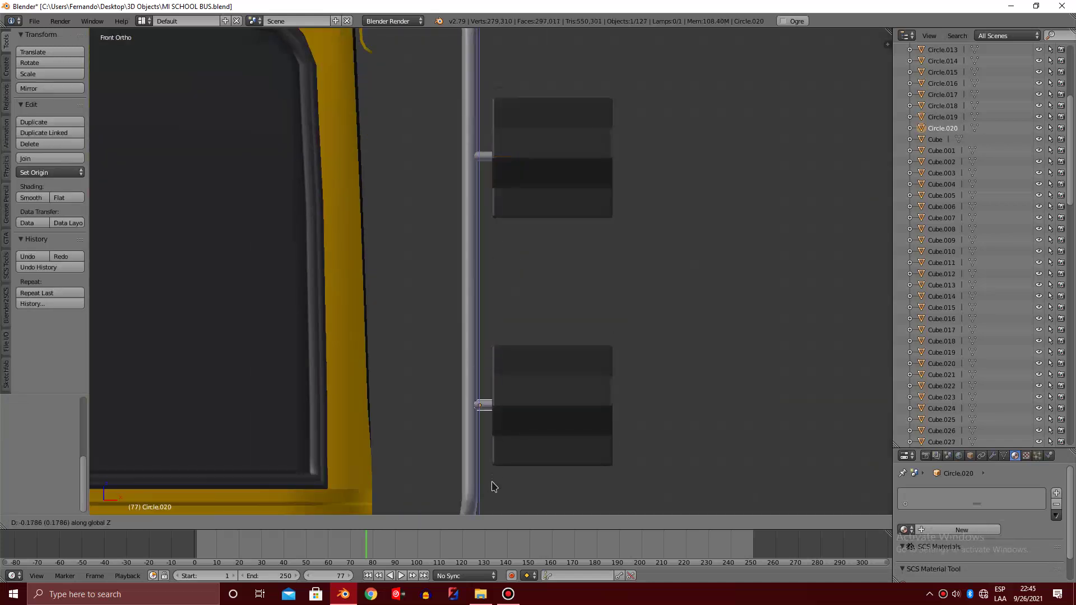
pyautogui.click(492, 487)
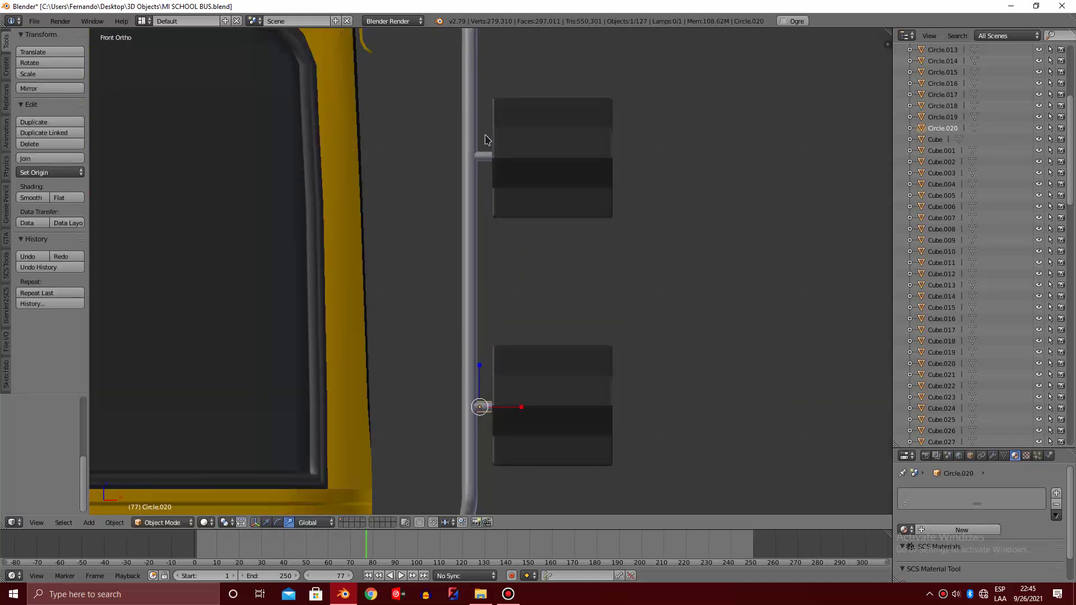
pyautogui.hotkey('ctrl', 'j')
pyautogui.press('z')
pyautogui.press('z')
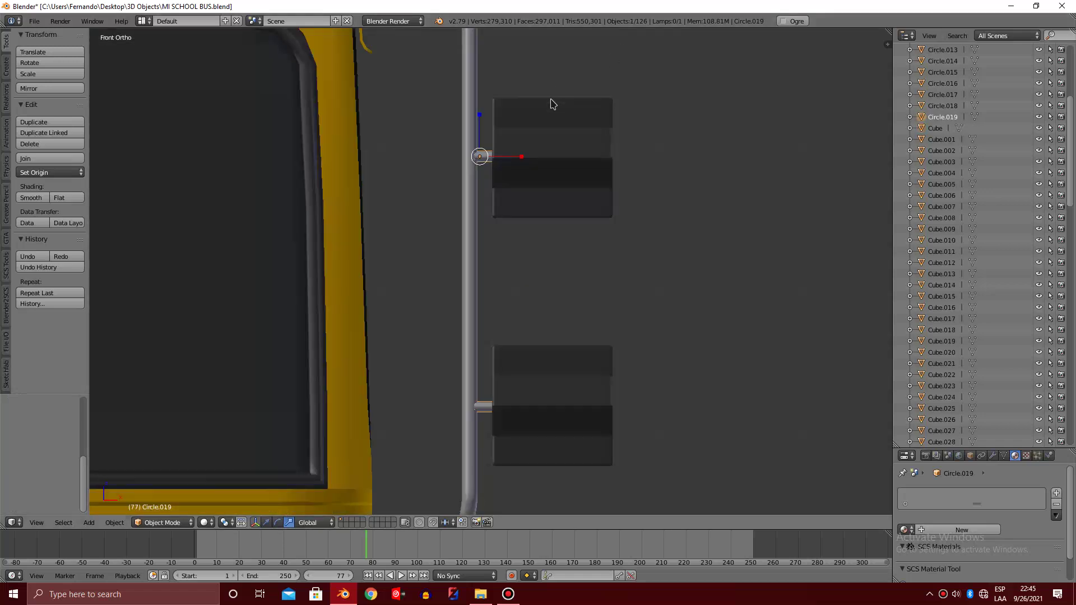
pyautogui.click(552, 106)
pyautogui.press('z')
pyautogui.press('z')
pyautogui.press('z')
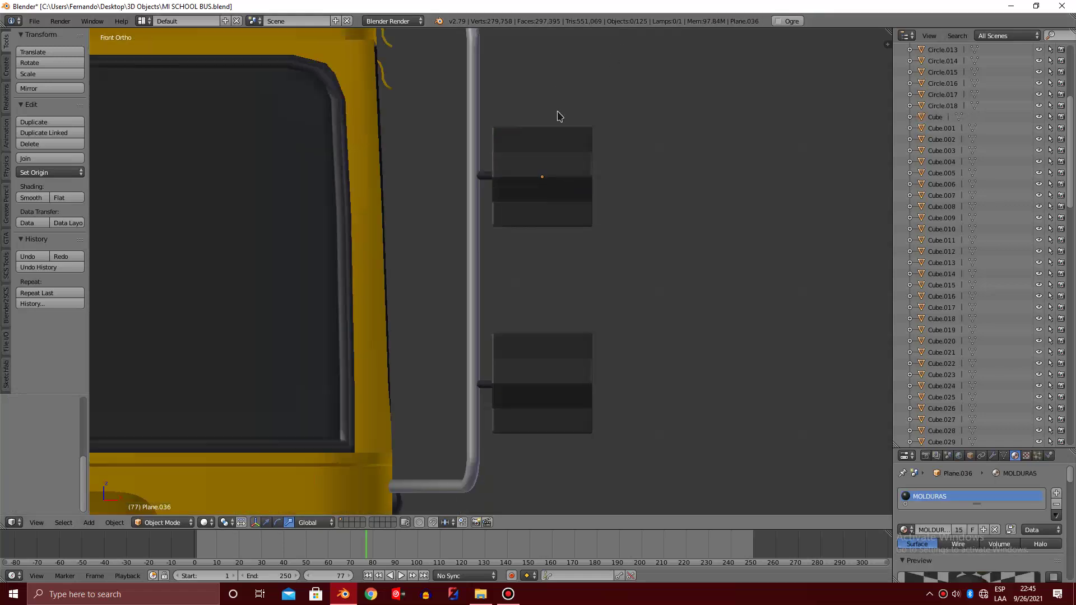
# Give the right-hand mirror rod the cromluces material
pyautogui.moveTo(558, 112)
pyautogui.mouseDown(button='middle')
pyautogui.moveTo(557, 139)
pyautogui.moveTo(489, 216)
pyautogui.mouseUp(button='middle')
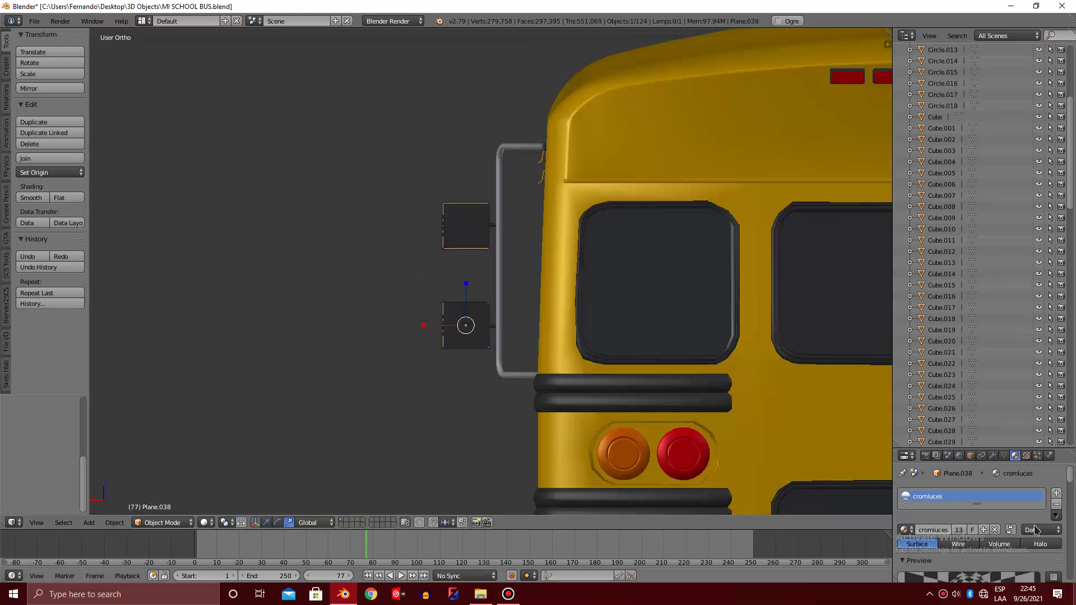
pyautogui.moveTo(475, 321)
pyautogui.mouseDown(button='middle')
pyautogui.moveTo(439, 166)
pyautogui.moveTo(501, 214)
pyautogui.mouseUp(button='middle')
pyautogui.rightClick(500, 214)
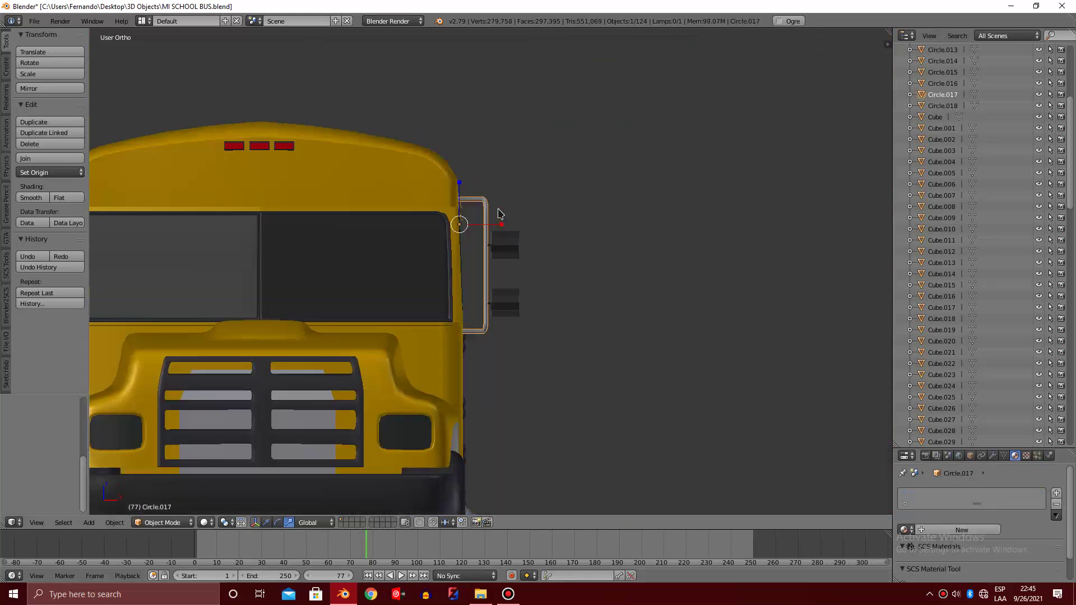
pyautogui.click(905, 530)
pyautogui.click(928, 417)
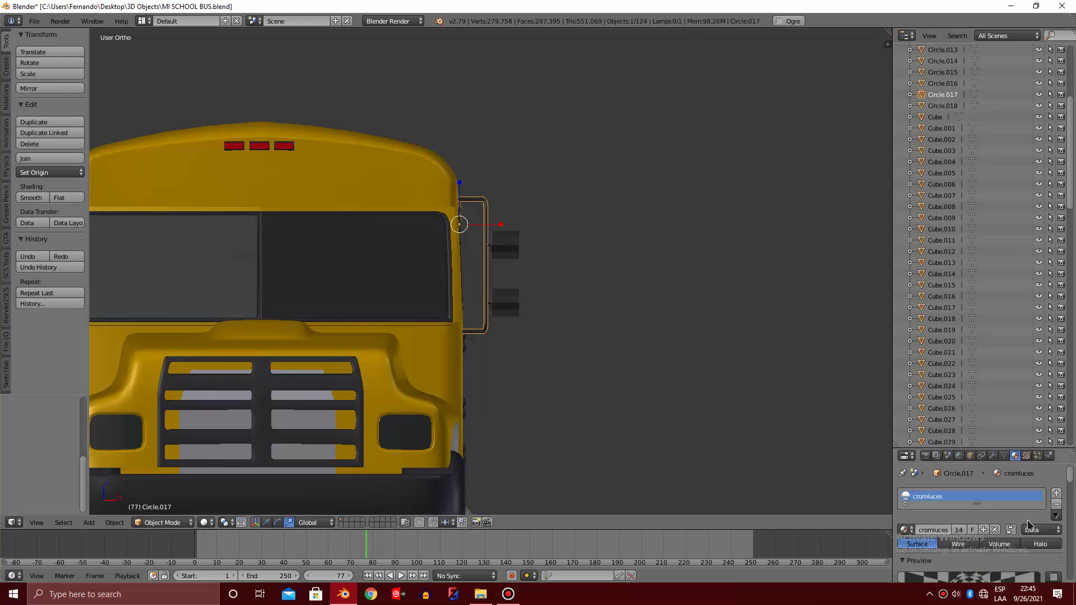
pyautogui.click(1057, 504)
pyautogui.click(904, 530)
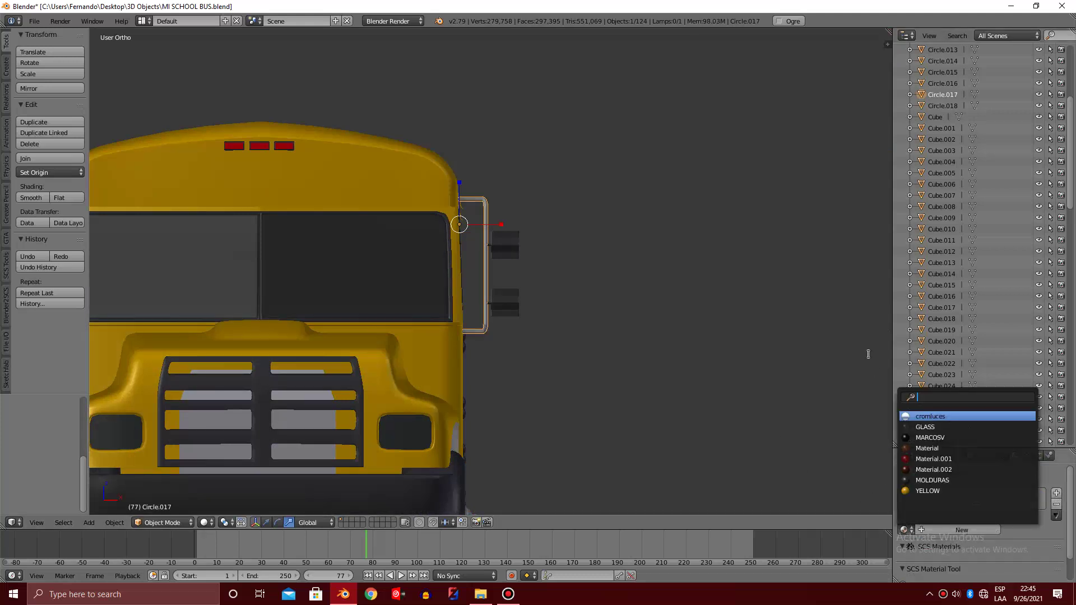
pyautogui.click(919, 416)
# Box-select the mirror arm and both mirror heads in wireframe, and save the file
pyautogui.press('a')
pyautogui.scroll(2, 532, 248)
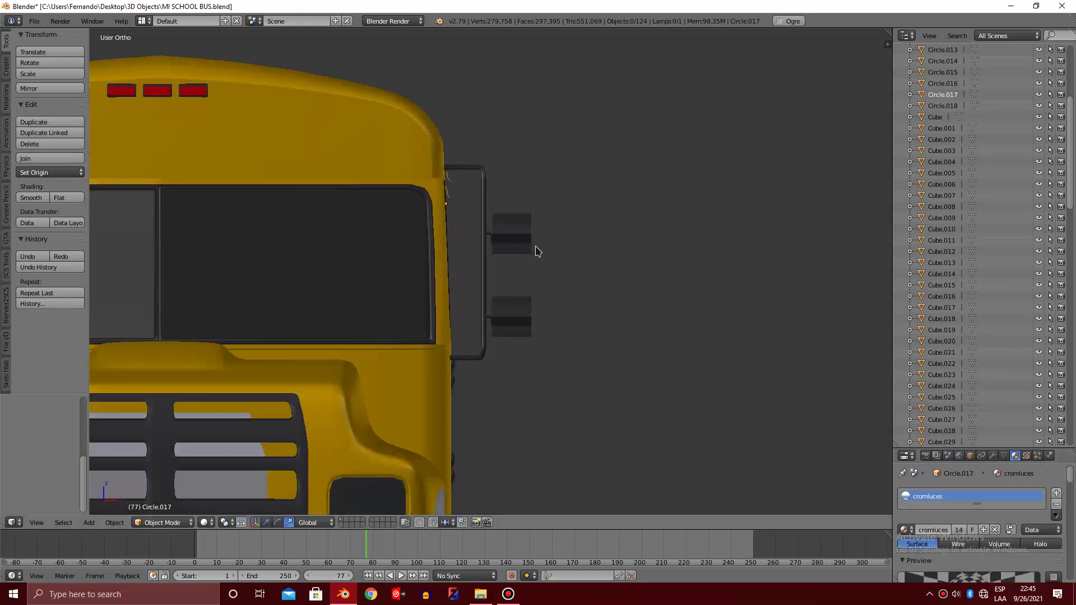
pyautogui.press('z')
pyautogui.moveTo(488, 115); pyautogui.dragTo(601, 426)
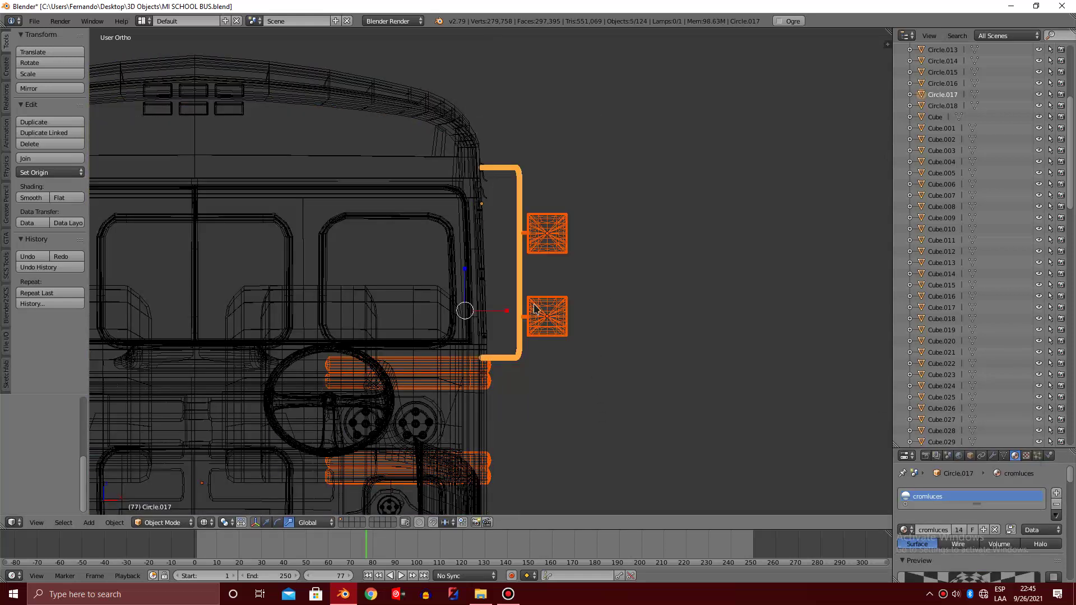
pyautogui.press('a')
pyautogui.press('b')
pyautogui.moveTo(501, 111); pyautogui.dragTo(624, 367)
pyautogui.press('z')
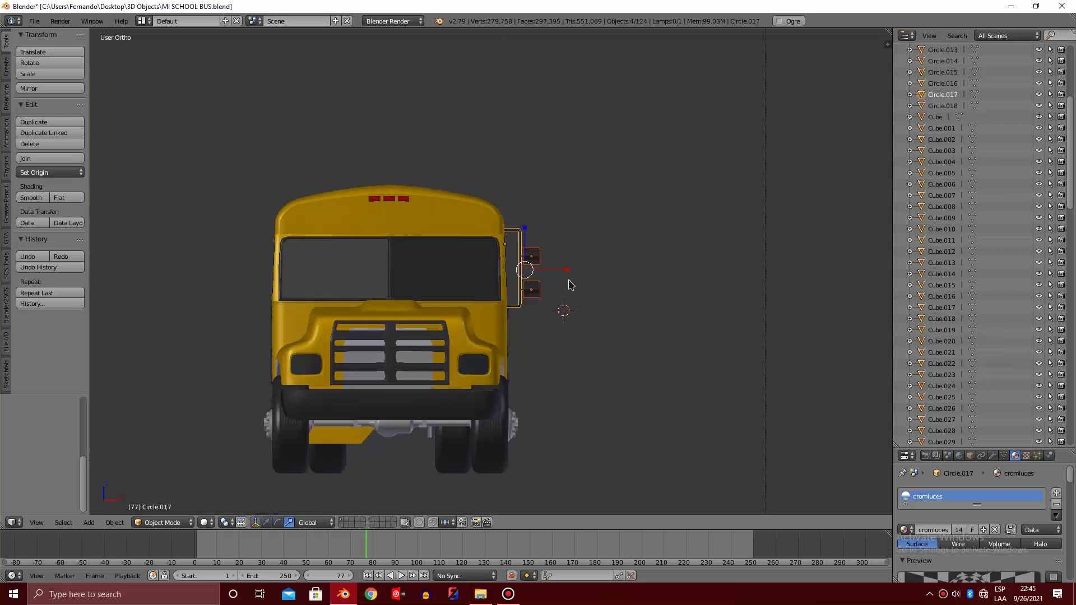
pyautogui.scroll(3, 569, 280)
pyautogui.hotkey('ctrl', 's')
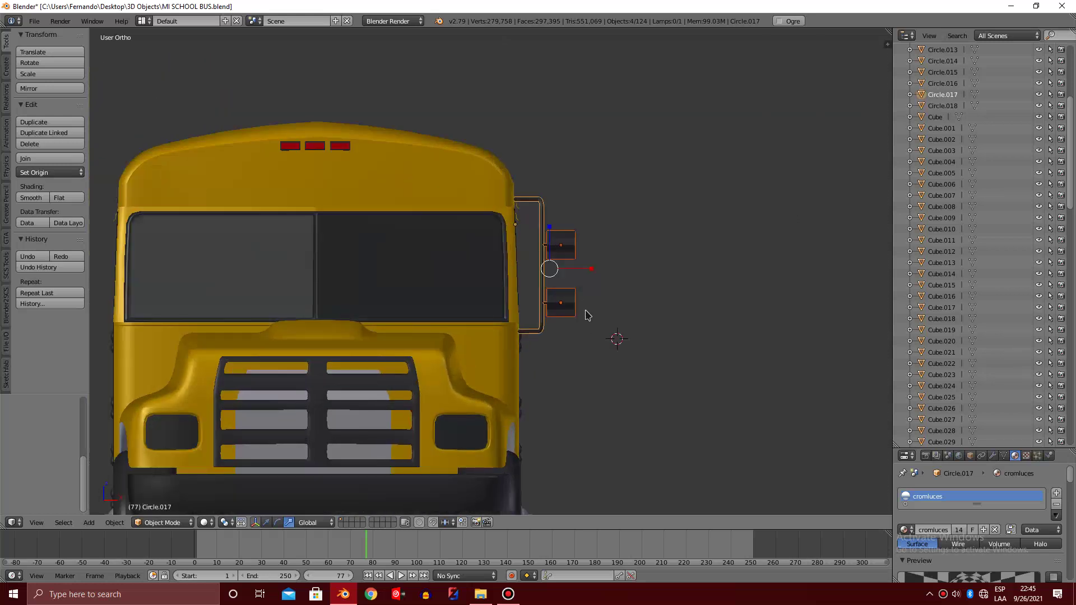
pyautogui.hotkey('ctrl', 's')
# Apply Rotation & Scale to the selected mirror arm and heads
pyautogui.hotkey('ctrl', 'a')
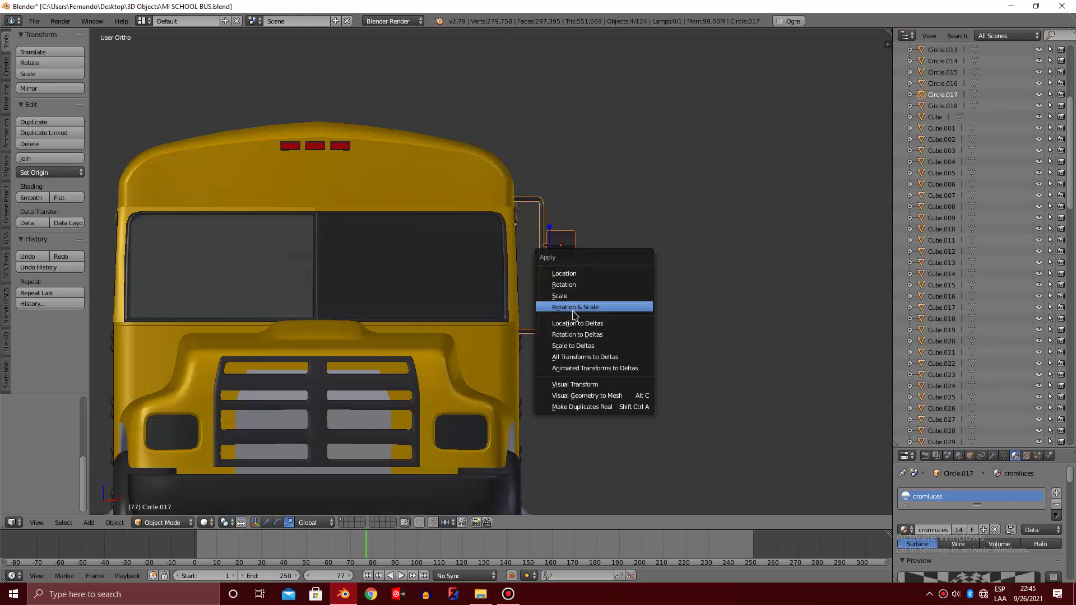
pyautogui.click(574, 309)
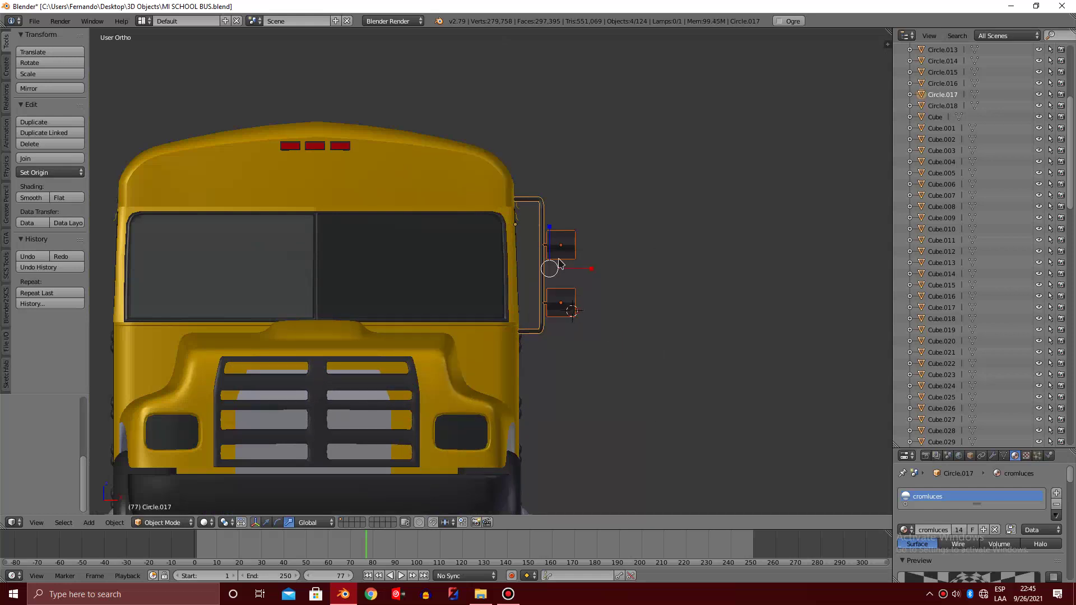
pyautogui.click(614, 376)
pyautogui.hotkey('ctrl', 'a')
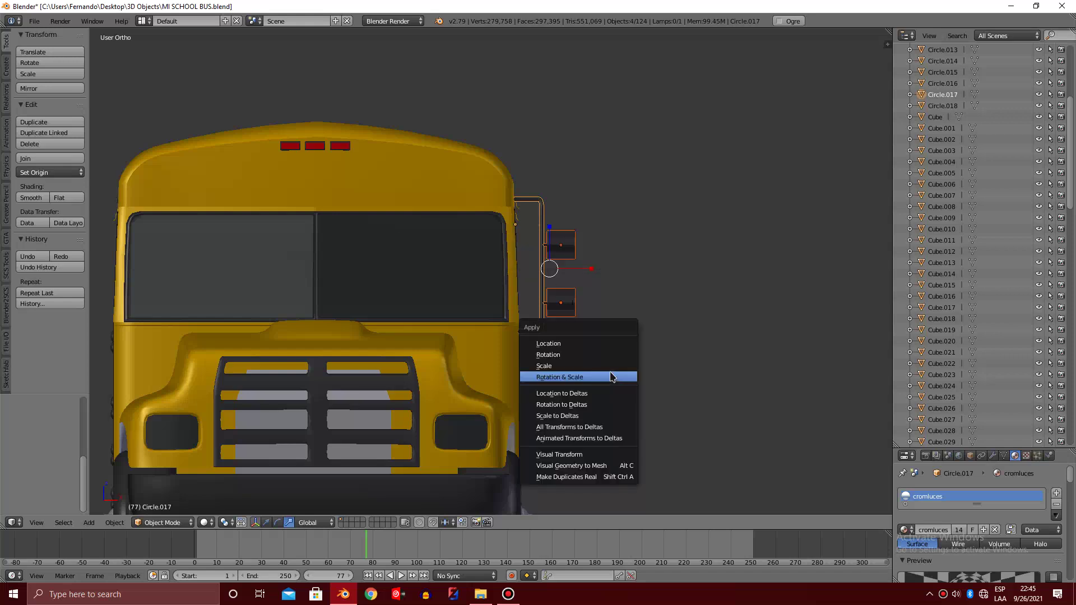
pyautogui.scroll(-5, 601, 279)
# Set the bus body's origin to its centre of mass and apply its rotation and scale
pyautogui.scroll(4, 577, 241)
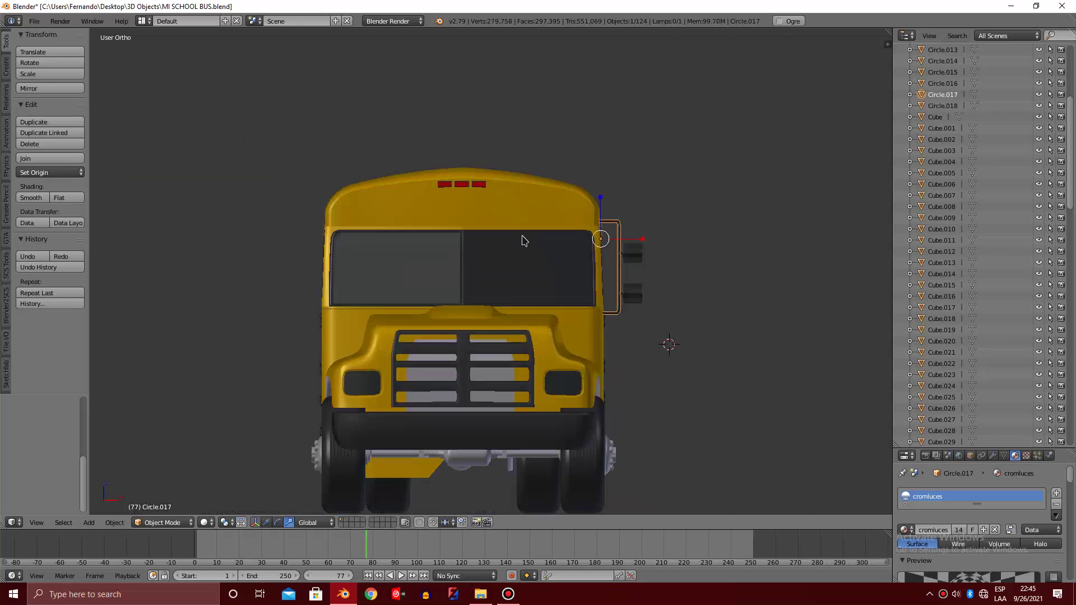
pyautogui.rightClick(499, 199)
pyautogui.press('Tab')
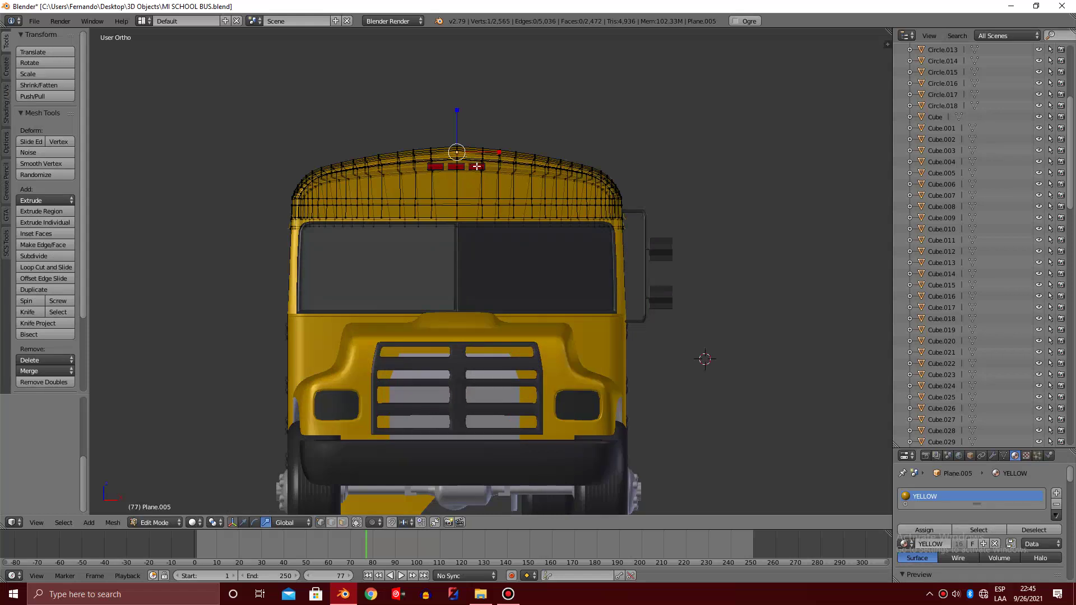
pyautogui.press('Tab')
pyautogui.hotkey('shift', 'ctrl', 'alt', 'c')
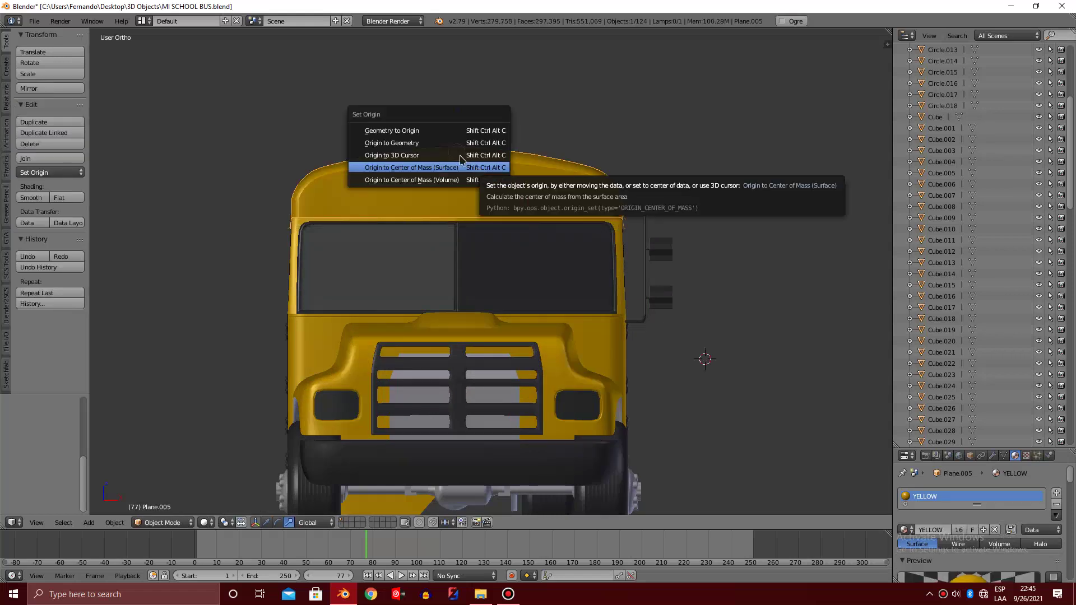
pyautogui.click(552, 201)
pyautogui.press('x')
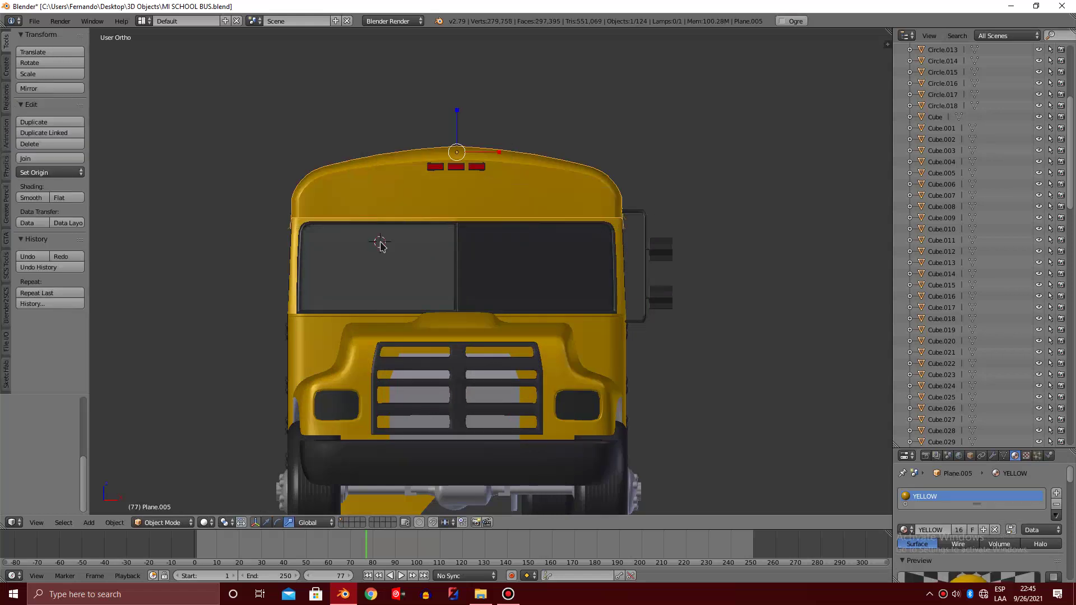
pyautogui.hotkey('ctrl', 'a')
pyautogui.click(375, 259)
# Snap the 3D cursor to the body origin and move the mirror arm's origin there
pyautogui.hotkey('shift', 'a')
pyautogui.hotkey('shift', 's')
pyautogui.click(555, 182)
pyautogui.rightClick(644, 224)
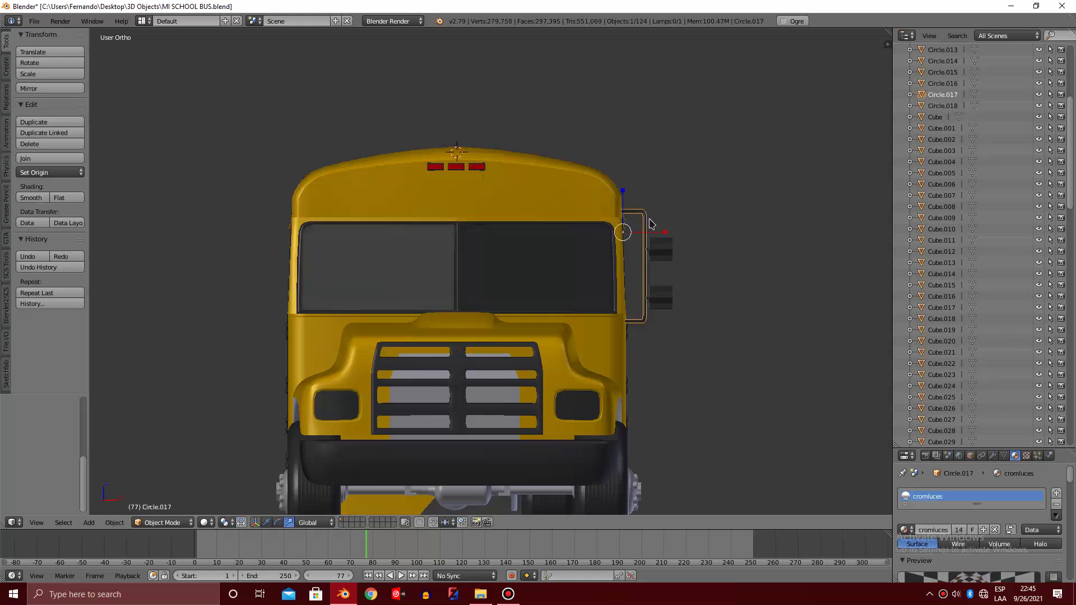
pyautogui.hotkey('shift', 'ctrl', 'alt', 'c')
pyautogui.click(584, 207)
# Add and apply a Mirror modifier on the mirror arm
pyautogui.click(992, 458)
pyautogui.click(959, 494)
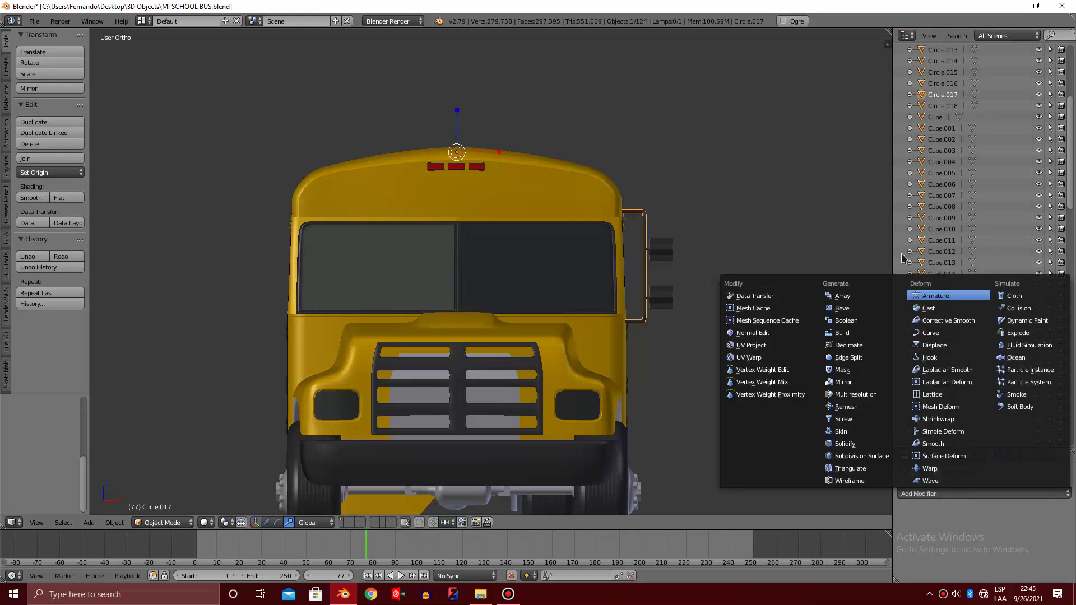
pyautogui.click(841, 380)
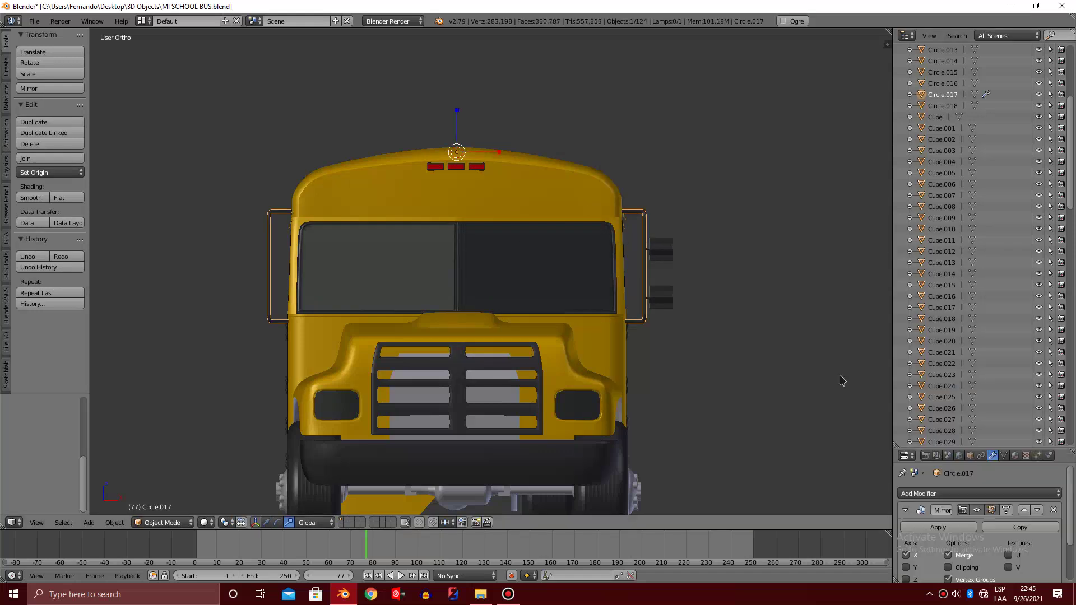
pyautogui.click(946, 528)
# Move the first mirror head's origin to the 3D cursor and apply its Subdivision Surface modifier
pyautogui.rightClick(657, 259)
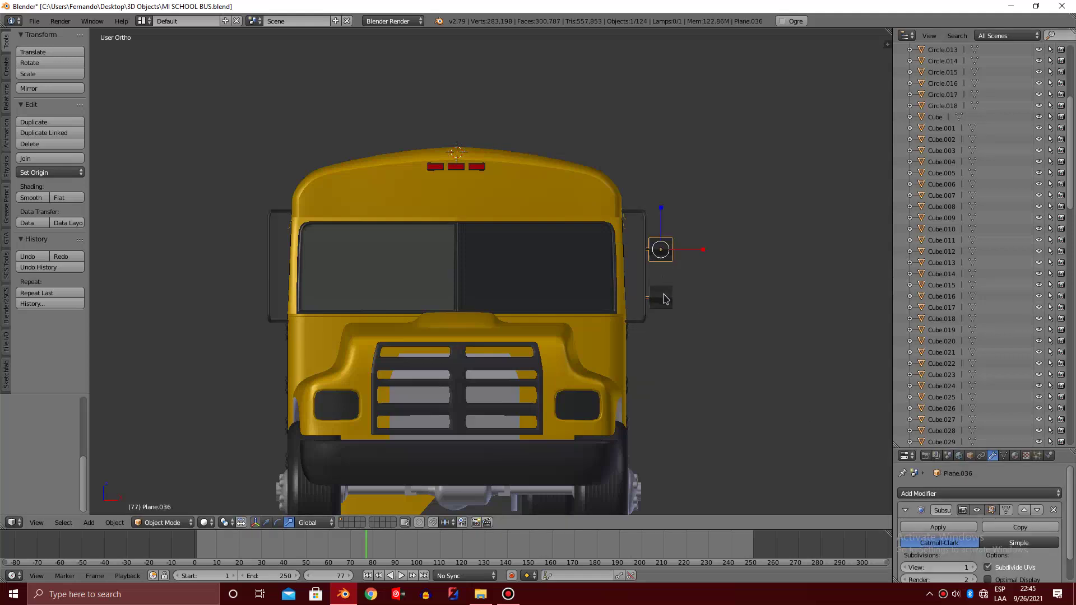
pyautogui.rightClick(665, 299)
pyautogui.scroll(4, 633, 283)
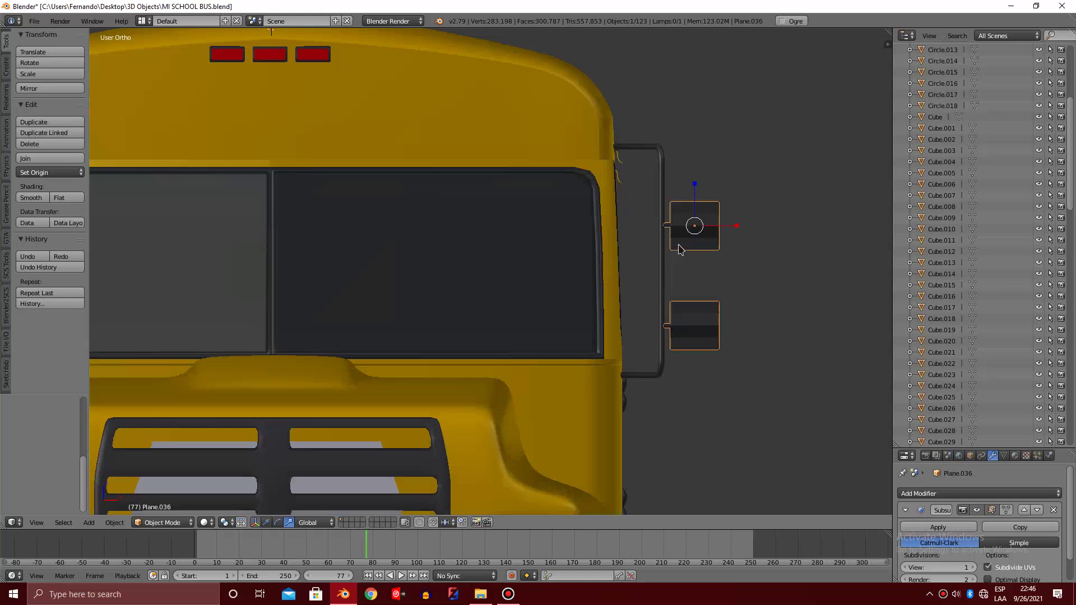
pyautogui.hotkey('ctrl', 'shift', 'alt', 'c')
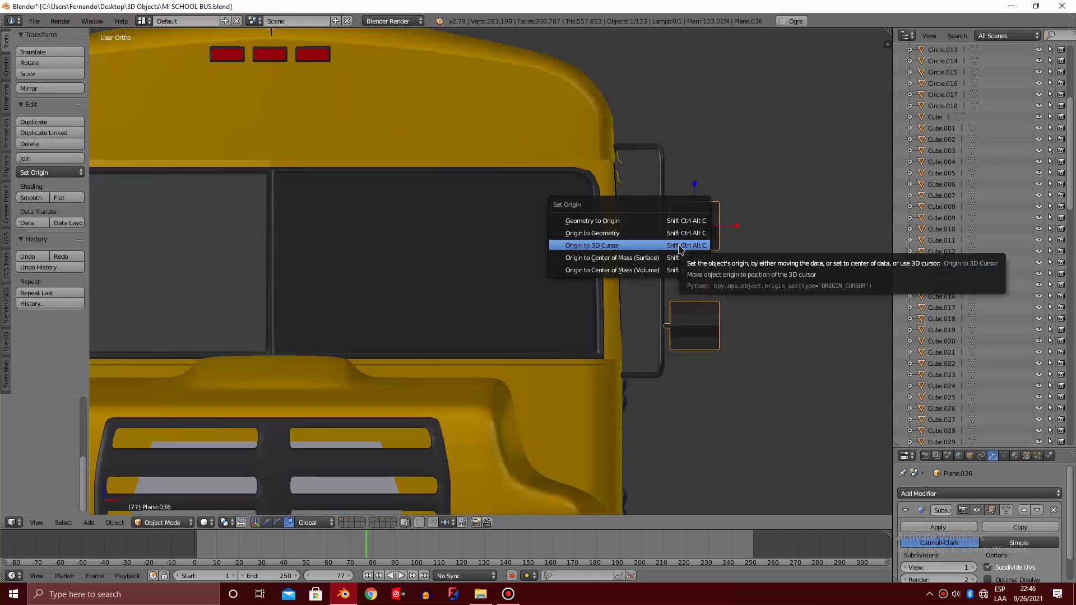
pyautogui.click(680, 246)
pyautogui.click(938, 528)
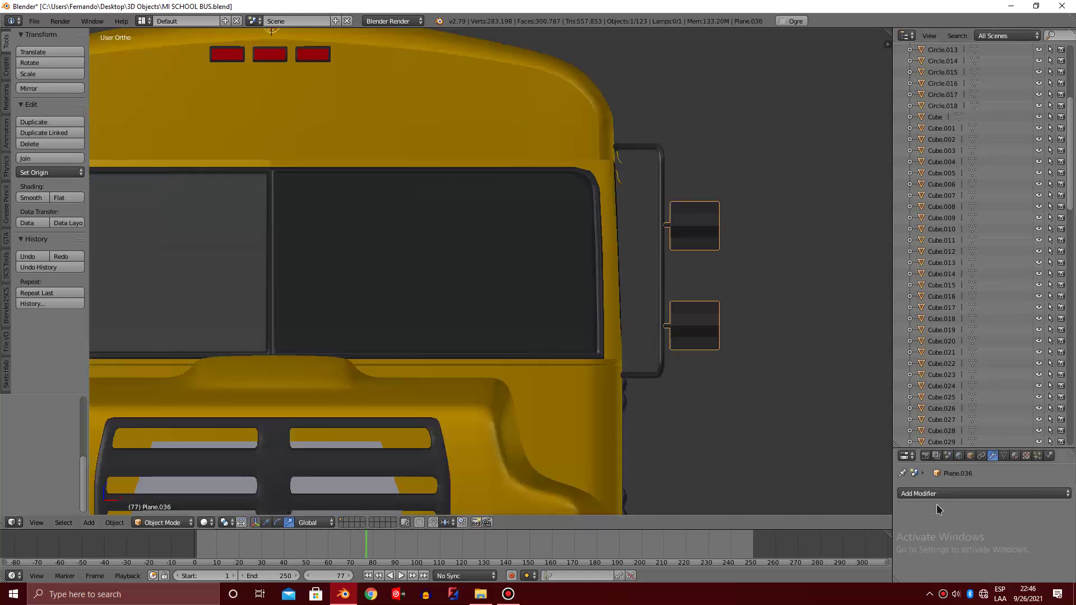
# Add and apply a Mirror modifier on the first mirror head
pyautogui.click(930, 493)
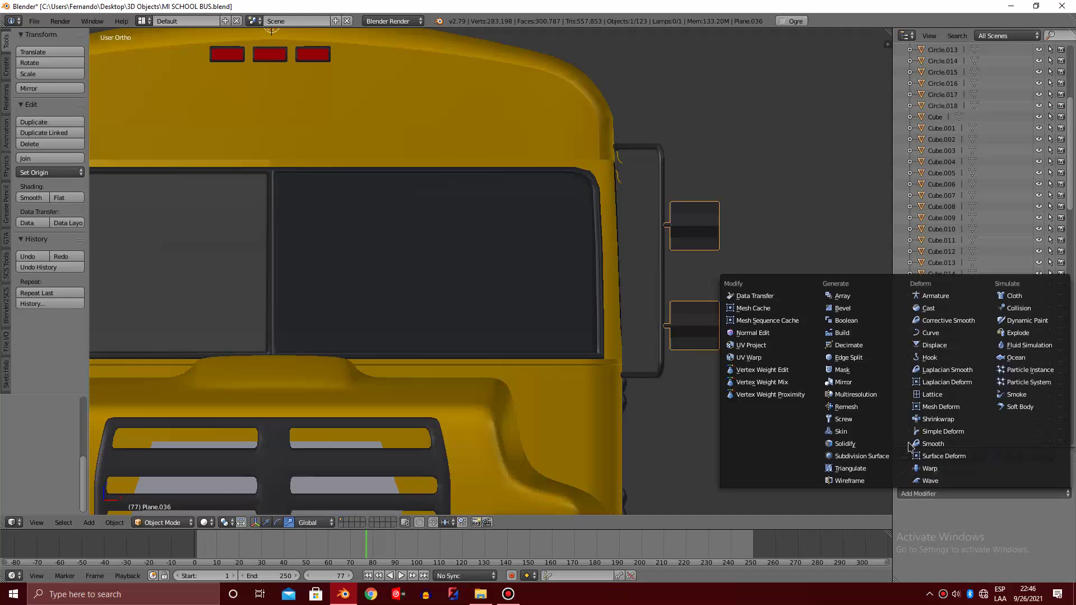
pyautogui.click(844, 382)
pyautogui.scroll(-5, 607, 264)
pyautogui.scroll(2, 530, 264)
pyautogui.scroll(2, 559, 298)
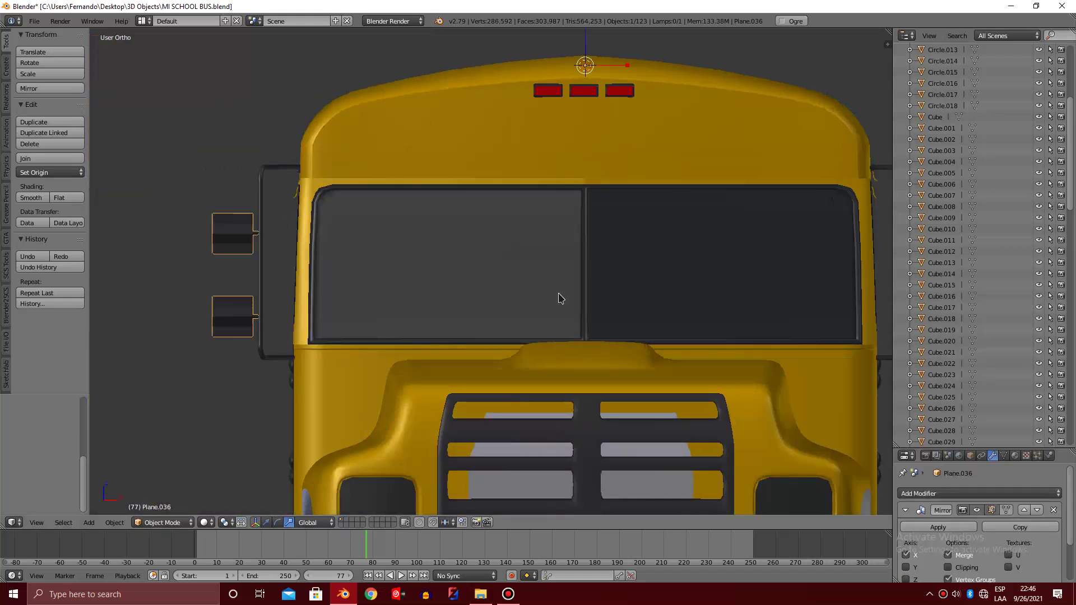
pyautogui.click(934, 529)
pyautogui.press('z')
pyautogui.scroll(-4, 744, 204)
pyautogui.scroll(1, 679, 230)
# Put the other mirror head's pivot at the 3D cursor and add a Mirror modifier
pyautogui.rightClick(680, 253)
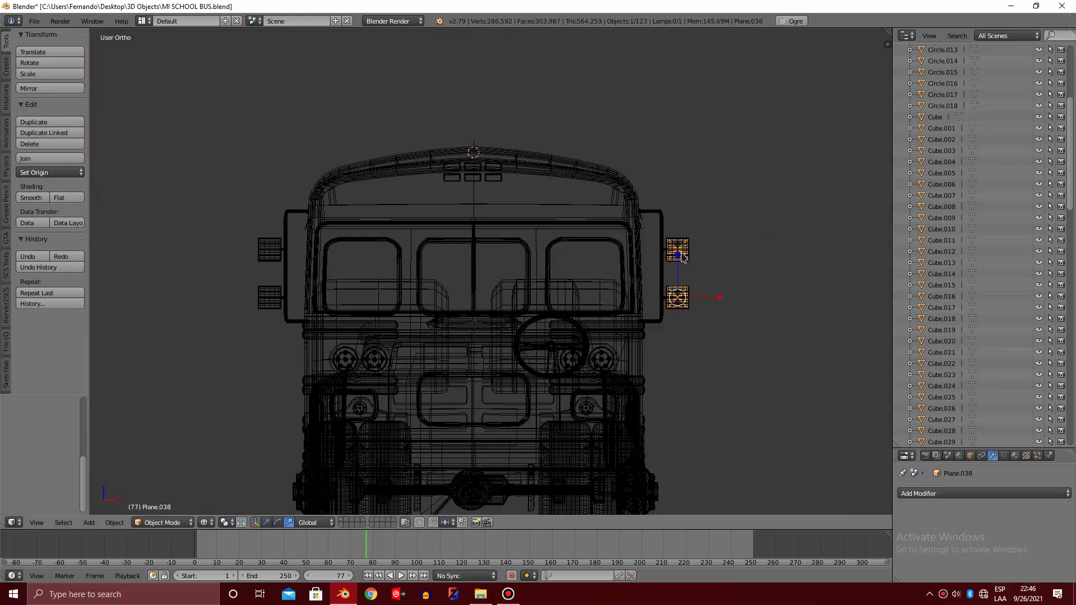
pyautogui.hotkey('shift', 's')
pyautogui.click(682, 259)
pyautogui.click(905, 494)
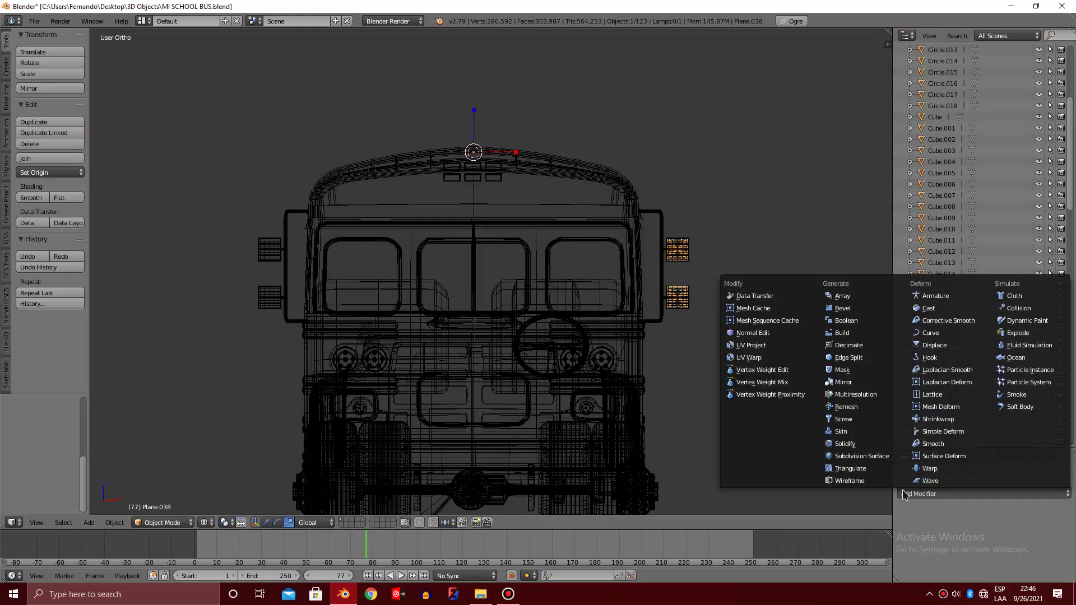
pyautogui.click(844, 382)
pyautogui.hotkey('ctrl', 'z')
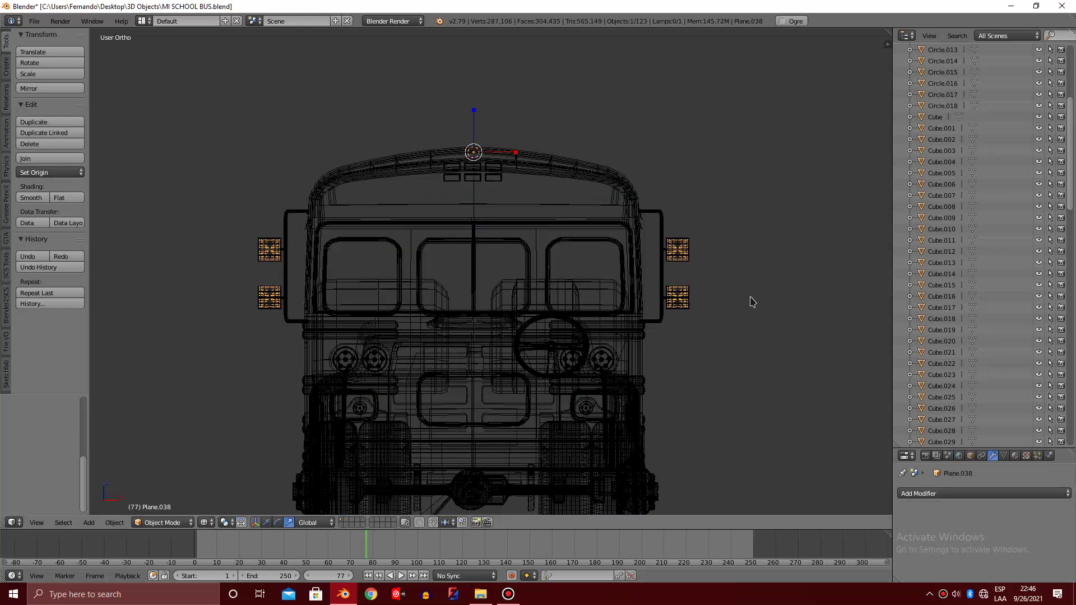
# In solid shading, orbit around the bus to check the mirrors on both sides
pyautogui.press('z')
pyautogui.scroll(3, 751, 297)
pyautogui.moveTo(751, 297); pyautogui.dragTo(673, 269, button='middle')
pyautogui.scroll(3, 650, 261)
pyautogui.scroll(-3, 616, 264)
pyautogui.scroll(5, 586, 269)
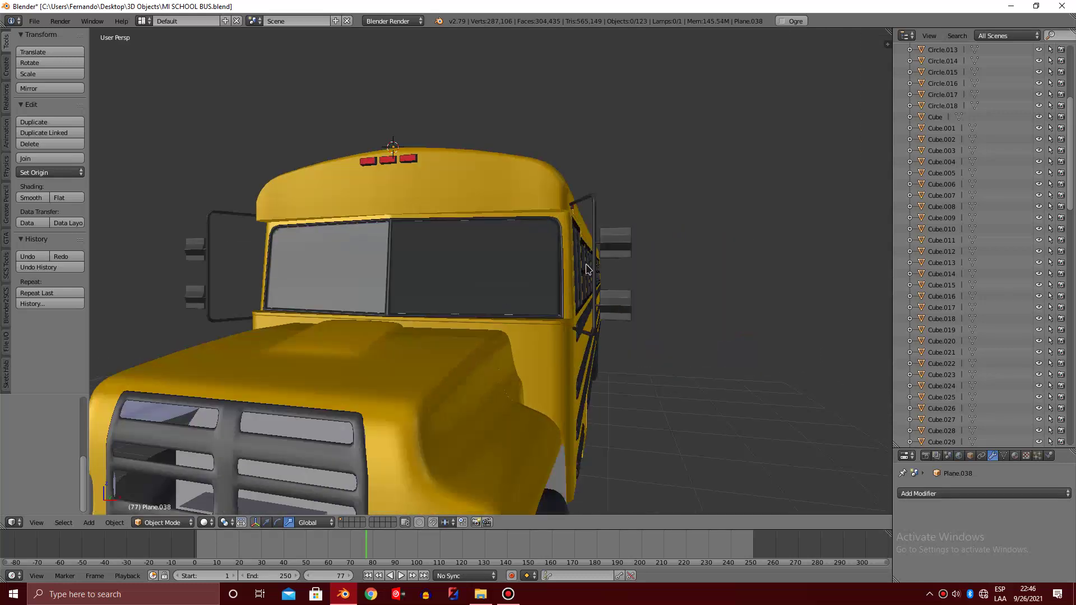
pyautogui.scroll(-2, 586, 269)
pyautogui.moveTo(586, 269)
pyautogui.mouseDown(button='middle')
pyautogui.moveTo(550, 233)
pyautogui.moveTo(470, 368)
pyautogui.mouseUp(button='middle')
pyautogui.scroll(-2, 549, 237)
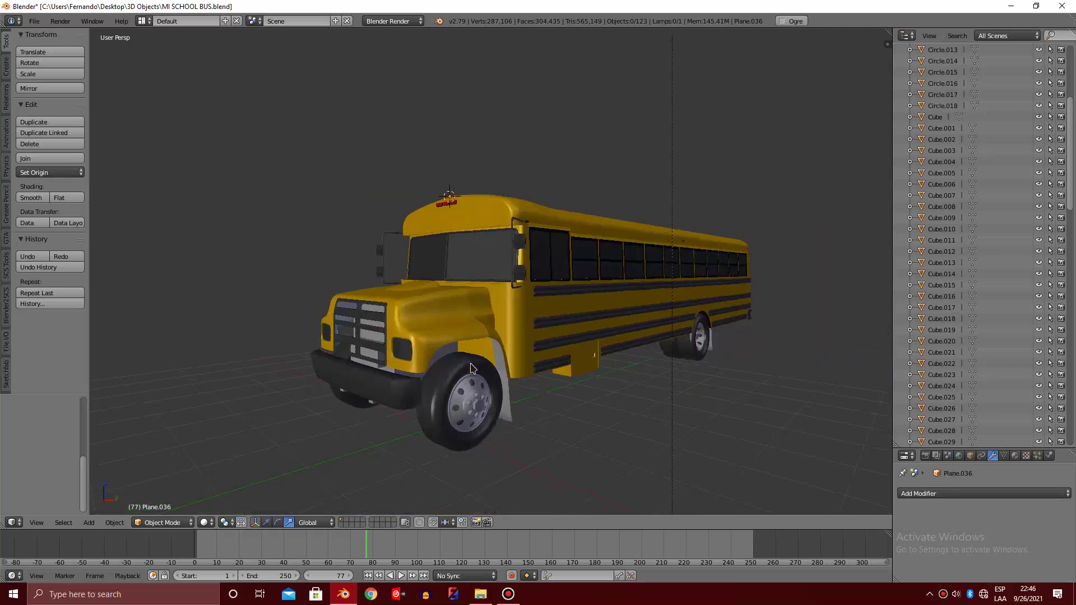
# Cancel the Save As browser and save over MI SCHOOL BUS.blend instead
pyautogui.click(34, 21)
pyautogui.click(57, 111)
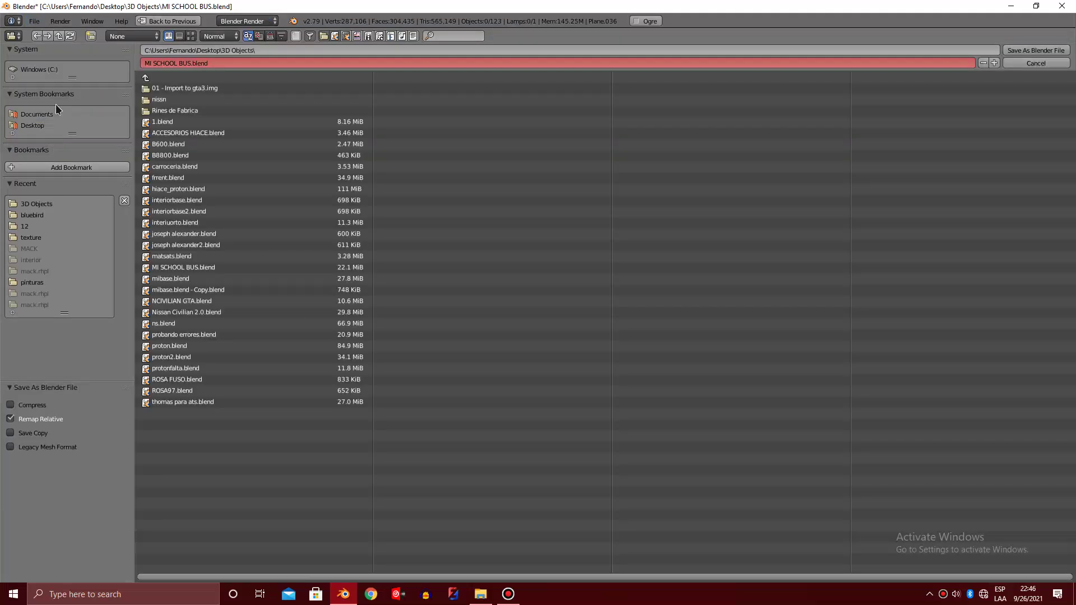
pyautogui.click(1036, 50)
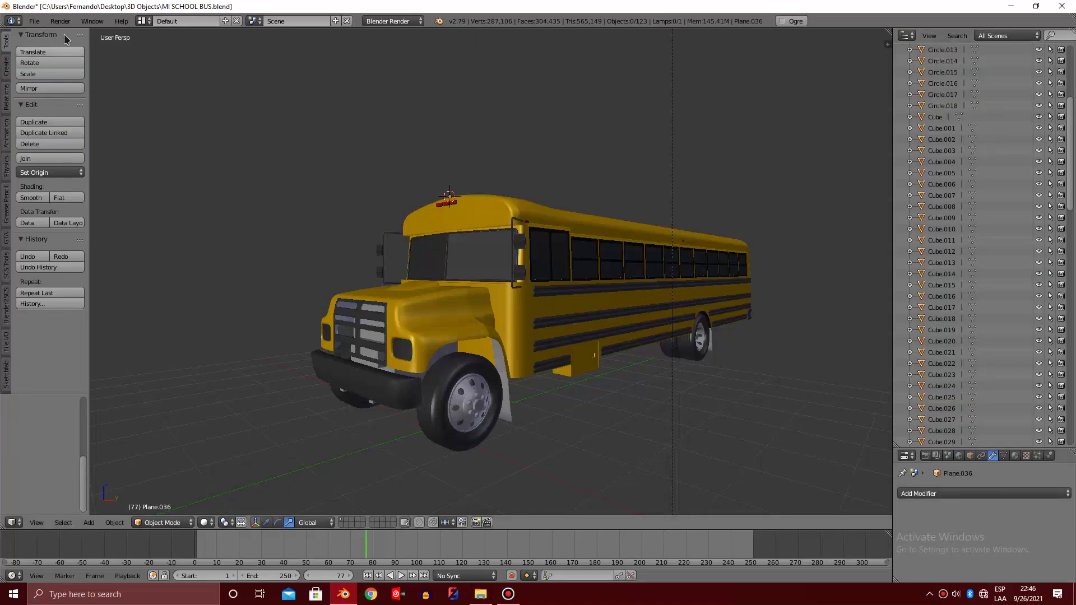
pyautogui.click(34, 21)
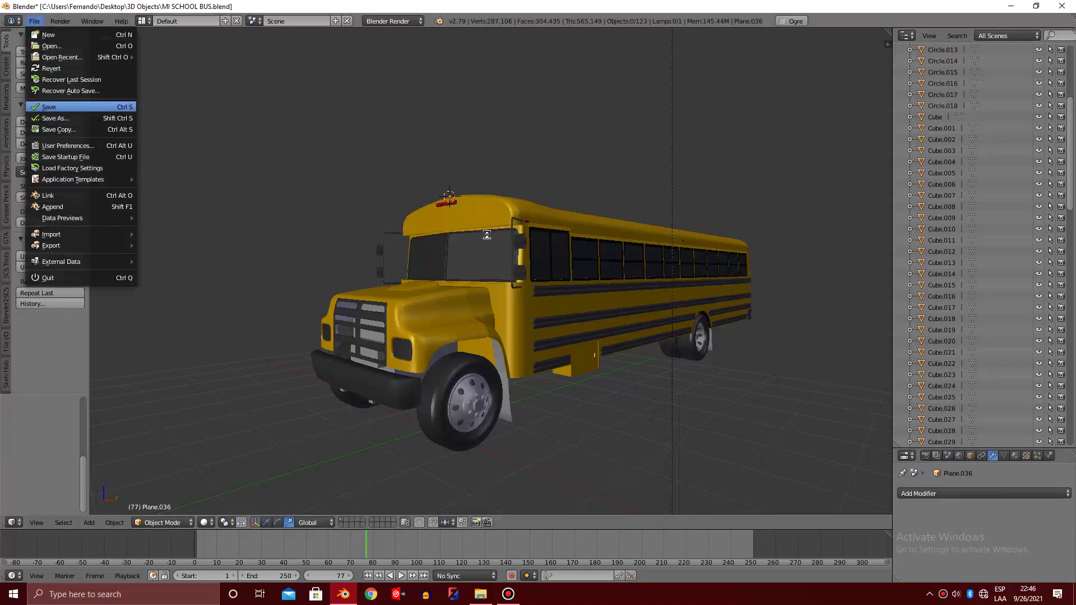
pyautogui.scroll(5, 535, 250)
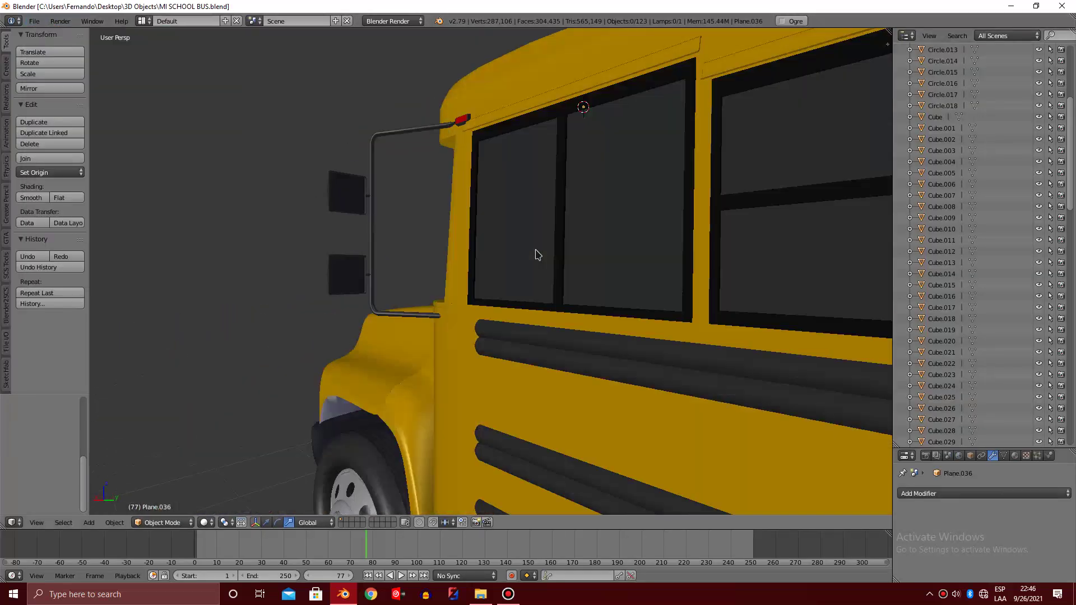
pyautogui.scroll(-1, 536, 251)
pyautogui.scroll(5, 537, 254)
pyautogui.scroll(-3, 536, 250)
pyautogui.scroll(3, 535, 249)
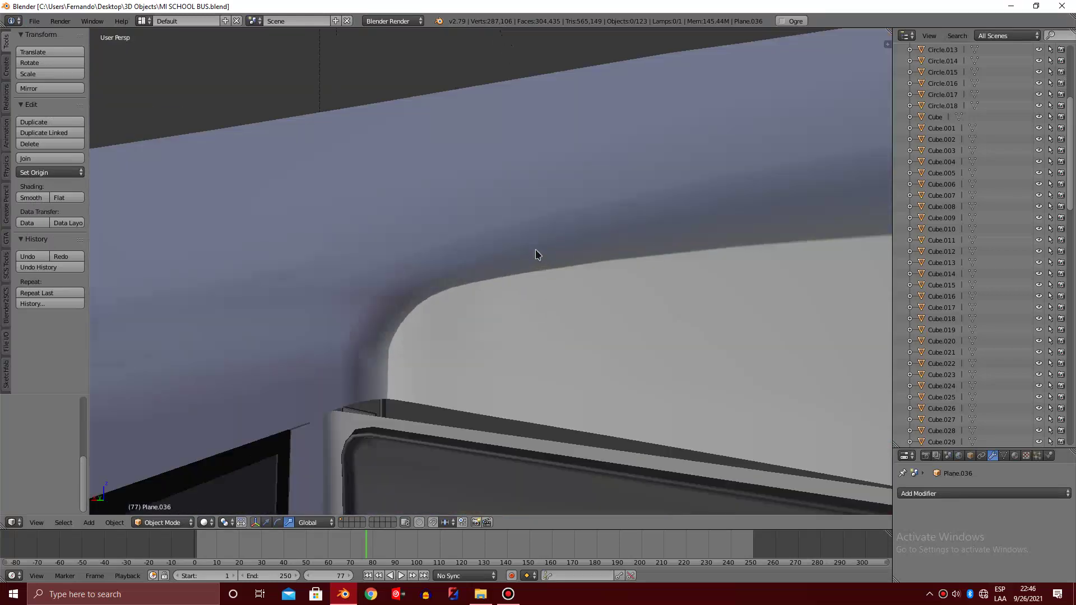
pyautogui.scroll(2, 536, 250)
# In techoint's edit mode from side view, delete the vertices at the front of the roof
pyautogui.rightClick(533, 318)
pyautogui.press('Tab')
pyautogui.scroll(4, 533, 318)
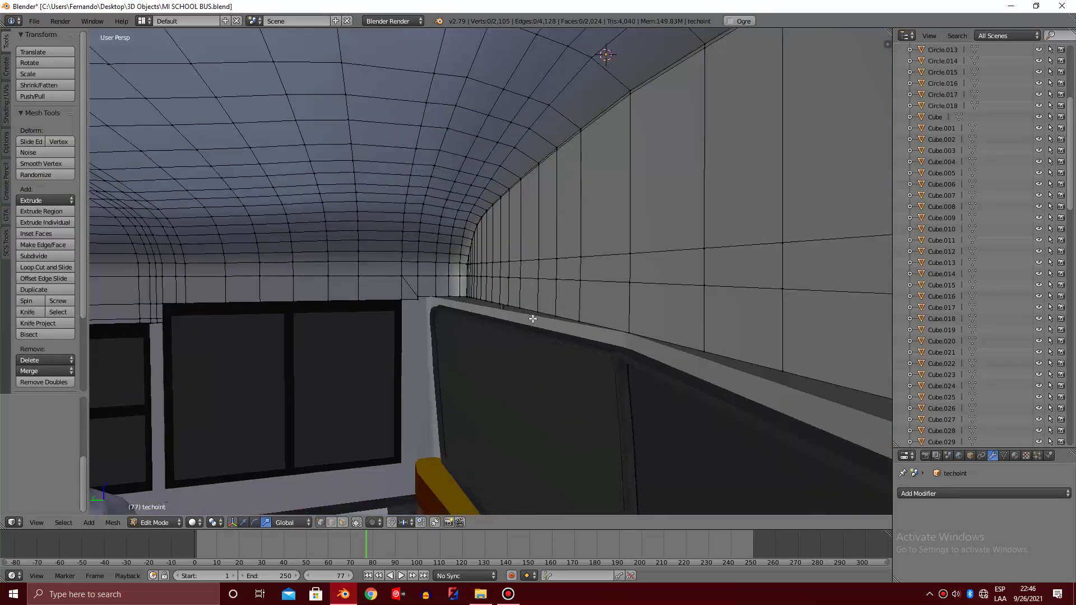
pyautogui.scroll(-1, 466, 220)
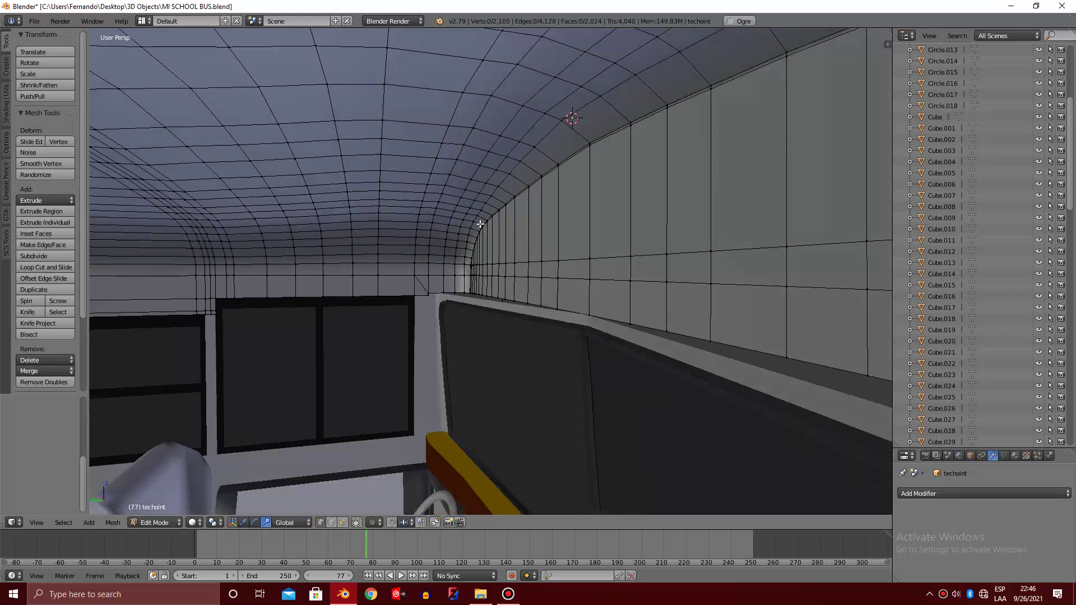
pyautogui.press('KP_3')
pyautogui.press('z')
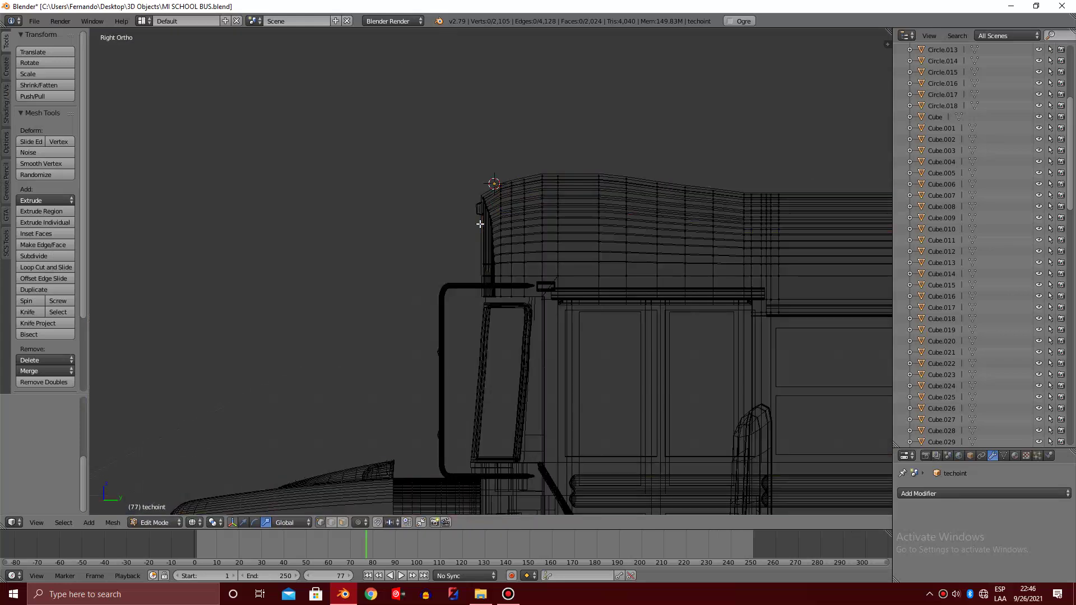
pyautogui.press('b')
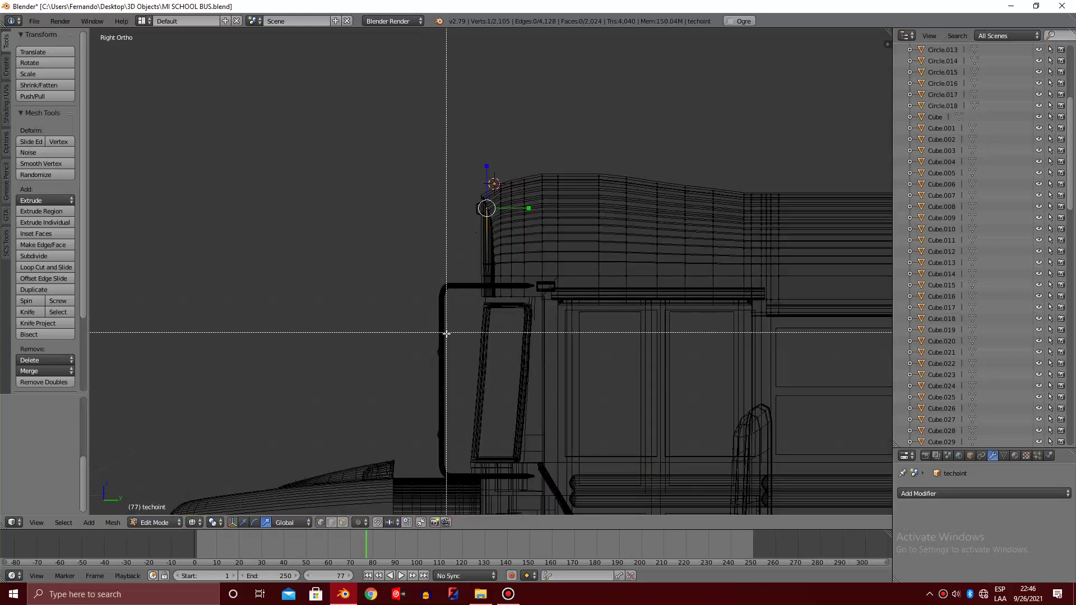
pyautogui.moveTo(445, 333); pyautogui.dragTo(555, 140)
pyautogui.press('x')
pyautogui.click(553, 141)
# Select the front roof edge loop and move it along the Y axis
pyautogui.press('z')
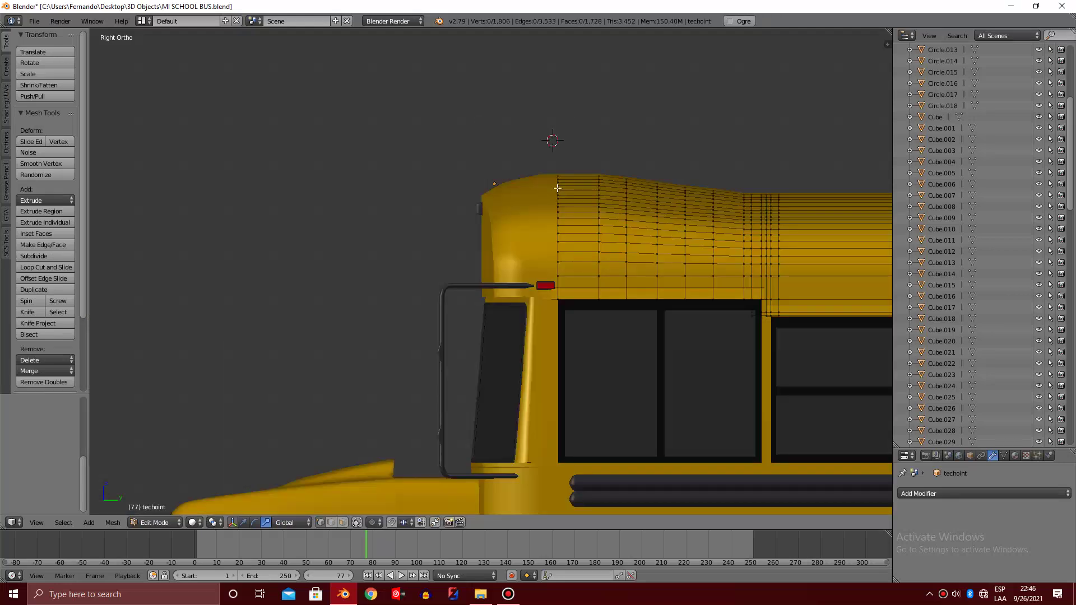
pyautogui.press('z')
pyautogui.press('b')
pyautogui.moveTo(530, 128); pyautogui.dragTo(590, 346)
pyautogui.press('z')
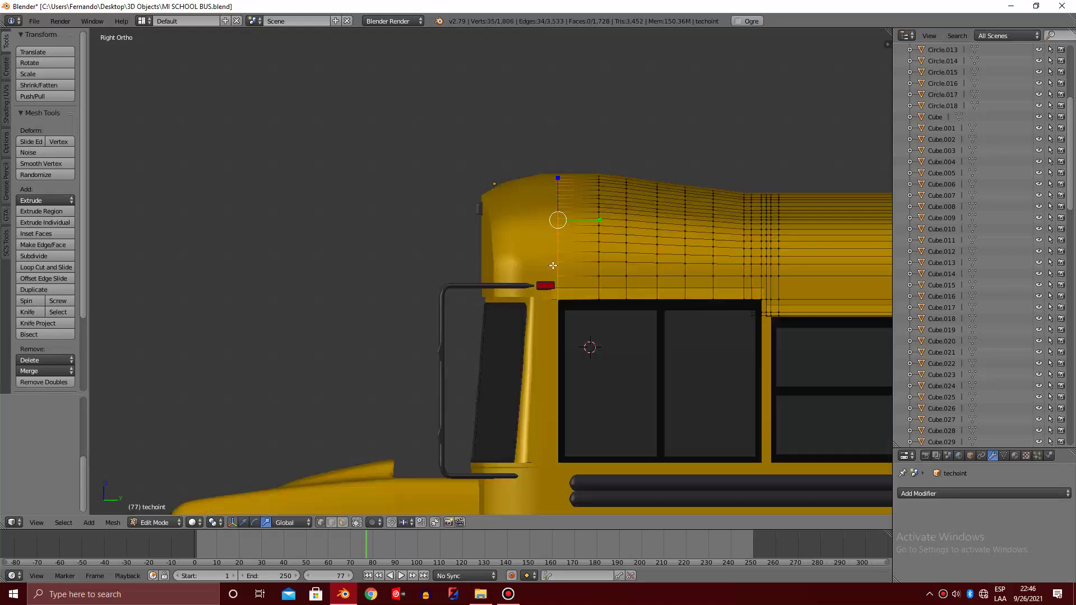
pyautogui.moveTo(590, 347)
pyautogui.mouseDown(button='middle')
pyautogui.moveTo(551, 267)
pyautogui.moveTo(480, 331)
pyautogui.mouseUp(button='middle')
pyautogui.scroll(4, 552, 268)
pyautogui.press('g')
pyautogui.press('y')
pyautogui.click(523, 312)
# Duplicate the roof loop and shift it further along Y
pyautogui.scroll(3, 480, 331)
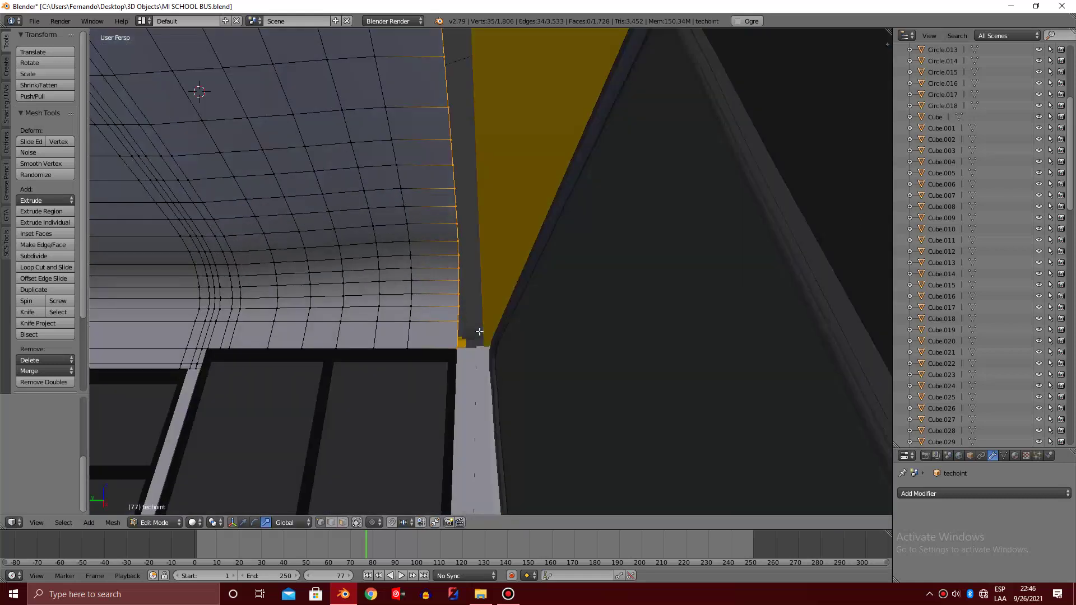
pyautogui.hotkey('shift', 'd')
pyautogui.rightClick(496, 331)
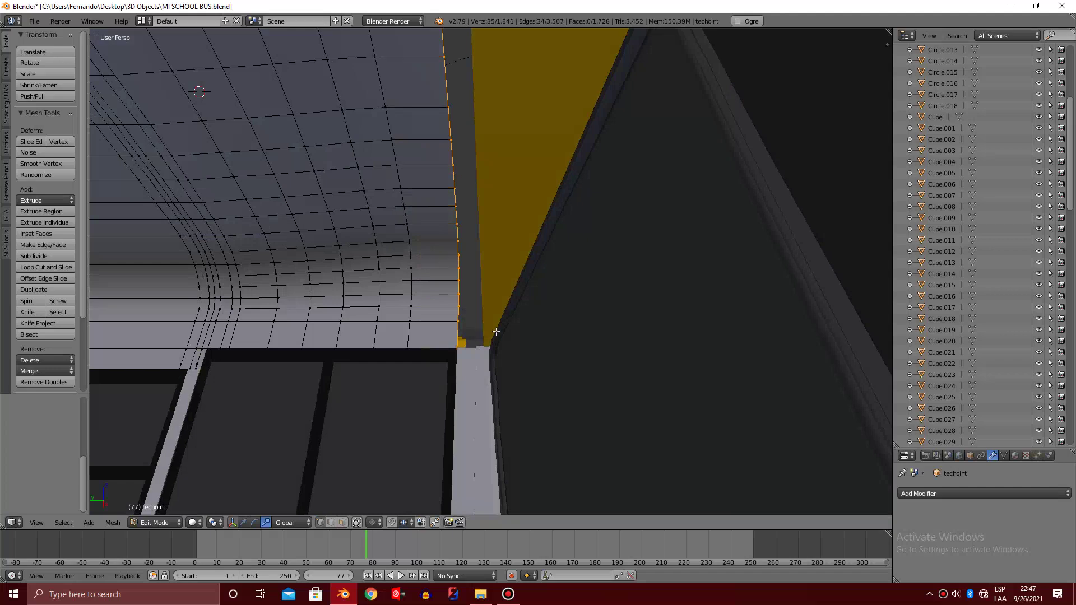
pyautogui.press('g')
pyautogui.press('y')
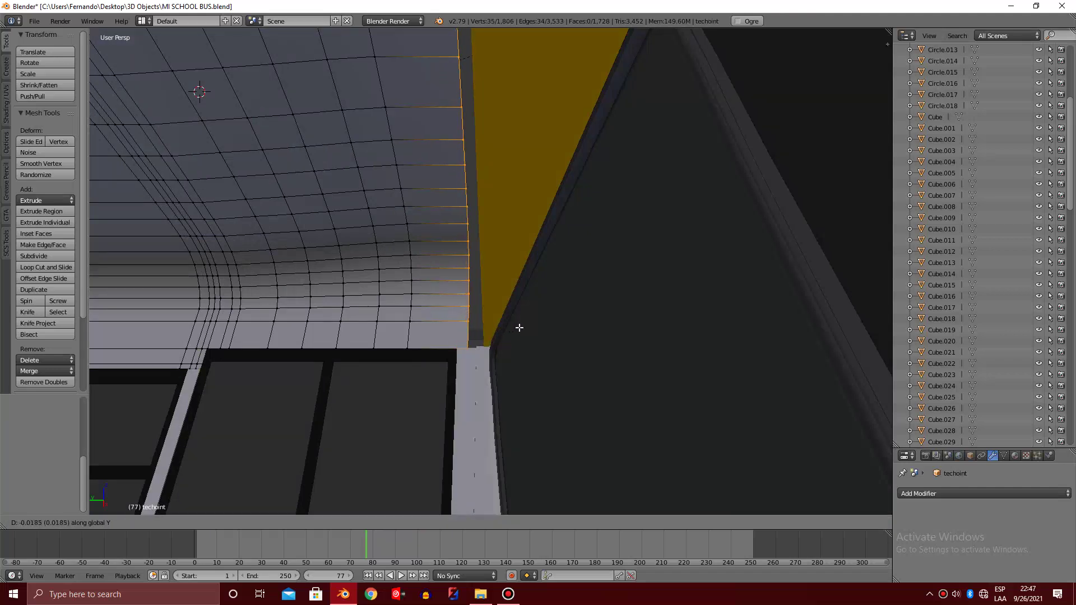
pyautogui.click(541, 320)
# Inspect the reshaped bus front in orthographic and perspective views
pyautogui.scroll(-3, 541, 320)
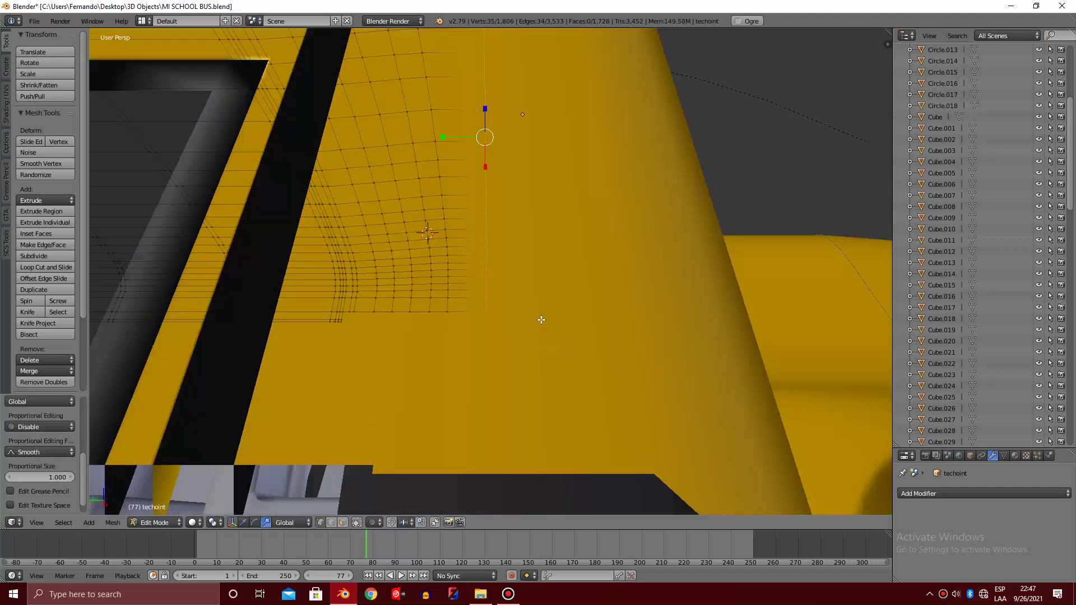
pyautogui.scroll(-3, 541, 320)
pyautogui.press('KP_5')
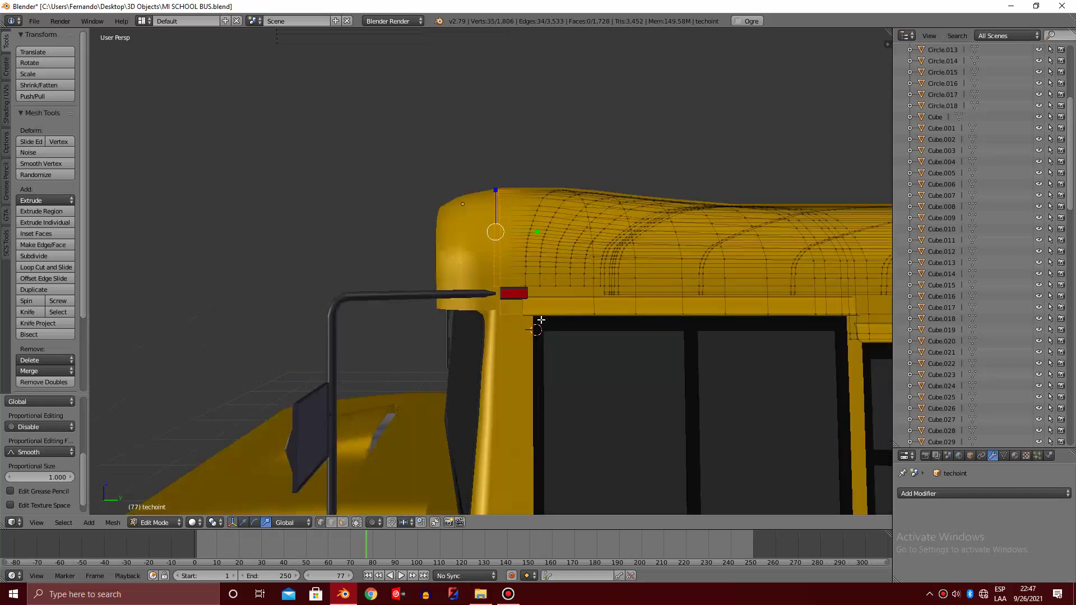
pyautogui.scroll(4, 540, 320)
pyautogui.scroll(-2, 542, 319)
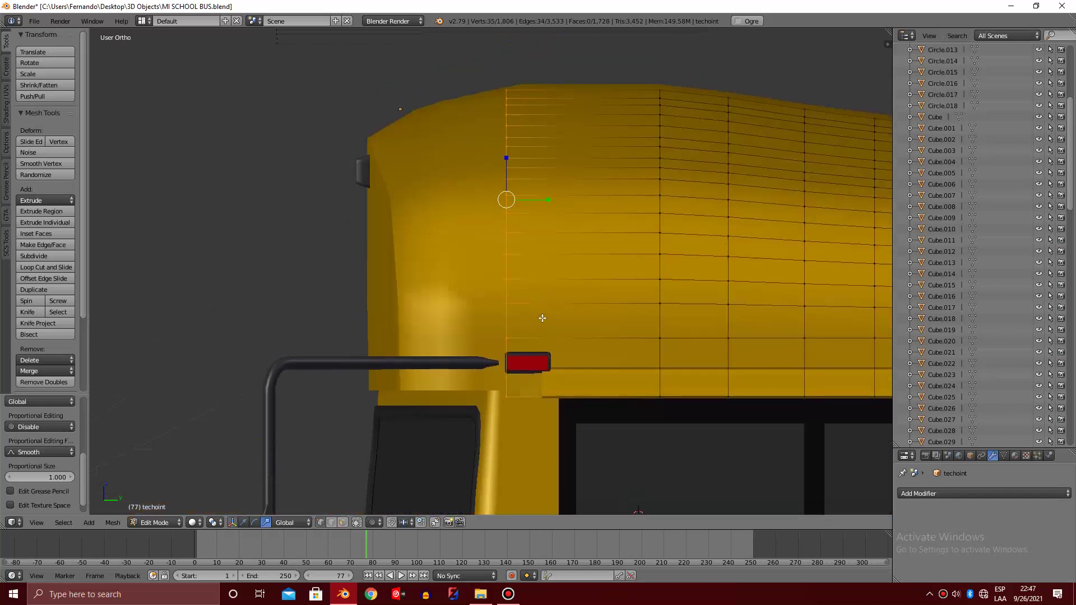
pyautogui.press('KP_5')
pyautogui.moveTo(542, 319)
pyautogui.mouseDown(button='middle')
pyautogui.moveTo(523, 329)
pyautogui.moveTo(562, 307)
pyautogui.moveTo(580, 311)
pyautogui.moveTo(596, 202)
pyautogui.mouseUp(button='middle')
pyautogui.press('KP_5')
pyautogui.press('KP_5')
# Fill the front arch loop with a face, discarding an accidental duplicate
pyautogui.scroll(2, 579, 312)
pyautogui.scroll(-1, 579, 311)
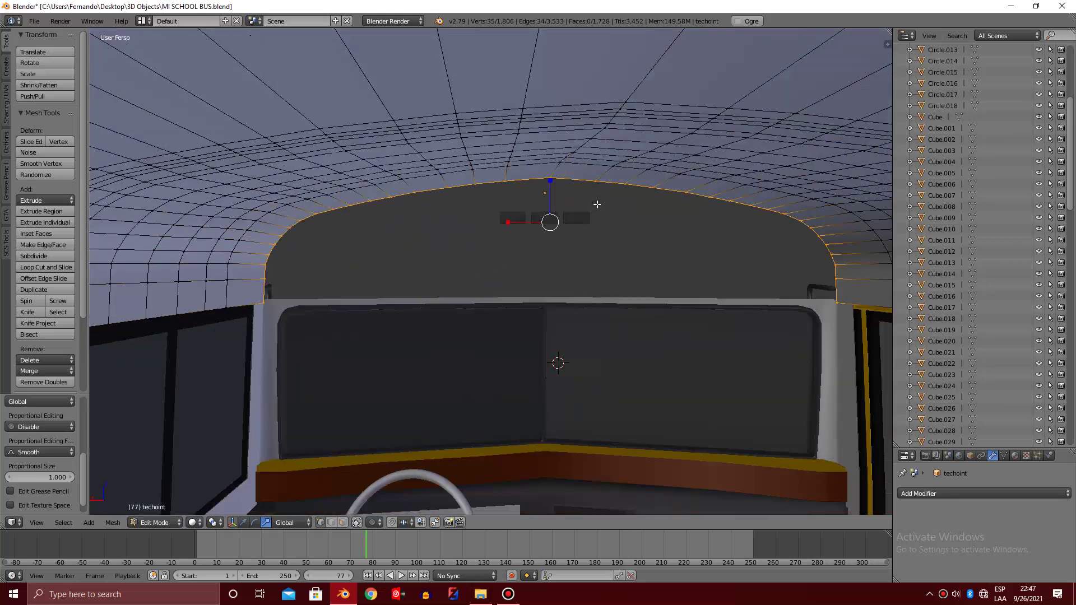
pyautogui.scroll(-2, 597, 204)
pyautogui.scroll(4, 598, 204)
pyautogui.hotkey('shift', 'd')
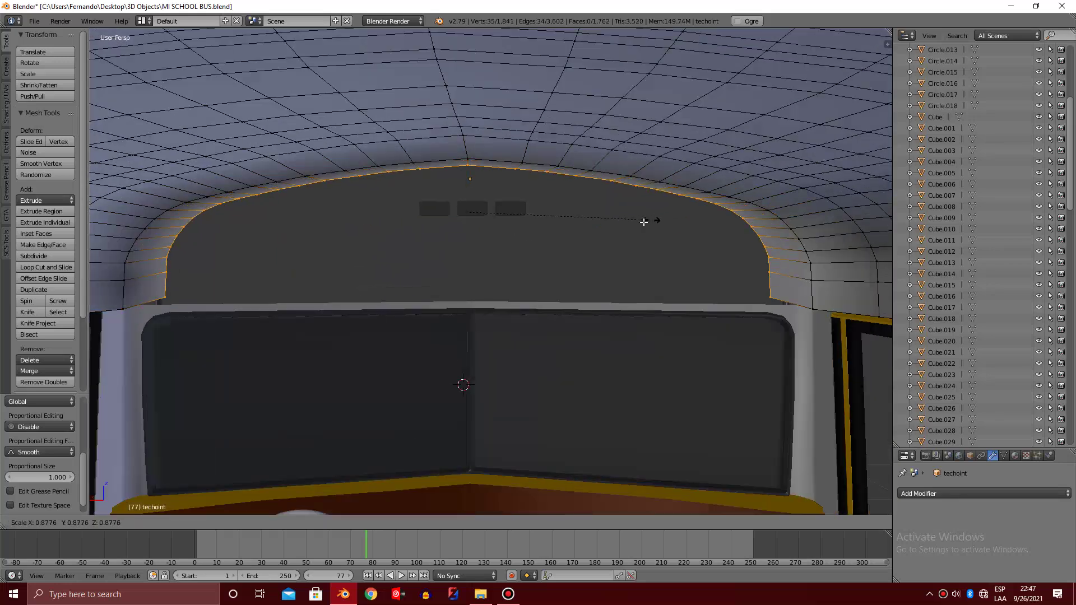
pyautogui.rightClick(644, 222)
pyautogui.hotkey('ctrl', 'z')
pyautogui.press('f')
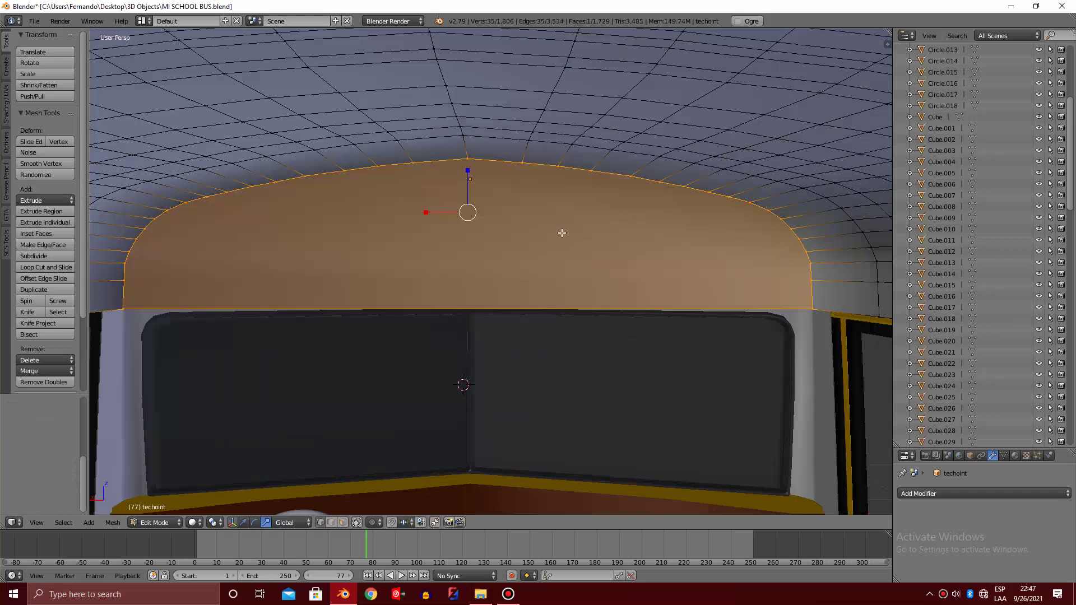
# Separate the arch face into its own object, techoint.001, and select it
pyautogui.press('p')
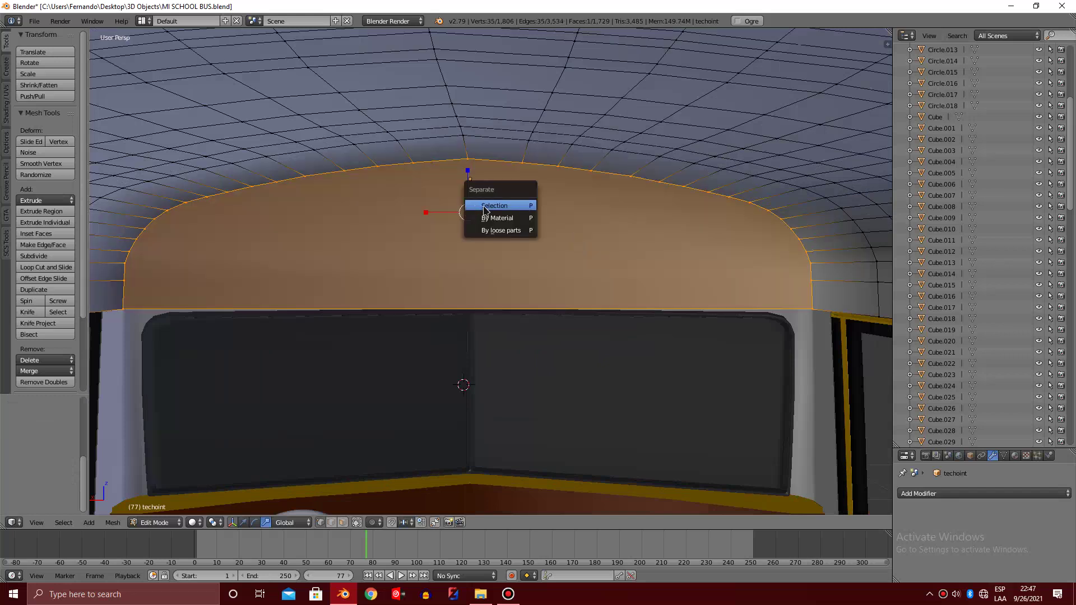
pyautogui.click(483, 205)
pyautogui.press('Tab')
pyautogui.rightClick(478, 206)
pyautogui.press('Tab')
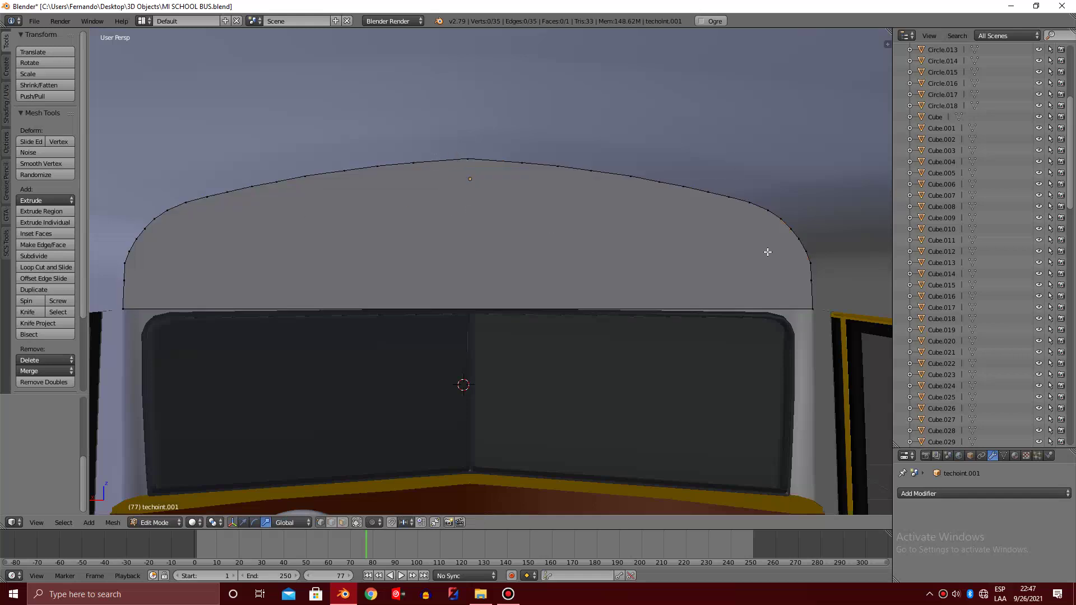
pyautogui.press('k')
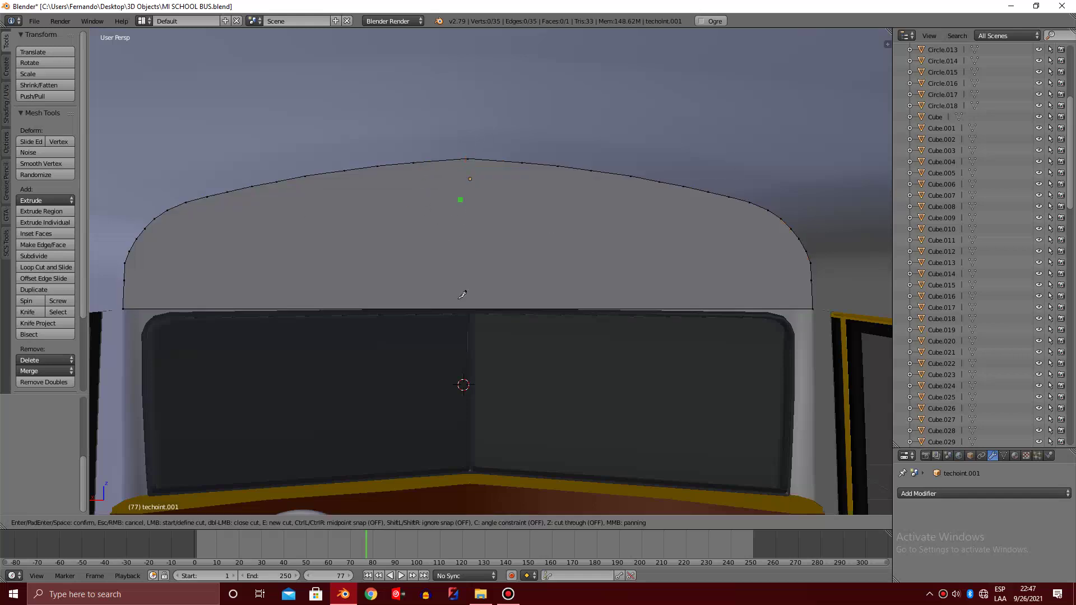
pyautogui.press('Escape')
# Add and apply a Triangulate modifier to techoint.001
pyautogui.press('Tab')
pyautogui.click(946, 494)
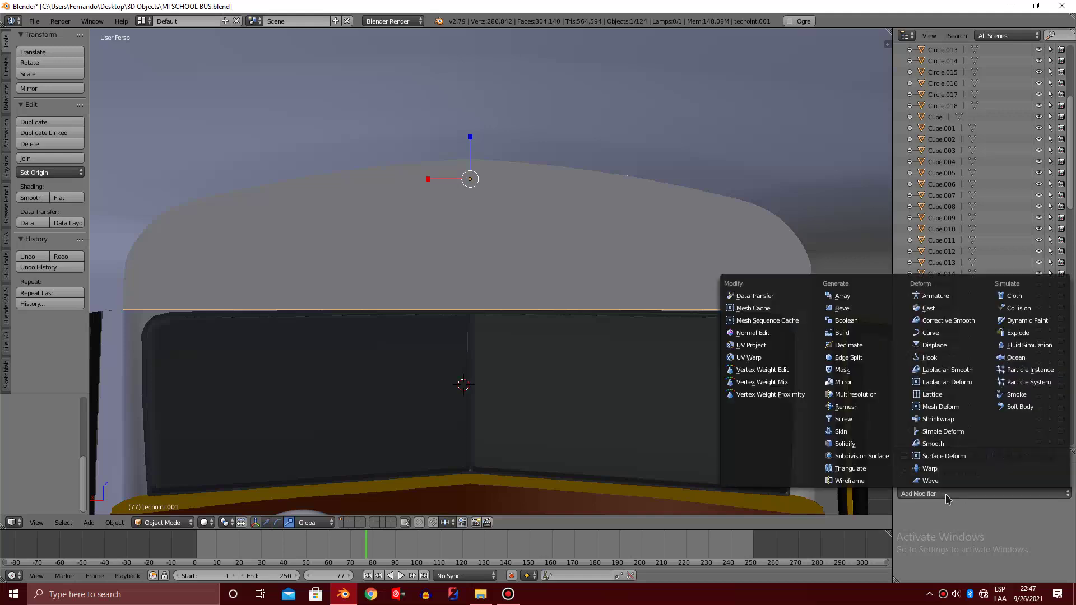
pyautogui.click(881, 475)
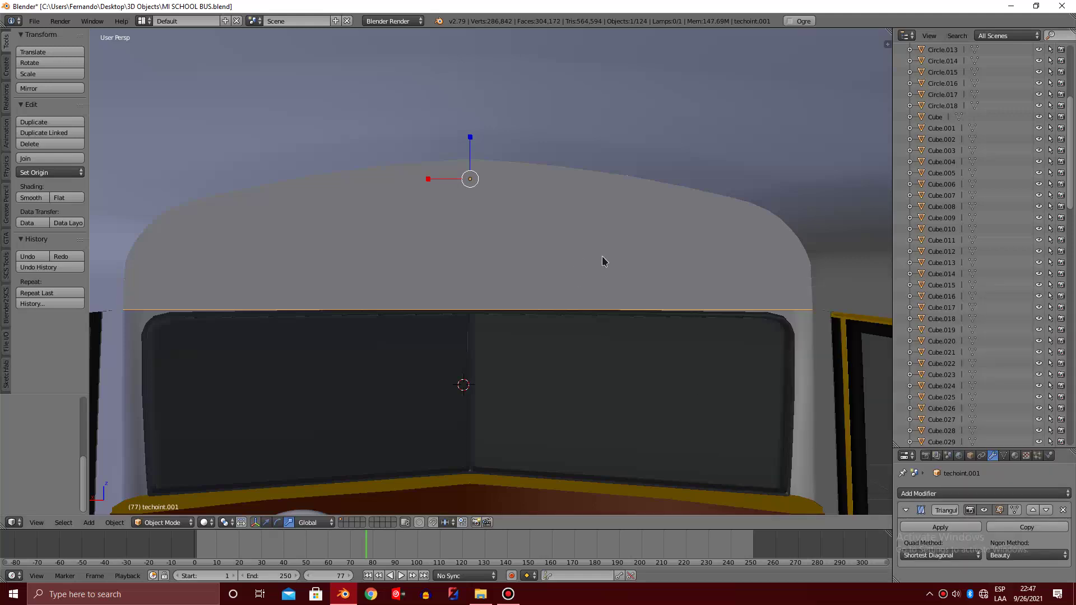
pyautogui.click(940, 528)
pyautogui.press('z')
pyautogui.press('z')
pyautogui.press('Tab')
# Knife-cut the arch face down the middle from its top to its base
pyautogui.press('a')
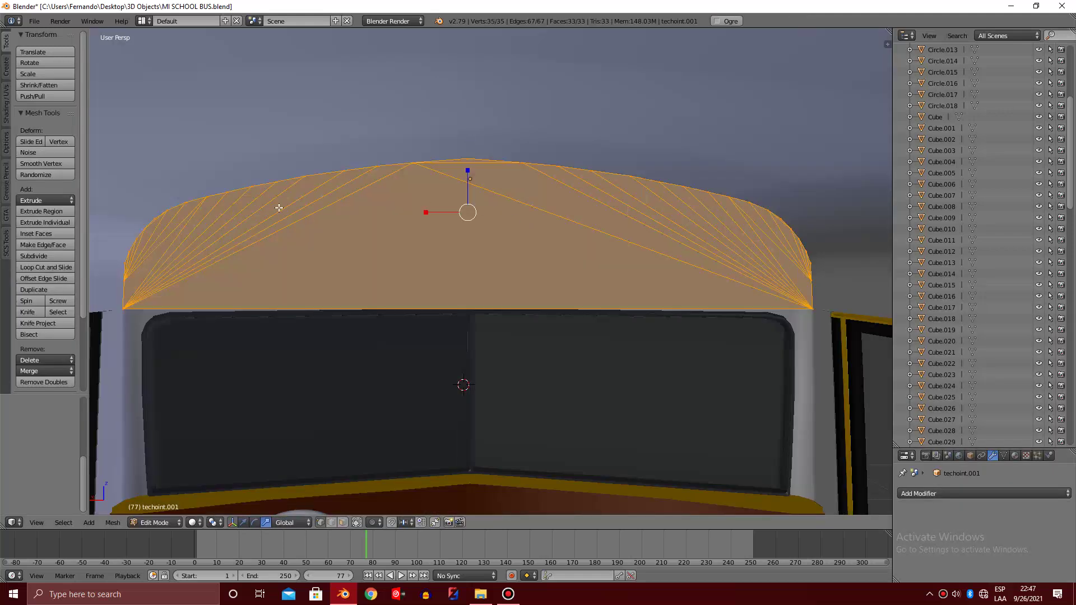
pyautogui.press('a')
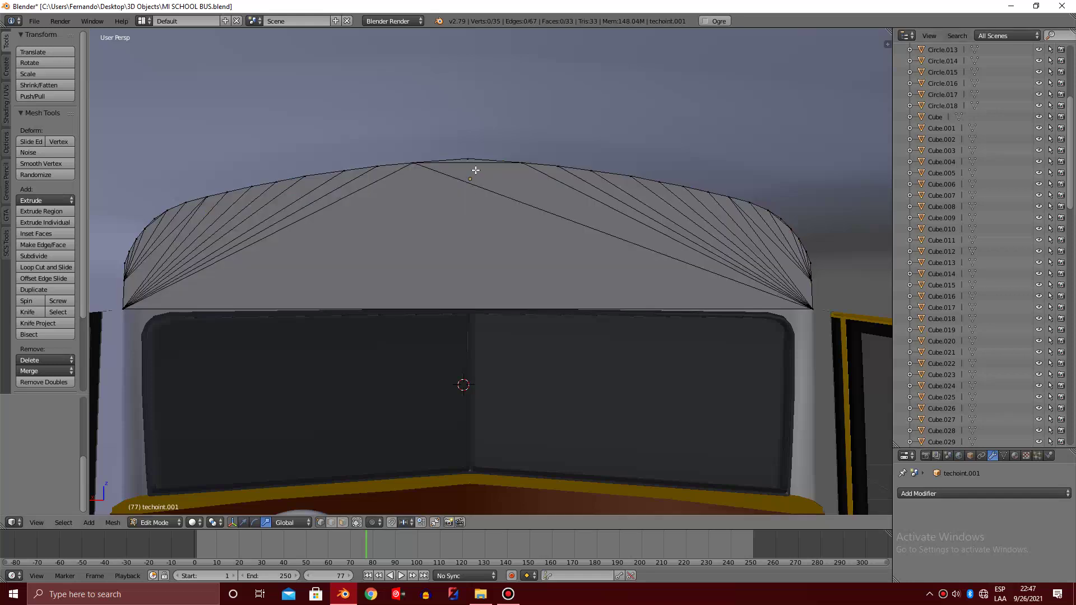
pyautogui.scroll(1, 475, 170)
pyautogui.press('k')
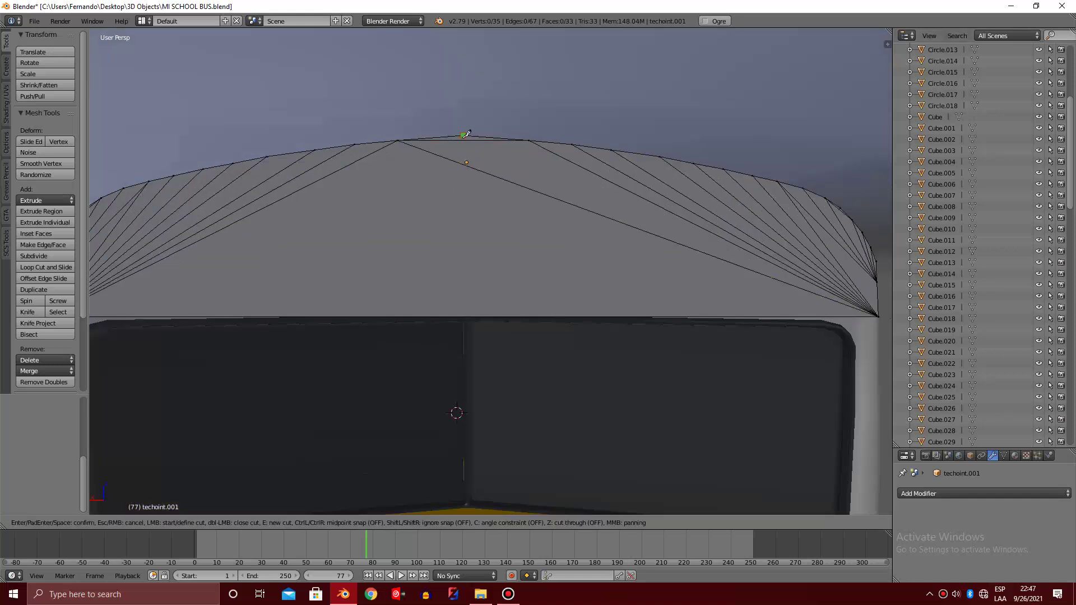
pyautogui.click(466, 316)
pyautogui.press('Return')
pyautogui.scroll(-1, 471, 249)
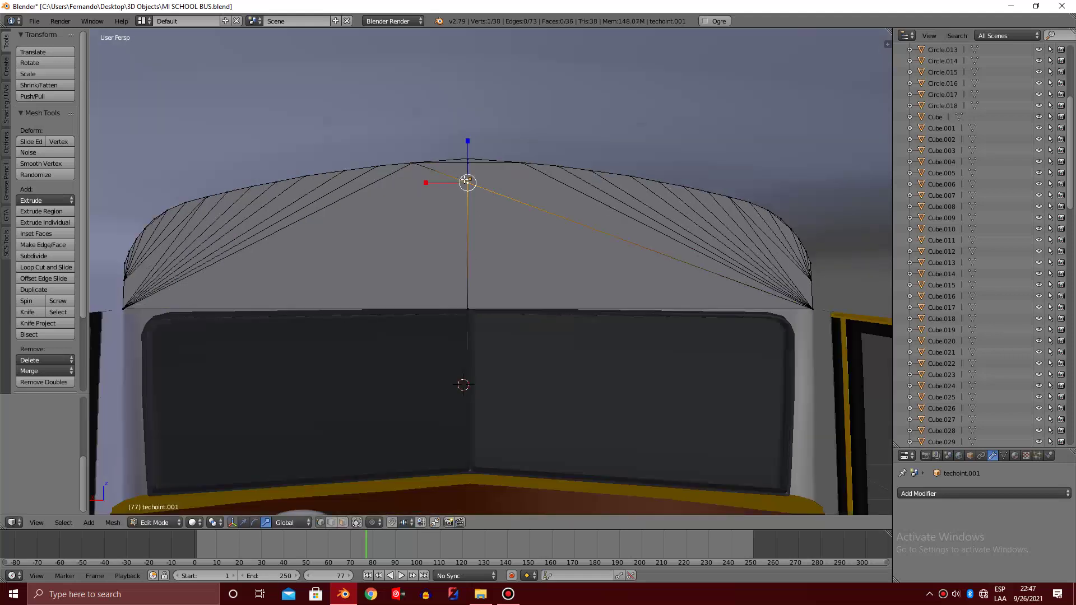
# Merge the selected cut vertices At Center and return to Object Mode
pyautogui.hotkey('alt', 'm')
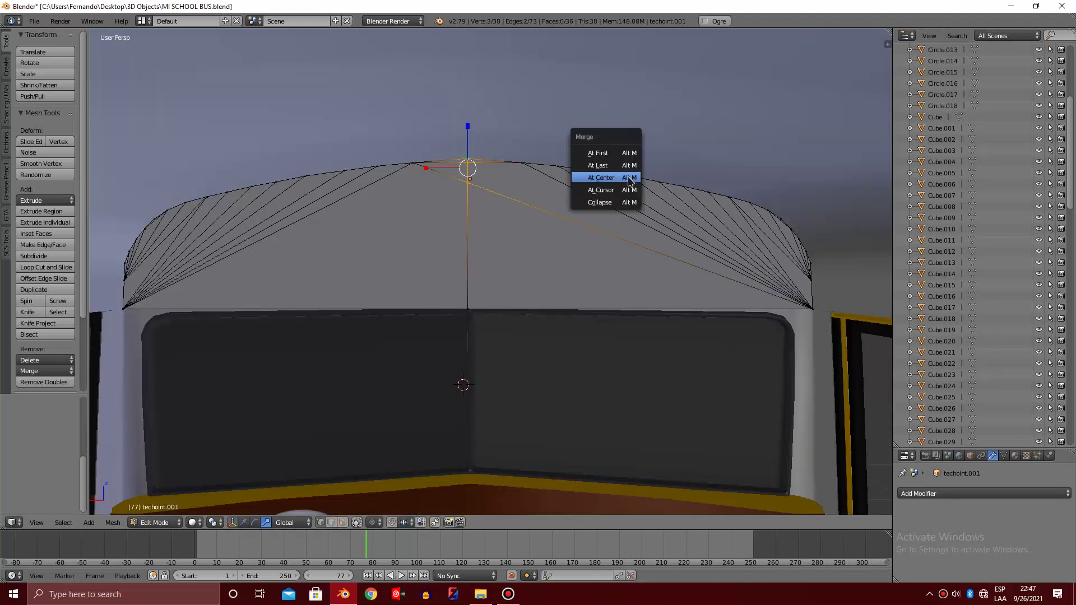
pyautogui.click(611, 164)
pyautogui.press('z')
pyautogui.press('z')
pyautogui.press('a')
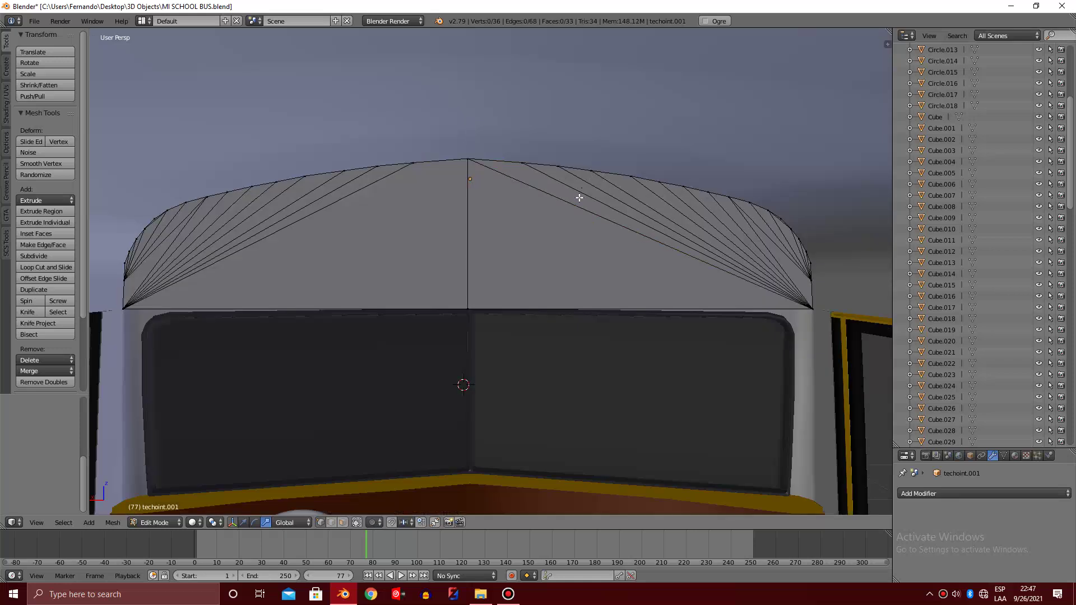
pyautogui.scroll(-1, 579, 197)
pyautogui.press('Tab')
pyautogui.moveTo(562, 205)
pyautogui.mouseDown(button='middle')
pyautogui.moveTo(724, 226)
pyautogui.moveTo(684, 276)
pyautogui.mouseUp(button='middle')
pyautogui.moveTo(577, 321)
pyautogui.mouseDown(button='middle')
pyautogui.moveTo(468, 364)
pyautogui.moveTo(397, 365)
pyautogui.mouseUp(button='middle')
# Select a floor edge of Plane.012 in Edit Mode, undoing a trial extrusion
pyautogui.scroll(-3, 540, 326)
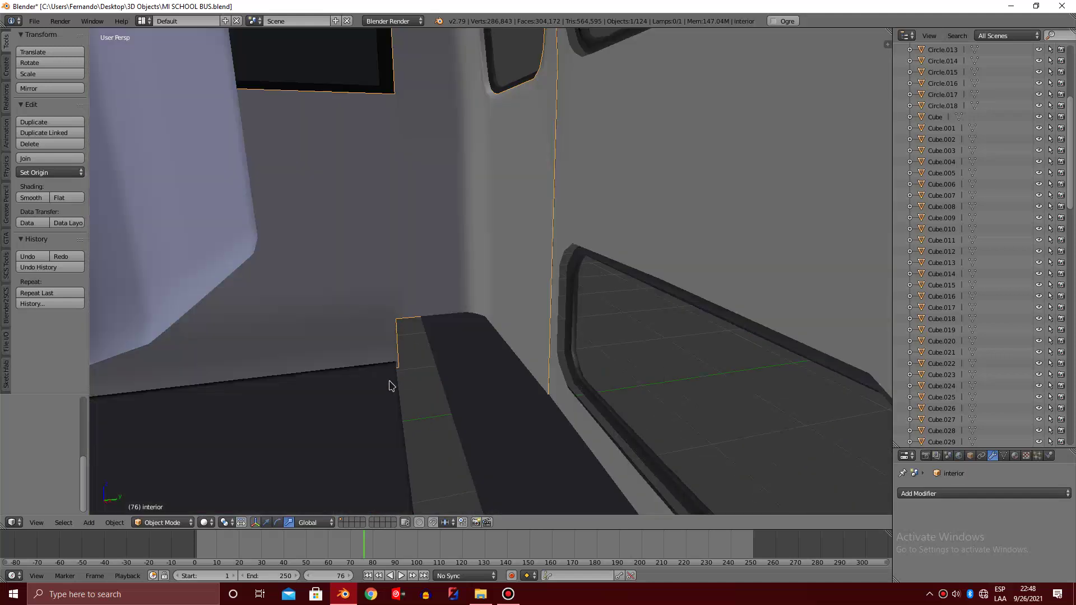
pyautogui.rightClick(391, 386)
pyautogui.press('Tab')
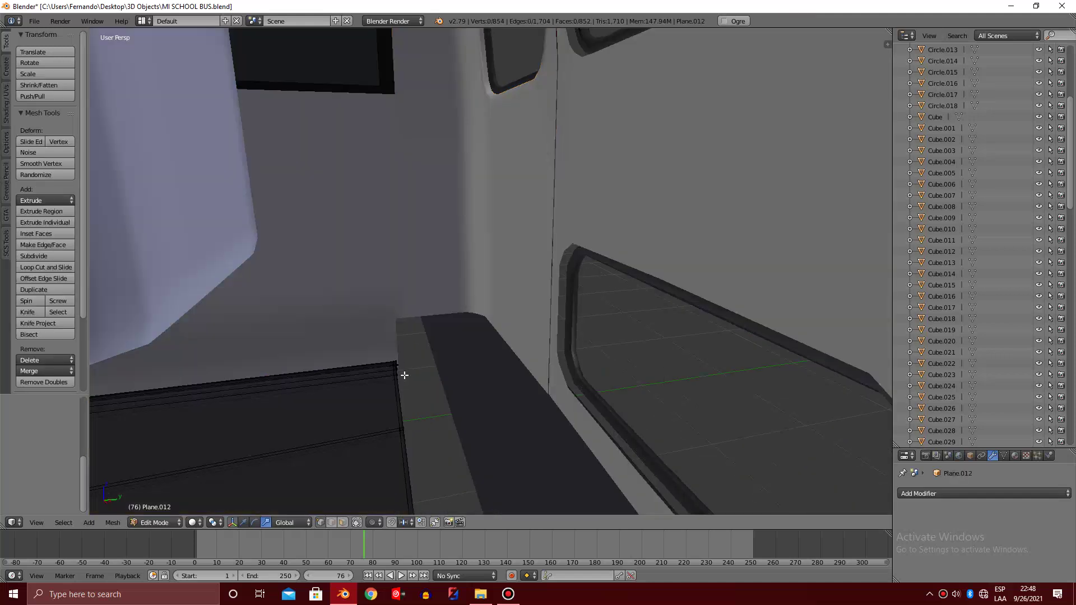
pyautogui.rightClick(404, 372)
pyautogui.moveTo(406, 372); pyautogui.dragTo(406, 370, button='middle')
pyautogui.press('e')
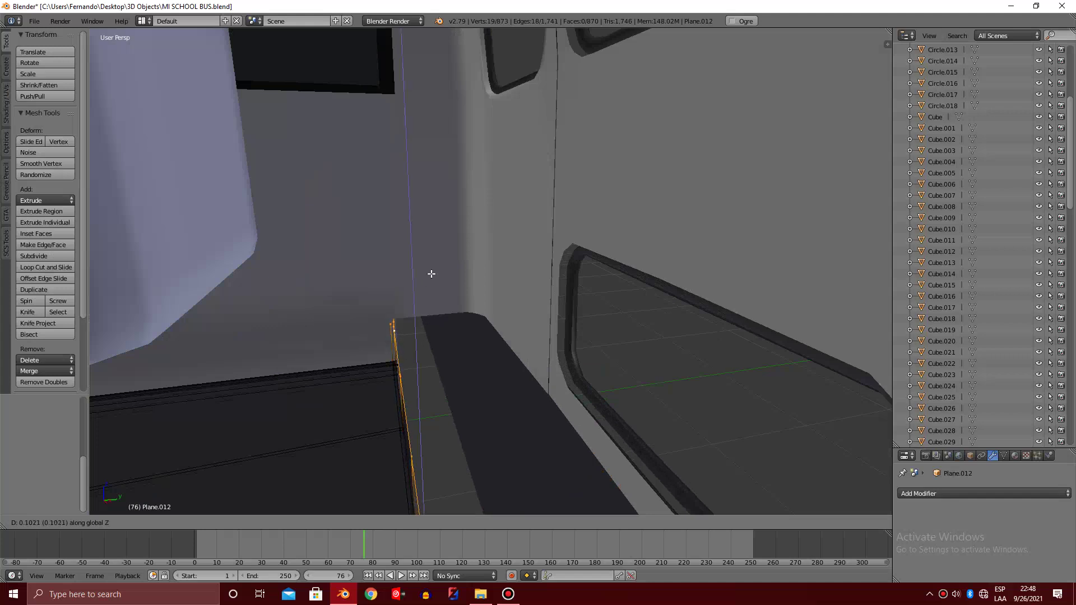
pyautogui.press('Escape')
pyautogui.hotkey('ctrl', 'z')
# Box-select the four vertices at the floor strip's end in right-side wireframe view
pyautogui.moveTo(431, 274); pyautogui.dragTo(416, 386, button='middle')
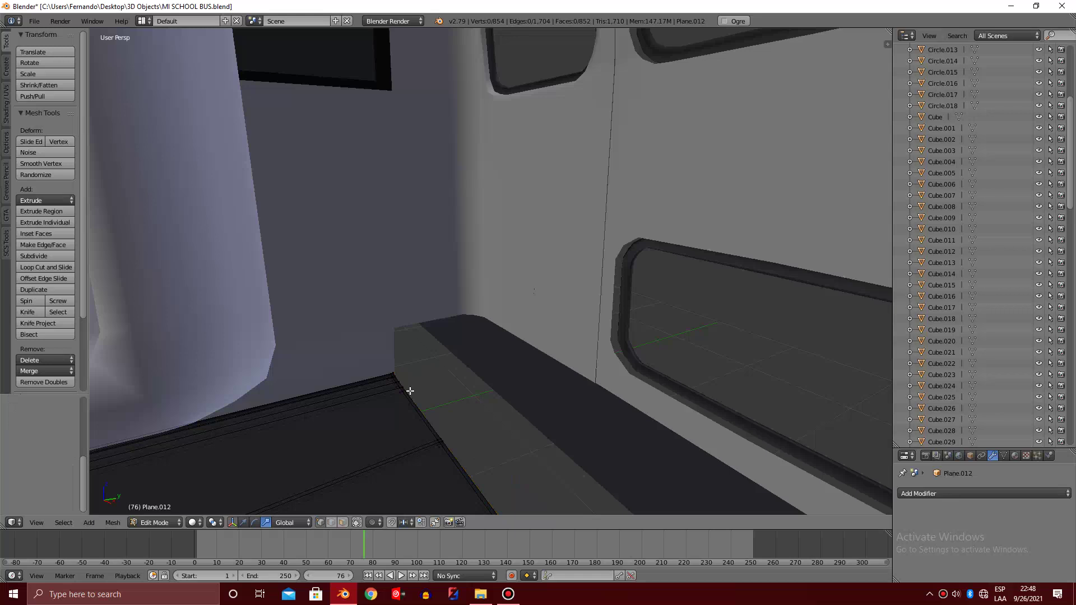
pyautogui.press('KP_3')
pyautogui.press('z')
pyautogui.keyDown('shift'); pyautogui.moveTo(396, 351); pyautogui.dragTo(466, 337, button='middle'); pyautogui.keyUp('shift')
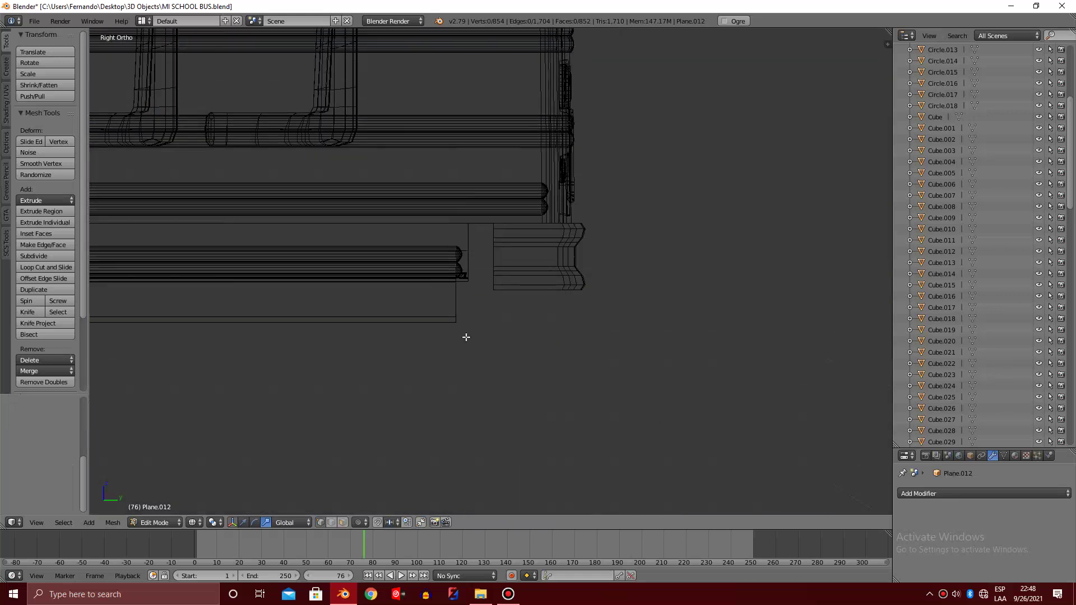
pyautogui.scroll(3, 466, 336)
pyautogui.scroll(1, 391, 339)
pyautogui.scroll(1, 403, 358)
pyautogui.press('b')
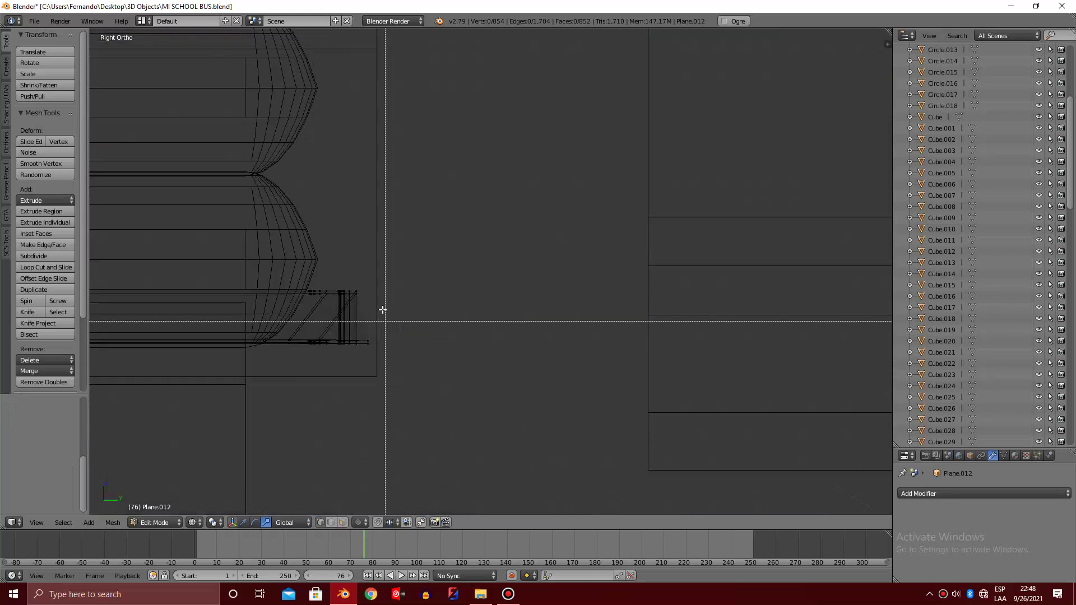
pyautogui.moveTo(355, 269)
pyautogui.mouseDown()
pyautogui.moveTo(378, 349)
pyautogui.moveTo(362, 361)
pyautogui.mouseUp()
pyautogui.press('z')
pyautogui.press('z')
# Extrude the floor's edge loop upward into a low wall
pyautogui.press('z')
pyautogui.press('KP_5')
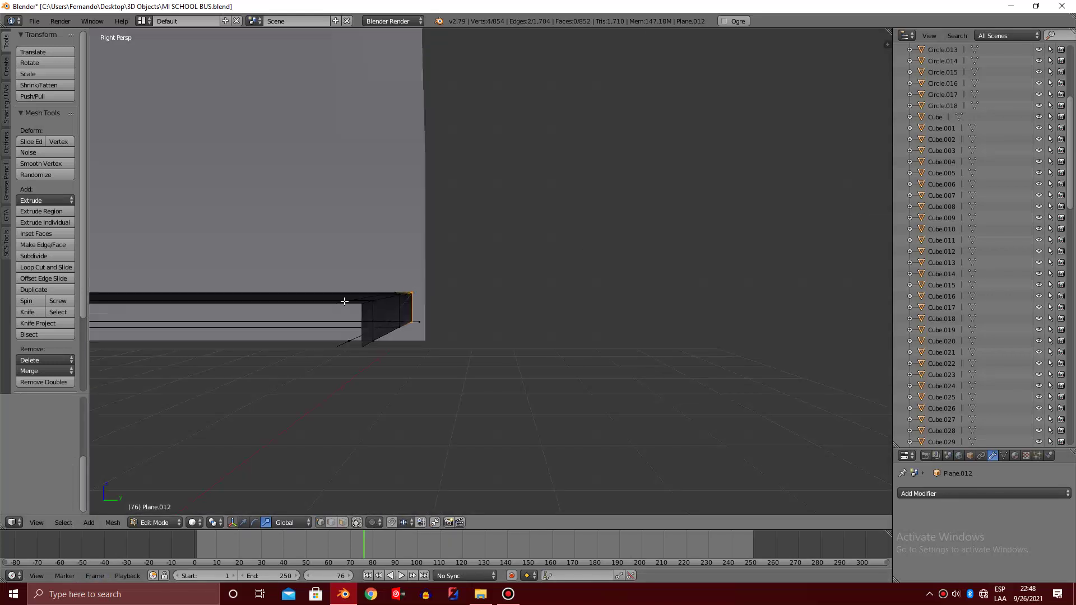
pyautogui.press('z')
pyautogui.moveTo(384, 276)
pyautogui.mouseDown(button='middle')
pyautogui.moveTo(402, 281)
pyautogui.moveTo(422, 315)
pyautogui.mouseUp(button='middle')
pyautogui.press('z')
pyautogui.press('a')
pyautogui.keyDown('alt'); pyautogui.rightClick(474, 337); pyautogui.keyUp('alt')
pyautogui.press('z')
pyautogui.press('z')
pyautogui.moveTo(473, 338)
pyautogui.mouseDown(button='middle')
pyautogui.moveTo(509, 355)
pyautogui.moveTo(501, 422)
pyautogui.mouseUp(button='middle')
pyautogui.press('e')
pyautogui.press('z')
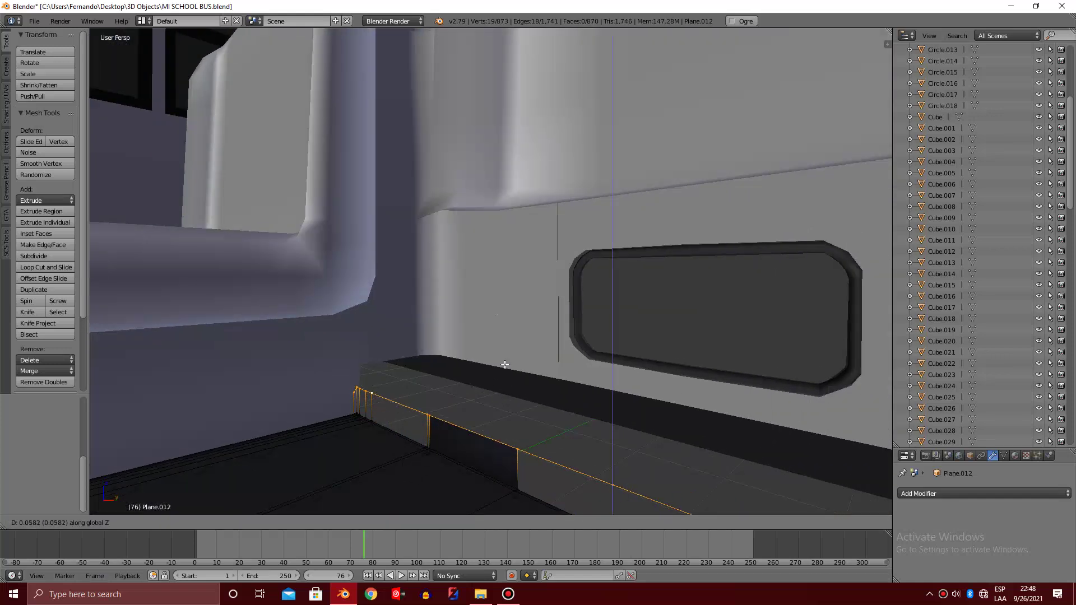
pyautogui.click(506, 308)
pyautogui.moveTo(506, 309); pyautogui.dragTo(480, 403, button='middle')
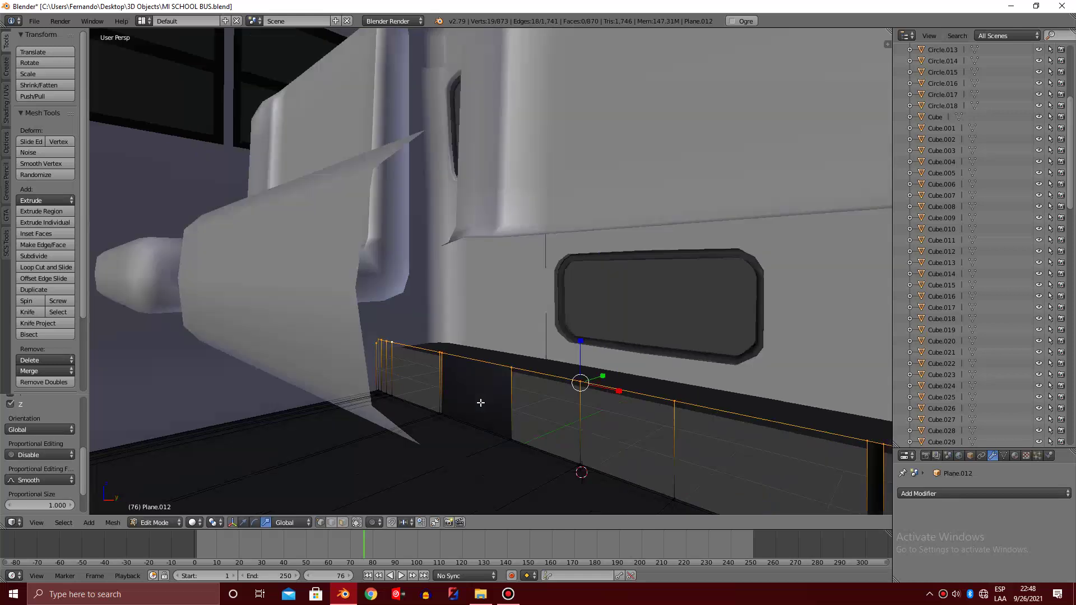
# Inspect the new wall strip, trying Move and the Specials menu without changes
pyautogui.scroll(-3, 481, 403)
pyautogui.scroll(-2, 481, 403)
pyautogui.scroll(-4, 480, 402)
pyautogui.scroll(4, 480, 402)
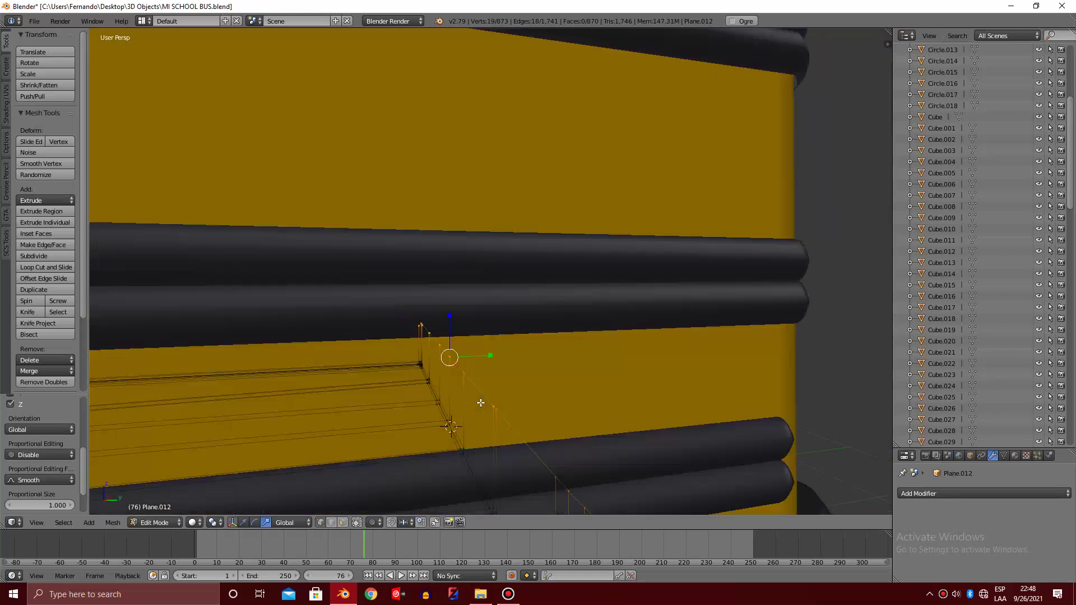
pyautogui.scroll(3, 480, 402)
pyautogui.press('g')
pyautogui.press('Escape')
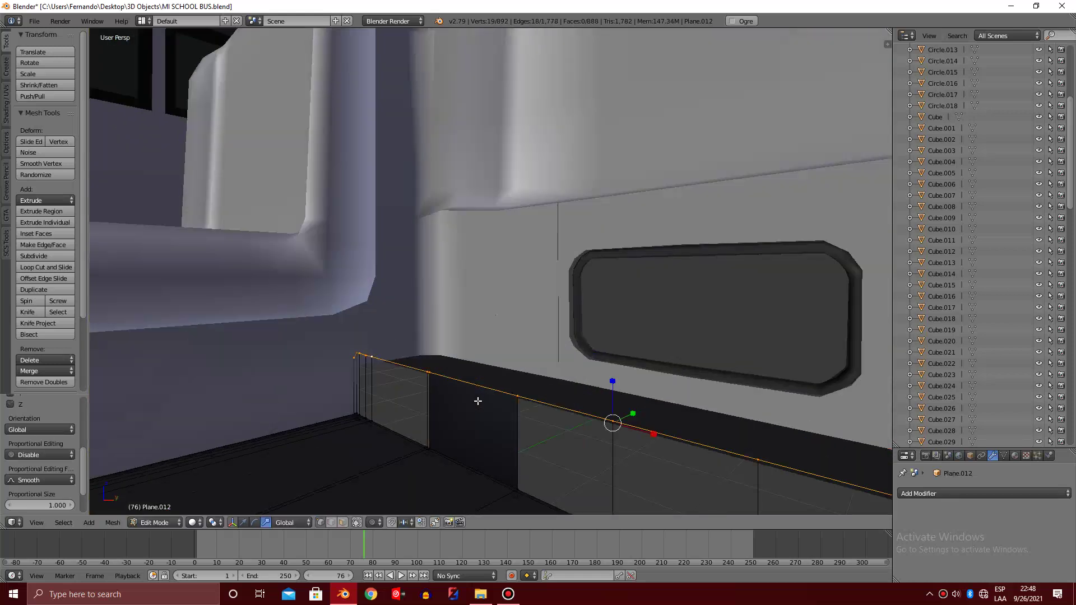
pyautogui.press('w')
pyautogui.press('Escape')
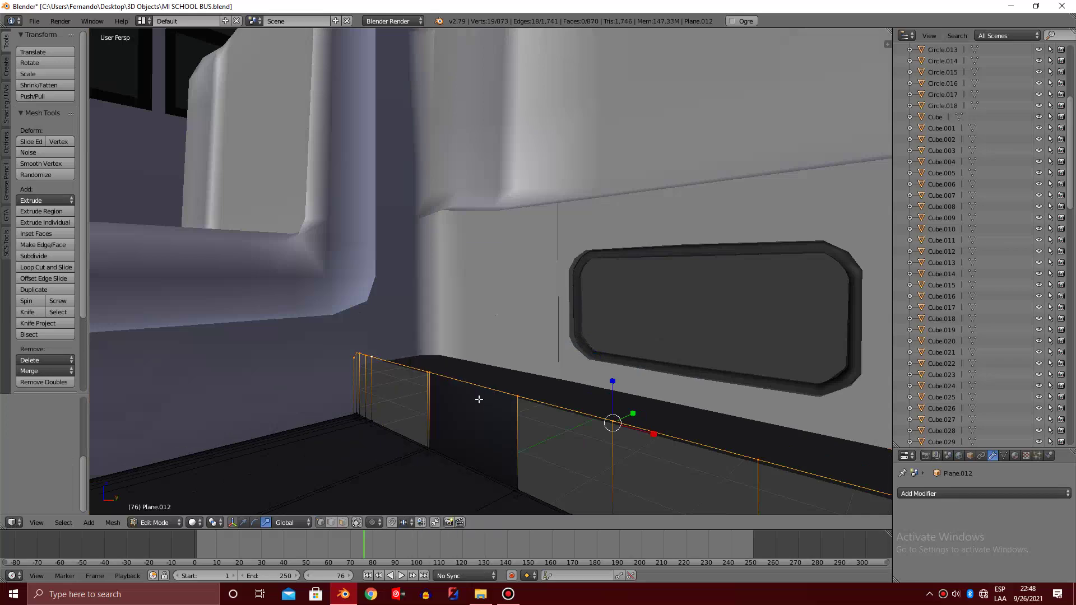
pyautogui.press('z')
pyautogui.moveTo(480, 409); pyautogui.dragTo(432, 391, button='middle')
# Box-select the end panel and right wall panel faces in wireframe
pyautogui.press('z')
pyautogui.press('a')
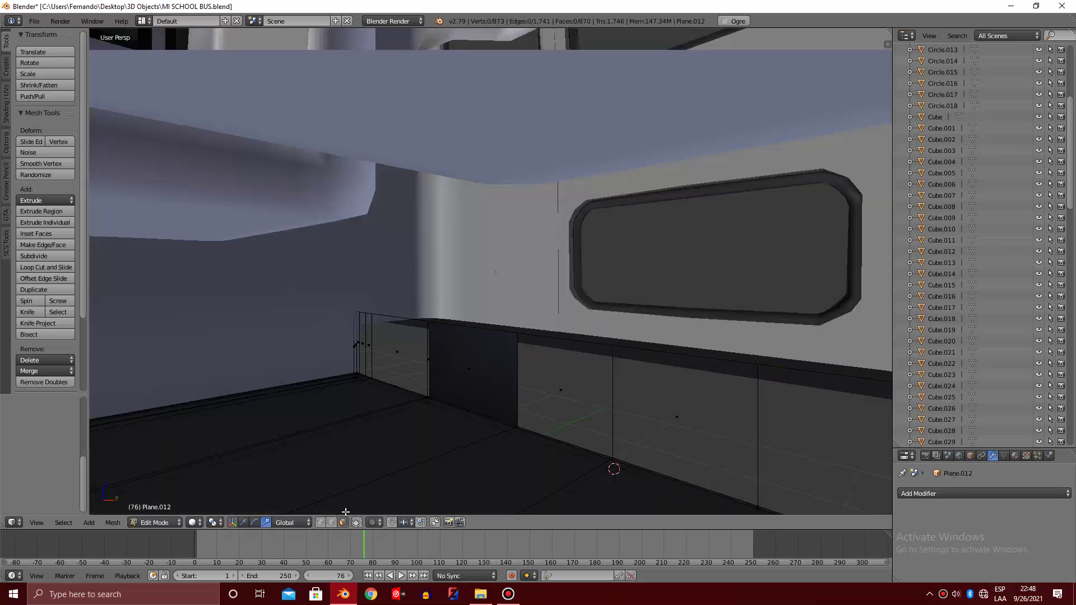
pyautogui.press('z')
pyautogui.press('b')
pyautogui.moveTo(293, 319); pyautogui.dragTo(428, 368)
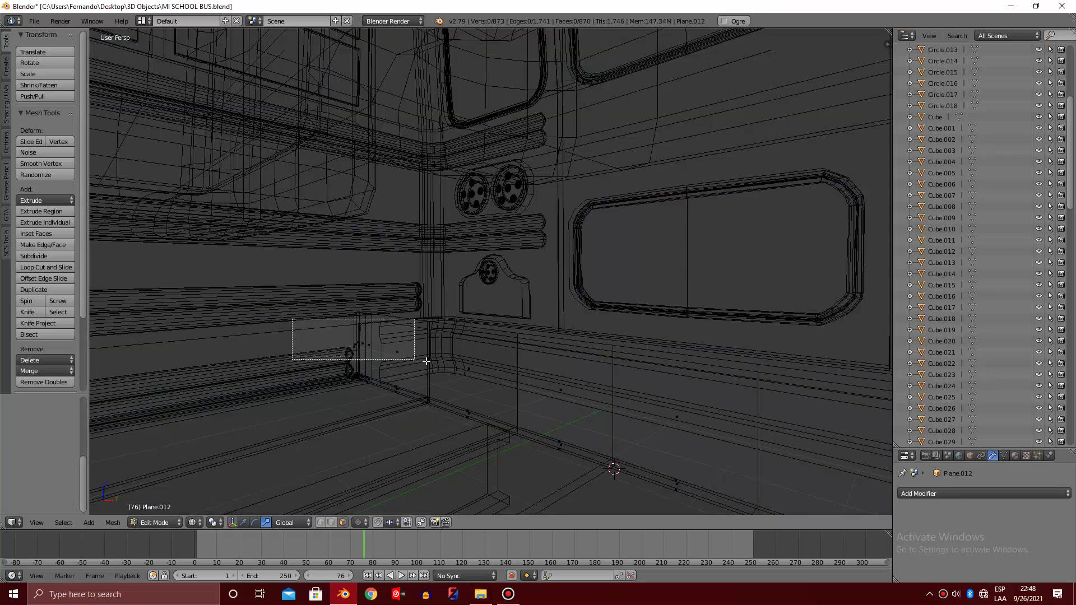
pyautogui.press('v')
pyautogui.press('b')
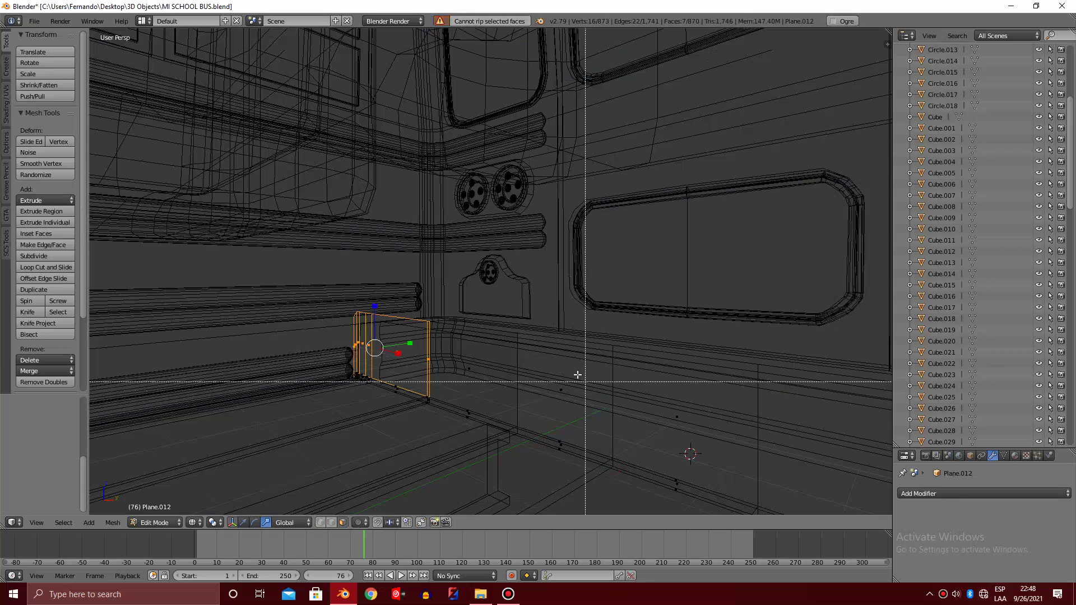
pyautogui.moveTo(555, 372); pyautogui.dragTo(759, 439)
# Add the third panel face and the narrow right end face to the selection
pyautogui.press('shift+KP_7')
pyautogui.keyDown('ctrl'); pyautogui.scroll(-3, 751, 431); pyautogui.keyUp('ctrl')
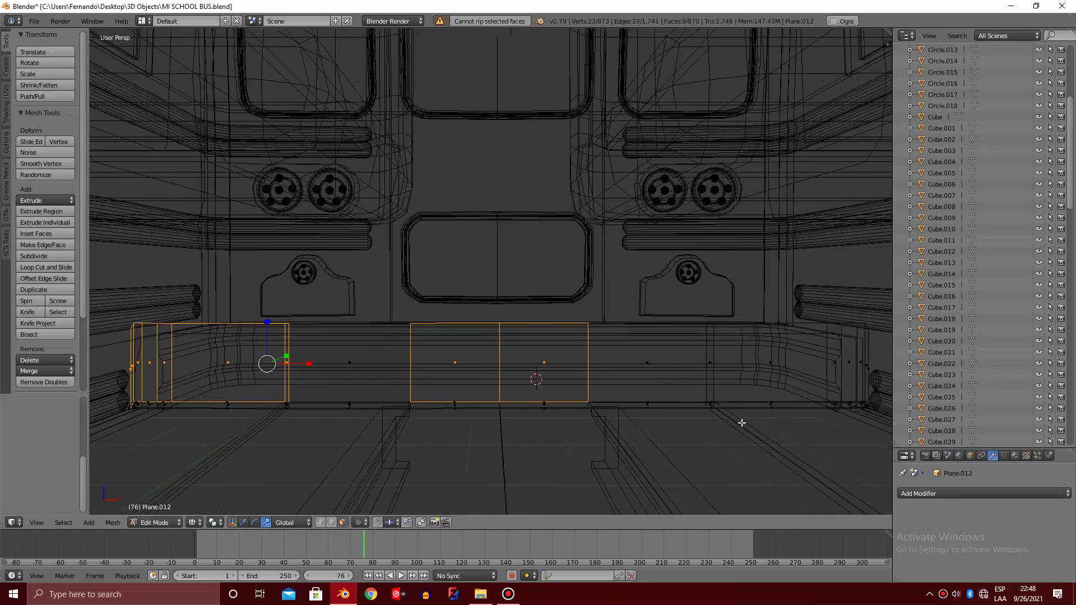
pyautogui.press('z')
pyautogui.scroll(2, 740, 420)
pyautogui.press('KP_6')
pyautogui.press('KP_6')
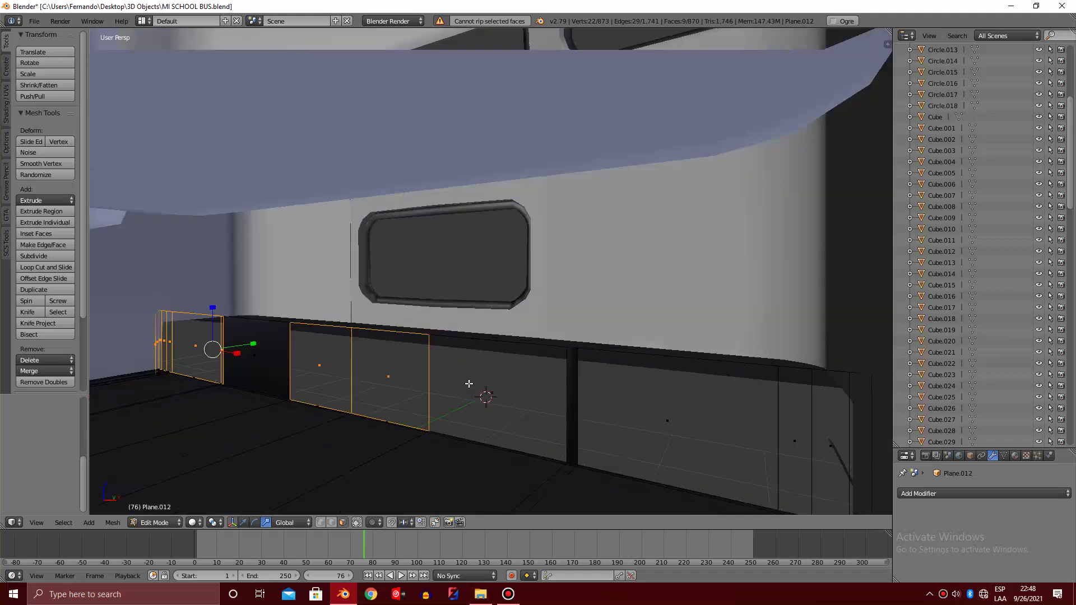
pyautogui.press('KP_6')
pyautogui.press('KP_6')
pyautogui.keyDown('shift'); pyautogui.rightClick(455, 396); pyautogui.keyUp('shift')
pyautogui.press('z')
pyautogui.press('z')
pyautogui.press('KP_4')
pyautogui.press('KP_4')
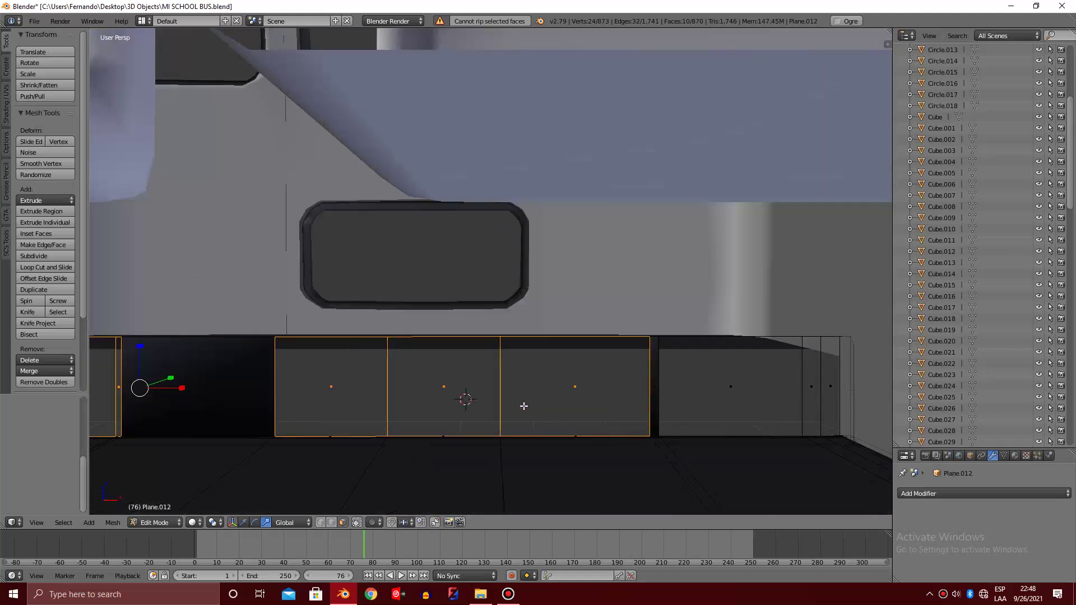
pyautogui.press('z')
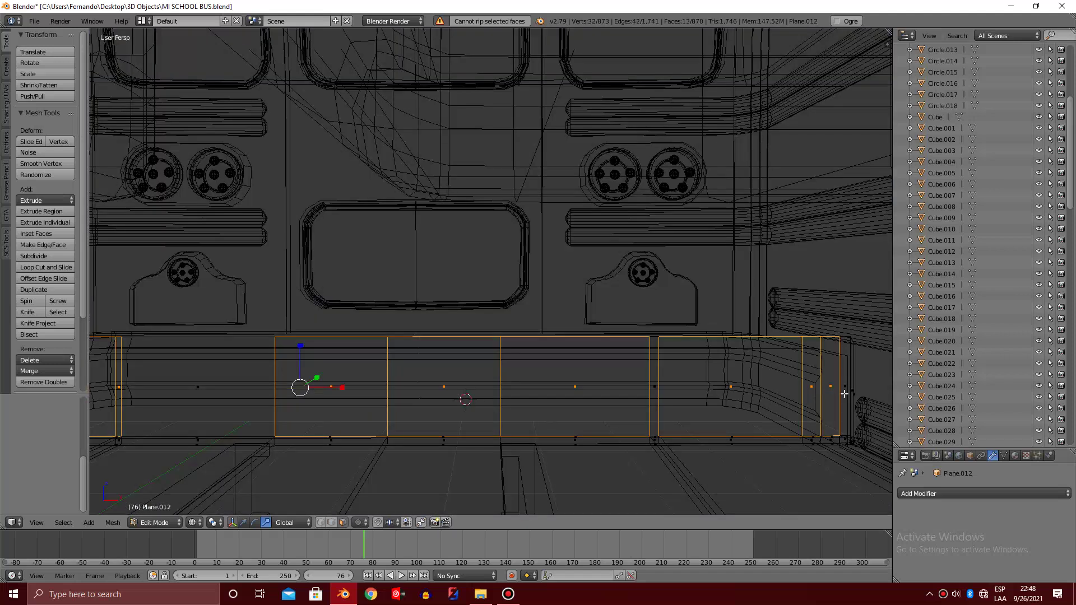
pyautogui.keyDown('shift'); pyautogui.rightClick(847, 387); pyautogui.keyUp('shift')
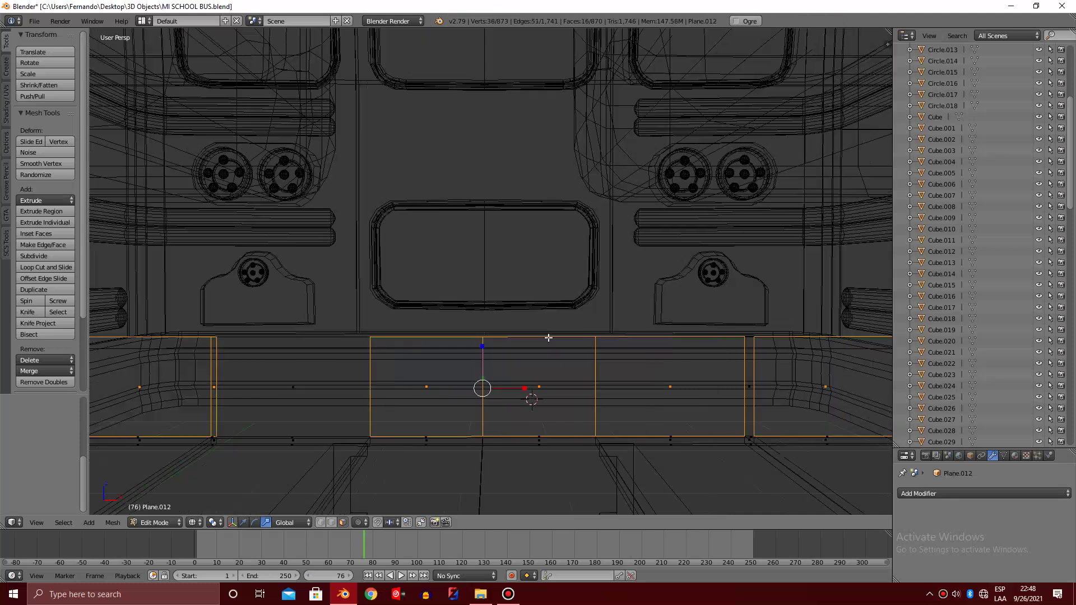
# Flip the normals of the selected wall panel faces
pyautogui.press('z')
pyautogui.moveTo(547, 336); pyautogui.dragTo(328, 343, button='middle')
pyautogui.press('w')
pyautogui.click(328, 343)
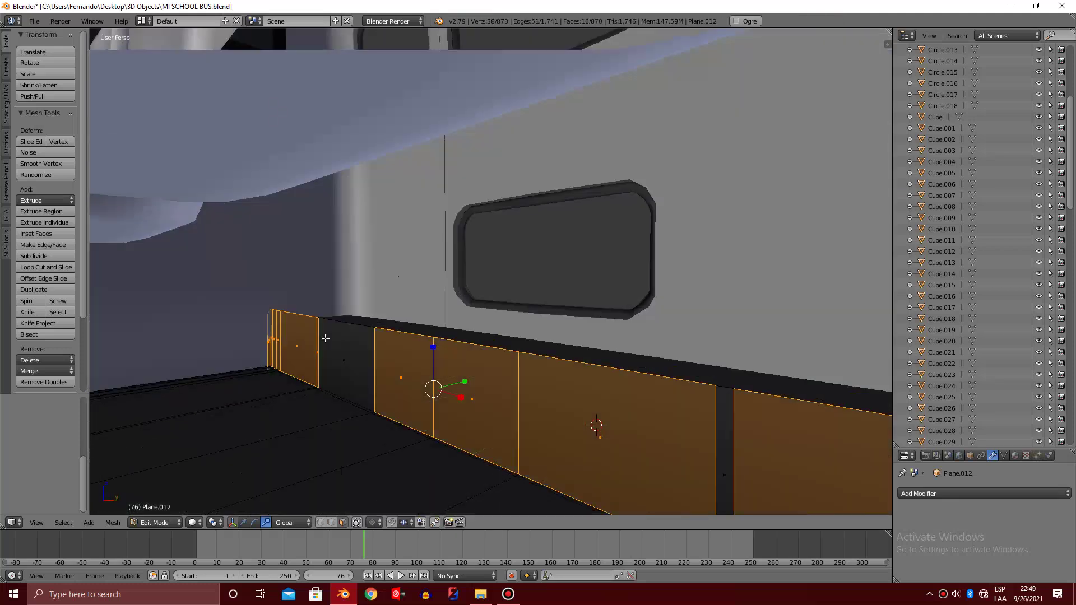
pyautogui.press('Tab')
pyautogui.scroll(5, 348, 343)
pyautogui.scroll(-3, 348, 343)
pyautogui.moveTo(349, 346); pyautogui.dragTo(333, 354, button='middle')
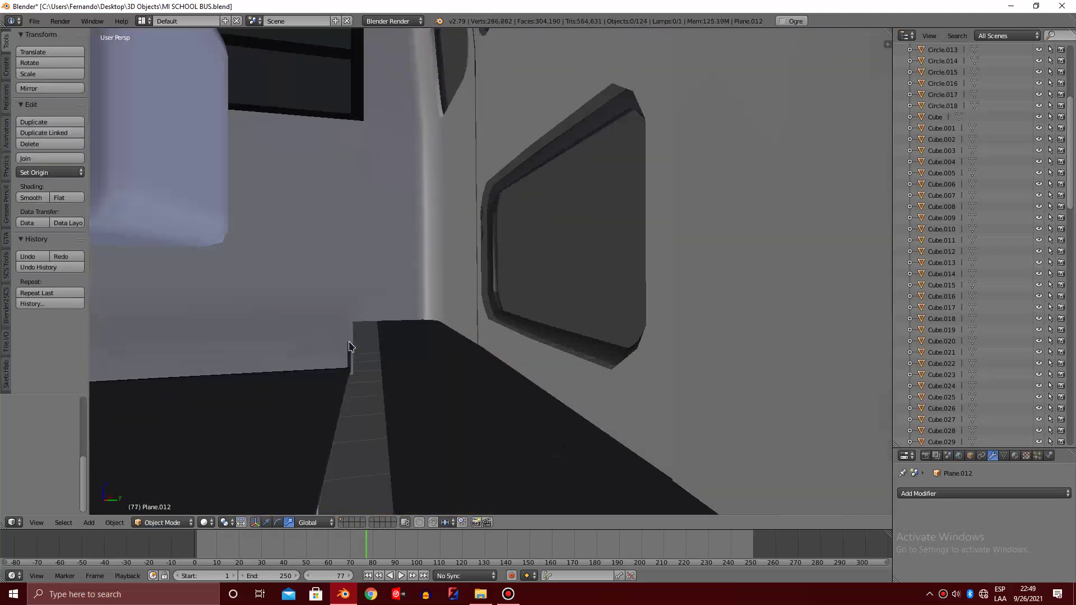
# Select the panels' top edge loop and lower it vertically
pyautogui.press('Tab')
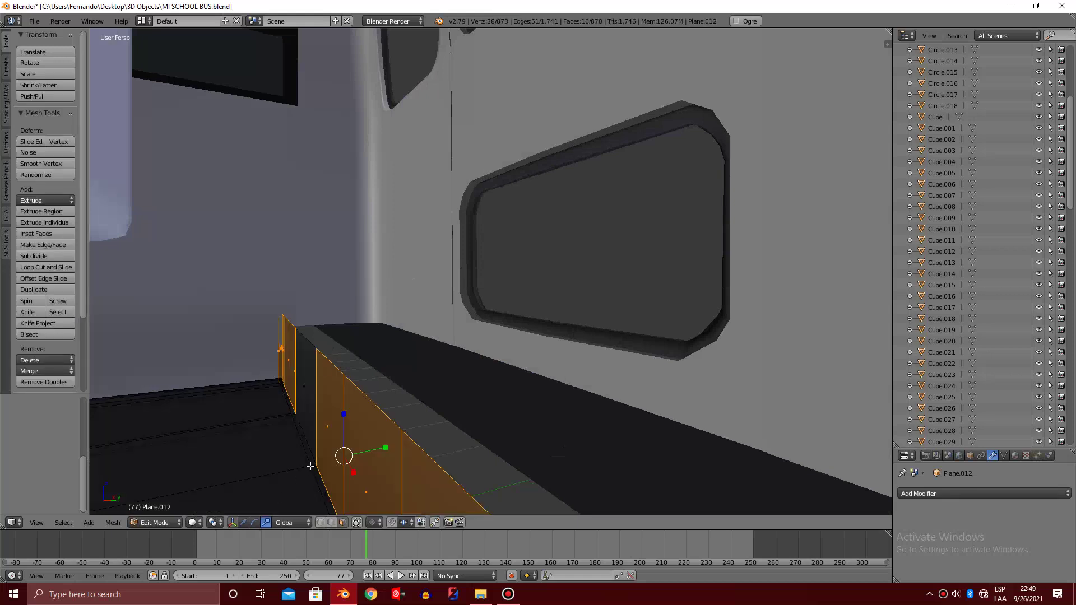
pyautogui.keyDown('alt'); pyautogui.keyDown('shift'); pyautogui.rightClick(325, 443); pyautogui.keyUp('shift'); pyautogui.keyUp('alt')
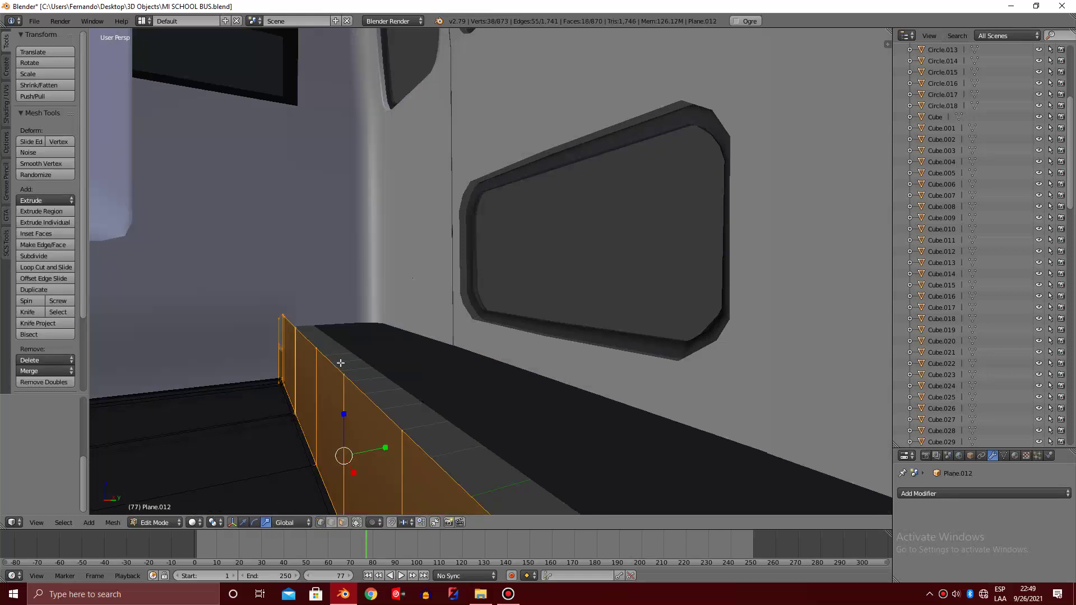
pyautogui.keyDown('alt'); pyautogui.rightClick(341, 356); pyautogui.keyUp('alt')
pyautogui.moveTo(342, 356); pyautogui.dragTo(341, 356, button='middle')
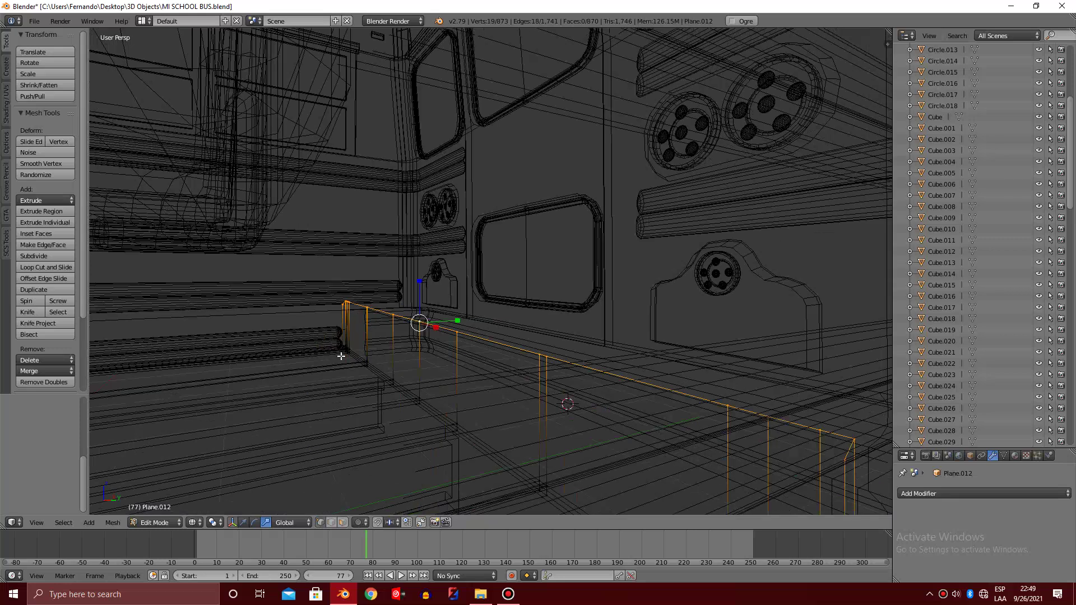
pyautogui.press('z')
pyautogui.press('g')
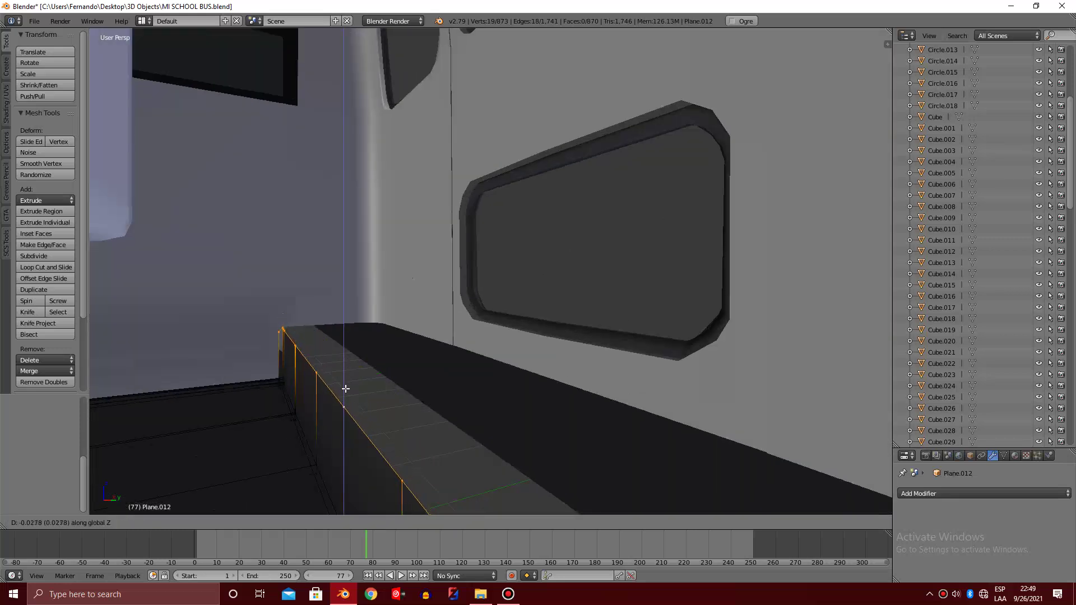
pyautogui.click(346, 388)
# Extrude the top edge loop along X to form the ledge
pyautogui.press('e')
pyautogui.press('x')
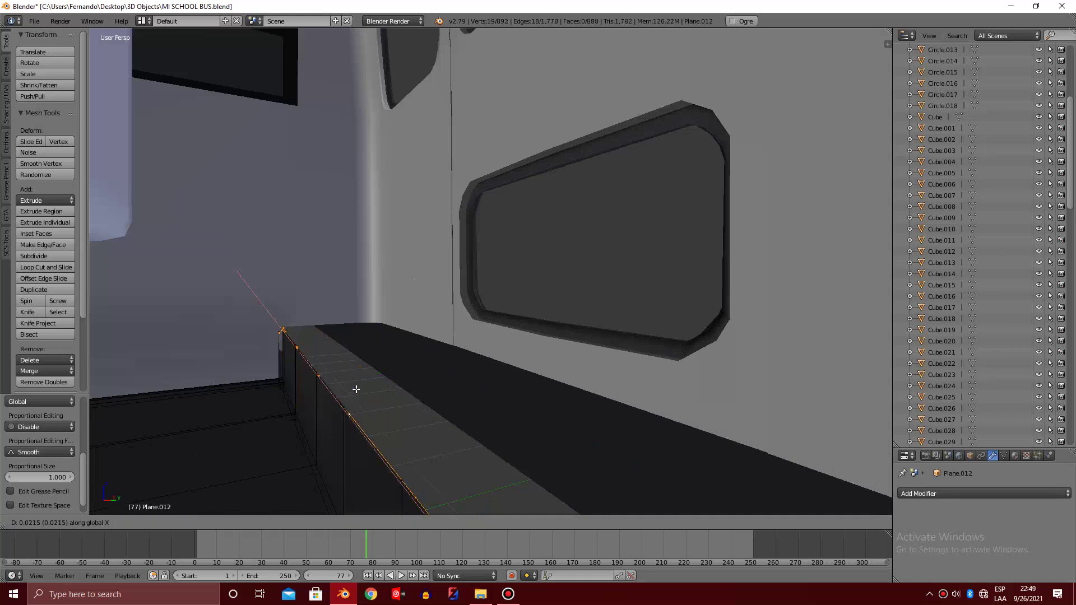
pyautogui.click(357, 389)
# Return to Object Mode and zoom through the seats toward the rear roof corner
pyautogui.keyDown('ctrl'); pyautogui.keyDown('alt'); pyautogui.click(422, 376); pyautogui.keyUp('alt'); pyautogui.keyUp('ctrl')
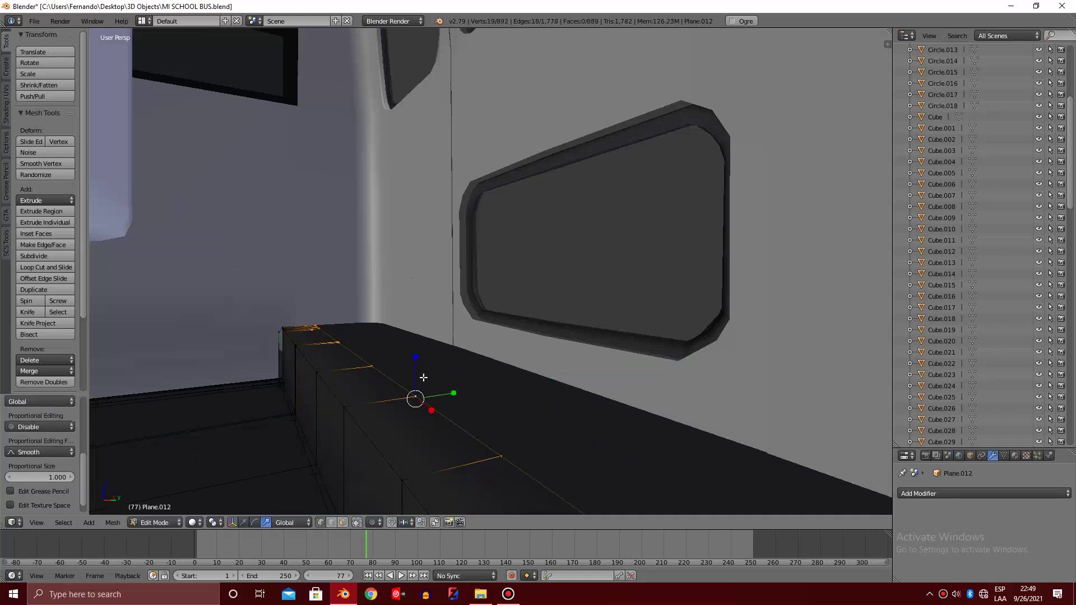
pyautogui.press('Tab')
pyautogui.scroll(-3, 423, 379)
pyautogui.scroll(-3, 423, 379)
pyautogui.press('a')
pyautogui.scroll(3, 424, 381)
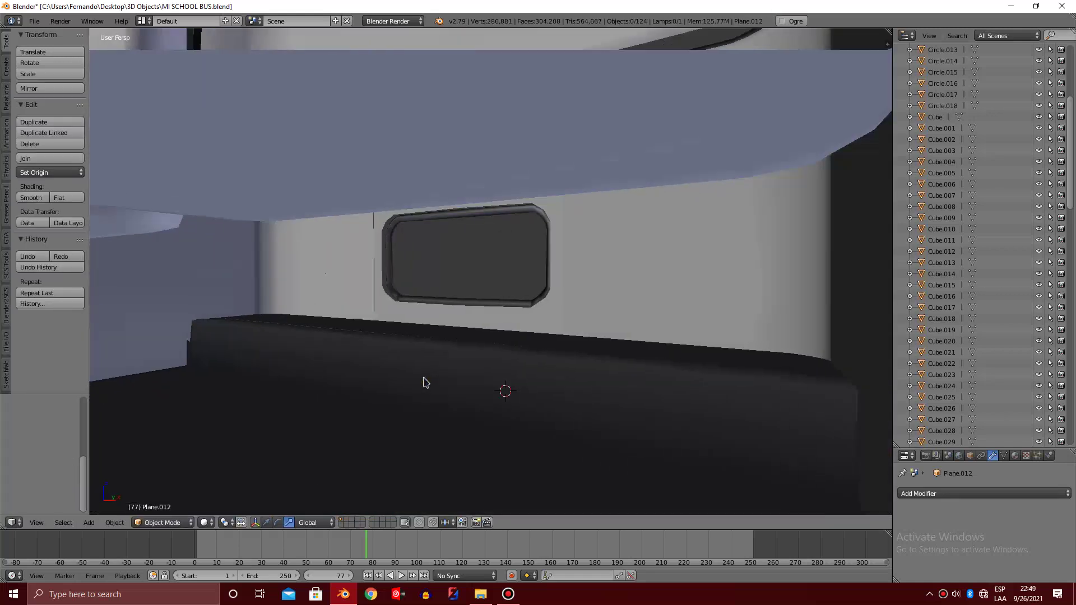
pyautogui.press('KP_4')
pyautogui.press('KP_4')
pyautogui.press('KP_4')
pyautogui.press('KP_4')
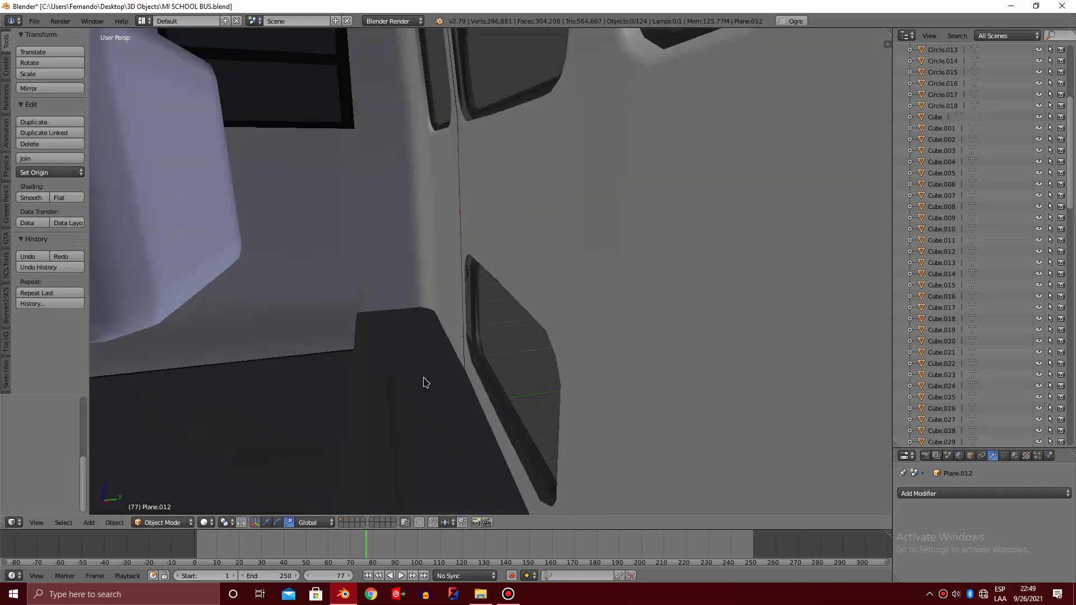
pyautogui.scroll(-4, 386, 401)
pyautogui.scroll(4, 353, 421)
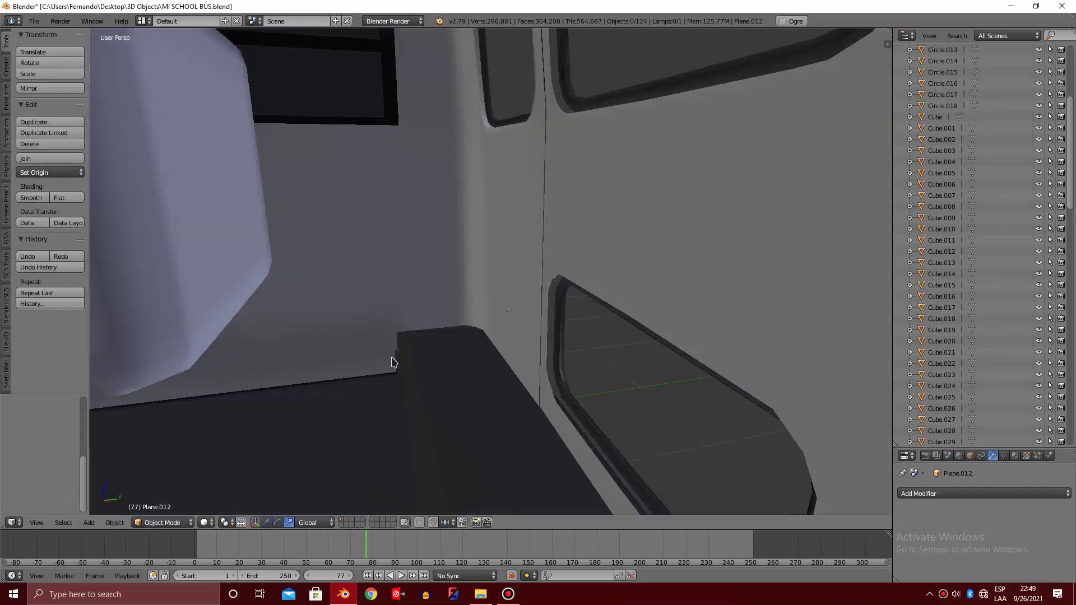
pyautogui.scroll(-1, 386, 365)
pyautogui.scroll(-3, 361, 372)
pyautogui.scroll(3, 395, 351)
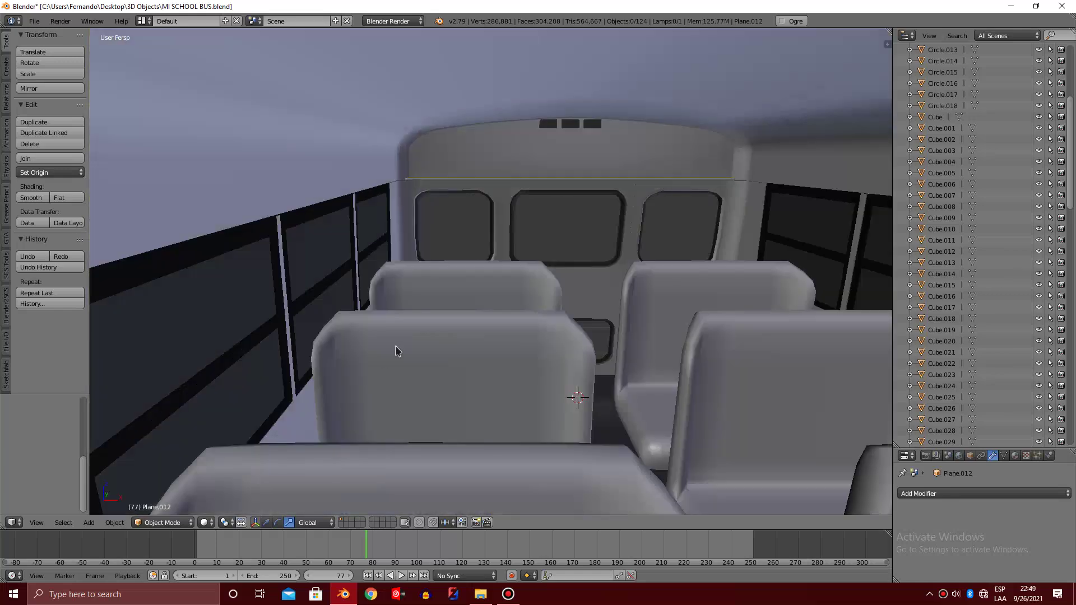
pyautogui.scroll(2, 397, 344)
pyautogui.scroll(2, 406, 332)
pyautogui.scroll(2, 405, 335)
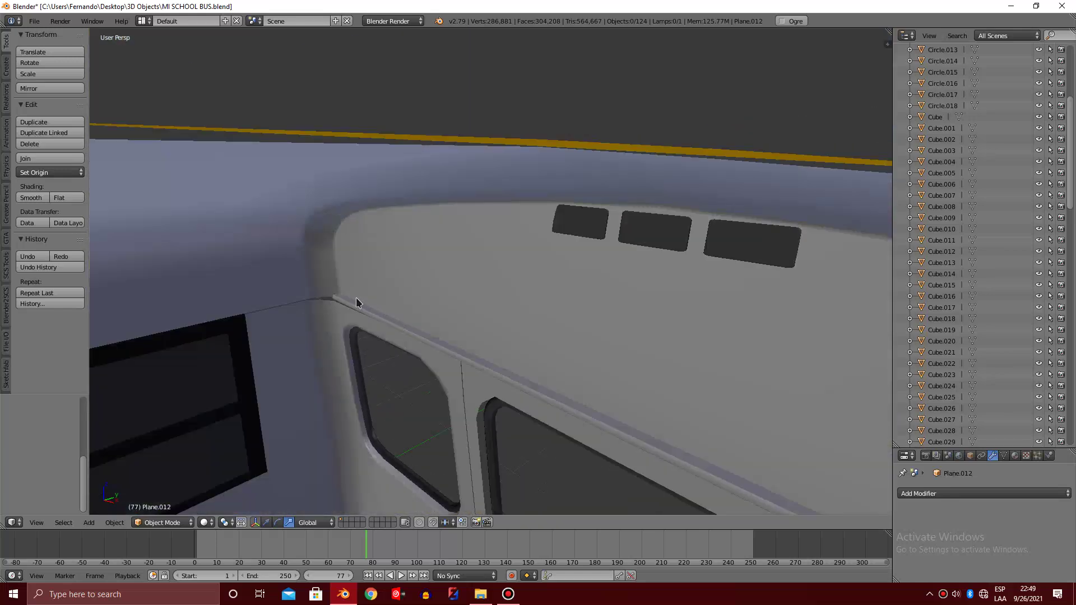
pyautogui.rightClick(359, 278)
pyautogui.press('Tab')
pyautogui.scroll(-2, 359, 279)
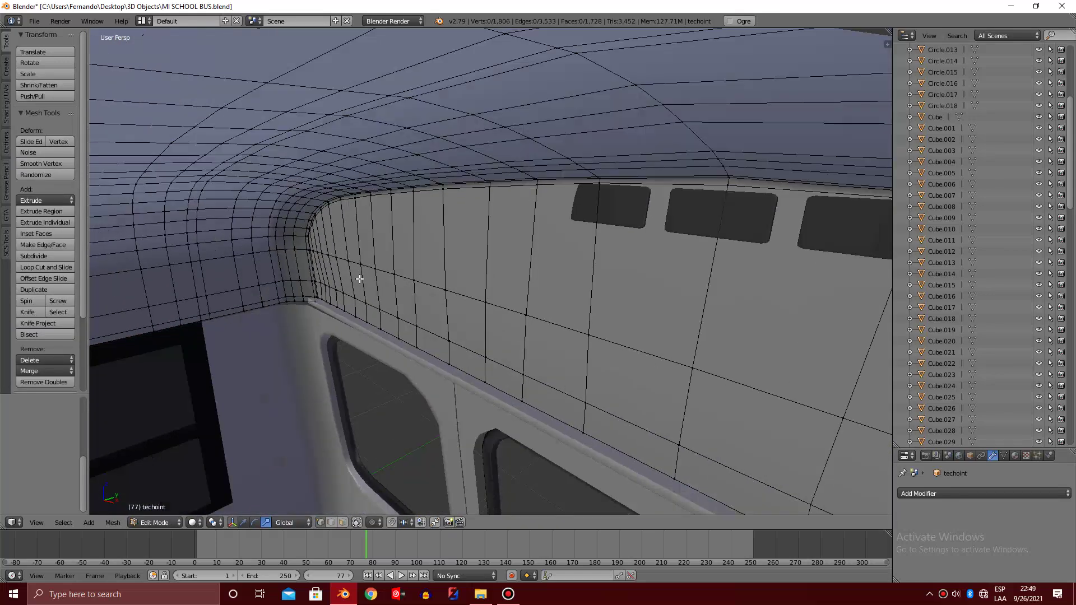
pyautogui.scroll(-1, 360, 279)
pyautogui.press('KP_3')
pyautogui.press('z')
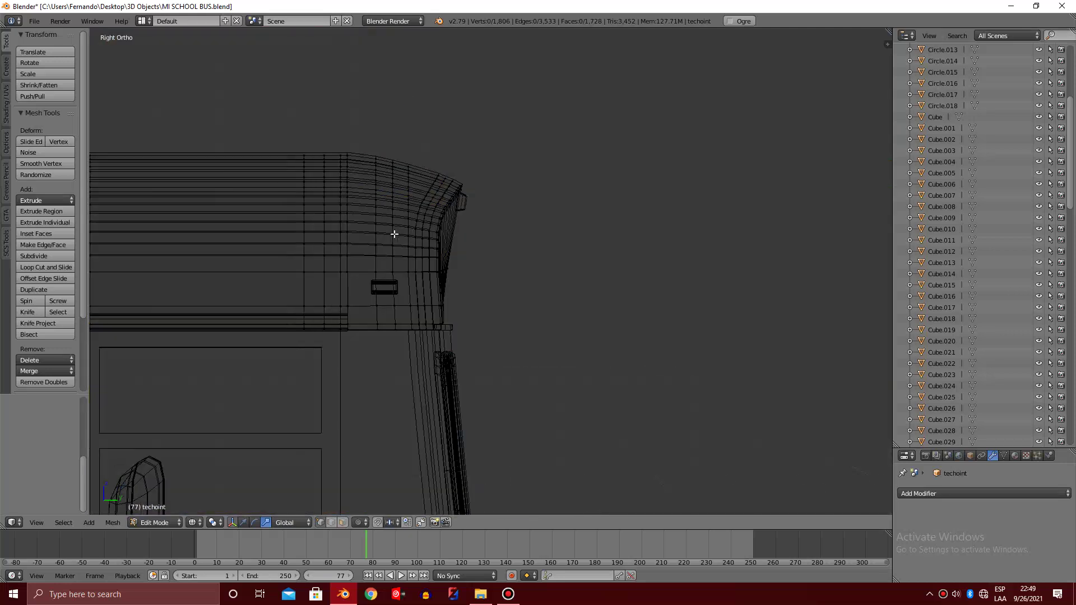
pyautogui.press('l')
pyautogui.hotkey('ctrl', 'l')
pyautogui.press('z')
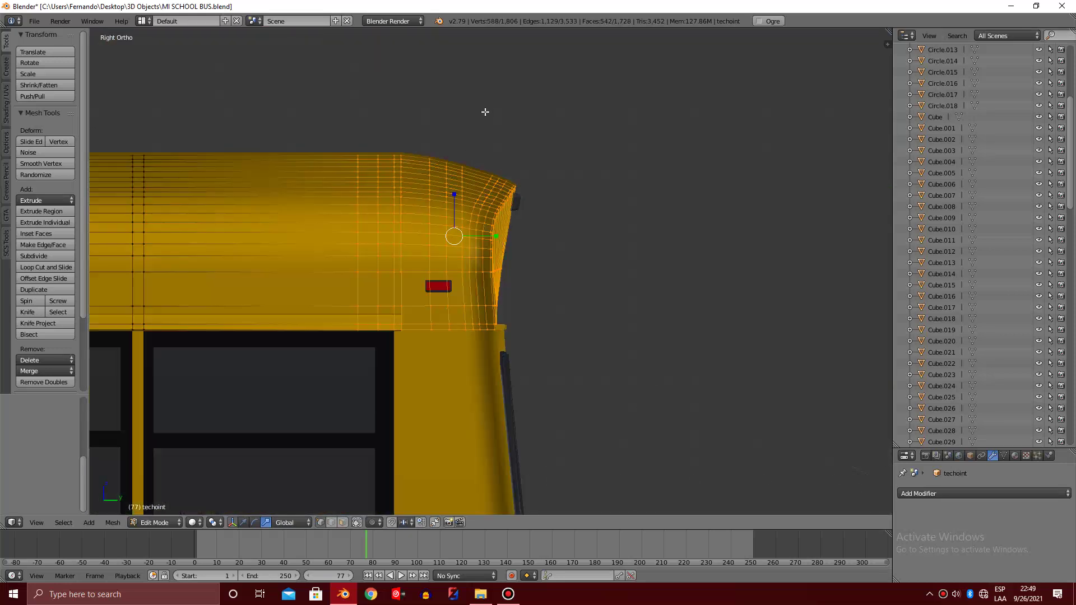
pyautogui.press('KP_5')
pyautogui.moveTo(493, 108)
pyautogui.mouseDown(button='middle')
pyautogui.moveTo(391, 251)
pyautogui.moveTo(396, 301)
pyautogui.mouseUp(button='middle')
pyautogui.scroll(2, 391, 251)
pyautogui.scroll(2, 392, 299)
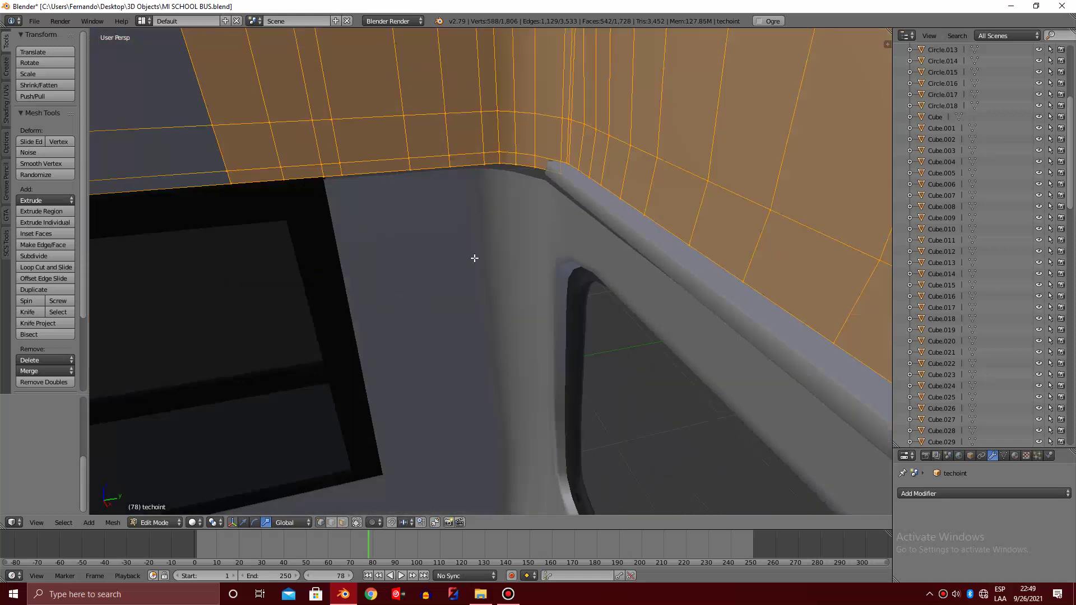
pyautogui.press('g')
pyautogui.press('y')
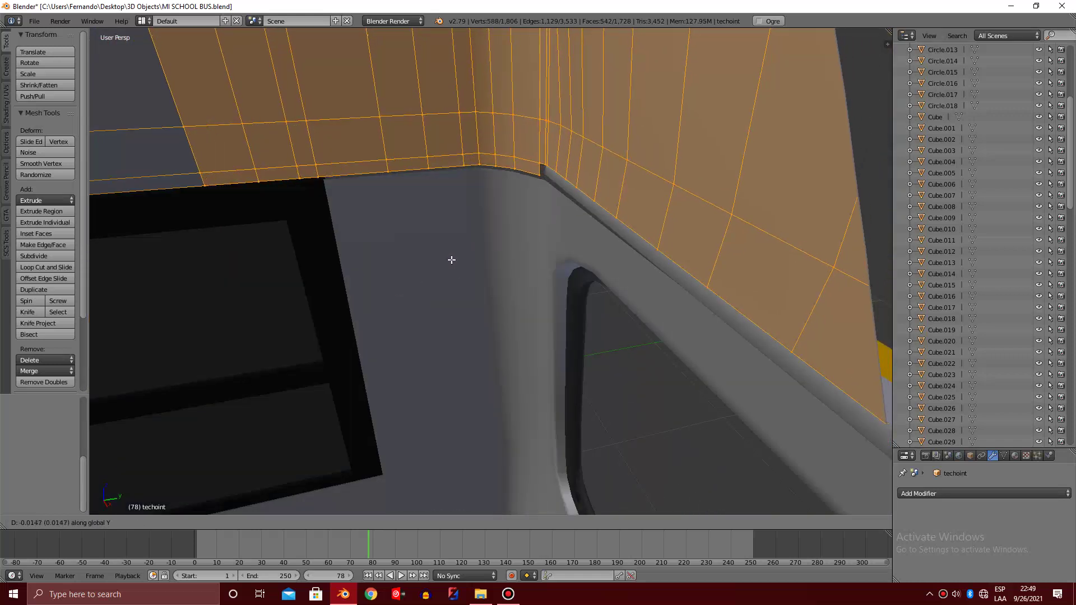
pyautogui.click(448, 259)
pyautogui.press('Tab')
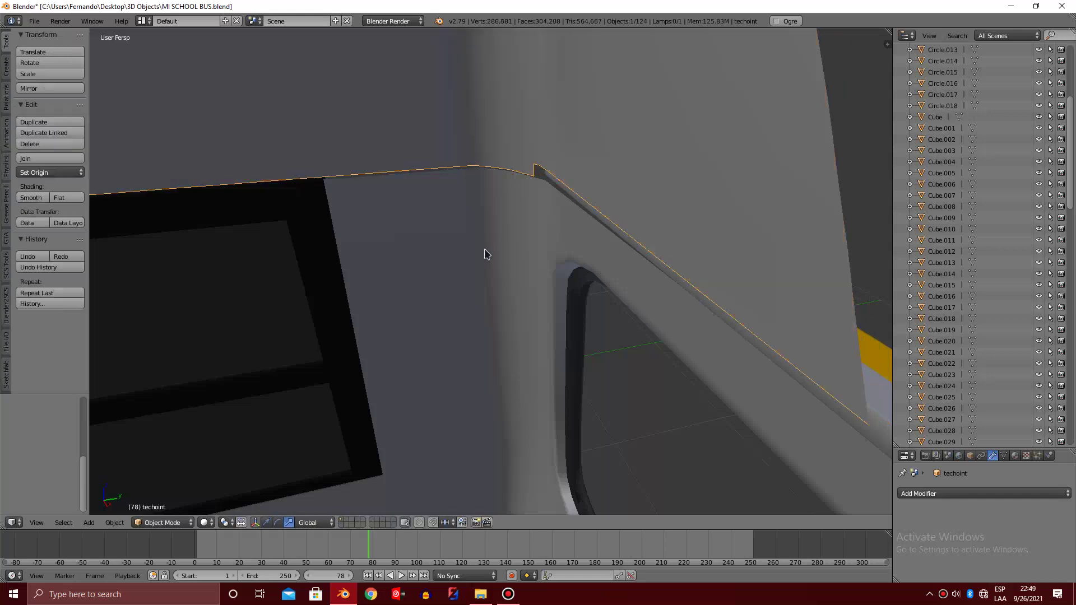
pyautogui.press('g')
pyautogui.press('y')
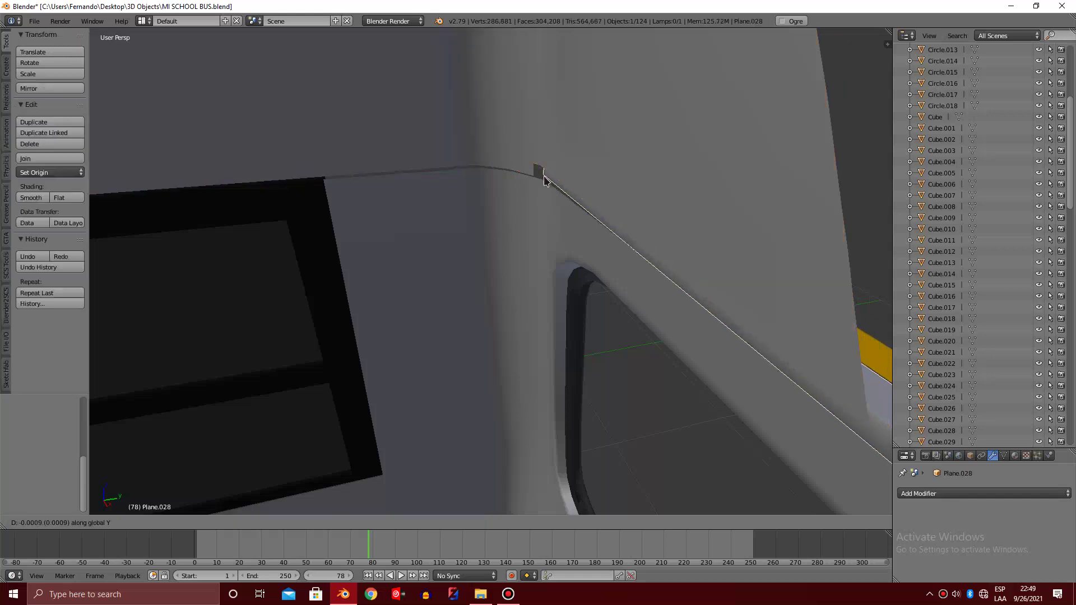
pyautogui.click(531, 181)
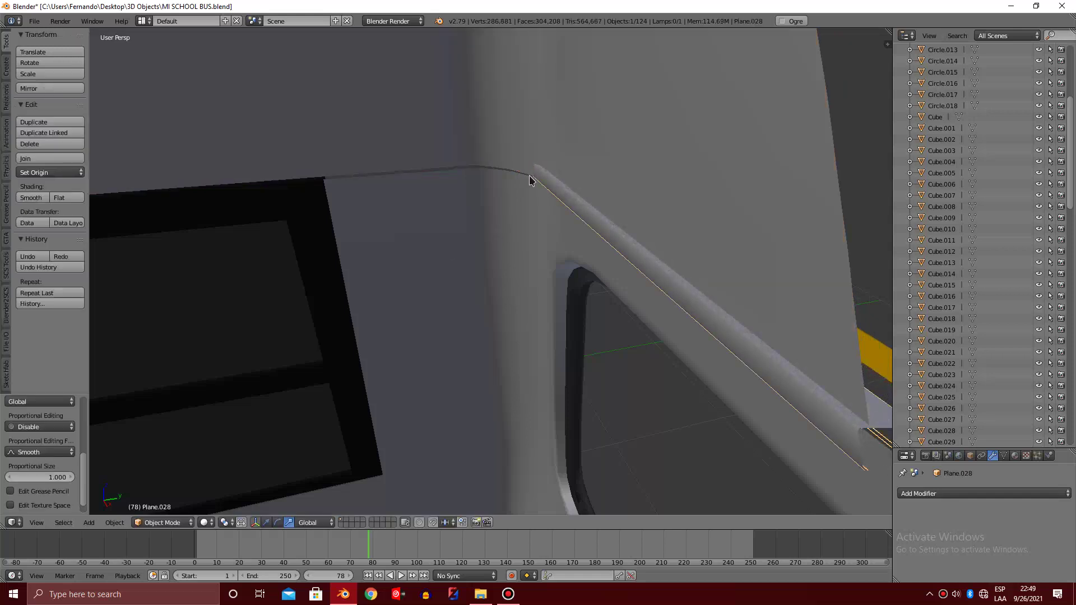
pyautogui.scroll(3, 531, 180)
pyautogui.scroll(3, 530, 180)
pyautogui.scroll(3, 530, 181)
pyautogui.scroll(-3, 529, 181)
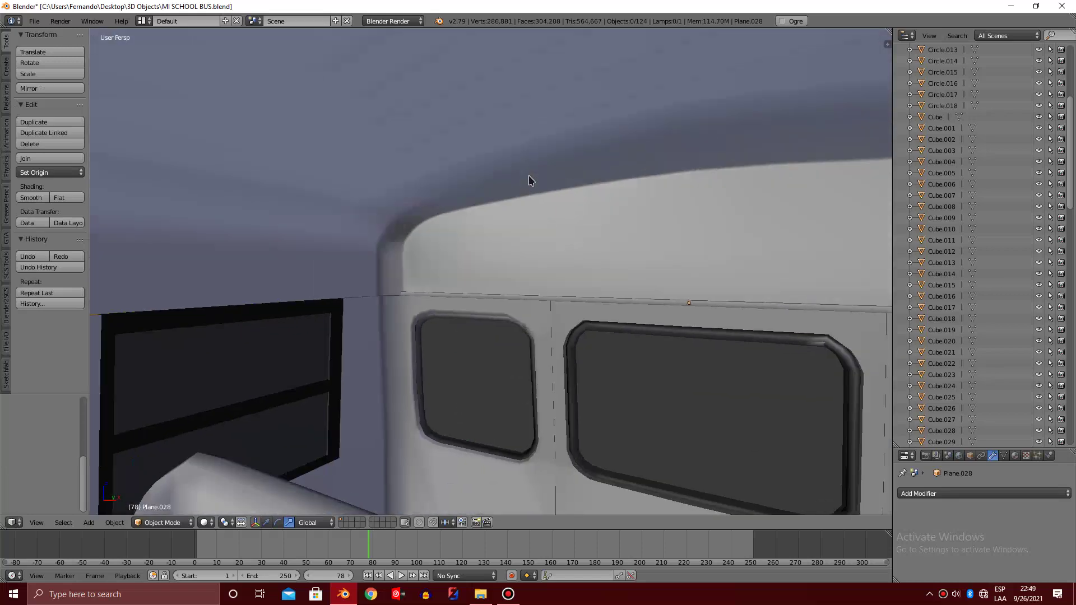
pyautogui.scroll(-3, 529, 180)
pyautogui.scroll(-3, 576, 188)
pyautogui.scroll(-3, 601, 216)
pyautogui.scroll(3, 606, 235)
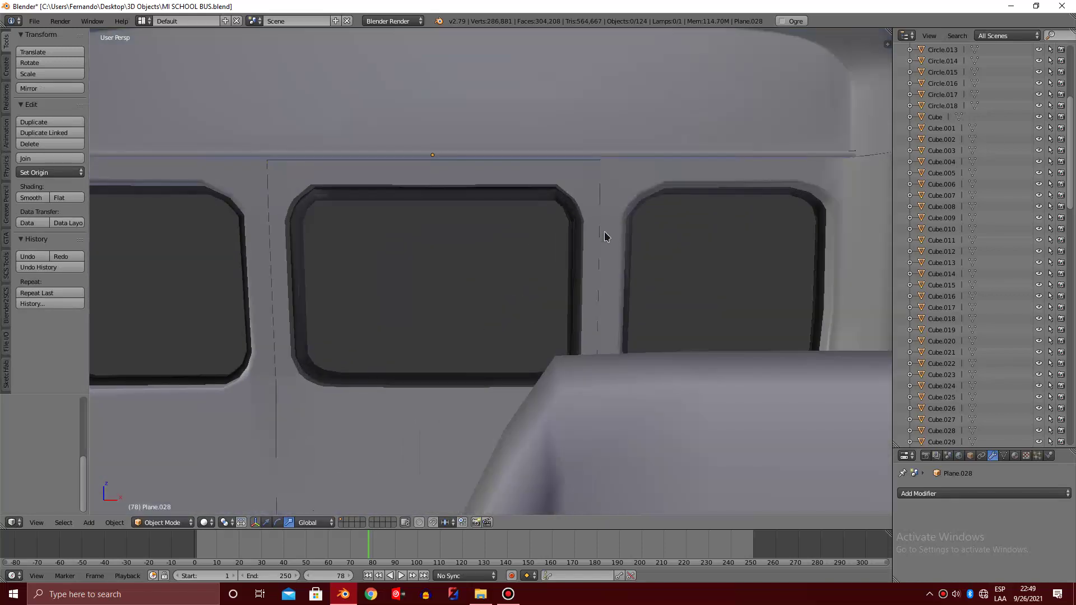
pyautogui.moveTo(605, 234); pyautogui.dragTo(516, 192, button='middle')
pyautogui.scroll(3, 605, 233)
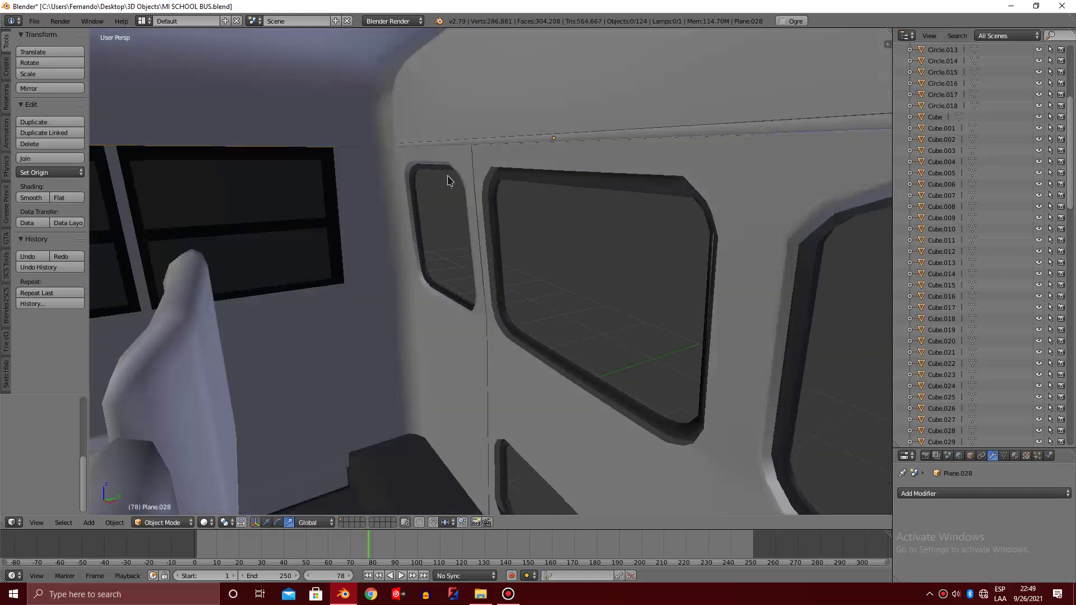
# Select the Plane.030 wall panel in Edit Mode and pick the edge loop around its side window
pyautogui.rightClick(457, 160)
pyautogui.press('Tab')
pyautogui.press('Tab')
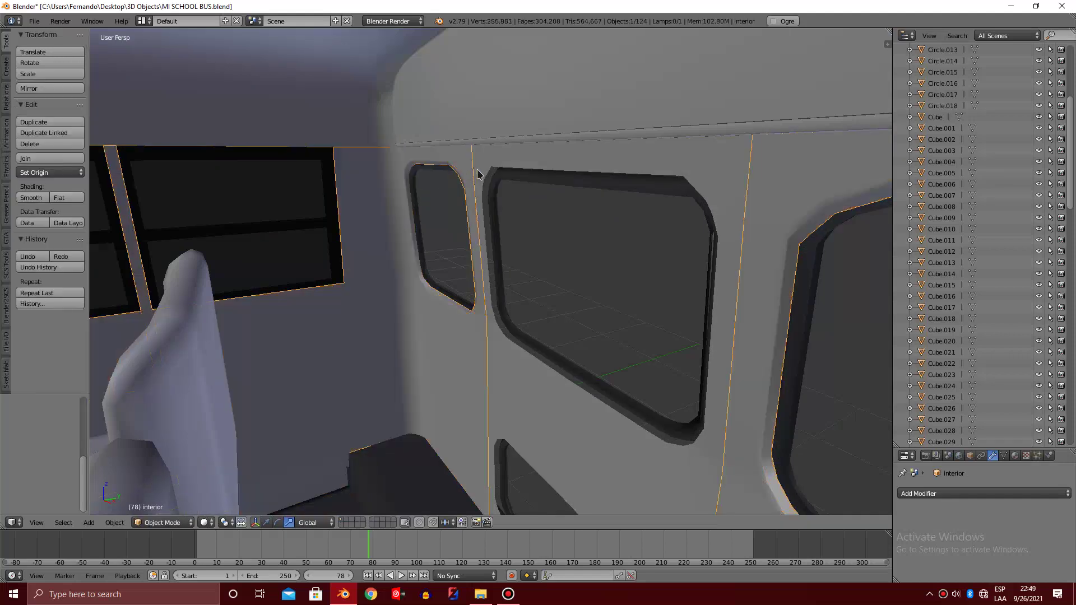
pyautogui.rightClick(498, 161)
pyautogui.press('Tab')
pyautogui.moveTo(493, 170)
pyautogui.mouseDown(button='middle')
pyautogui.moveTo(589, 191)
pyautogui.moveTo(680, 189)
pyautogui.mouseUp(button='middle')
pyautogui.scroll(1, 682, 190)
pyautogui.scroll(2, 675, 185)
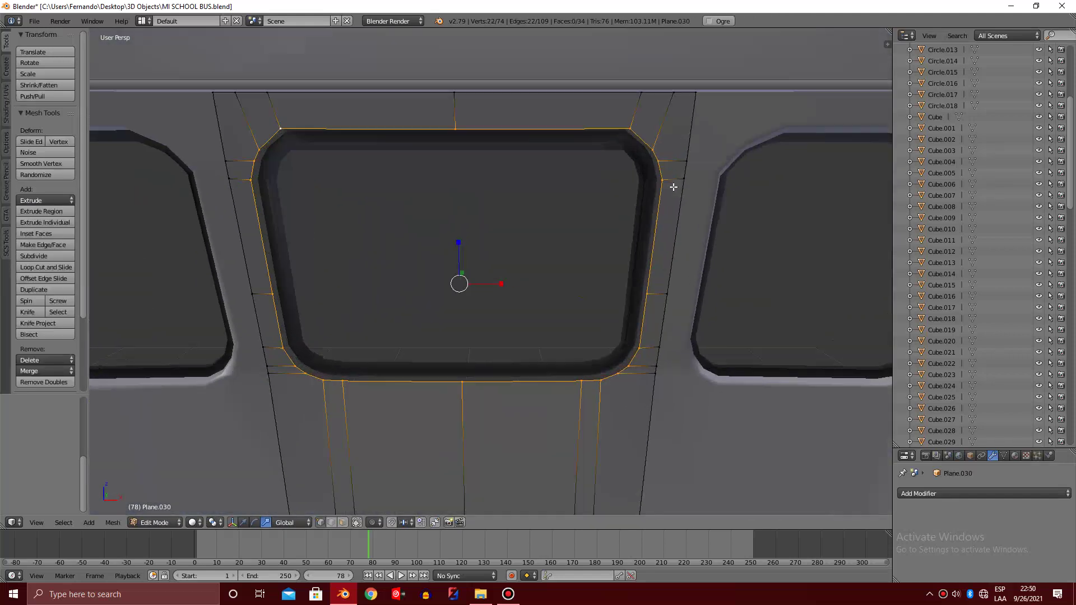
# Inset the window loop inward and recess it along Y to form a frame ring
pyautogui.press('e')
pyautogui.press('s')
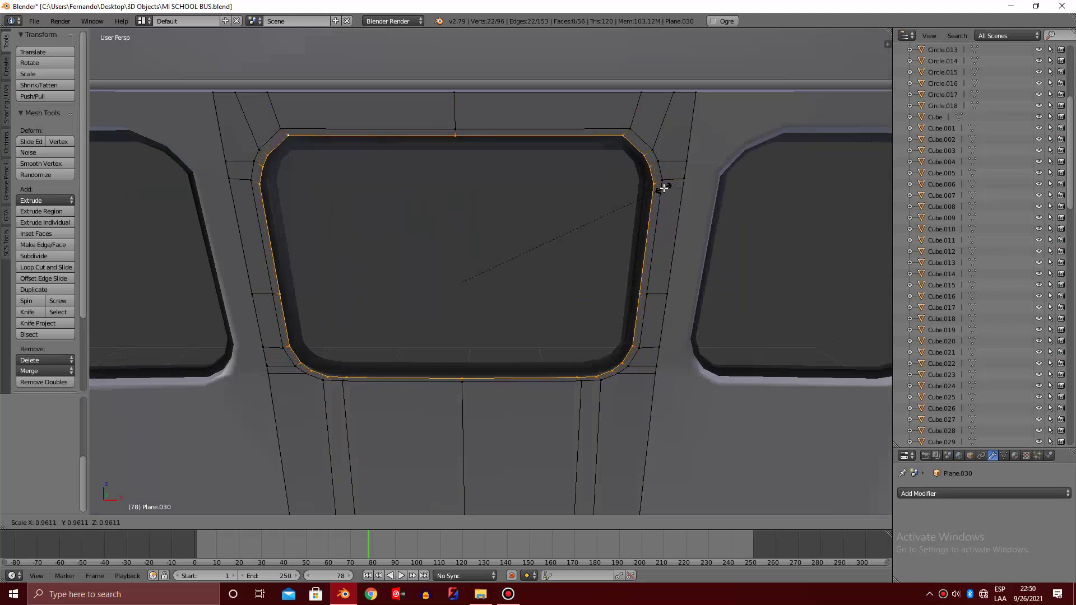
pyautogui.click(645, 187)
pyautogui.moveTo(623, 185); pyautogui.dragTo(545, 190, button='middle')
pyautogui.press('g')
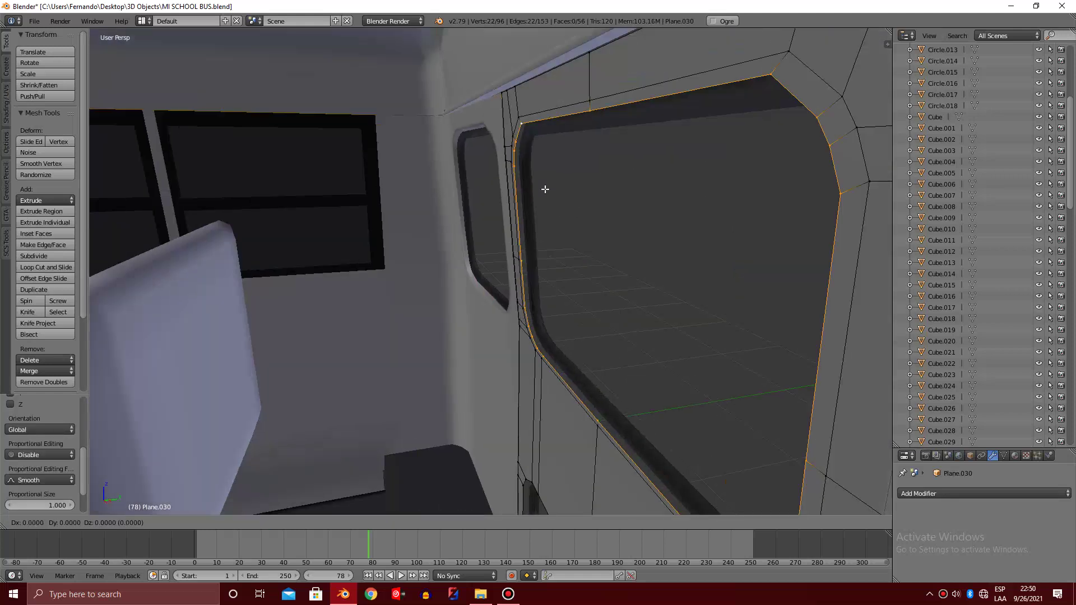
pyautogui.press('y')
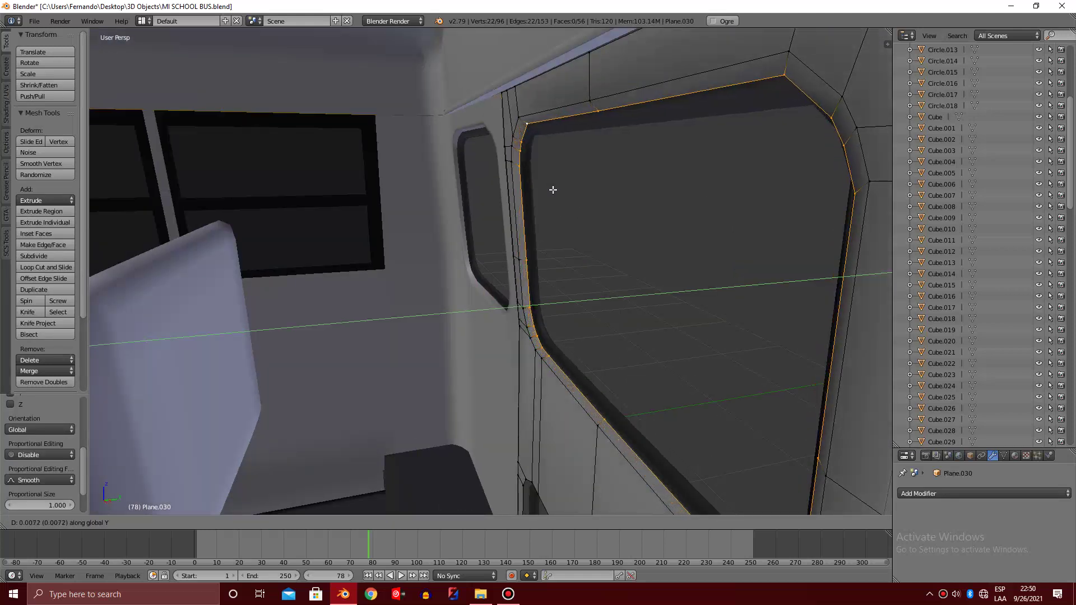
pyautogui.click(553, 190)
# Add an extra loop cut around the window opening
pyautogui.press('a')
pyautogui.hotkey('ctrl', 'r')
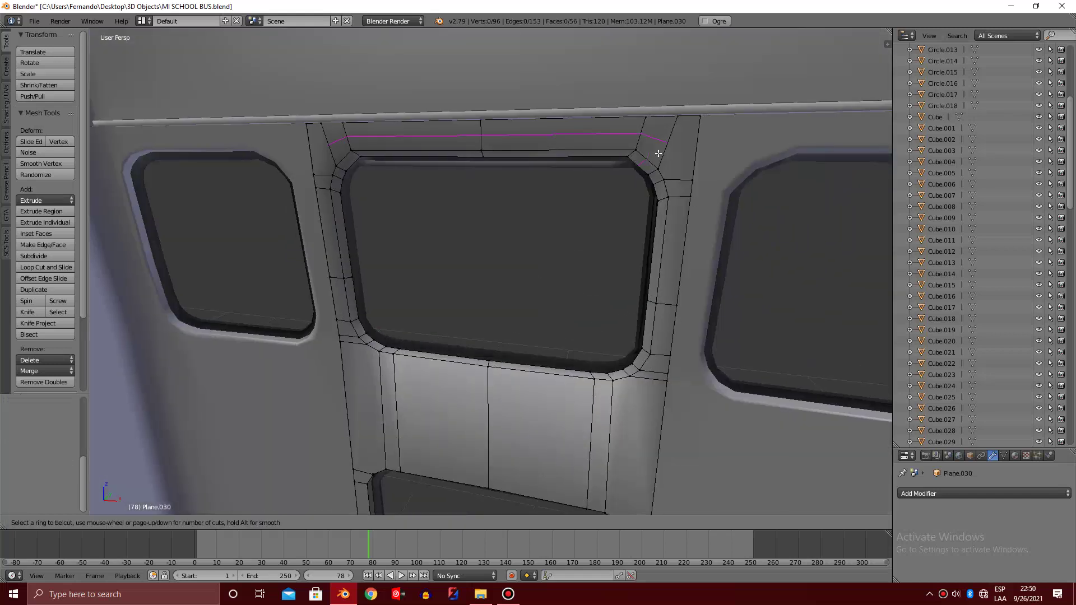
pyautogui.click(649, 172)
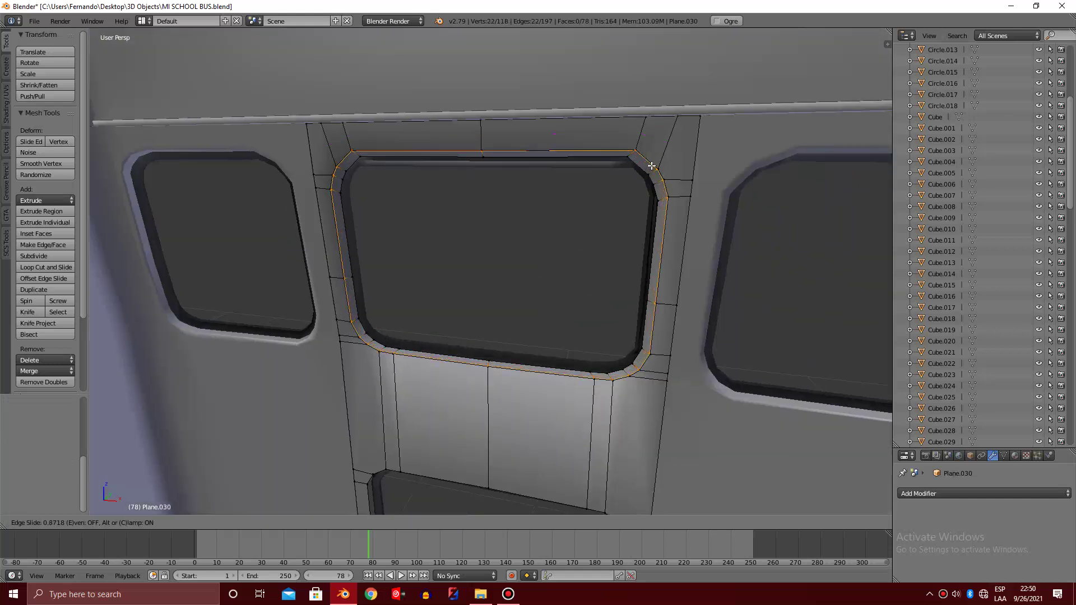
pyautogui.click(649, 166)
# Begin a knife cut tracing around the window frame, viewed head-on
pyautogui.press('a')
pyautogui.moveTo(645, 165); pyautogui.dragTo(641, 162, button='middle')
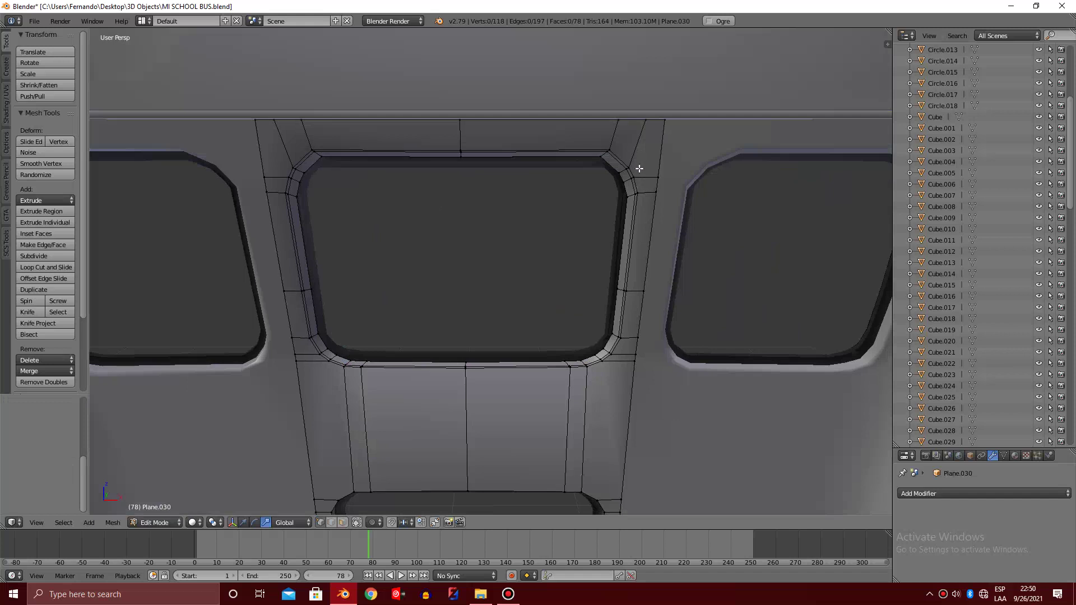
pyautogui.keyDown('shift'); pyautogui.scroll(-2, 640, 168); pyautogui.keyUp('shift')
pyautogui.press('k')
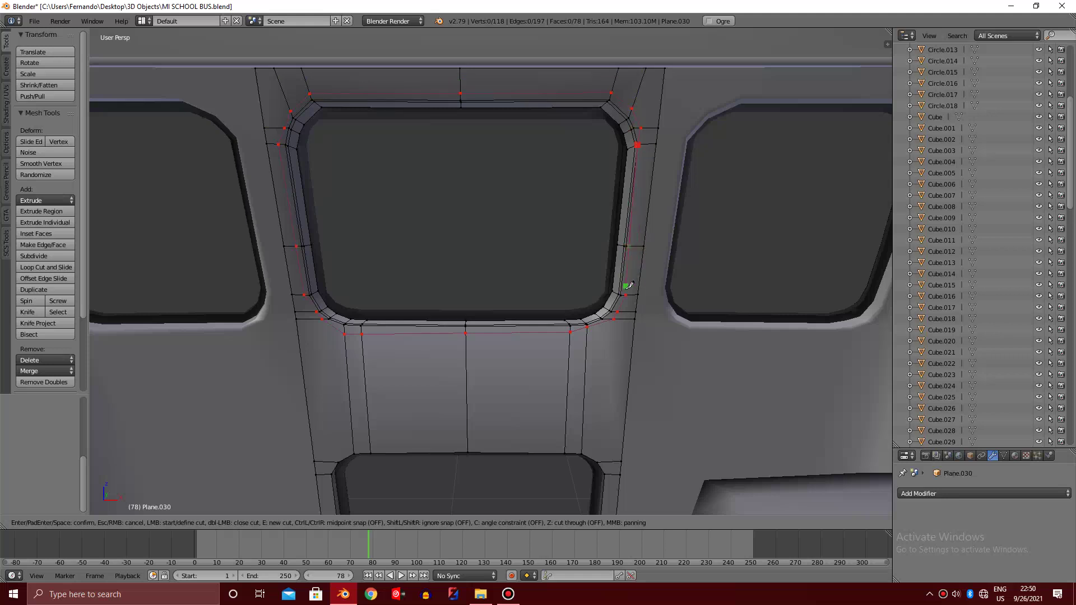
# Confirm the knife cut around the window frame and zoom in on the frame
pyautogui.press('Return')
pyautogui.press('a')
pyautogui.scroll(2, 626, 280)
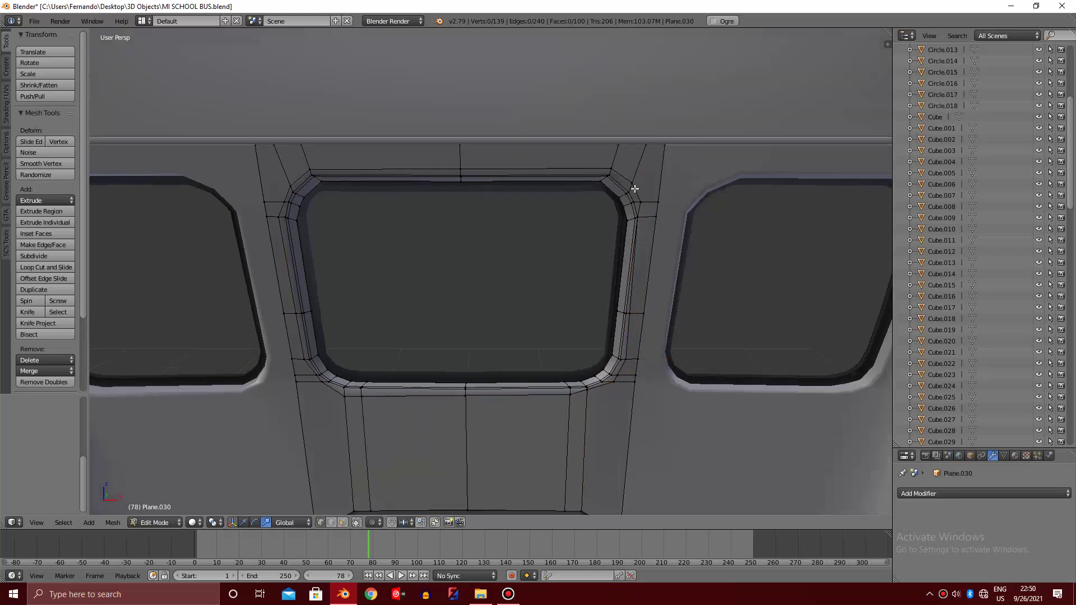
pyautogui.scroll(2, 626, 253)
pyautogui.scroll(1, 626, 253)
pyautogui.scroll(1, 600, 281)
# Add another knife cut point on the window frame
pyautogui.press('k')
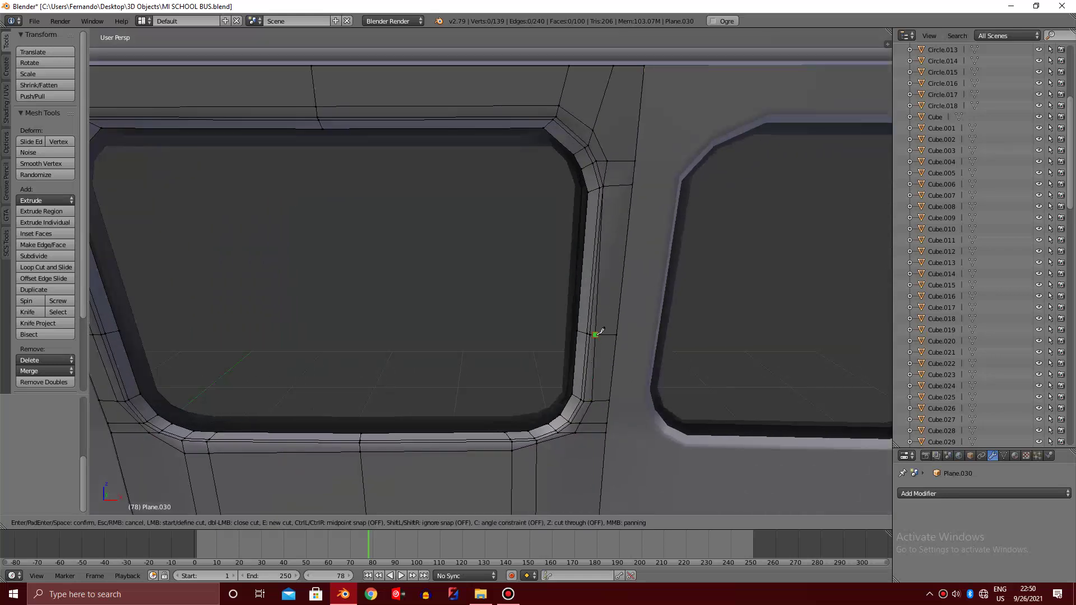
pyautogui.click(607, 161)
pyautogui.press('Return')
pyautogui.scroll(2, 628, 168)
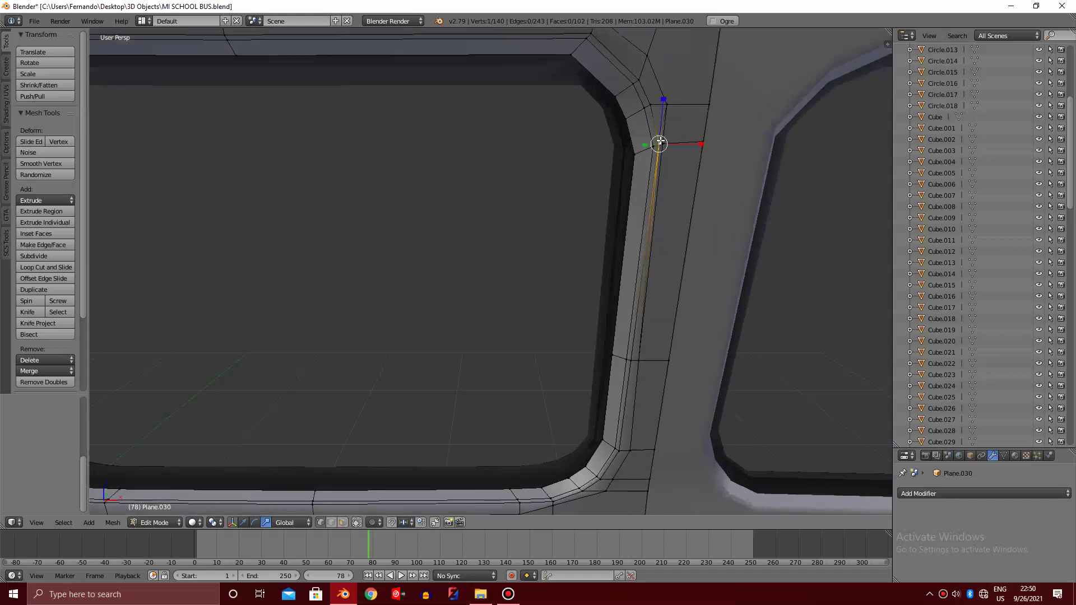
pyautogui.scroll(1, 676, 146)
pyautogui.scroll(1, 636, 151)
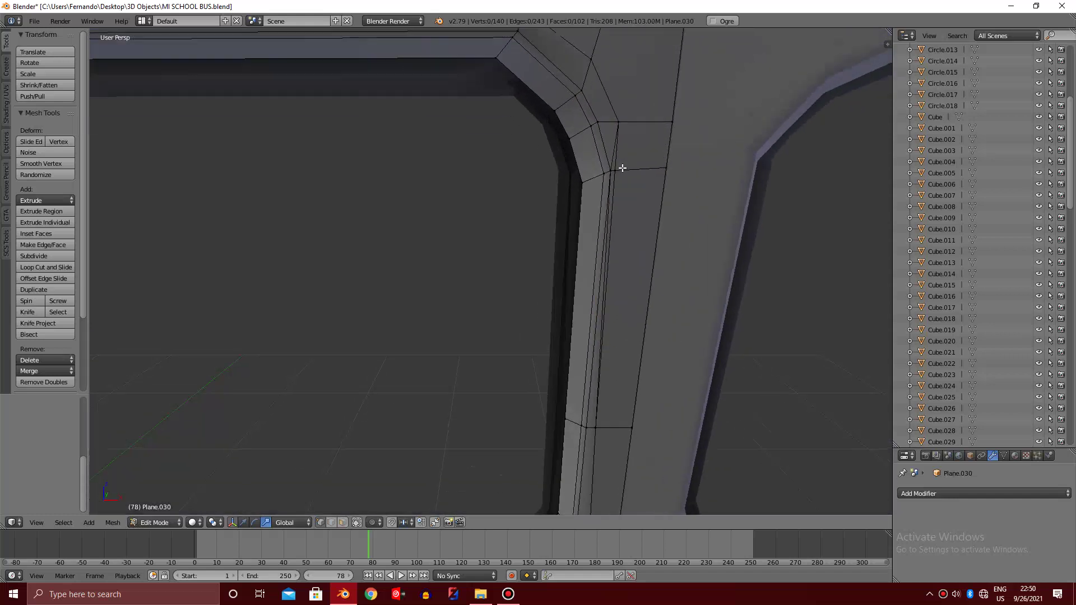
# Knife-cut the pillar corner and merge the new vertices at the last one
pyautogui.press('k')
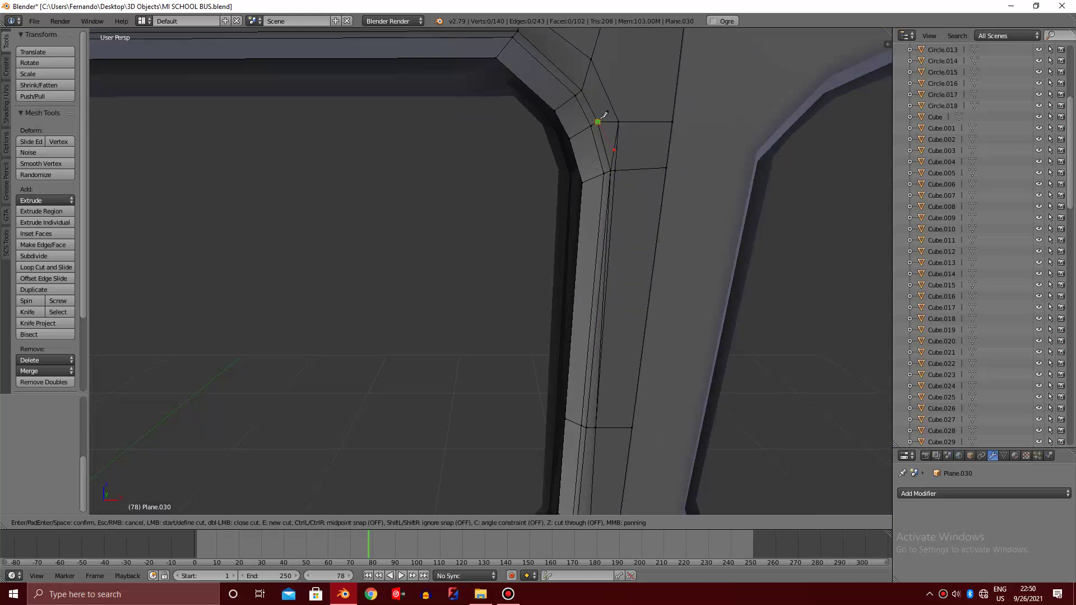
pyautogui.click(598, 122)
pyautogui.press('Return')
pyautogui.press('x')
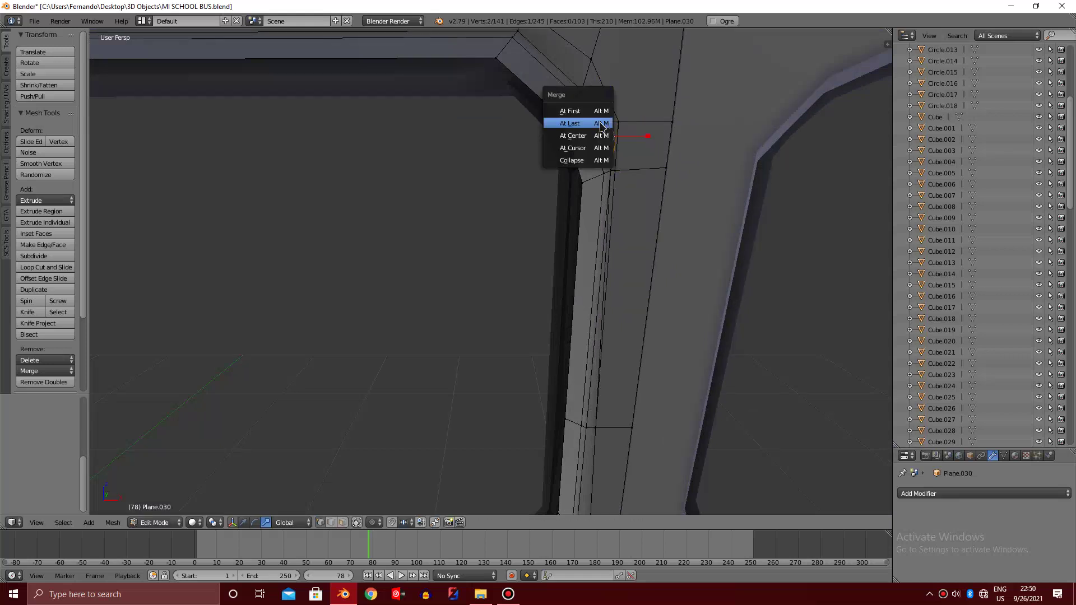
pyautogui.click(600, 122)
pyautogui.moveTo(614, 214); pyautogui.dragTo(616, 292, button='middle')
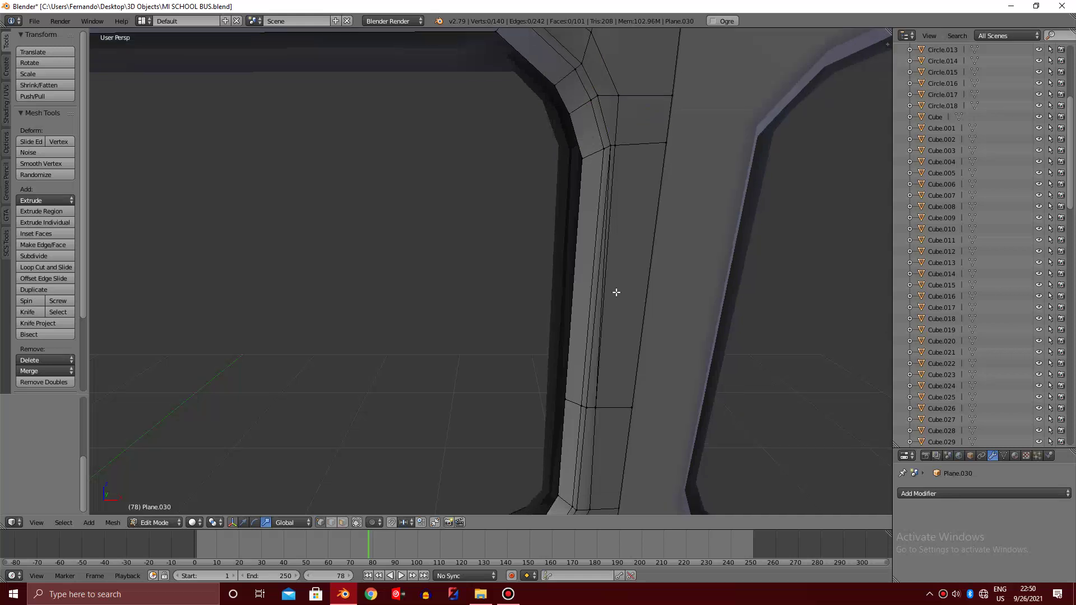
# Knife-cut midway along the pillar edge and dissolve the stray vertex
pyautogui.press('k')
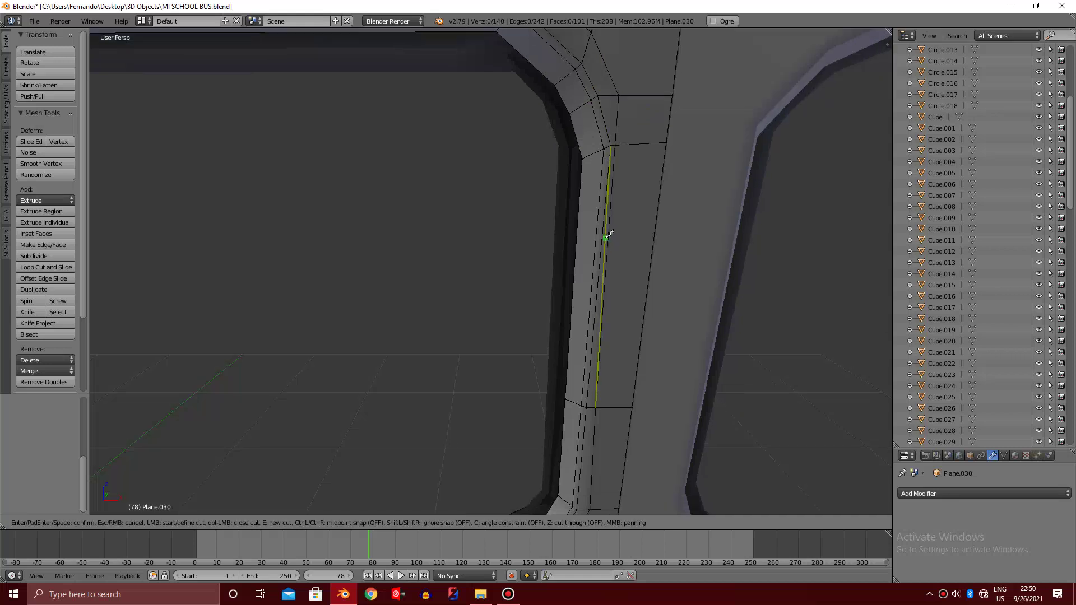
pyautogui.press('Escape')
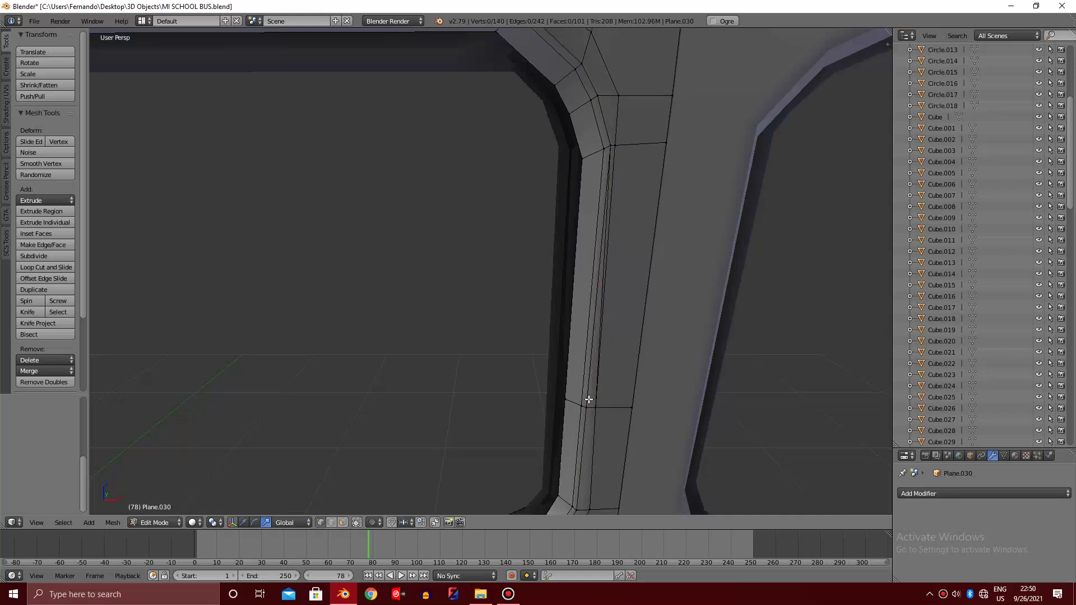
pyautogui.press('k')
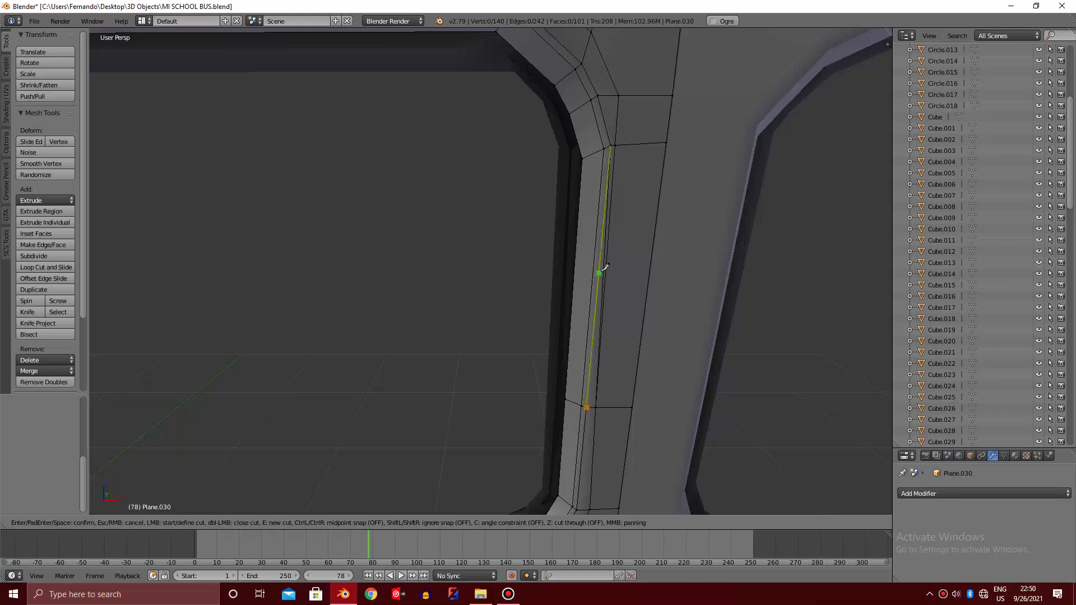
pyautogui.click(603, 271)
pyautogui.press('Return')
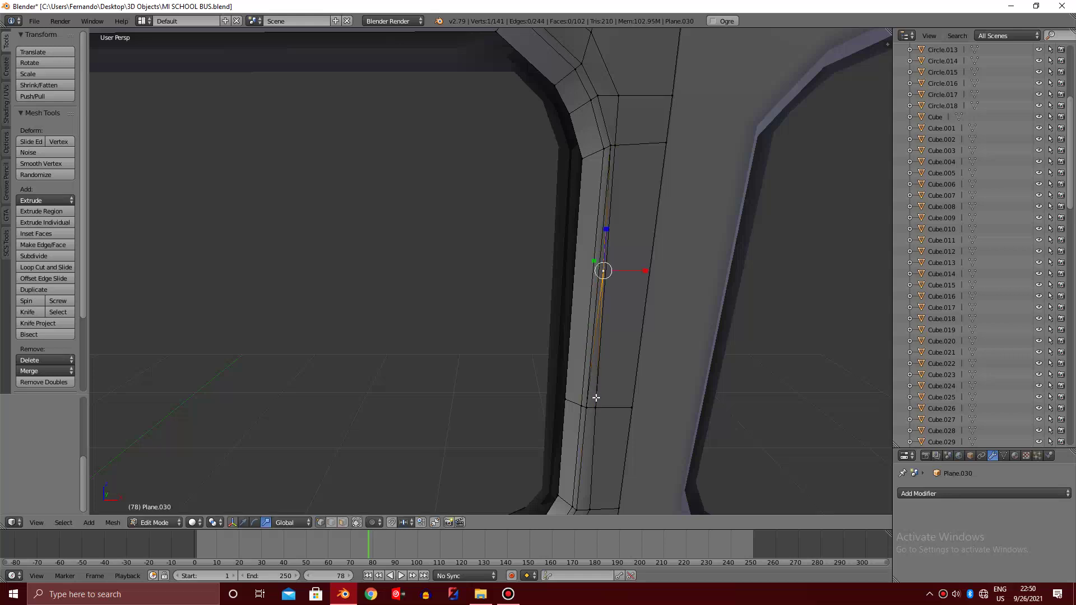
pyautogui.press('x')
pyautogui.click(586, 415)
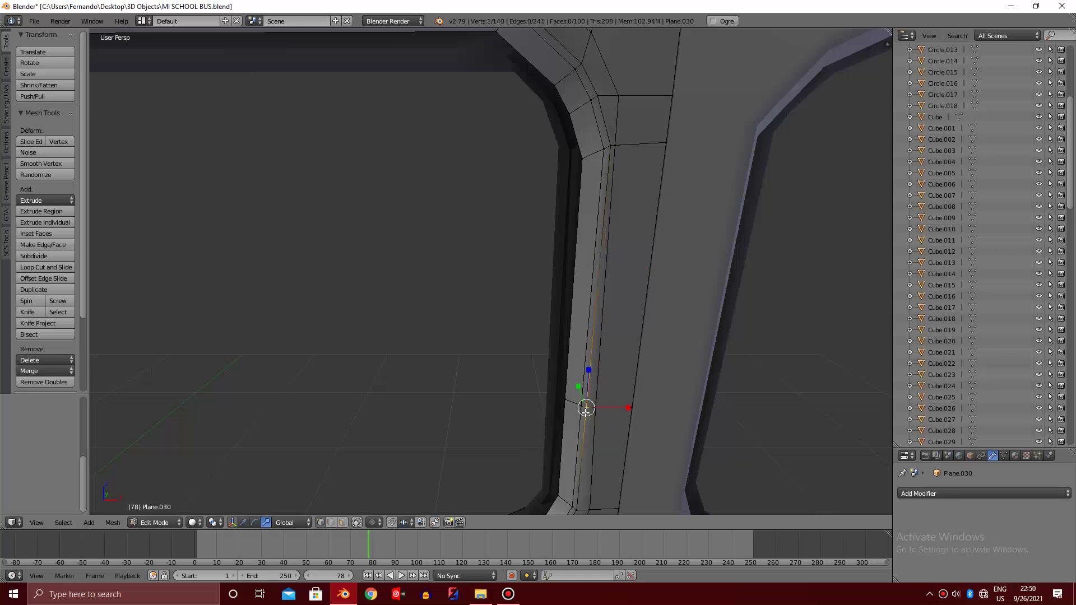
pyautogui.scroll(-3, 622, 224)
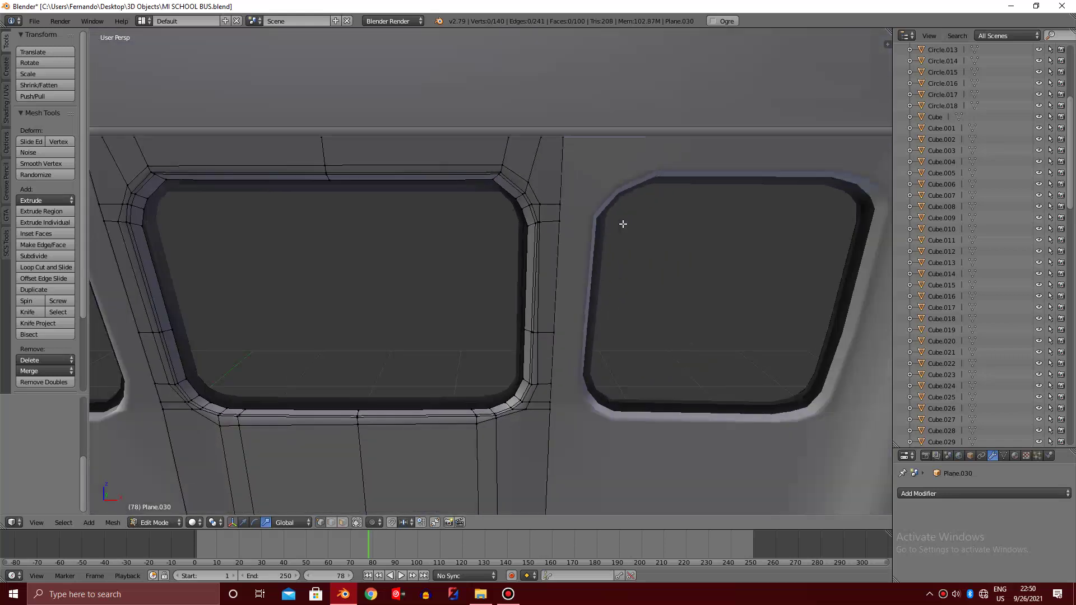
pyautogui.scroll(-2, 623, 224)
# Return to Object Mode and move the small side panel Cube.031 vertically along Z
pyautogui.press('Tab')
pyautogui.scroll(-3, 623, 223)
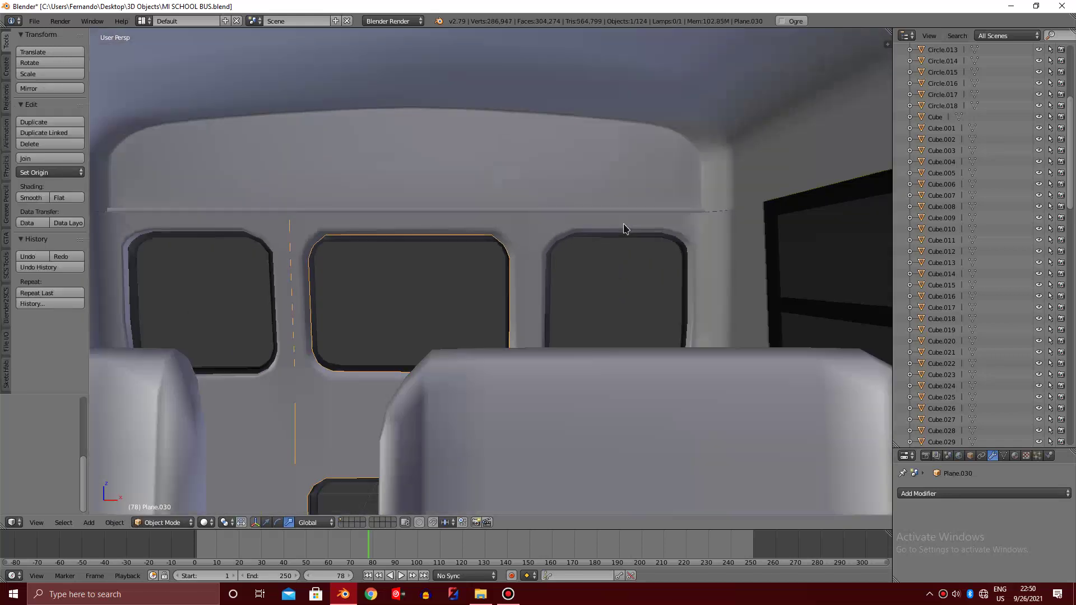
pyautogui.scroll(-2, 623, 224)
pyautogui.scroll(-2, 623, 224)
pyautogui.scroll(-2, 533, 339)
pyautogui.scroll(4, 502, 427)
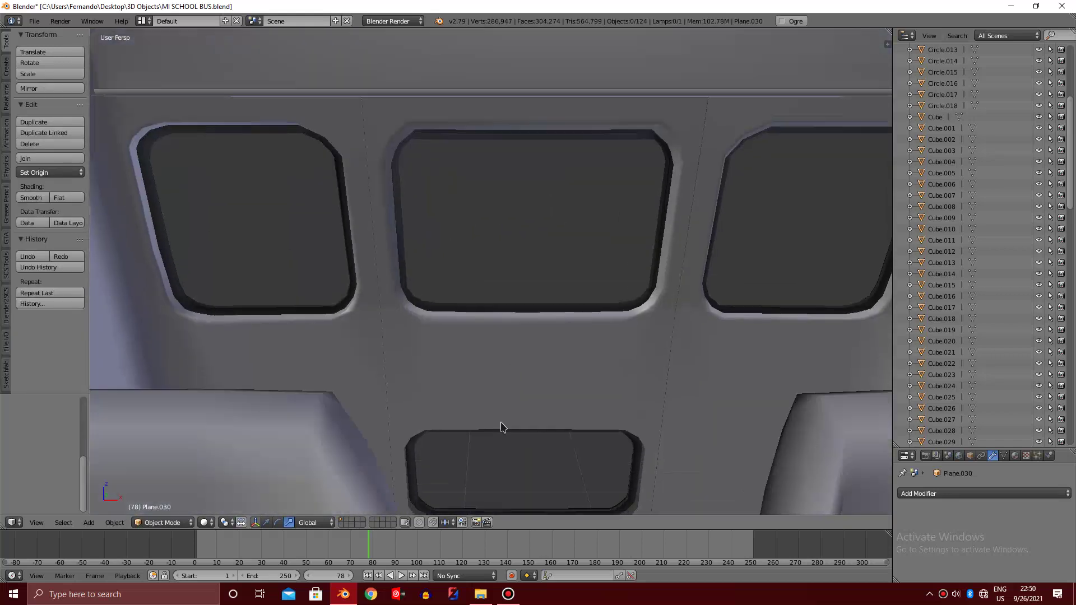
pyautogui.scroll(-3, 507, 312)
pyautogui.moveTo(507, 312)
pyautogui.mouseDown(button='middle')
pyautogui.moveTo(481, 284)
pyautogui.moveTo(502, 279)
pyautogui.mouseUp(button='middle')
pyautogui.scroll(-3, 509, 301)
pyautogui.scroll(-2, 508, 302)
pyautogui.scroll(-2, 481, 283)
pyautogui.scroll(5, 500, 281)
pyautogui.scroll(3, 497, 276)
pyautogui.scroll(2, 497, 276)
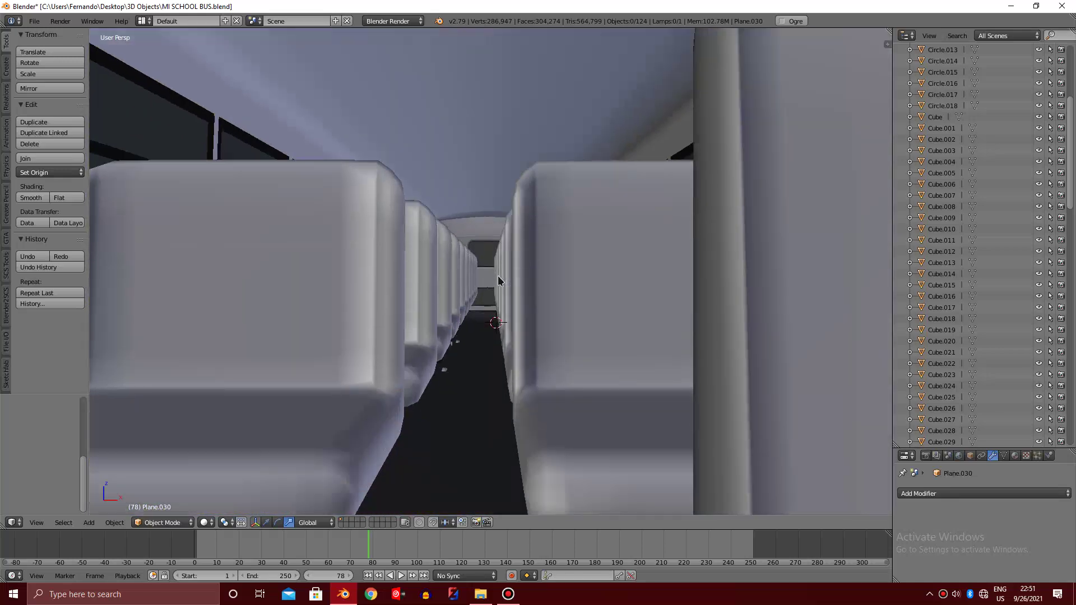
pyautogui.scroll(2, 497, 277)
pyautogui.scroll(-1, 497, 276)
pyautogui.scroll(-2, 499, 280)
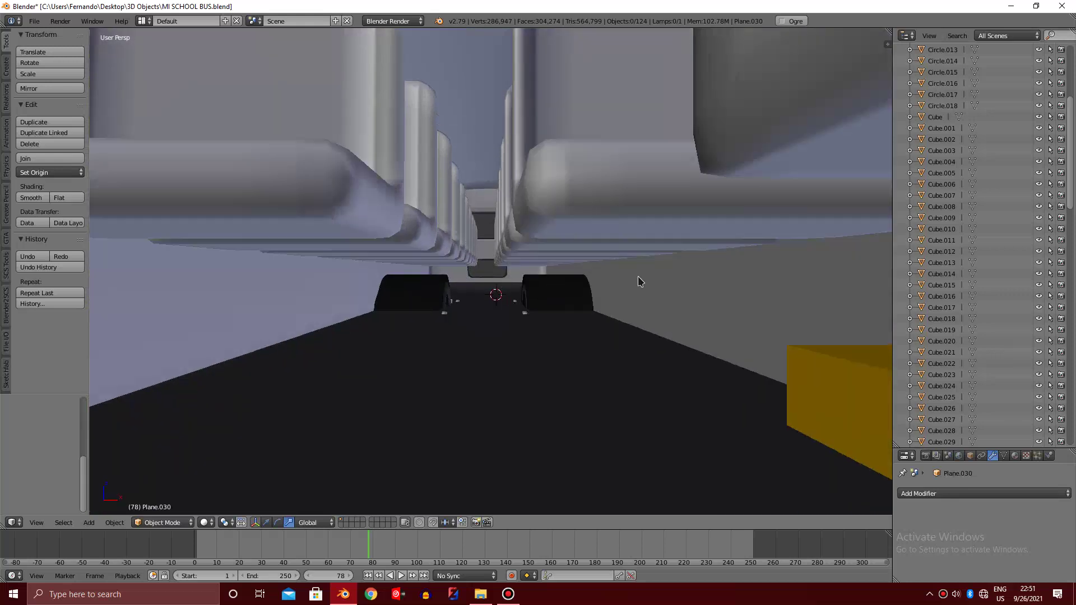
pyautogui.scroll(2, 638, 277)
pyautogui.scroll(-2, 635, 276)
pyautogui.scroll(-2, 631, 277)
pyautogui.scroll(3, 636, 277)
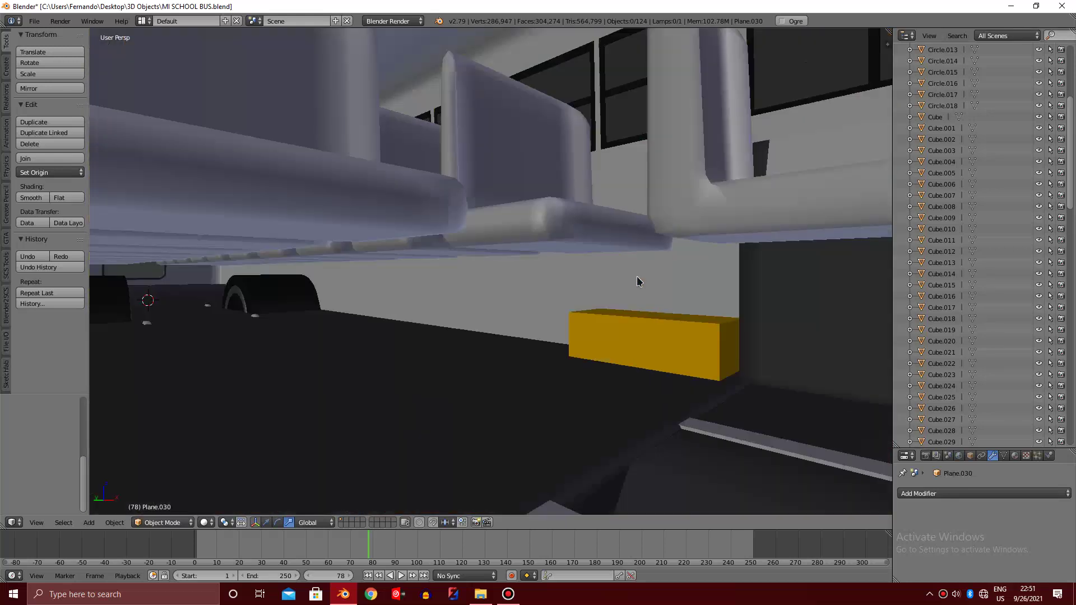
pyautogui.scroll(1, 636, 276)
pyautogui.scroll(-2, 637, 276)
pyautogui.scroll(1, 636, 277)
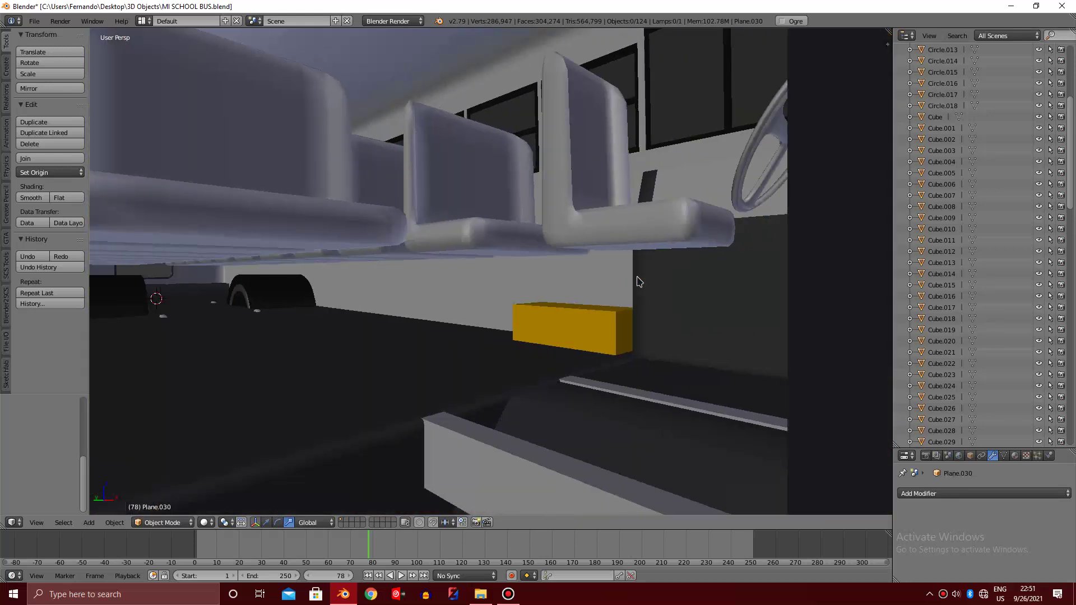
pyautogui.scroll(1, 637, 277)
pyautogui.keyDown('ctrl'); pyautogui.scroll(-2, 628, 281); pyautogui.keyUp('ctrl')
pyautogui.keyDown('ctrl'); pyautogui.scroll(-2, 530, 276); pyautogui.keyUp('ctrl')
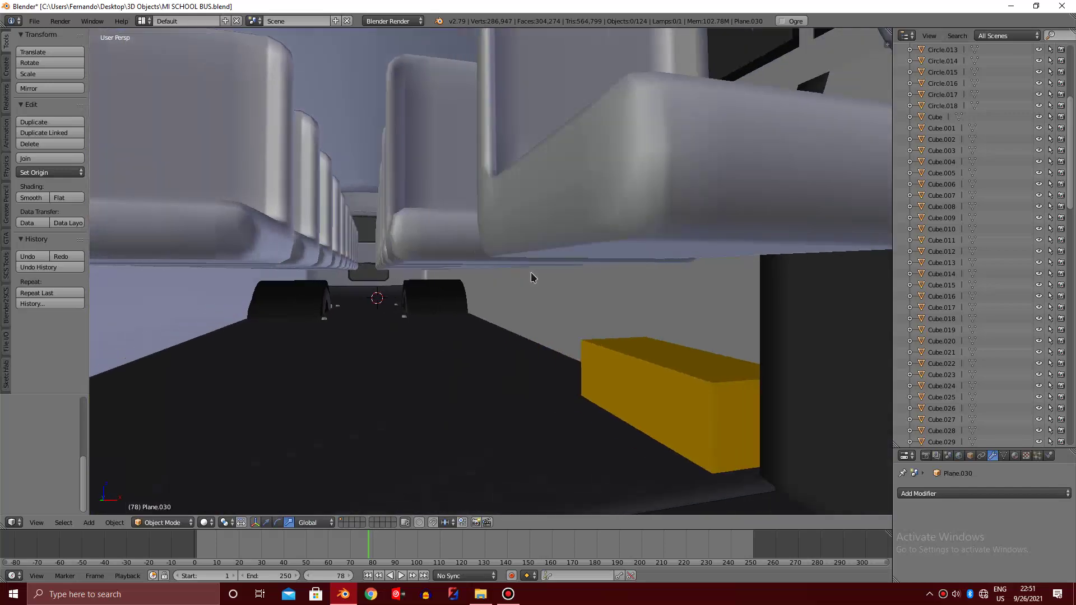
pyautogui.keyDown('ctrl'); pyautogui.scroll(-2, 493, 281); pyautogui.keyUp('ctrl')
pyautogui.keyDown('ctrl'); pyautogui.scroll(-3, 457, 285); pyautogui.keyUp('ctrl')
pyautogui.keyDown('ctrl'); pyautogui.scroll(-2, 456, 285); pyautogui.keyUp('ctrl')
pyautogui.keyDown('ctrl'); pyautogui.scroll(-2, 456, 285); pyautogui.keyUp('ctrl')
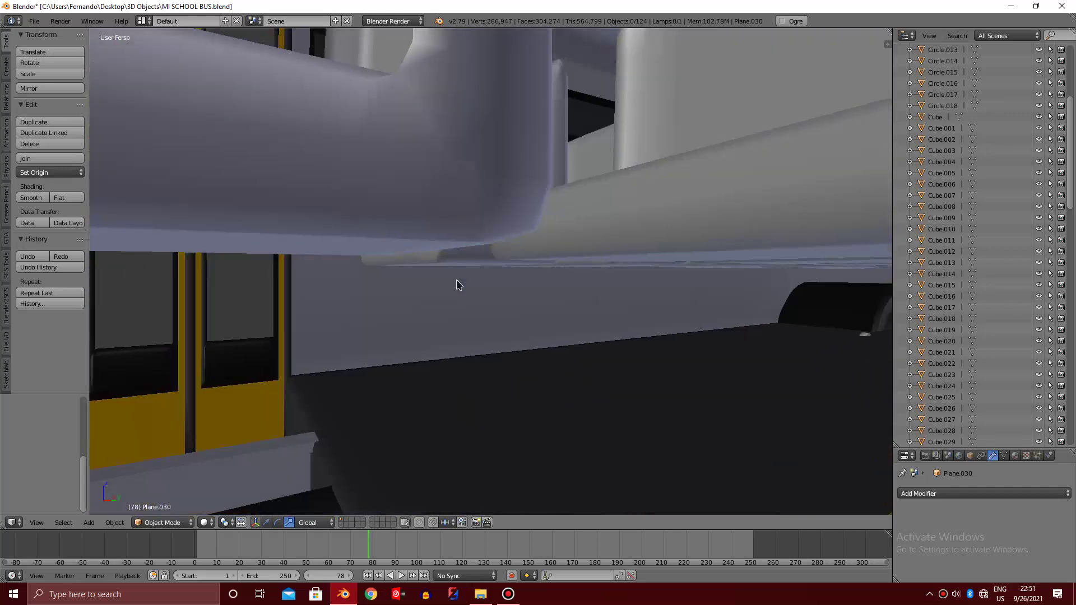
pyautogui.keyDown('ctrl'); pyautogui.scroll(-2, 456, 285); pyautogui.keyUp('ctrl')
pyautogui.keyDown('ctrl'); pyautogui.scroll(-2, 456, 285); pyautogui.keyUp('ctrl')
pyautogui.keyDown('ctrl'); pyautogui.scroll(-2, 456, 284); pyautogui.keyUp('ctrl')
pyautogui.keyDown('ctrl'); pyautogui.scroll(-2, 456, 285); pyautogui.keyUp('ctrl')
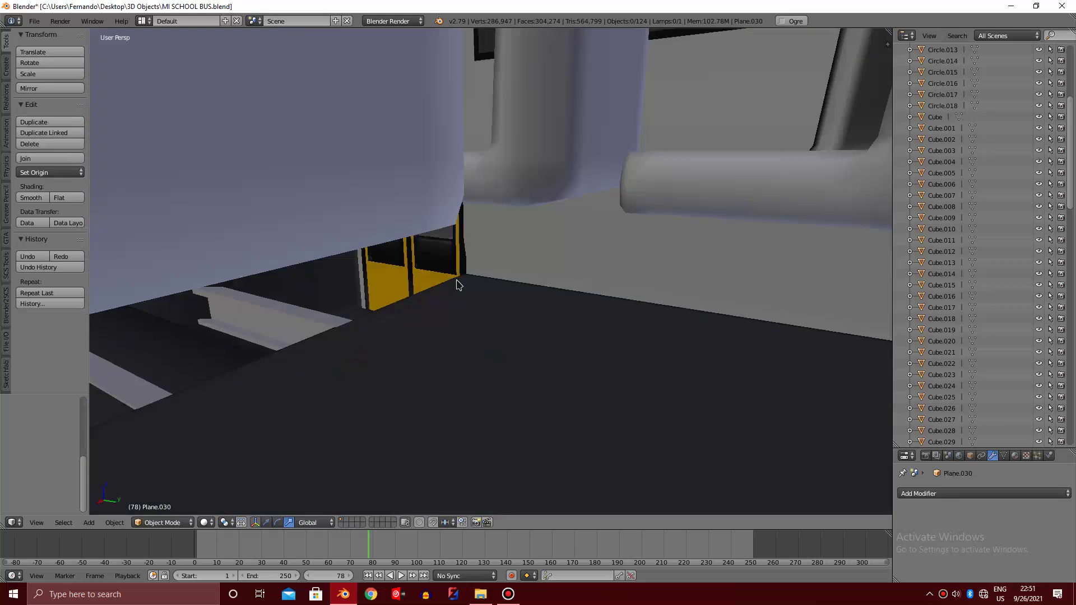
pyautogui.keyDown('ctrl'); pyautogui.scroll(-2, 456, 284); pyautogui.keyUp('ctrl')
pyautogui.keyDown('ctrl'); pyautogui.scroll(-1, 456, 285); pyautogui.keyUp('ctrl')
pyautogui.scroll(2, 501, 179)
pyautogui.scroll(3, 504, 166)
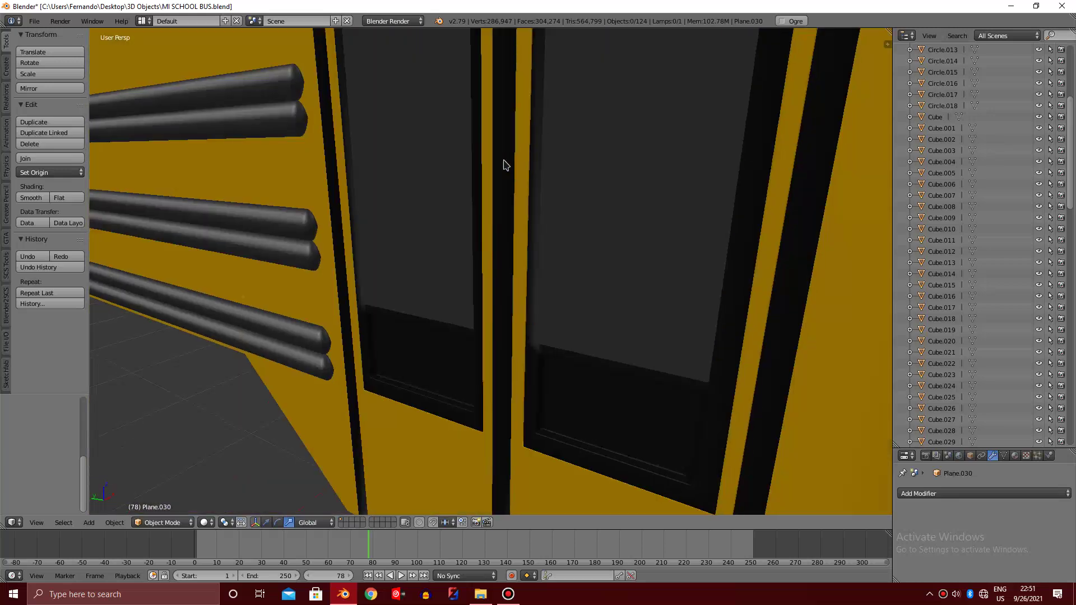
pyautogui.scroll(3, 505, 165)
pyautogui.moveTo(499, 199); pyautogui.dragTo(628, 286, button='middle')
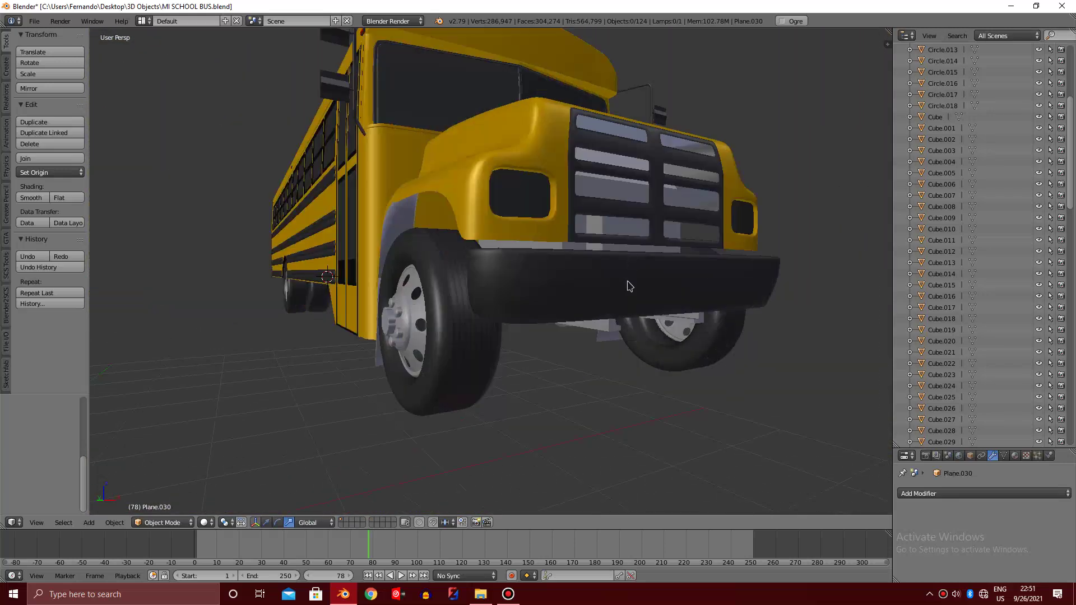
pyautogui.moveTo(605, 329); pyautogui.dragTo(544, 308, button='middle')
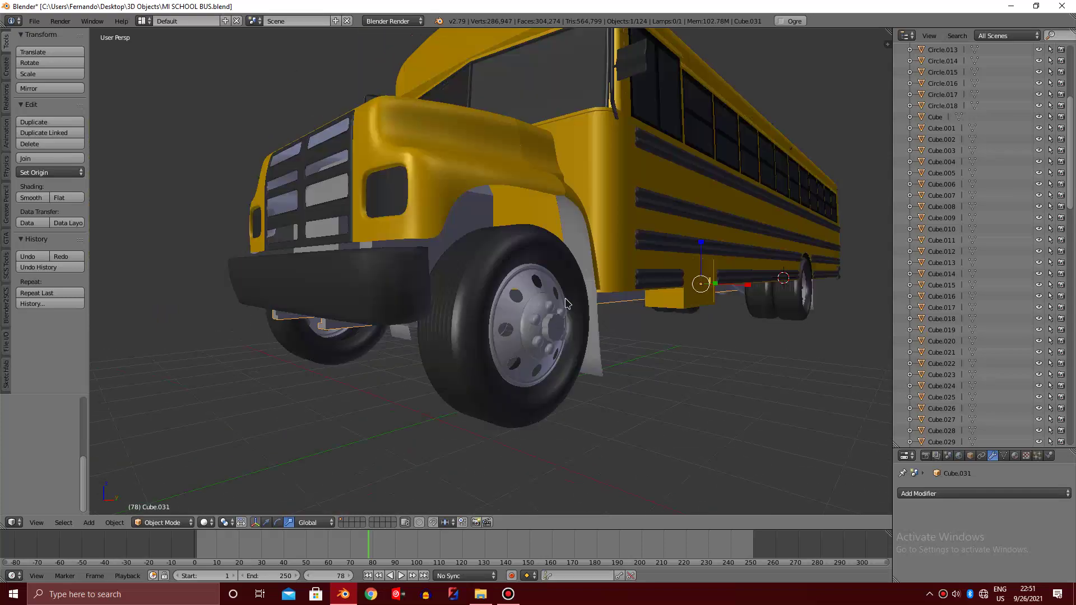
pyautogui.press('z')
pyautogui.press('g')
pyautogui.press('z')
pyautogui.click(515, 317)
pyautogui.press('z')
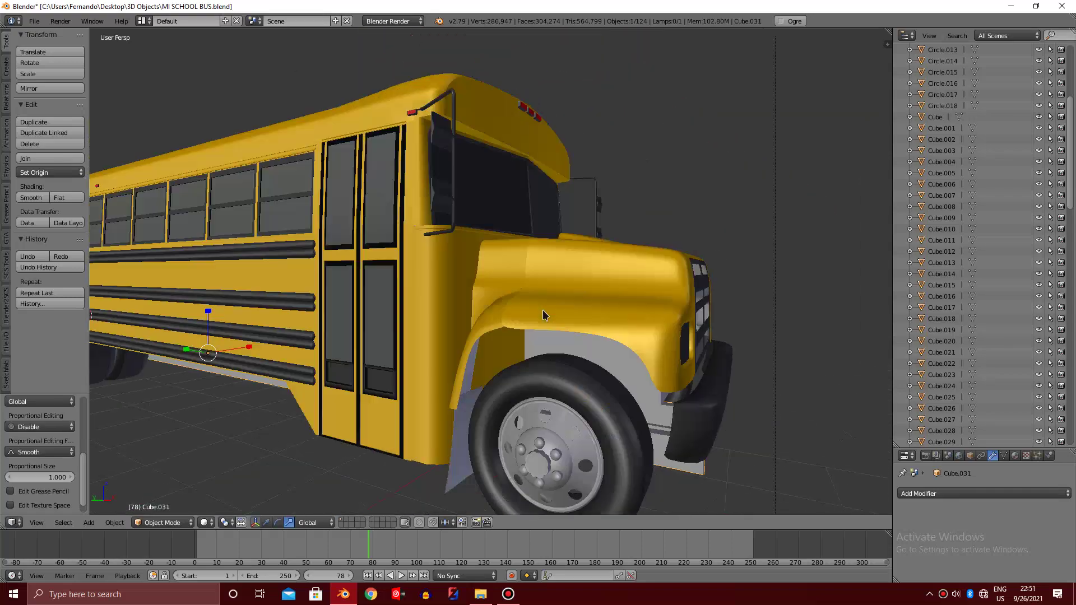
# Move the thin cabin floor strip vertically along Z
pyautogui.press('z')
pyautogui.moveTo(542, 311)
pyautogui.mouseDown(button='middle')
pyautogui.moveTo(492, 329)
pyautogui.moveTo(496, 340)
pyautogui.mouseUp(button='middle')
pyautogui.scroll(5, 485, 336)
pyautogui.press('z')
pyautogui.scroll(2, 486, 336)
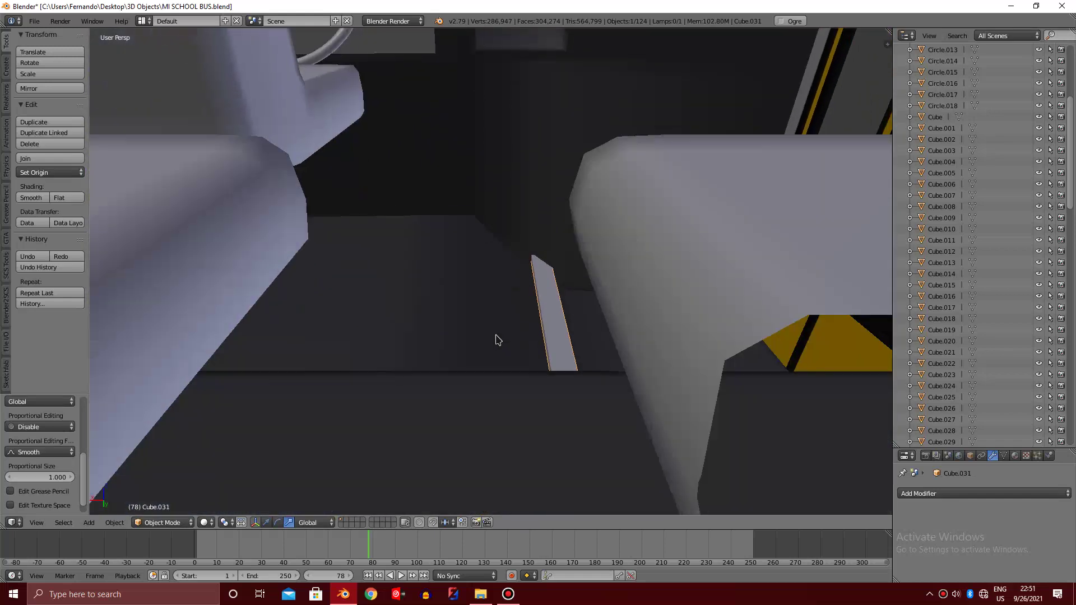
pyautogui.press('g')
pyautogui.press('z')
pyautogui.click(486, 385)
# Review the seats and ceiling, then place the 3D cursor beside the bus
pyautogui.scroll(-3, 591, 269)
pyautogui.scroll(-3, 592, 269)
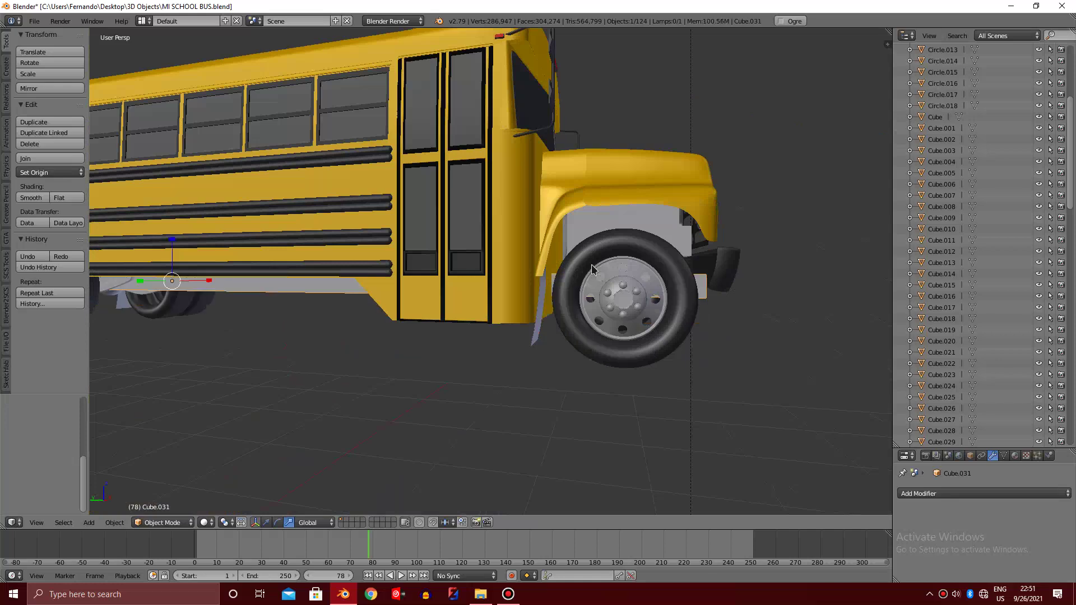
pyautogui.scroll(-3, 592, 269)
pyautogui.moveTo(593, 269); pyautogui.dragTo(593, 274, button='middle')
pyautogui.scroll(-3, 593, 269)
pyautogui.scroll(5, 591, 265)
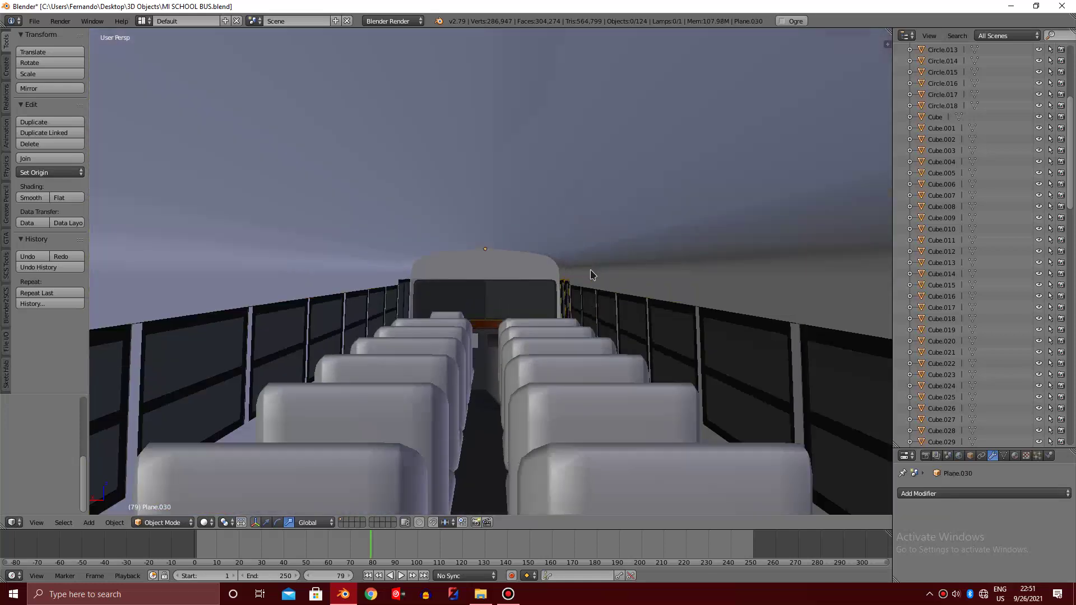
pyautogui.scroll(3, 590, 270)
pyautogui.scroll(2, 590, 272)
pyautogui.scroll(2, 589, 272)
pyautogui.scroll(3, 589, 273)
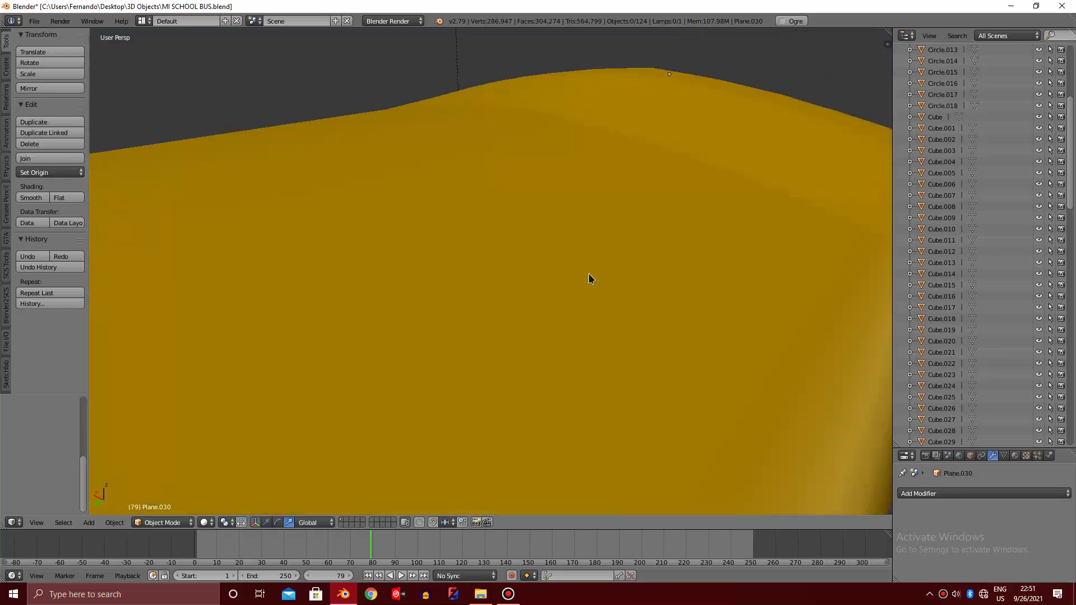
pyautogui.scroll(-1, 589, 274)
pyautogui.scroll(-3, 588, 274)
pyautogui.scroll(2, 589, 275)
pyautogui.moveTo(589, 274); pyautogui.dragTo(589, 276, button='middle')
pyautogui.scroll(-3, 590, 279)
pyautogui.scroll(2, 589, 278)
pyautogui.scroll(2, 590, 278)
pyautogui.scroll(-2, 589, 276)
pyautogui.scroll(3, 588, 277)
pyautogui.scroll(-3, 591, 274)
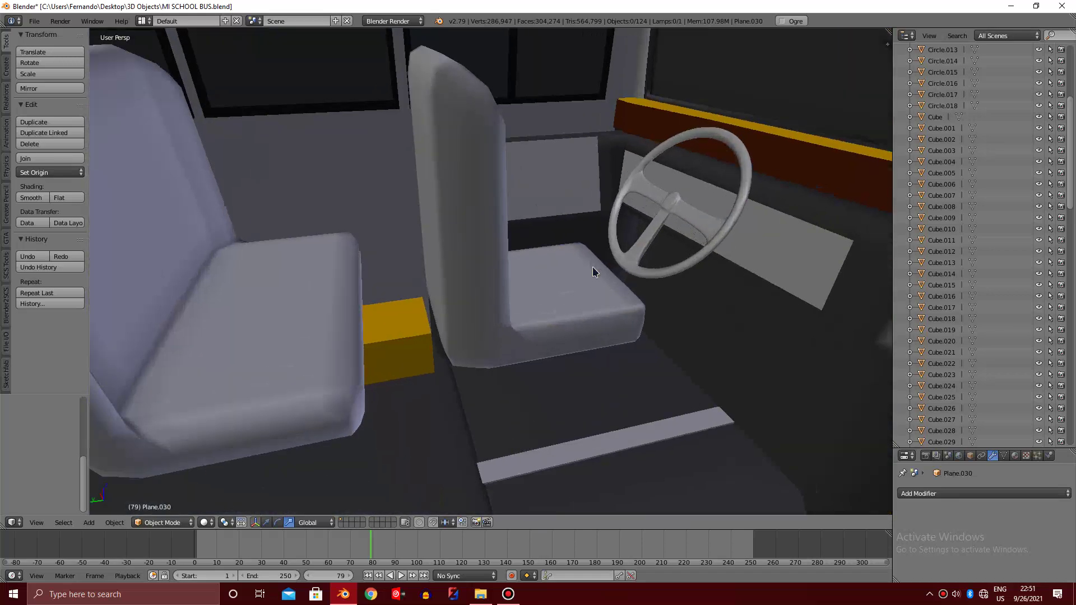
pyautogui.scroll(-2, 593, 267)
pyautogui.scroll(-2, 593, 224)
pyautogui.scroll(-2, 593, 224)
pyautogui.moveTo(593, 230); pyautogui.dragTo(594, 230, button='middle')
pyautogui.scroll(-5, 594, 229)
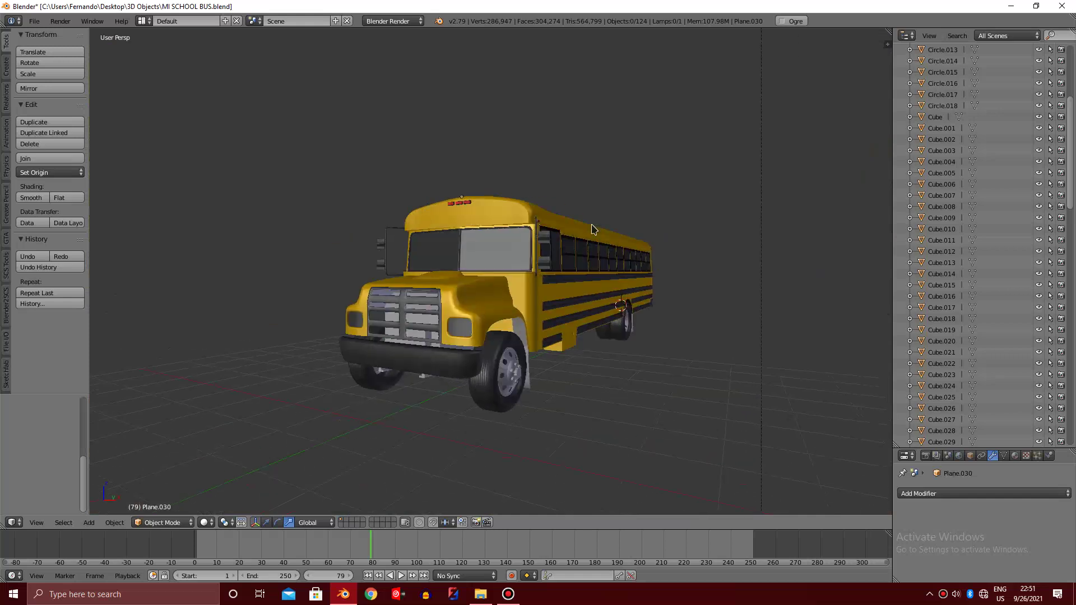
pyautogui.click(508, 594)
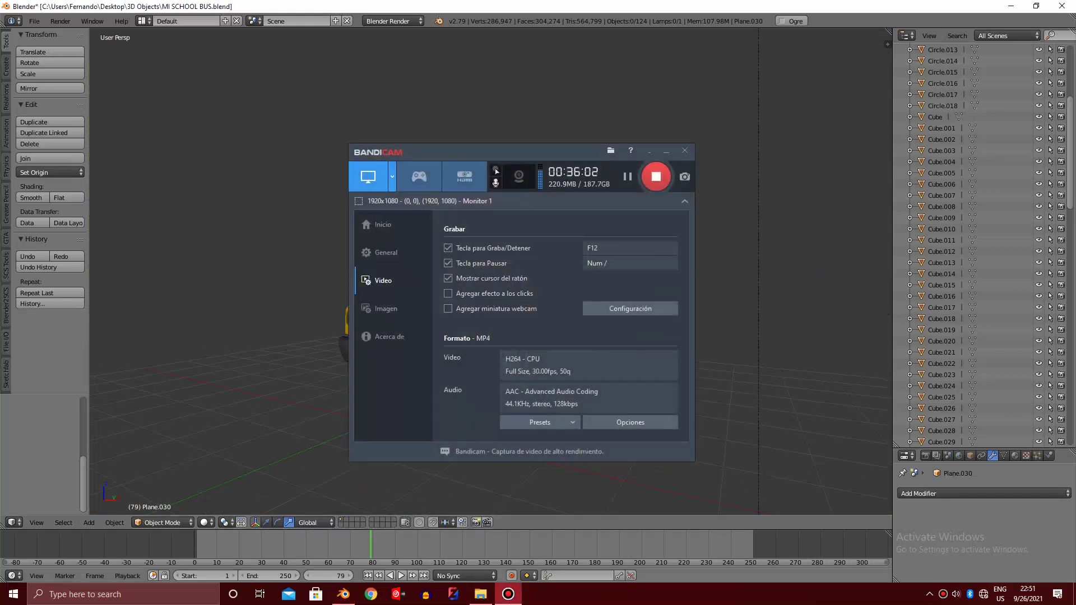
pyautogui.click(273, 311)
pyautogui.moveTo(274, 309); pyautogui.dragTo(116, 109, button='middle')
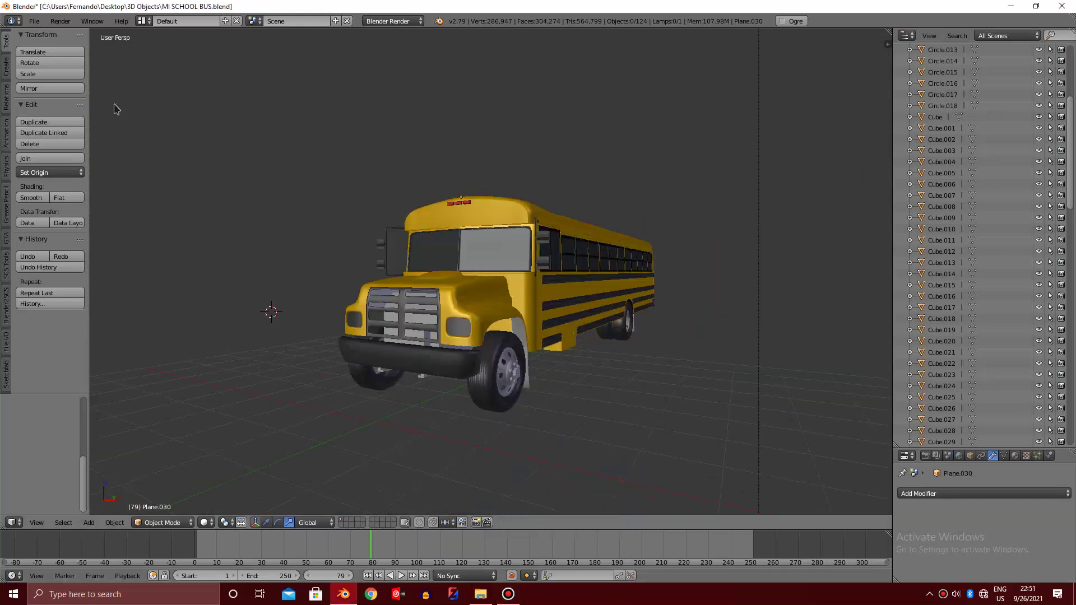
# Save the bus file and add a new mesh circle beside the bus in front view
pyautogui.click(34, 20)
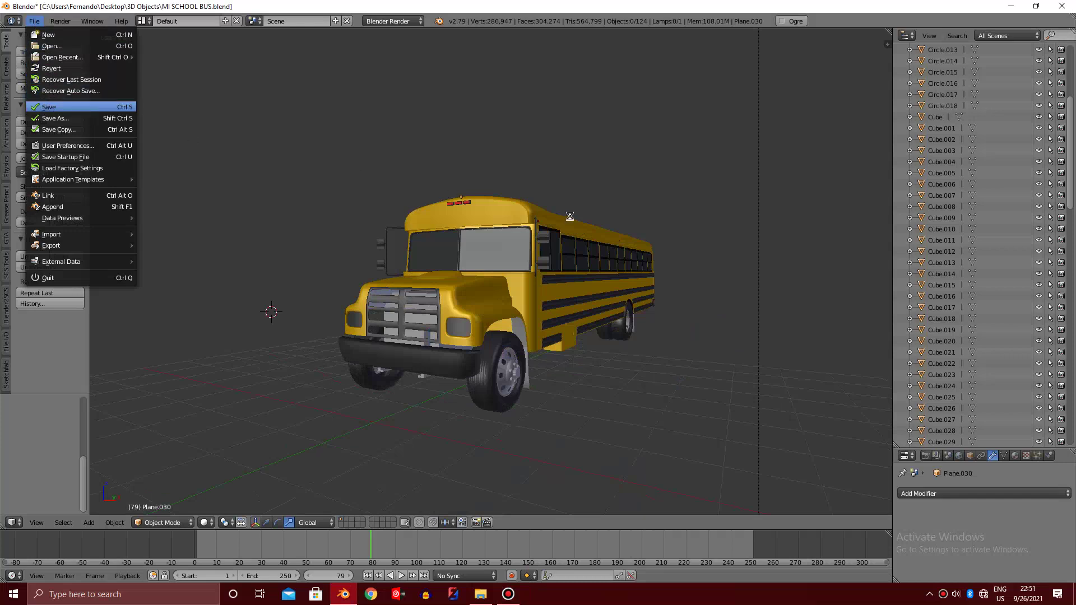
pyautogui.press('KP_1')
pyautogui.press('KP_5')
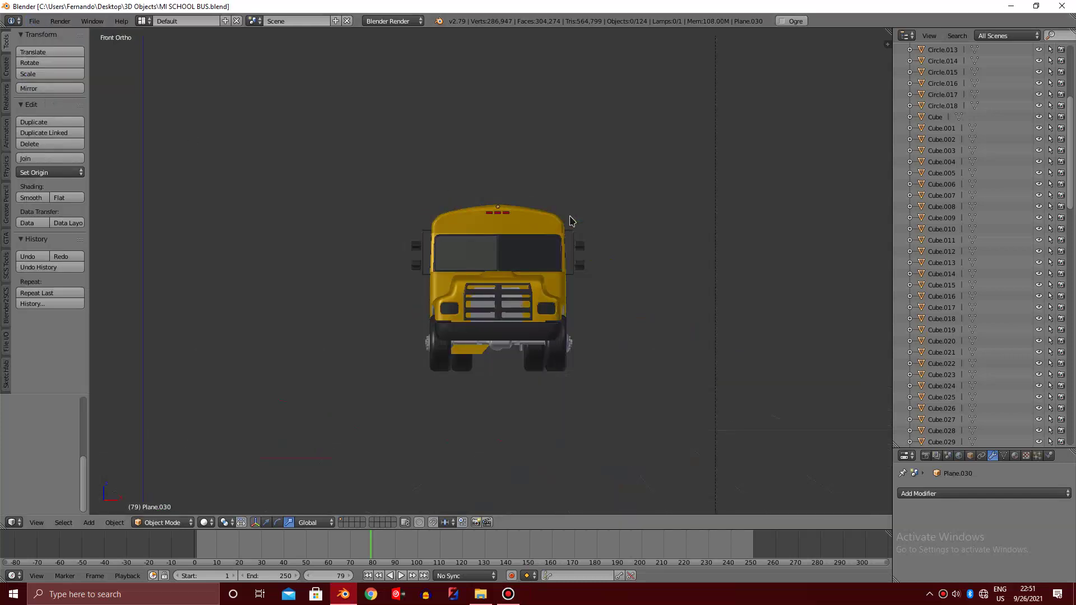
pyautogui.hotkey('shift', 'a')
pyautogui.click(603, 240)
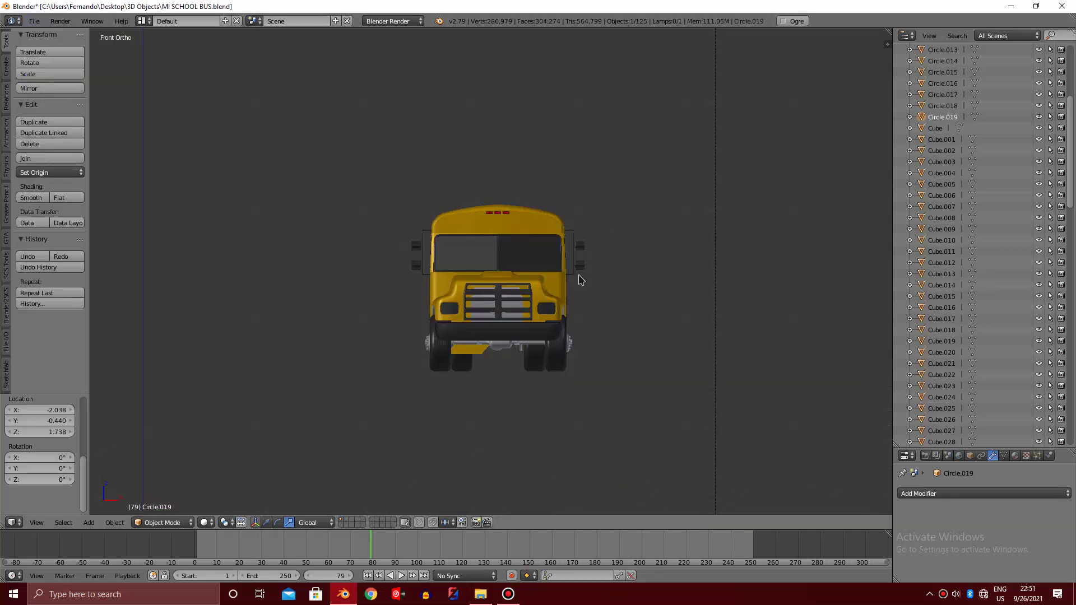
pyautogui.scroll(-4, 577, 276)
# Extrude the circle vertically into a tall column and extend its bottom further down
pyautogui.press('Tab')
pyautogui.press('g')
pyautogui.press('z')
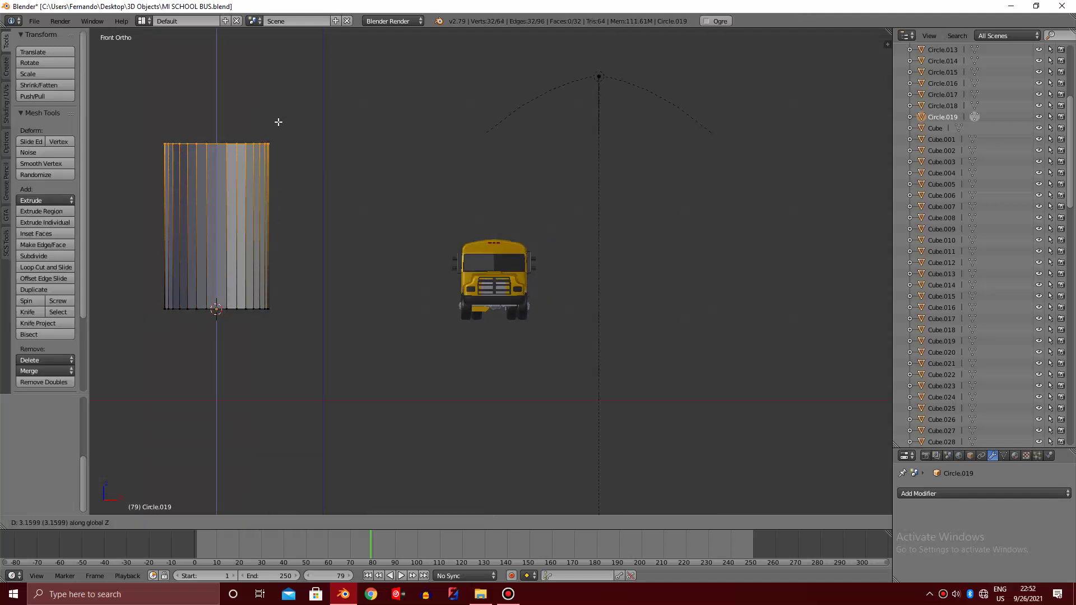
pyautogui.click(279, 111)
pyautogui.press('g')
pyautogui.press('z')
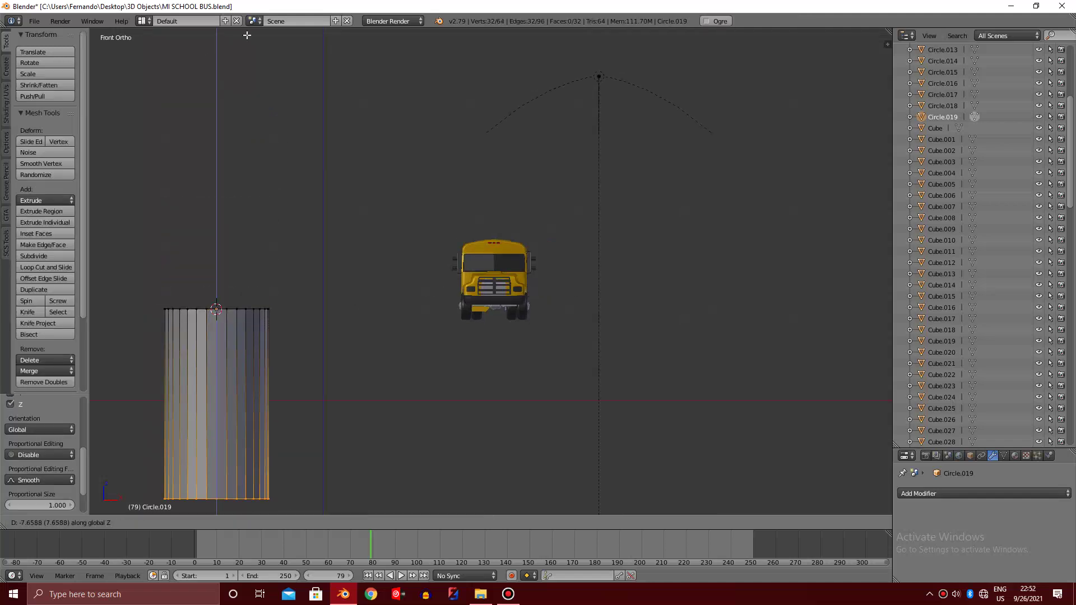
pyautogui.click(279, 303)
pyautogui.keyDown('shift'); pyautogui.scroll(-5, 281, 314); pyautogui.keyUp('shift')
pyautogui.keyDown('shift'); pyautogui.scroll(-2, 282, 320); pyautogui.keyUp('shift')
pyautogui.press('e')
pyautogui.press('z')
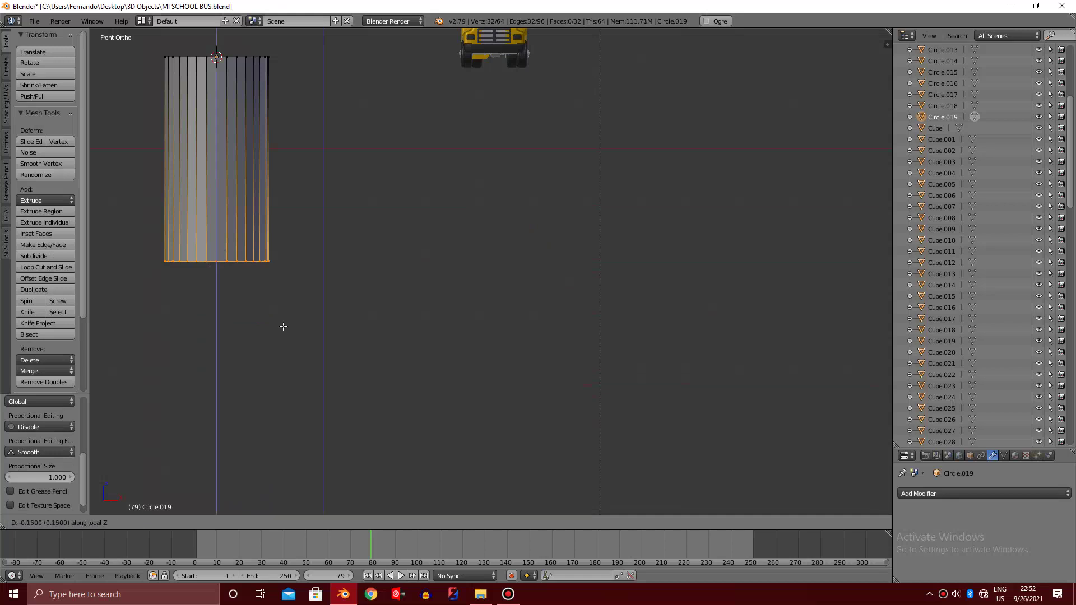
pyautogui.click(288, 426)
# Extrude and widen the bottom rings to start a flared base on the column
pyautogui.keyDown('shift'); pyautogui.scroll(-4, 314, 393); pyautogui.keyUp('shift')
pyautogui.keyDown('ctrl'); pyautogui.scroll(6, 334, 365); pyautogui.keyUp('ctrl')
pyautogui.press('e')
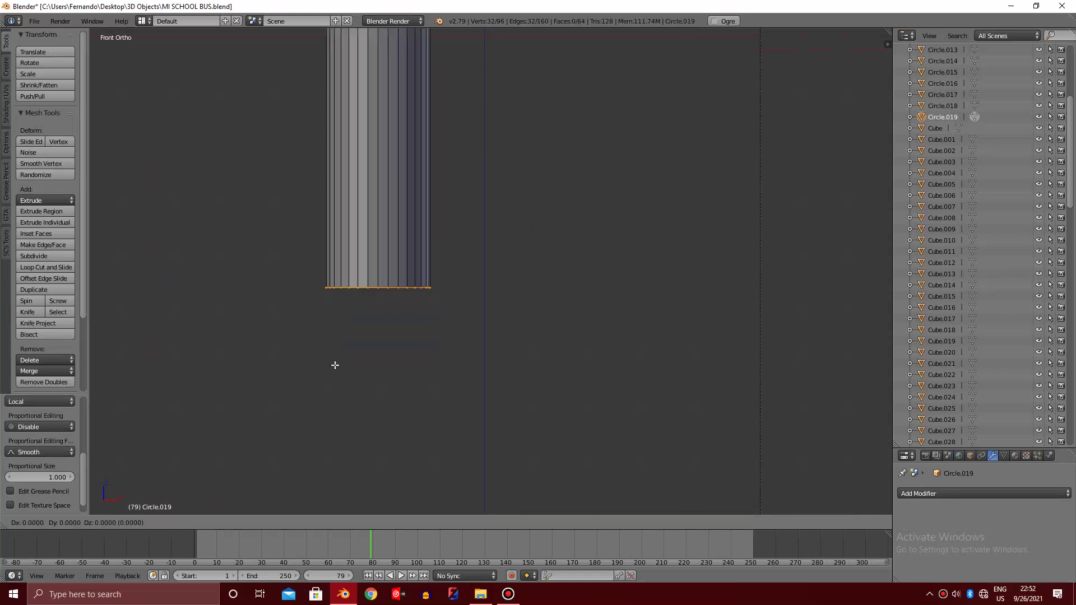
pyautogui.click(336, 374)
pyautogui.press('s')
pyautogui.click(552, 331)
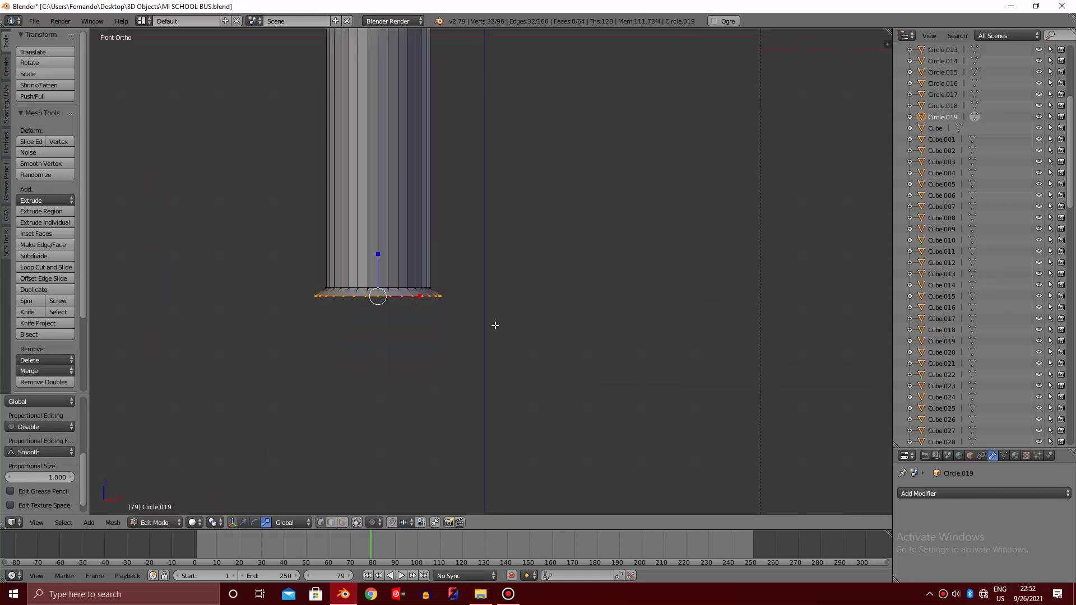
pyautogui.press('e')
pyautogui.press('z')
pyautogui.click(498, 351)
pyautogui.press('s')
pyautogui.click(535, 329)
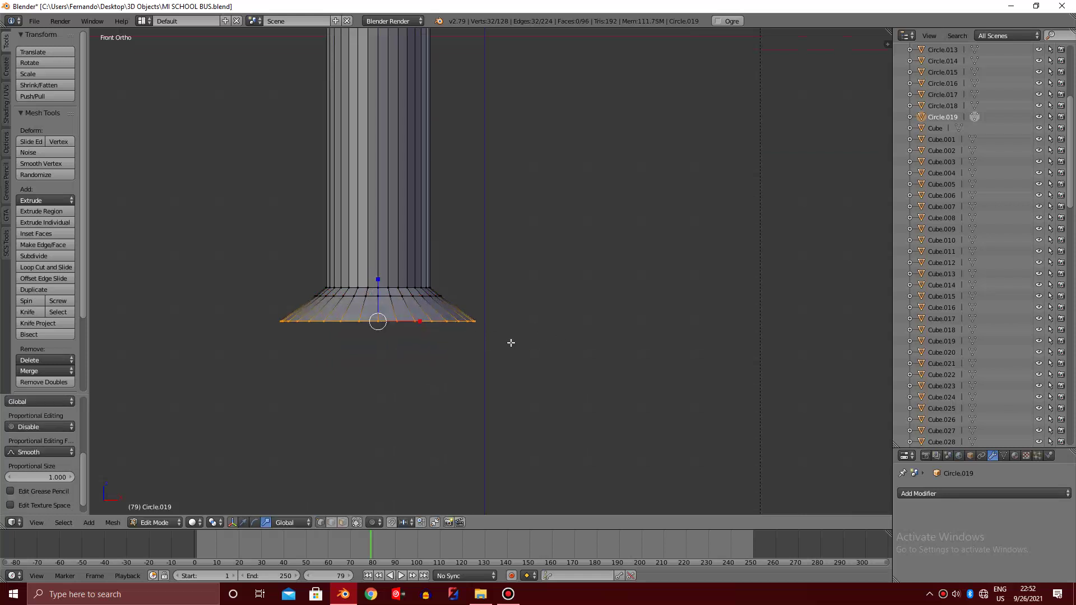
# Add further scaled downward extrusions to form the stepped base and its final edge
pyautogui.press('s')
pyautogui.click(490, 337)
pyautogui.press('e')
pyautogui.press('z')
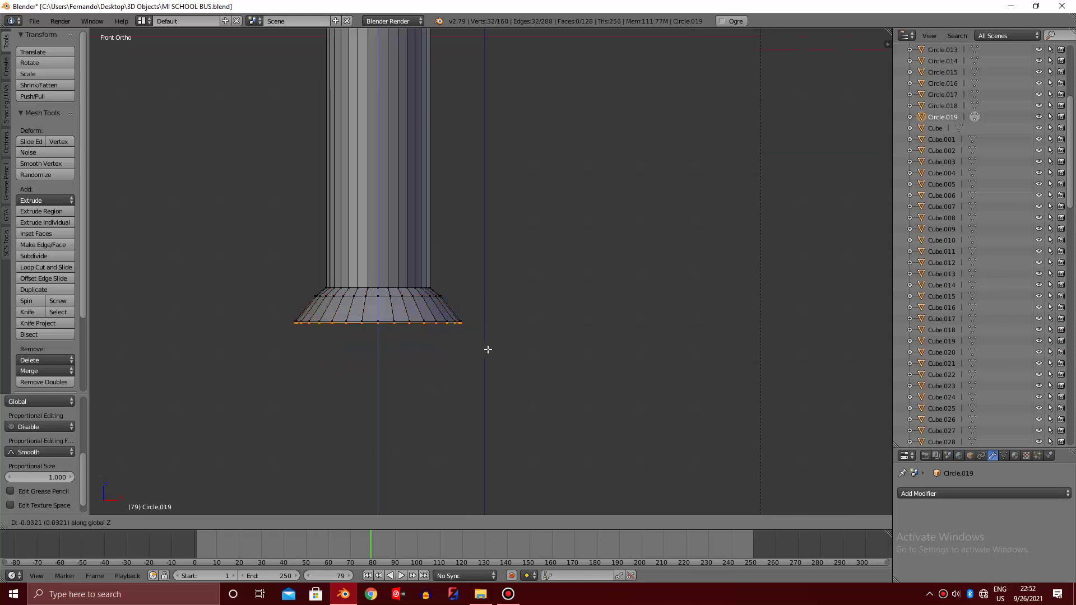
pyautogui.click(488, 349)
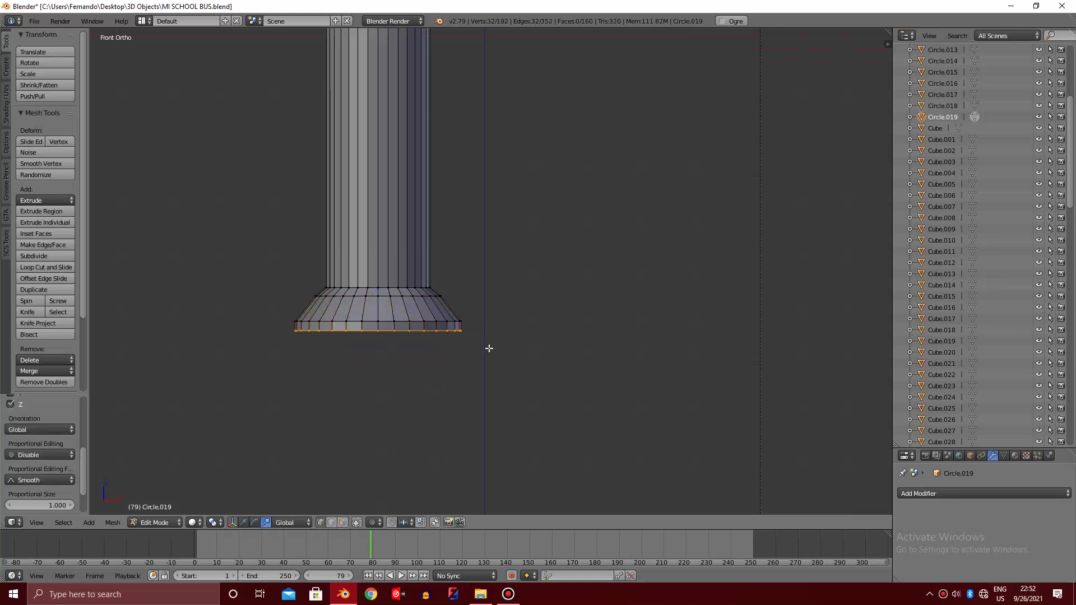
pyautogui.press('s')
pyautogui.click(503, 348)
pyautogui.press('e')
pyautogui.press('z')
pyautogui.click(505, 347)
pyautogui.press('e')
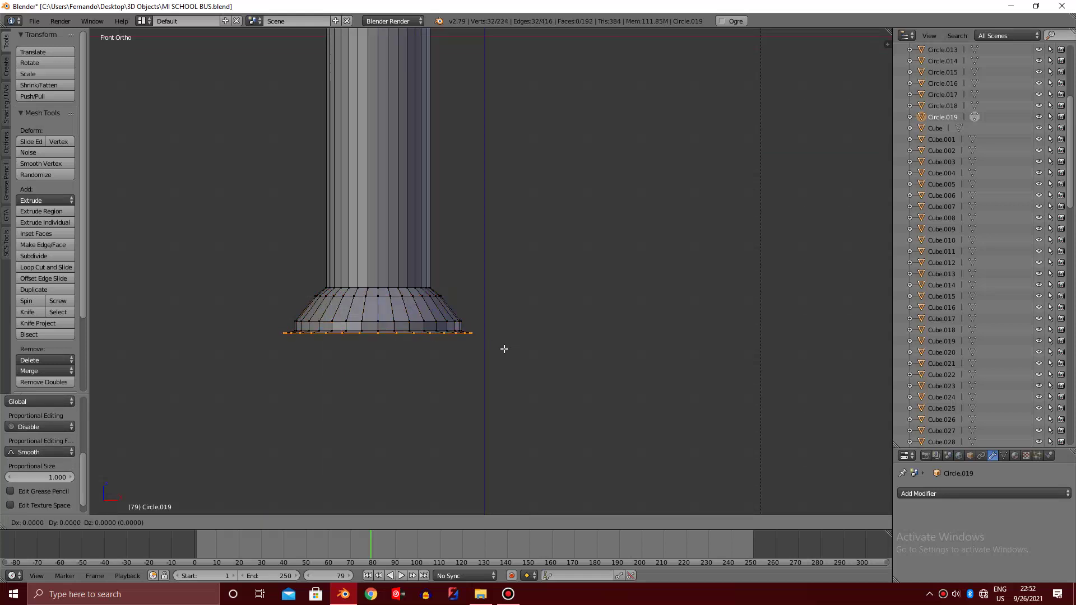
pyautogui.click(498, 368)
# Return to object mode and give the pillar smooth shading
pyautogui.press('Tab')
pyautogui.press('KP_8')
pyautogui.press('KP_8')
pyautogui.press('KP_8')
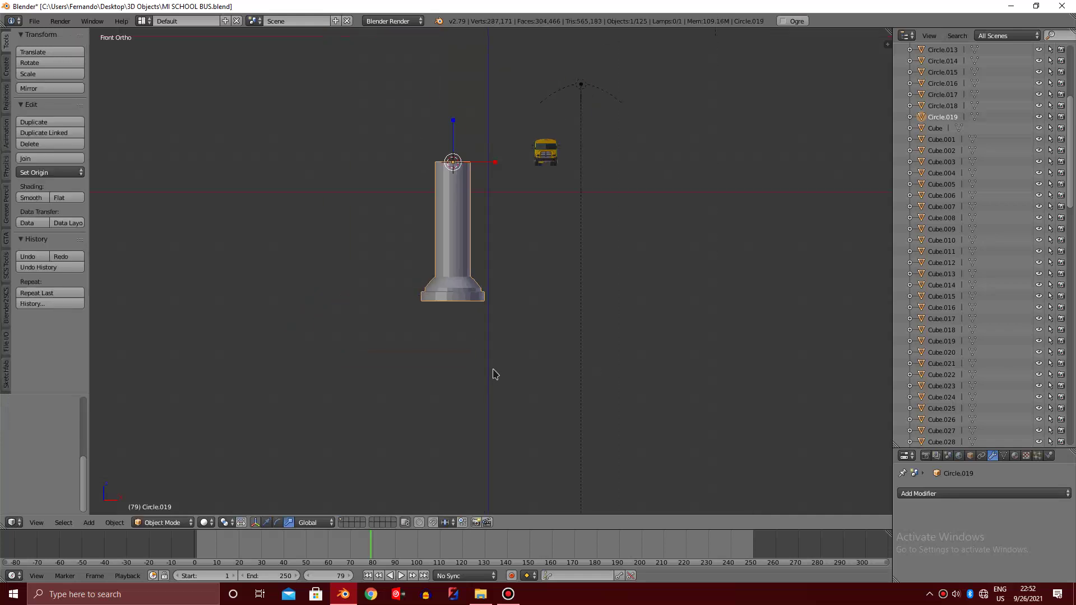
pyautogui.scroll(-2, 490, 363)
pyautogui.scroll(3, 423, 262)
pyautogui.click(21, 199)
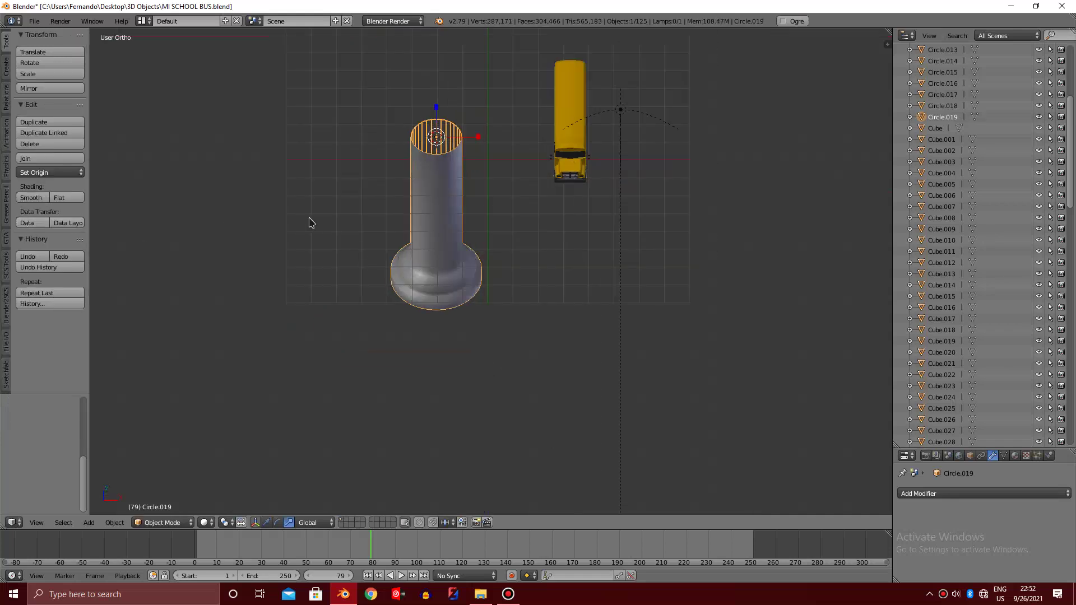
pyautogui.scroll(5, 308, 218)
# Add loop cuts to the pillar shaft and its base ring
pyautogui.press('Tab')
pyautogui.hotkey('ctrl', 'r')
pyautogui.click(295, 185)
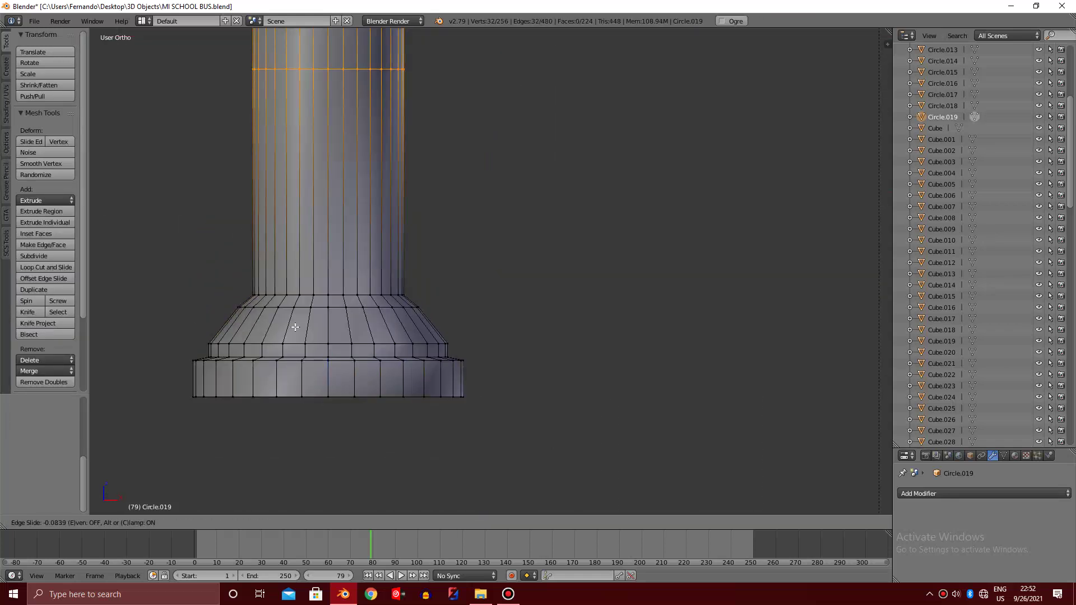
pyautogui.click(293, 405)
pyautogui.hotkey('ctrl', 'r')
pyautogui.click(295, 371)
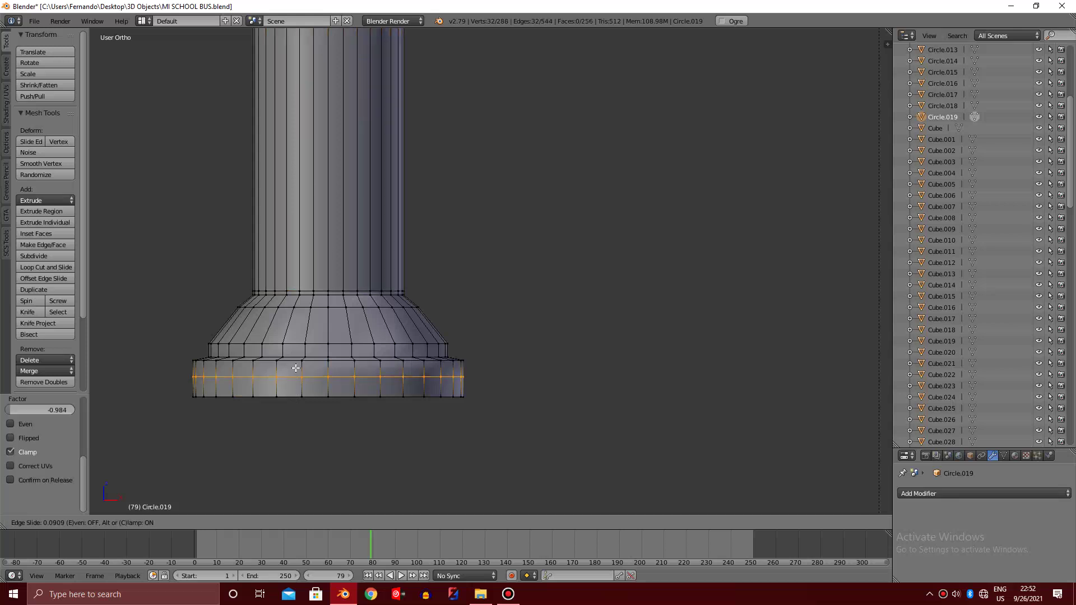
pyautogui.click(297, 365)
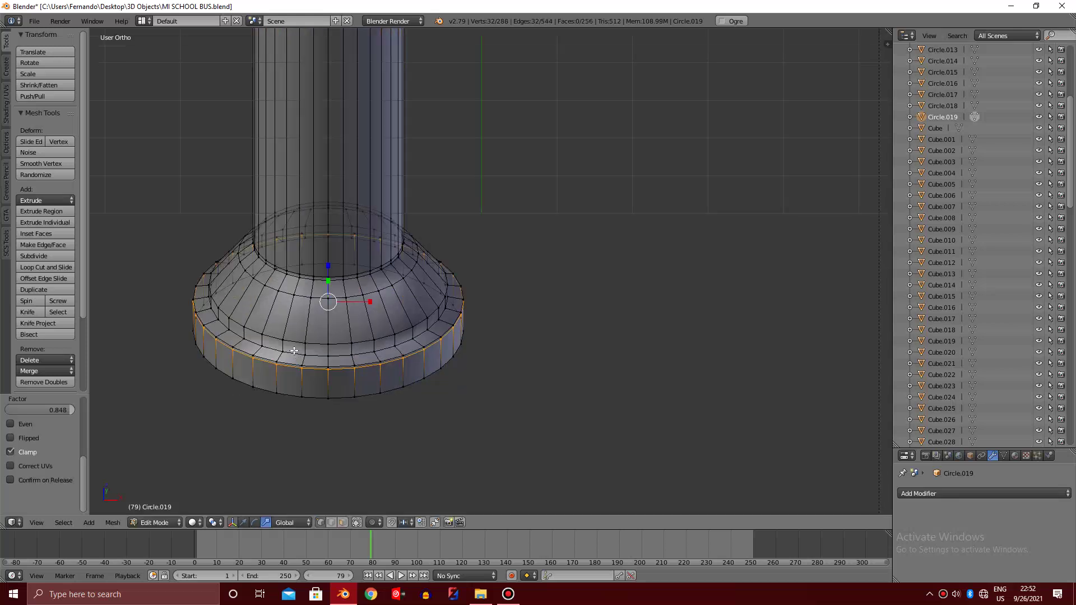
# Replace an unwanted loop cut with a horizontal loop near the base rim
pyautogui.hotkey('ctrl', 'r')
pyautogui.click(284, 356)
pyautogui.rightClick(280, 357)
pyautogui.hotkey('ctrl', 'r')
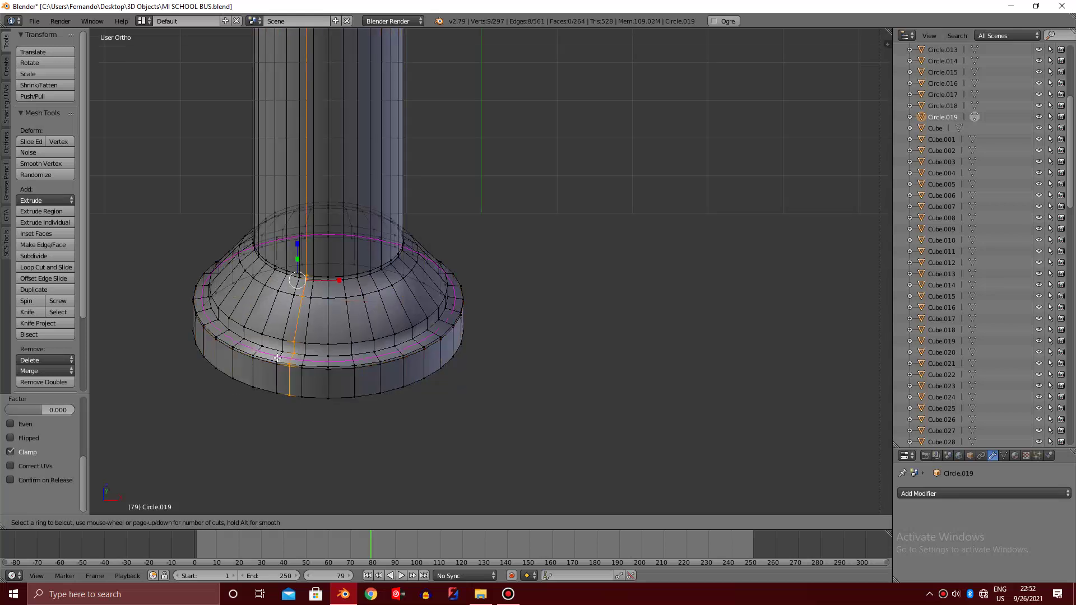
pyautogui.rightClick(278, 357)
pyautogui.hotkey('ctrl', 'z')
pyautogui.hotkey('ctrl', 'r')
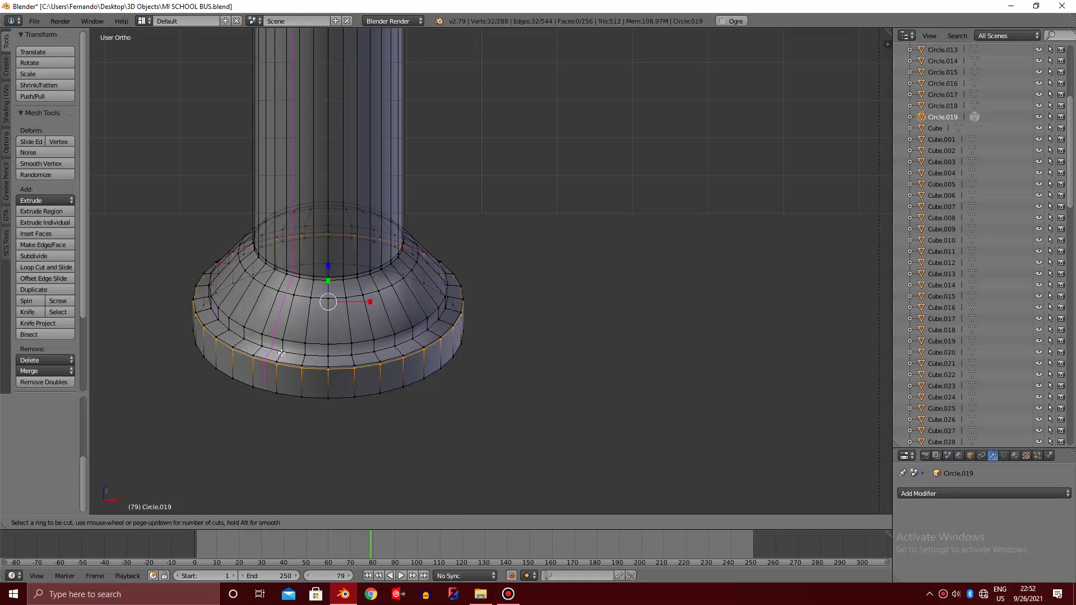
pyautogui.click(283, 347)
pyautogui.click(283, 347)
pyautogui.press('g')
pyautogui.press('g')
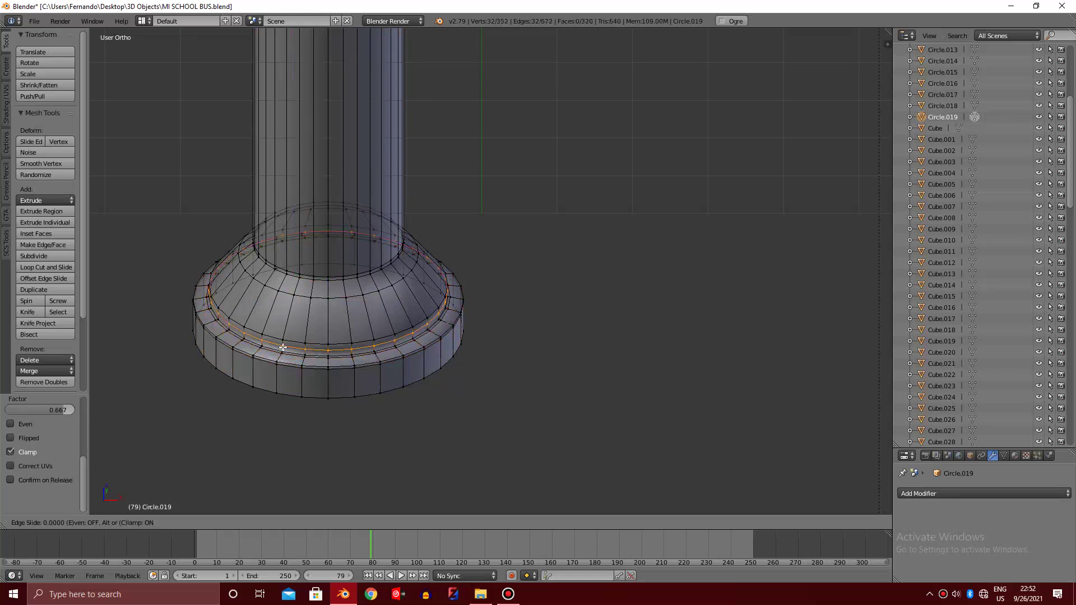
pyautogui.click(283, 347)
pyautogui.press('Tab')
# Set the pedestal's origin to its geometry and scale the pedestal down
pyautogui.scroll(-7, 305, 341)
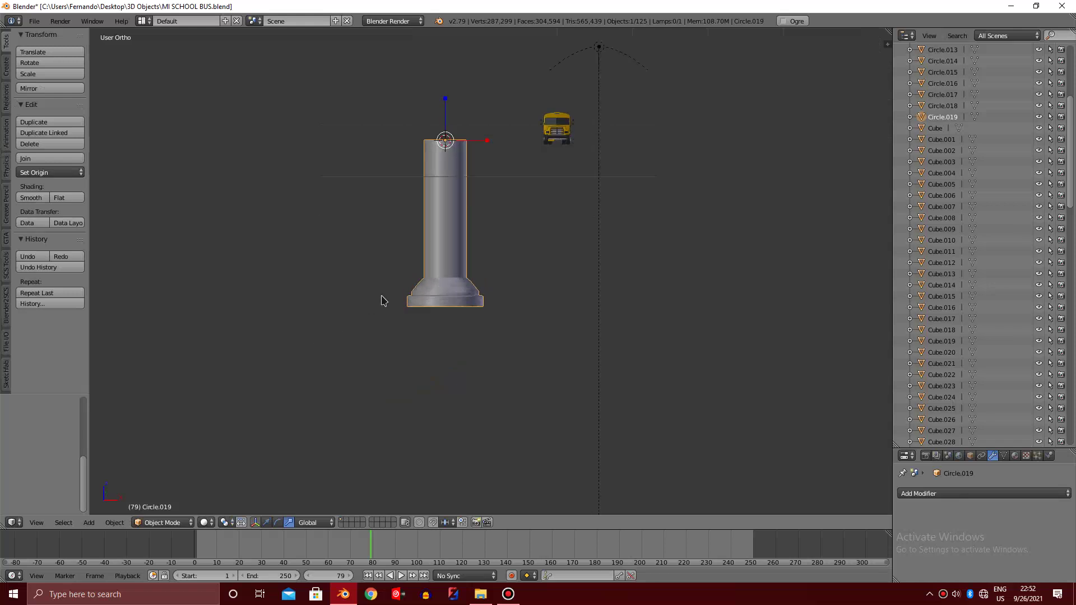
pyautogui.scroll(-1, 415, 280)
pyautogui.scroll(1, 473, 257)
pyautogui.scroll(1, 489, 256)
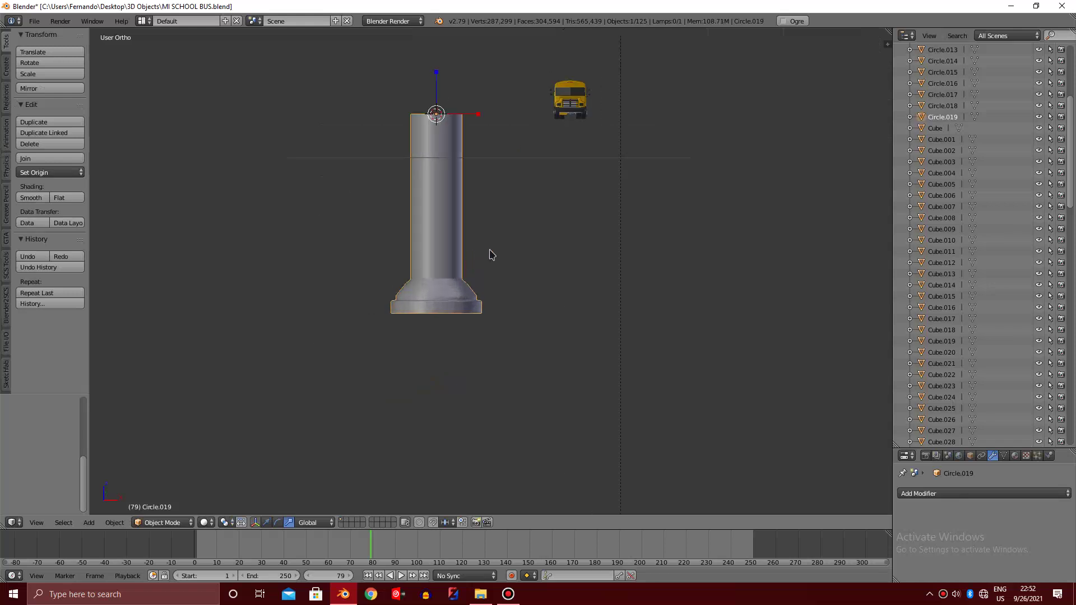
pyautogui.hotkey('ctrl', 'shift', 'alt', 'c')
pyautogui.click(485, 264)
pyautogui.press('s')
pyautogui.click(453, 231)
pyautogui.click(508, 594)
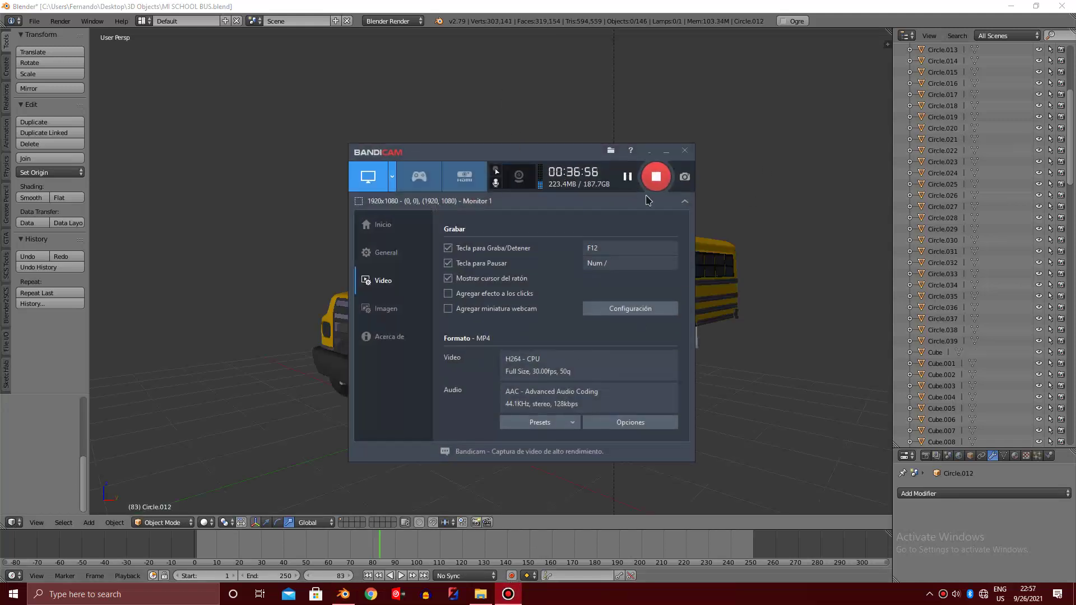
pyautogui.click(744, 291)
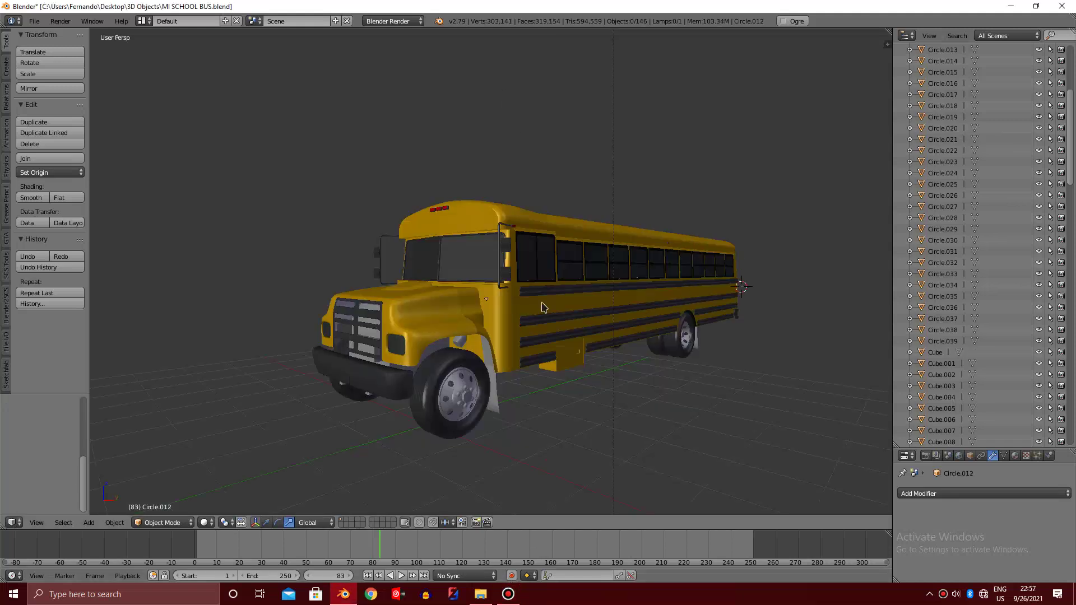
pyautogui.scroll(4, 477, 317)
pyautogui.scroll(-2, 476, 317)
pyautogui.scroll(2, 479, 322)
pyautogui.scroll(2, 479, 322)
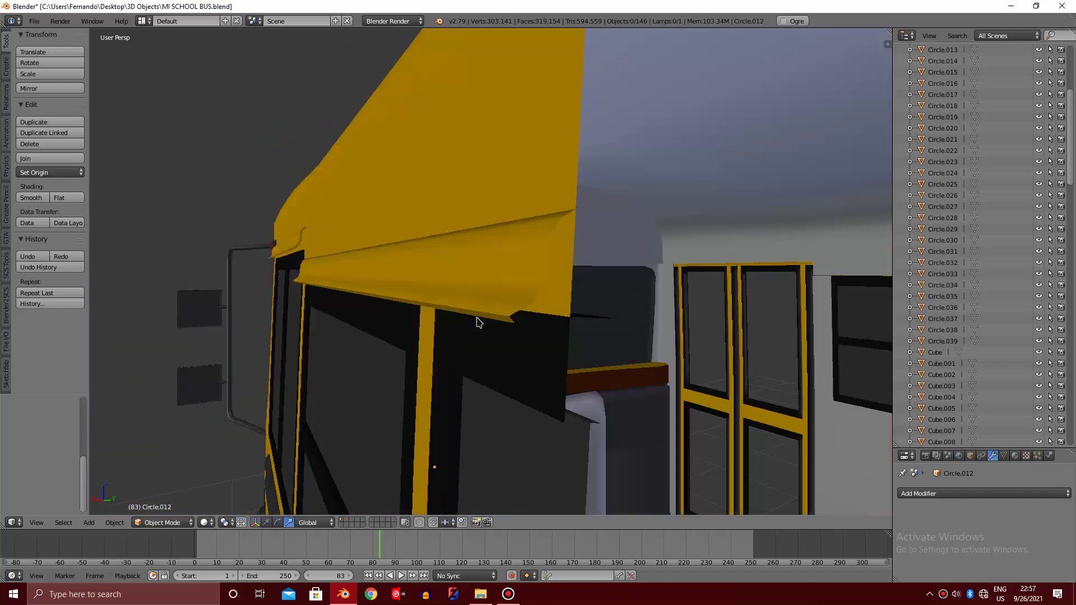
pyautogui.scroll(2, 479, 323)
pyautogui.scroll(2, 478, 323)
pyautogui.scroll(2, 479, 322)
pyautogui.scroll(2, 478, 320)
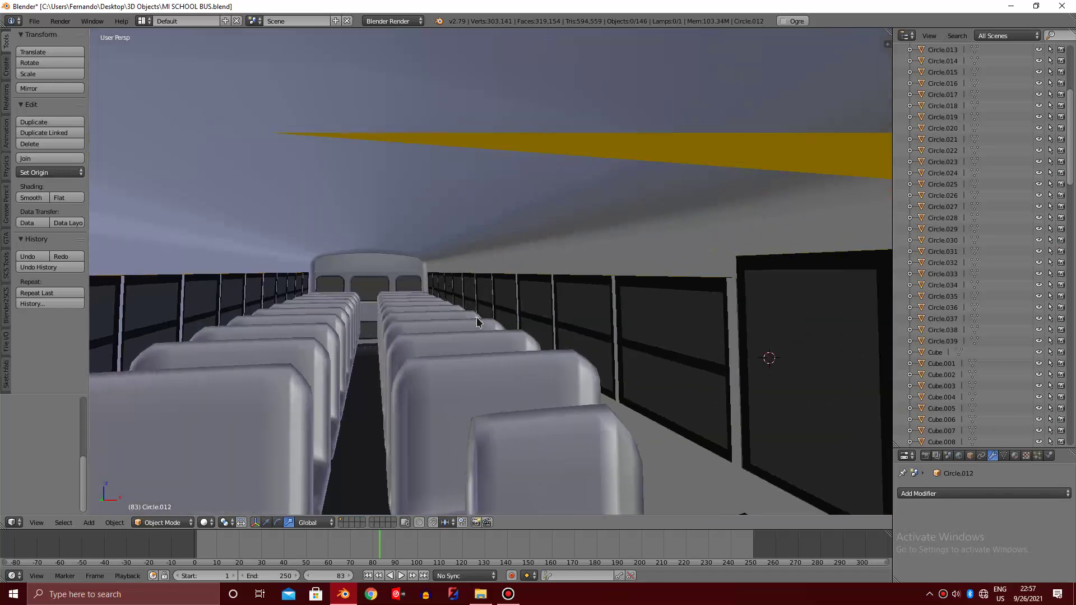
pyautogui.scroll(2, 478, 320)
pyautogui.scroll(2, 478, 320)
pyautogui.scroll(2, 477, 320)
pyautogui.scroll(2, 478, 321)
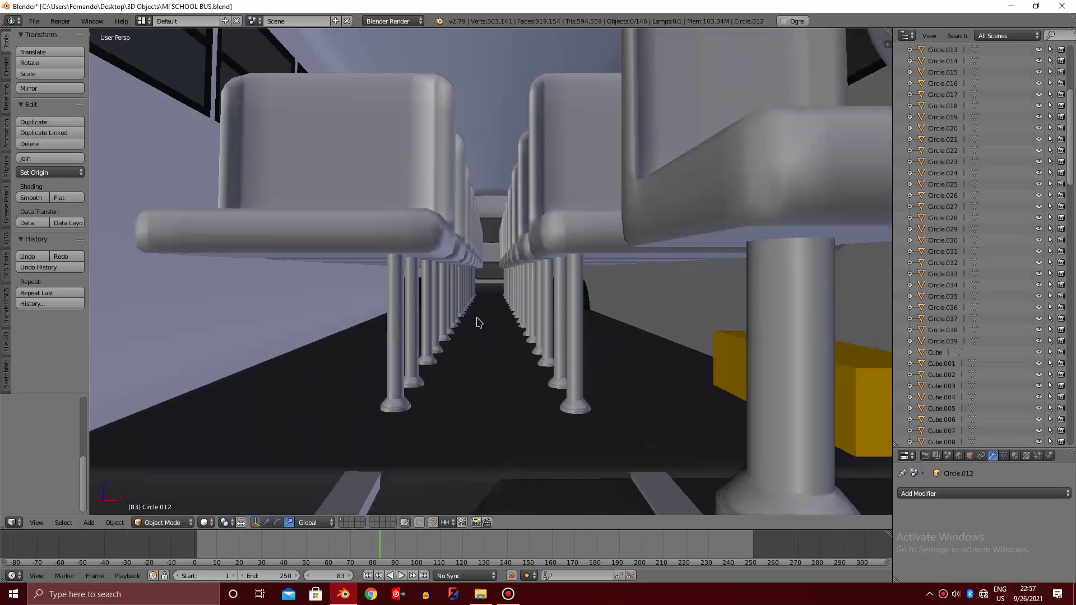
pyautogui.scroll(2, 478, 321)
pyautogui.scroll(2, 557, 312)
pyautogui.scroll(2, 557, 313)
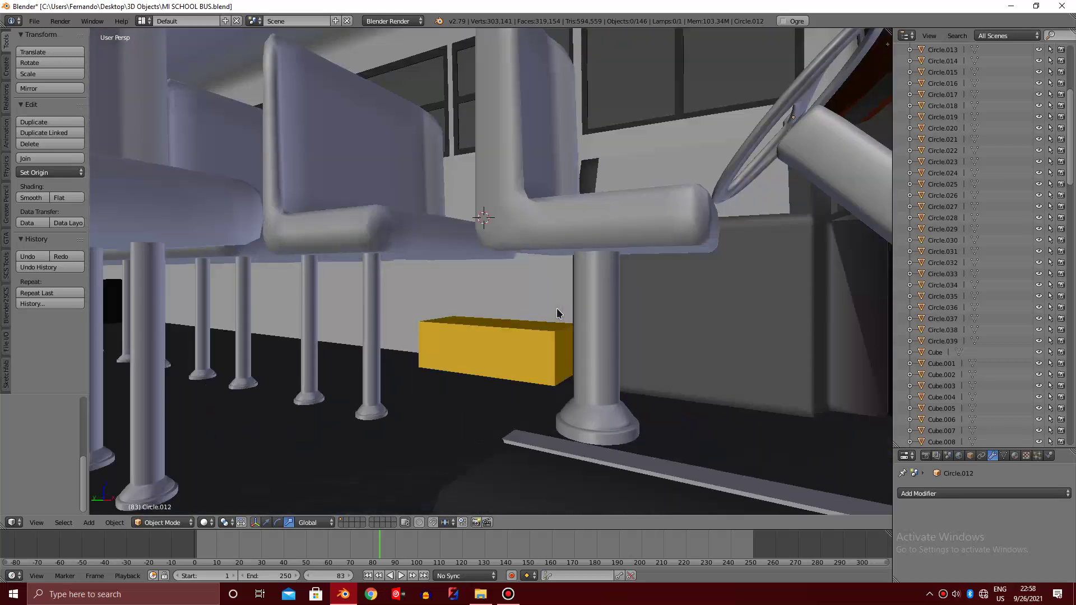
pyautogui.scroll(2, 558, 313)
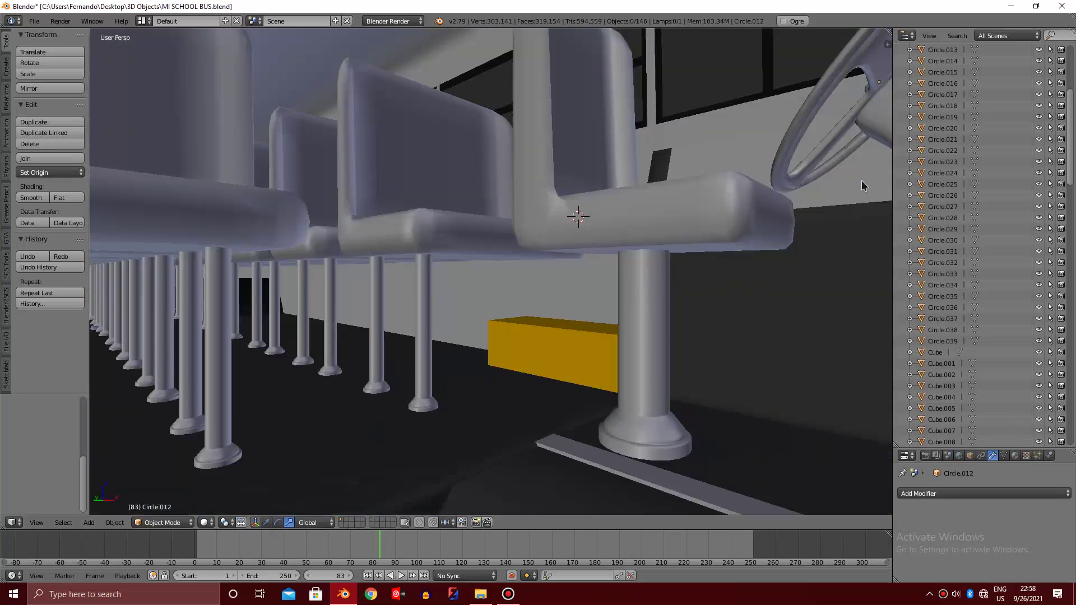
pyautogui.scroll(3, 643, 255)
pyautogui.scroll(2, 643, 255)
pyautogui.scroll(3, 644, 255)
pyautogui.scroll(-2, 644, 255)
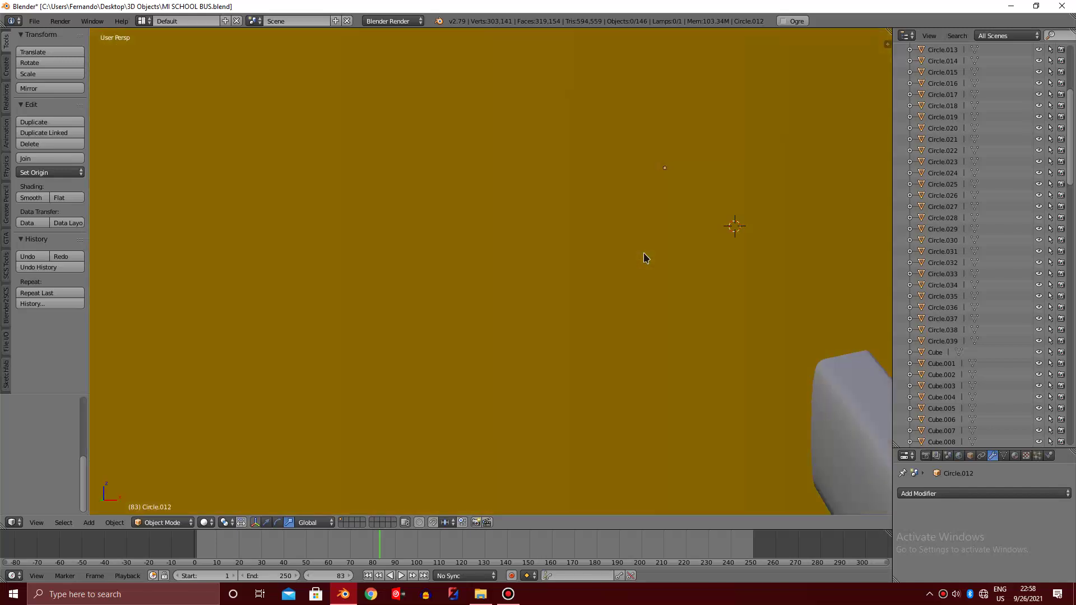
pyautogui.scroll(-3, 644, 255)
pyautogui.scroll(1, 644, 255)
pyautogui.scroll(1, 644, 255)
pyautogui.scroll(-2, 643, 258)
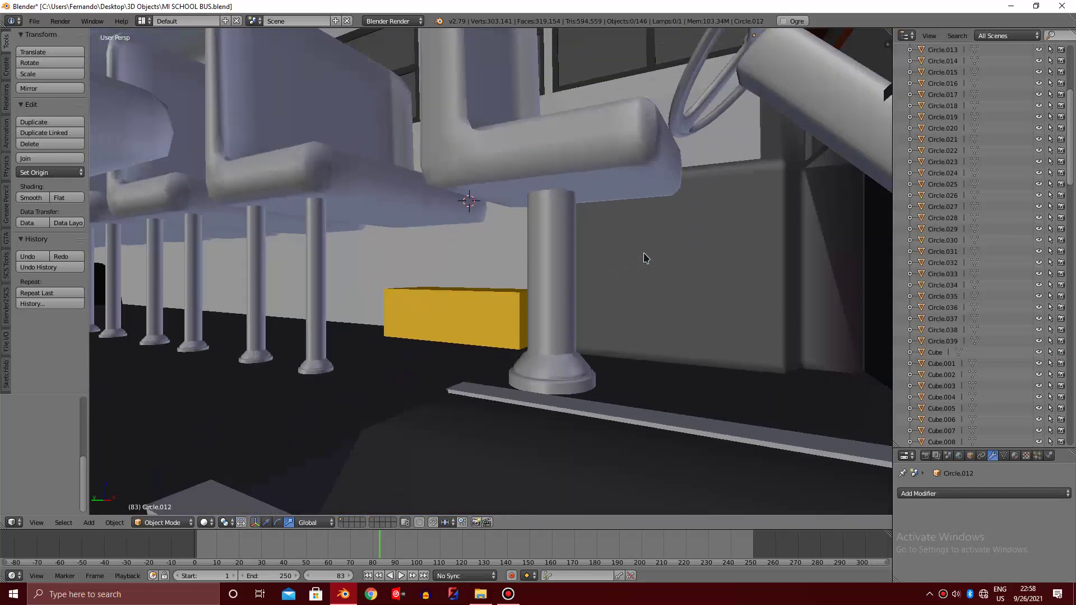
pyautogui.scroll(2, 644, 258)
pyautogui.scroll(1, 643, 258)
pyautogui.scroll(-1, 644, 258)
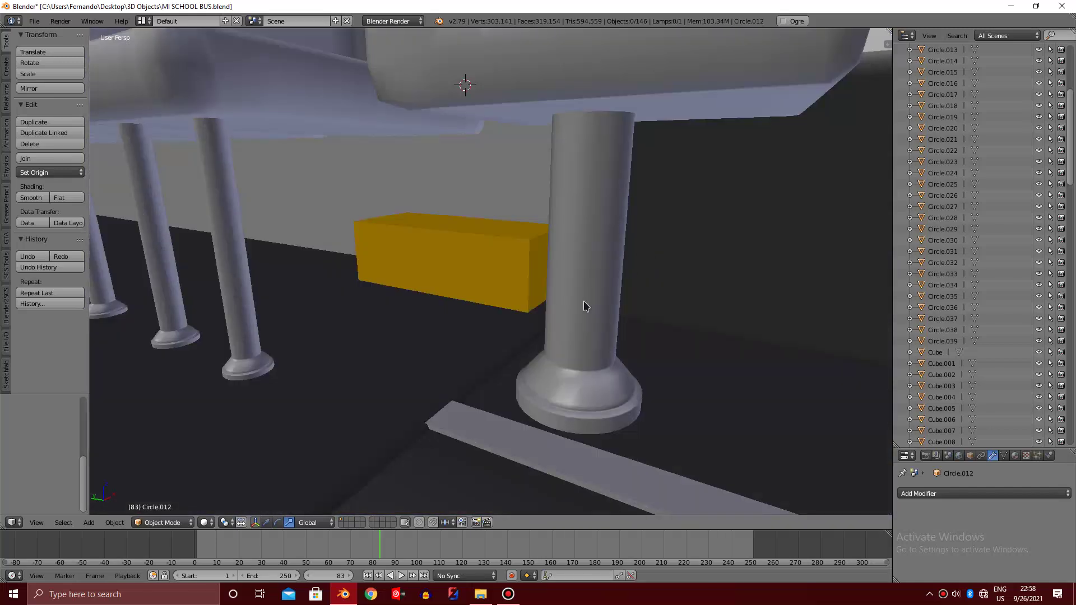
pyautogui.scroll(-2, 584, 305)
pyautogui.scroll(-2, 584, 306)
pyautogui.scroll(-2, 583, 306)
pyautogui.scroll(-2, 584, 305)
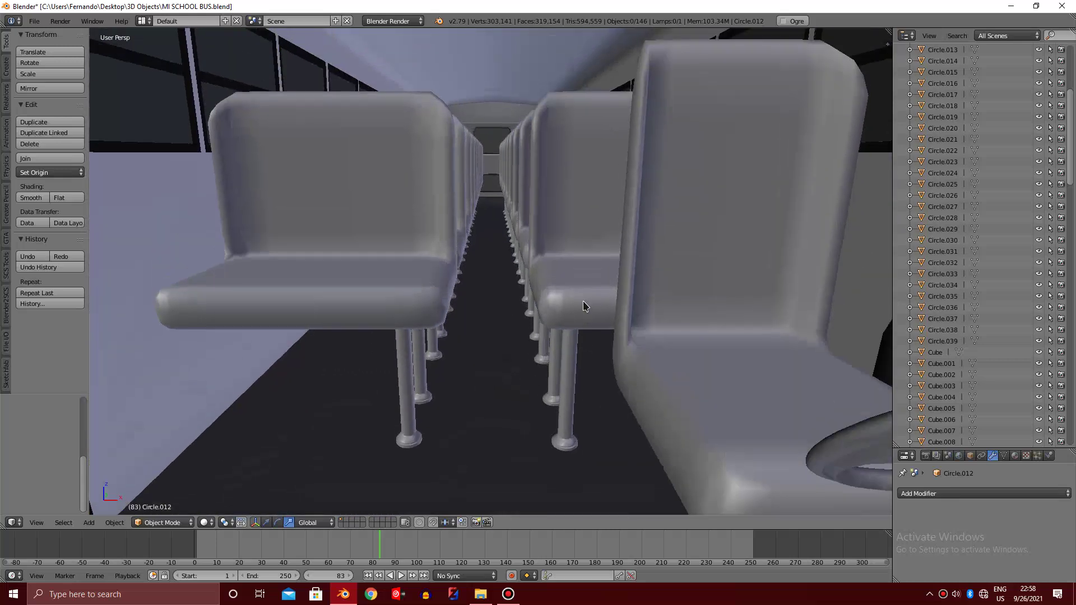
pyautogui.scroll(-2, 583, 305)
pyautogui.scroll(-1, 584, 306)
pyautogui.scroll(1, 583, 305)
pyautogui.scroll(2, 583, 306)
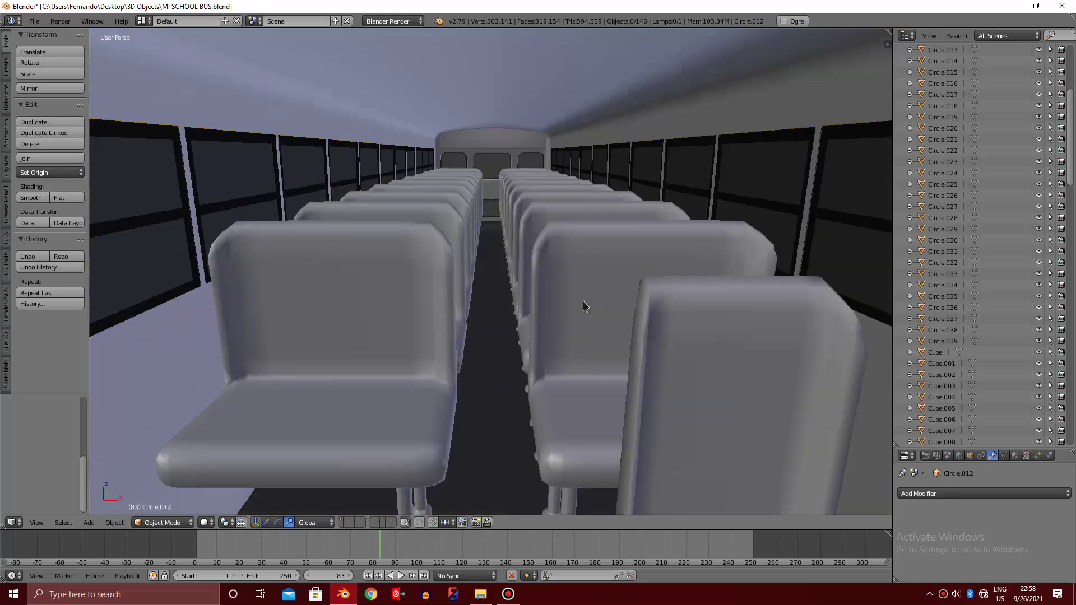
pyautogui.keyDown('ctrl'); pyautogui.keyDown('alt'); pyautogui.scroll(2, 583, 305); pyautogui.keyUp('alt'); pyautogui.keyUp('ctrl')
pyautogui.keyDown('ctrl'); pyautogui.keyDown('alt'); pyautogui.scroll(3, 583, 306); pyautogui.keyUp('alt'); pyautogui.keyUp('ctrl')
pyautogui.keyDown('ctrl'); pyautogui.keyDown('alt'); pyautogui.scroll(3, 583, 305); pyautogui.keyUp('alt'); pyautogui.keyUp('ctrl')
pyautogui.keyDown('ctrl'); pyautogui.keyDown('alt'); pyautogui.scroll(2, 584, 306); pyautogui.keyUp('alt'); pyautogui.keyUp('ctrl')
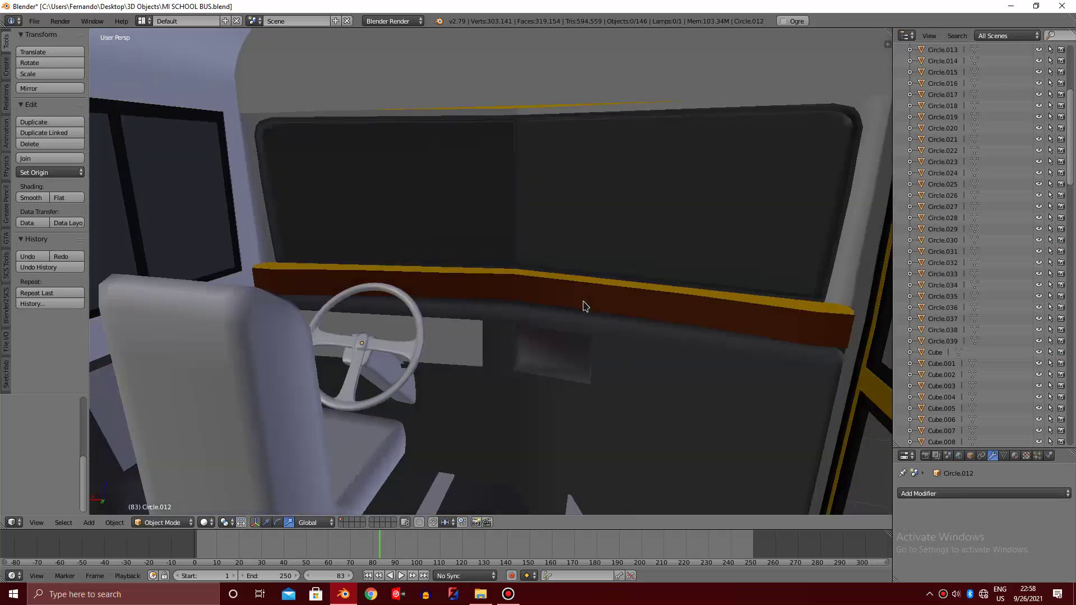
pyautogui.moveTo(585, 306)
pyautogui.mouseDown(button='middle')
pyautogui.moveTo(514, 306)
pyautogui.moveTo(584, 306)
pyautogui.moveTo(560, 356)
pyautogui.mouseUp(button='middle')
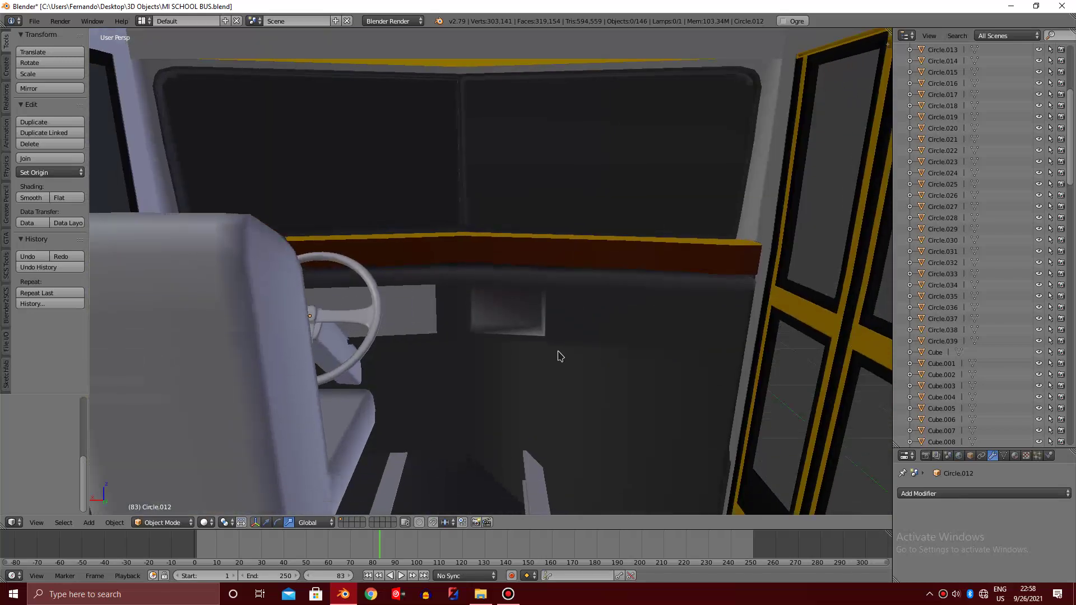
pyautogui.rightClick(560, 356)
pyautogui.keyDown('ctrl'); pyautogui.keyDown('alt'); pyautogui.scroll(2, 560, 355); pyautogui.keyUp('alt'); pyautogui.keyUp('ctrl')
pyautogui.press('Tab')
pyautogui.press('a')
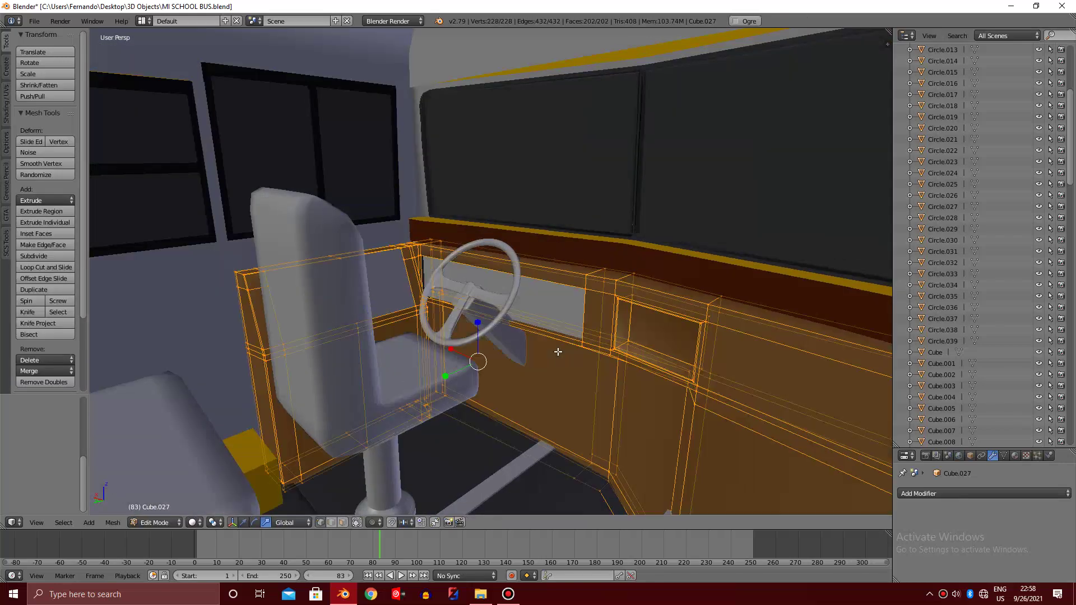
pyautogui.press('Tab')
pyautogui.press('a')
pyautogui.keyDown('ctrl'); pyautogui.keyDown('alt'); pyautogui.scroll(3, 557, 351); pyautogui.keyUp('alt'); pyautogui.keyUp('ctrl')
pyautogui.keyDown('ctrl'); pyautogui.keyDown('alt'); pyautogui.scroll(3, 557, 352); pyautogui.keyUp('alt'); pyautogui.keyUp('ctrl')
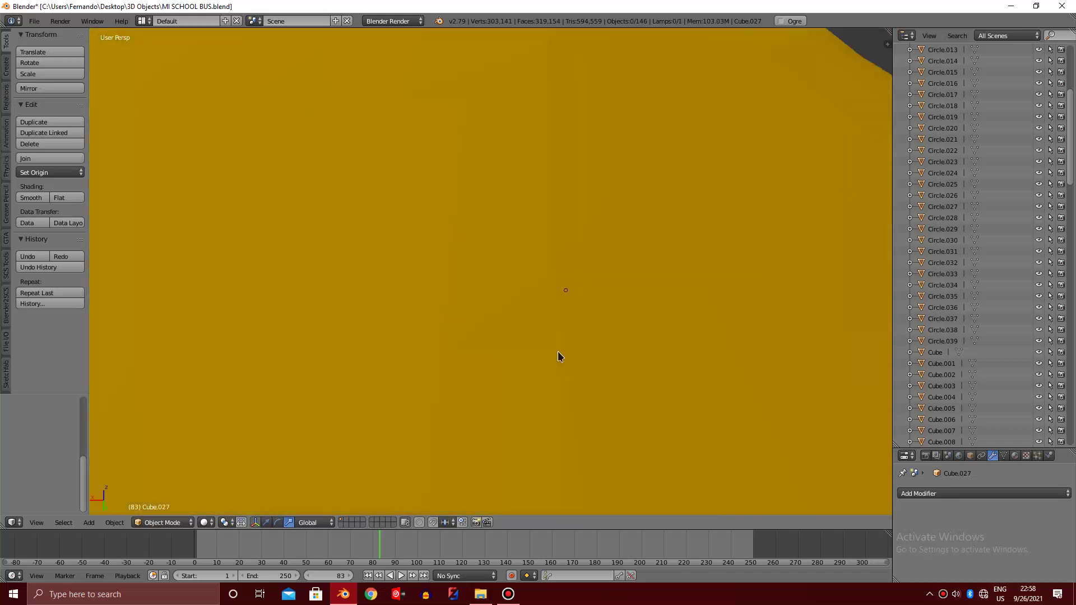
pyautogui.keyDown('ctrl'); pyautogui.keyDown('alt'); pyautogui.scroll(3, 557, 351); pyautogui.keyUp('alt'); pyautogui.keyUp('ctrl')
pyautogui.scroll(-3, 559, 357)
pyautogui.scroll(-3, 560, 356)
pyautogui.scroll(-3, 559, 357)
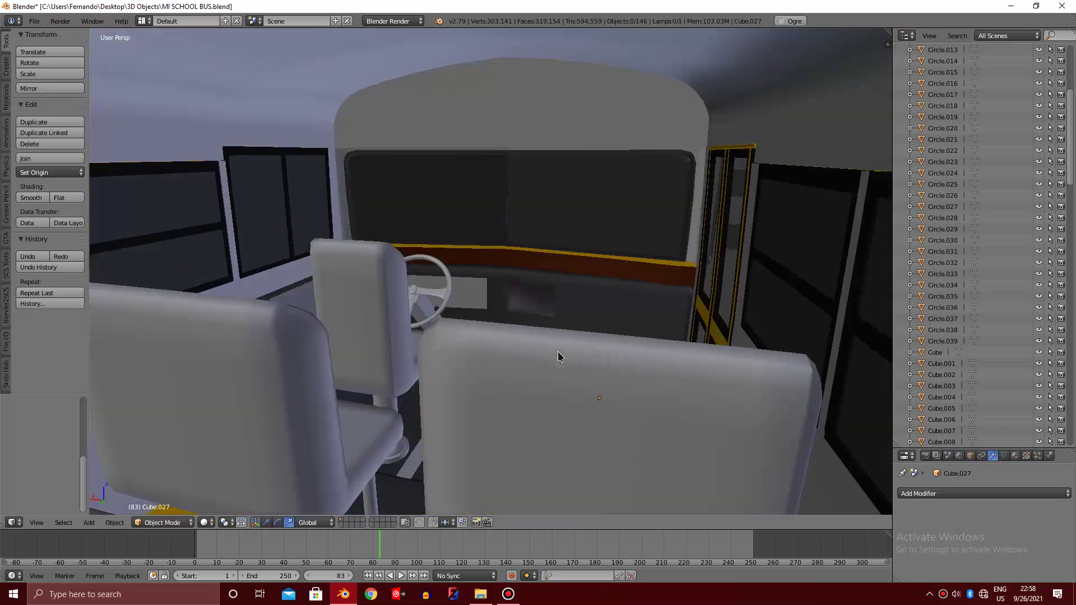
pyautogui.scroll(-5, 559, 356)
pyautogui.scroll(-3, 558, 356)
pyautogui.keyDown('ctrl'); pyautogui.keyDown('alt'); pyautogui.scroll(3, 558, 357); pyautogui.keyUp('alt'); pyautogui.keyUp('ctrl')
pyautogui.keyDown('ctrl'); pyautogui.keyDown('alt'); pyautogui.scroll(3, 559, 357); pyautogui.keyUp('alt'); pyautogui.keyUp('ctrl')
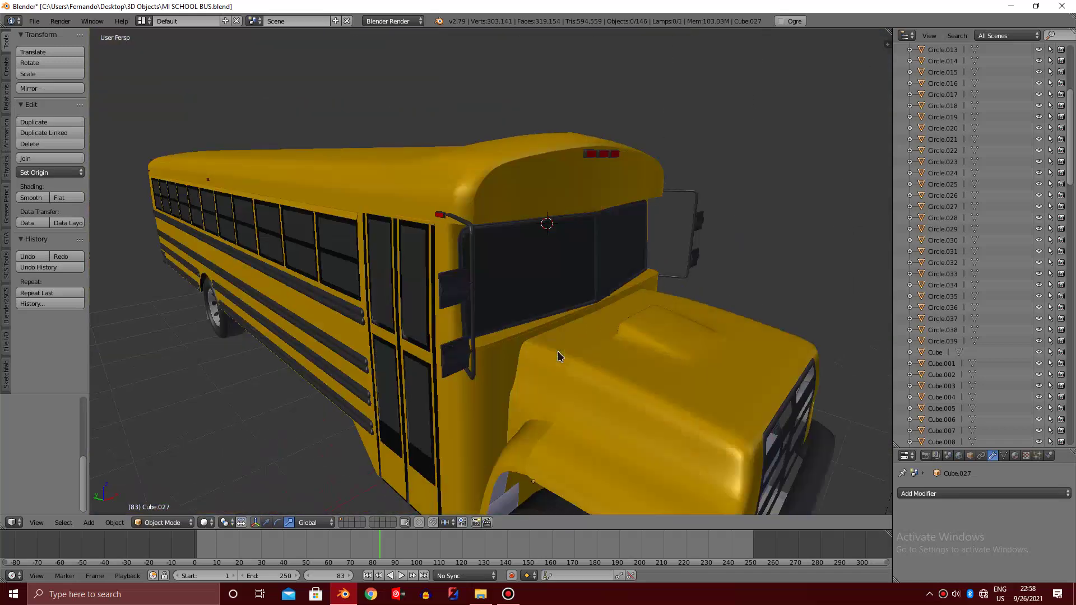
pyautogui.keyDown('ctrl'); pyautogui.keyDown('alt'); pyautogui.scroll(3, 558, 356); pyautogui.keyUp('alt'); pyautogui.keyUp('ctrl')
pyautogui.scroll(-3, 558, 355)
pyautogui.keyDown('ctrl'); pyautogui.keyDown('alt'); pyautogui.scroll(3, 559, 355); pyautogui.keyUp('alt'); pyautogui.keyUp('ctrl')
pyautogui.keyDown('ctrl'); pyautogui.keyDown('alt'); pyautogui.scroll(2, 559, 355); pyautogui.keyUp('alt'); pyautogui.keyUp('ctrl')
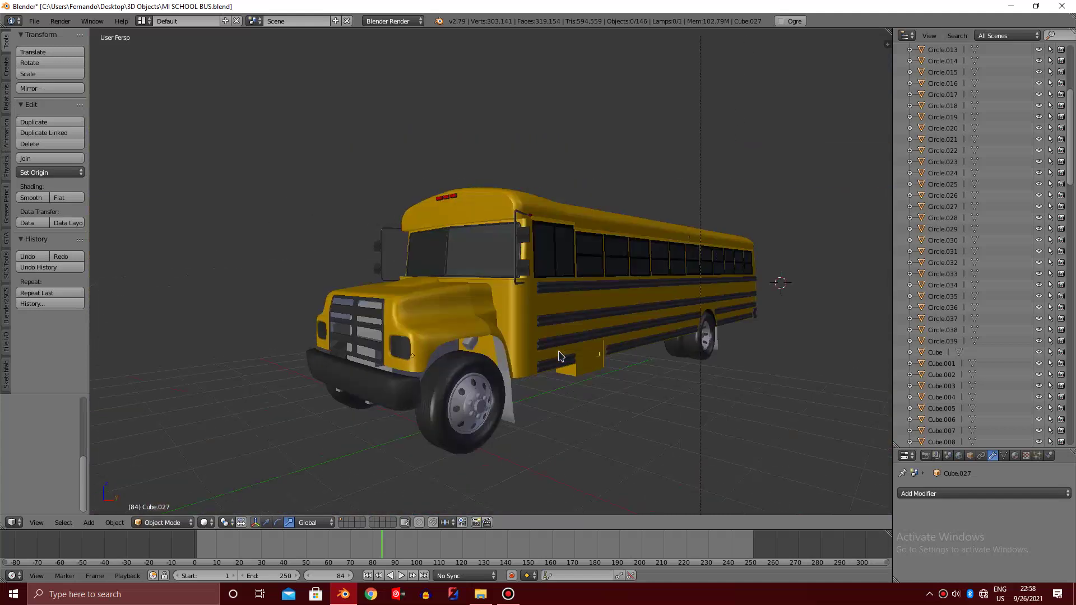
pyautogui.scroll(3, 560, 357)
pyautogui.scroll(3, 564, 328)
pyautogui.moveTo(563, 327); pyautogui.dragTo(581, 245, button='middle')
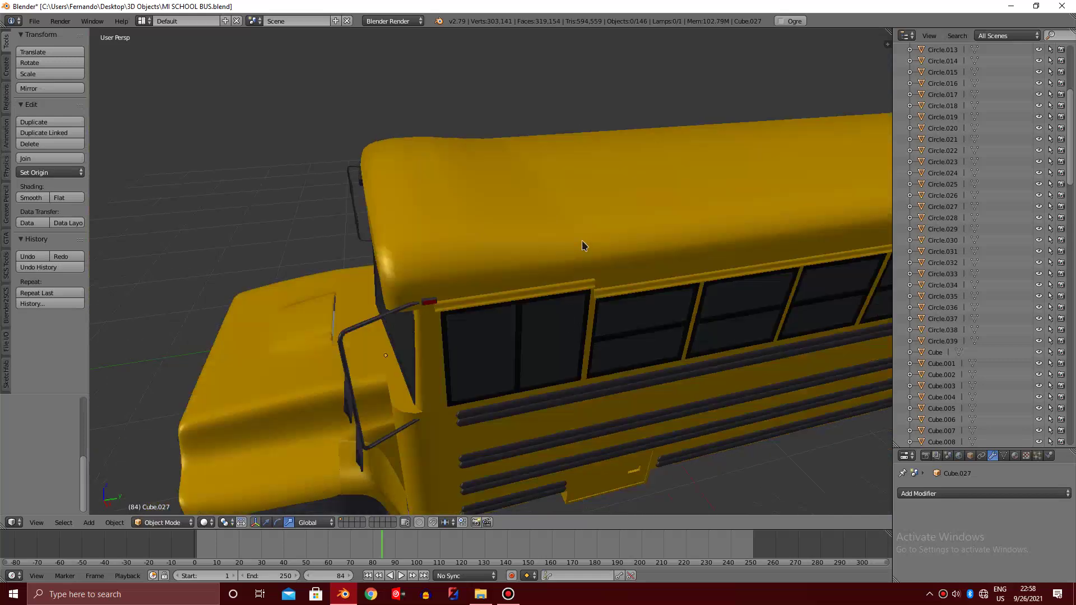
pyautogui.rightClick(582, 245)
# Edit the roof mesh from the right-side view in wireframe with face selection
pyautogui.press('KP_3')
pyautogui.press('Tab')
pyautogui.press('a')
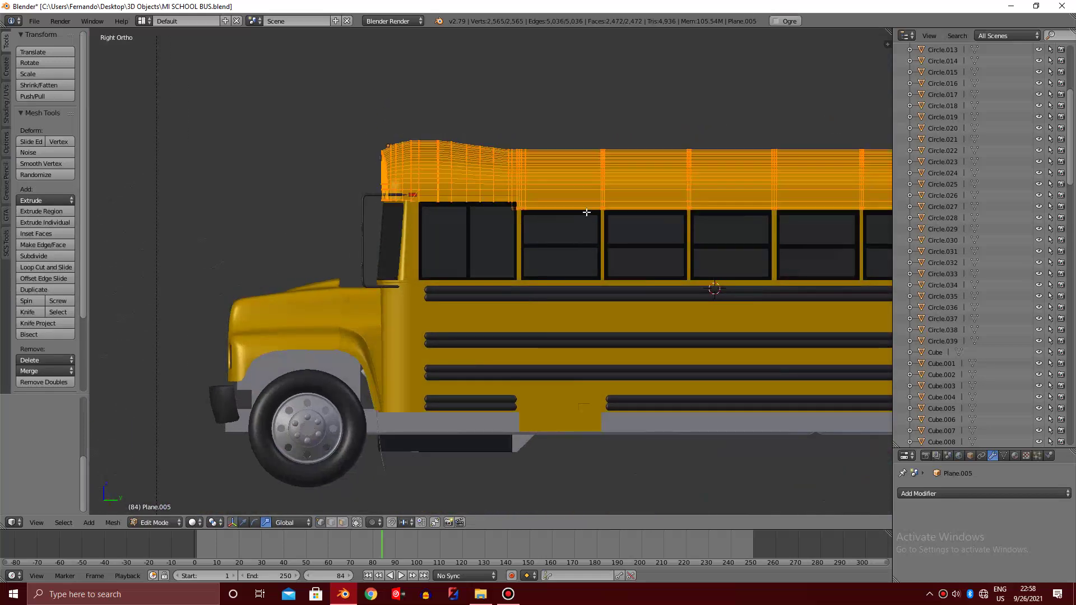
pyautogui.press('a')
pyautogui.keyDown('ctrl'); pyautogui.scroll(-2, 588, 209); pyautogui.keyUp('ctrl')
pyautogui.keyDown('shift'); pyautogui.scroll(2, 588, 209); pyautogui.keyUp('shift')
pyautogui.scroll(4, 499, 233)
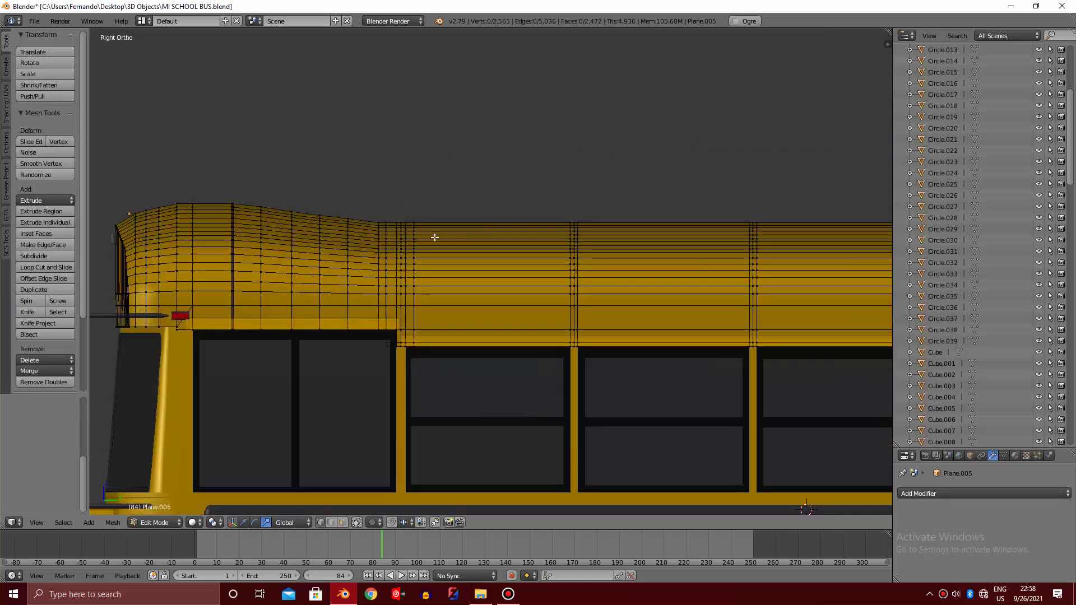
pyautogui.press('z')
pyautogui.scroll(-2, 334, 225)
pyautogui.click(341, 523)
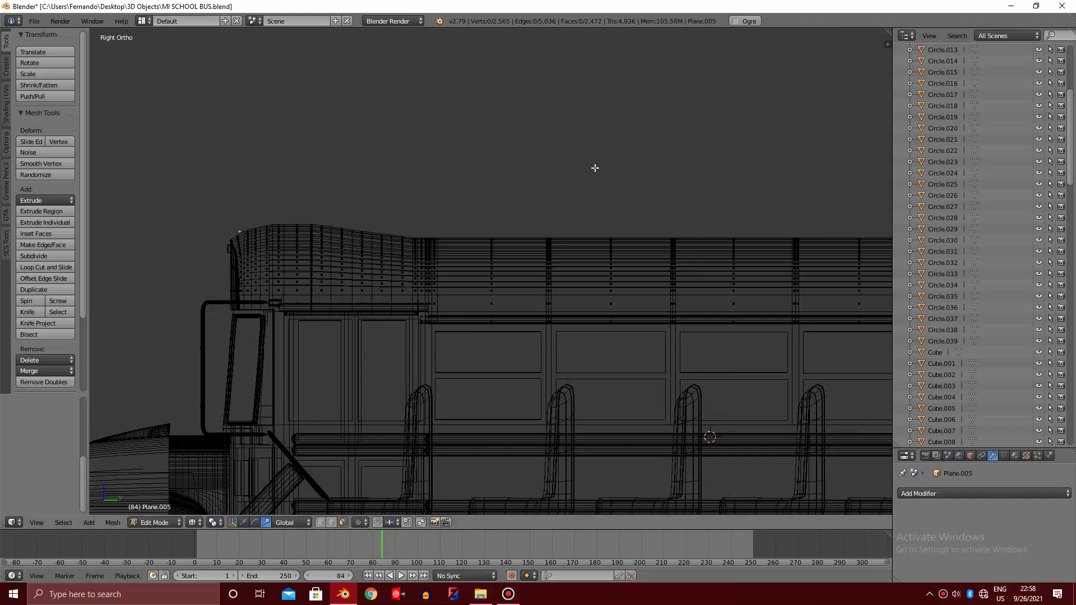
# Box-select the front roof faces and separate them into their own object
pyautogui.press('b')
pyautogui.moveTo(149, 137); pyautogui.dragTo(548, 392)
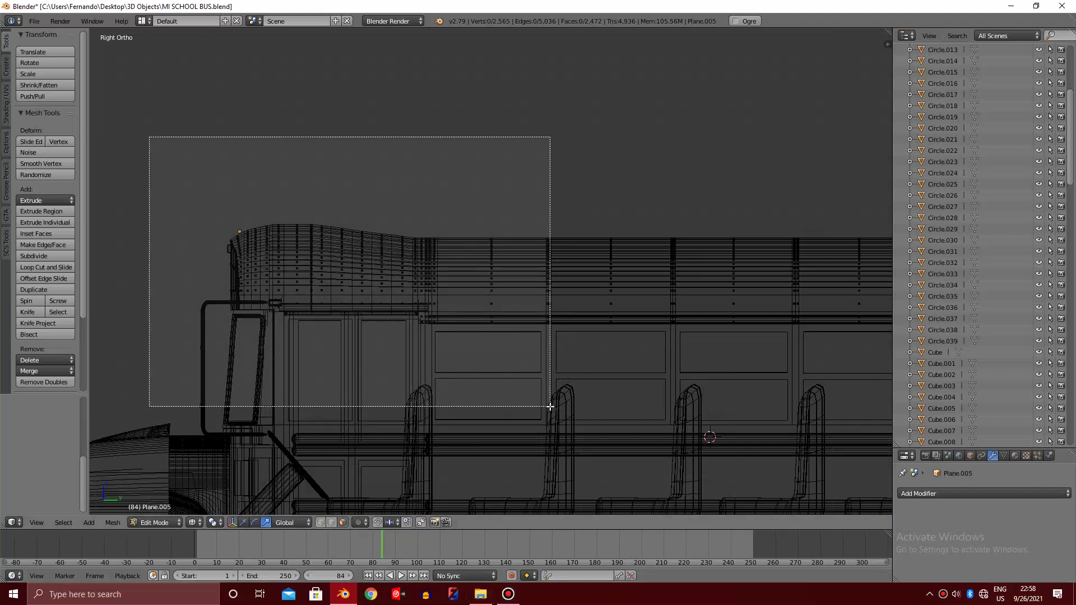
pyautogui.scroll(2, 548, 393)
pyautogui.keyDown('ctrl'); pyautogui.scroll(-2, 509, 269); pyautogui.keyUp('ctrl')
pyautogui.scroll(1, 497, 278)
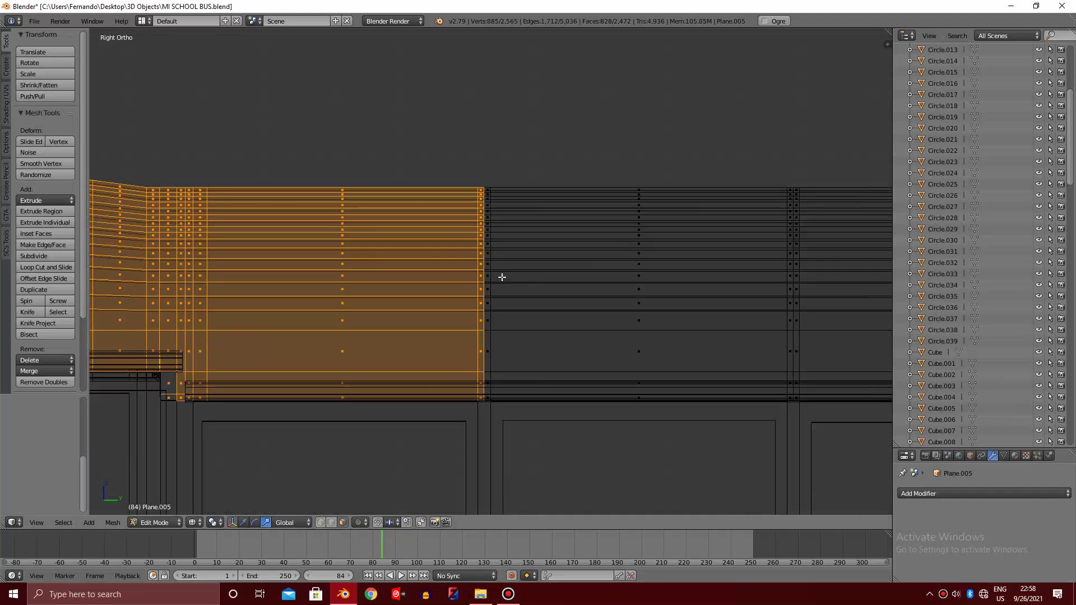
pyautogui.press('p')
pyautogui.click(502, 279)
pyautogui.press('Tab')
pyautogui.scroll(-3, 504, 284)
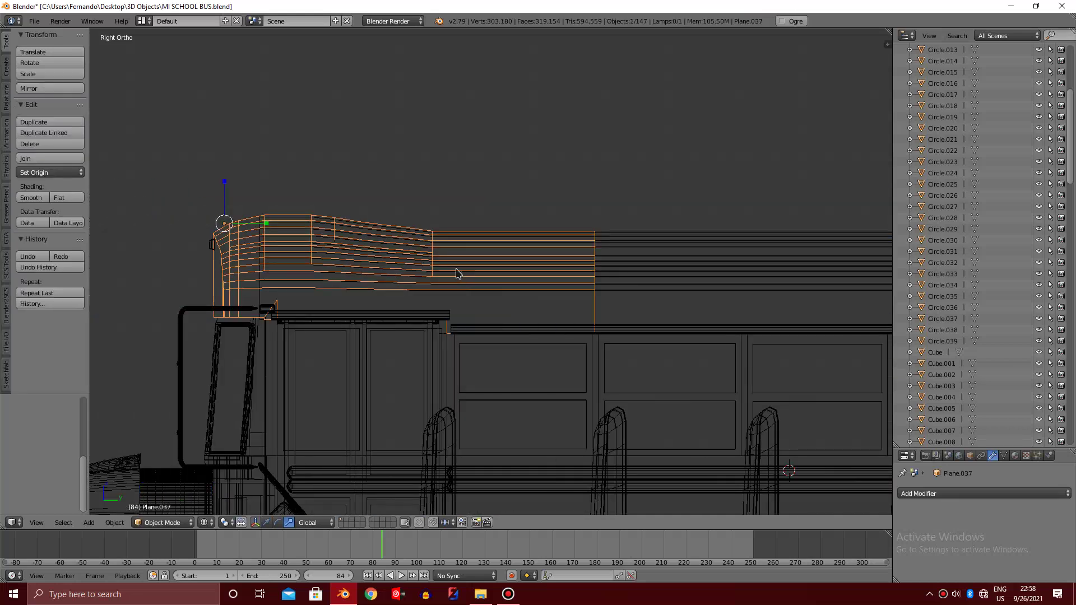
pyautogui.press('z')
# Split the front-most faces of that roof piece into another new object
pyautogui.press('Tab')
pyautogui.scroll(2, 449, 262)
pyautogui.press('z')
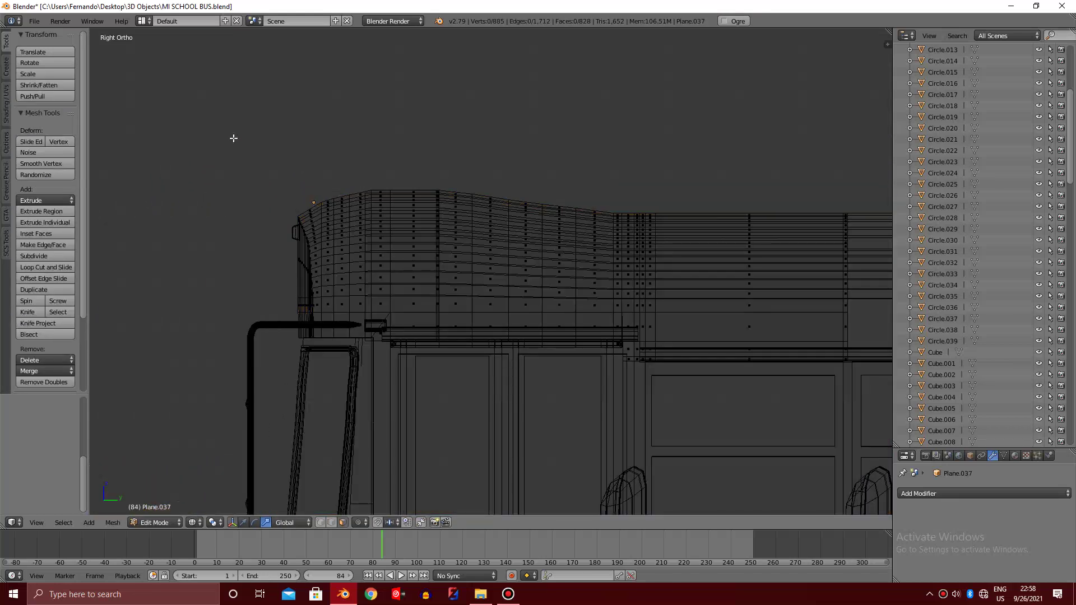
pyautogui.press('b')
pyautogui.moveTo(223, 432); pyautogui.dragTo(440, 96)
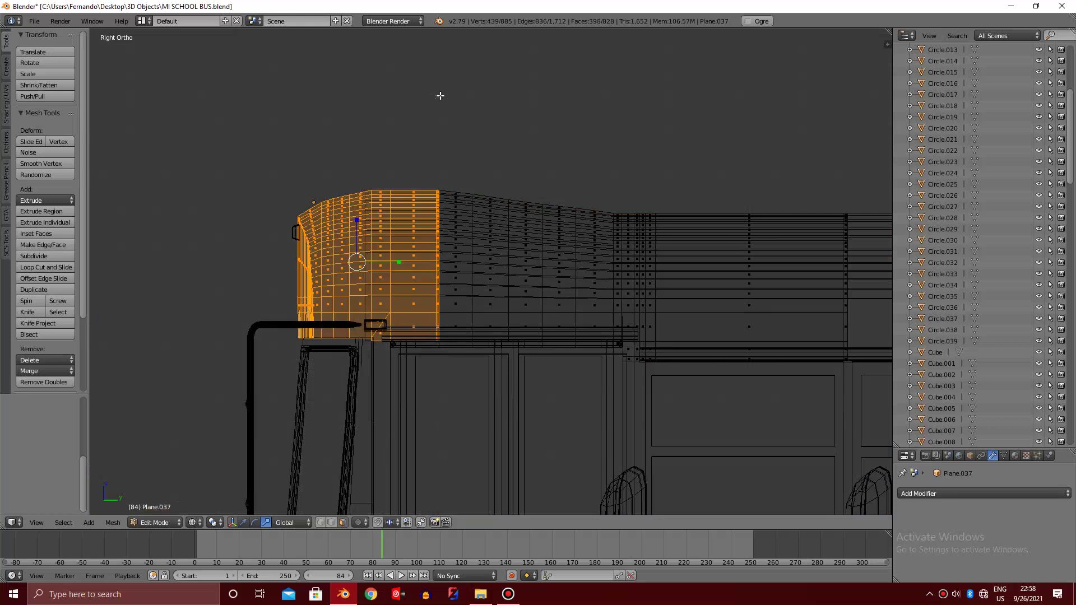
pyautogui.press('p')
pyautogui.click(438, 96)
pyautogui.press('Tab')
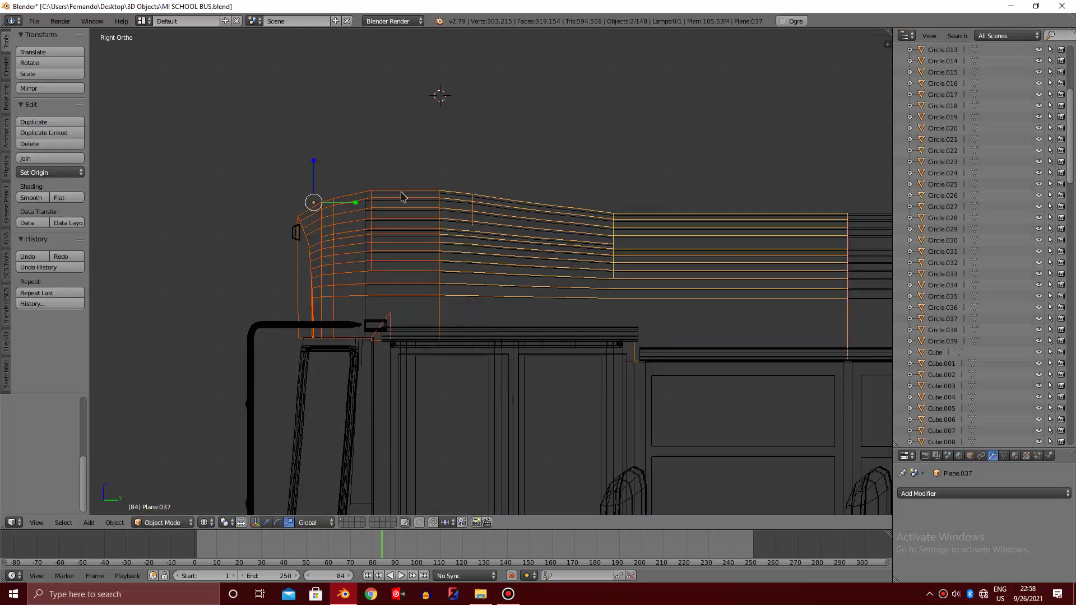
pyautogui.scroll(-3, 401, 200)
pyautogui.press('z')
# Select the remaining roof piece and separate a block of its front faces
pyautogui.scroll(1, 414, 199)
pyautogui.rightClick(464, 230)
pyautogui.press('Tab')
pyautogui.scroll(3, 461, 224)
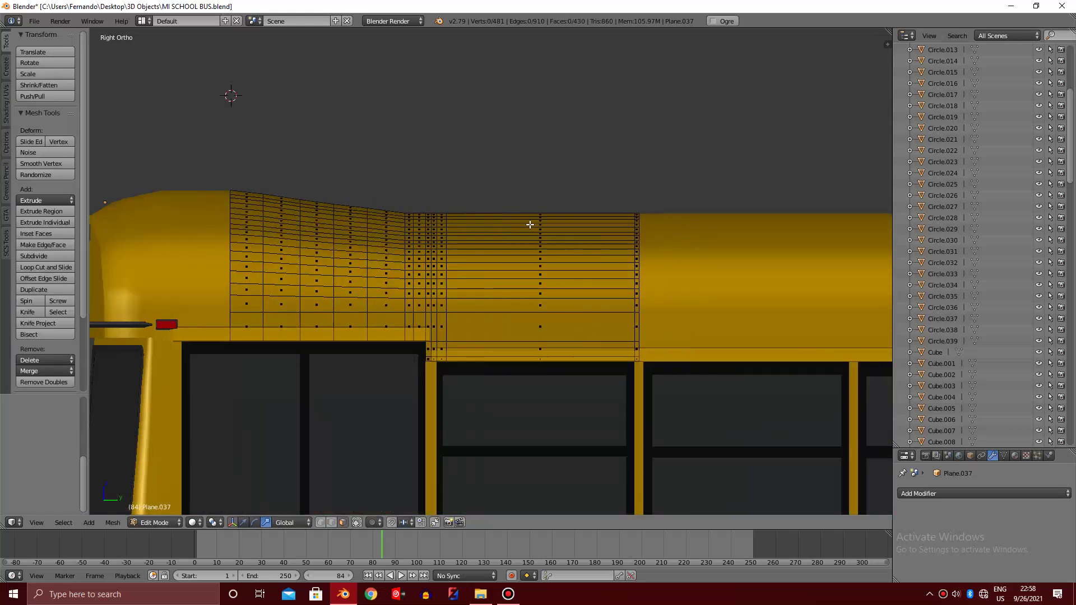
pyautogui.scroll(1, 443, 246)
pyautogui.scroll(-3, 442, 245)
pyautogui.scroll(-1, 401, 238)
pyautogui.press('z')
pyautogui.press('b')
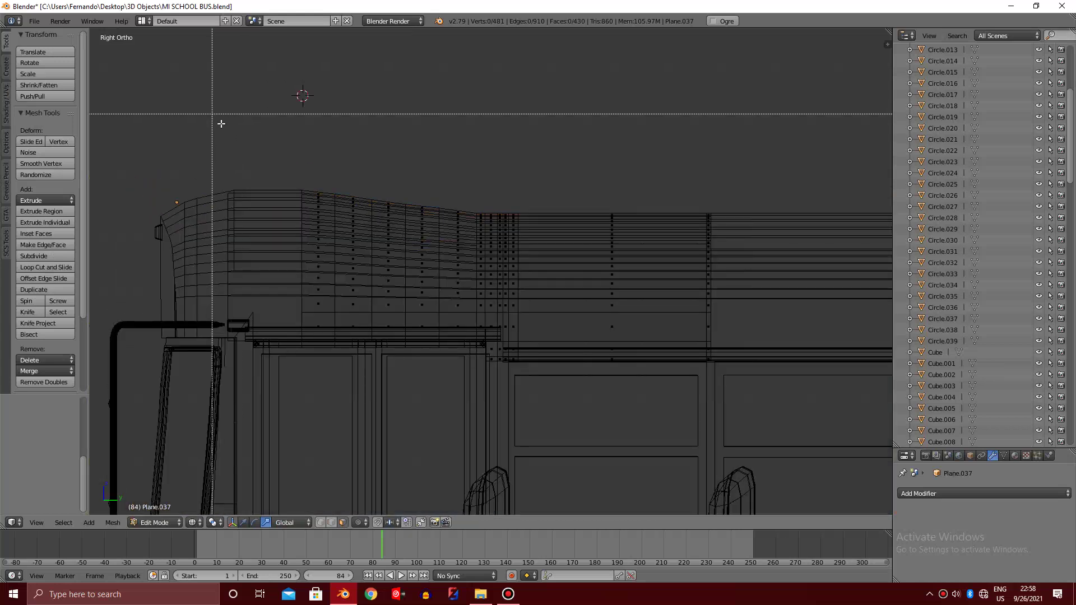
pyautogui.moveTo(213, 114); pyautogui.dragTo(504, 404)
pyautogui.press('z')
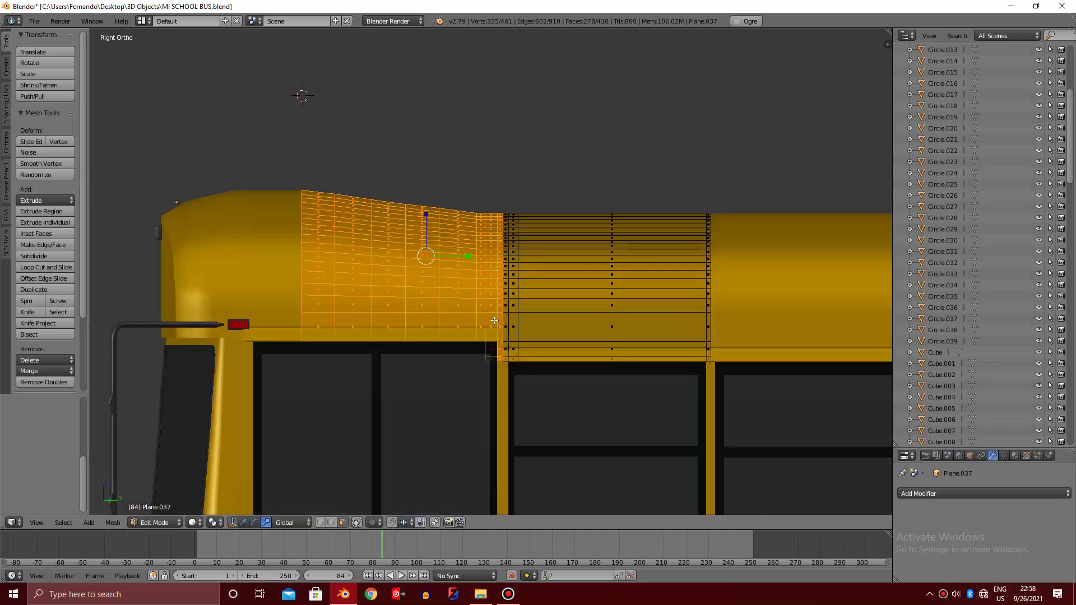
pyautogui.scroll(1, 495, 324)
pyautogui.press('p')
pyautogui.click(495, 324)
pyautogui.press('Tab')
# Move a vertical edge loop on Plane.040 toward the front lights
pyautogui.rightClick(490, 260)
pyautogui.press('Tab')
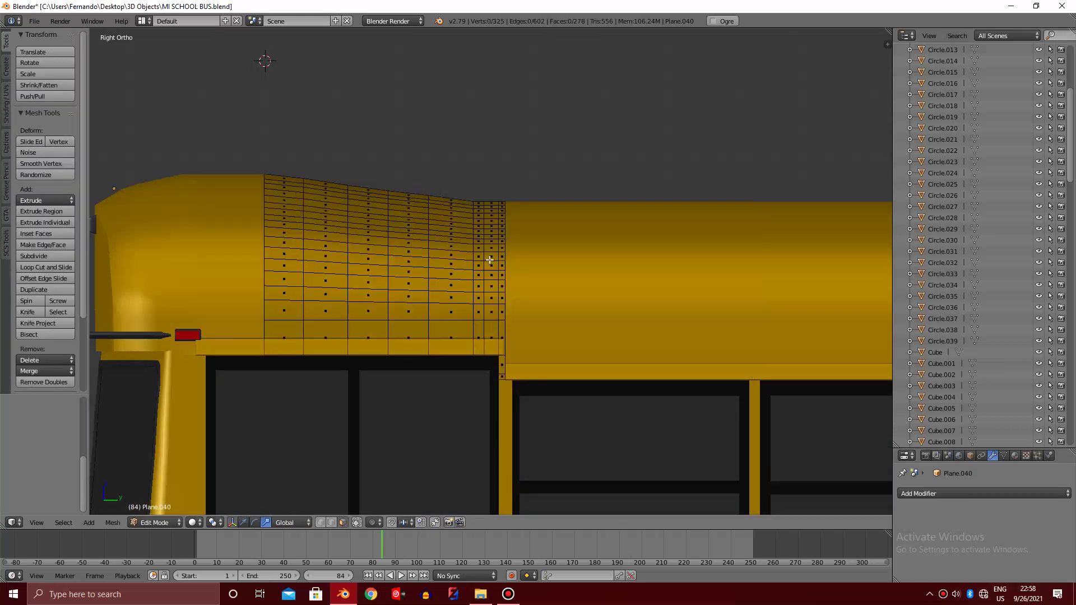
pyautogui.click(320, 522)
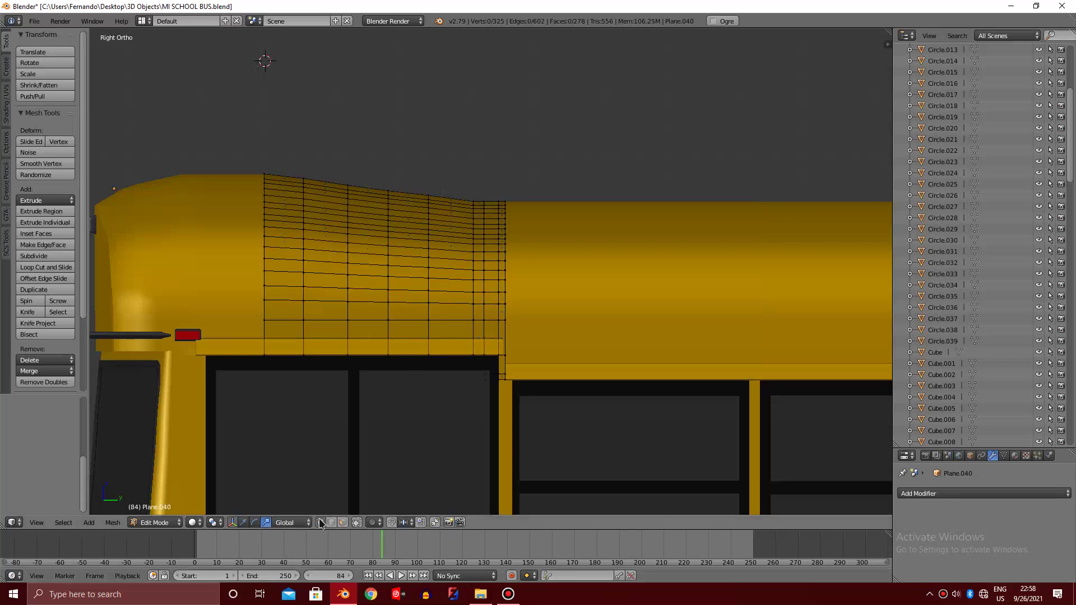
pyautogui.keyDown('alt'); pyautogui.rightClick(513, 257); pyautogui.keyUp('alt')
pyautogui.scroll(-3, 514, 258)
pyautogui.press('z')
pyautogui.moveTo(513, 257); pyautogui.dragTo(517, 256, button='middle')
pyautogui.scroll(4, 521, 249)
pyautogui.scroll(4, 572, 230)
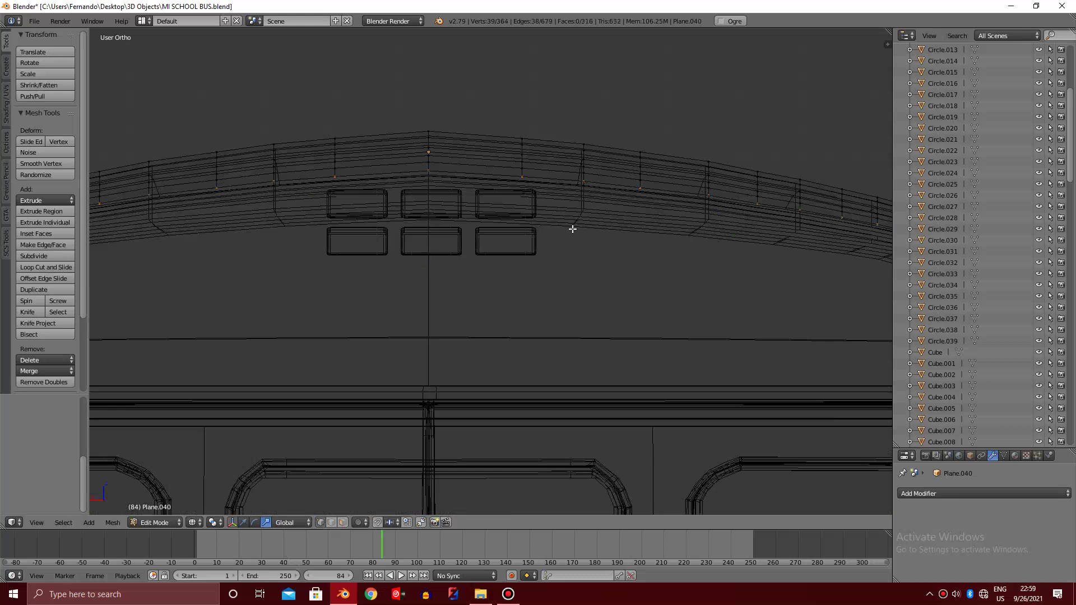
pyautogui.press('g')
pyautogui.click(572, 230)
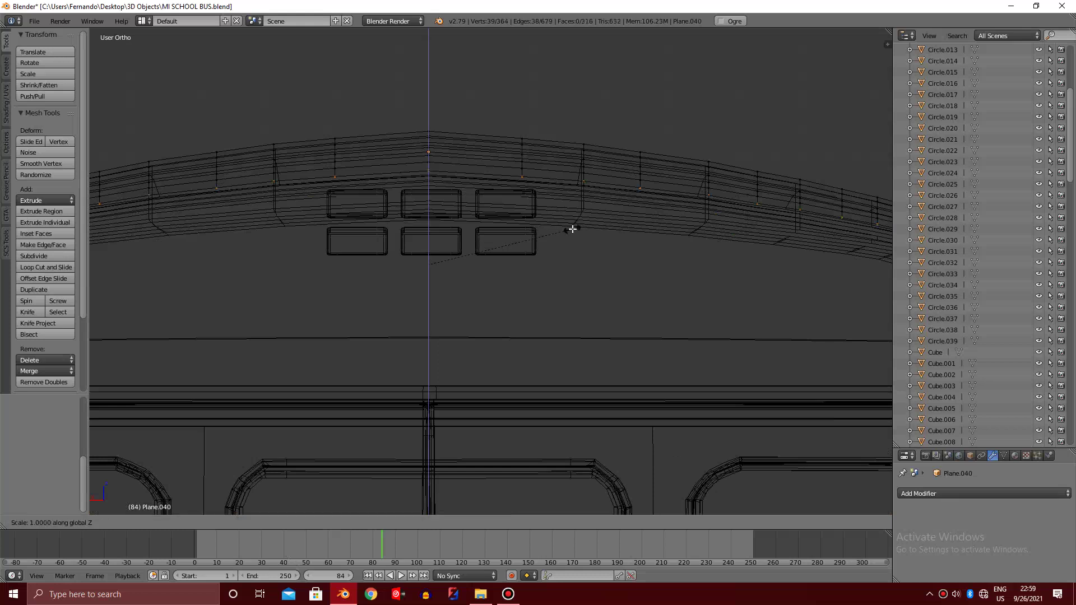
pyautogui.press('z')
pyautogui.scroll(-5, 565, 238)
# Add a loop cut beside the seam on the front roof piece, Plane.040
pyautogui.press('Tab')
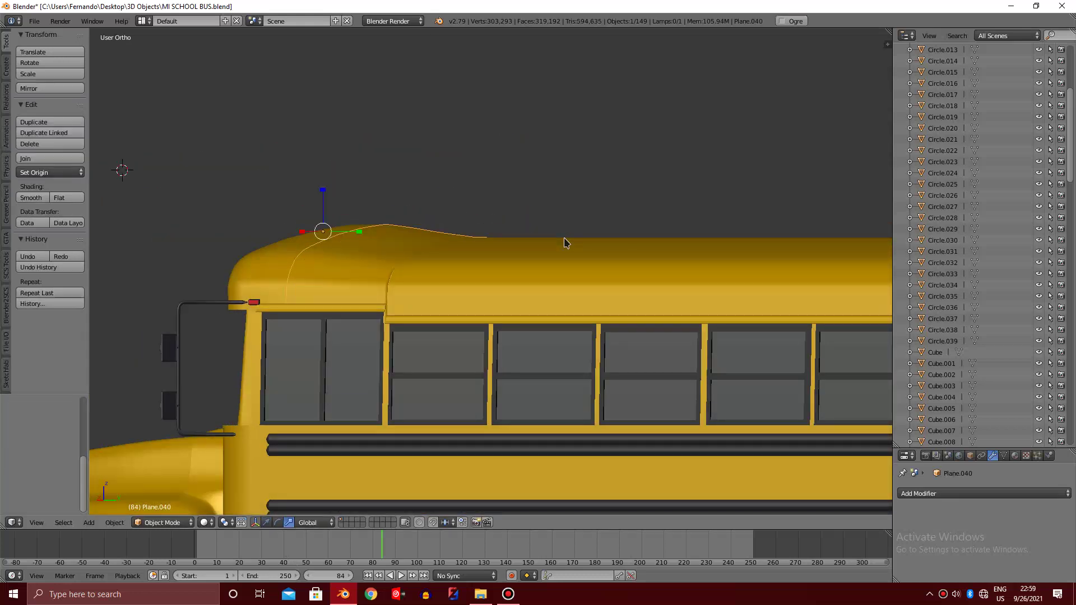
pyautogui.scroll(2, 565, 240)
pyautogui.scroll(2, 533, 258)
pyautogui.press('Tab')
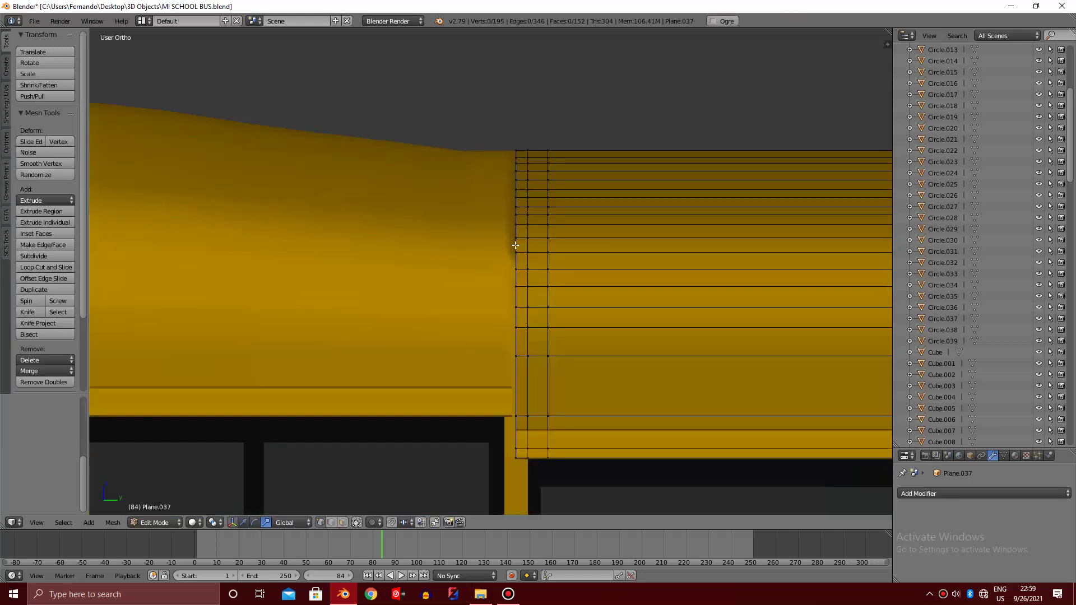
pyautogui.scroll(2, 519, 236)
pyautogui.press('Tab')
pyautogui.scroll(2, 521, 234)
pyautogui.press('Tab')
pyautogui.hotkey('ctrl', 'r')
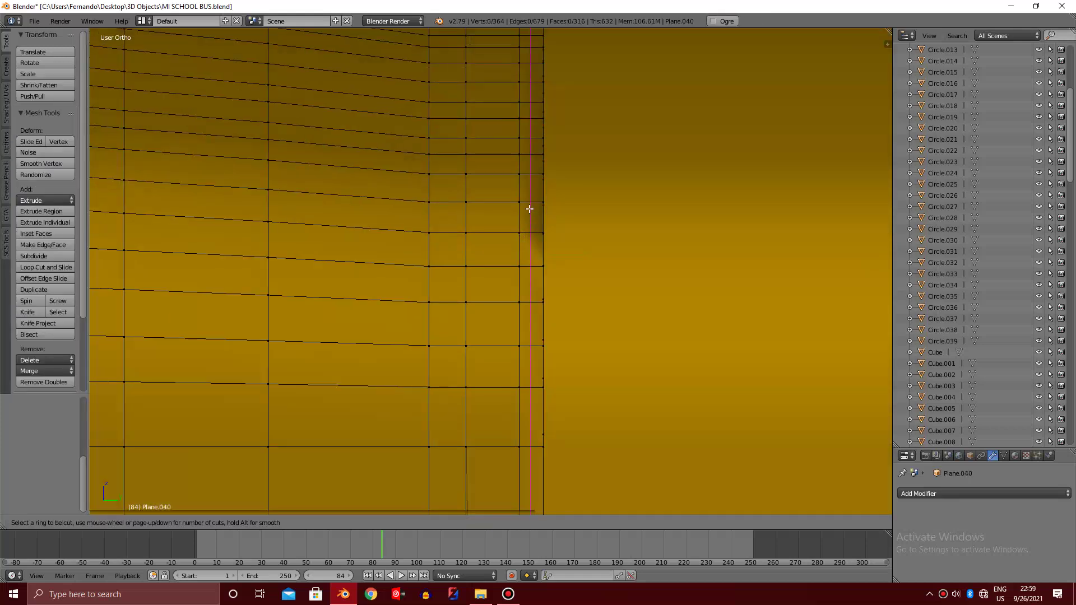
pyautogui.click(531, 213)
pyautogui.click(539, 203)
pyautogui.press('Tab')
pyautogui.scroll(-3, 539, 203)
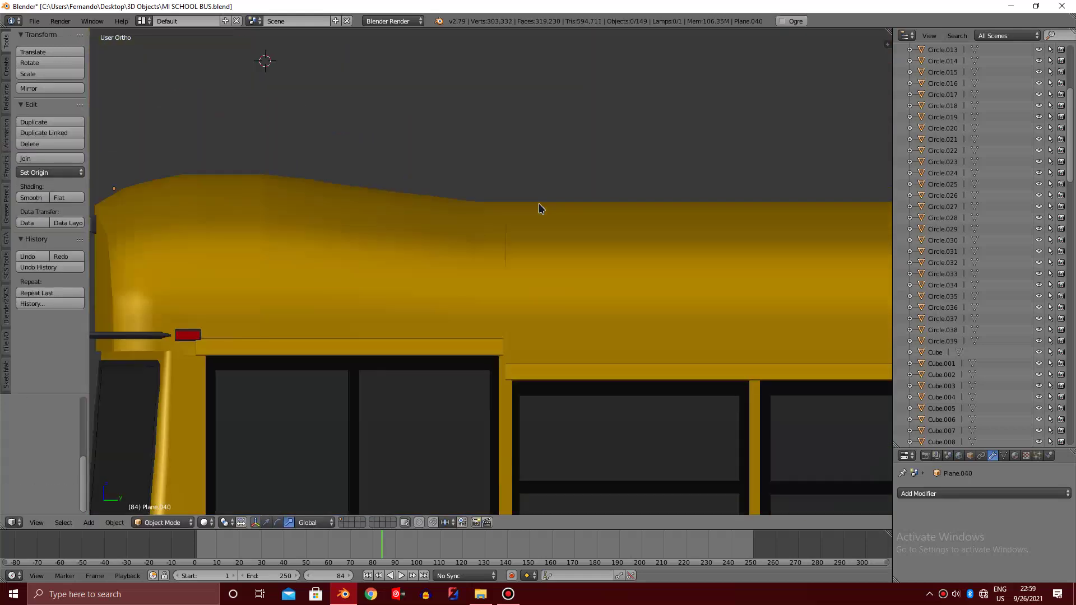
pyautogui.scroll(-1, 518, 227)
# On the rear roof panel Plane.037, extrude its end edge loop in place in wireframe view
pyautogui.rightClick(515, 236)
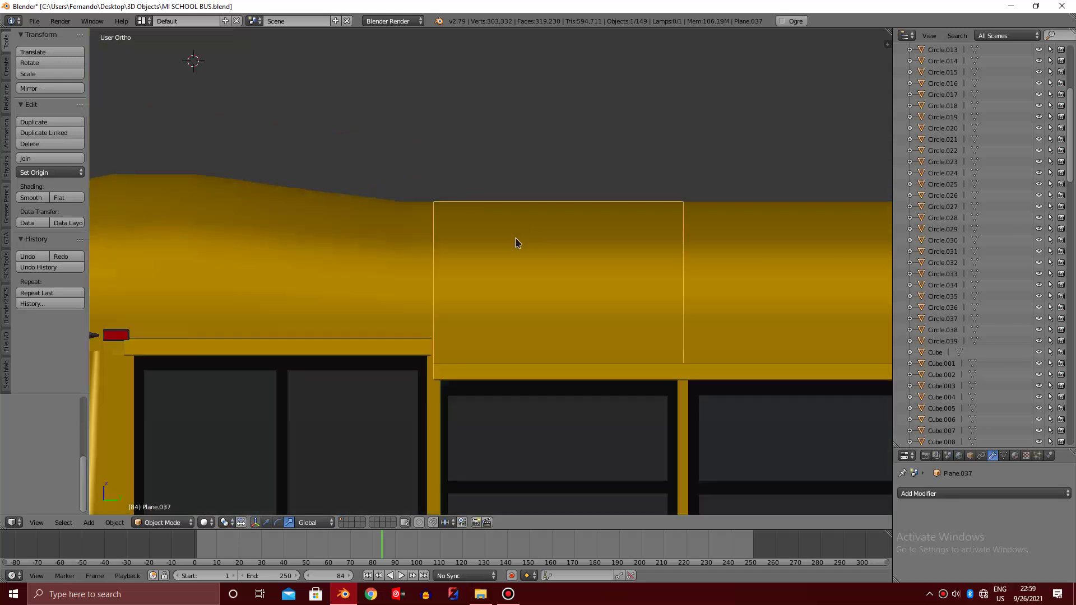
pyautogui.press('Tab')
pyautogui.scroll(4, 587, 244)
pyautogui.keyDown('alt'); pyautogui.rightClick(728, 246); pyautogui.keyUp('alt')
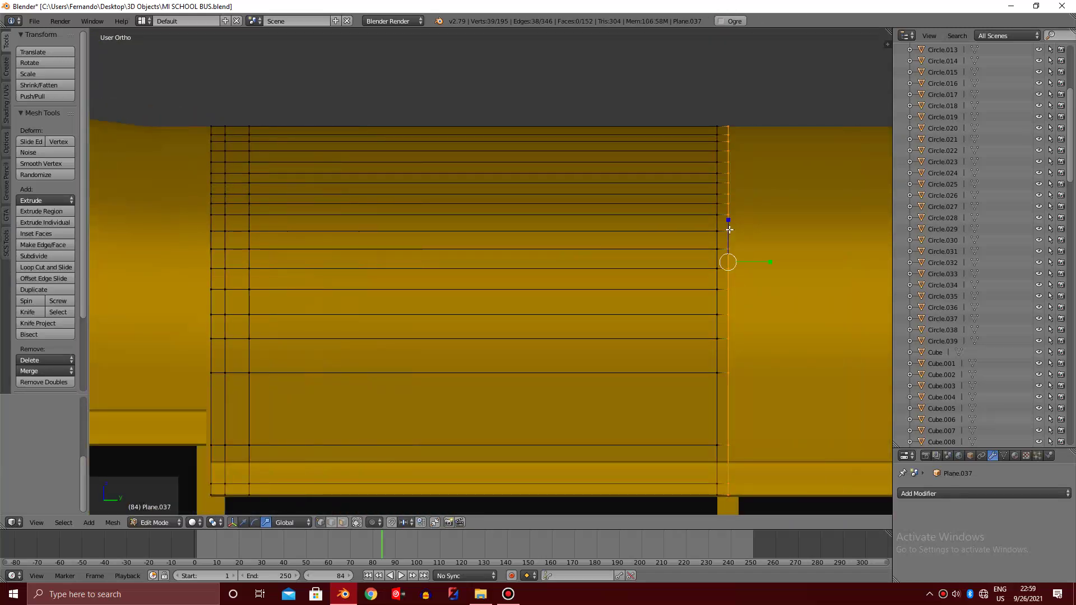
pyautogui.scroll(-4, 728, 236)
pyautogui.moveTo(501, 223); pyautogui.dragTo(538, 200, button='middle')
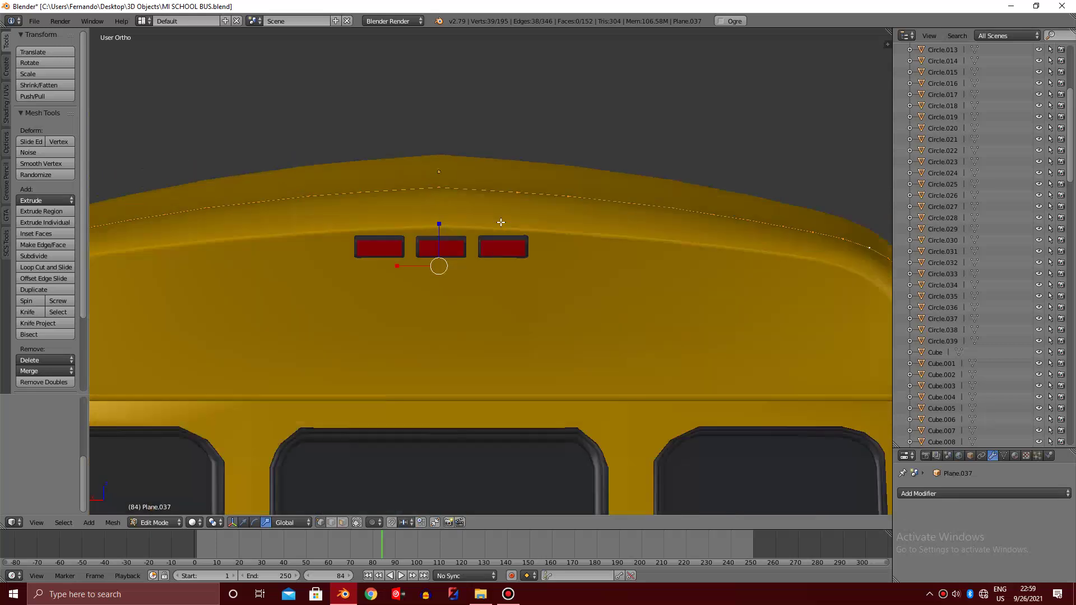
pyautogui.press('z')
pyautogui.press('e')
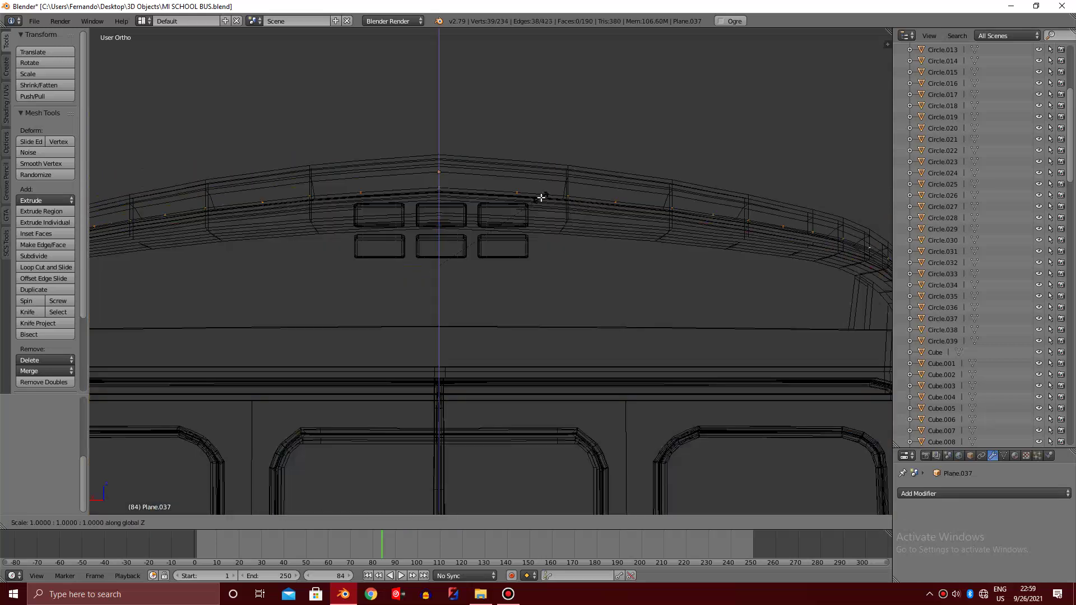
pyautogui.rightClick(536, 204)
# In side view with solid shading, add another edge loop near the rear panel's end and return to Object Mode
pyautogui.press('Left')
pyautogui.scroll(-5, 536, 203)
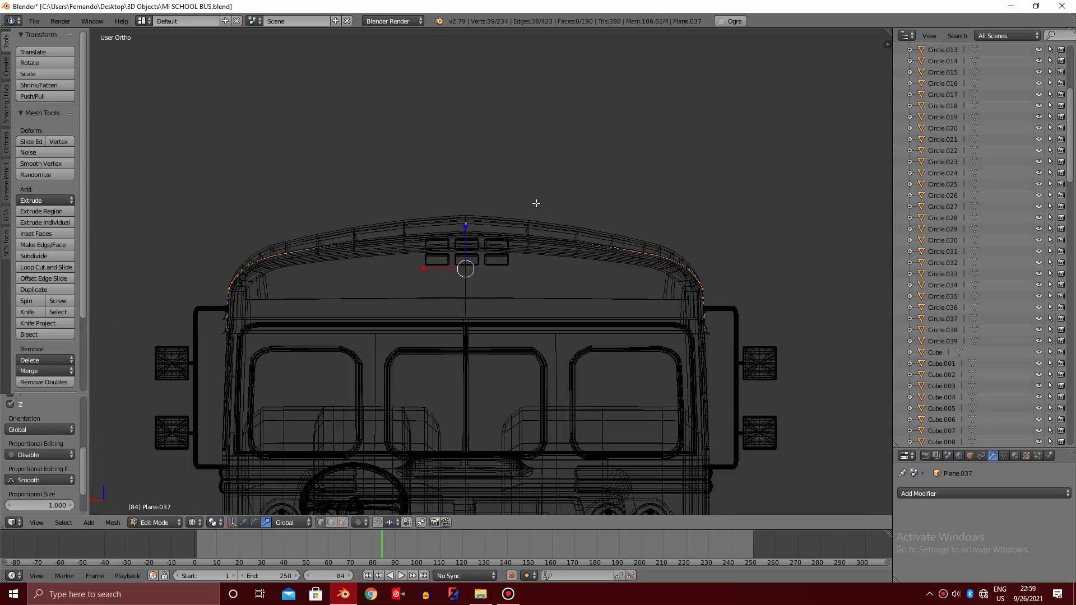
pyautogui.press('KP_3')
pyautogui.press('Tab')
pyautogui.press('z')
pyautogui.scroll(4, 565, 264)
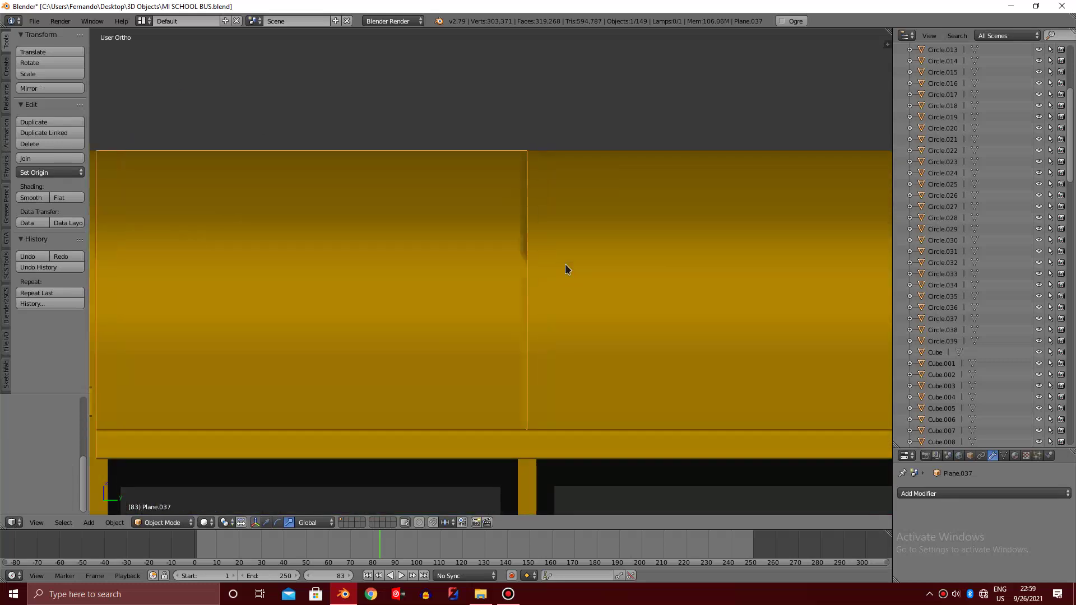
pyautogui.press('Tab')
pyautogui.scroll(3, 521, 244)
pyautogui.press('g')
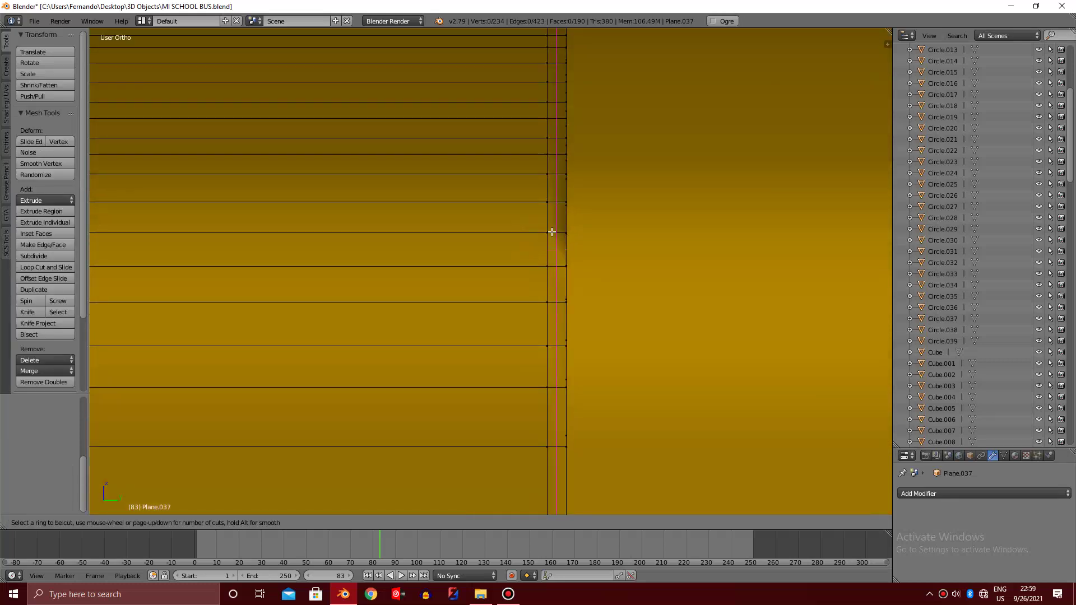
pyautogui.click(557, 229)
pyautogui.press('Tab')
pyautogui.scroll(-5, 558, 231)
pyautogui.scroll(-3, 559, 231)
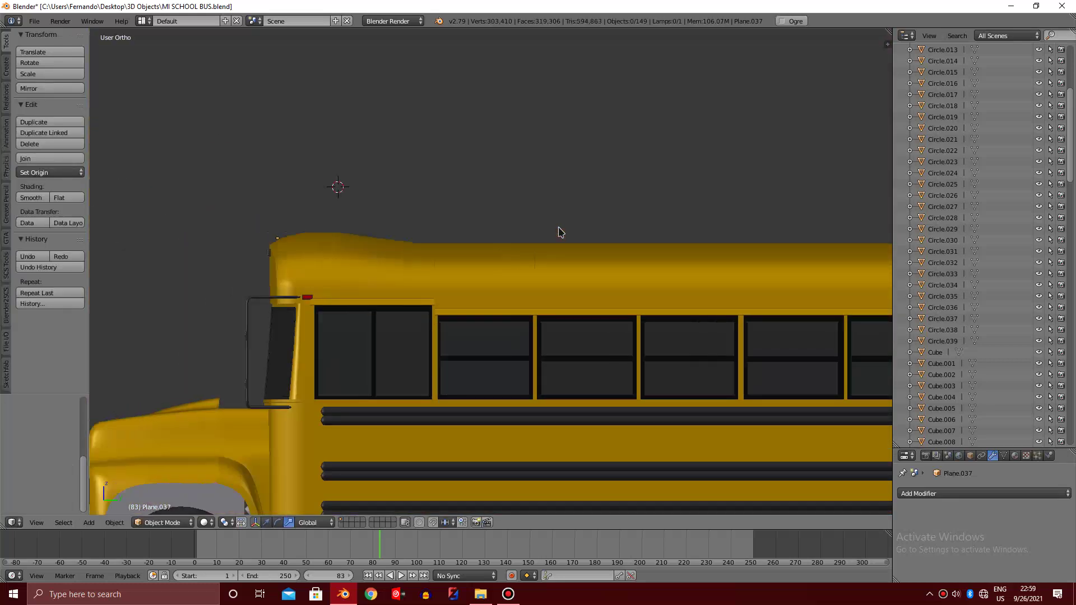
pyautogui.scroll(2, 559, 231)
pyautogui.moveTo(559, 231); pyautogui.dragTo(540, 257, button='middle')
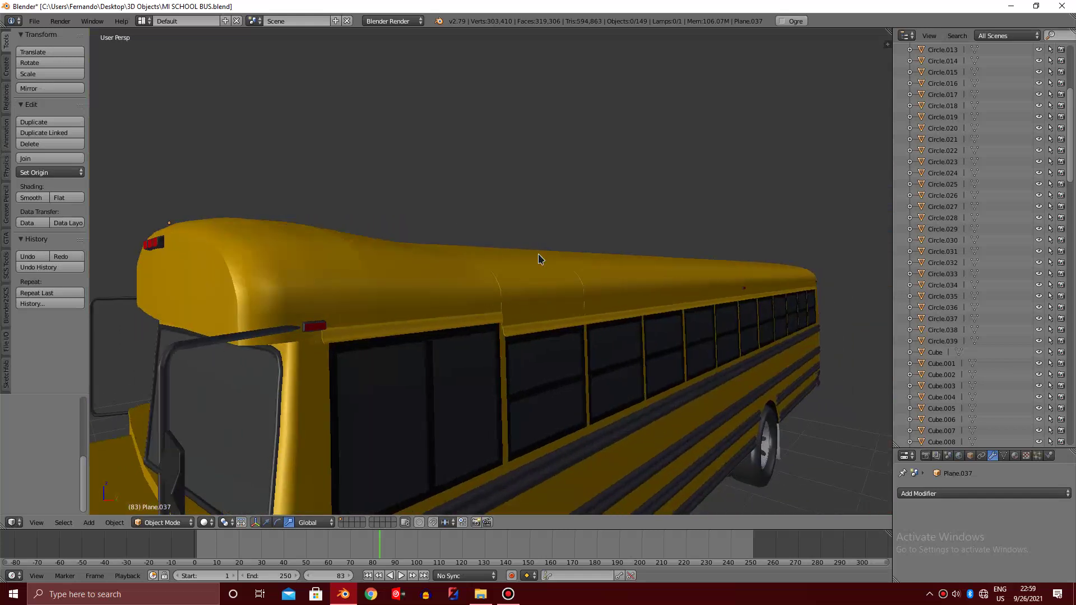
# Orbit over the roof, the side and both front corners of the bus to inspect it
pyautogui.scroll(2, 605, 289)
pyautogui.scroll(2, 605, 288)
pyautogui.scroll(2, 606, 289)
pyautogui.scroll(-3, 605, 286)
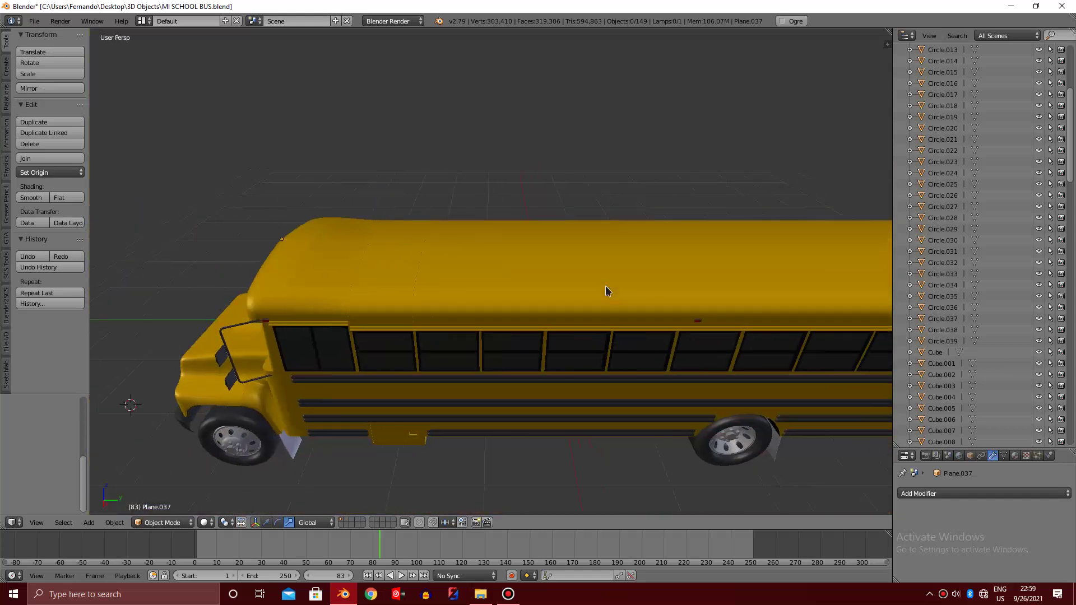
pyautogui.moveTo(605, 286); pyautogui.dragTo(605, 337, button='middle')
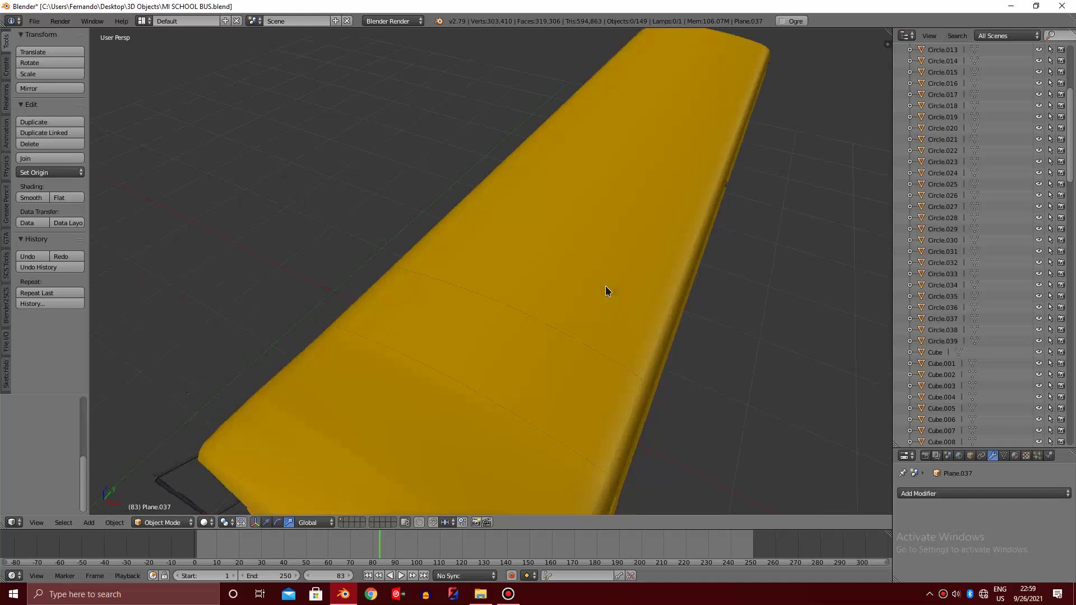
pyautogui.moveTo(605, 286); pyautogui.dragTo(444, 287, button='middle')
pyautogui.scroll(3, 446, 288)
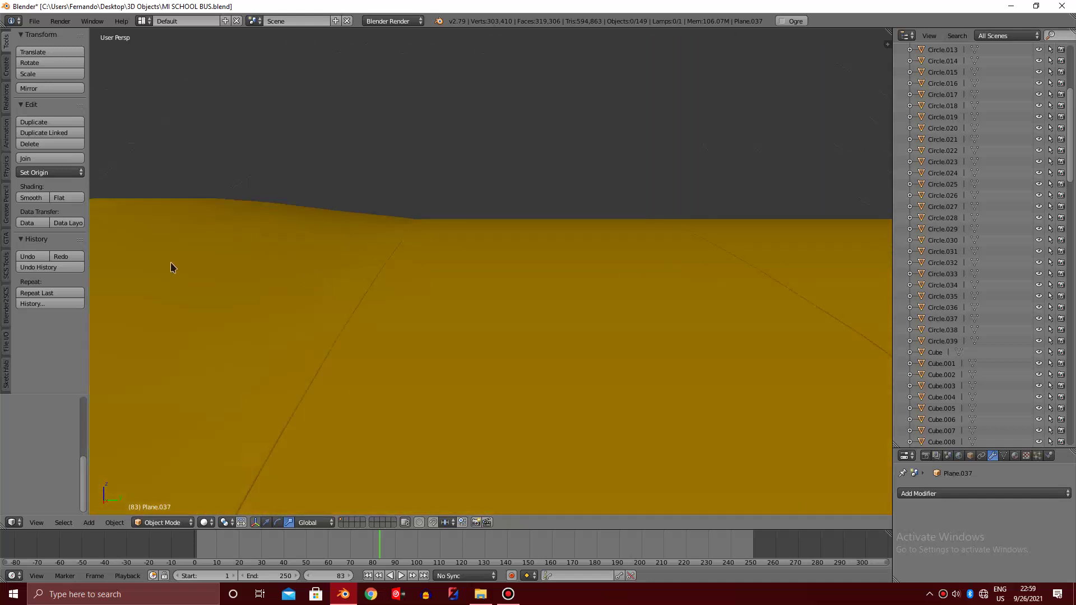
pyautogui.moveTo(170, 266)
pyautogui.mouseDown(button='middle')
pyautogui.moveTo(499, 278)
pyautogui.moveTo(353, 269)
pyautogui.mouseUp(button='middle')
pyautogui.rightClick(371, 270)
pyautogui.press('a')
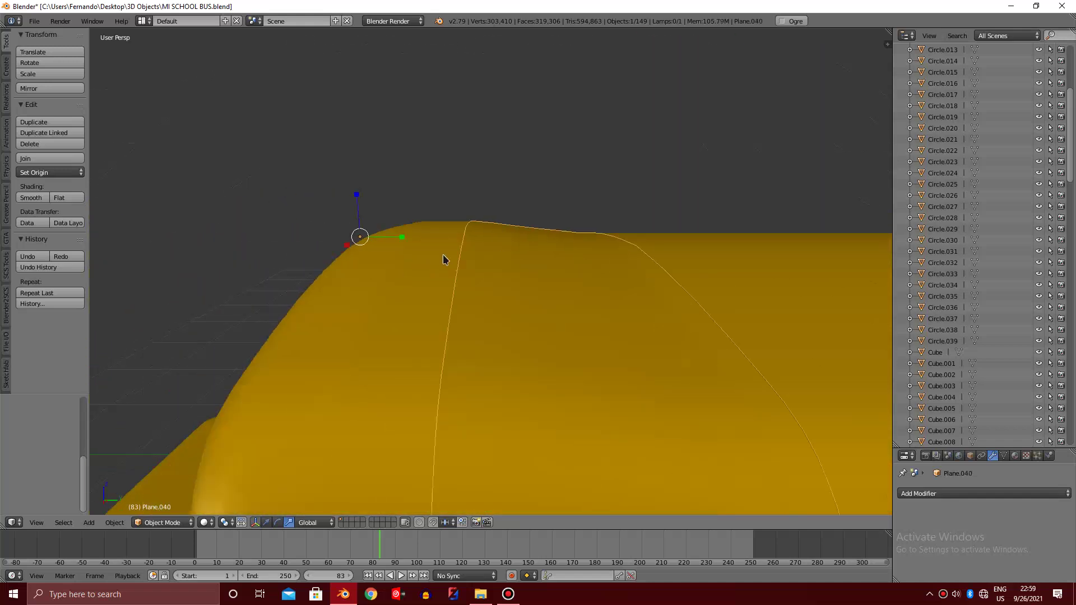
pyautogui.scroll(-4, 621, 256)
pyautogui.keyDown('ctrl'); pyautogui.scroll(-3, 621, 255); pyautogui.keyUp('ctrl')
pyautogui.moveTo(621, 255); pyautogui.dragTo(655, 144, button='middle')
pyautogui.scroll(3, 187, 513)
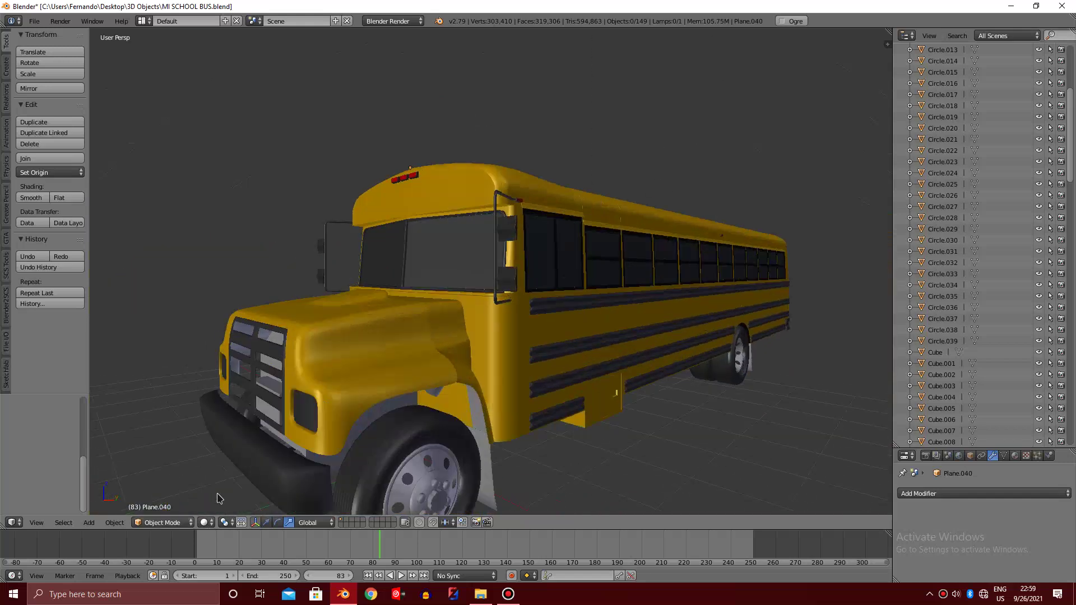
pyautogui.moveTo(219, 498); pyautogui.dragTo(315, 368, button='middle')
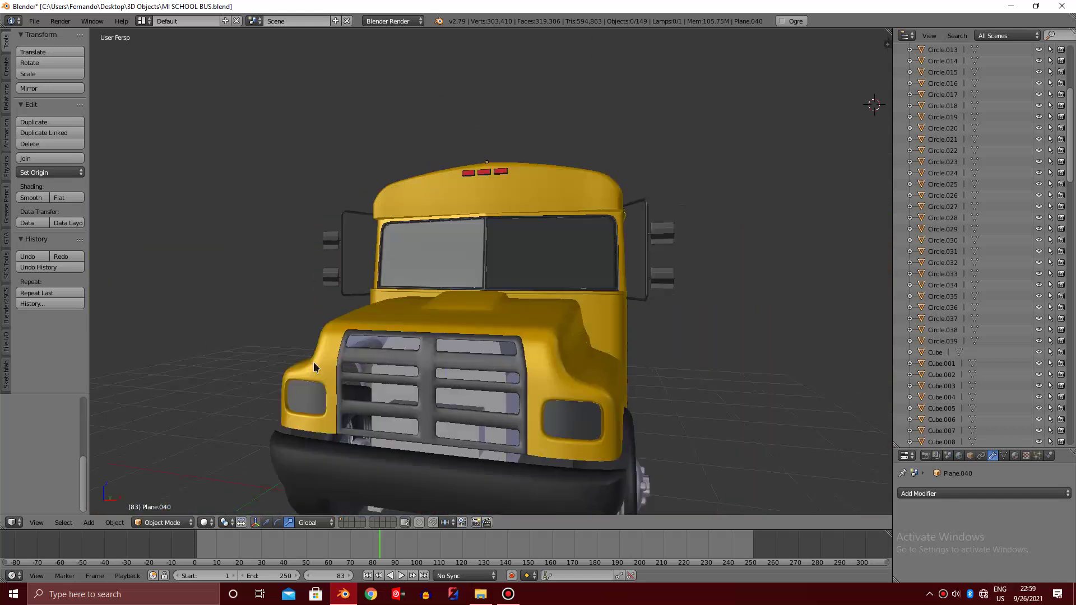
pyautogui.scroll(-3, 315, 367)
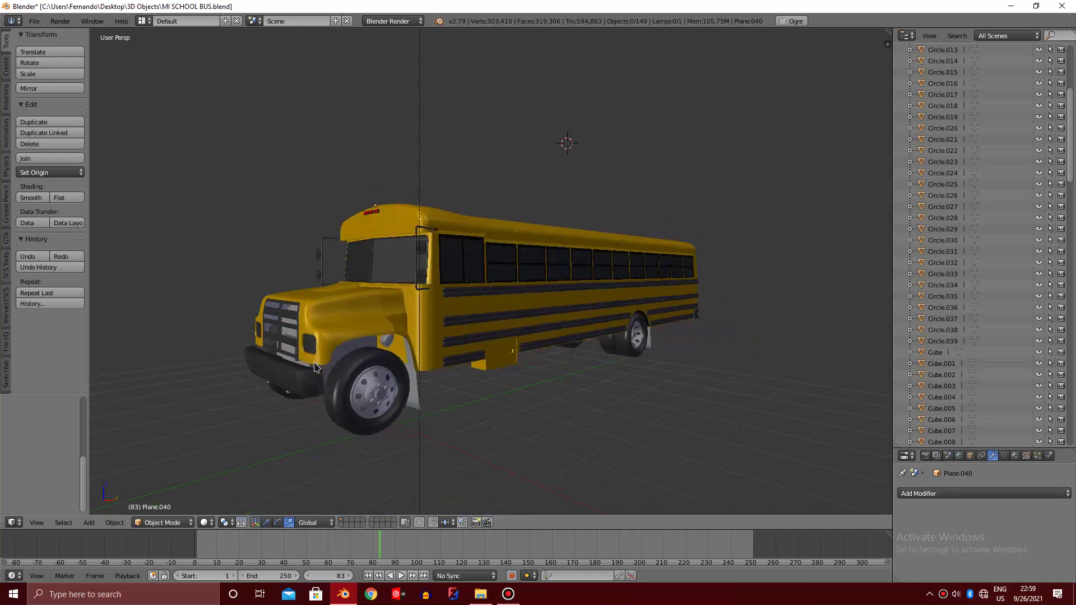
# Zoom in and out on the bus front from its other side, then bring up the File menu
pyautogui.scroll(1, 314, 367)
pyautogui.scroll(3, 314, 367)
pyautogui.scroll(3, 313, 367)
pyautogui.scroll(3, 313, 367)
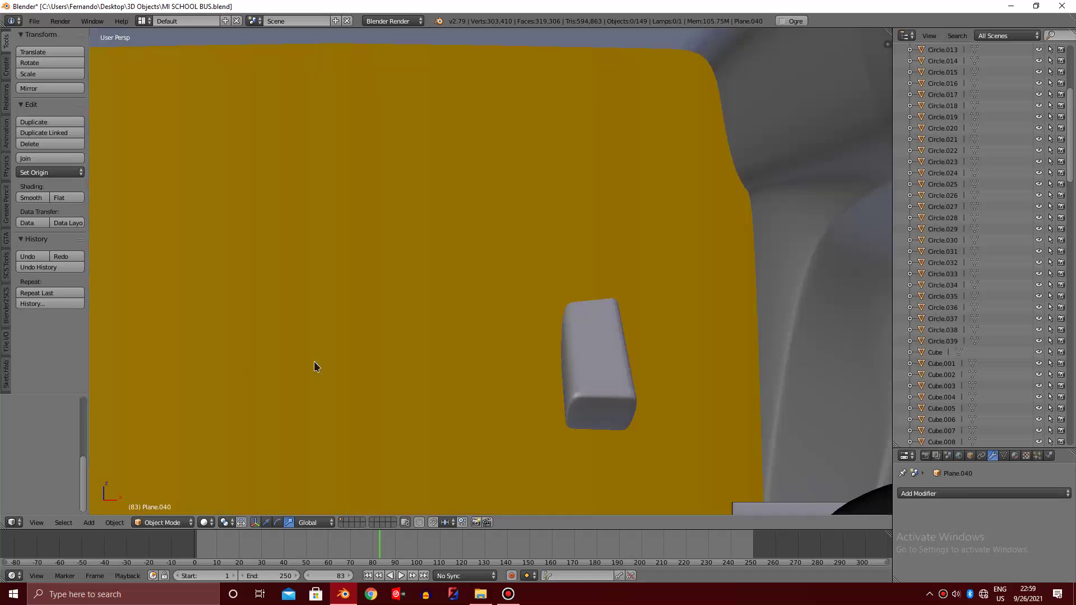
pyautogui.scroll(-3, 314, 367)
pyautogui.scroll(-2, 314, 367)
pyautogui.scroll(2, 314, 367)
pyautogui.scroll(3, 314, 367)
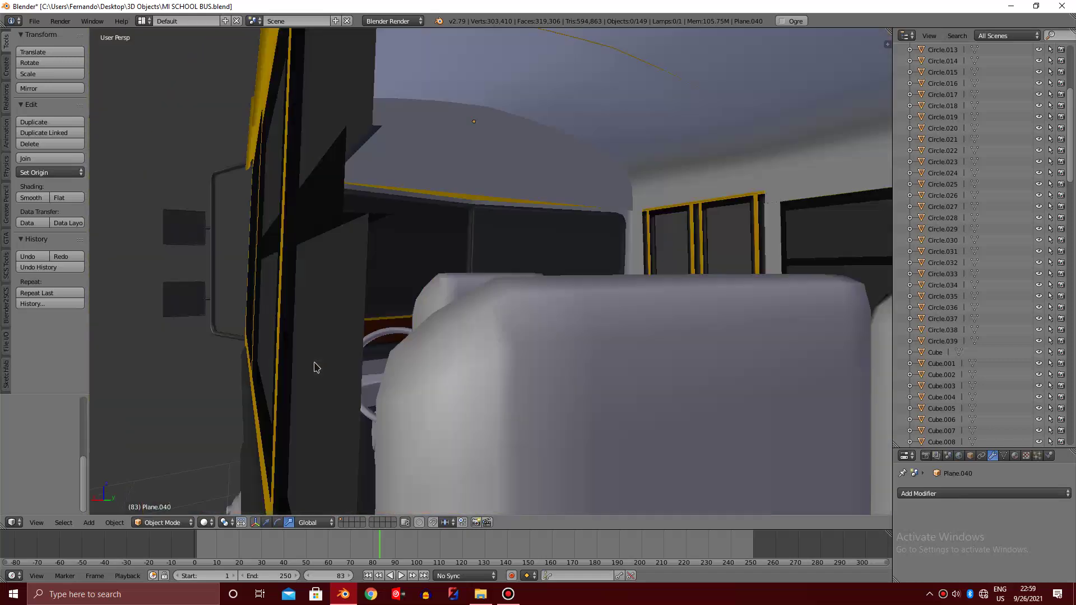
pyautogui.scroll(-2, 320, 372)
pyautogui.scroll(-2, 324, 379)
pyautogui.scroll(-2, 325, 381)
pyautogui.scroll(-3, 329, 385)
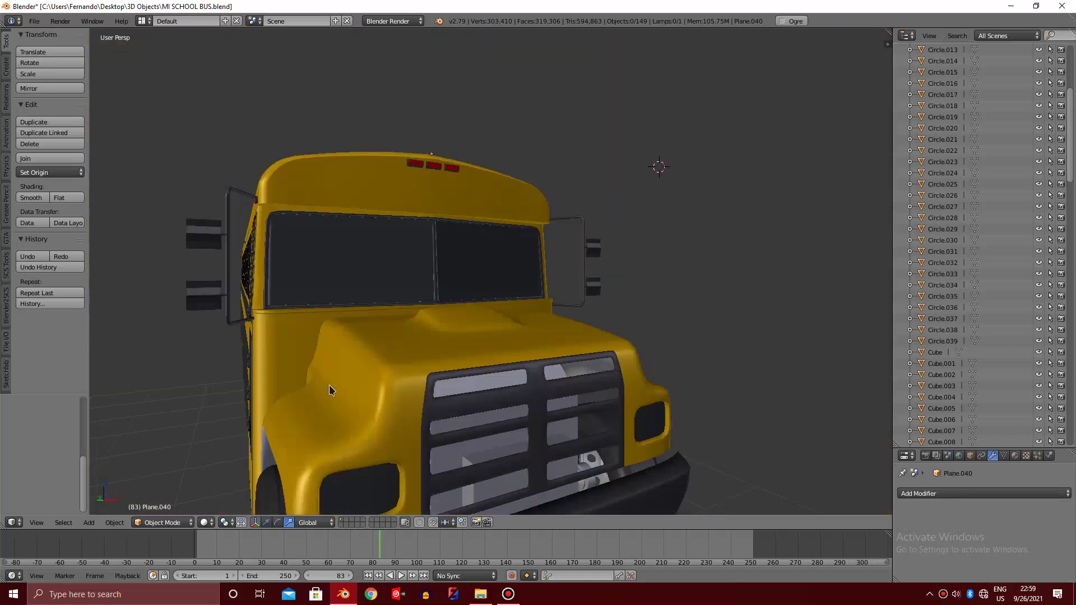
pyautogui.scroll(-2, 329, 389)
pyautogui.moveTo(330, 390); pyautogui.dragTo(330, 391, button='middle')
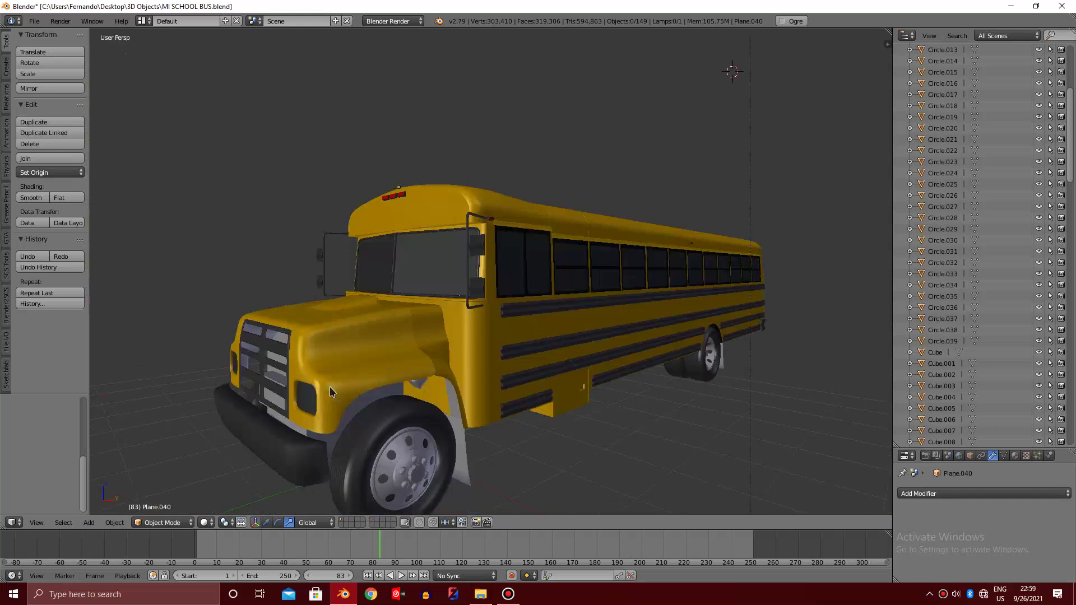
pyautogui.scroll(-3, 354, 344)
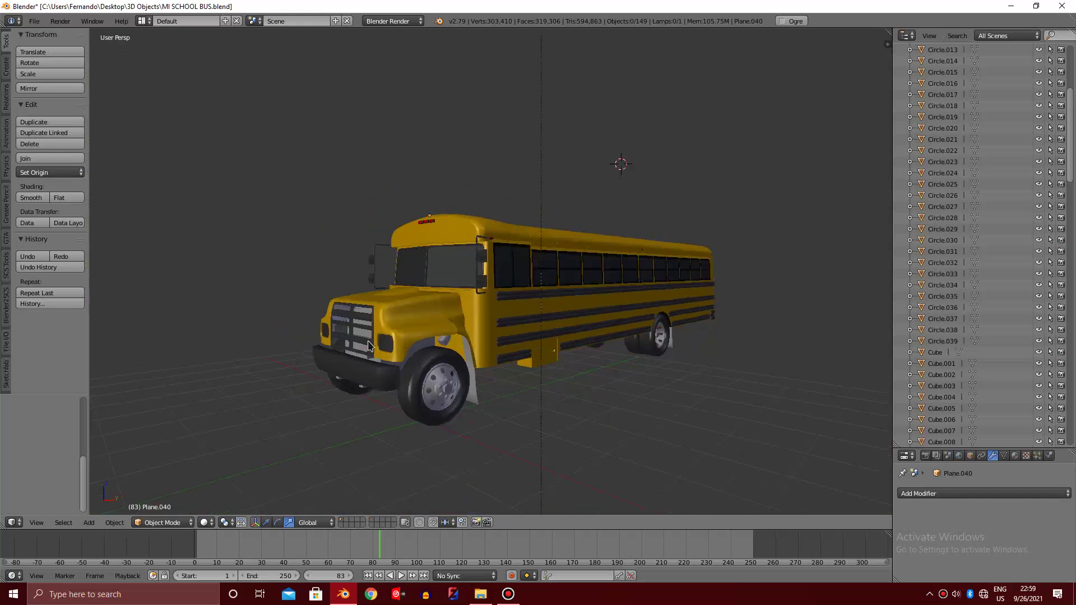
pyautogui.scroll(1, 368, 345)
pyautogui.click(34, 21)
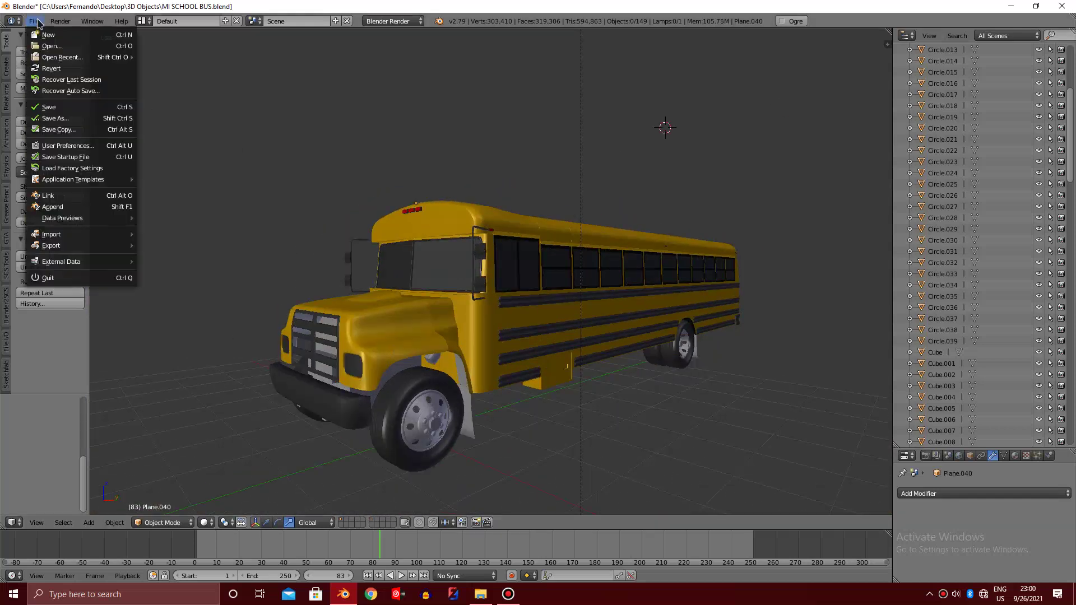
# Save the school bus model file with File > Save
pyautogui.click(50, 106)
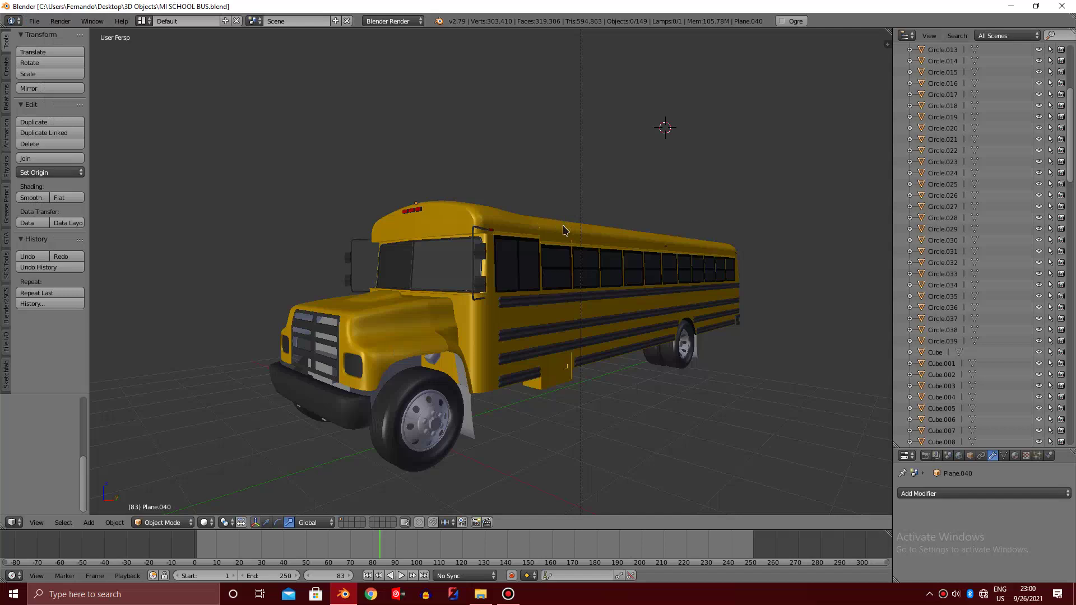
pyautogui.click(508, 594)
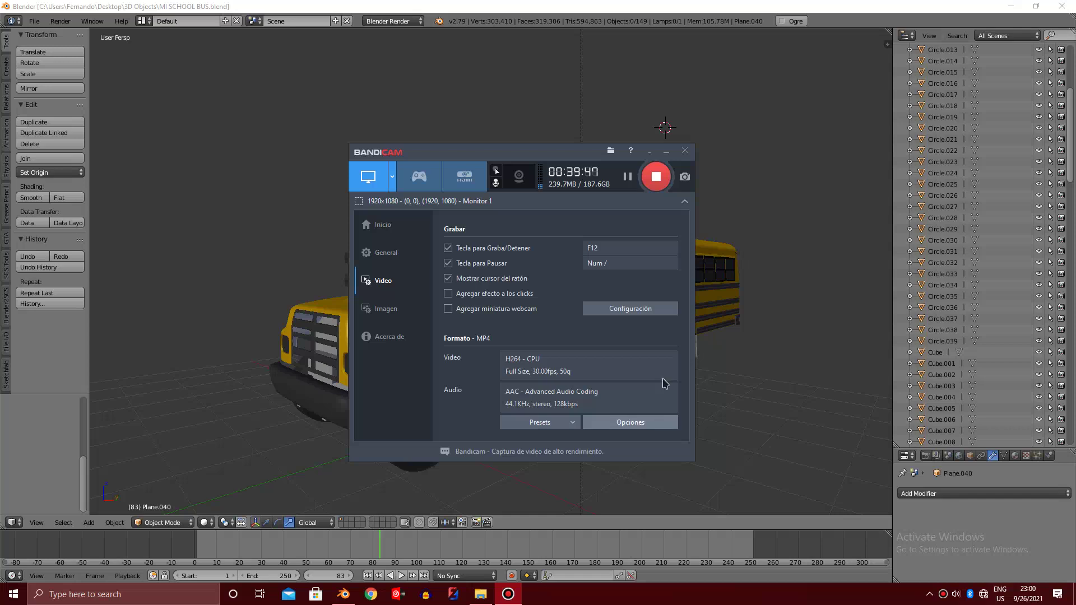
pyautogui.click(789, 347)
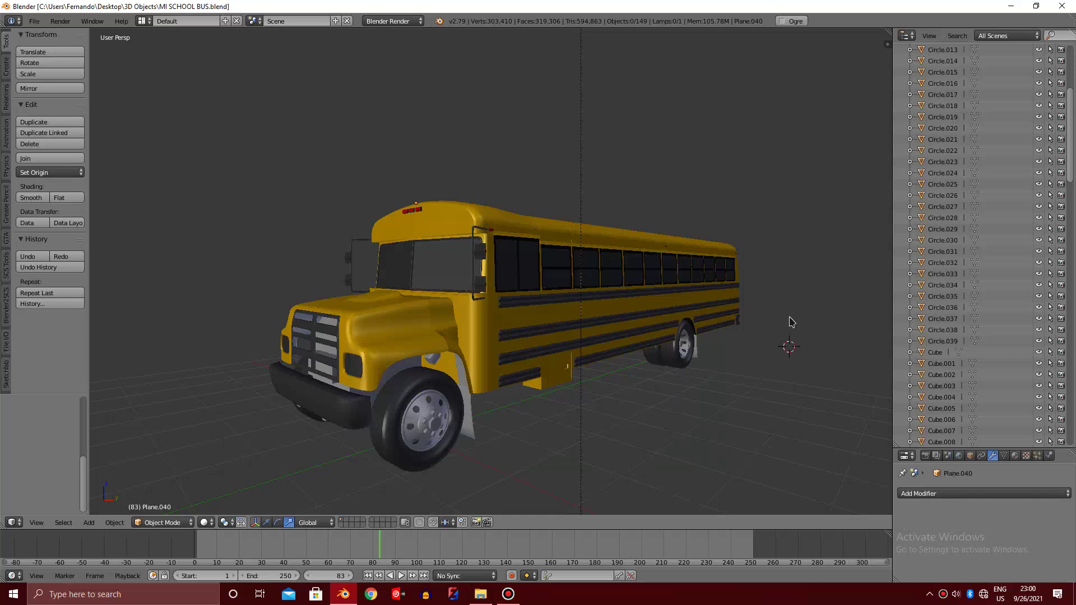
pyautogui.moveTo(784, 319); pyautogui.dragTo(544, 233, button='middle')
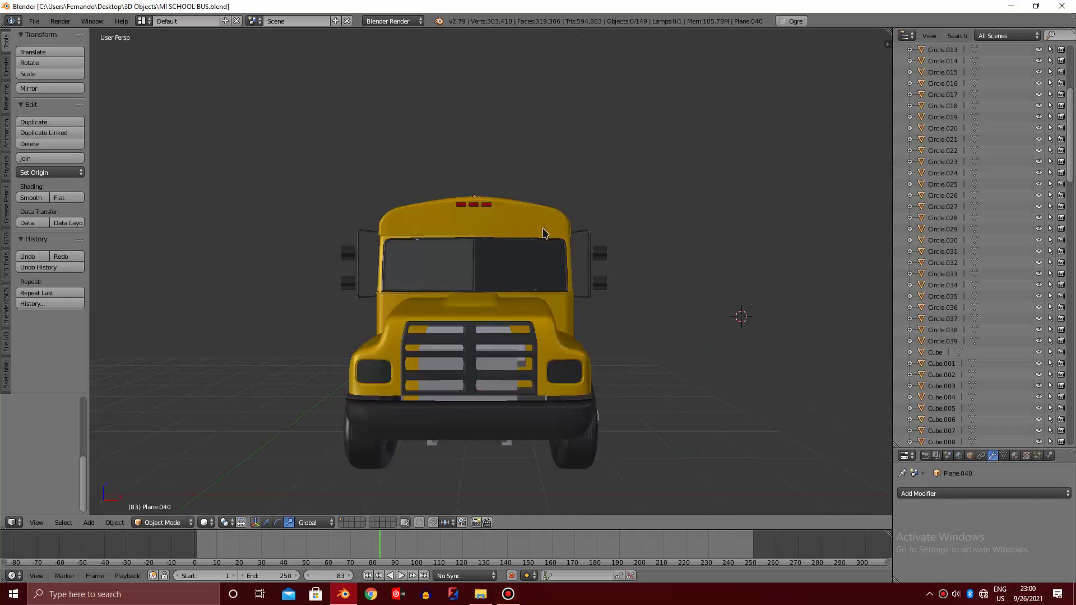
pyautogui.moveTo(531, 283); pyautogui.dragTo(499, 284, button='middle')
pyautogui.scroll(2, 532, 283)
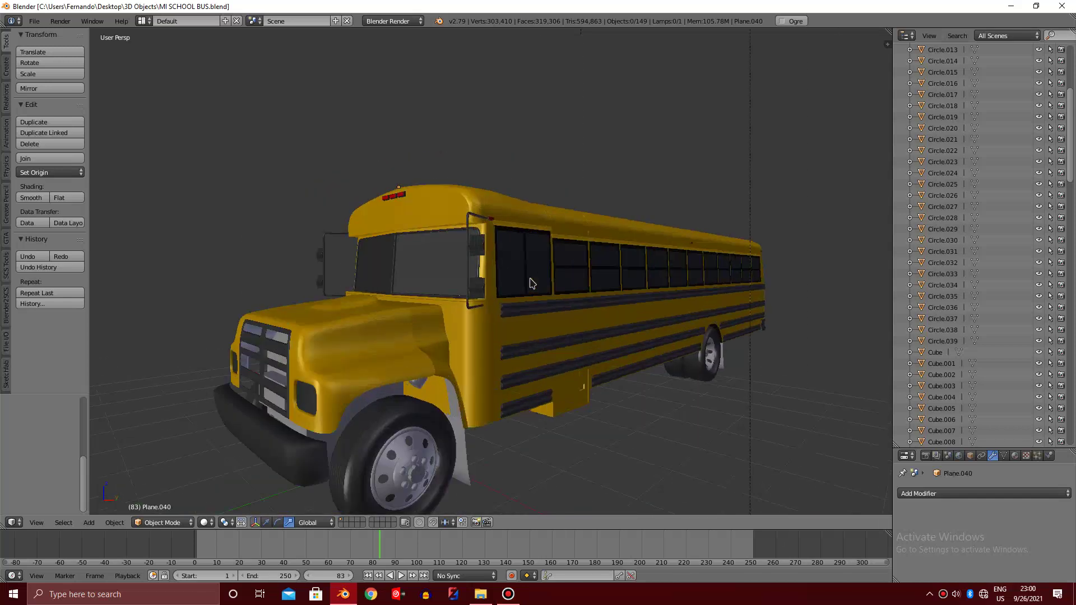
pyautogui.scroll(-2, 532, 283)
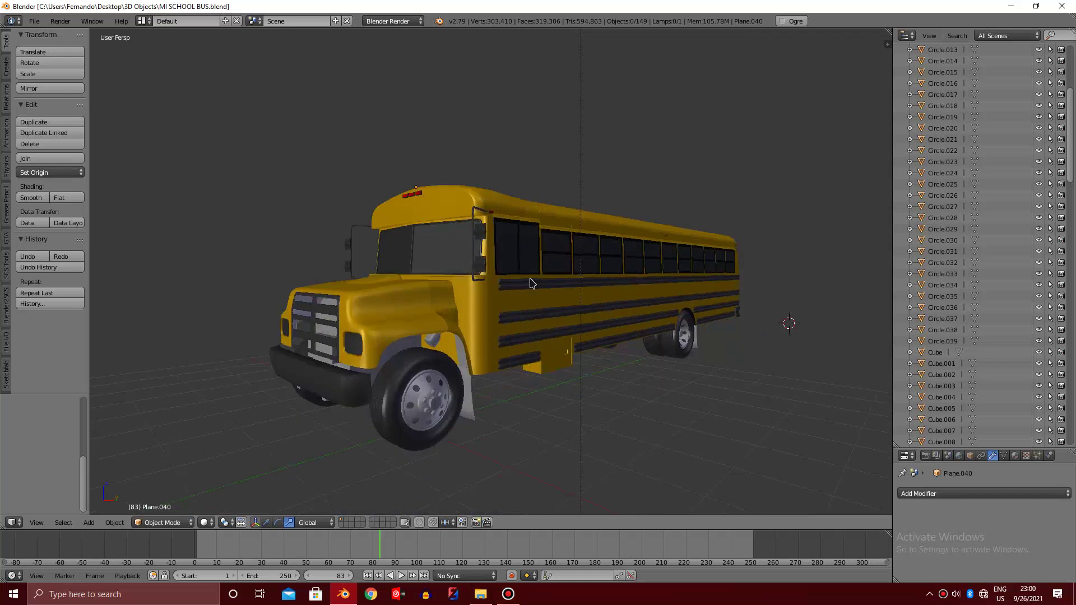